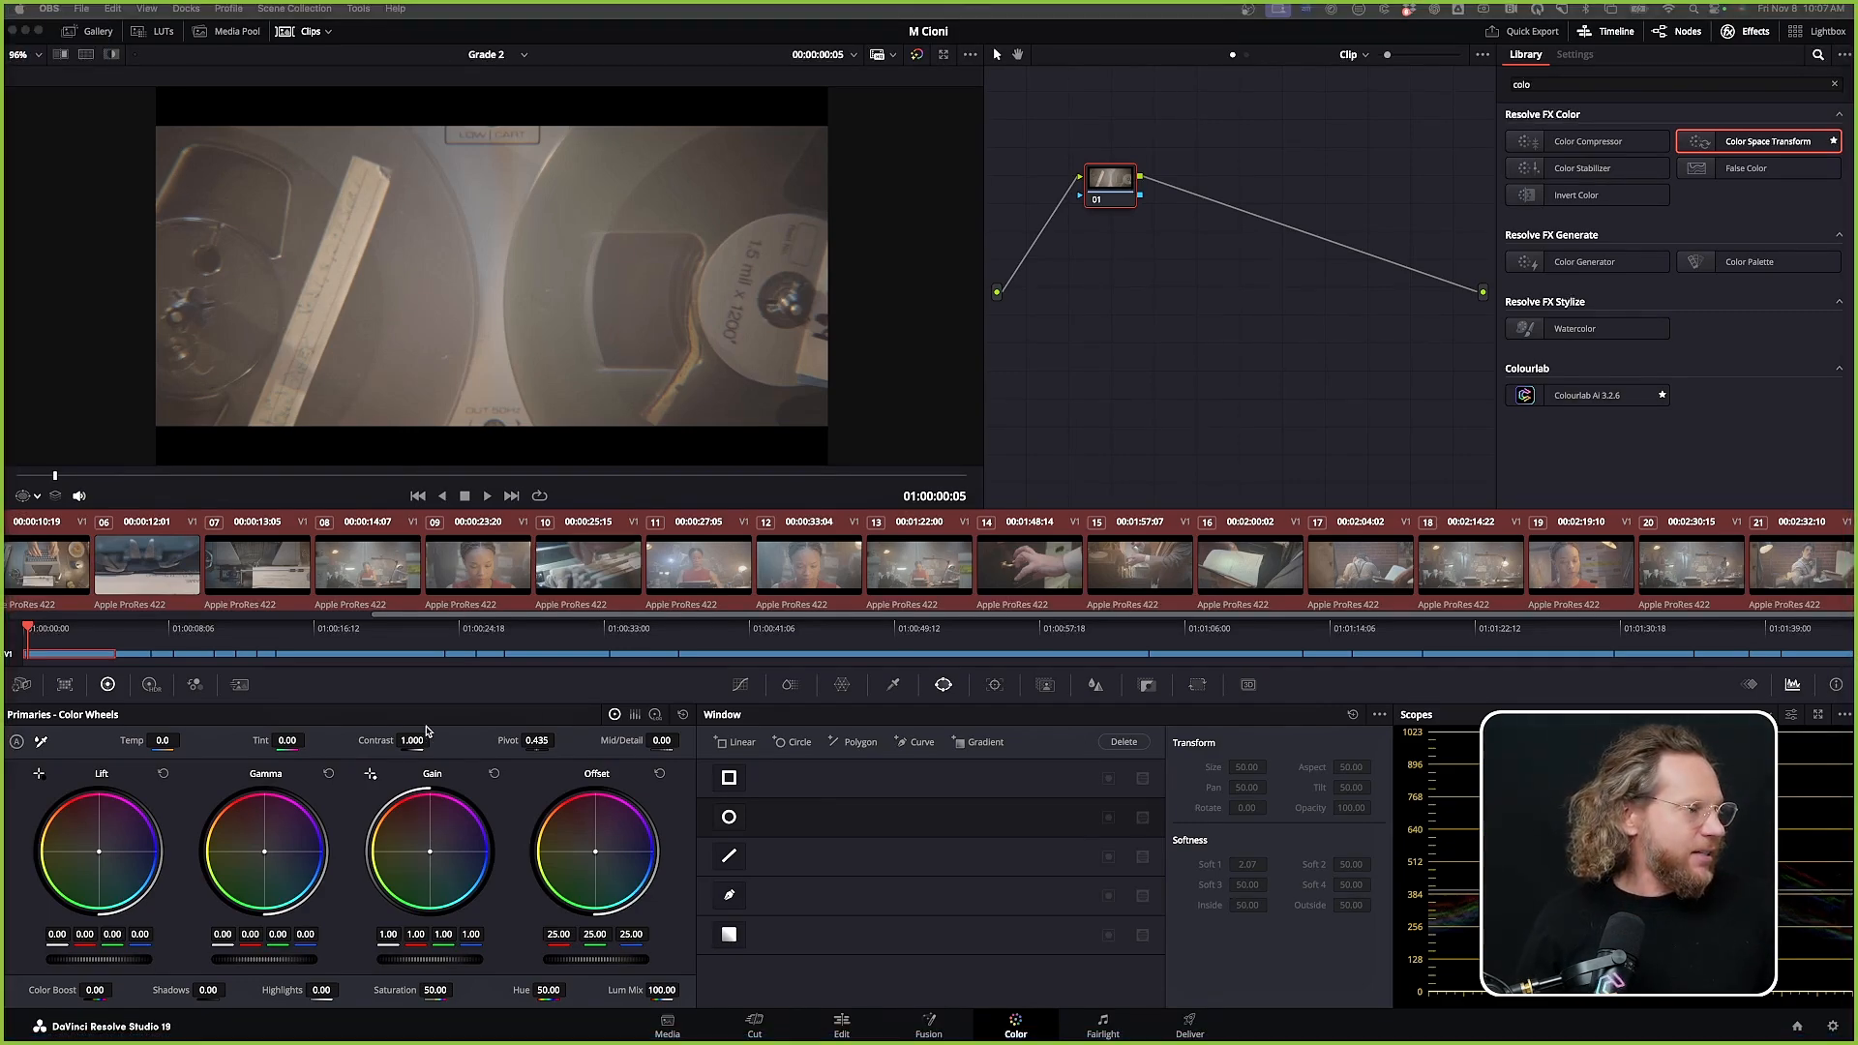
Examine the ungraded log clips of the Grade 2 timeline one after another, from the first shot to clip 08
left_click(32, 556)
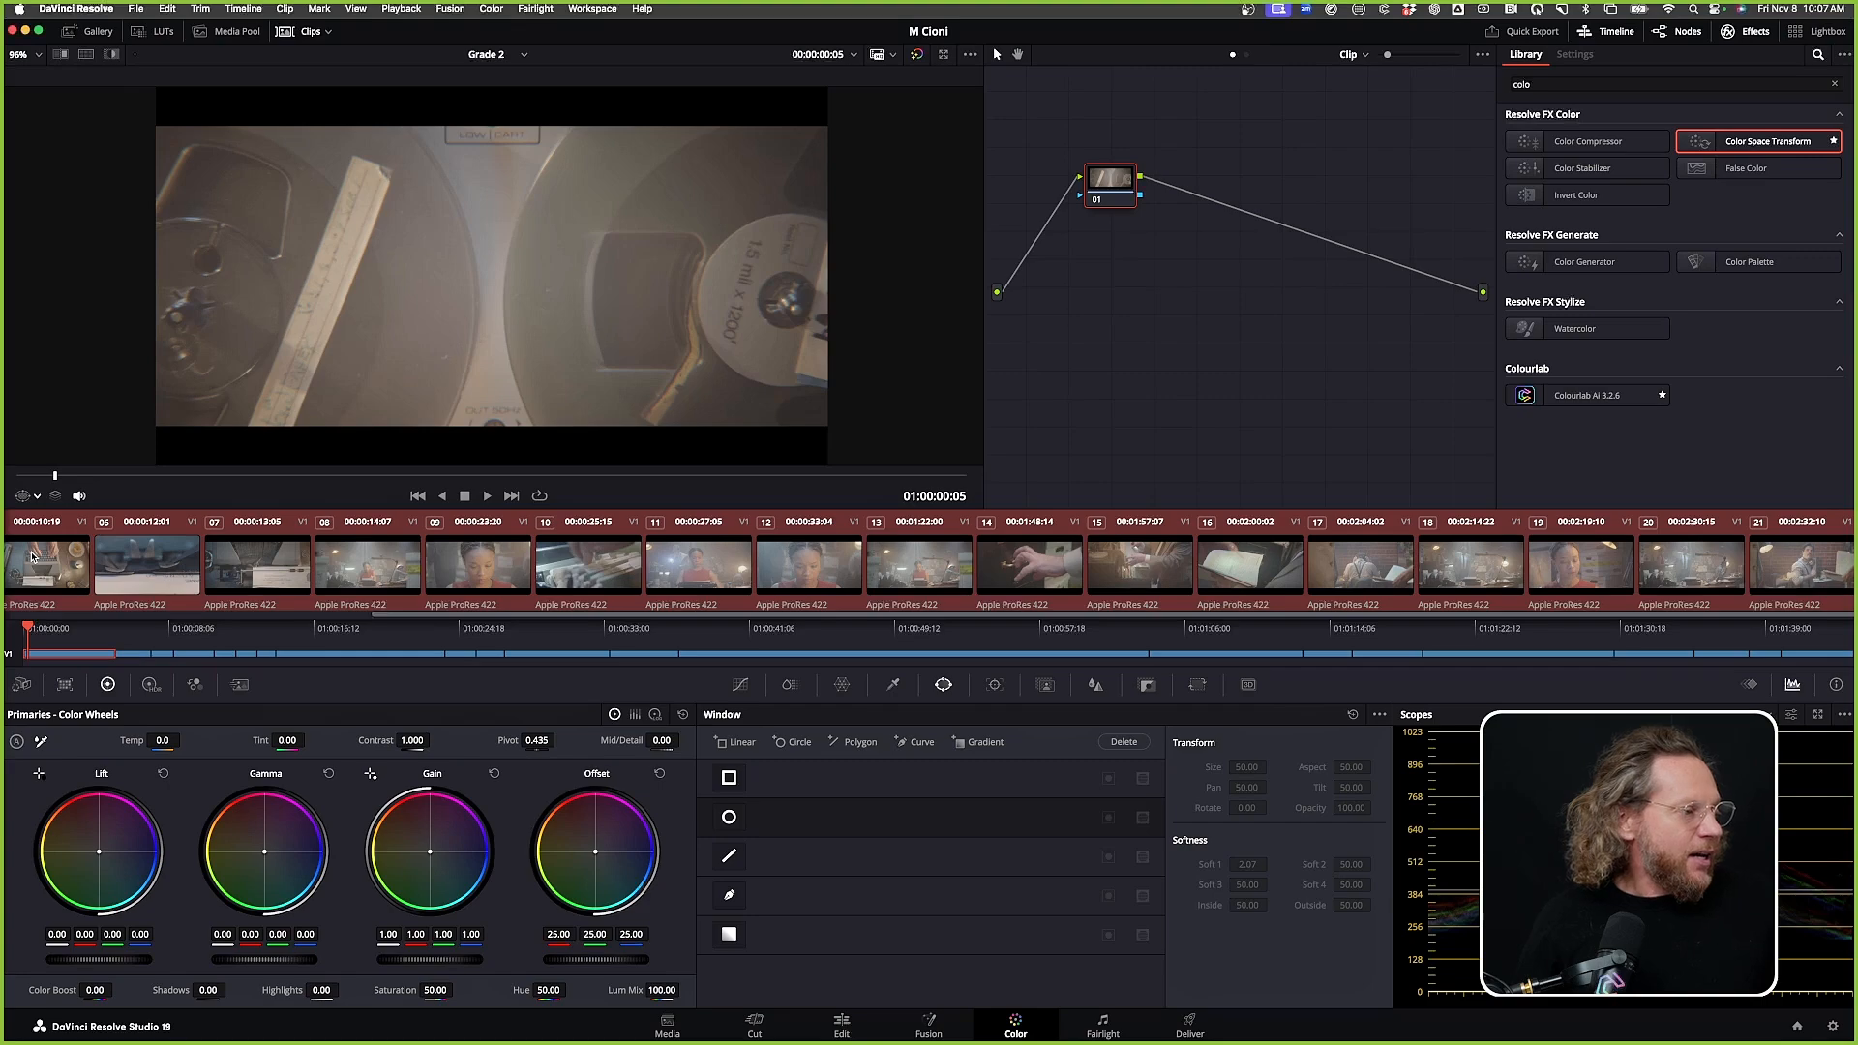
left_click(32, 556)
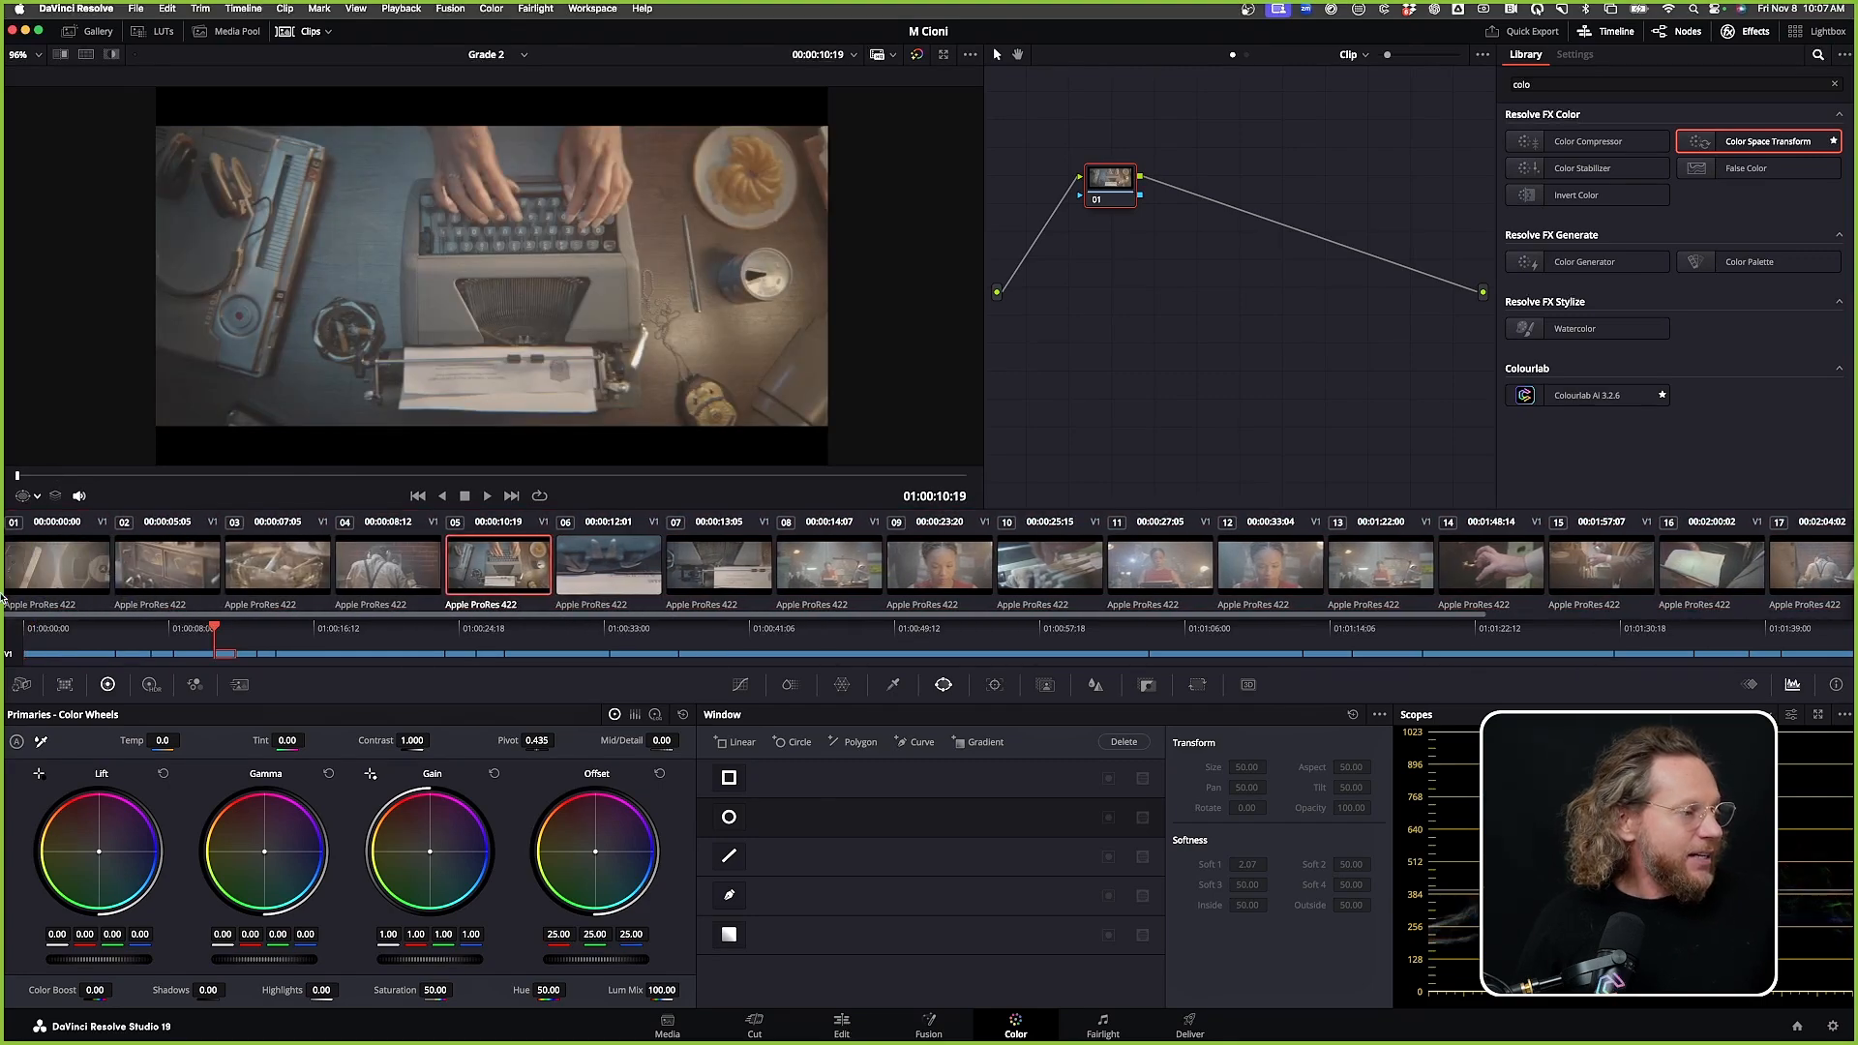
left_click(63, 561)
key("Down")
key("Down")
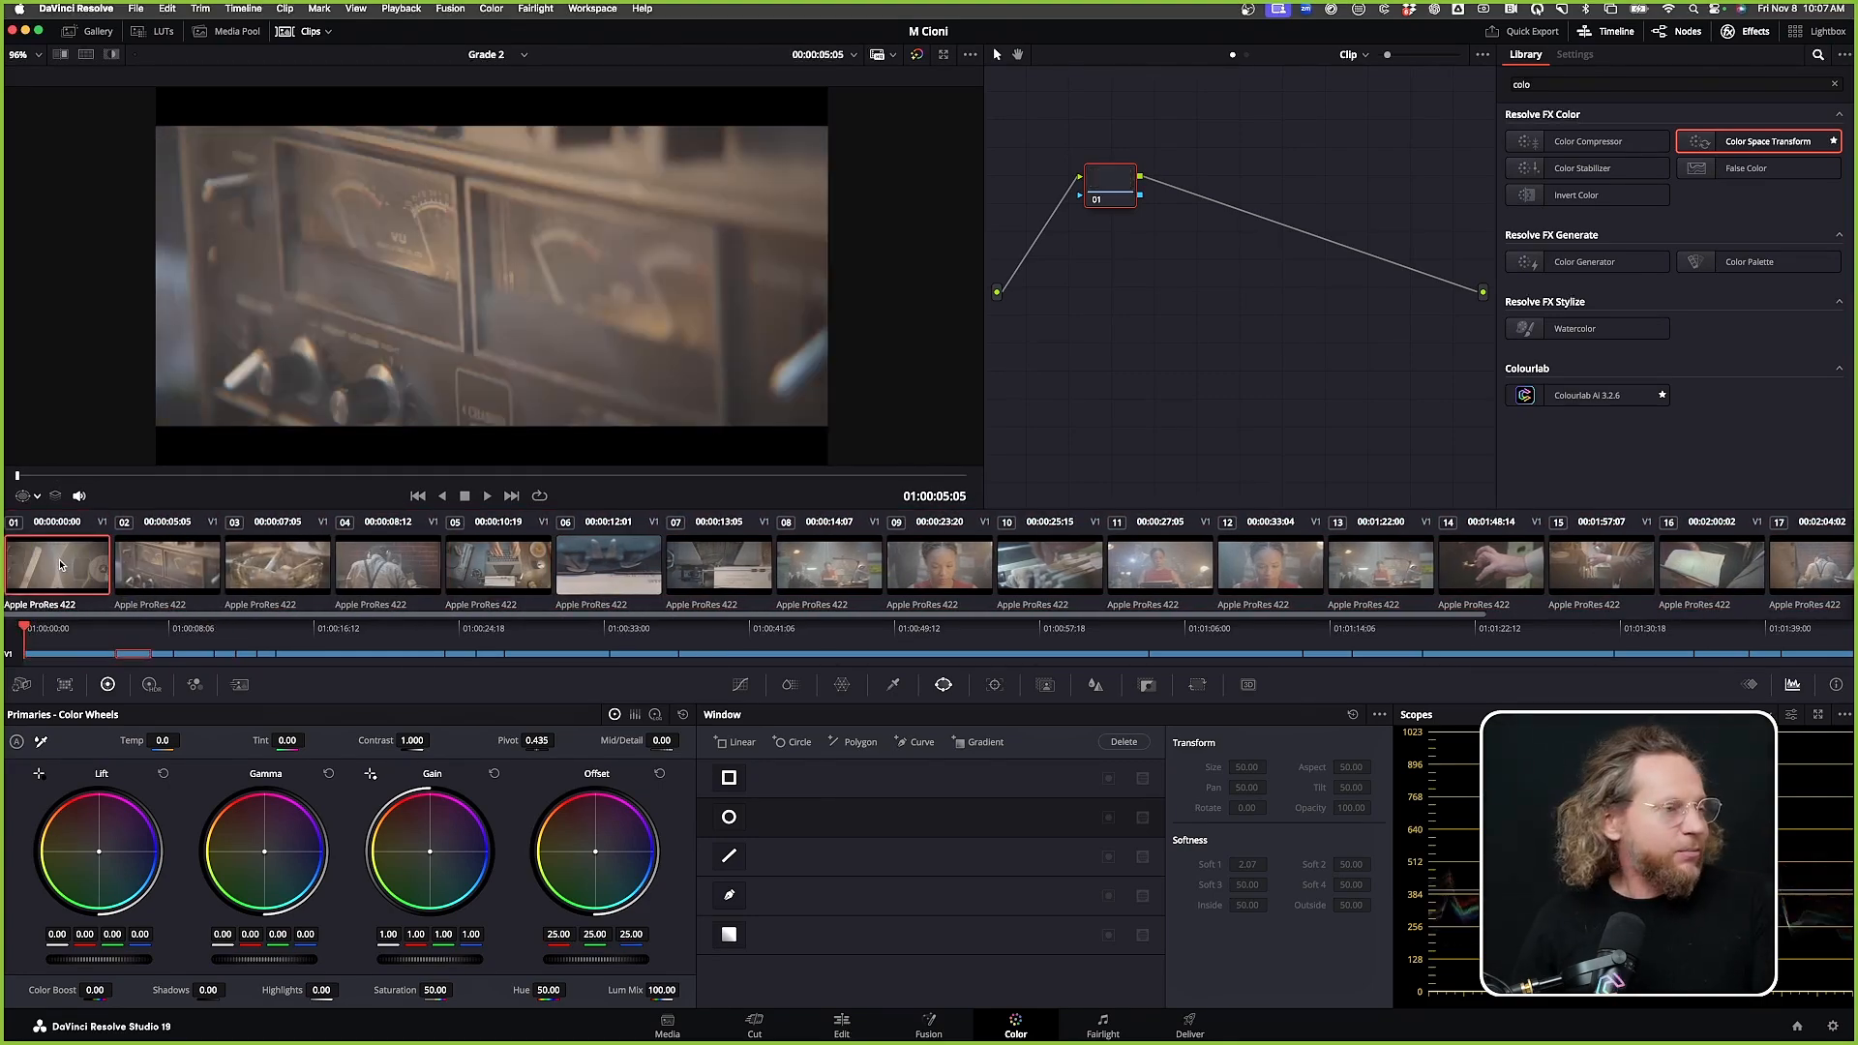
key("Down")
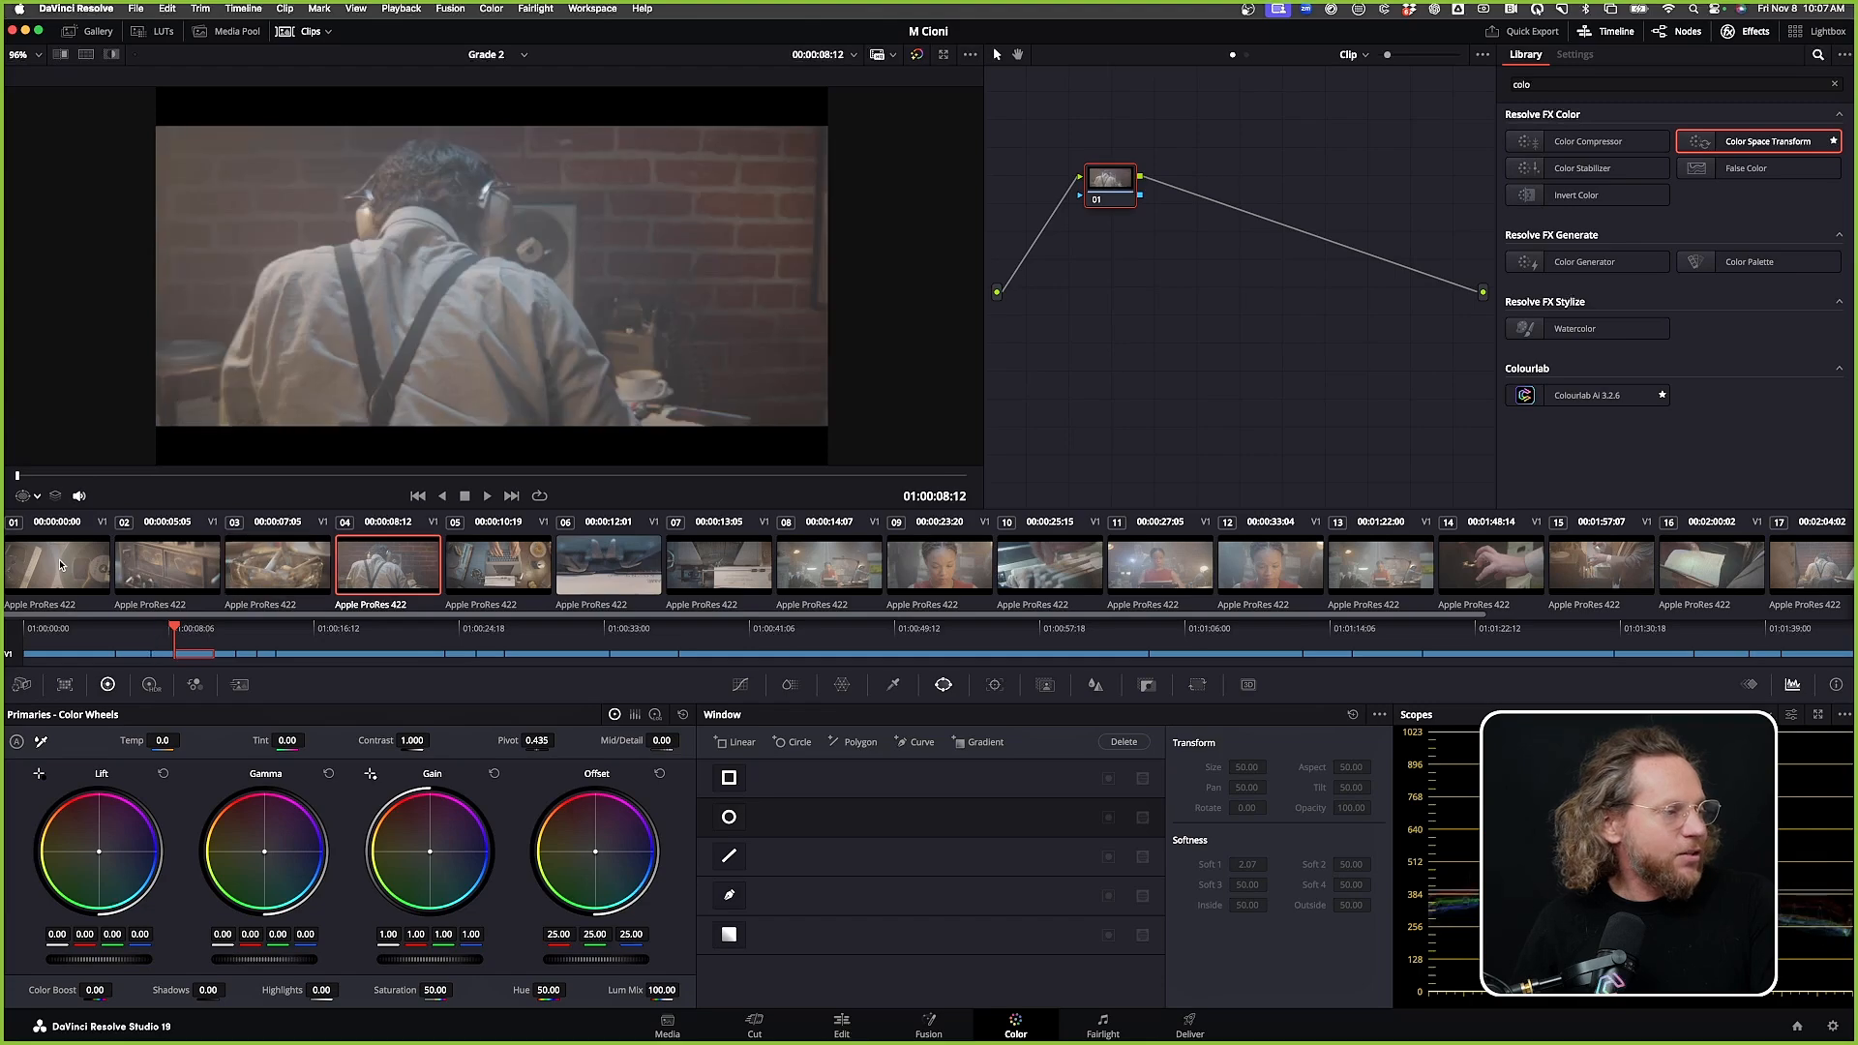
key("Down")
key("Down")
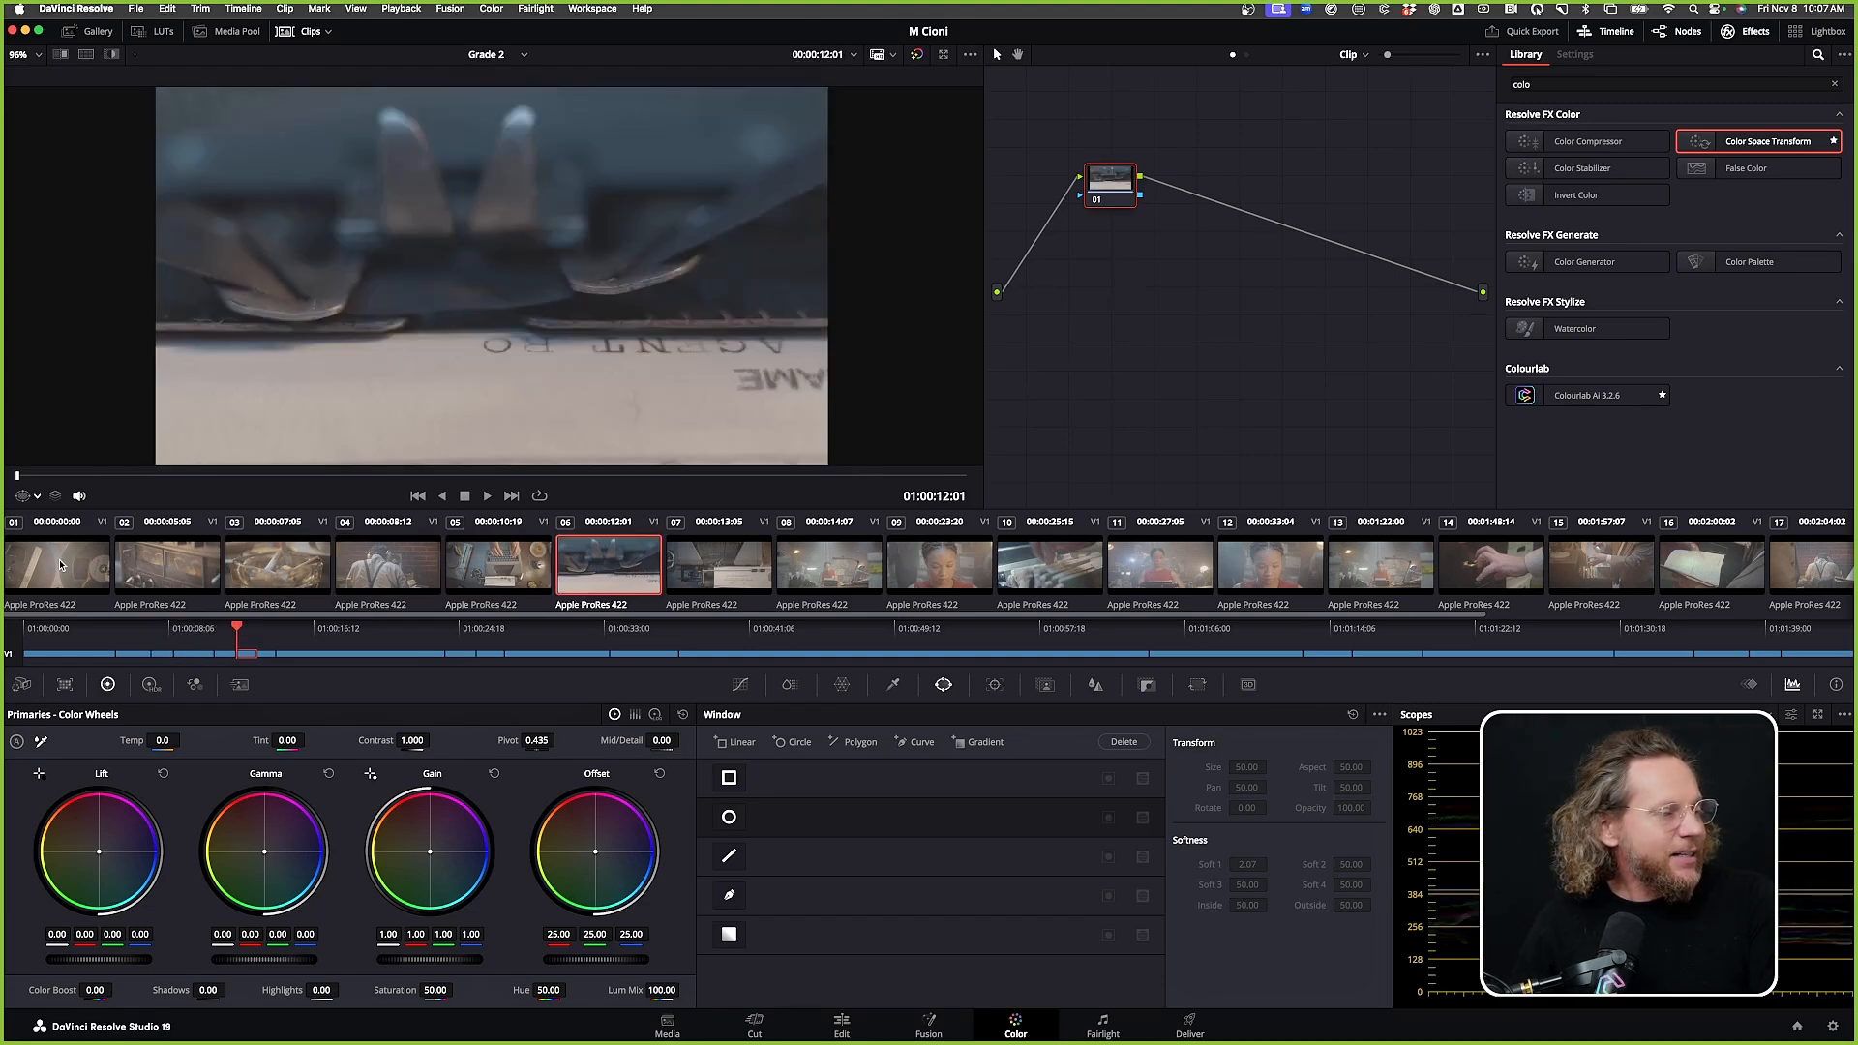
key("Down")
key("Down")
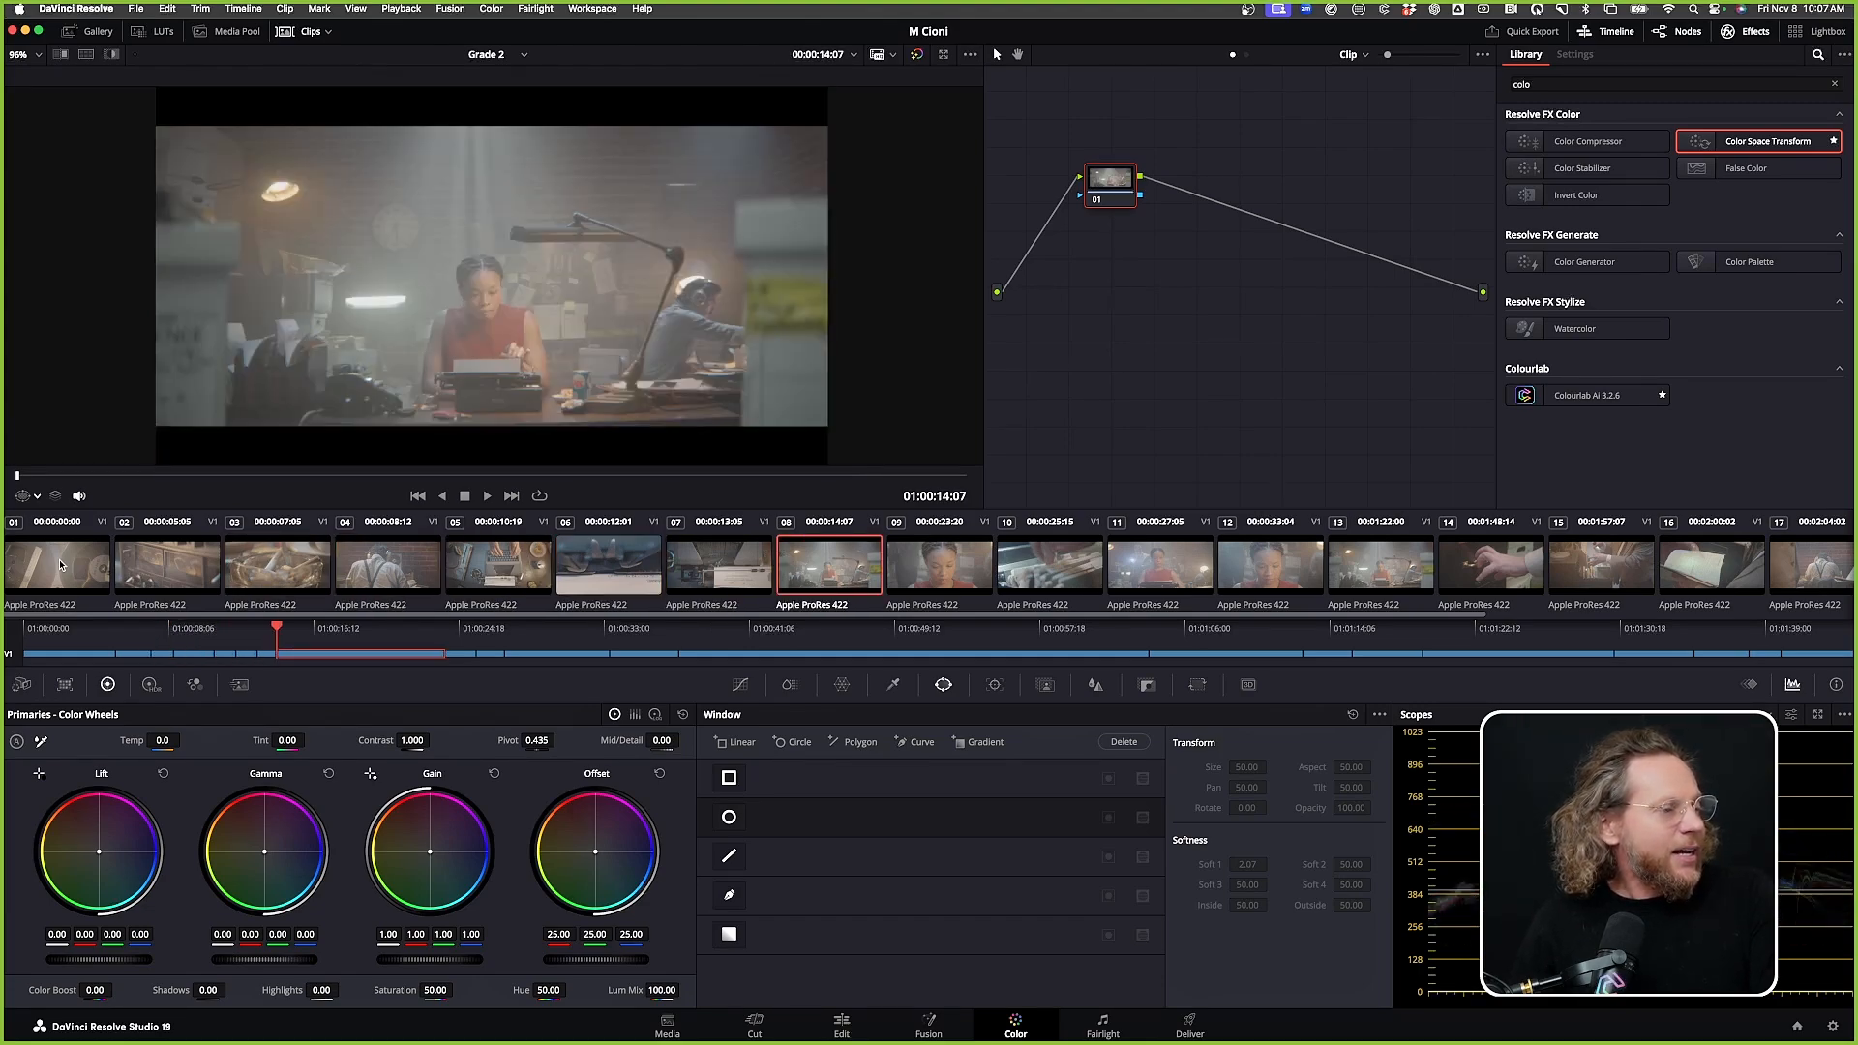
Go to the Edit page, move to the preceding shot, and hide the media pool and effects library to enlarge both viewers
left_click(843, 1024)
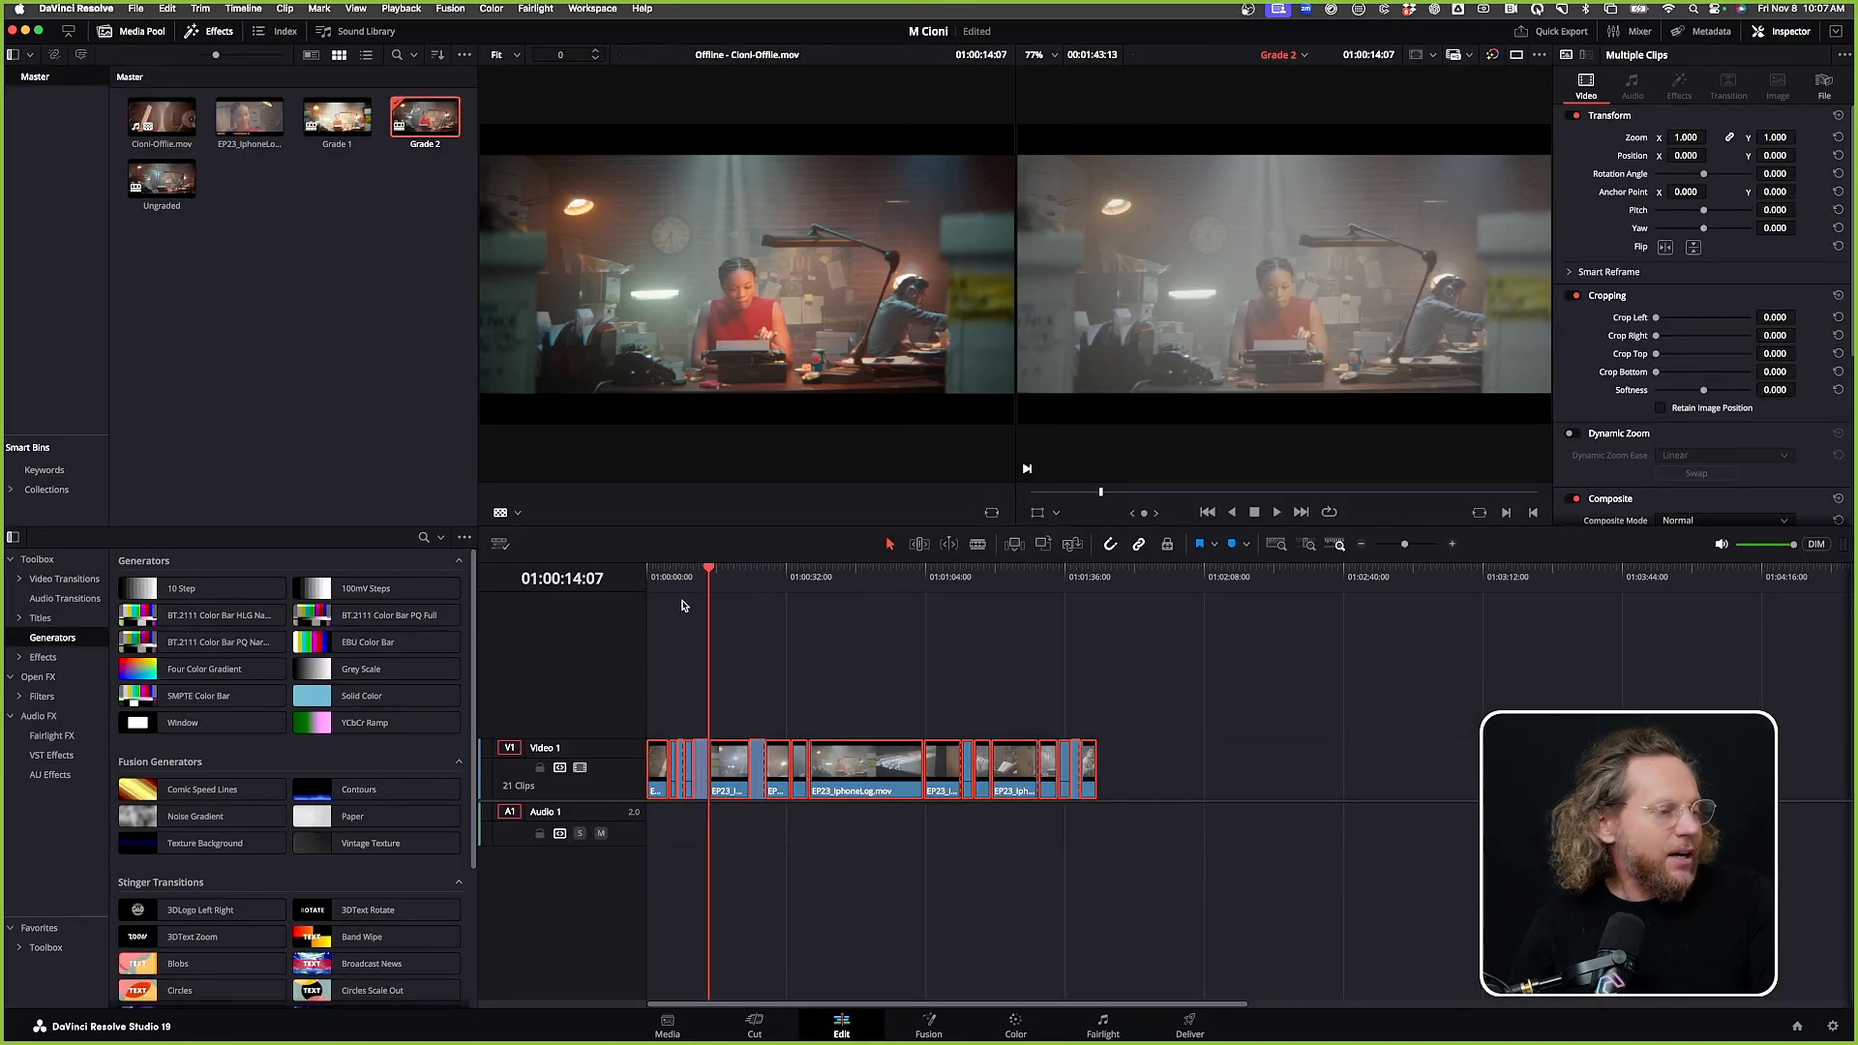
left_click(704, 577)
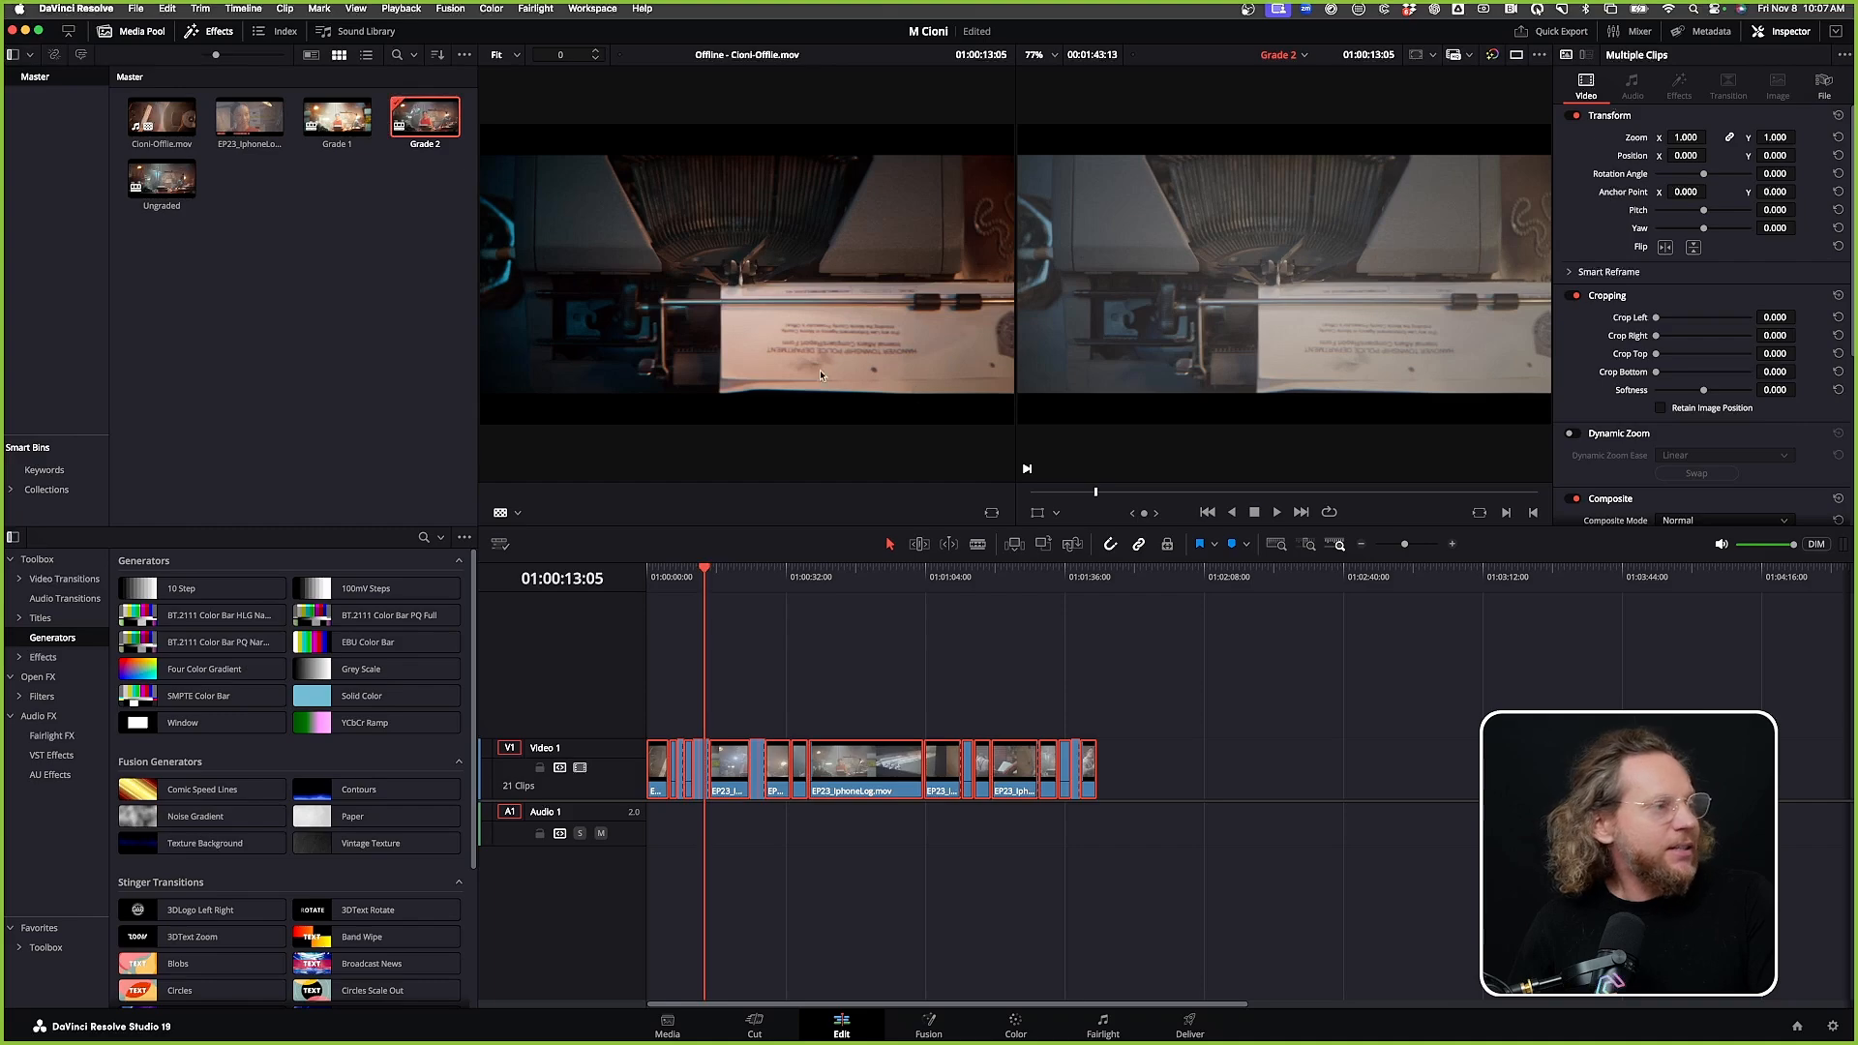
left_click(163, 33)
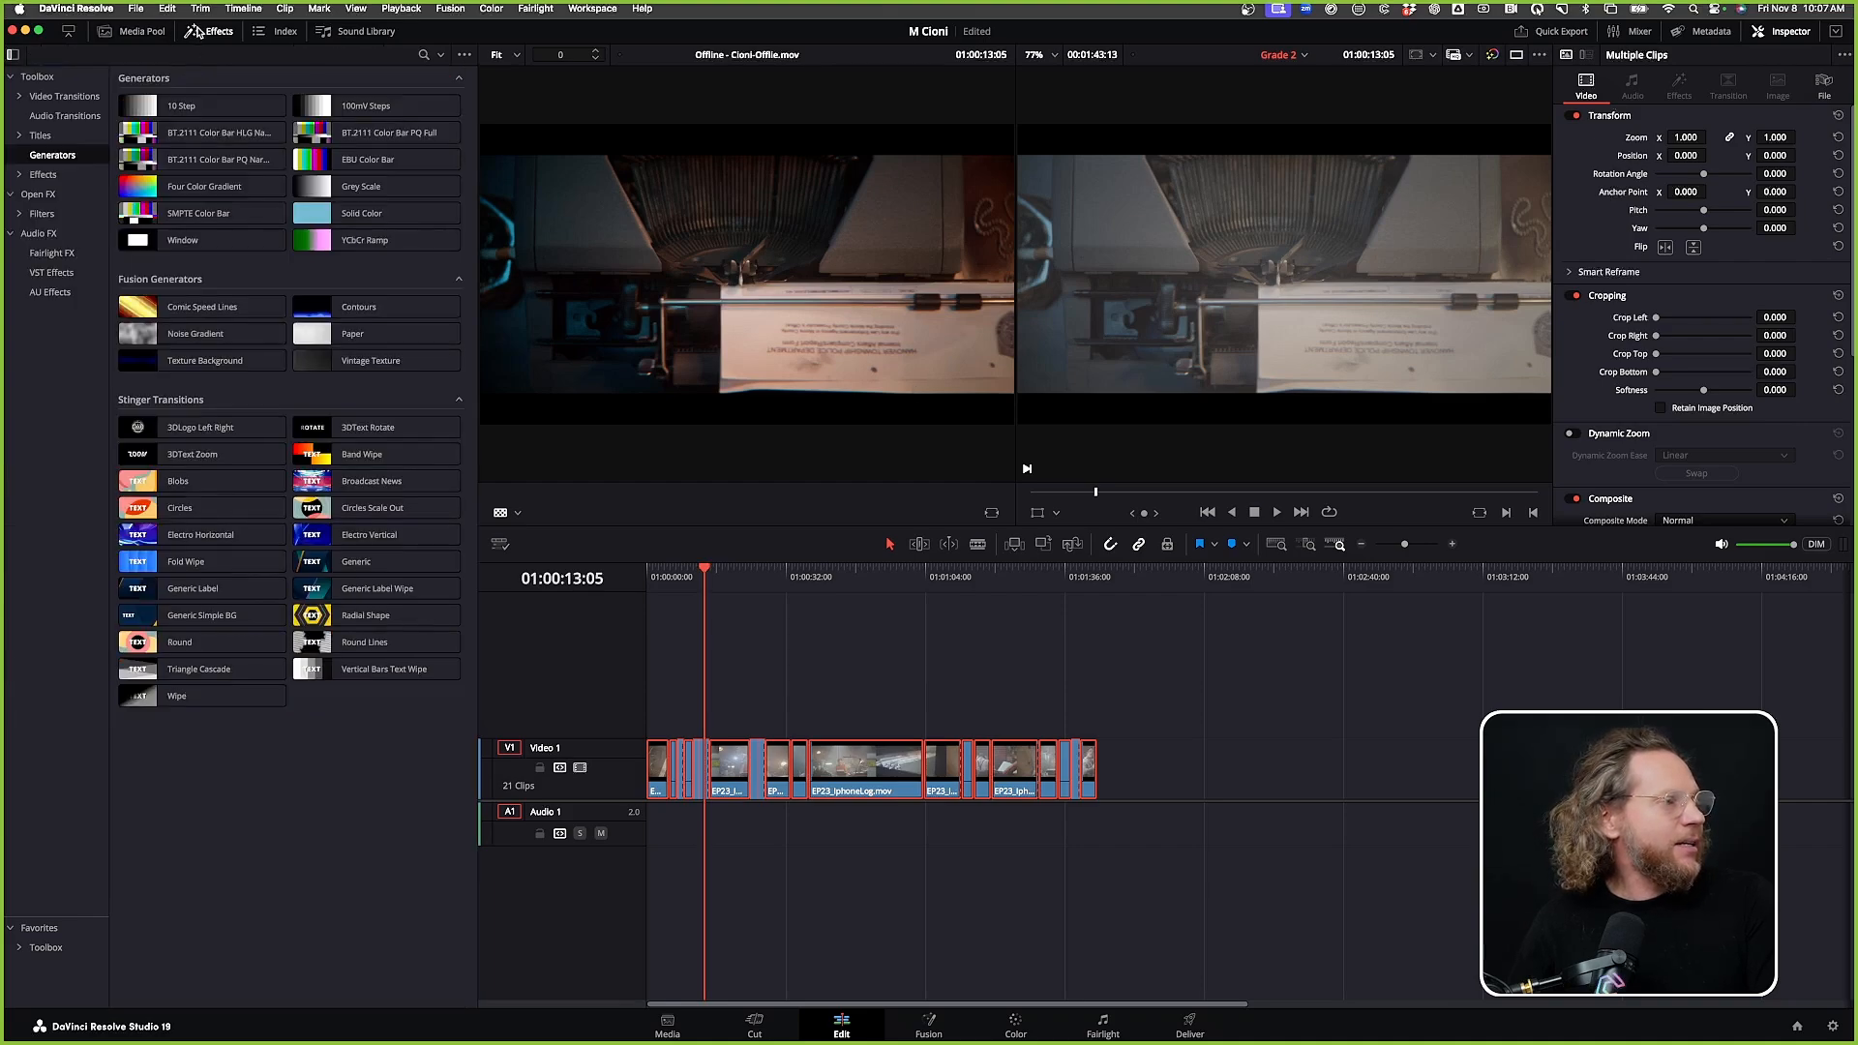
left_click(191, 32)
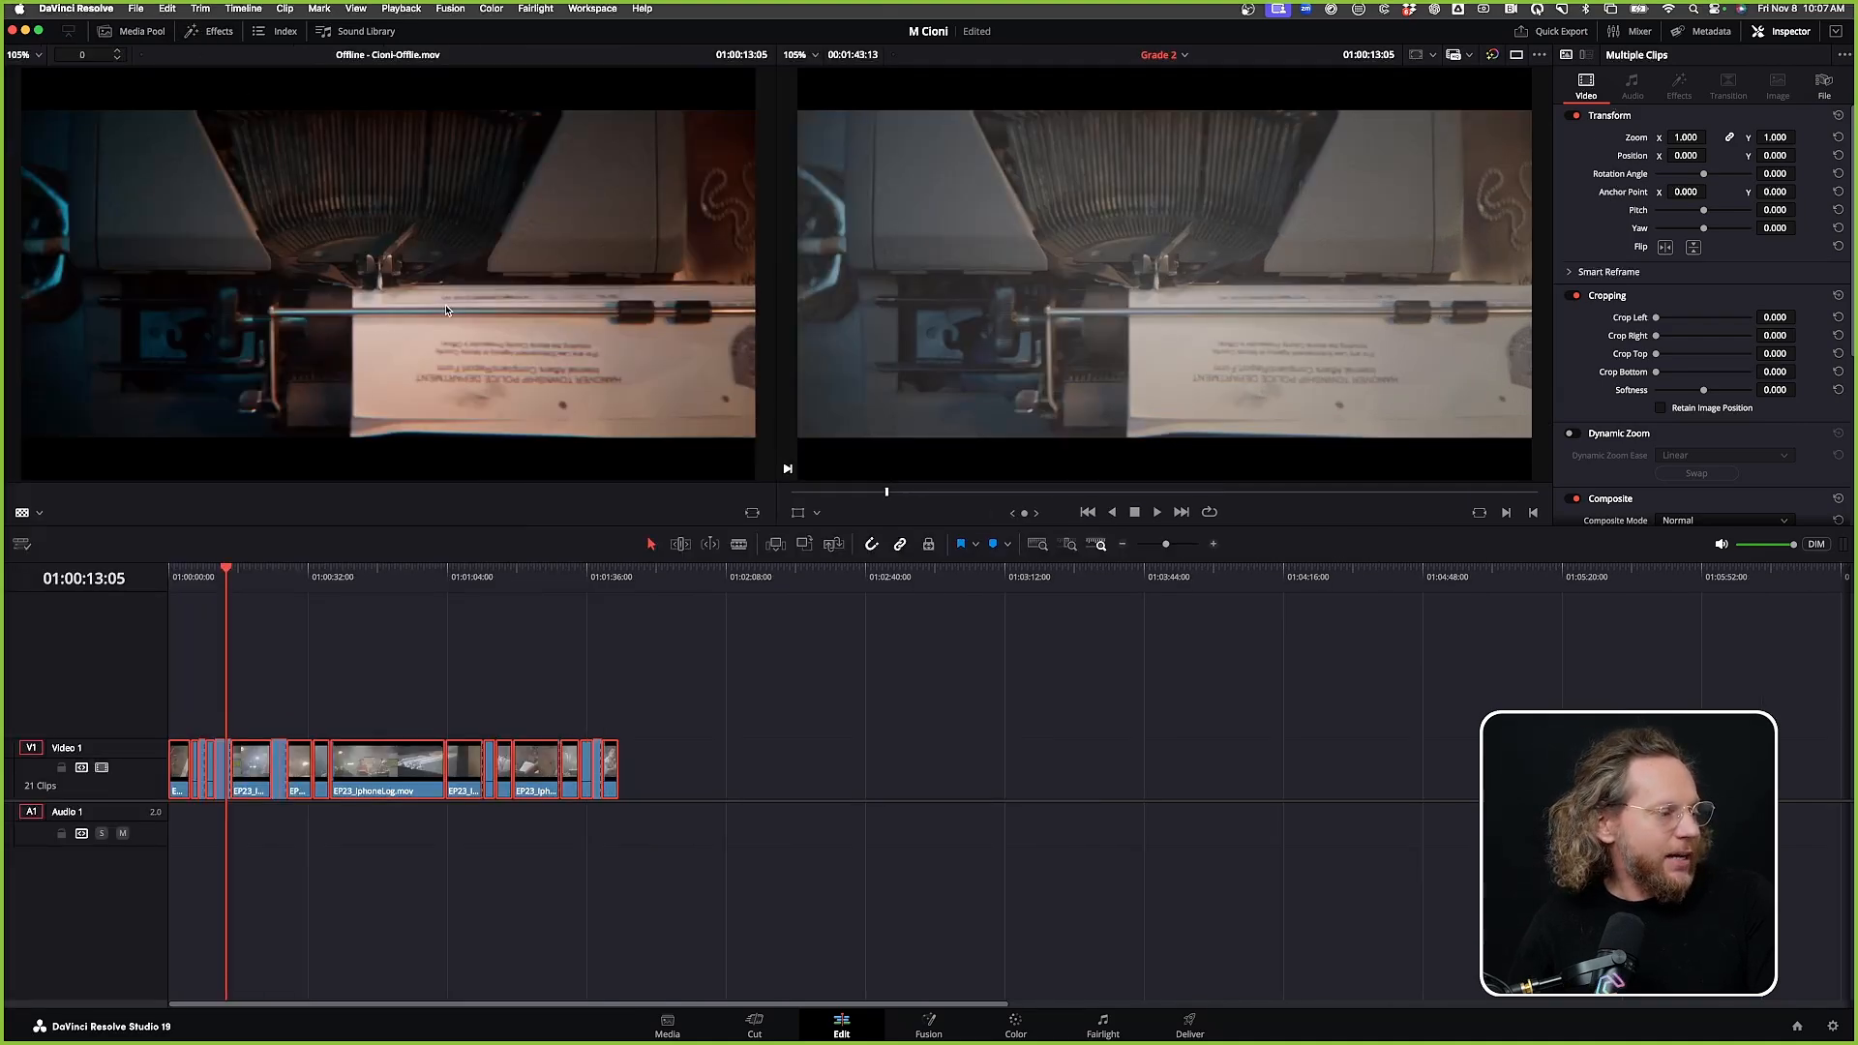
Compare the graded offline reference with the ungraded timeline shot by shot, through to the man by the brick wall
key("Down")
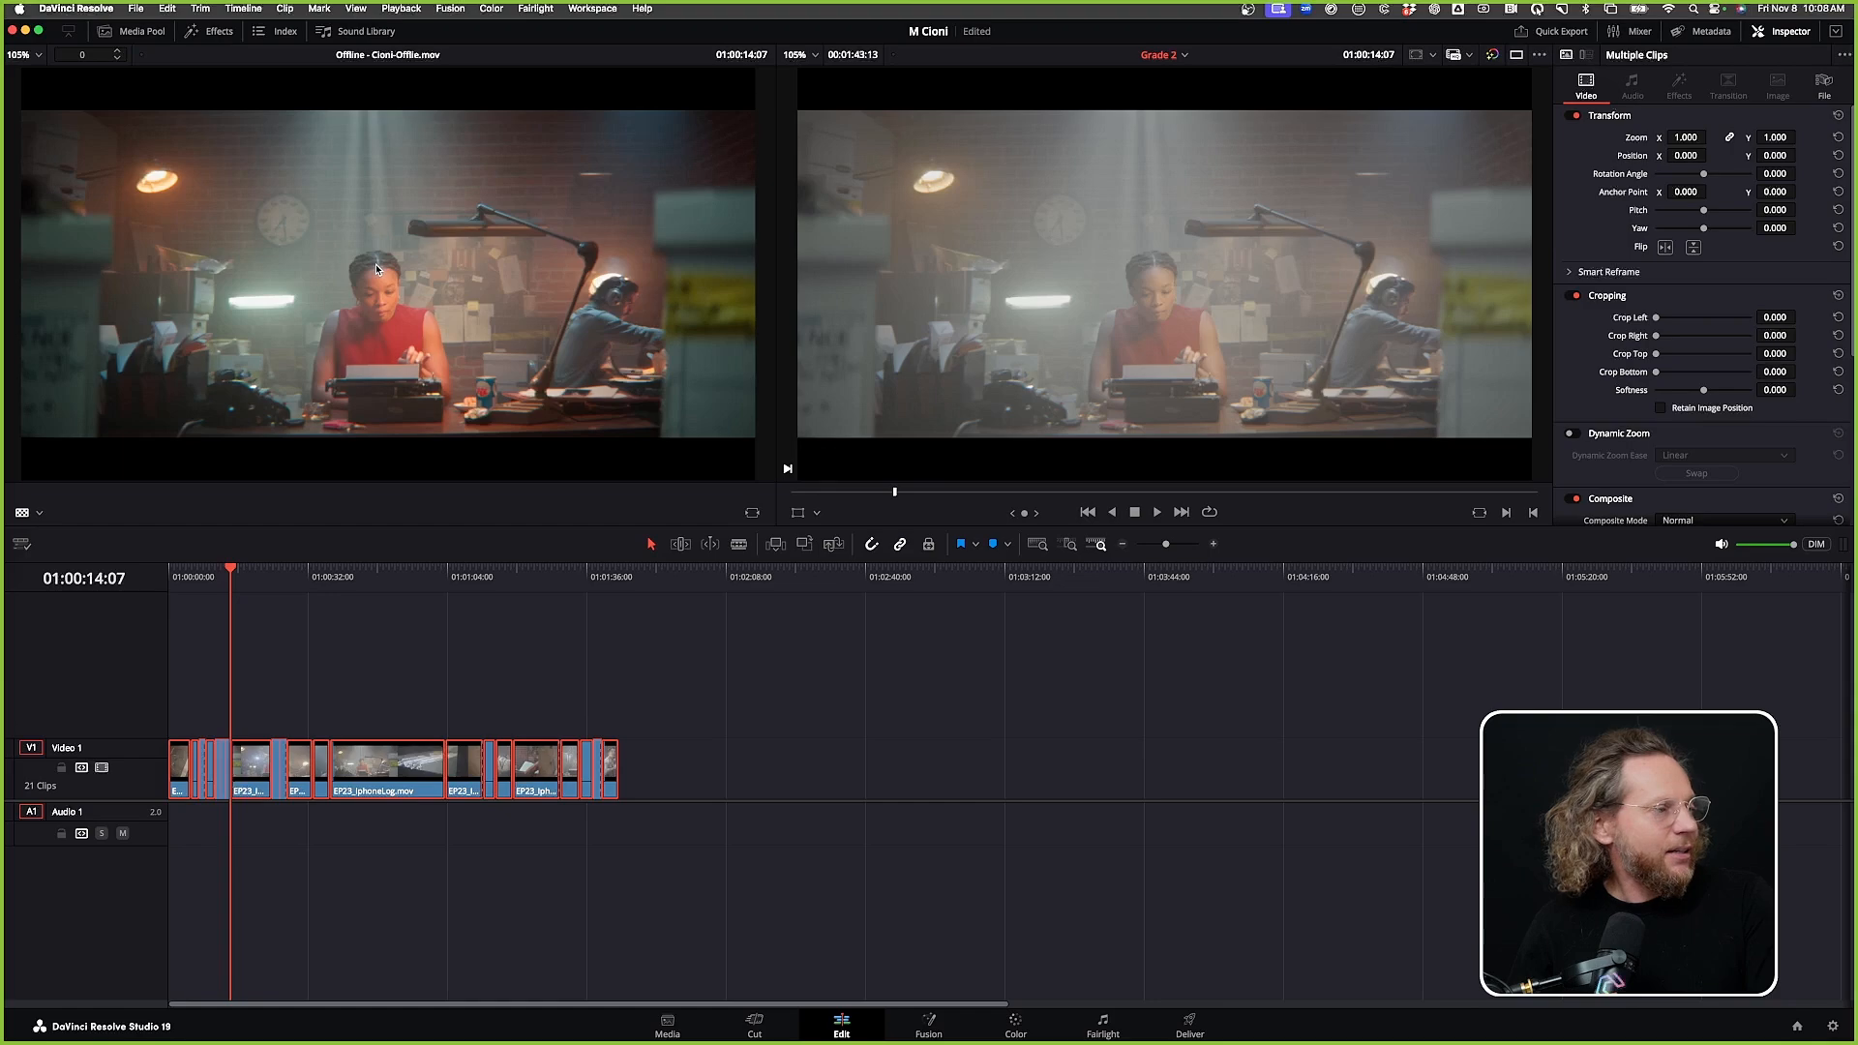
key("Down")
key("Down")
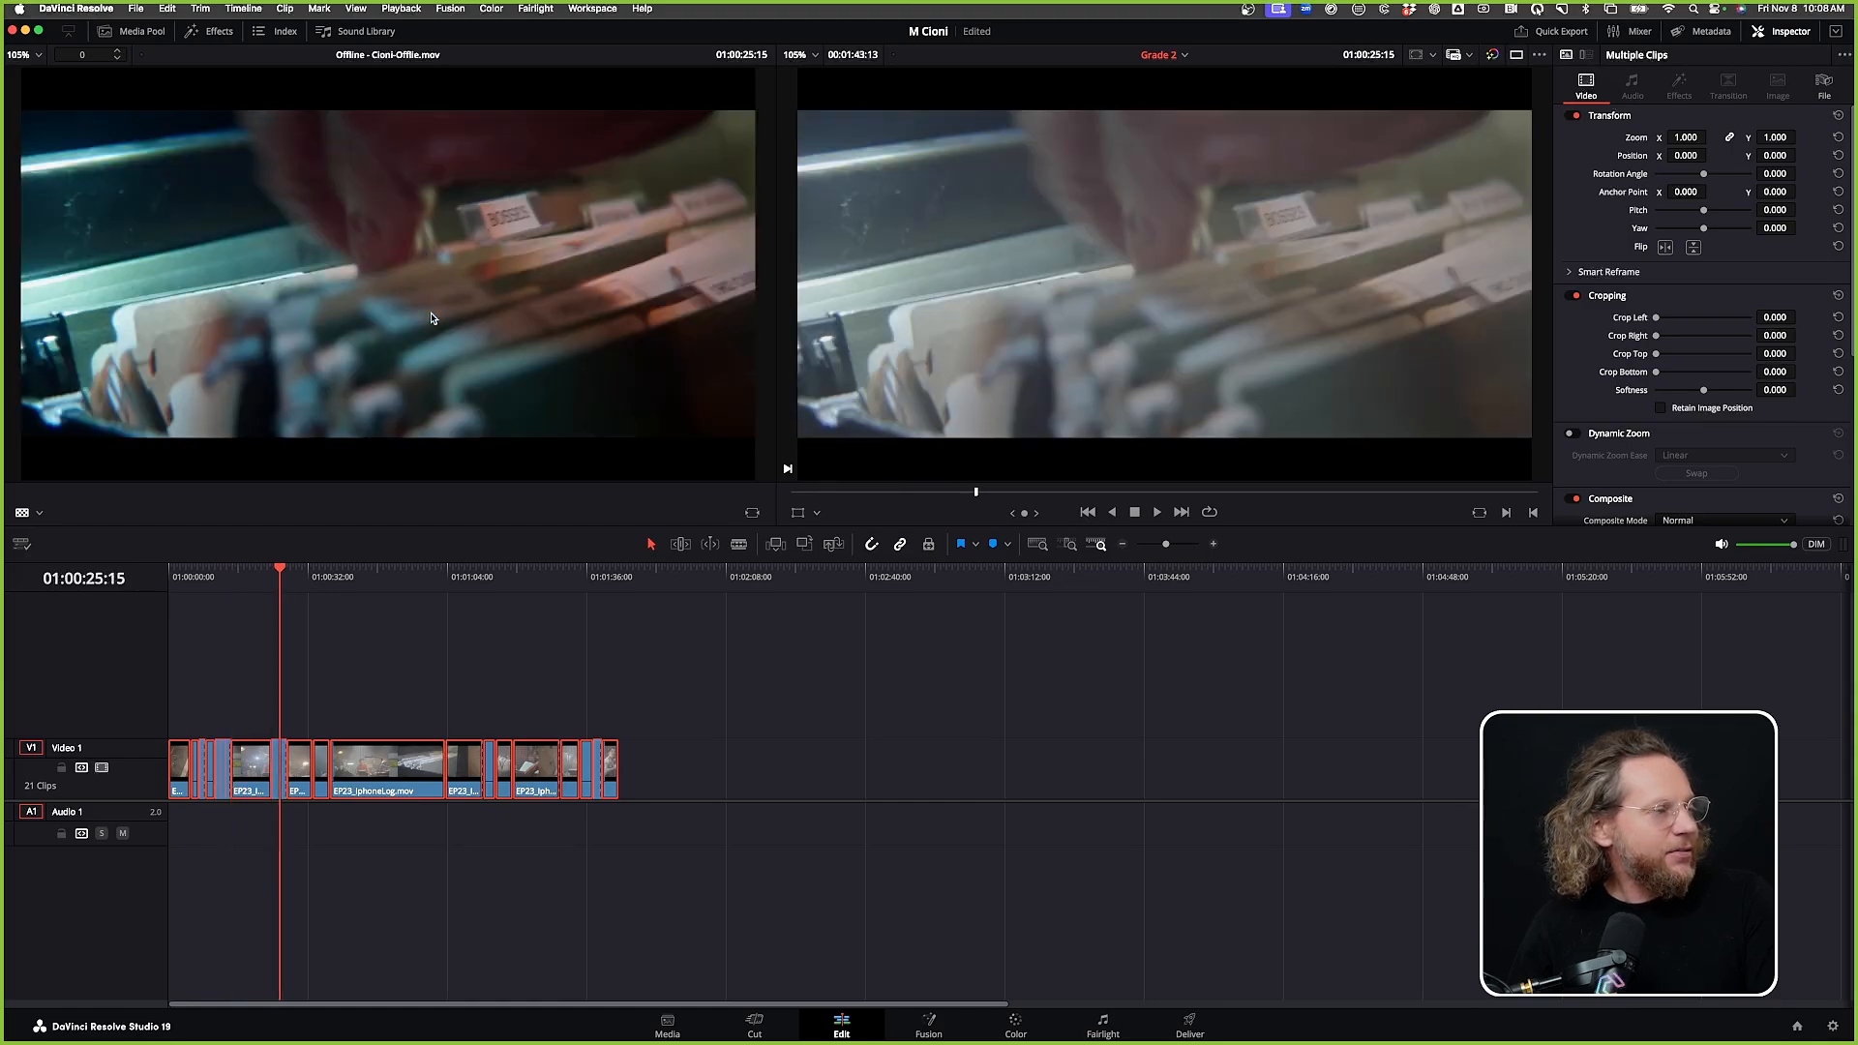
key("Up")
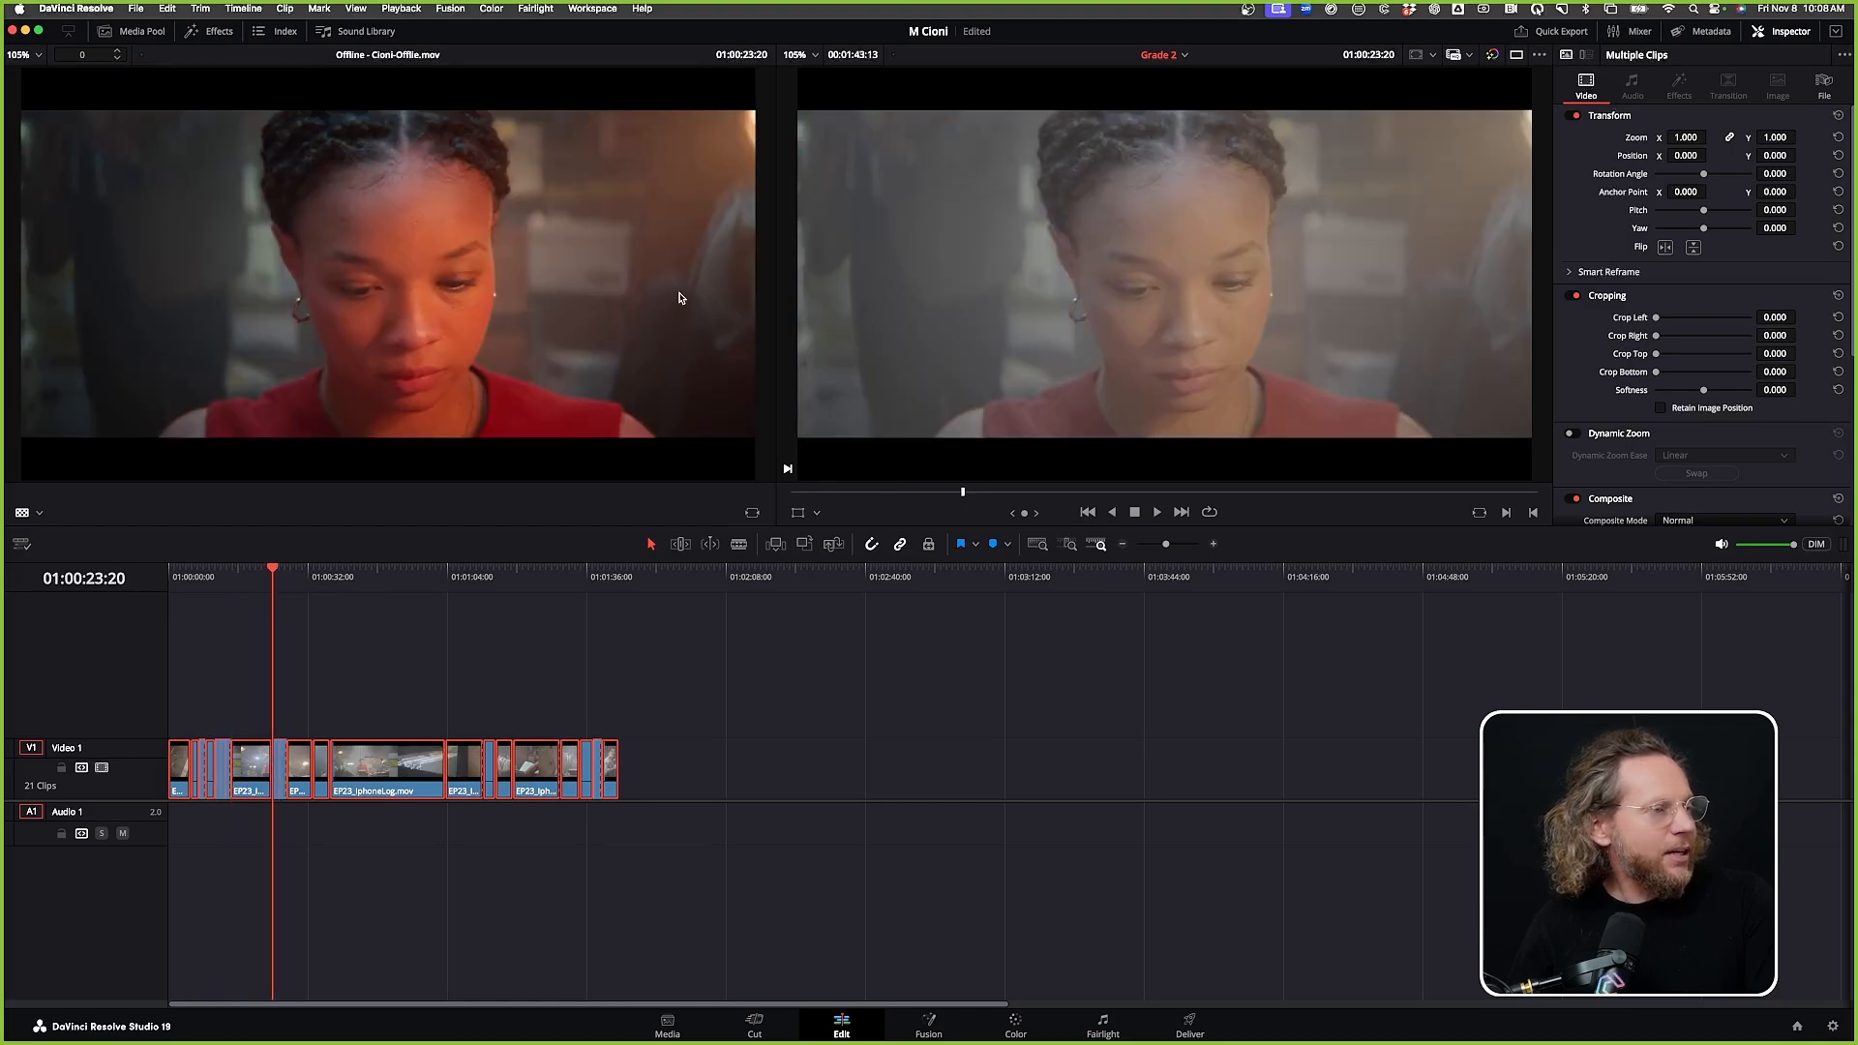
key("Down")
key("Down")
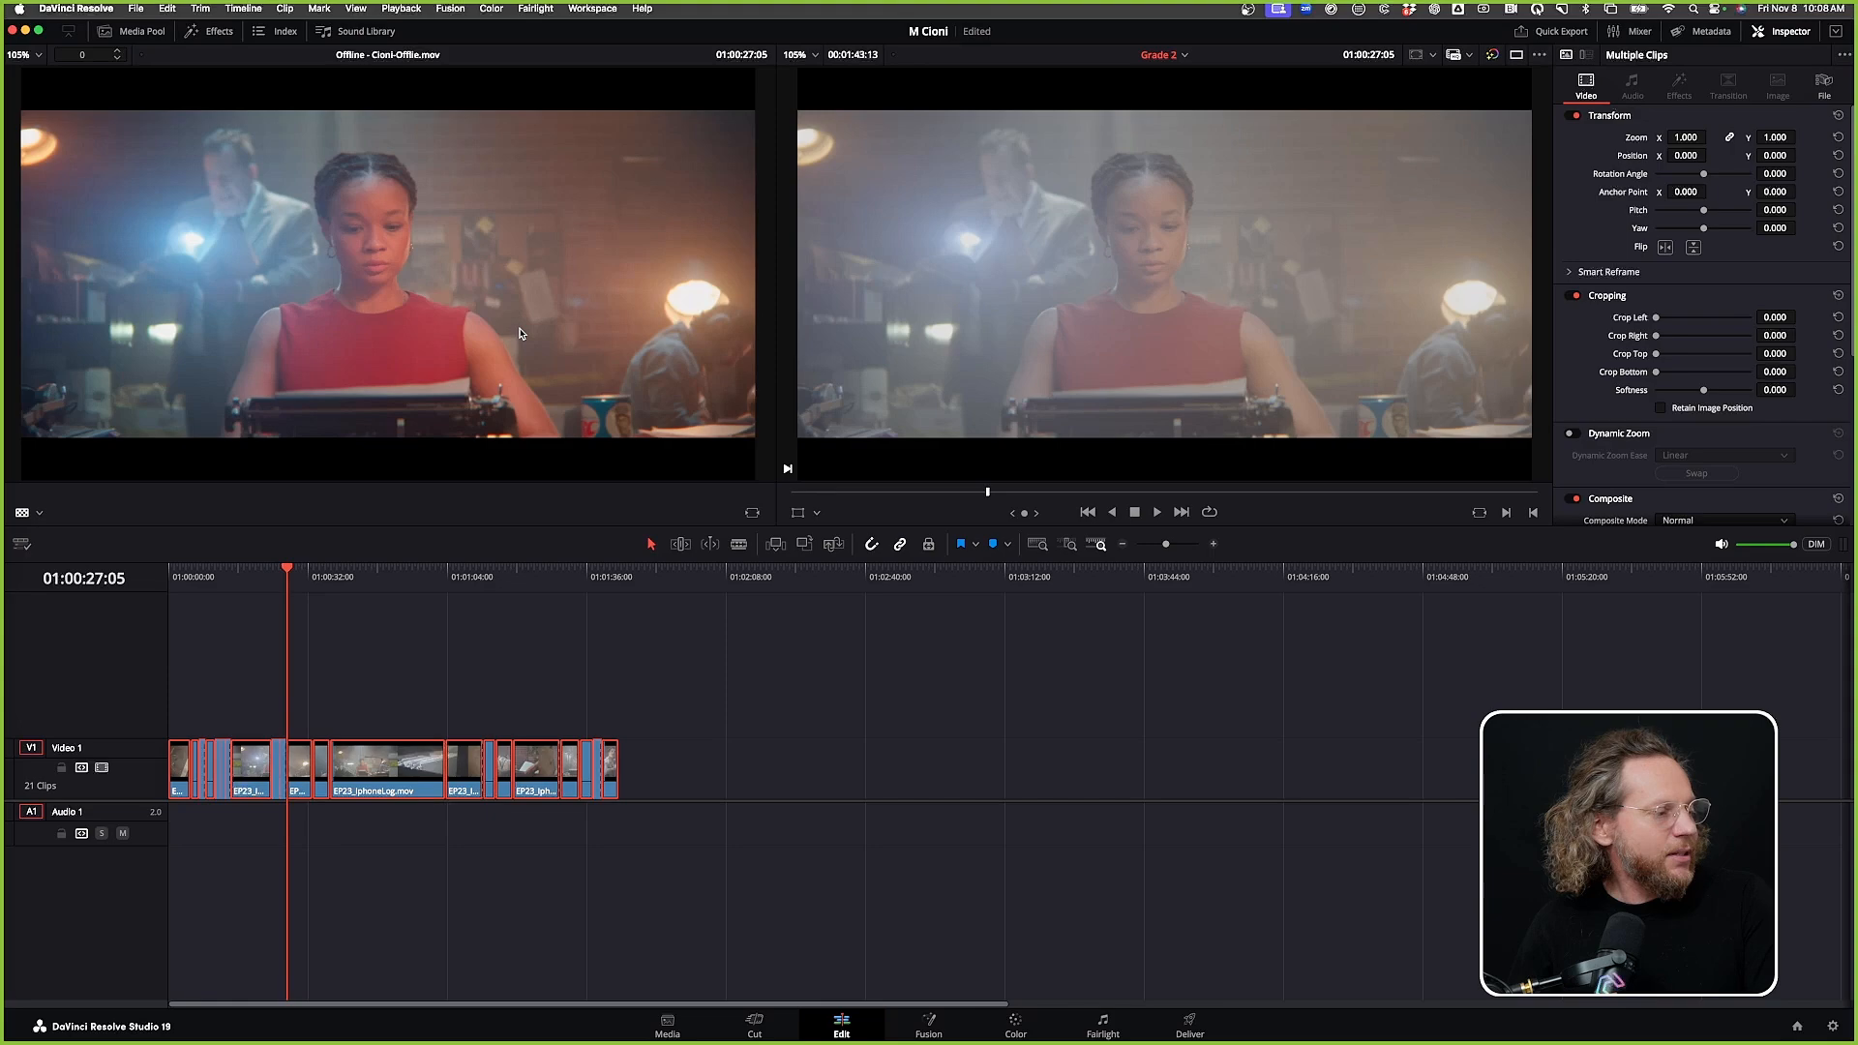
key("Down")
key("Down")
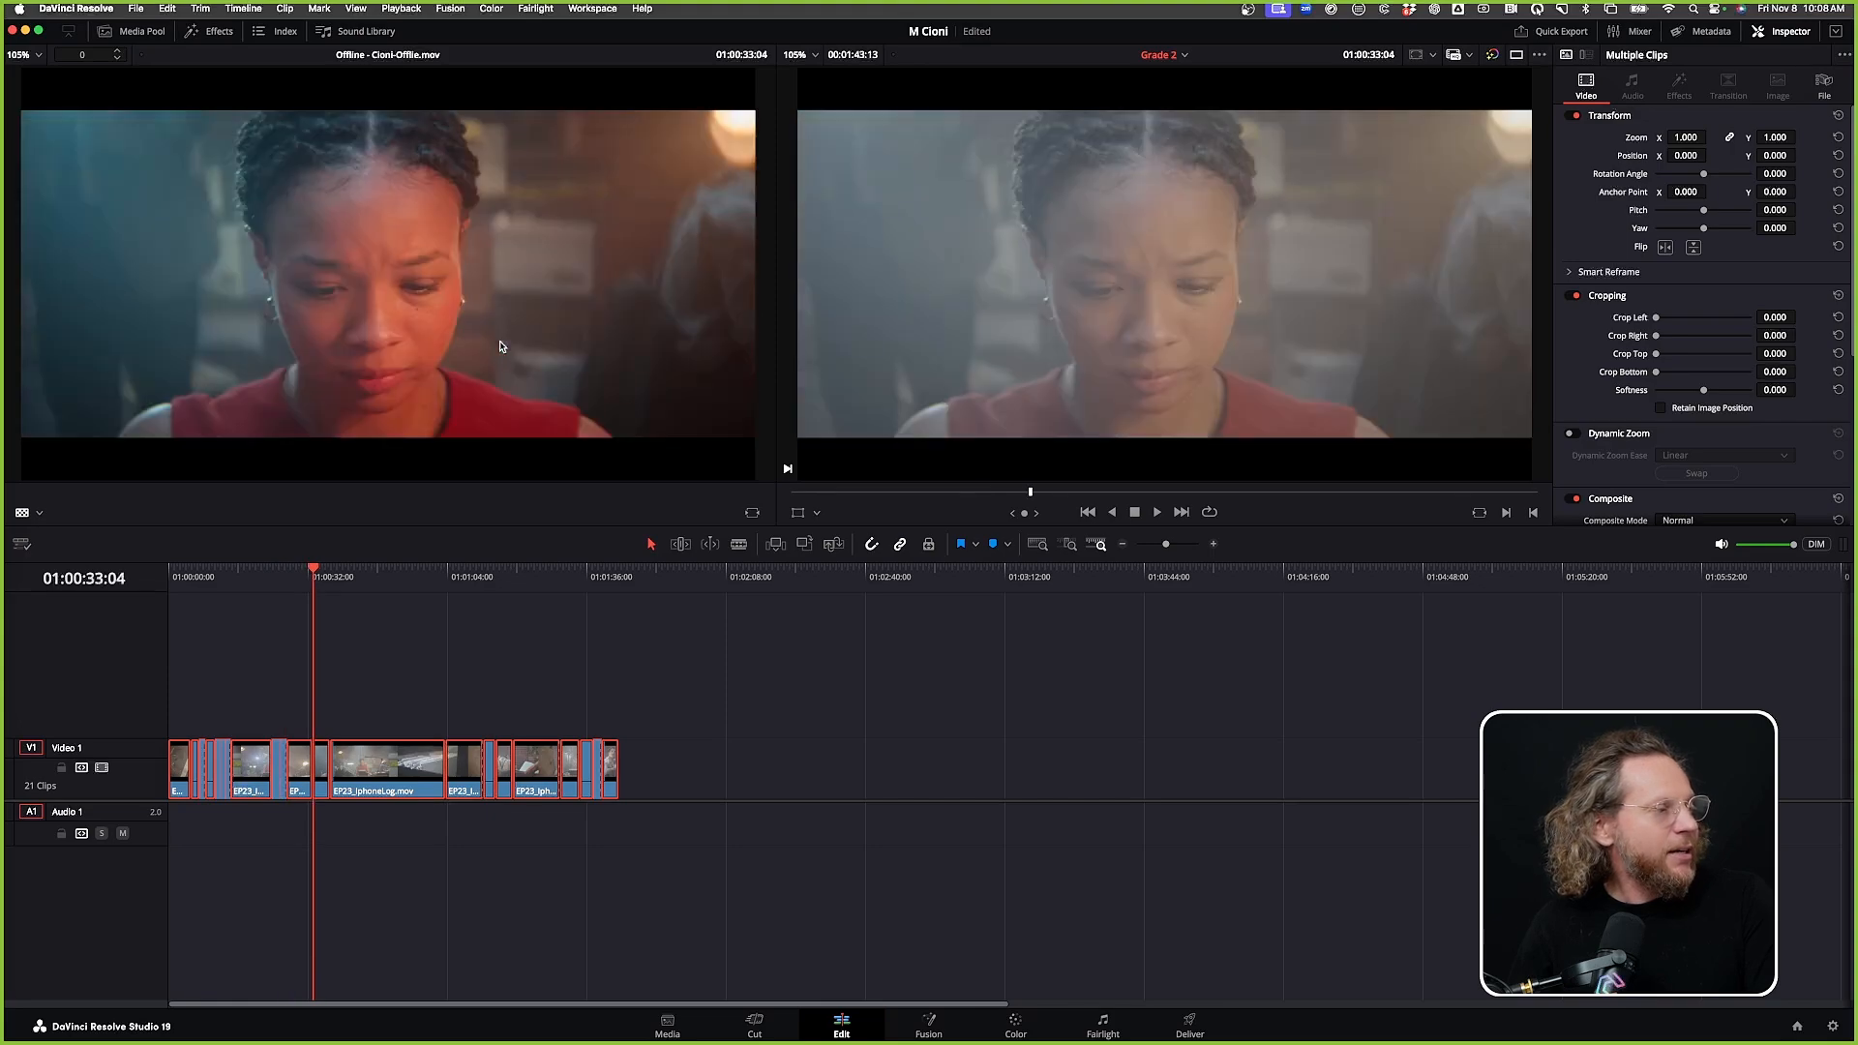
key("Down")
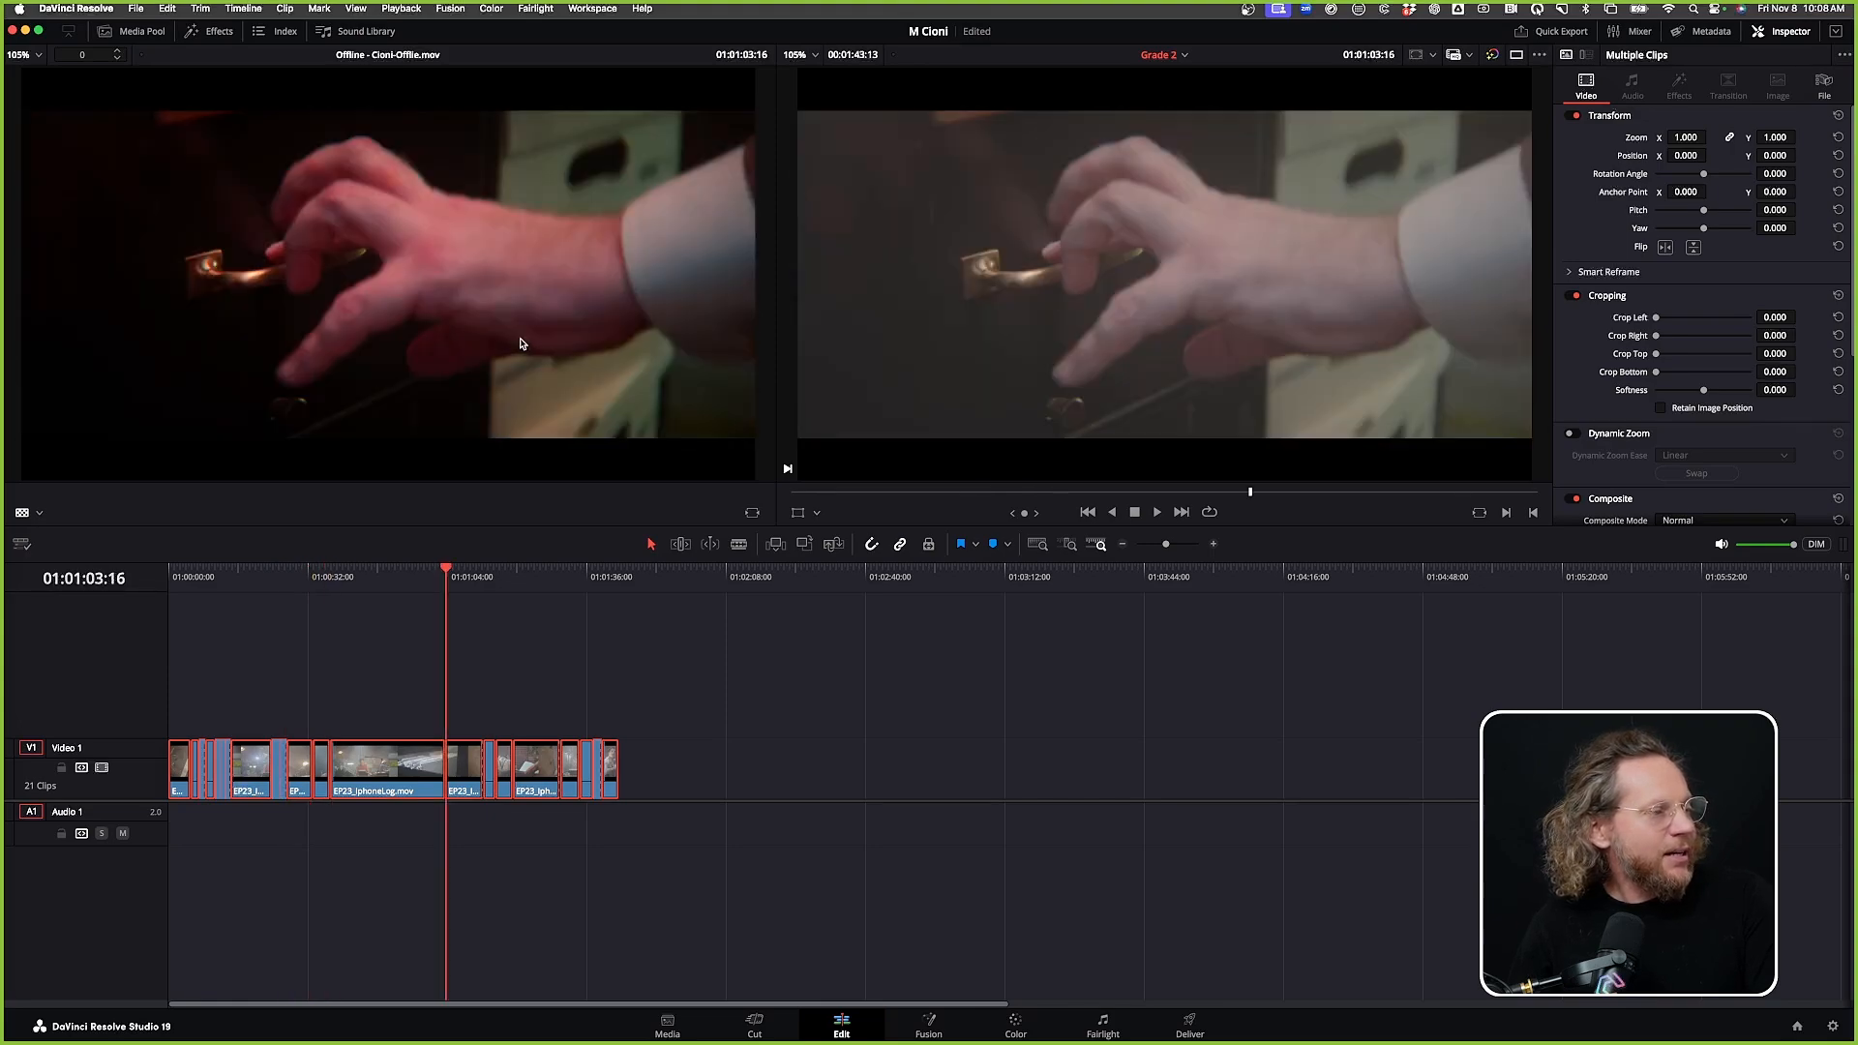
key("Down")
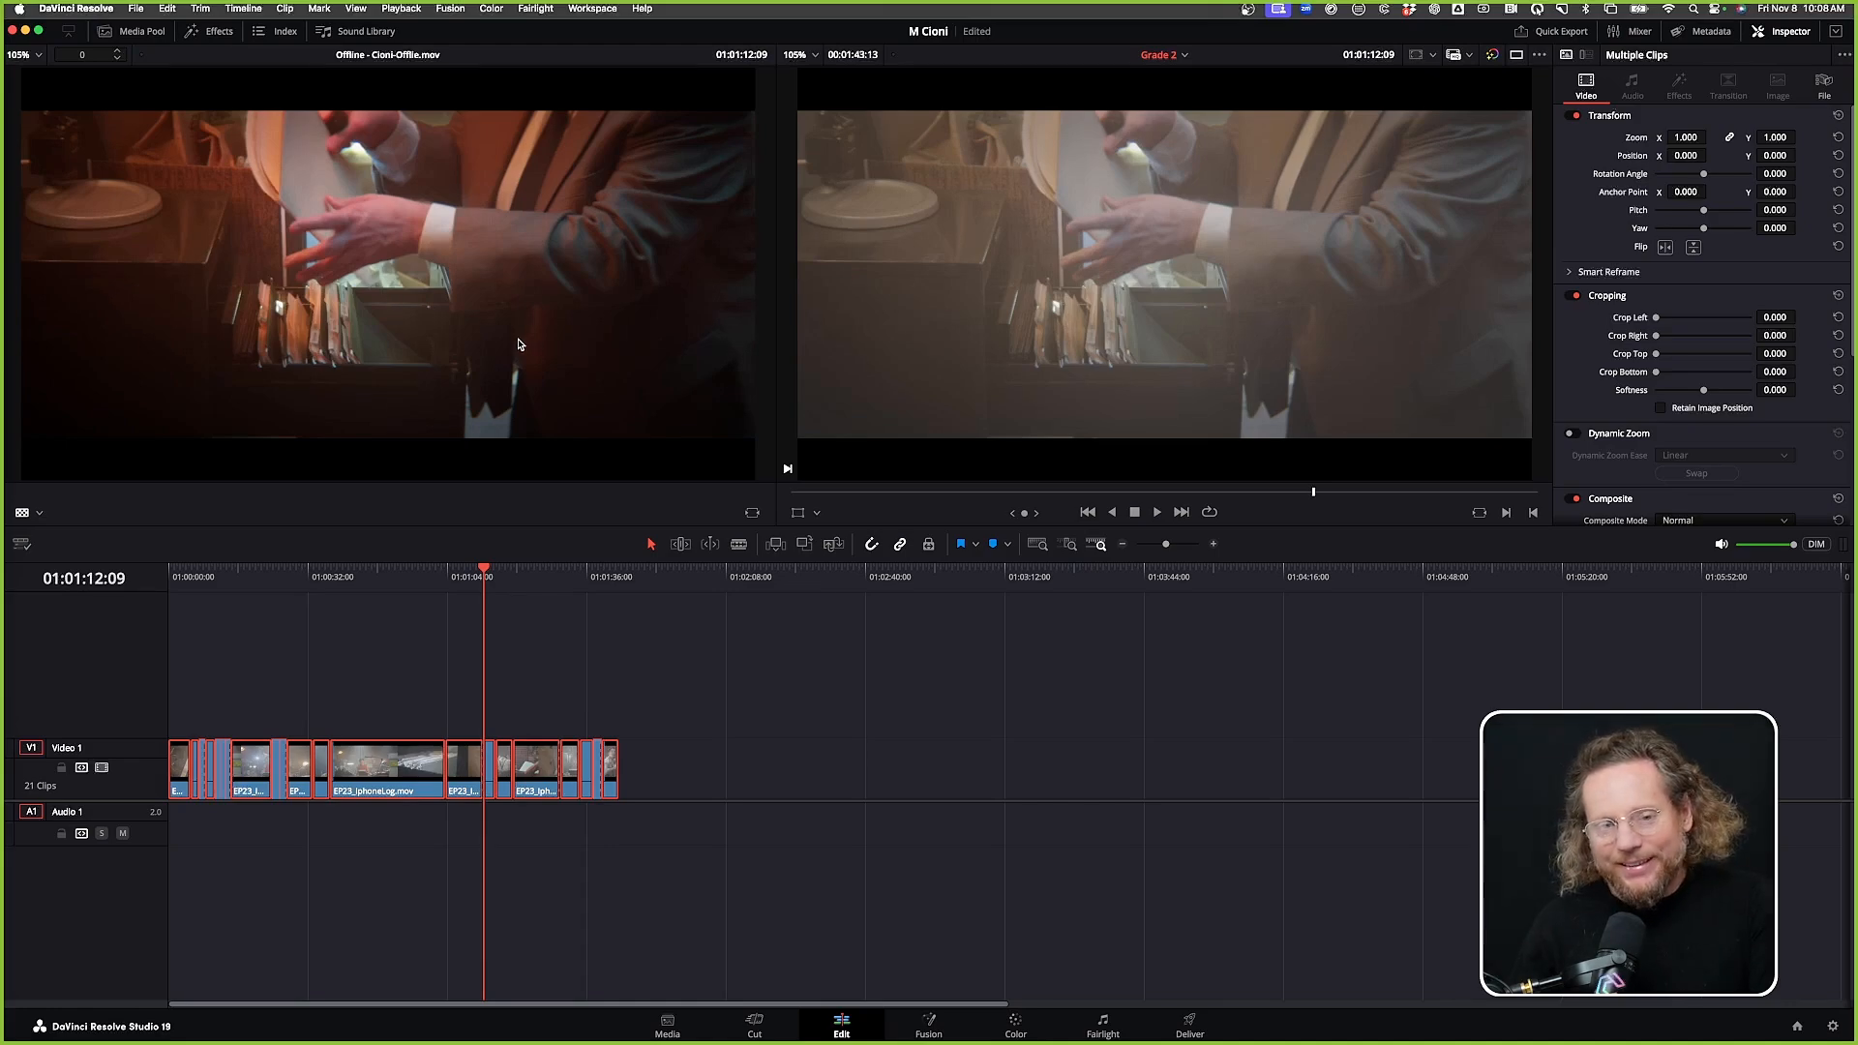
key("Down")
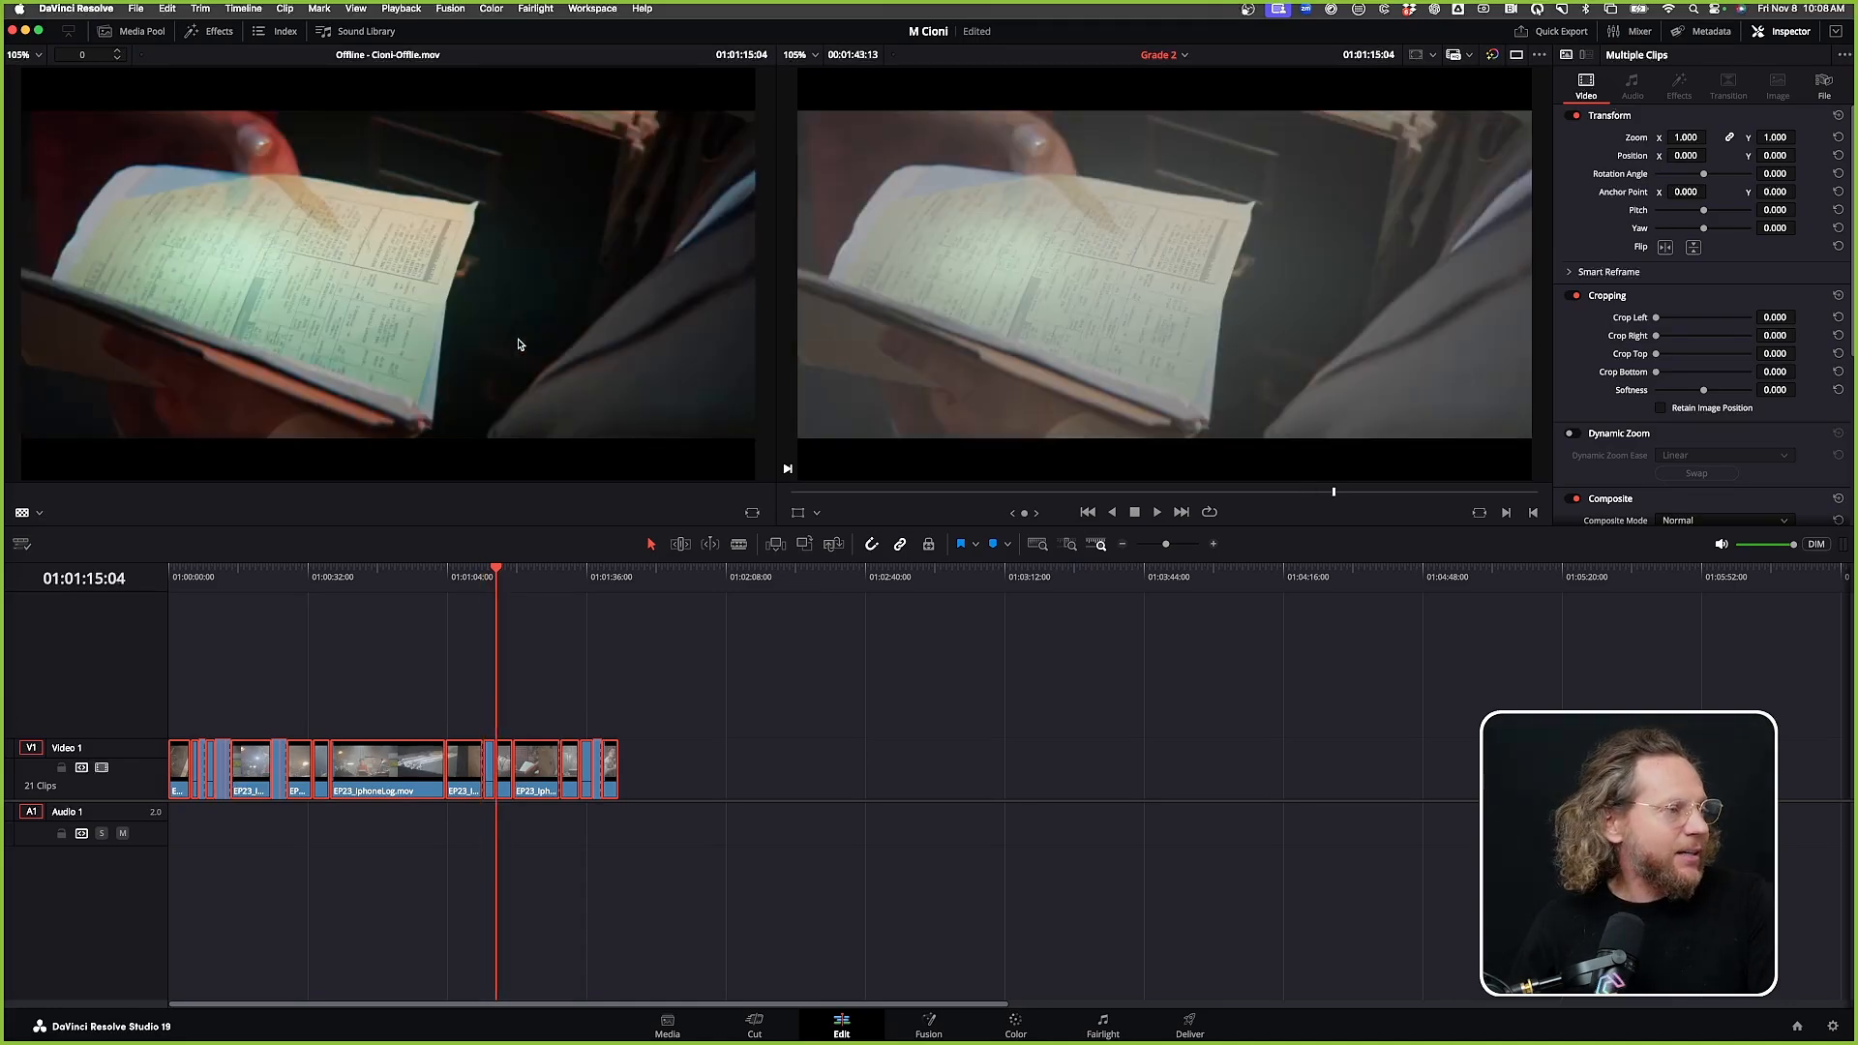
key("Down")
key("Down")
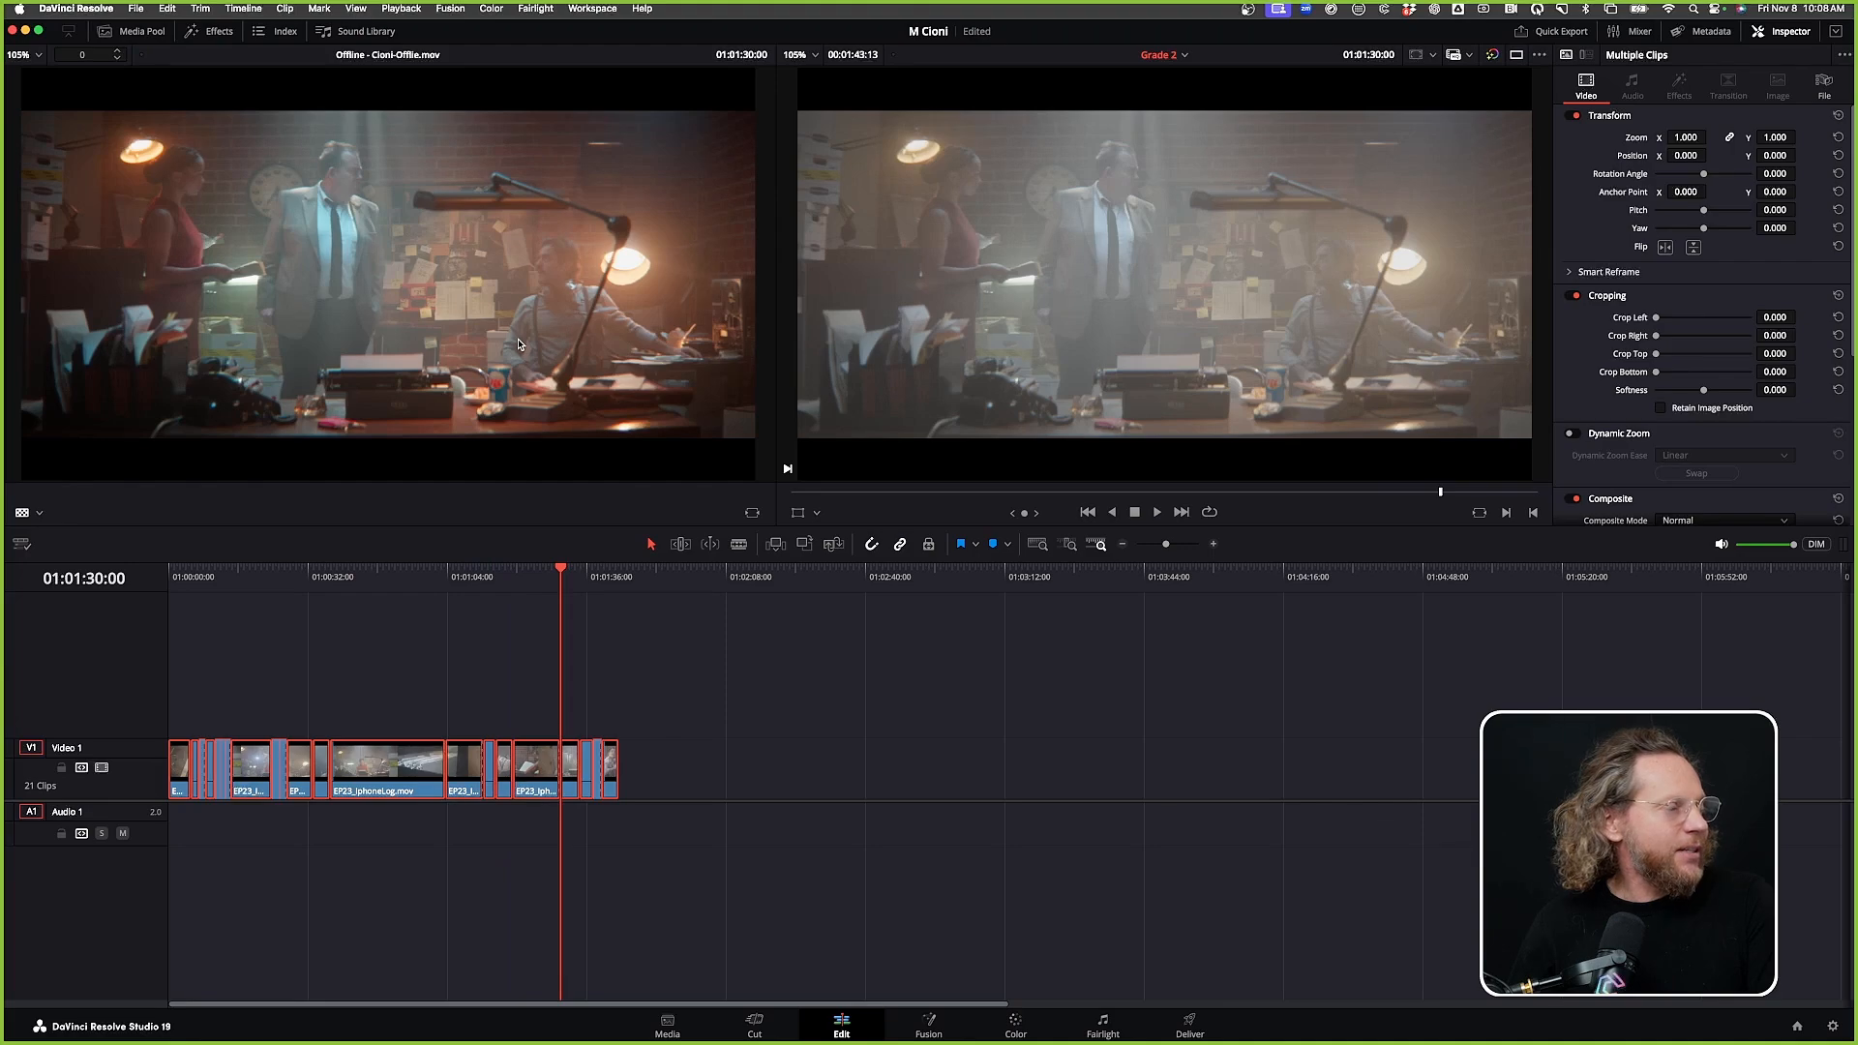
key("Down")
key("Down")
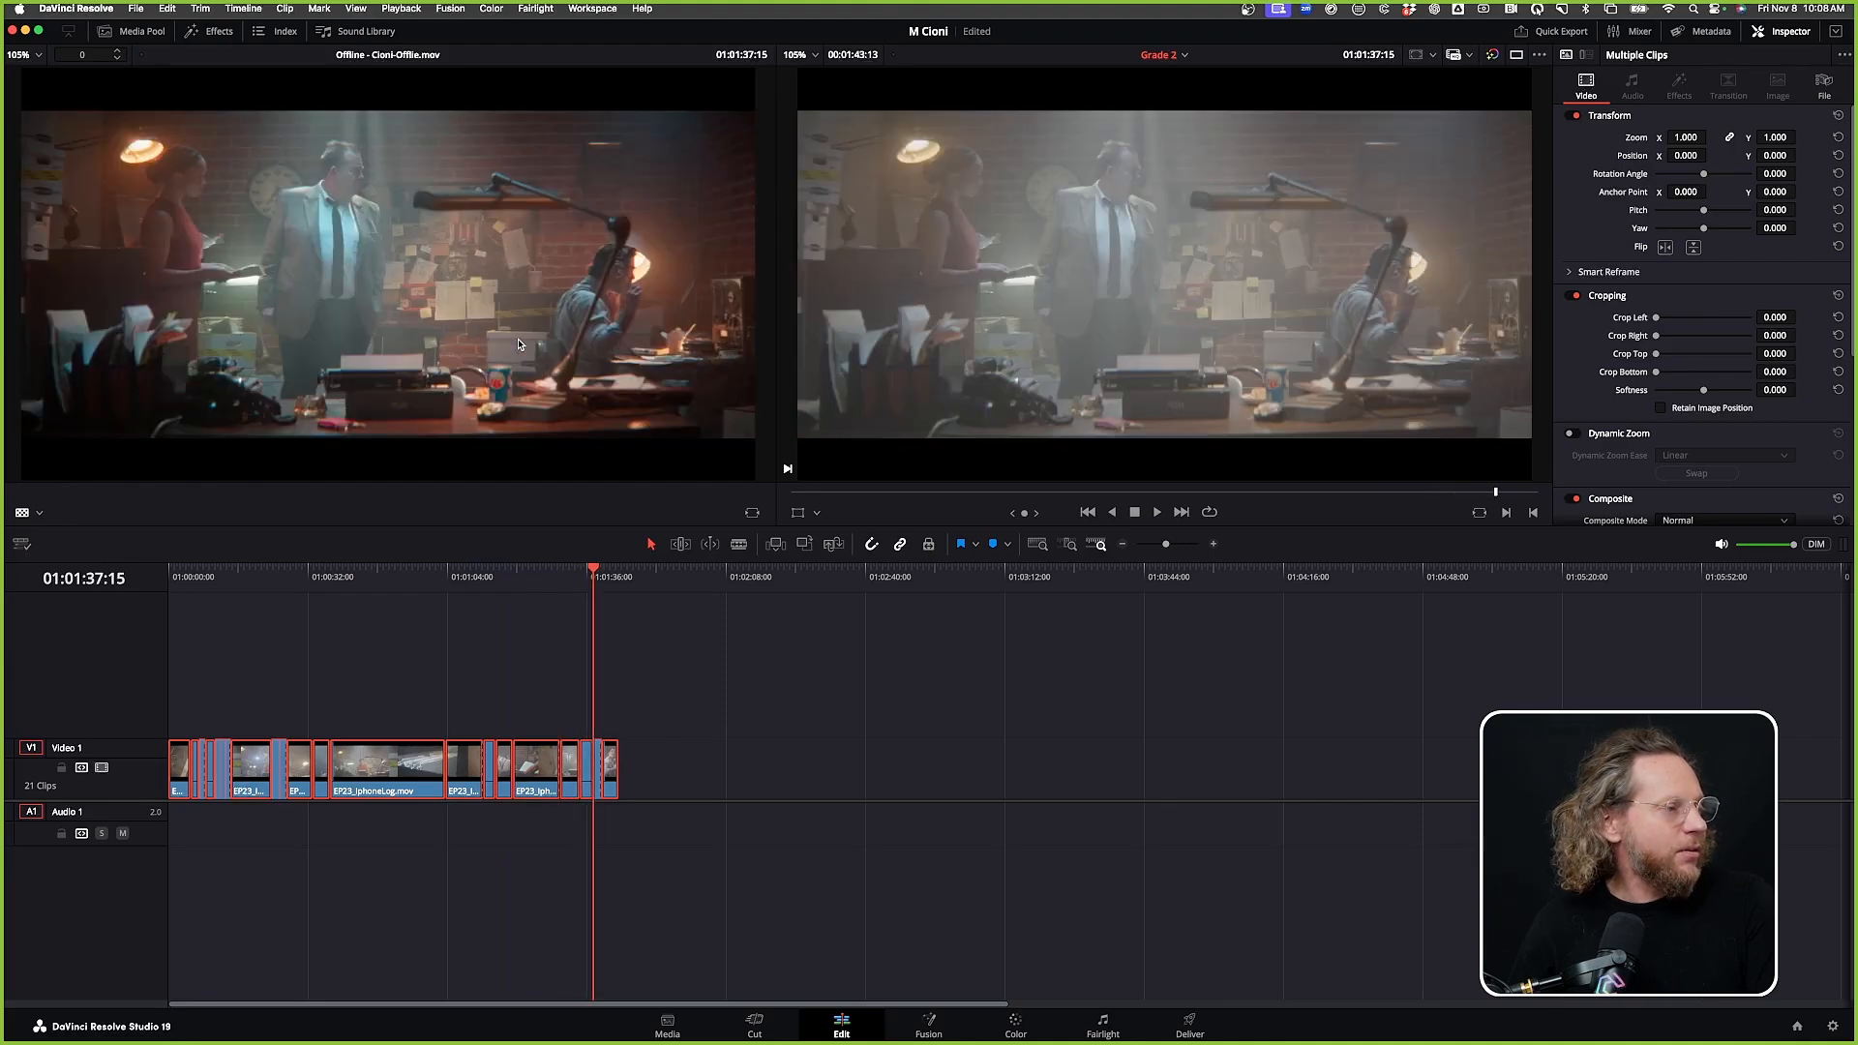
key("Down")
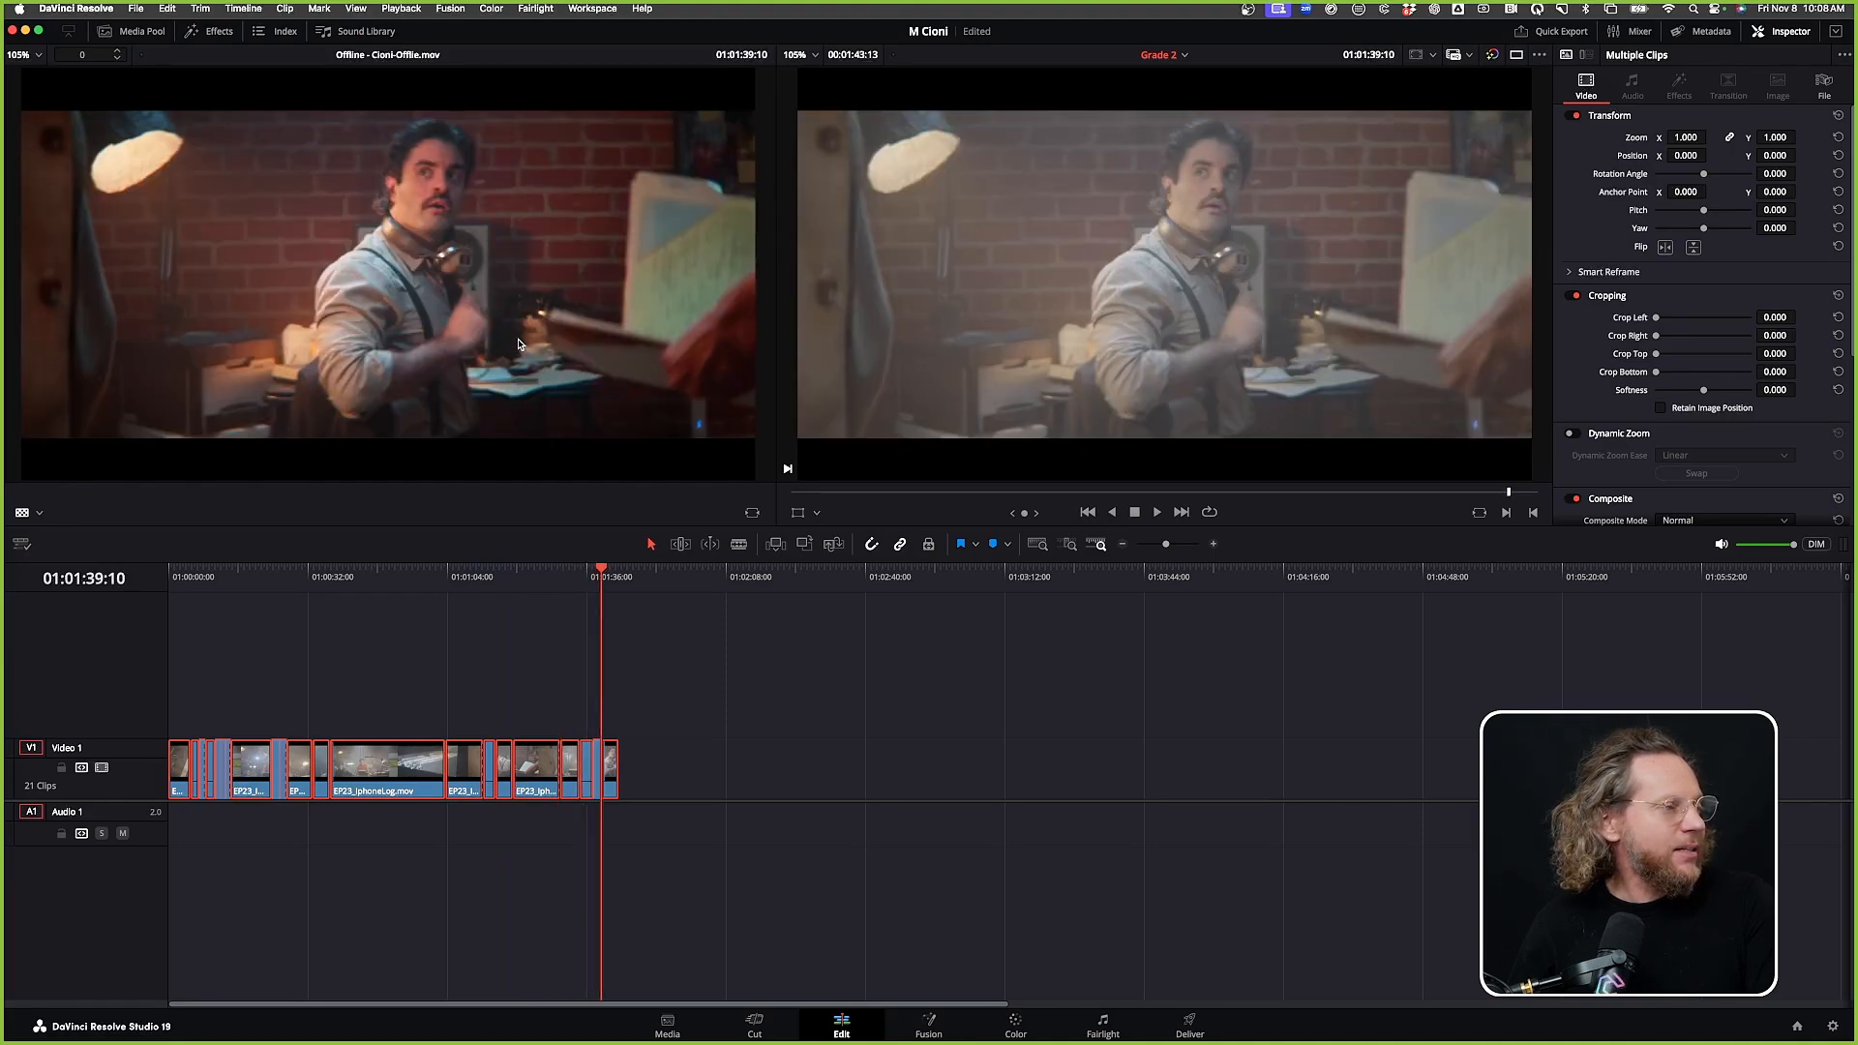
Step back through the cuts to the wide shot of the woman at the typewriter at 01:00:37:02
key("Up")
key("Up")
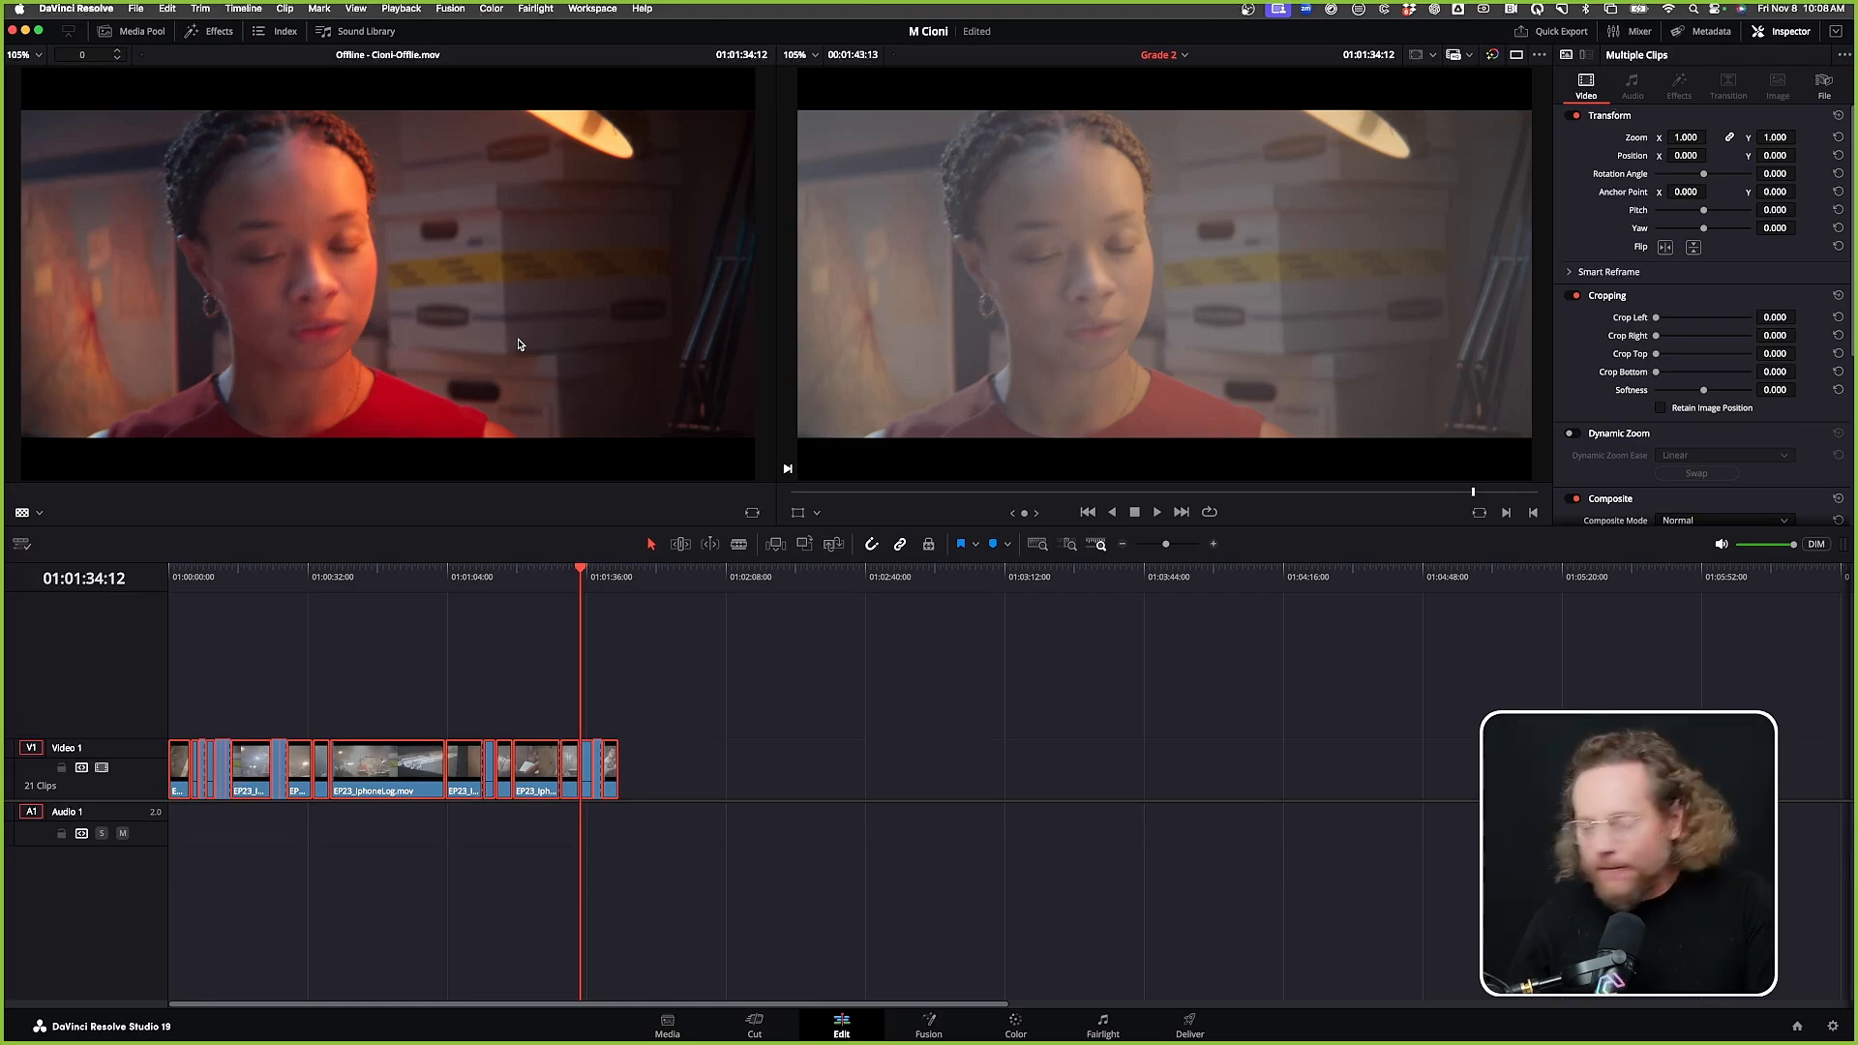
key("Up")
key("Up")
key("Up")
key("Up")
key("Up")
key("Up")
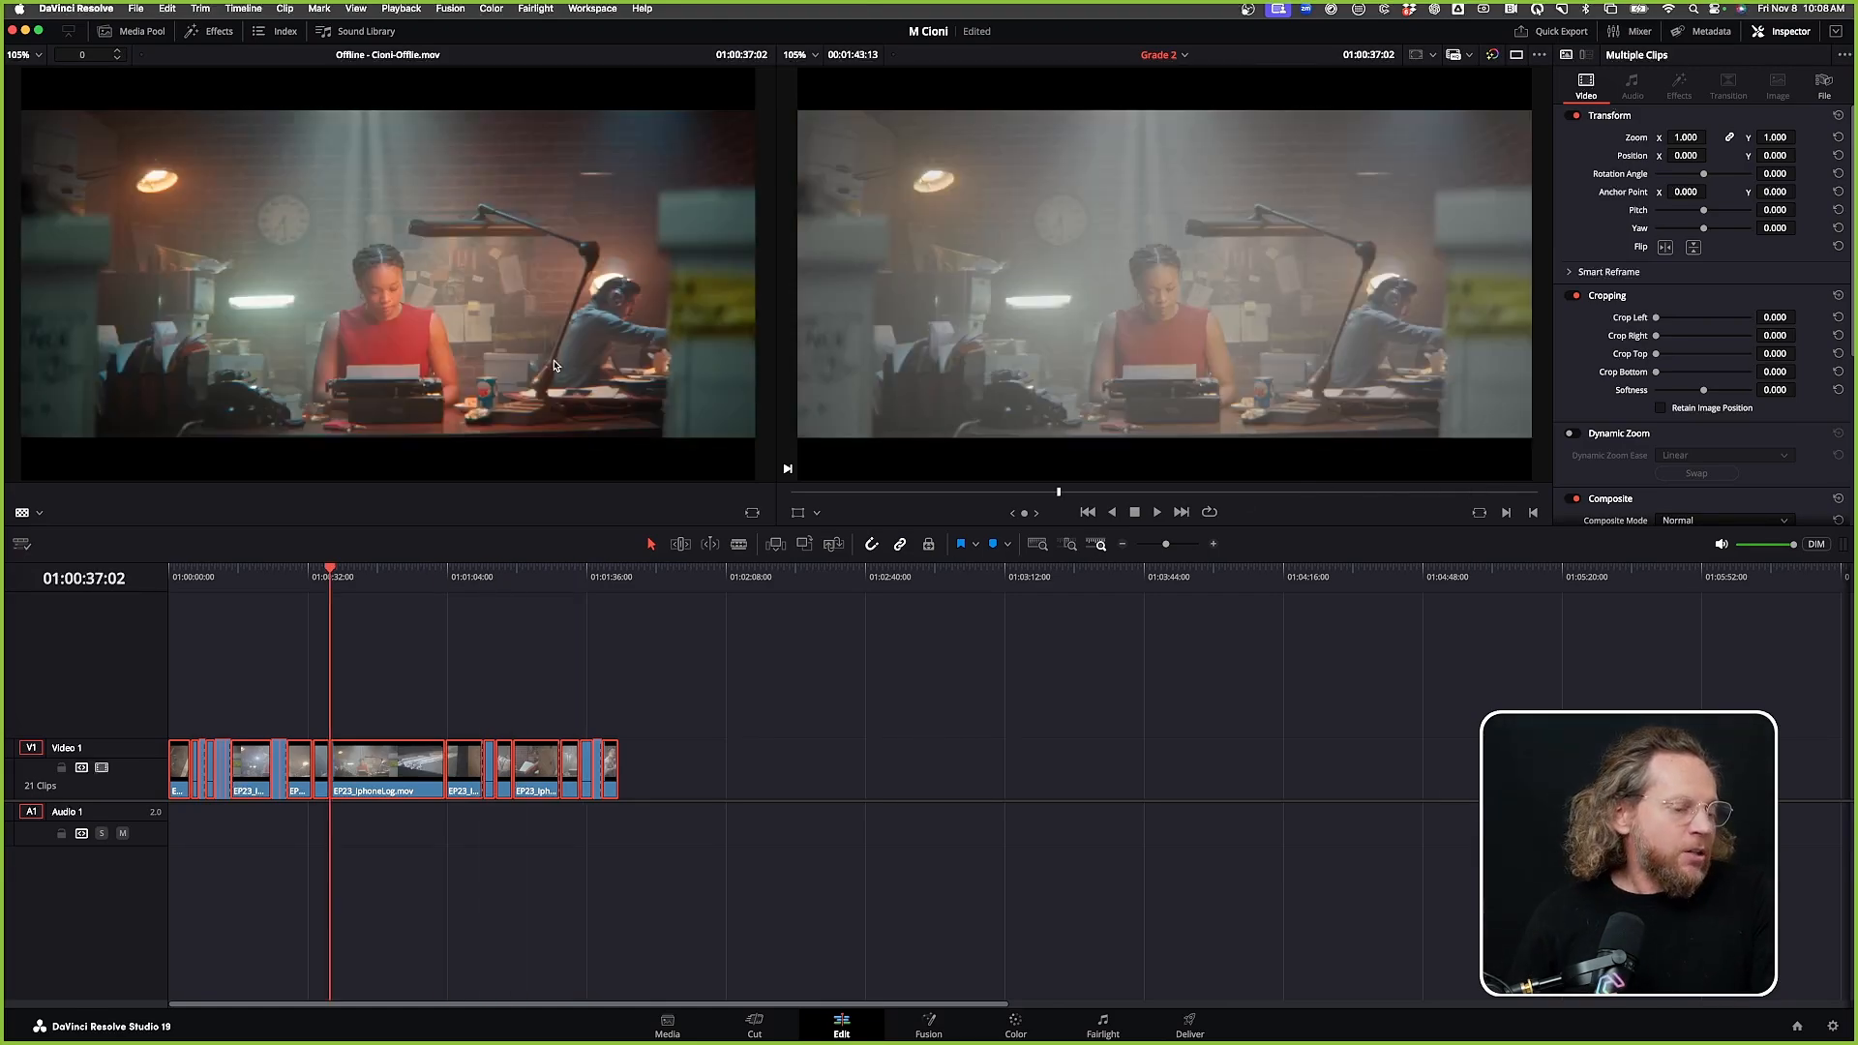
Return to the Color page, limit the effects library to Favorites and clear its search text
left_click(1018, 1030)
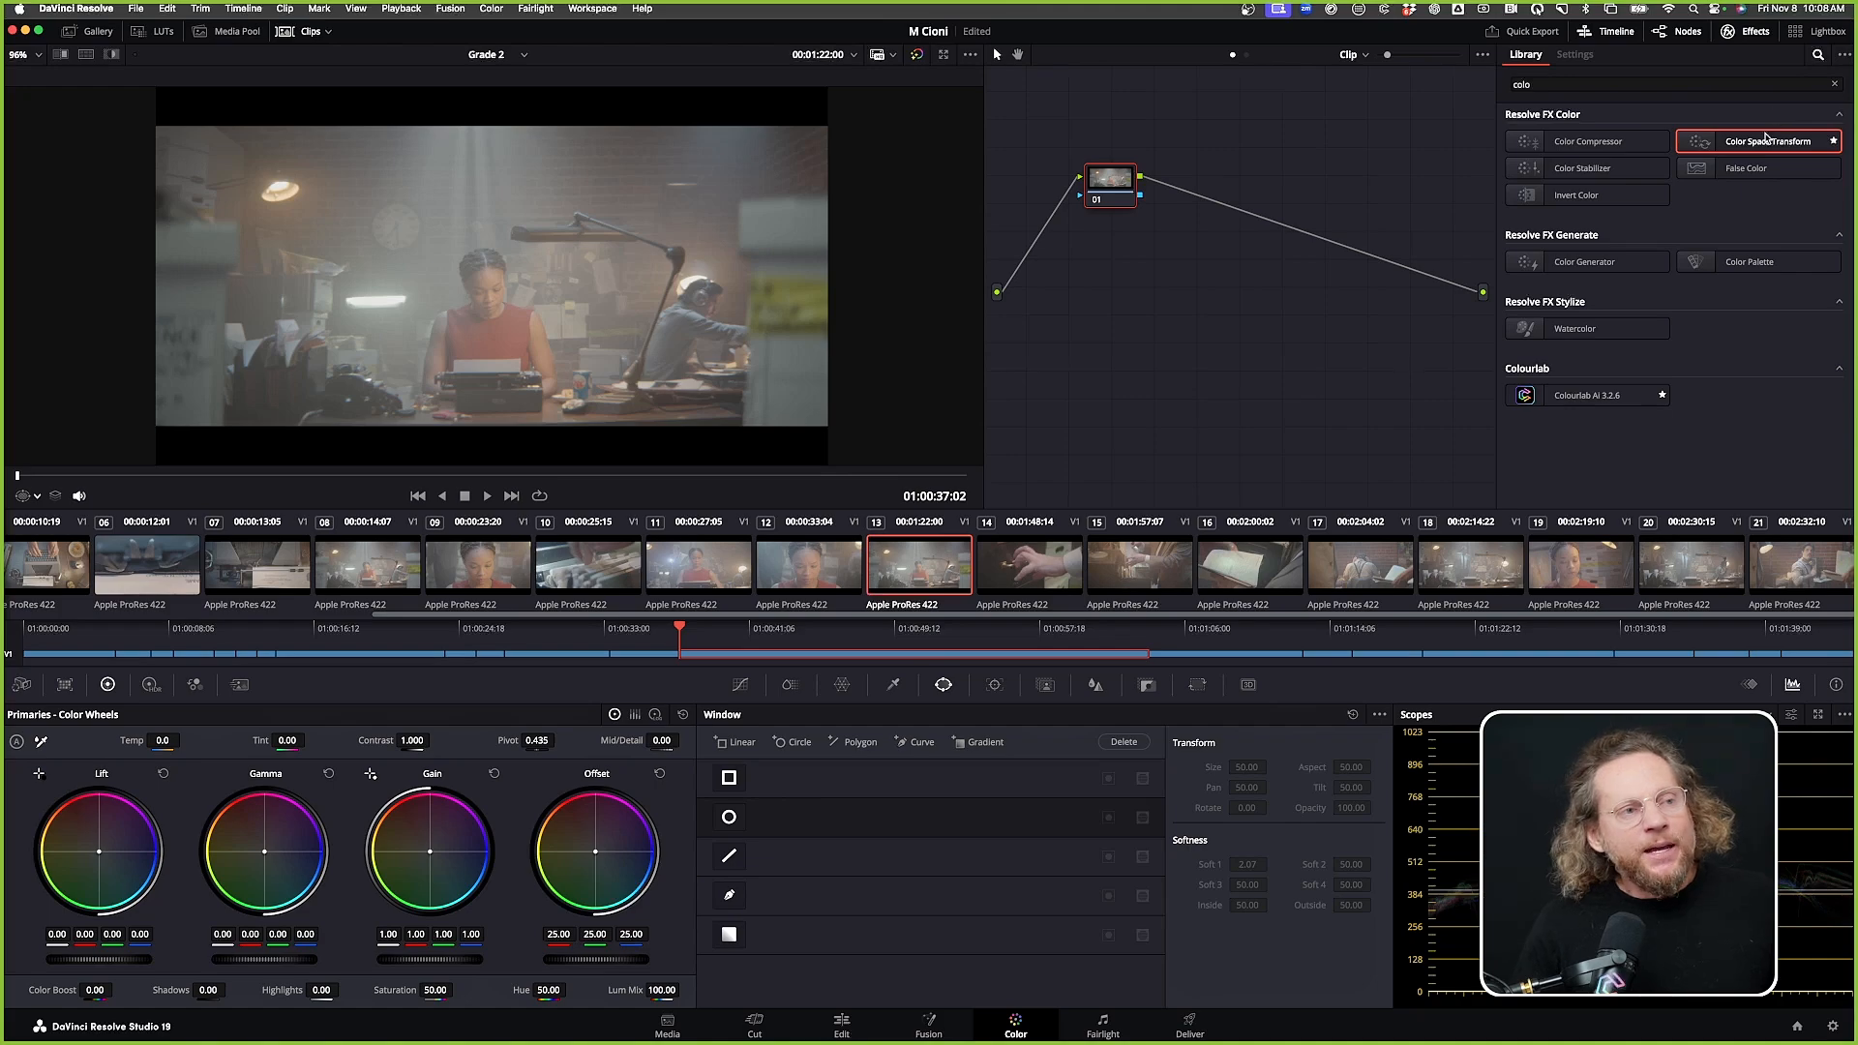
left_click(1844, 55)
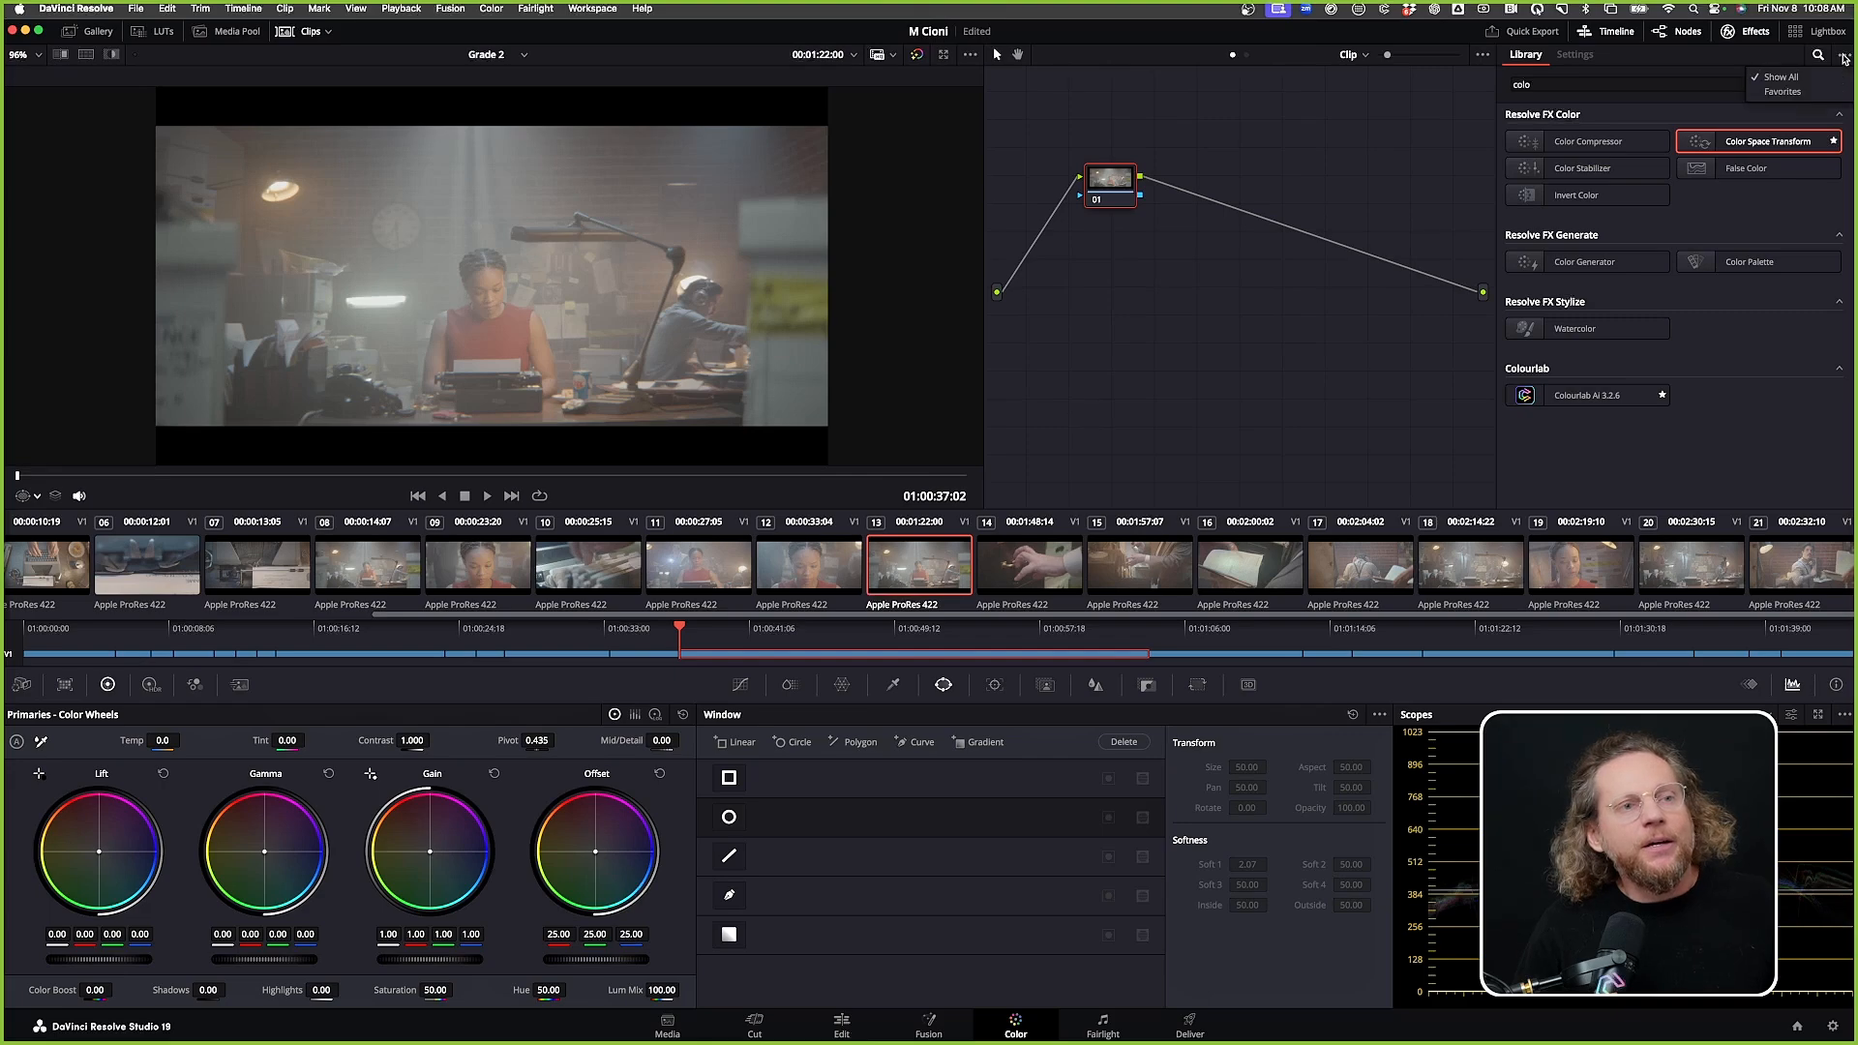
left_click(1826, 92)
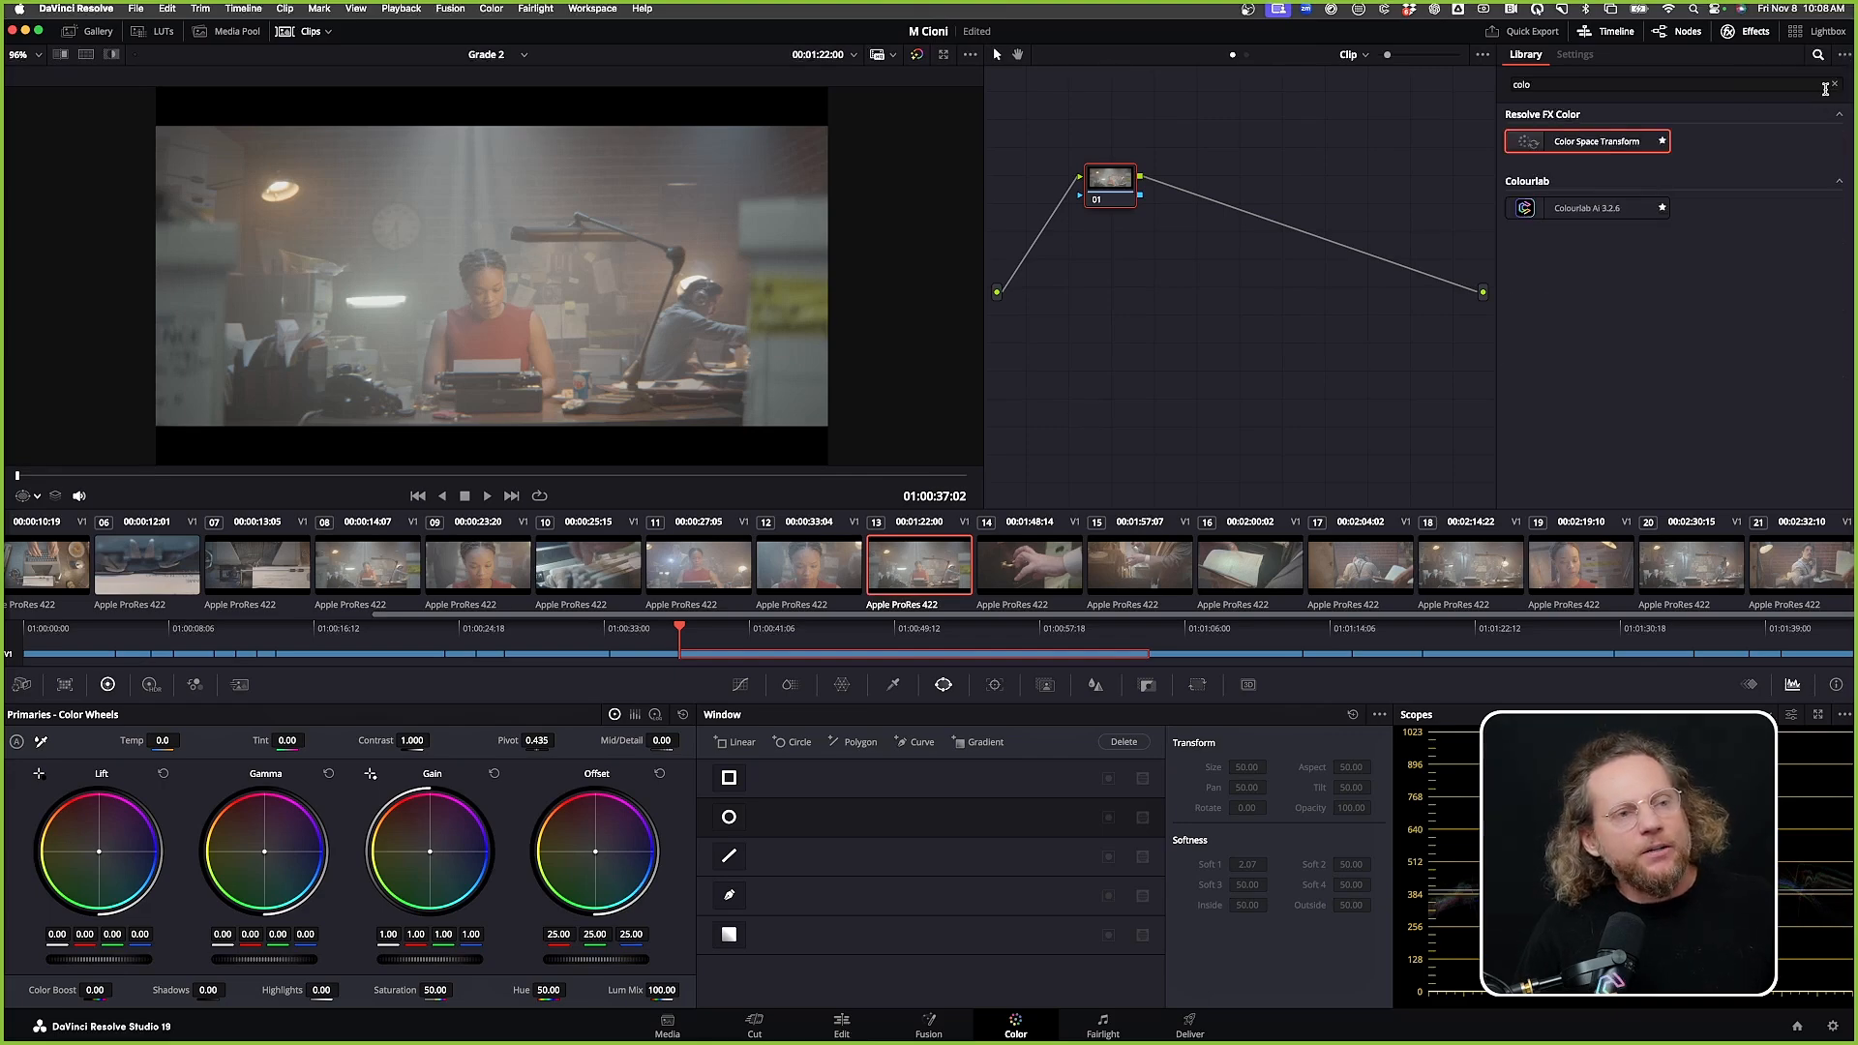
left_click(1835, 83)
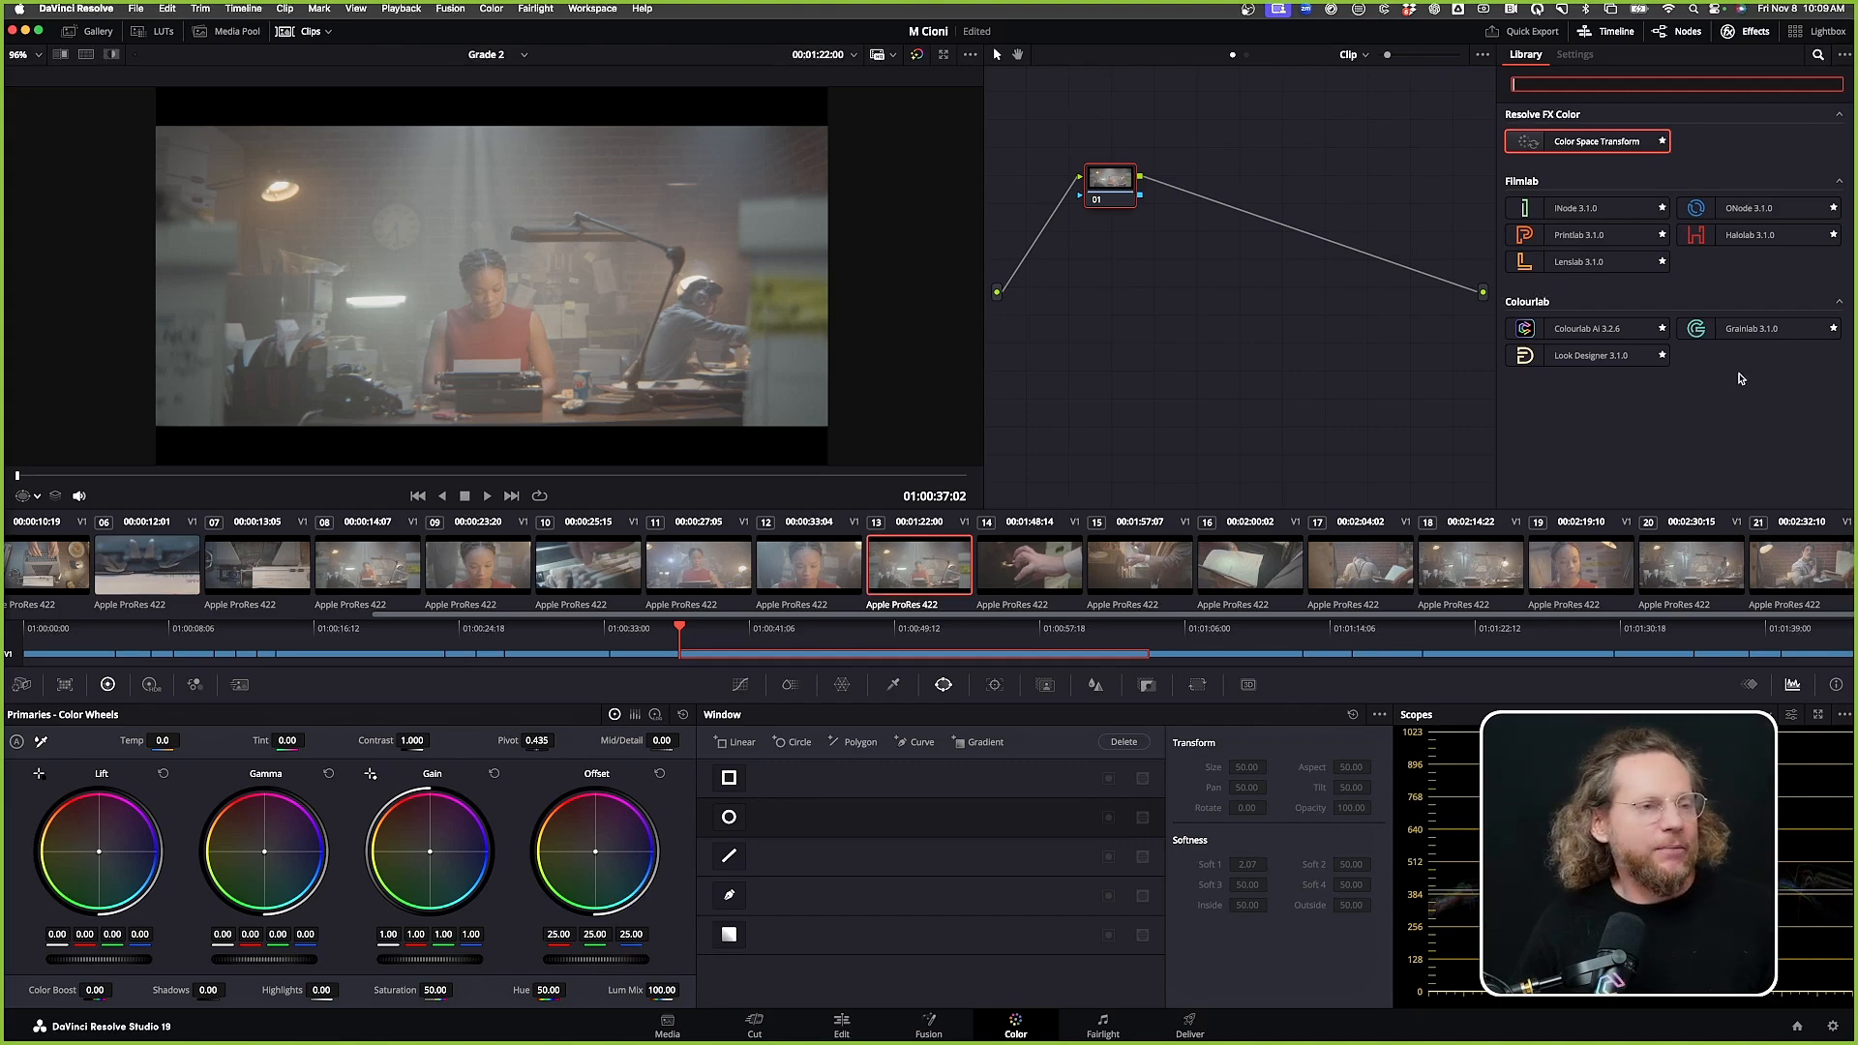
Apply the INode 3.1.0 effect to clip 13's node 01 and label the node IDT
left_click_drag(1525, 209, 1113, 191)
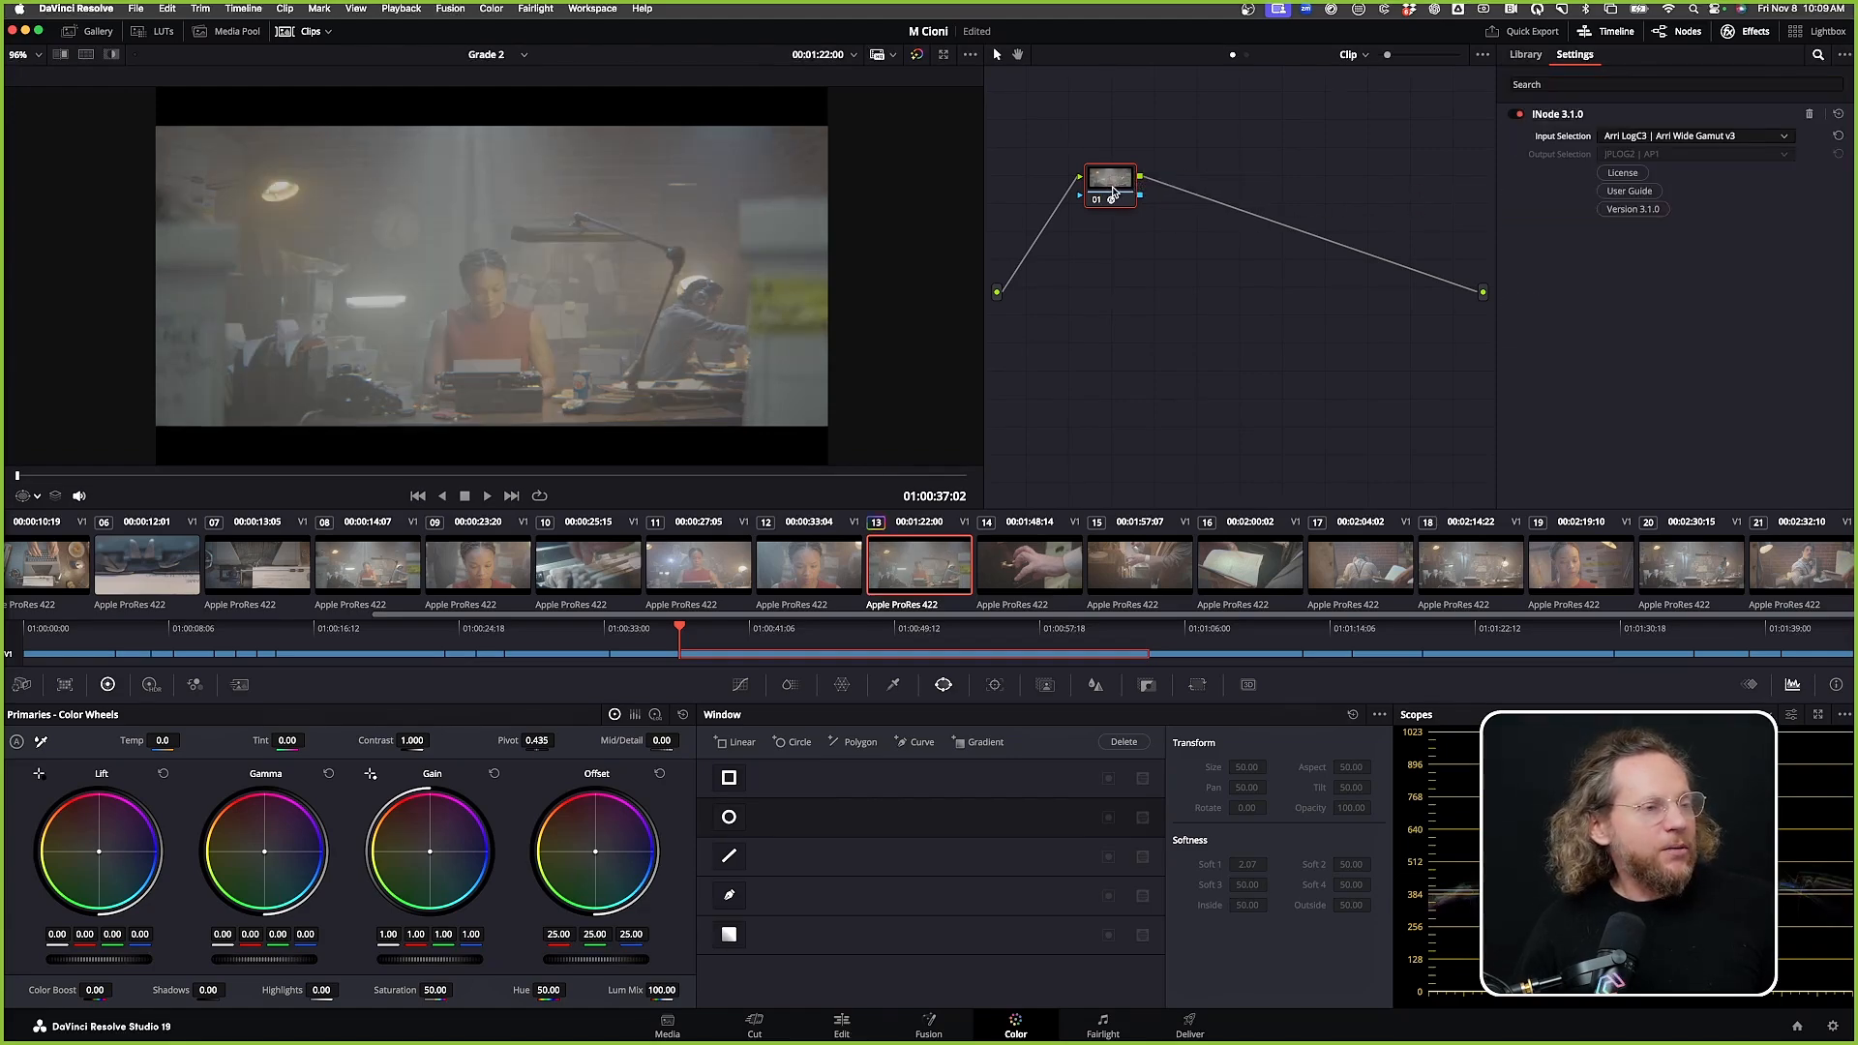
right_click(1113, 191)
left_click(1139, 223)
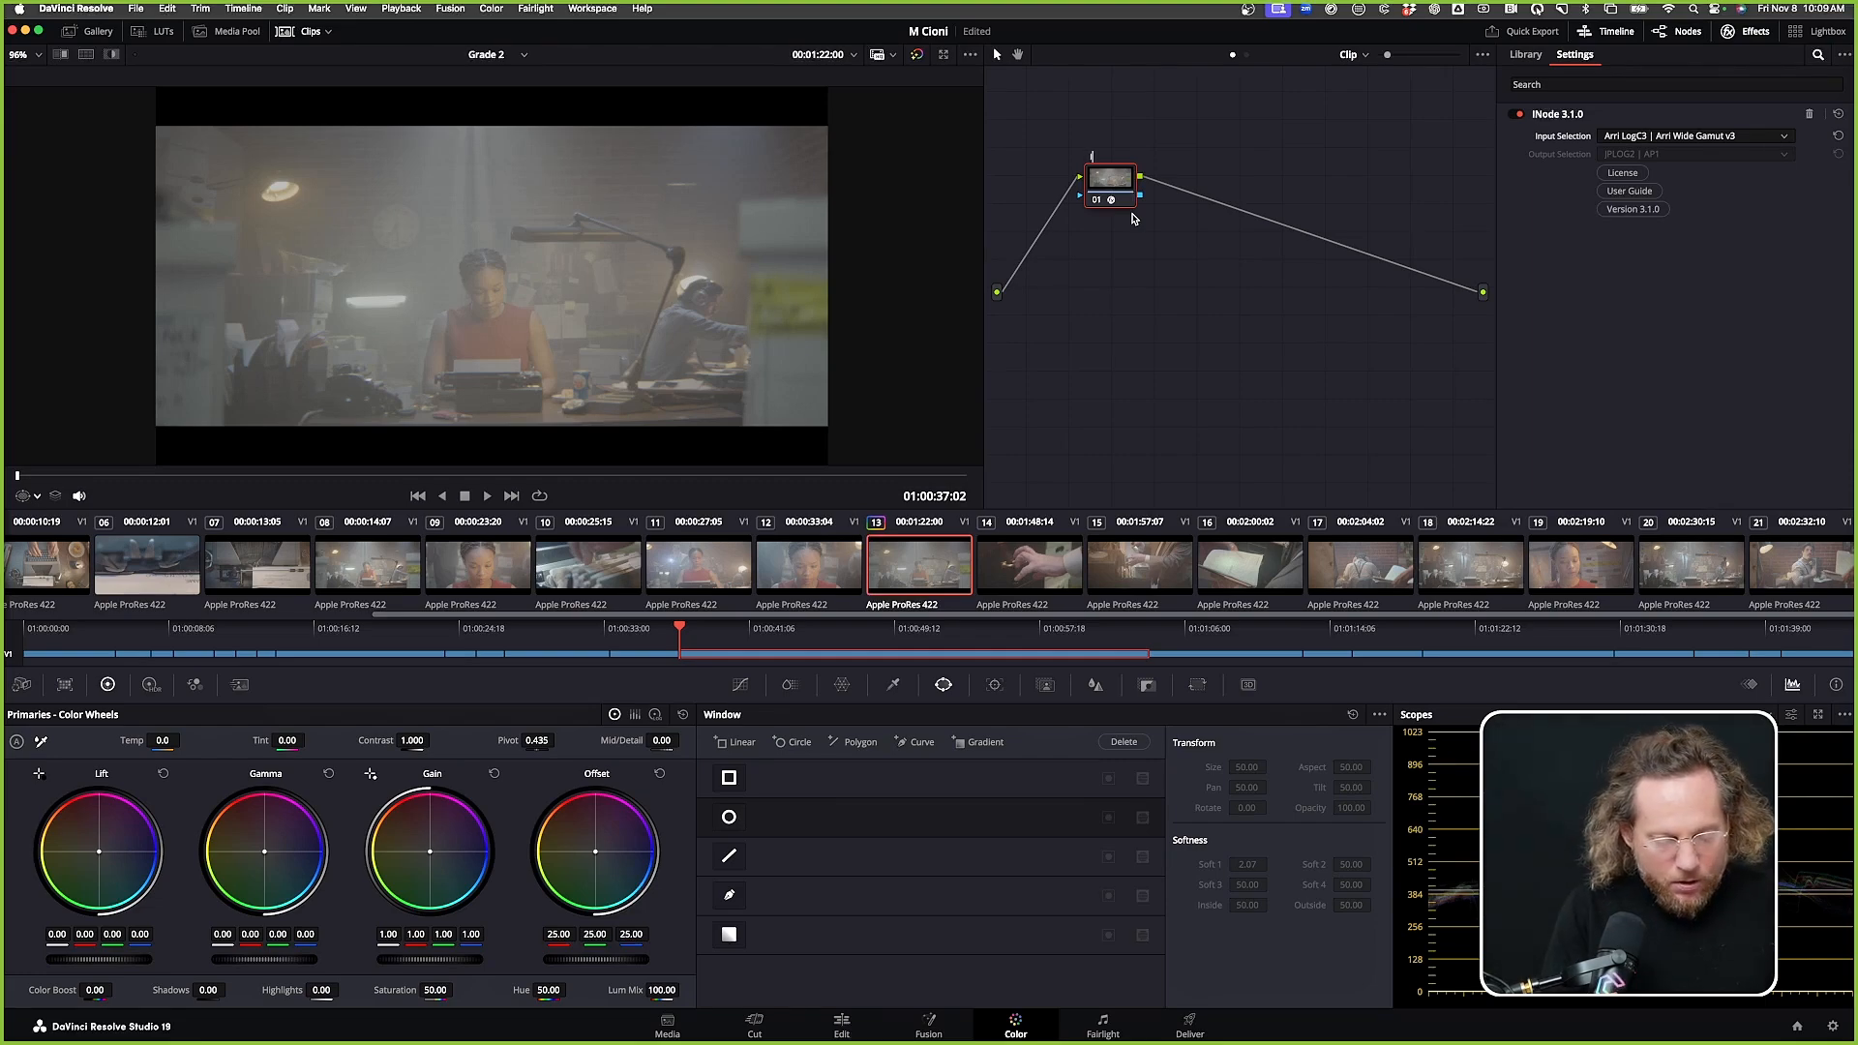
key("Return")
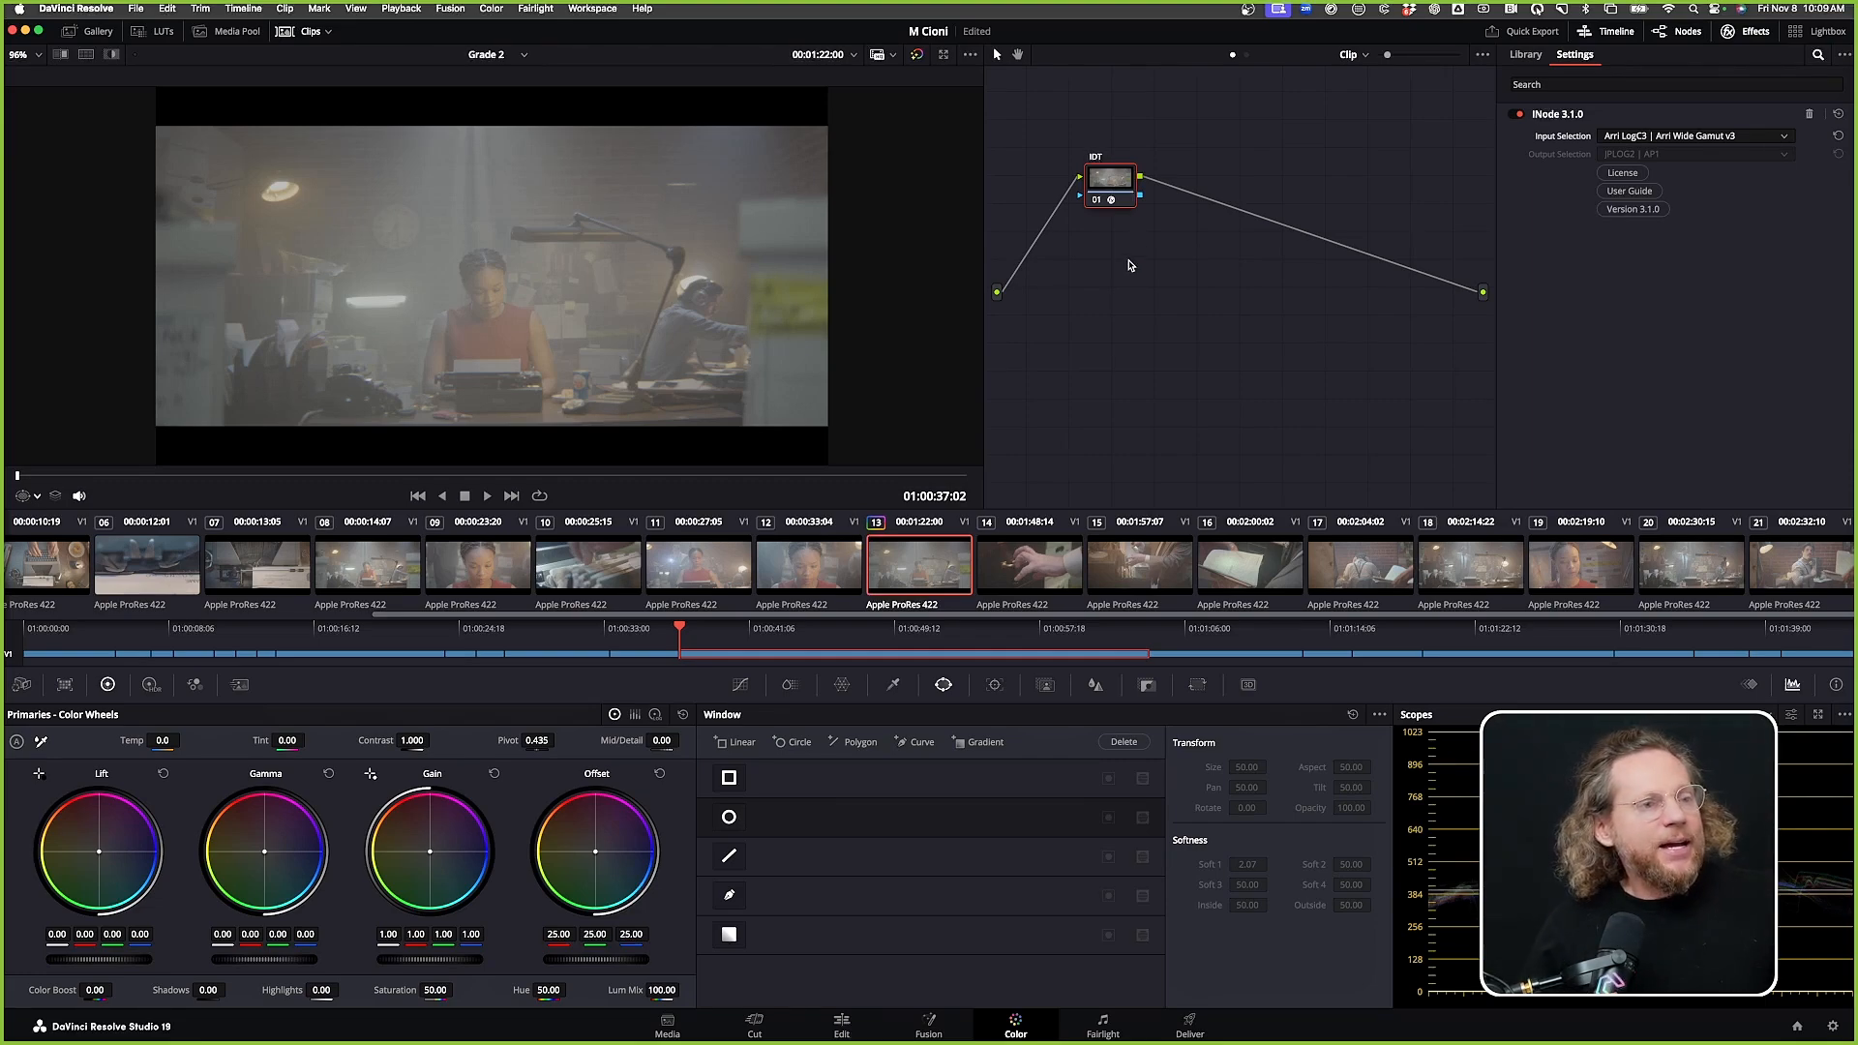
Set the INode input selection to iPhone 15 and move the IDT node slightly closer to the graph's source
left_click(1661, 140)
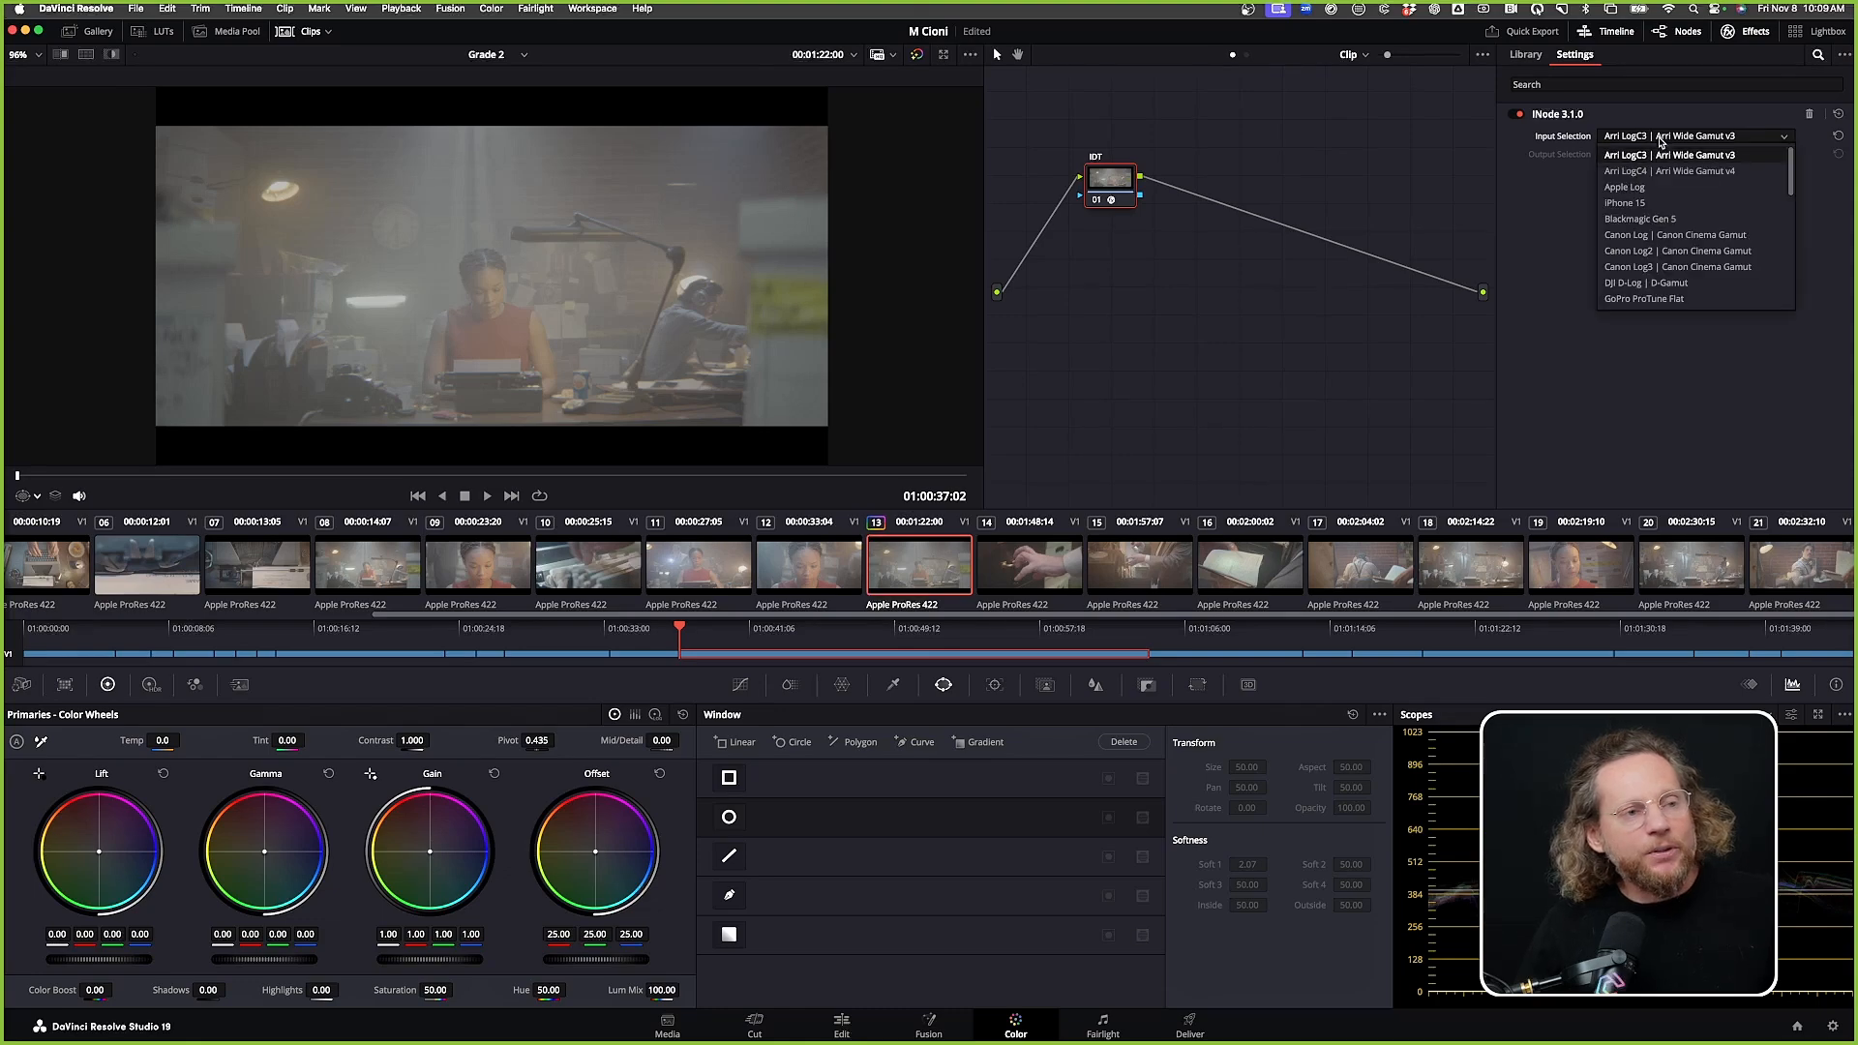
left_click(1647, 203)
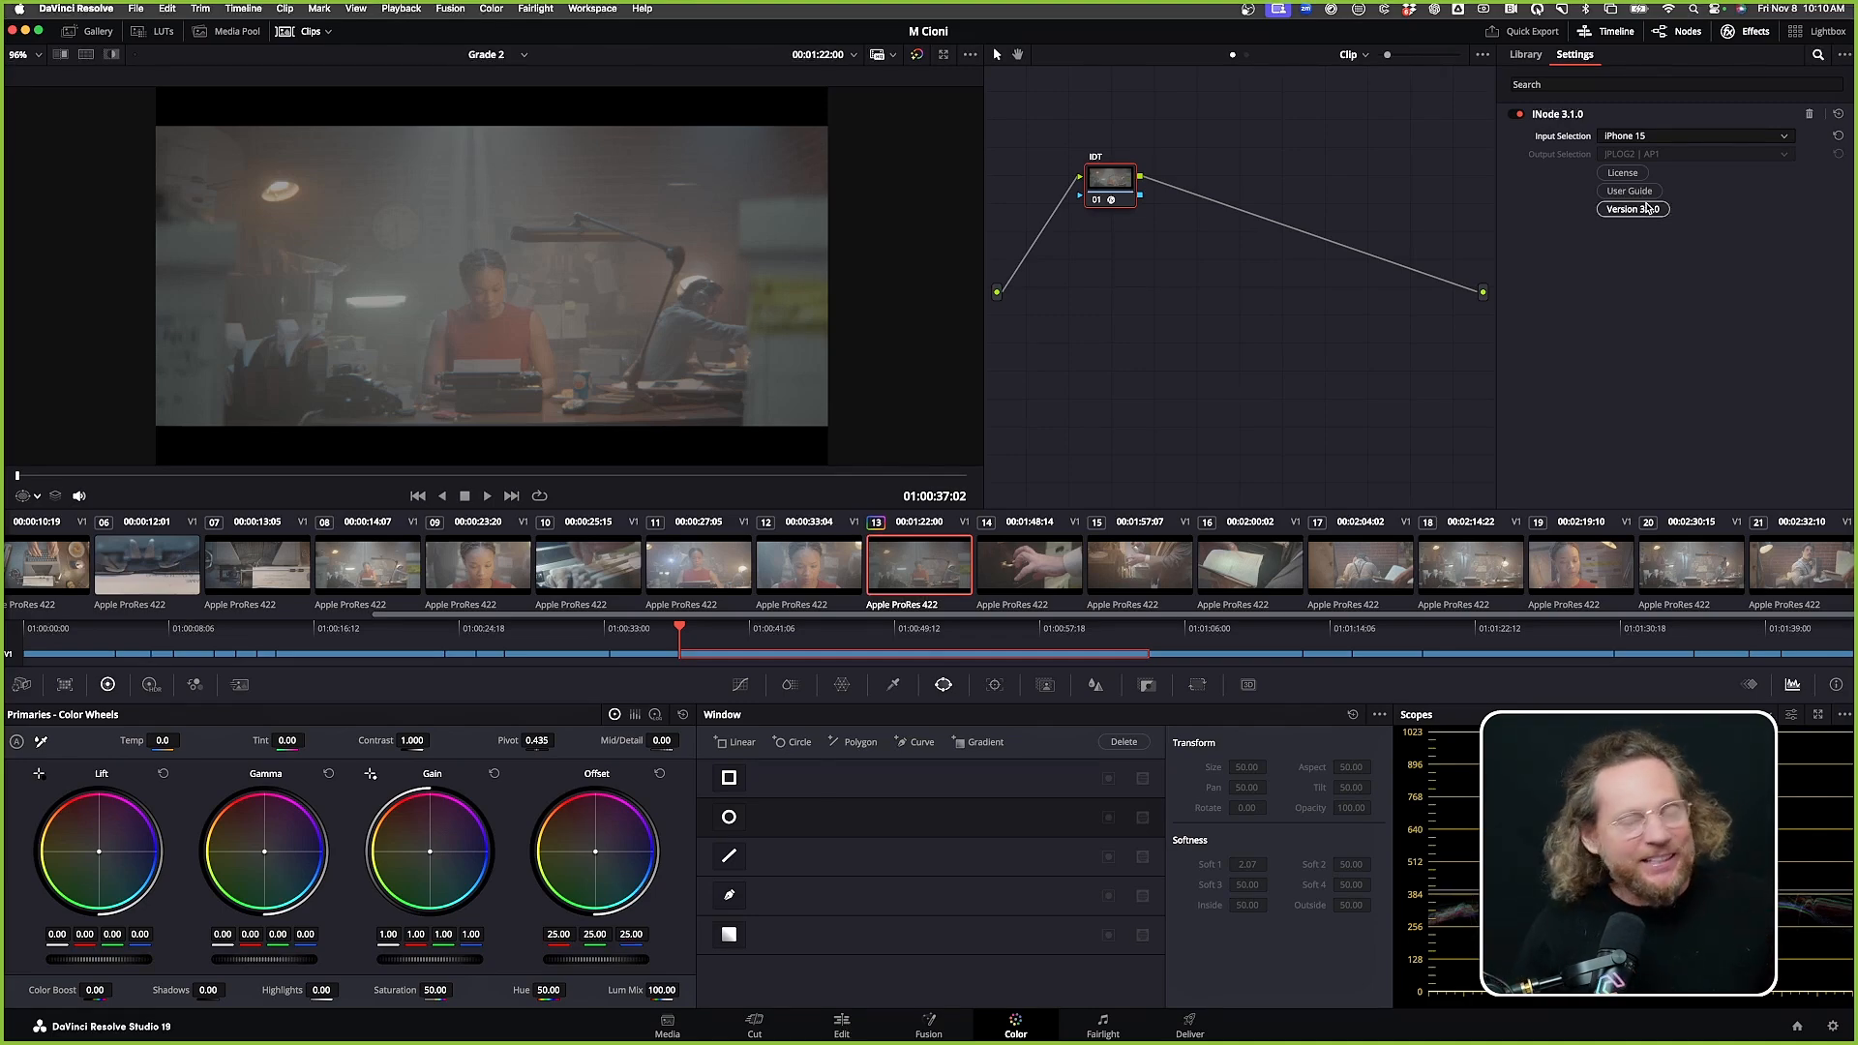
left_click_drag(1113, 196, 1089, 207)
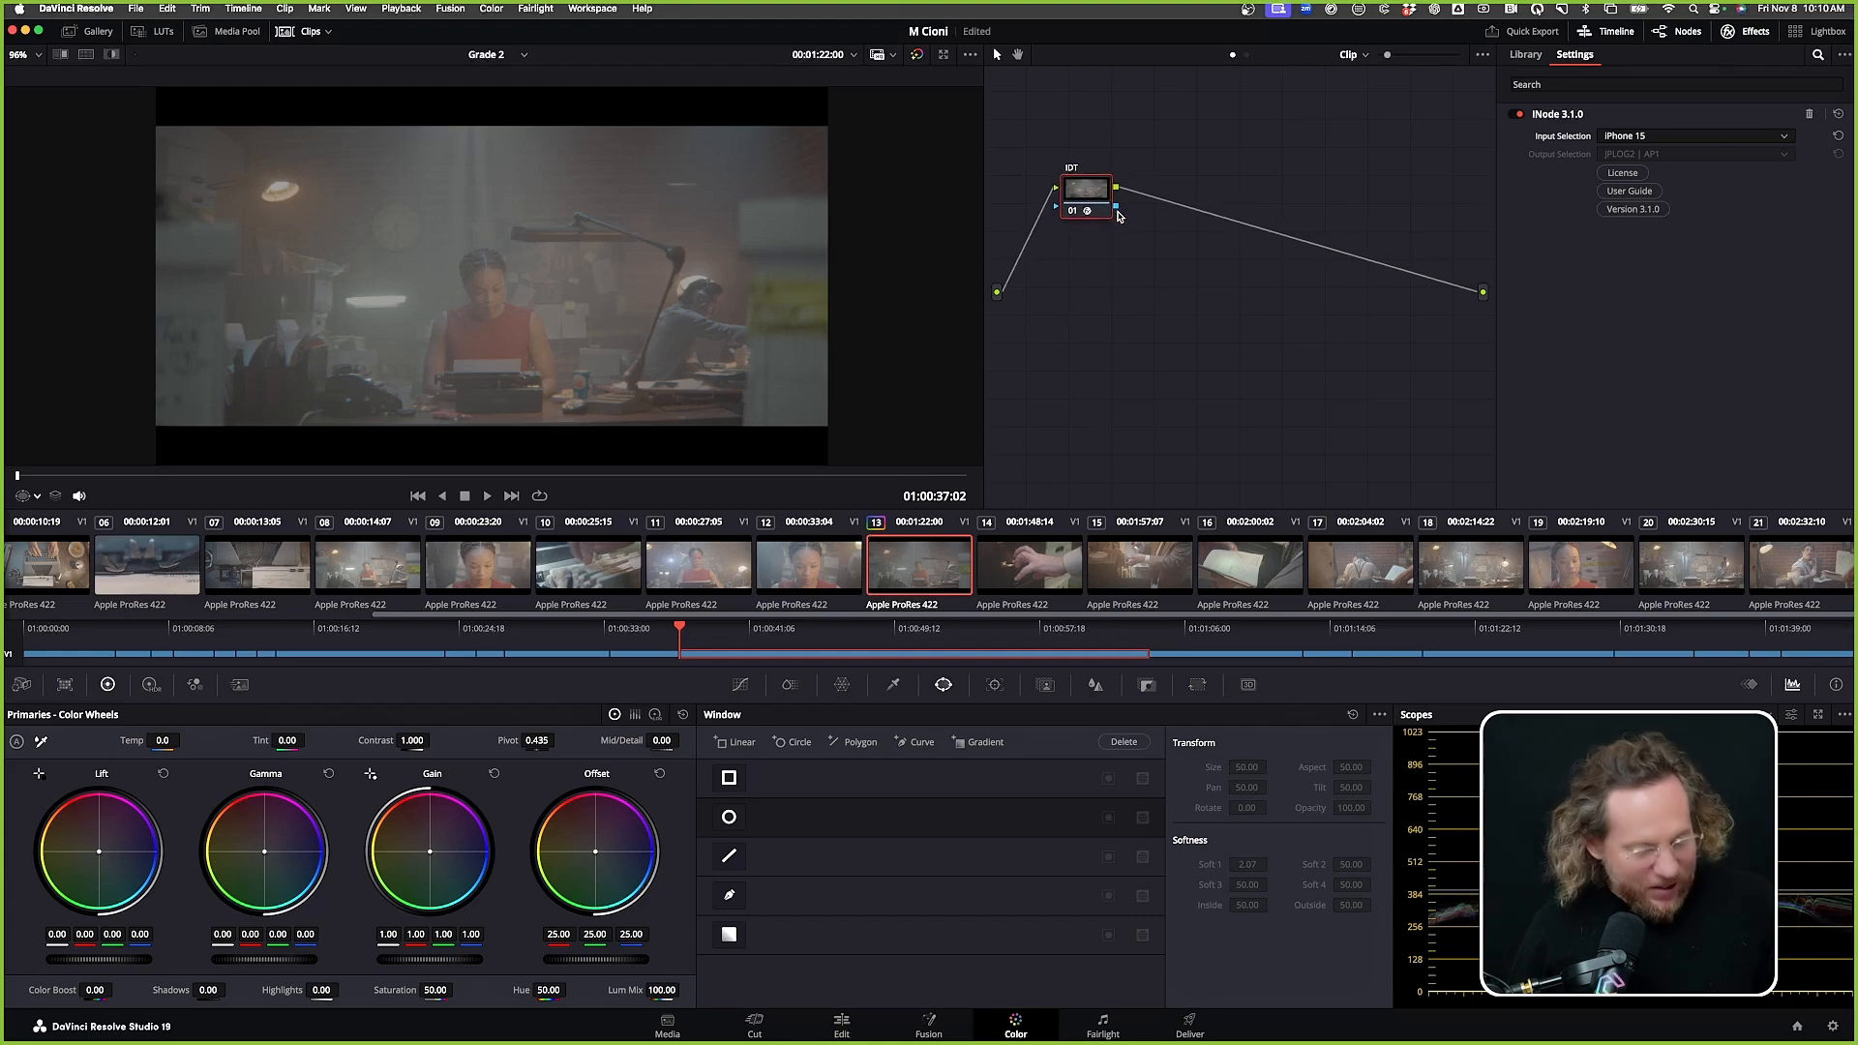
Switch the node graph to Timeline level, add a serial node and place it near the source
left_click(1247, 55)
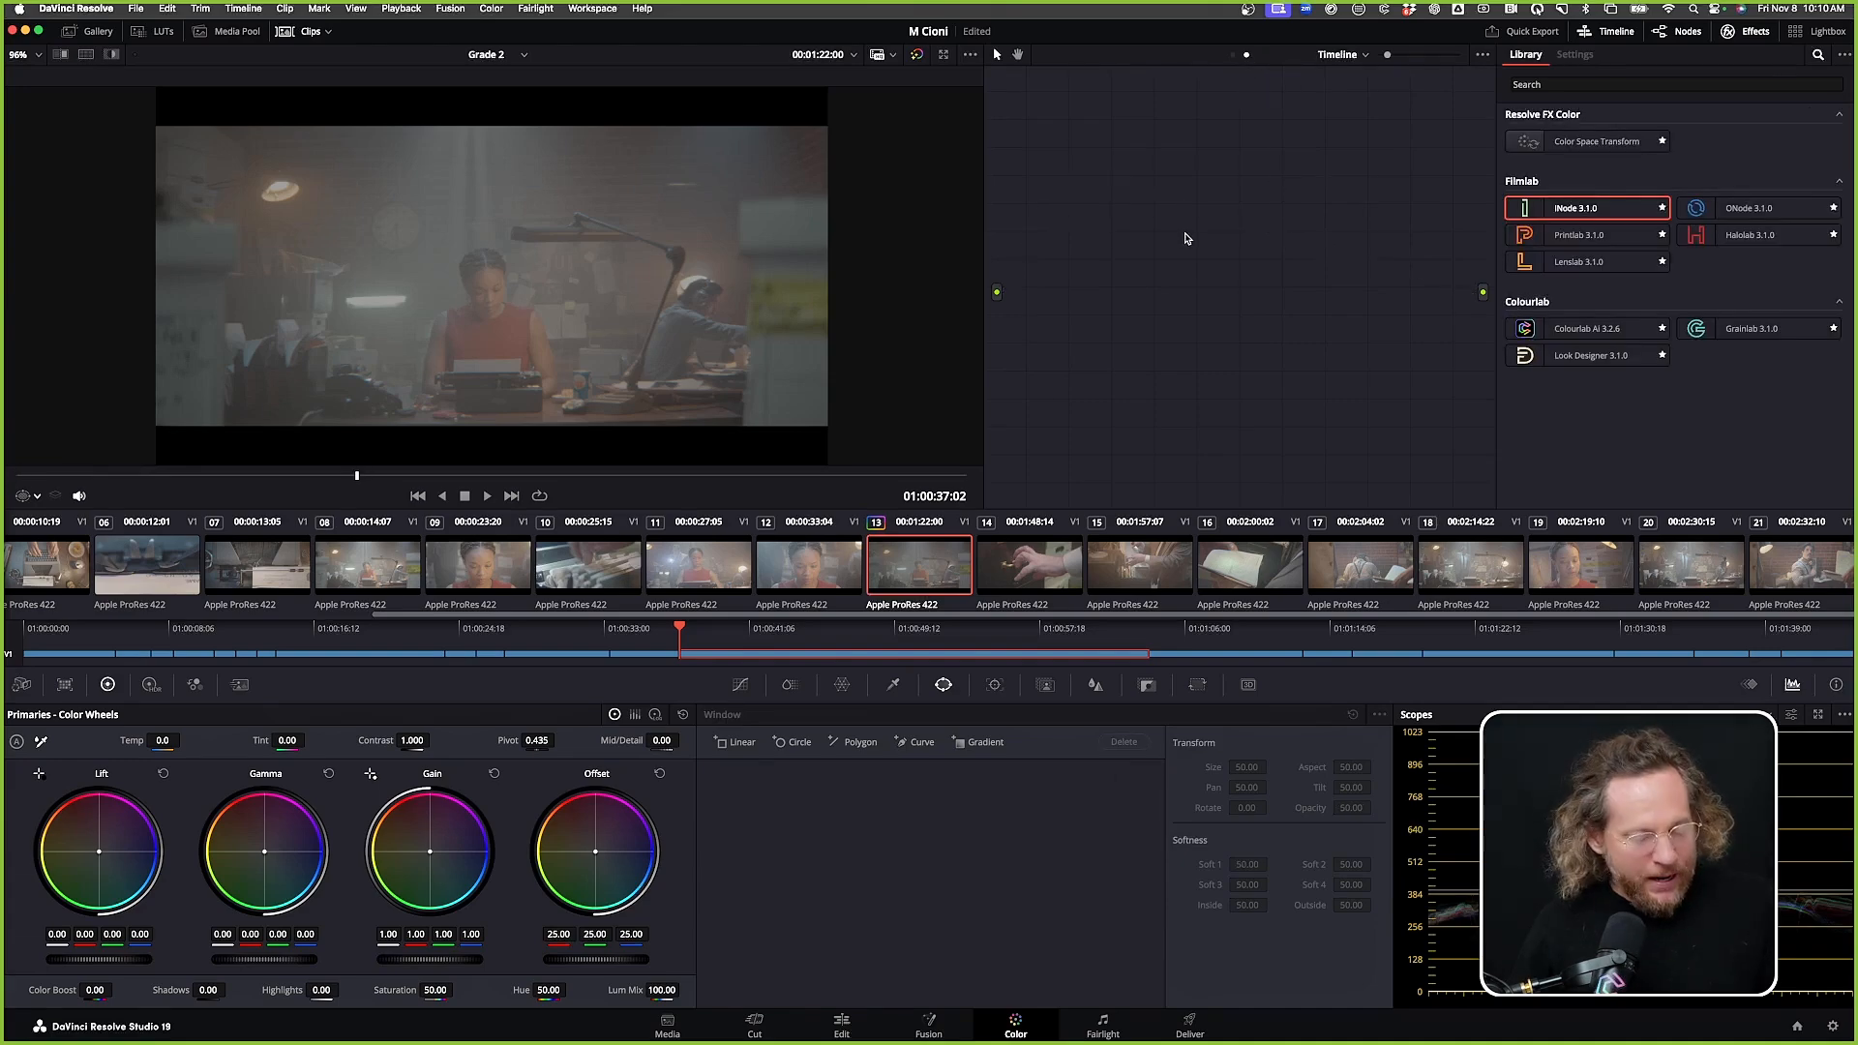
key("alt+s")
left_click_drag(1112, 189, 1099, 221)
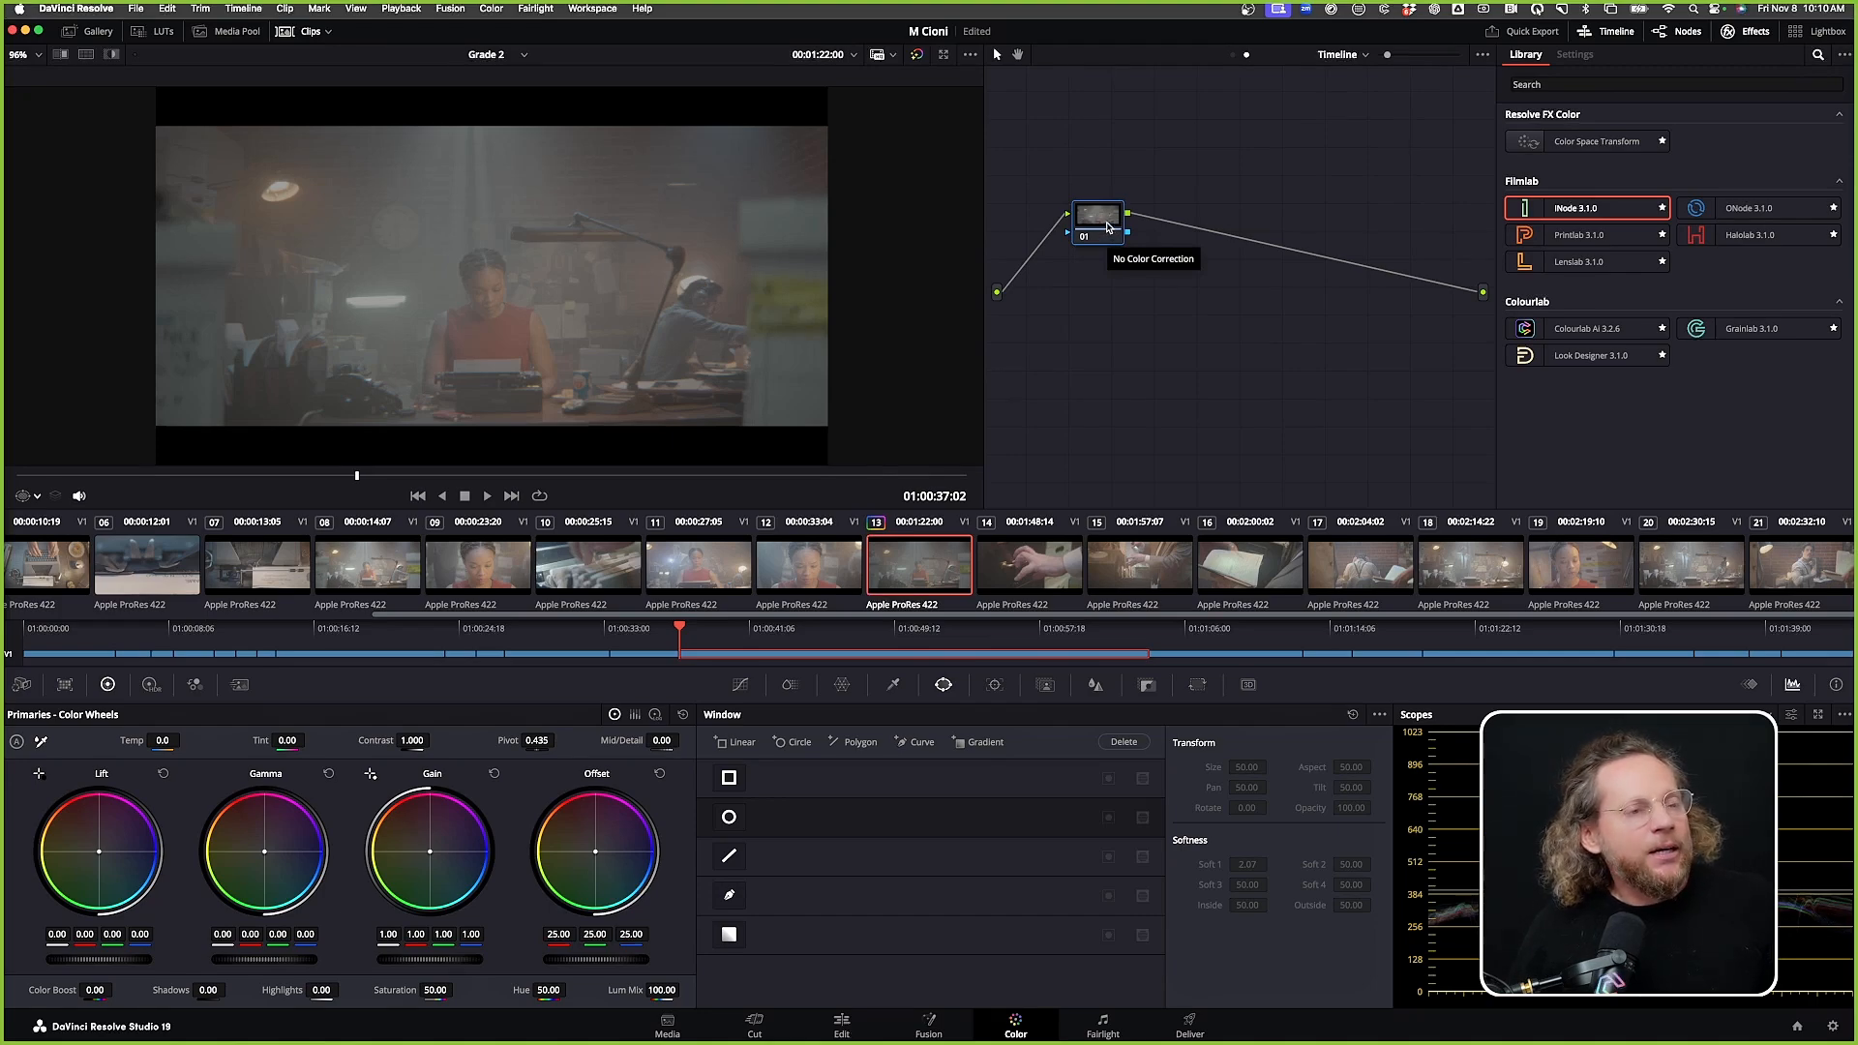
Apply the ONode 3.1.0 effect to the timeline node, try the Rec709 By Arri C4 ODT, and settle on Rec709 JP 7525
left_click(1744, 207)
left_click_drag(1745, 211, 1110, 236)
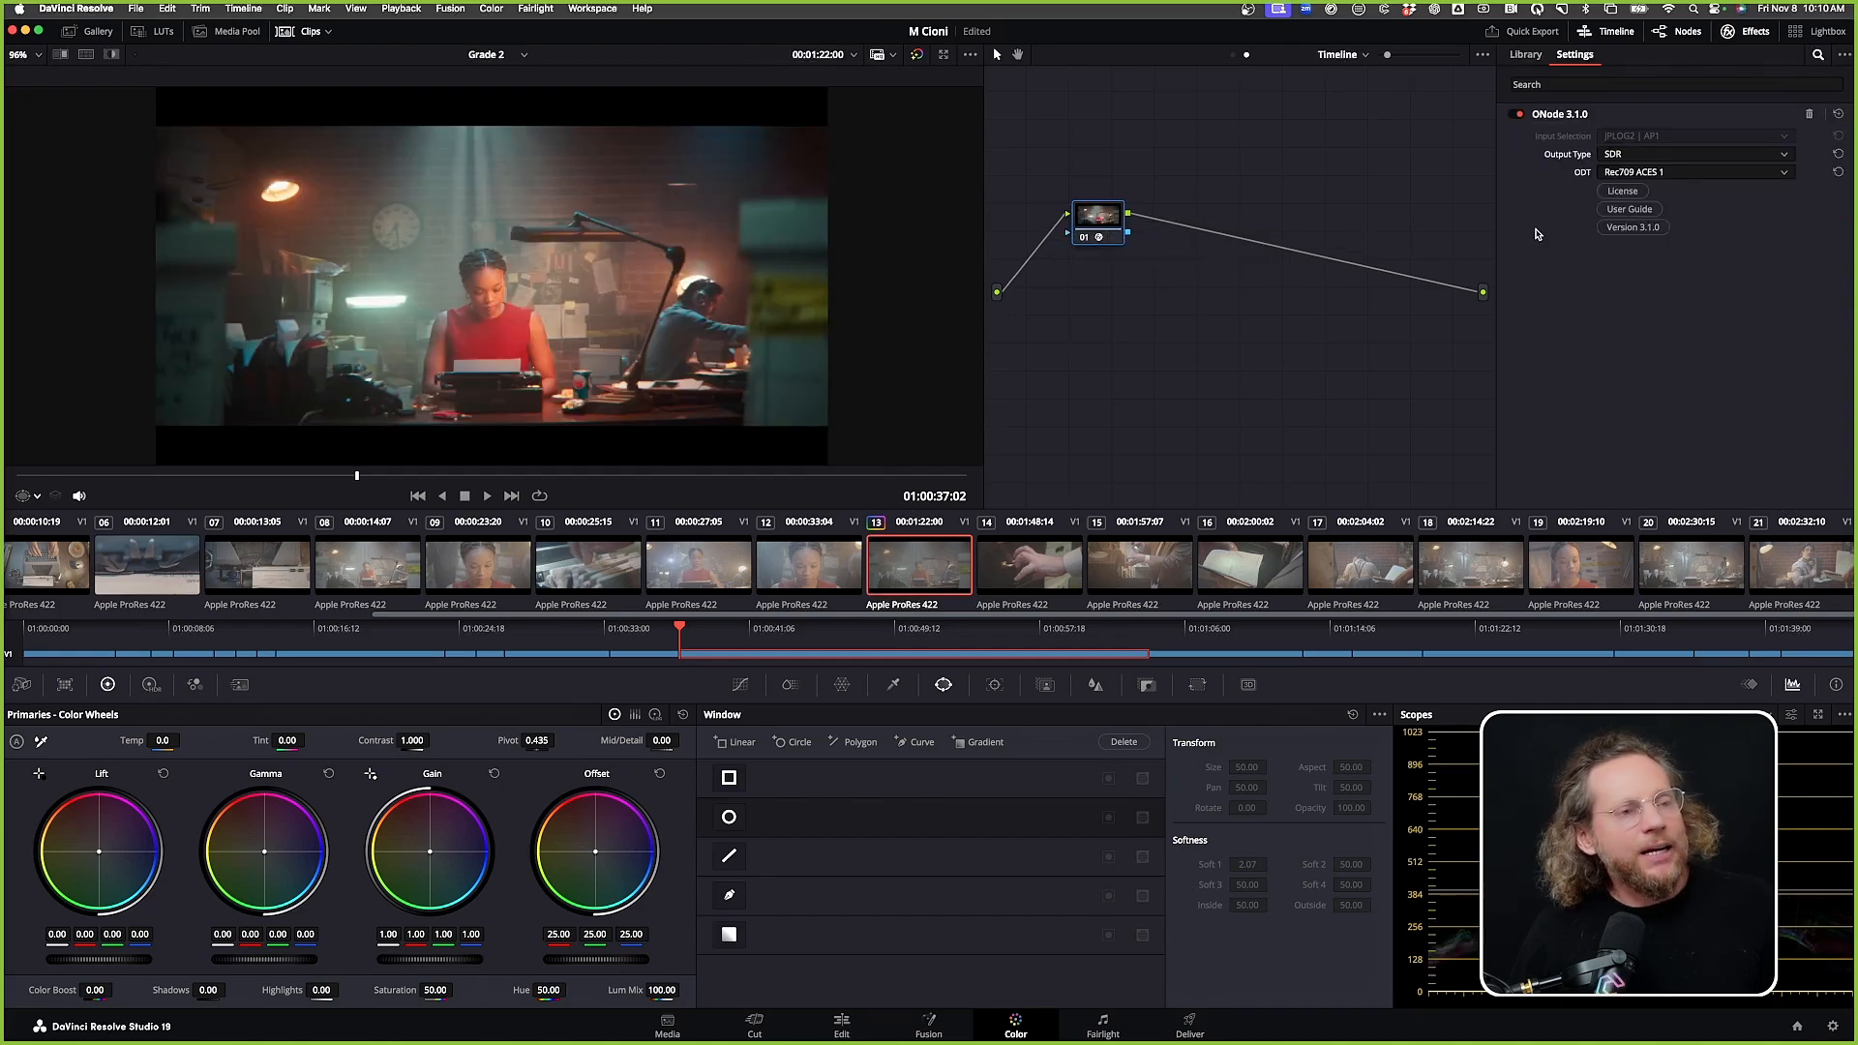
left_click(1659, 174)
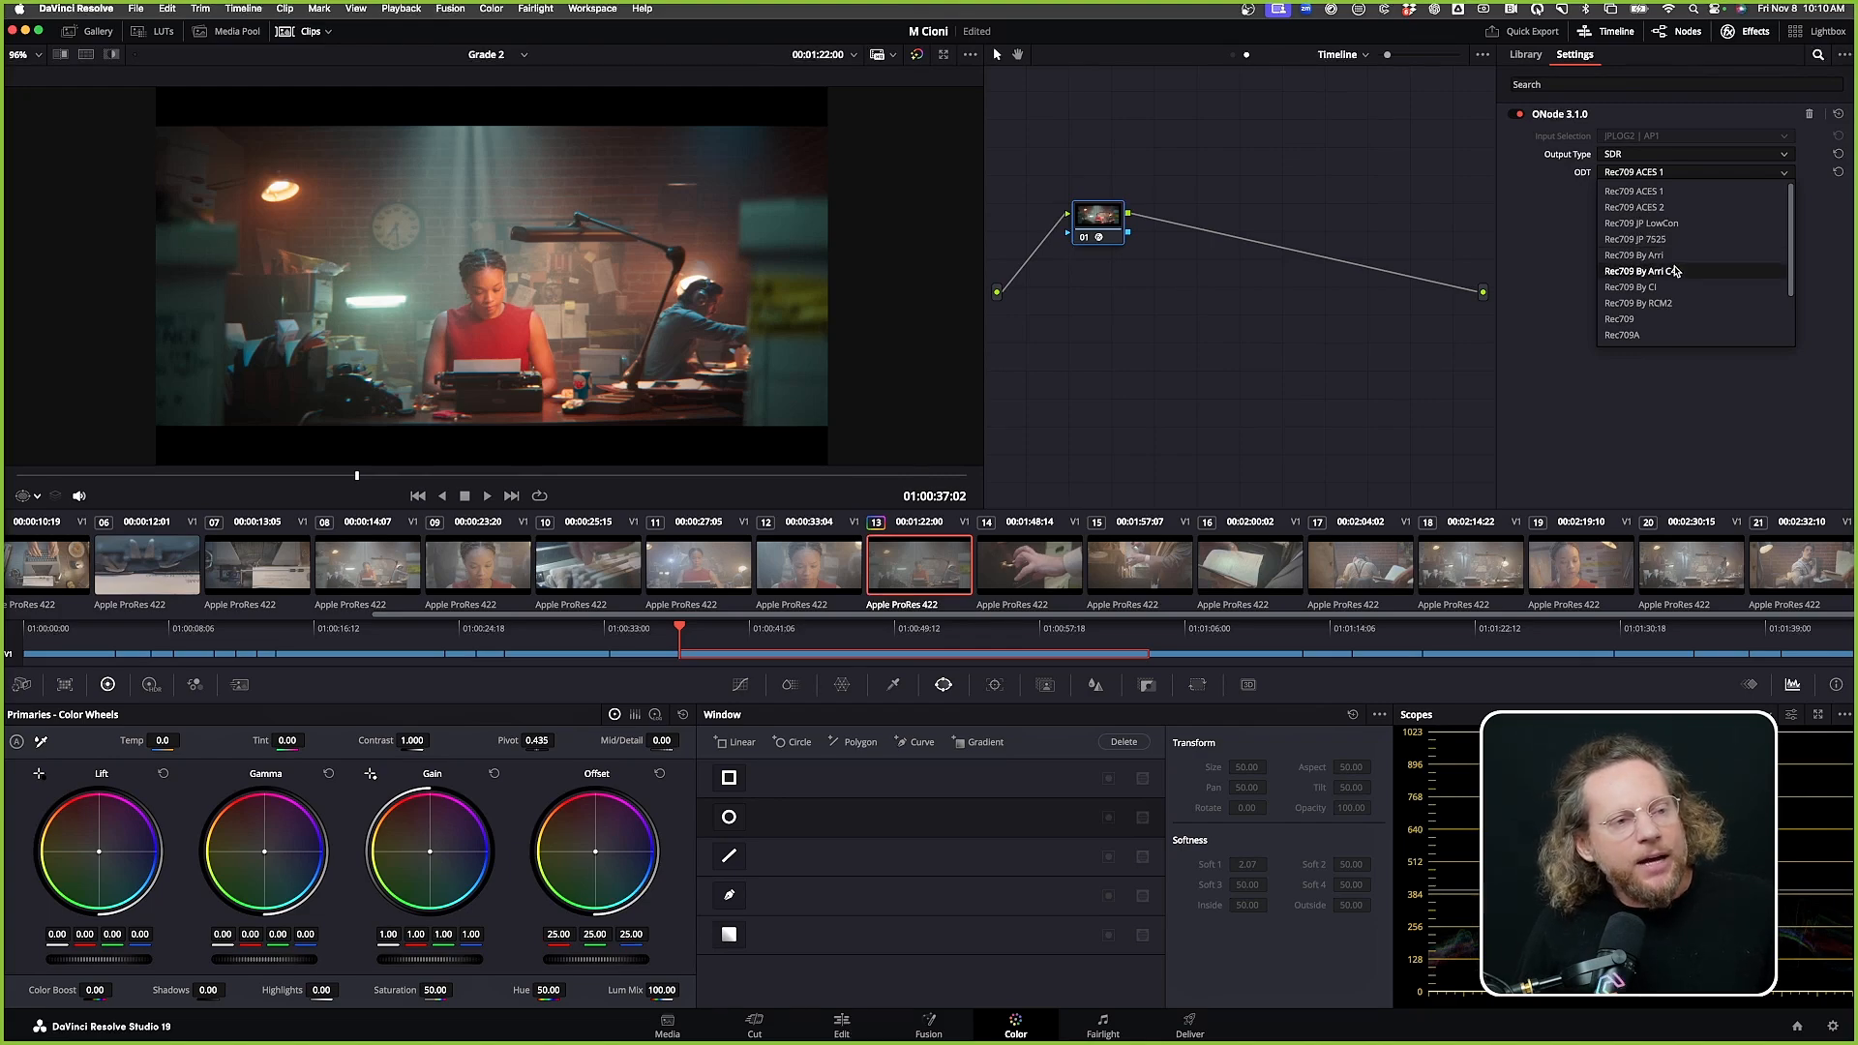
left_click(1671, 271)
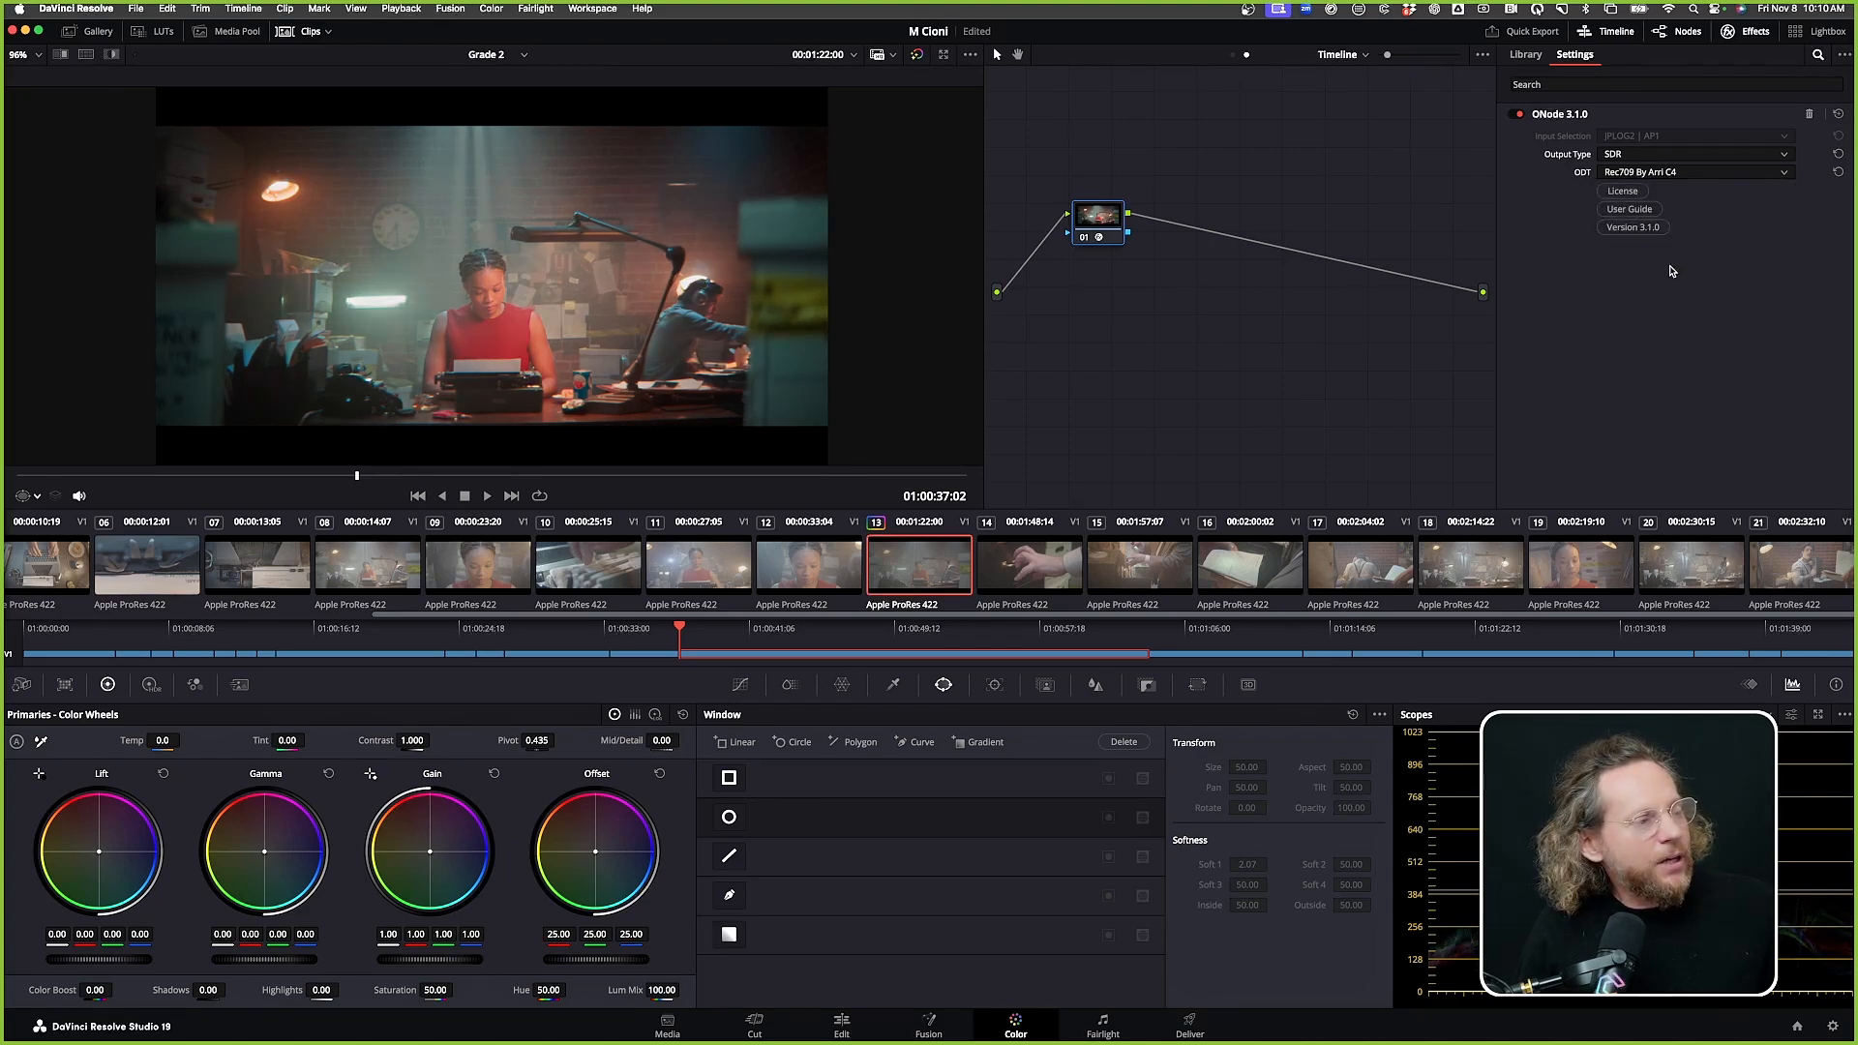
left_click(1664, 174)
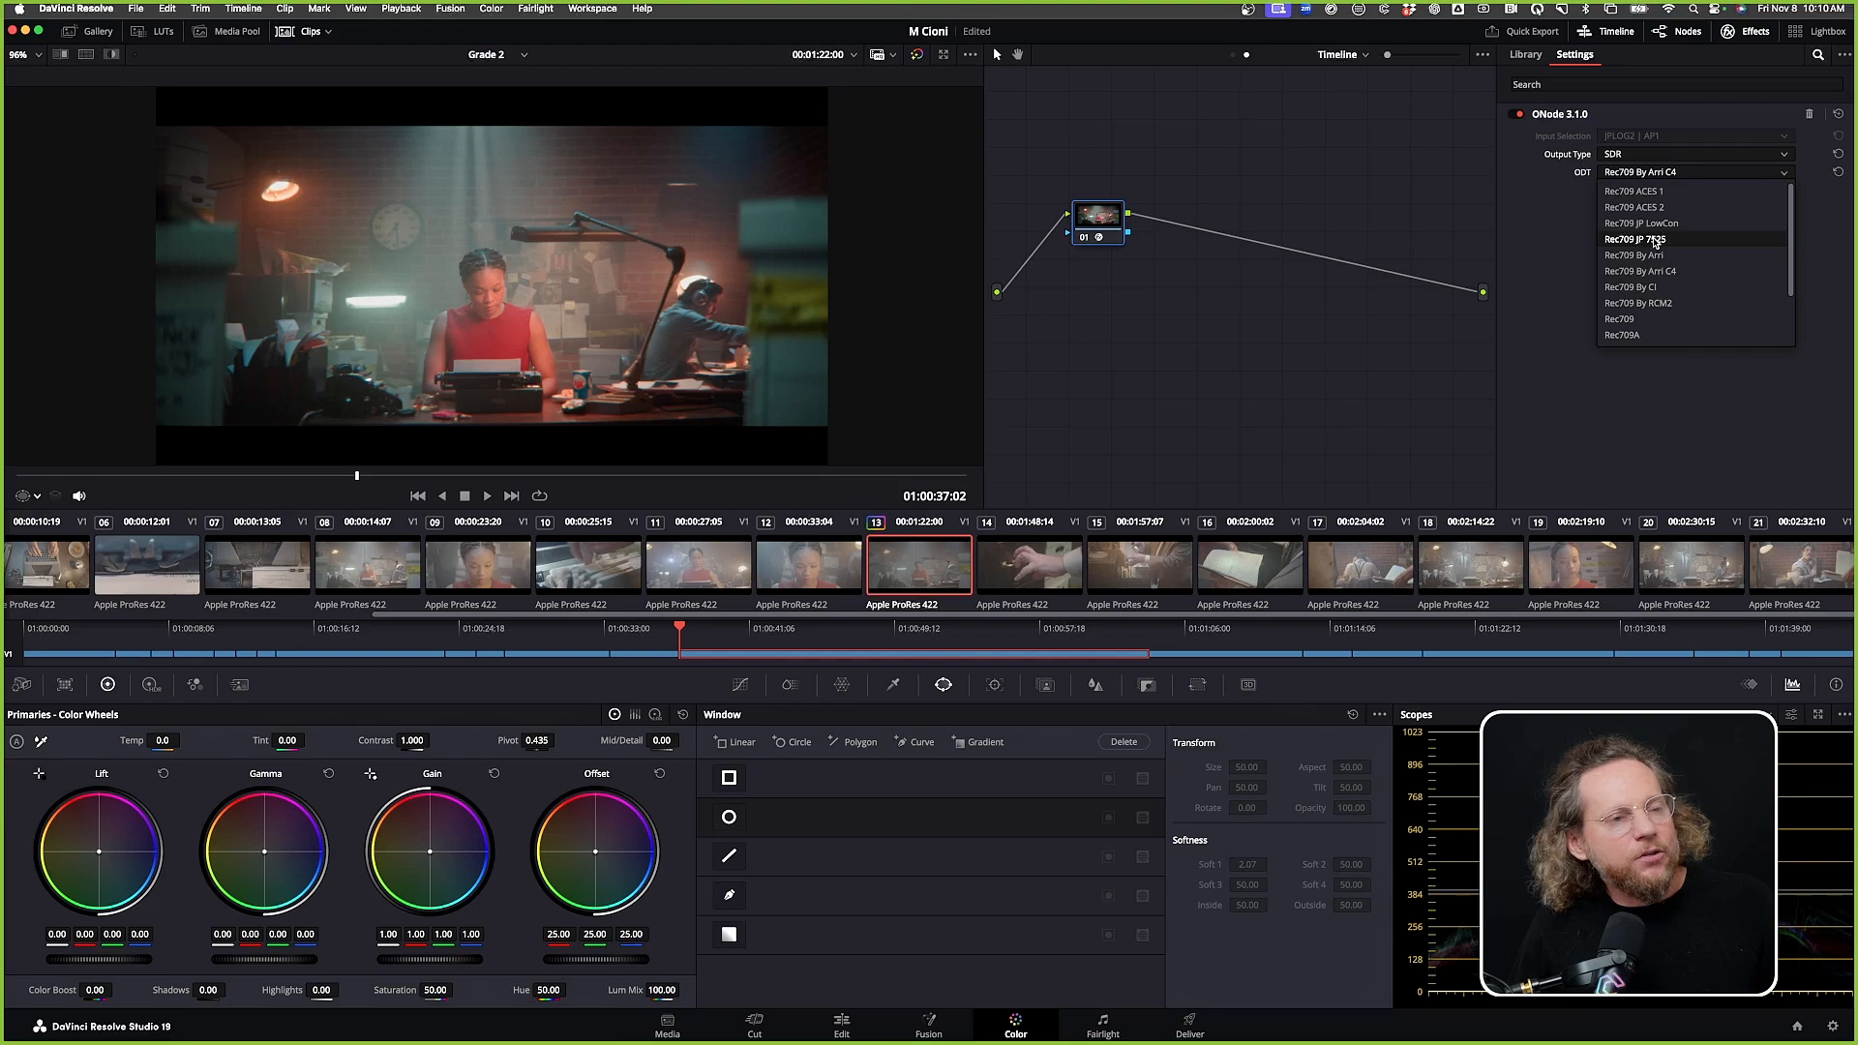
left_click(1654, 240)
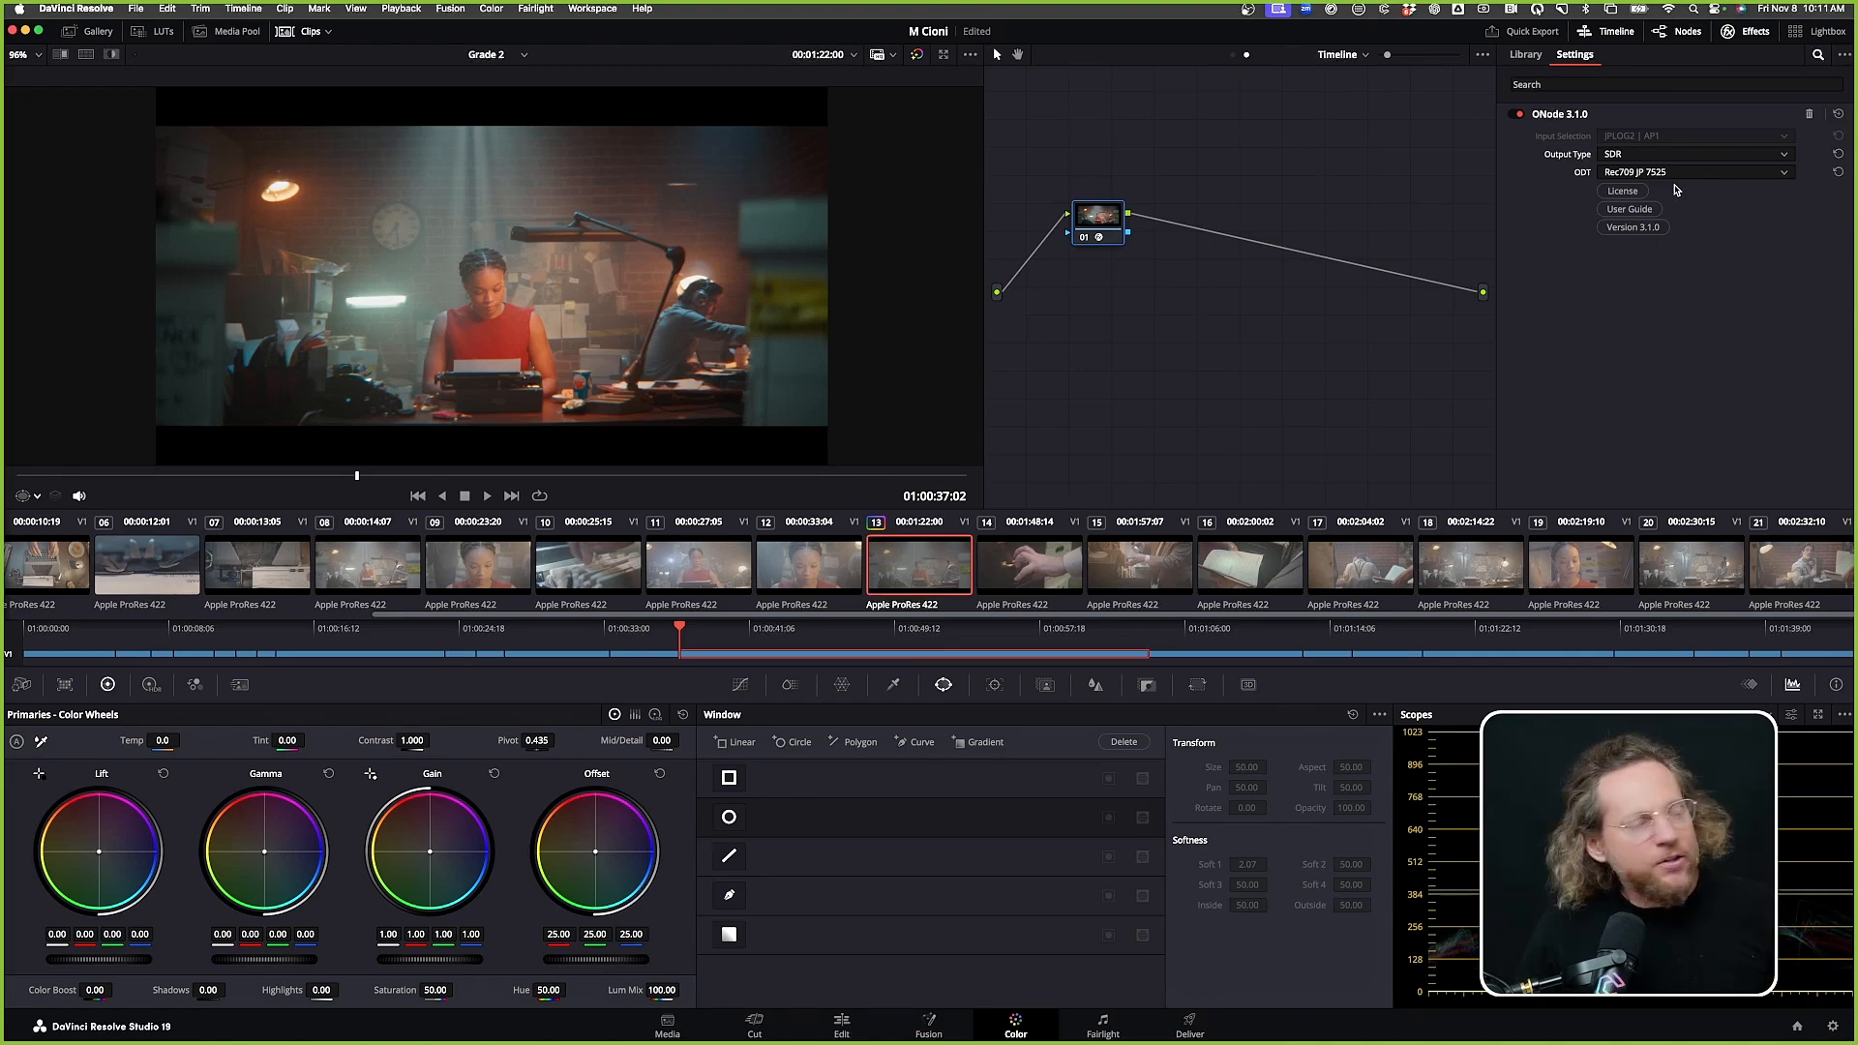
Move the ONode node to mid-graph, add a serial node before it and apply the Printlab 3.1.0 effect to the new node
left_click_drag(1094, 224, 1223, 230)
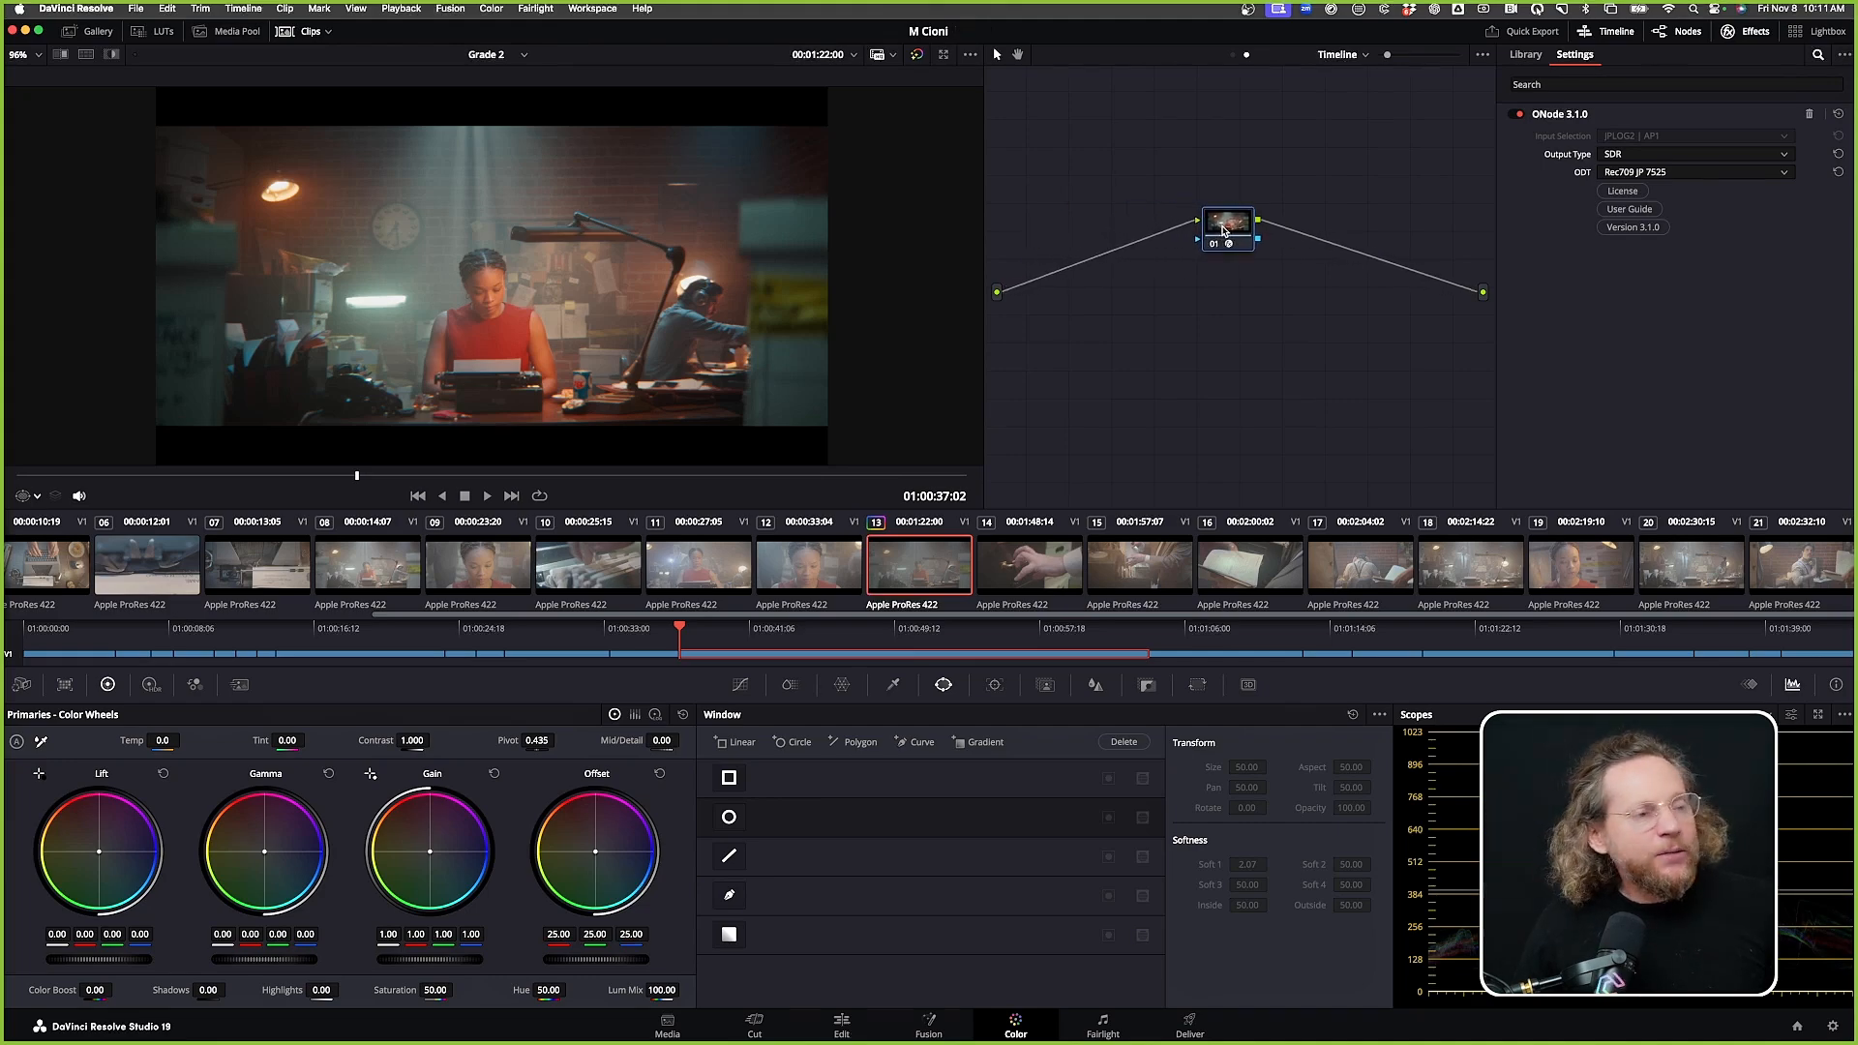
right_click(1222, 224)
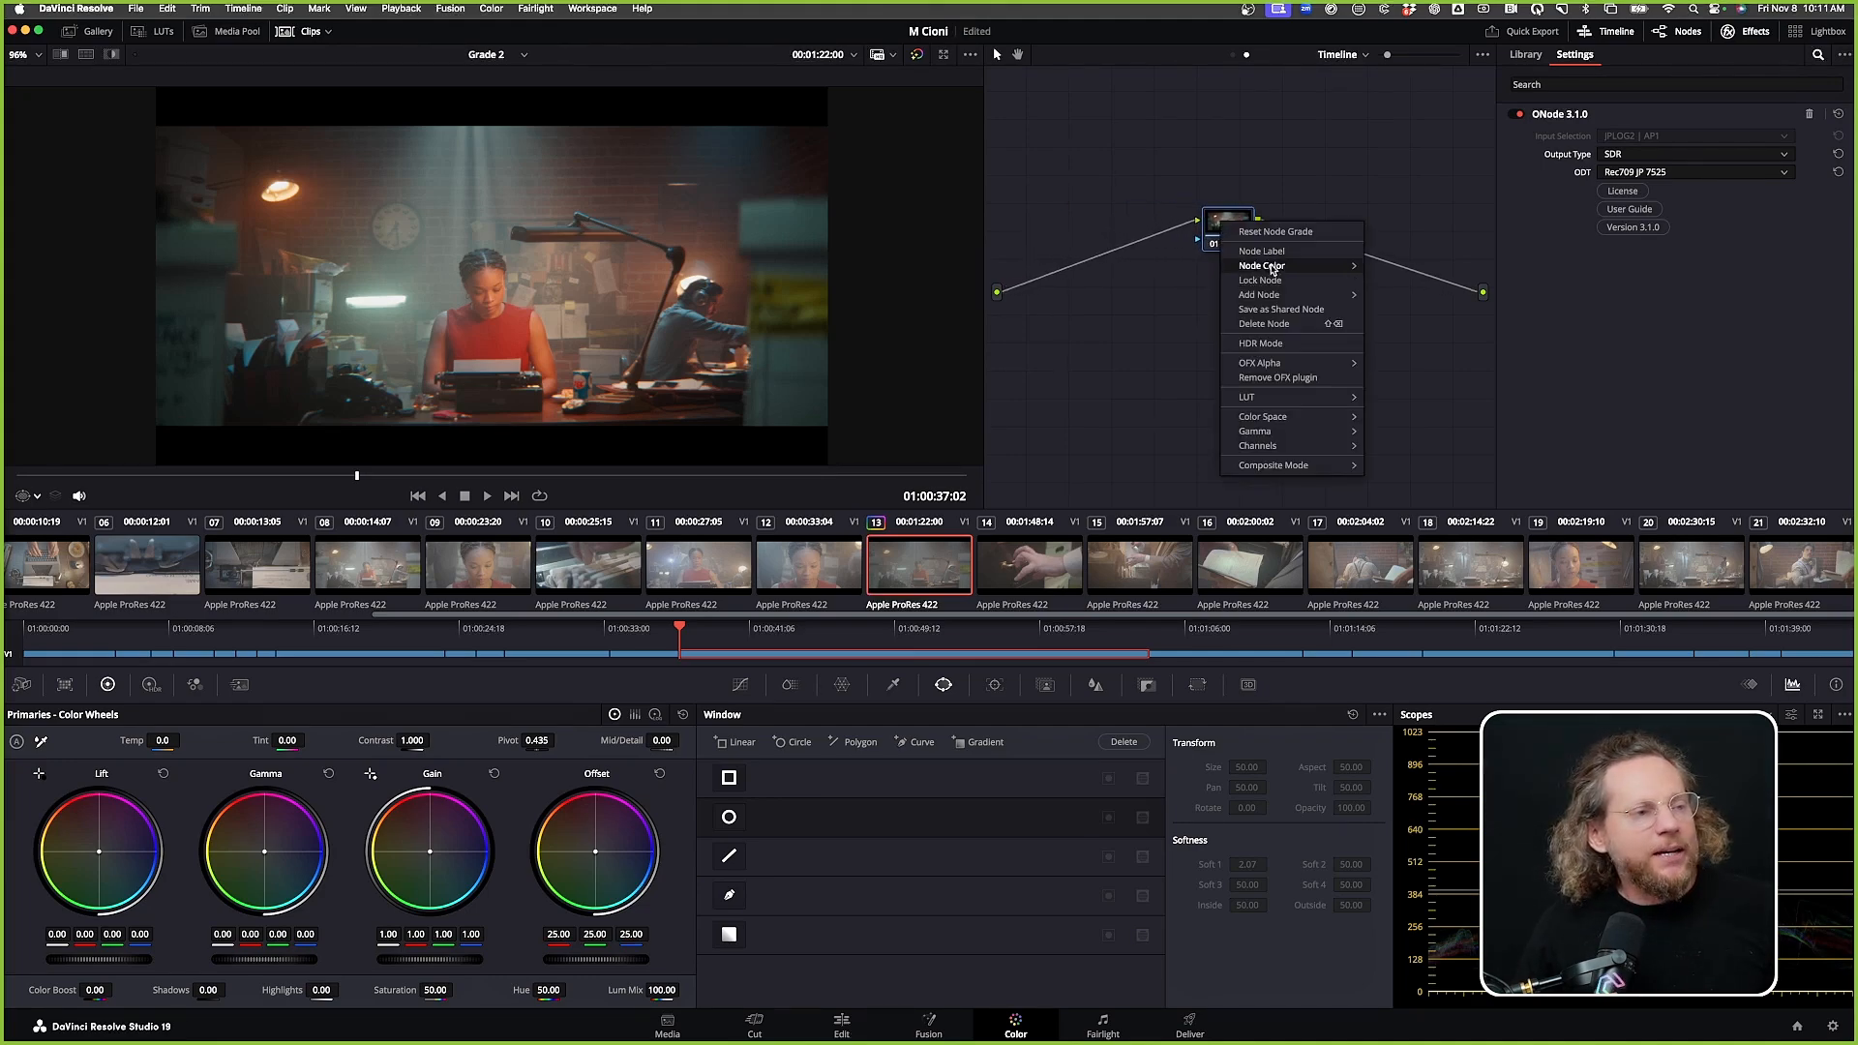
mouse_move(1274, 269)
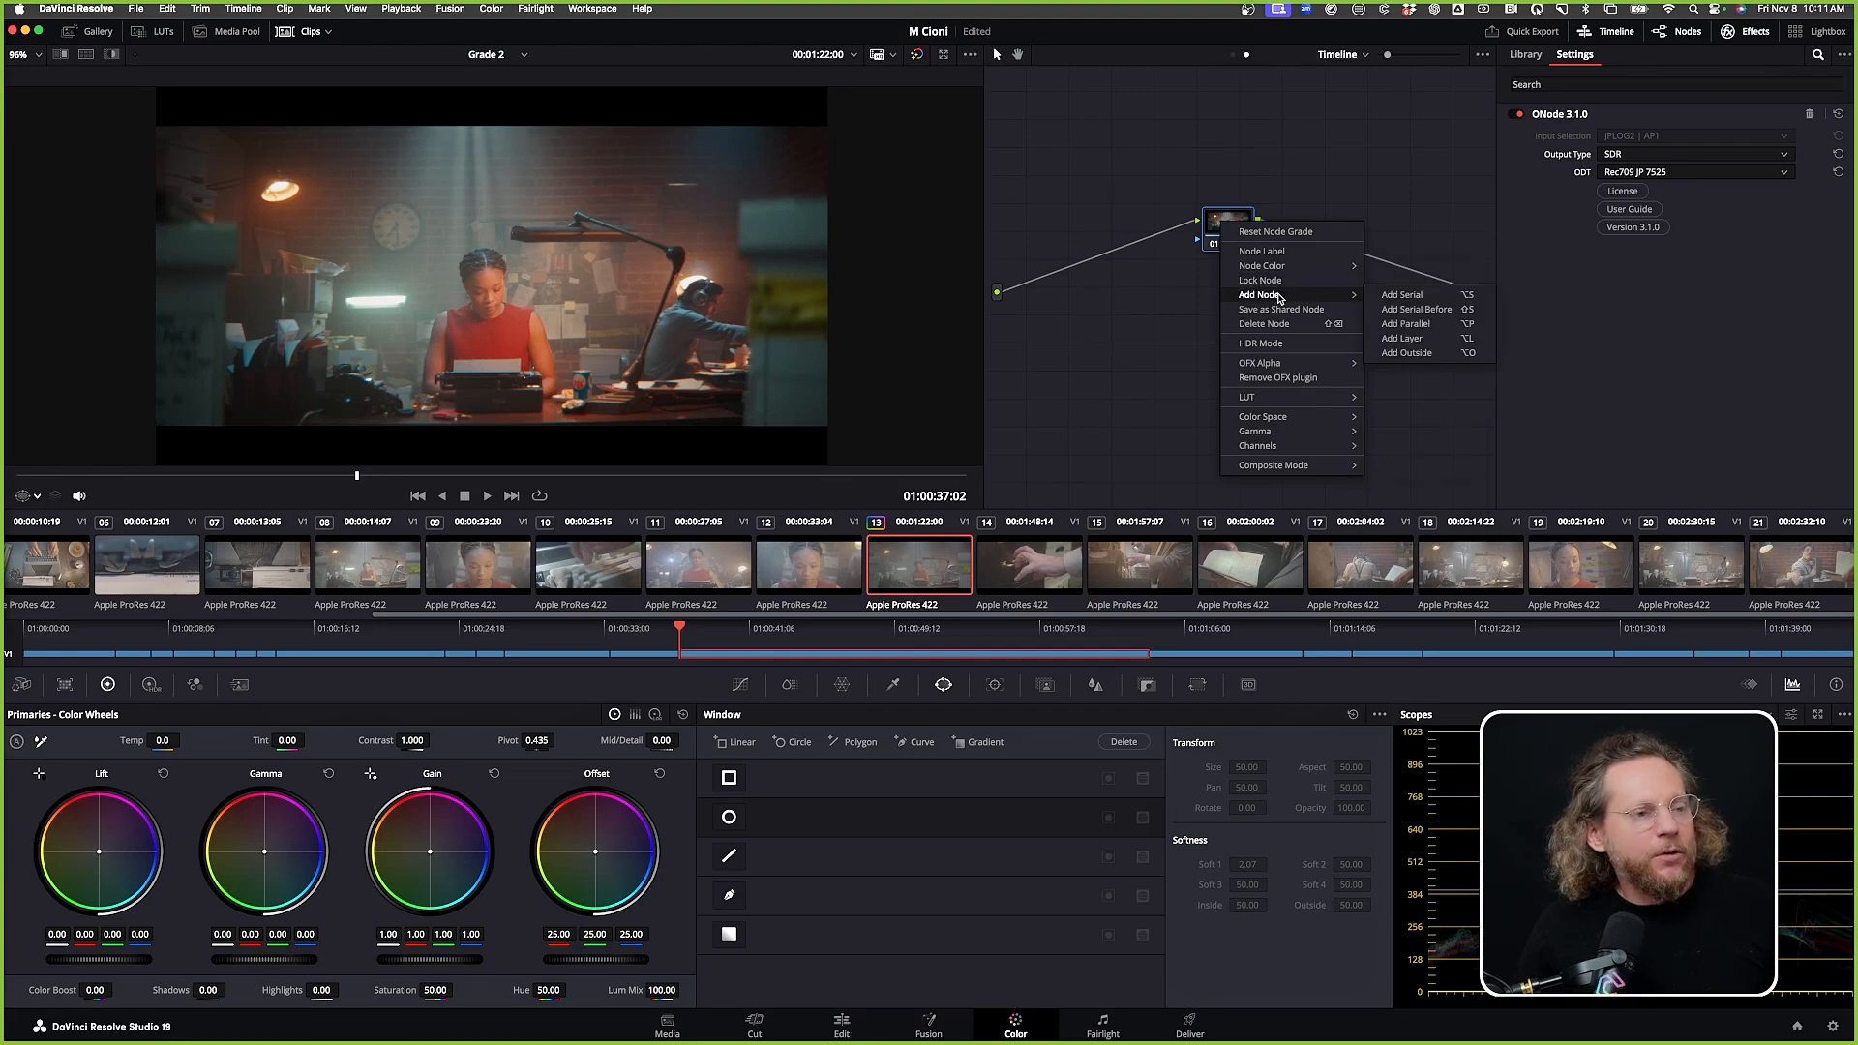
left_click(1408, 297)
left_click_drag(1229, 282, 1130, 231)
left_click_drag(1579, 235, 1144, 236)
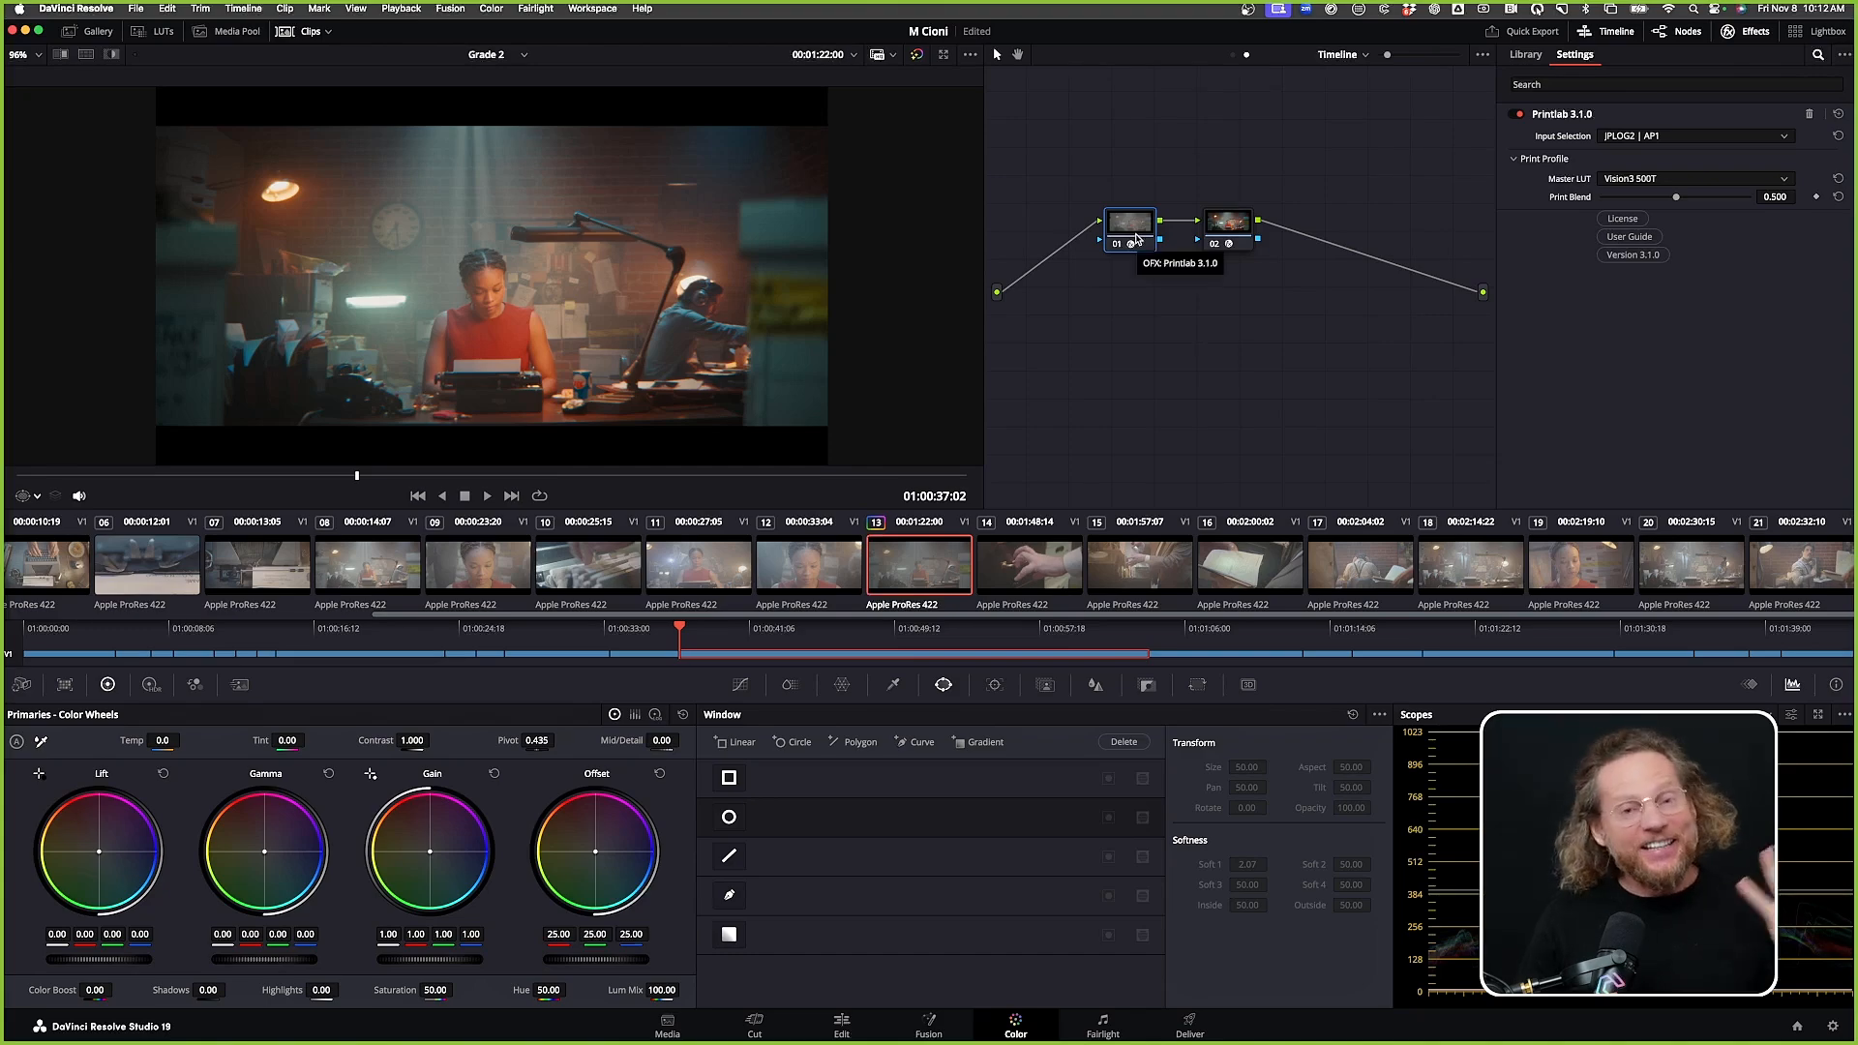
Set Printlab's Master LUT to Kodak 2383 and toggle its node off and on to compare the look
left_click(1681, 181)
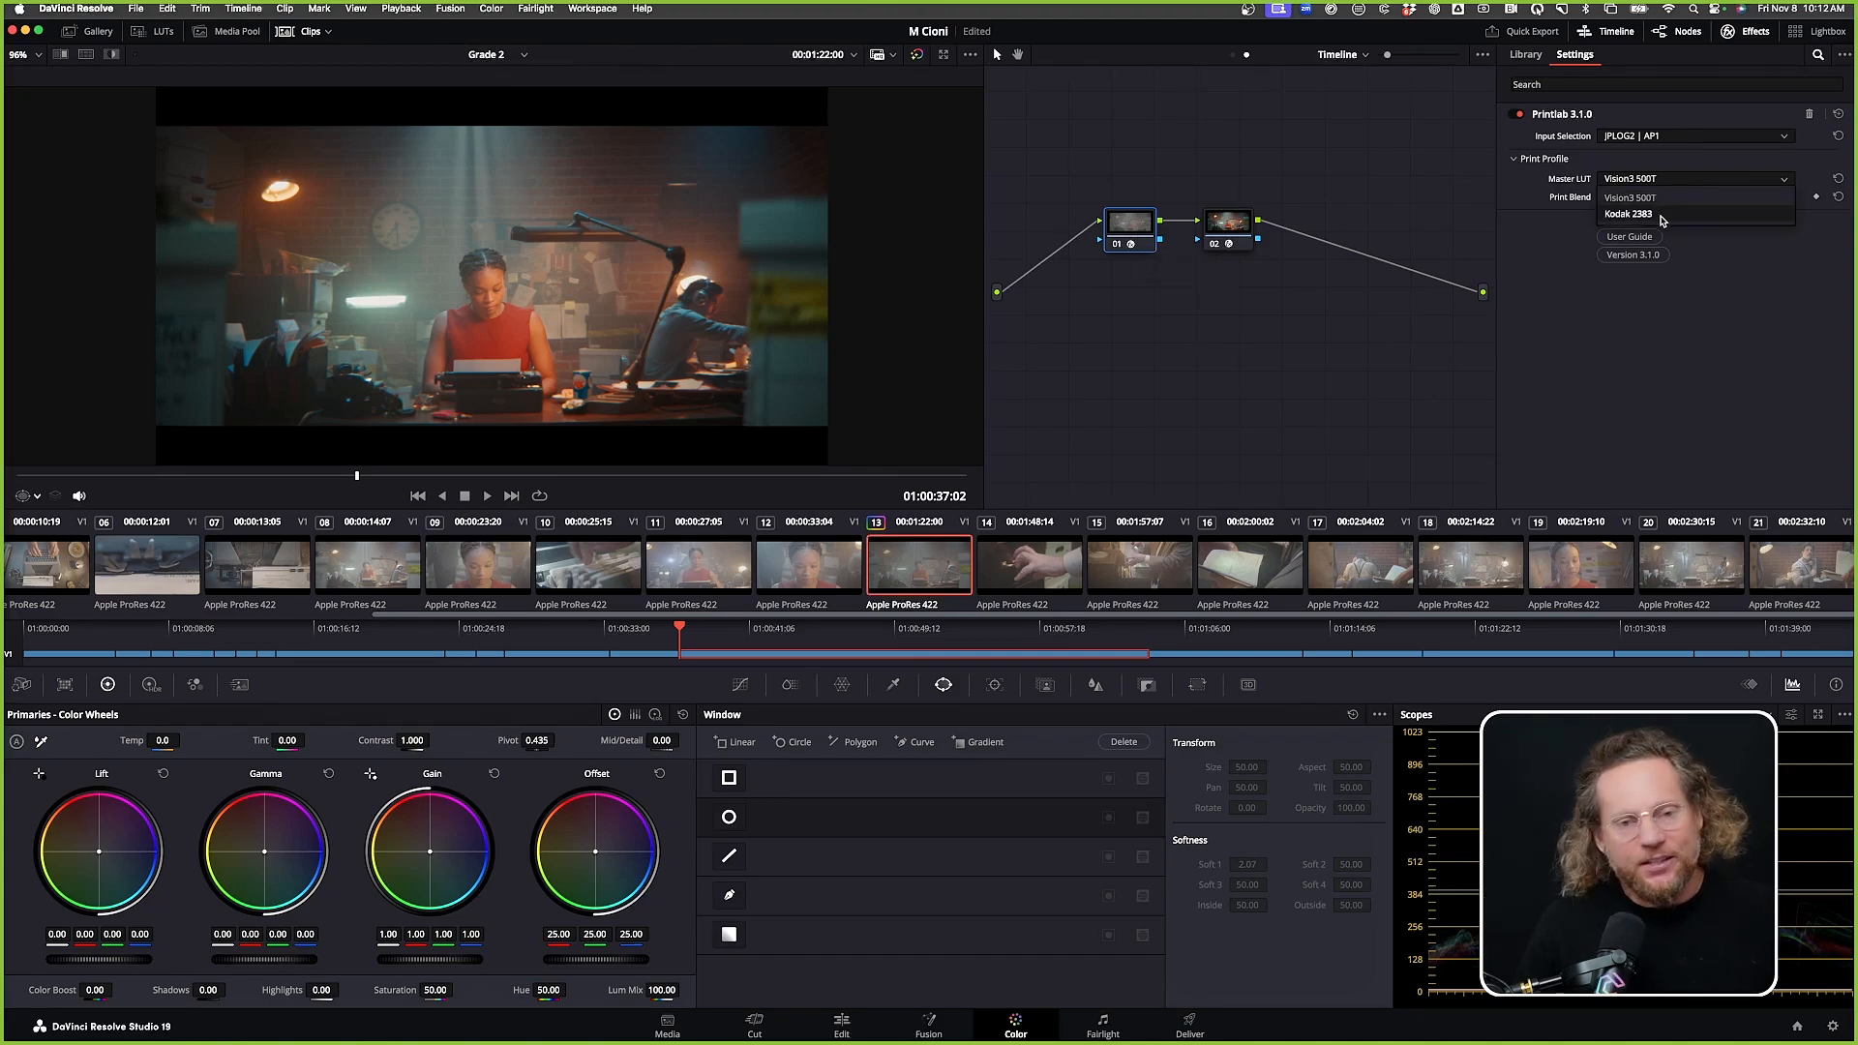
left_click(1663, 214)
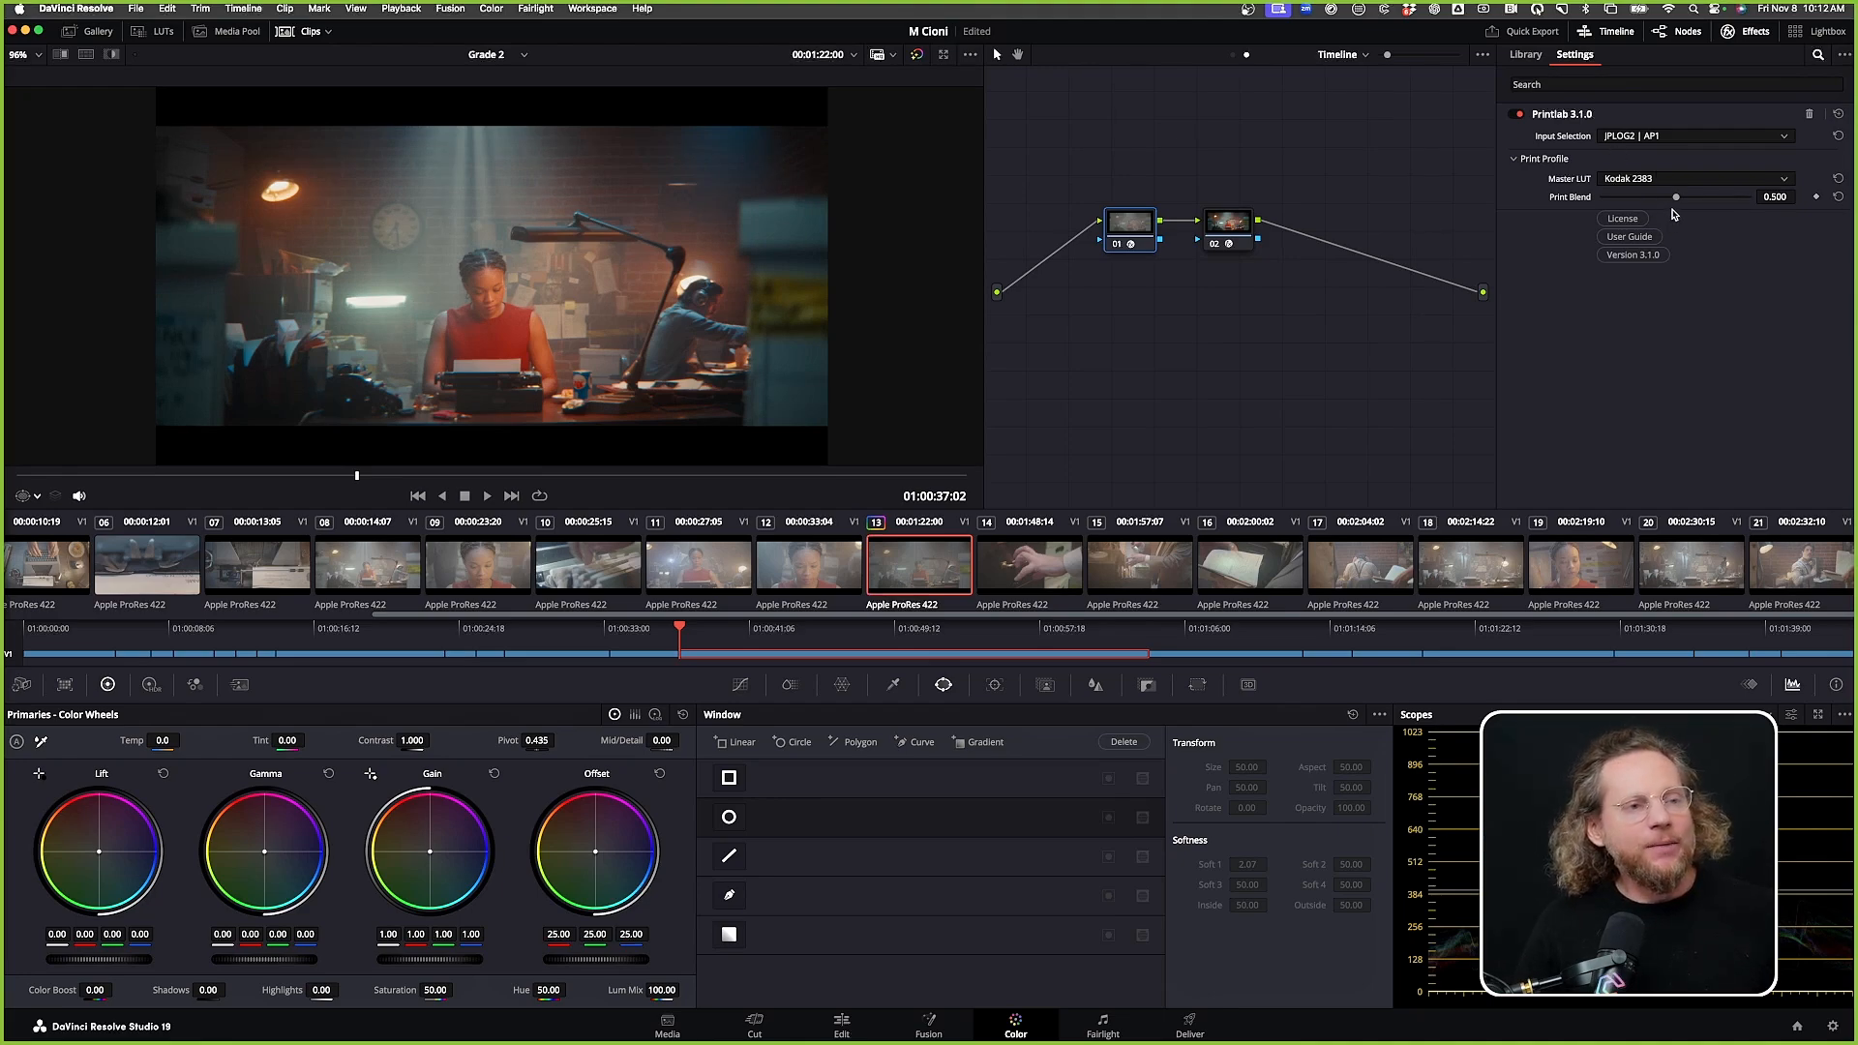
left_click(1118, 245)
left_click(1118, 245)
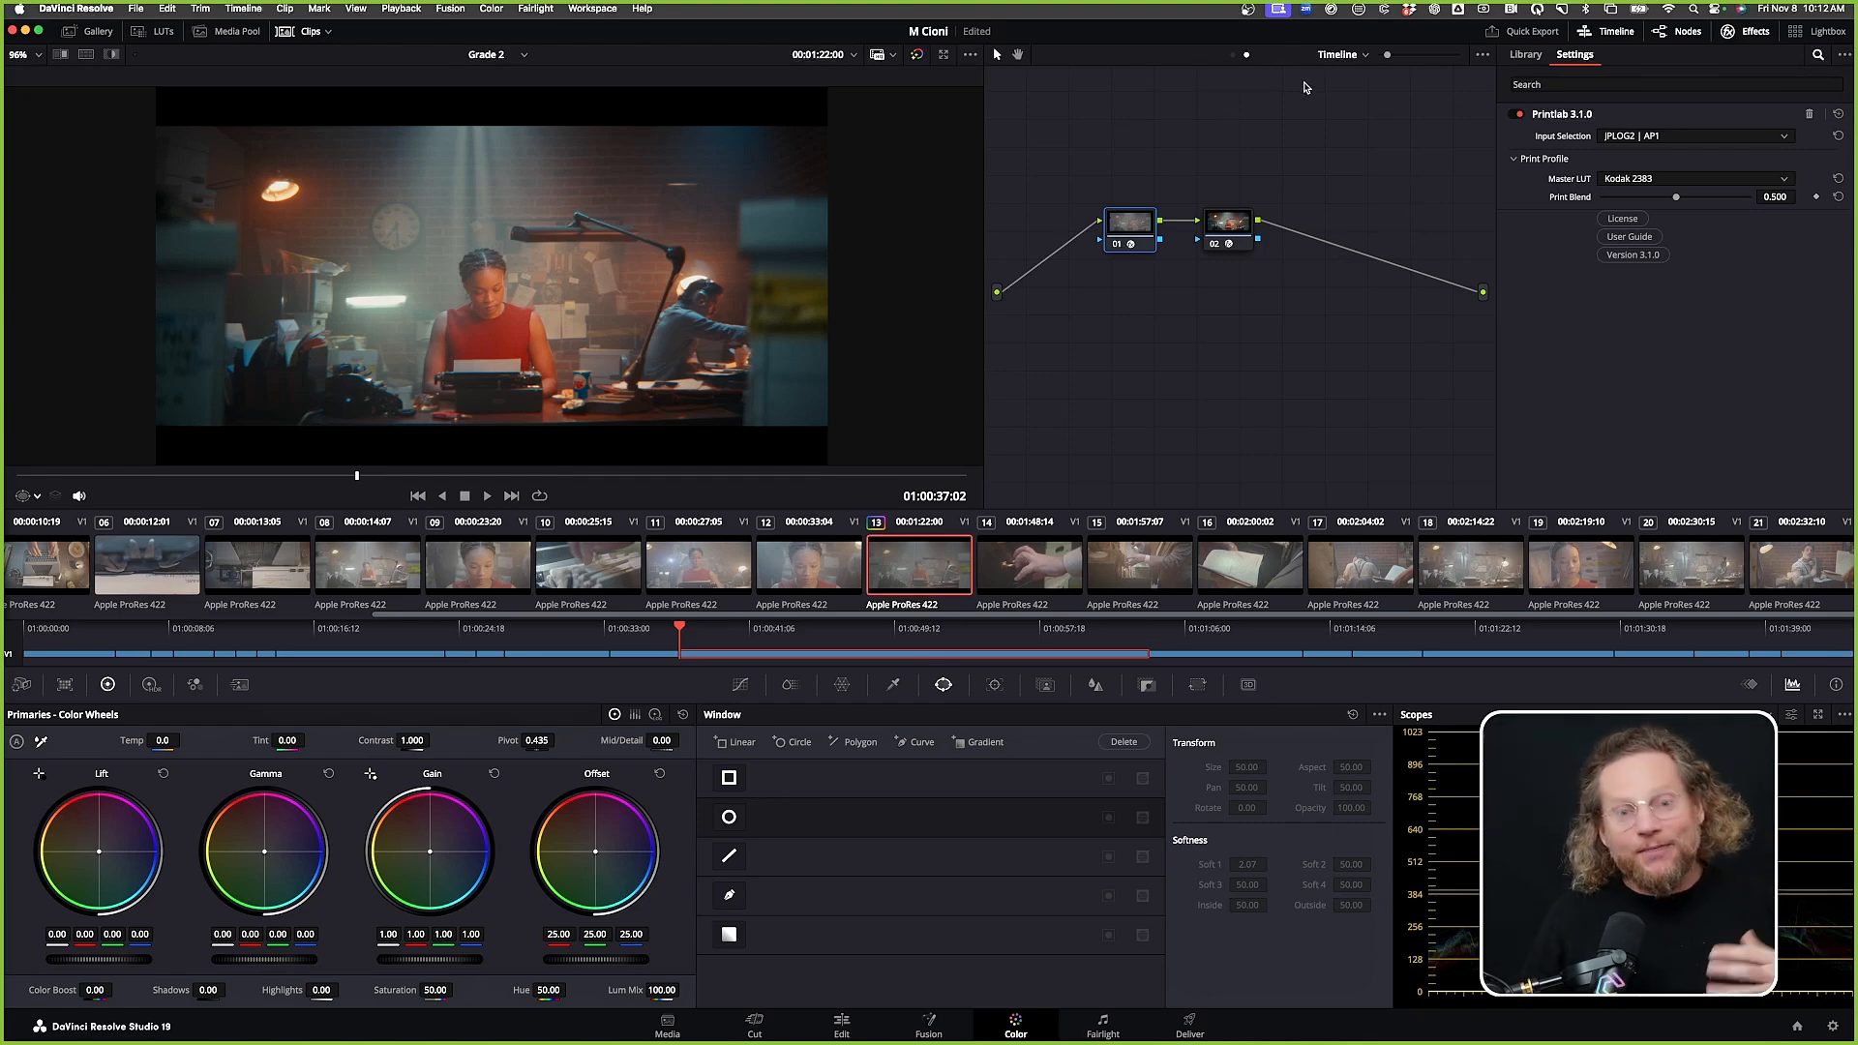
Switch the node graph to Clip level, add a serial node after IDT and label it CDL
left_click(1233, 56)
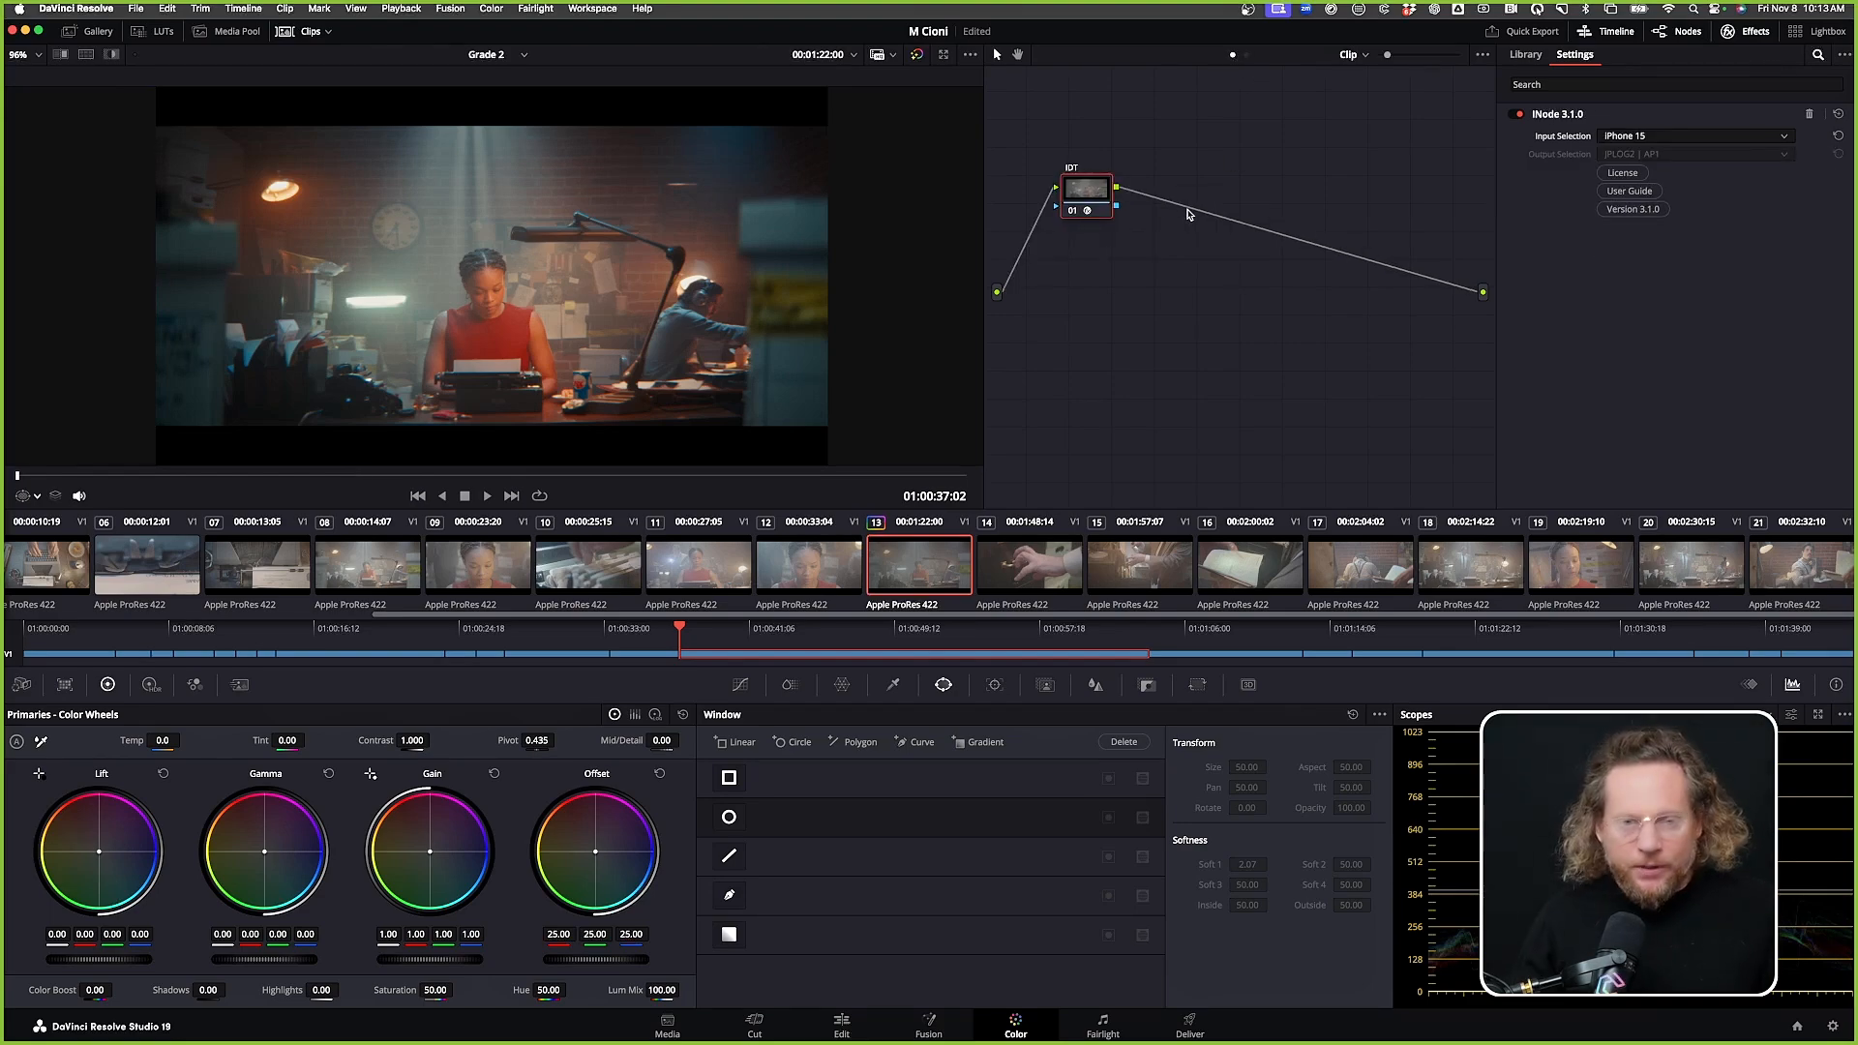
left_click_drag(1084, 201, 1086, 205)
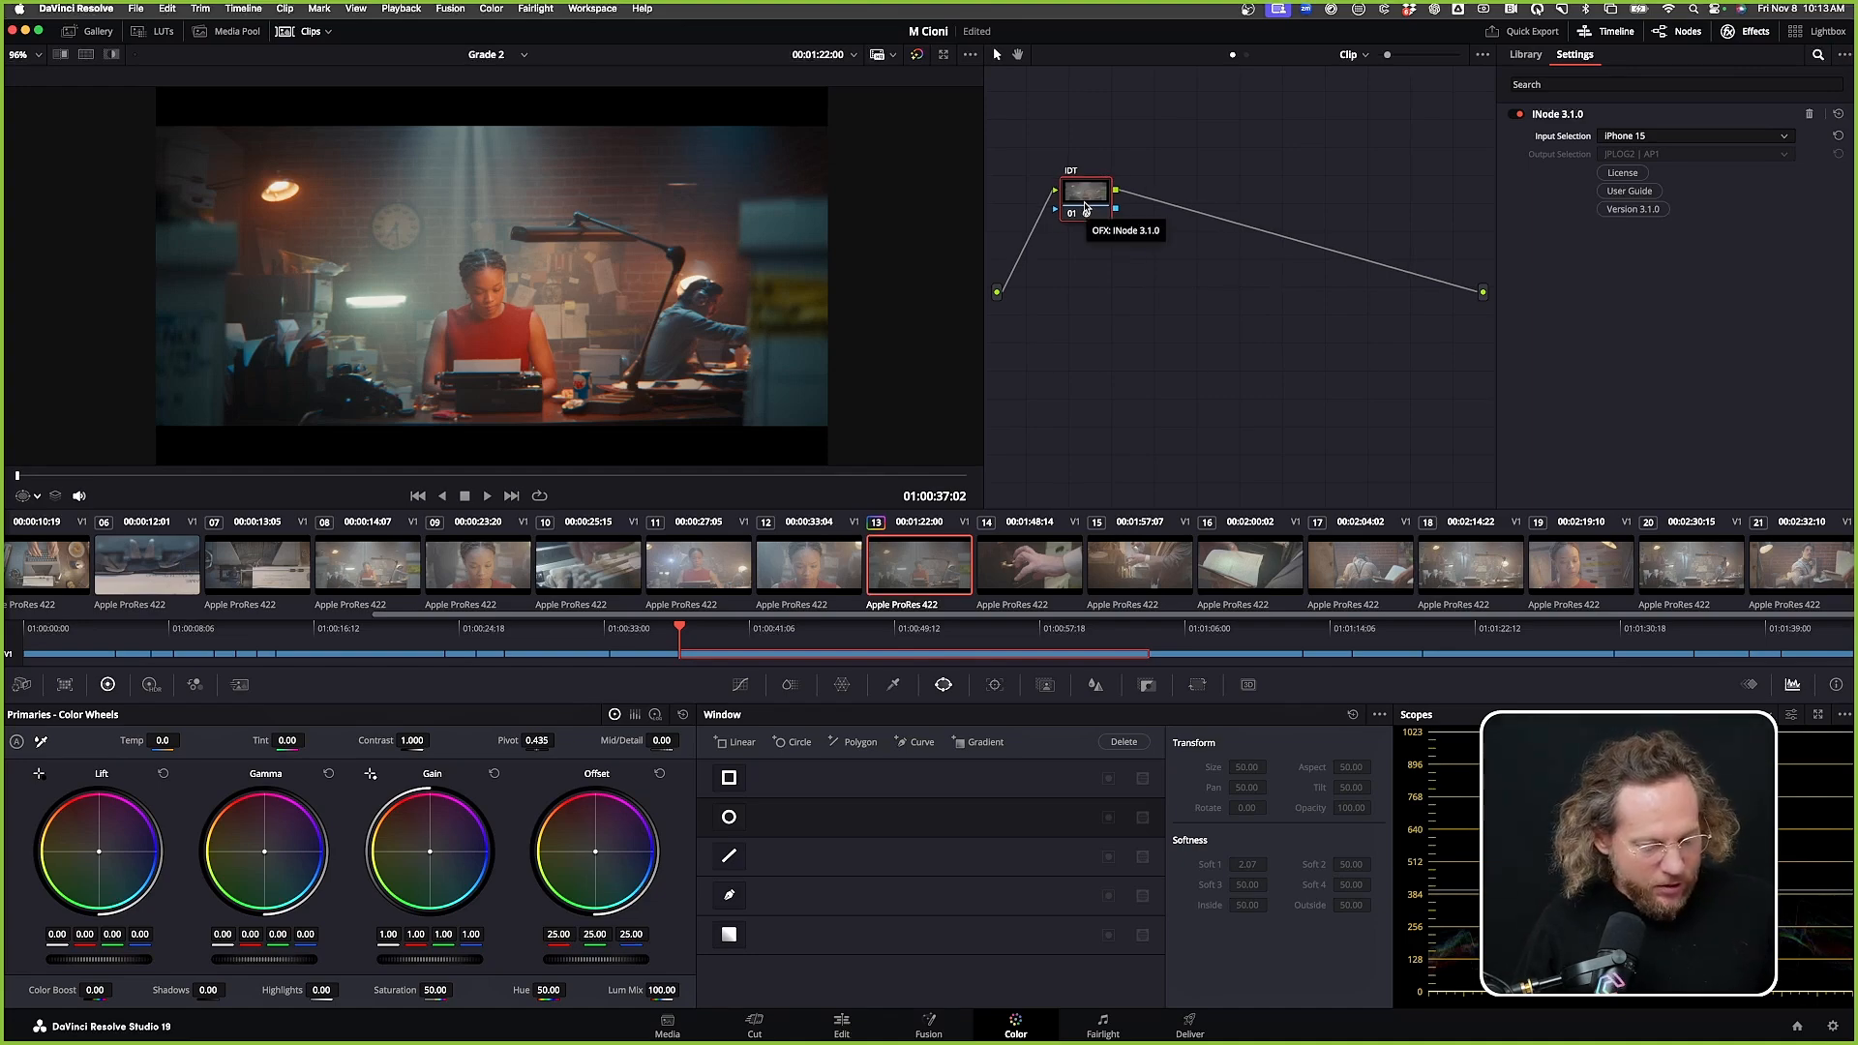
key("alt+s")
right_click(1174, 201)
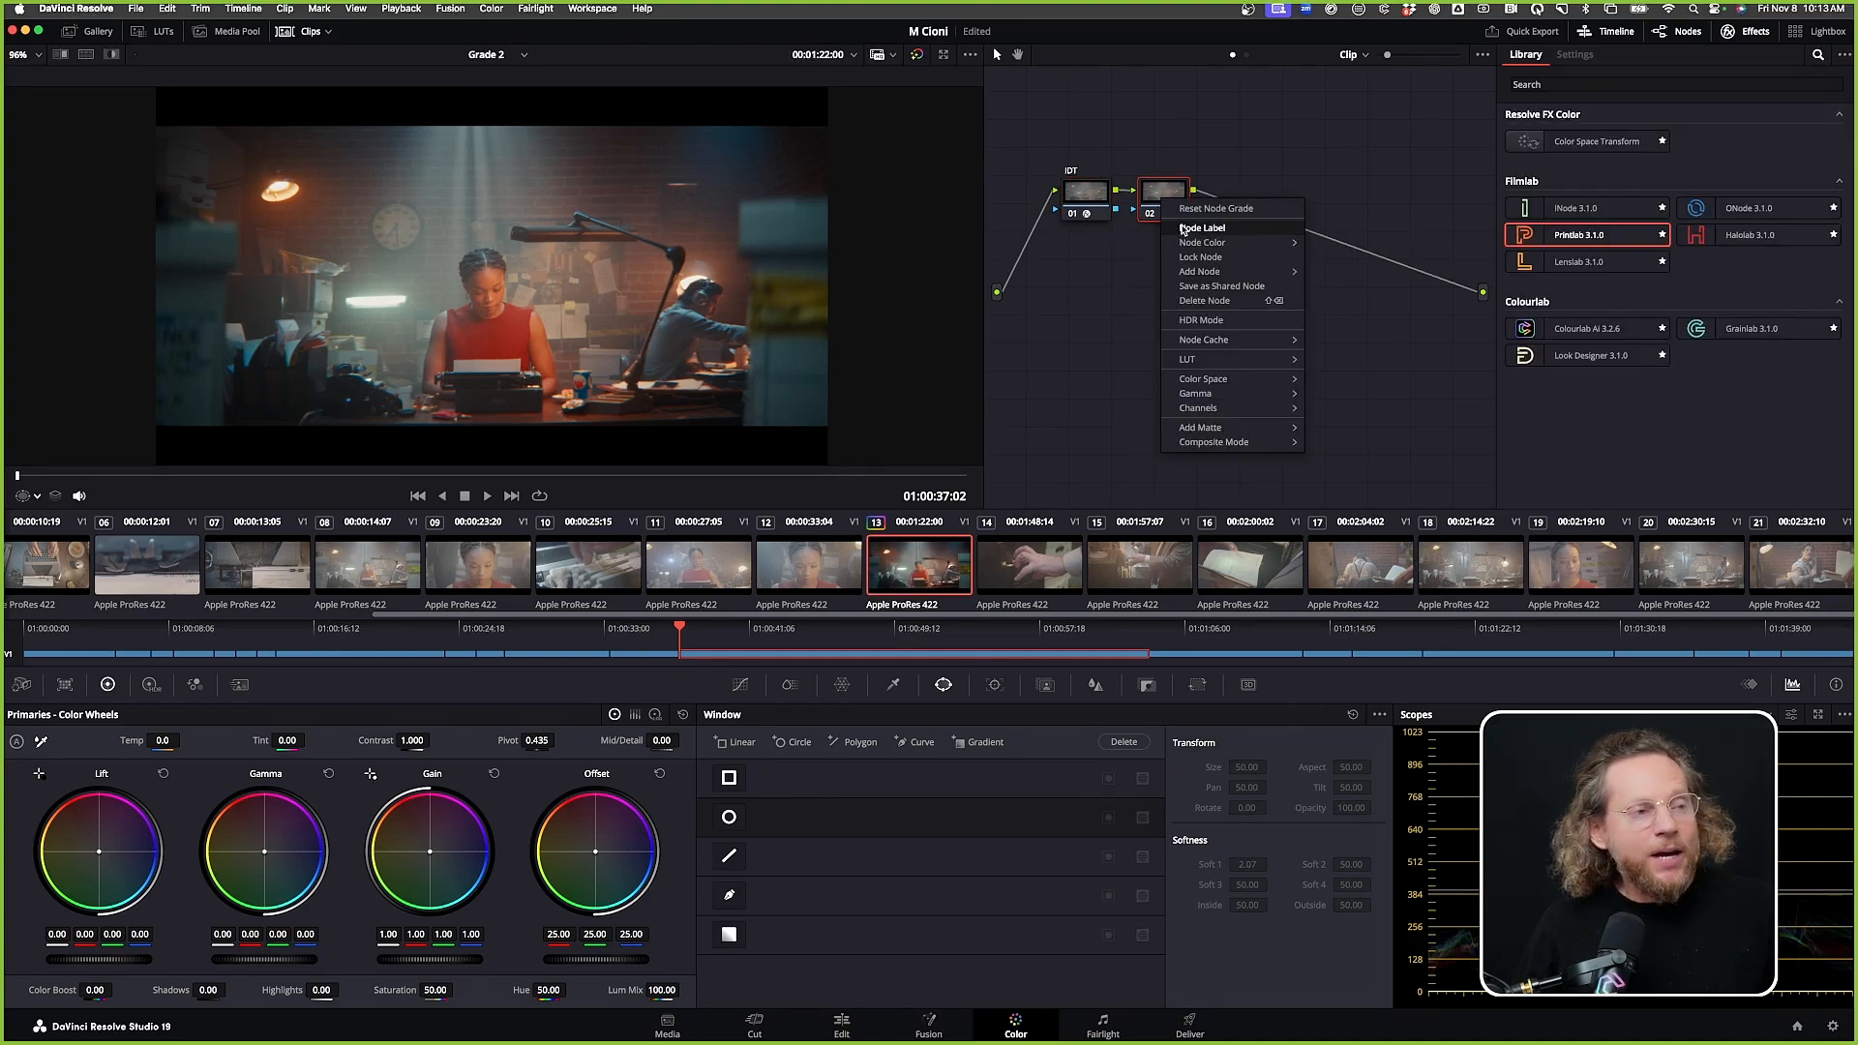
left_click(1182, 230)
type("CDL")
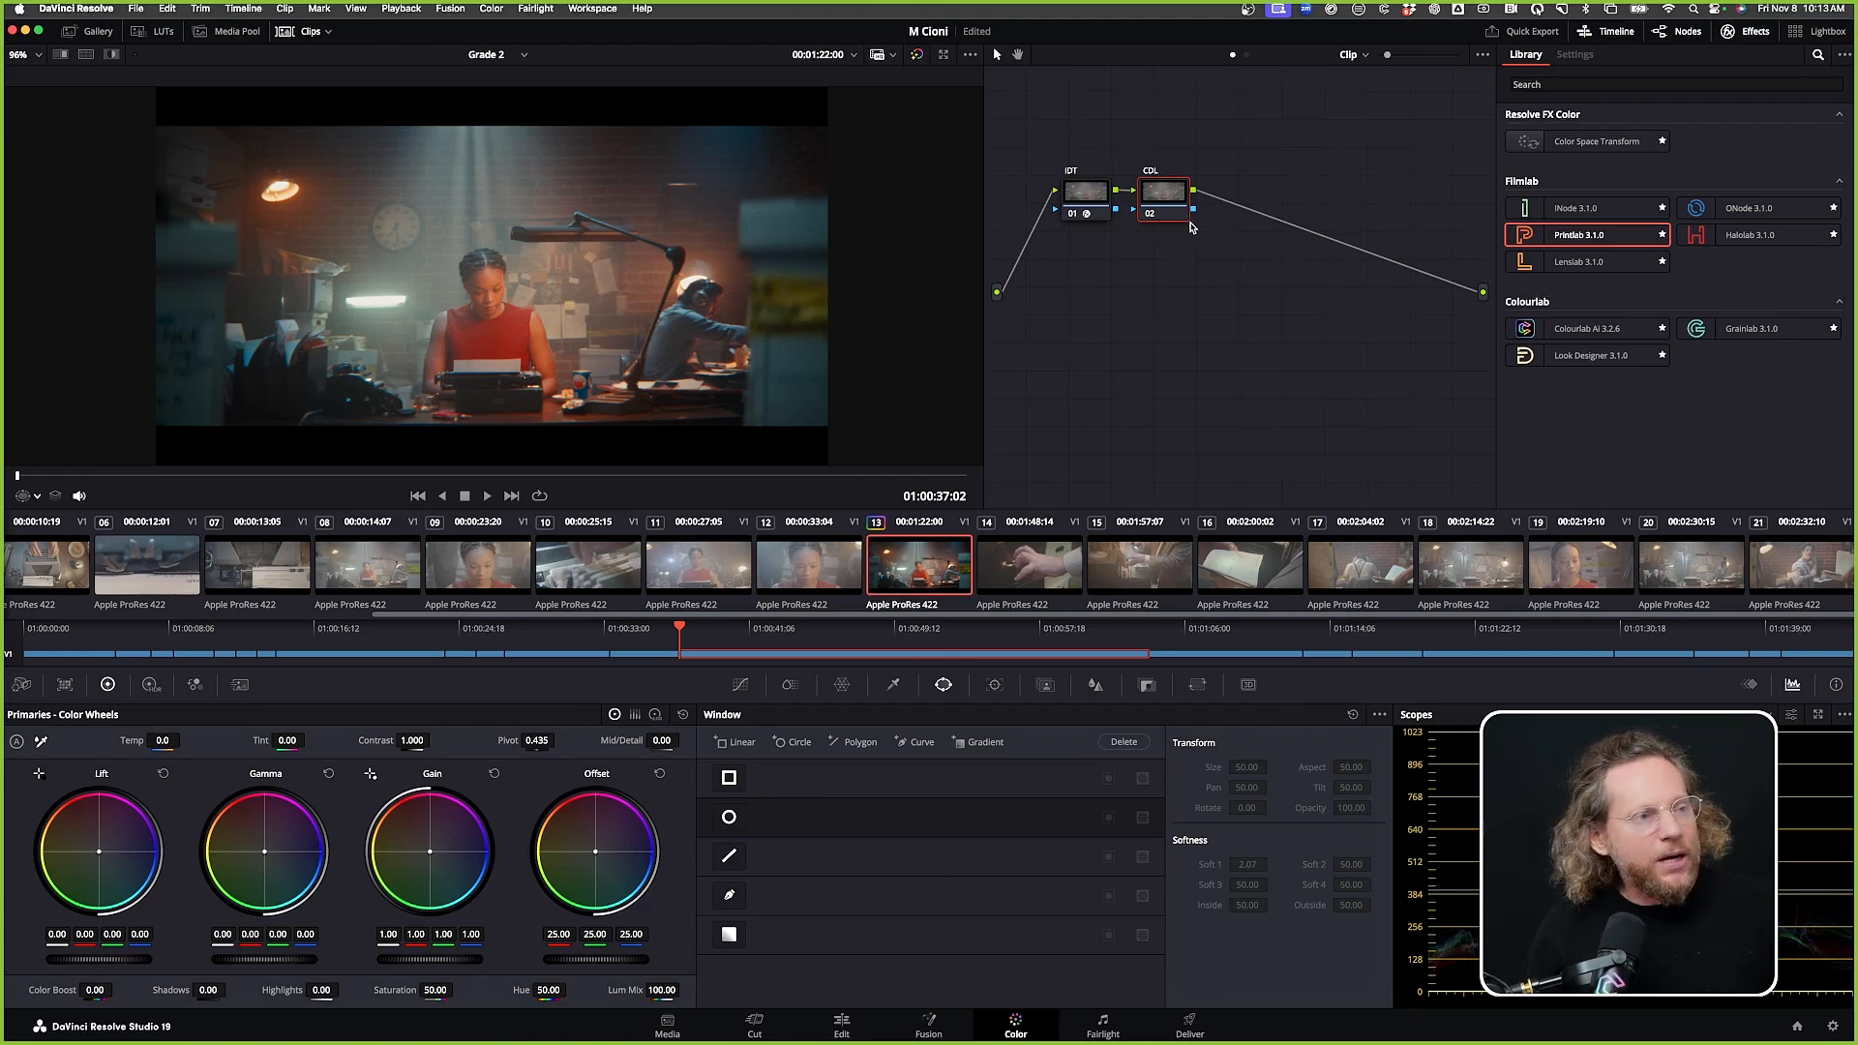
Add a serial node after the CDL node and label it AI
key("alt+s")
right_click(1237, 207)
left_click(1273, 234)
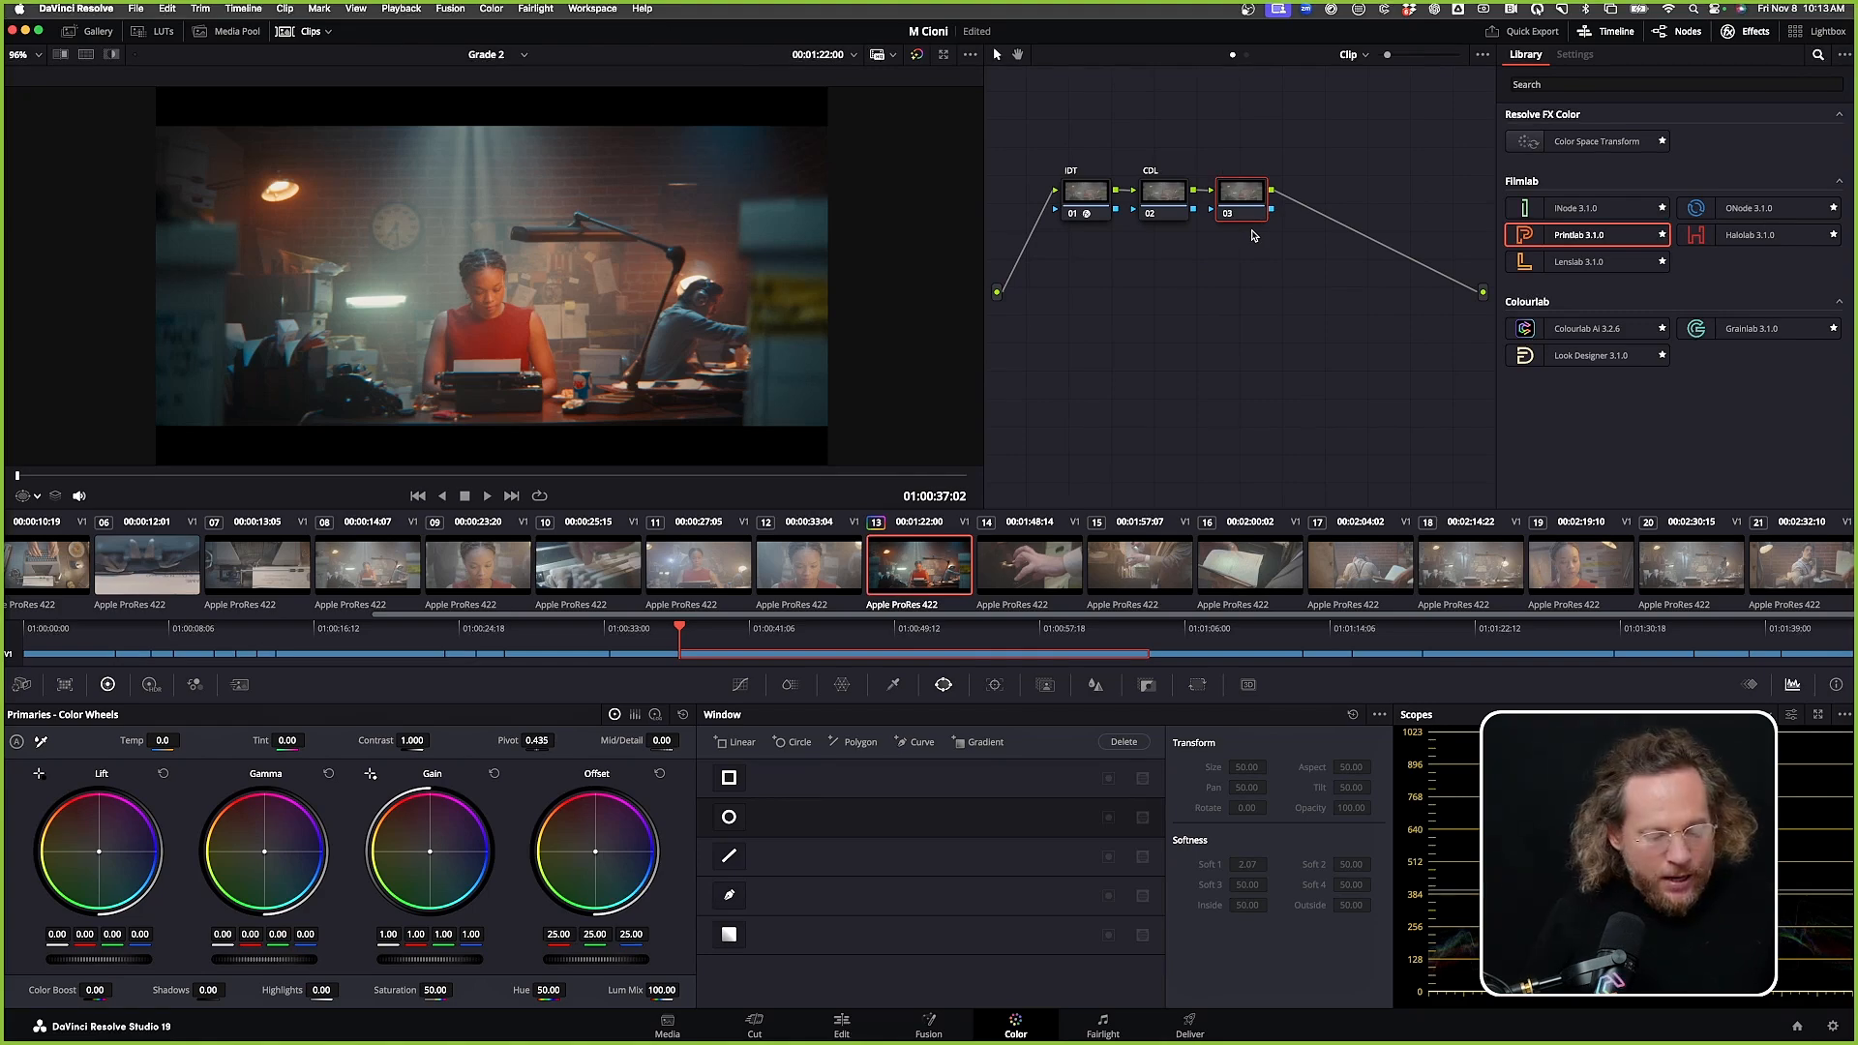
type("AI")
key("Return")
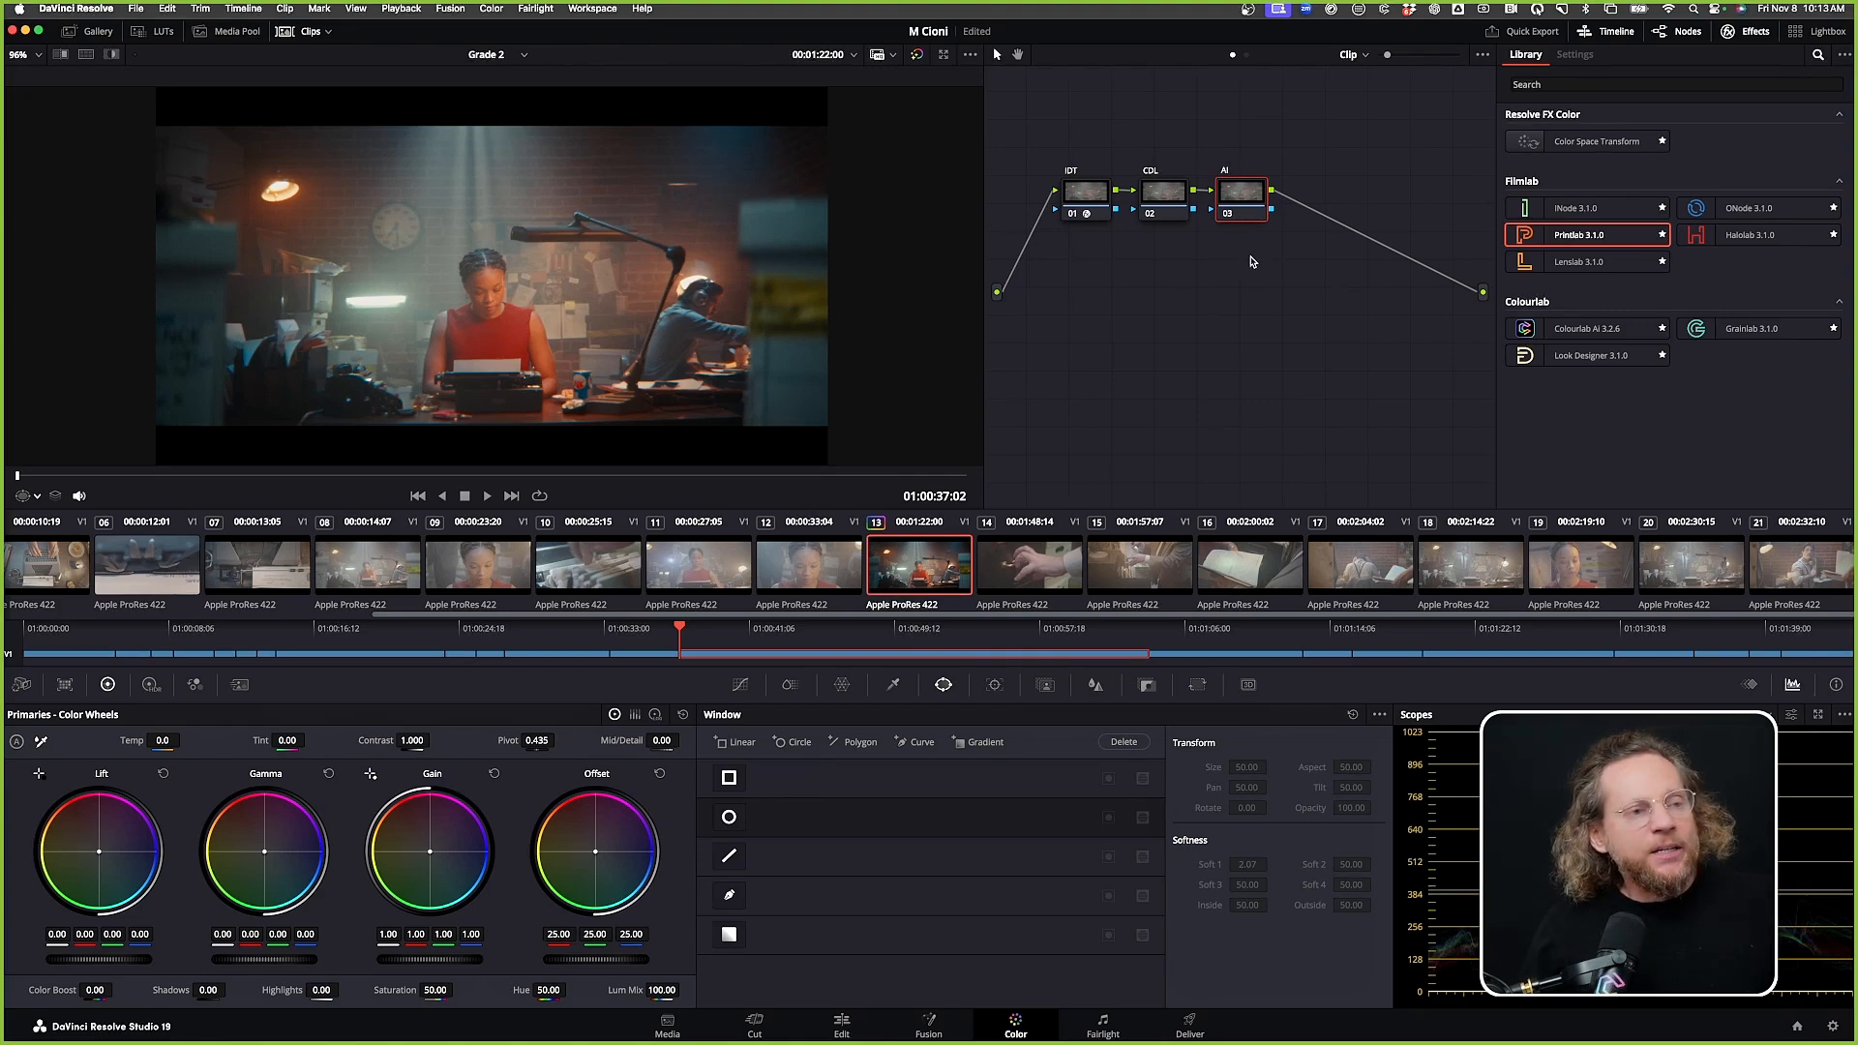
Apply the Colourlab Ai 3.2.6 effect to the AI node and set its input and output profiles to JPLOG2 | AP1
left_click_drag(1539, 329, 1241, 207)
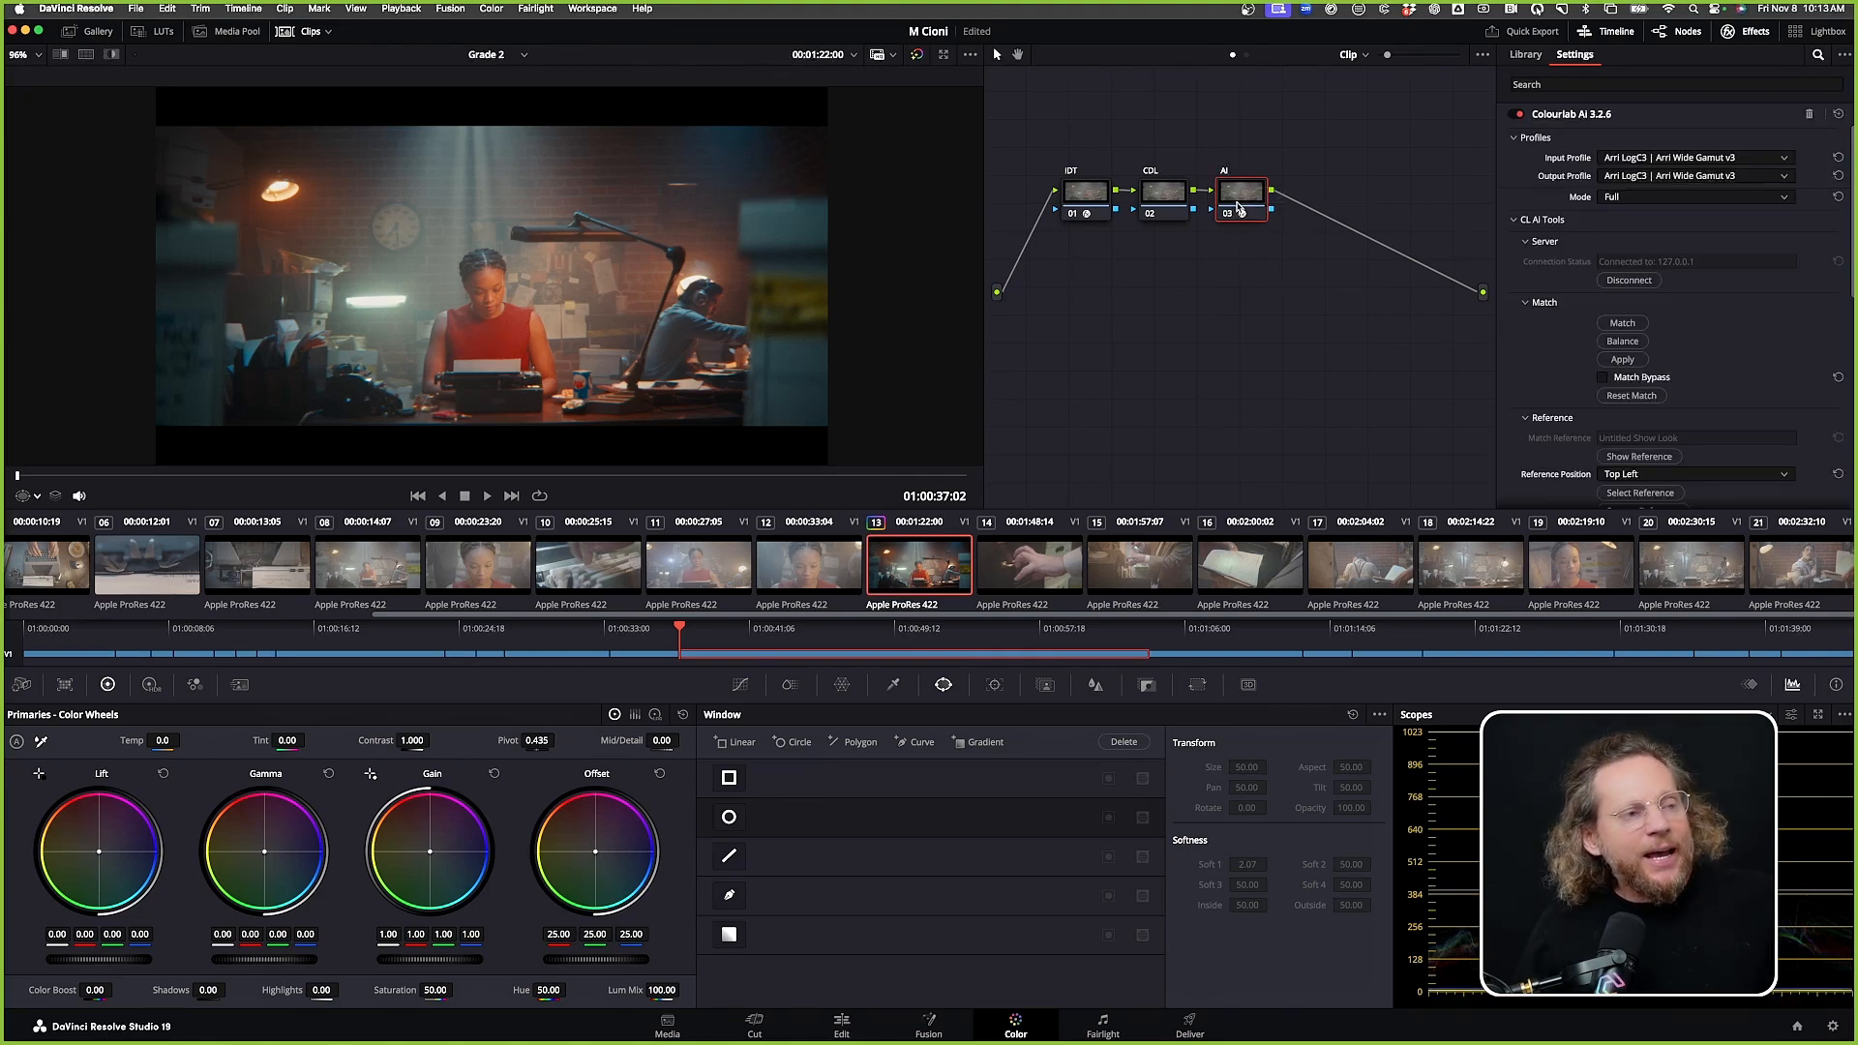
left_click(1650, 161)
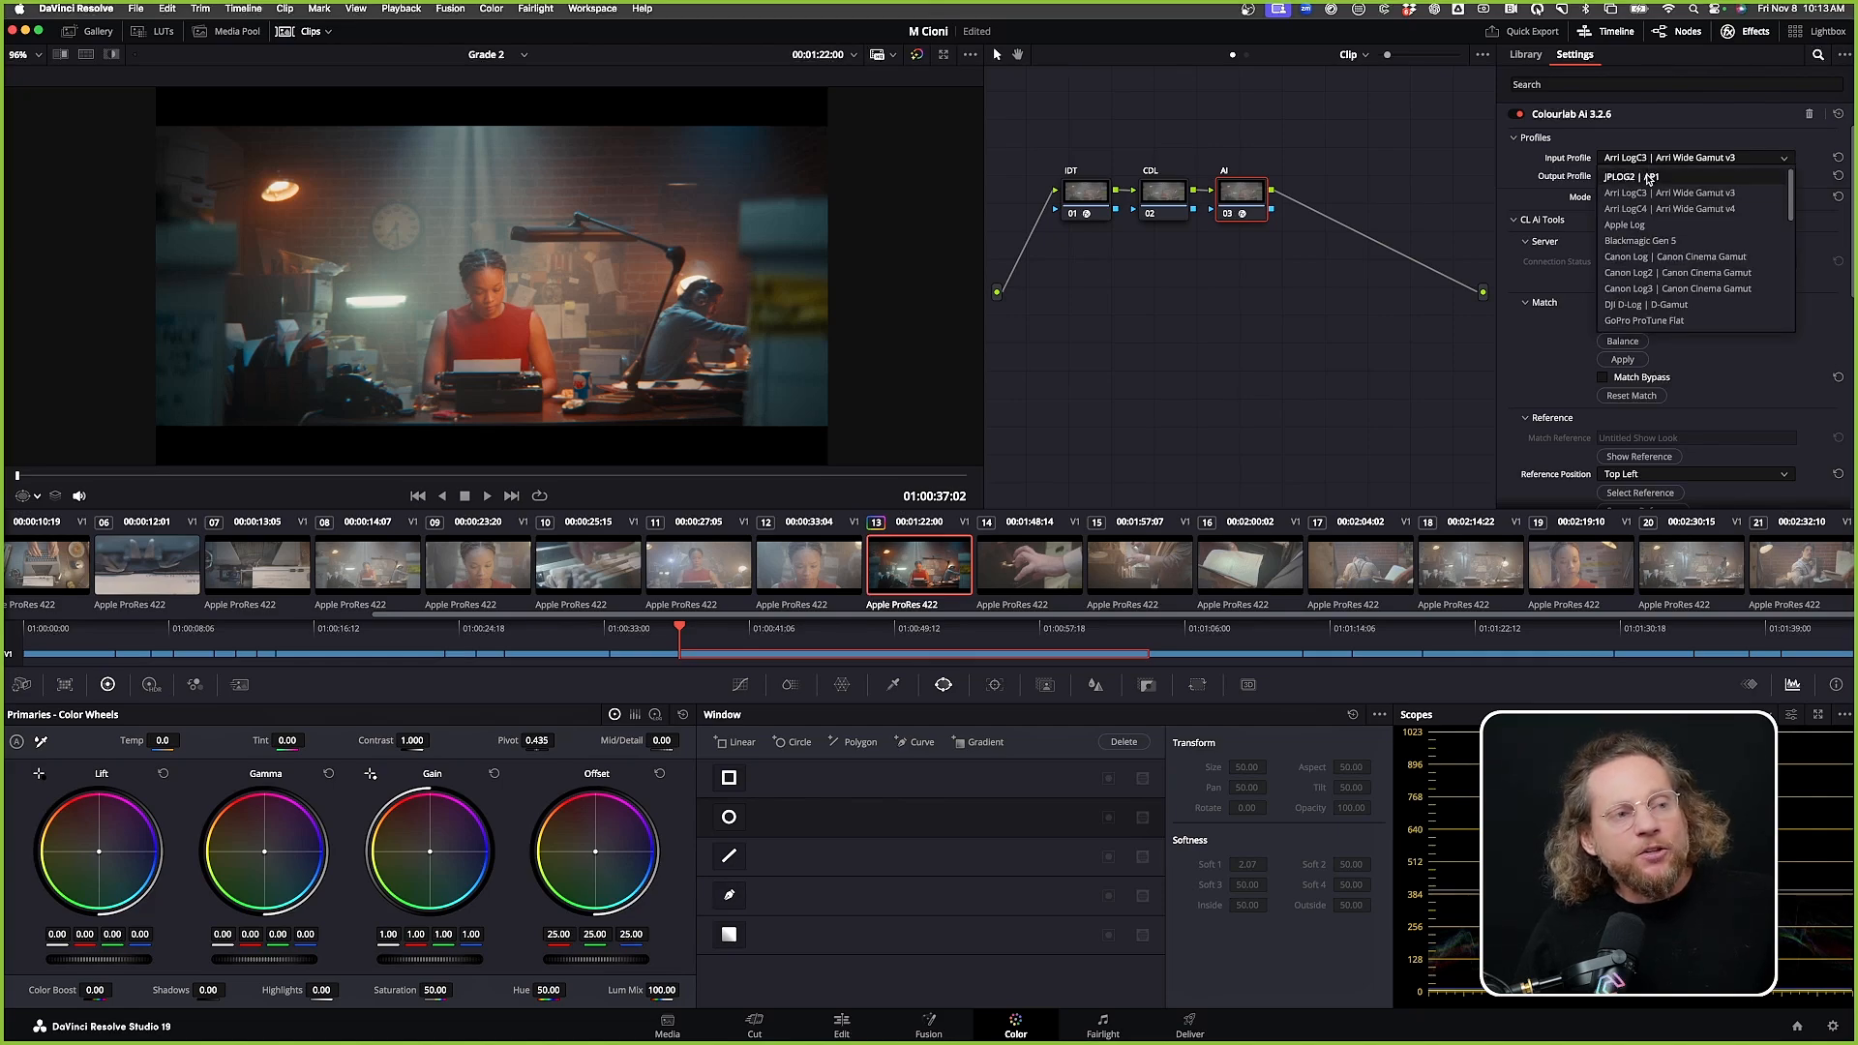
left_click(1645, 176)
left_click(1648, 175)
left_click(1646, 196)
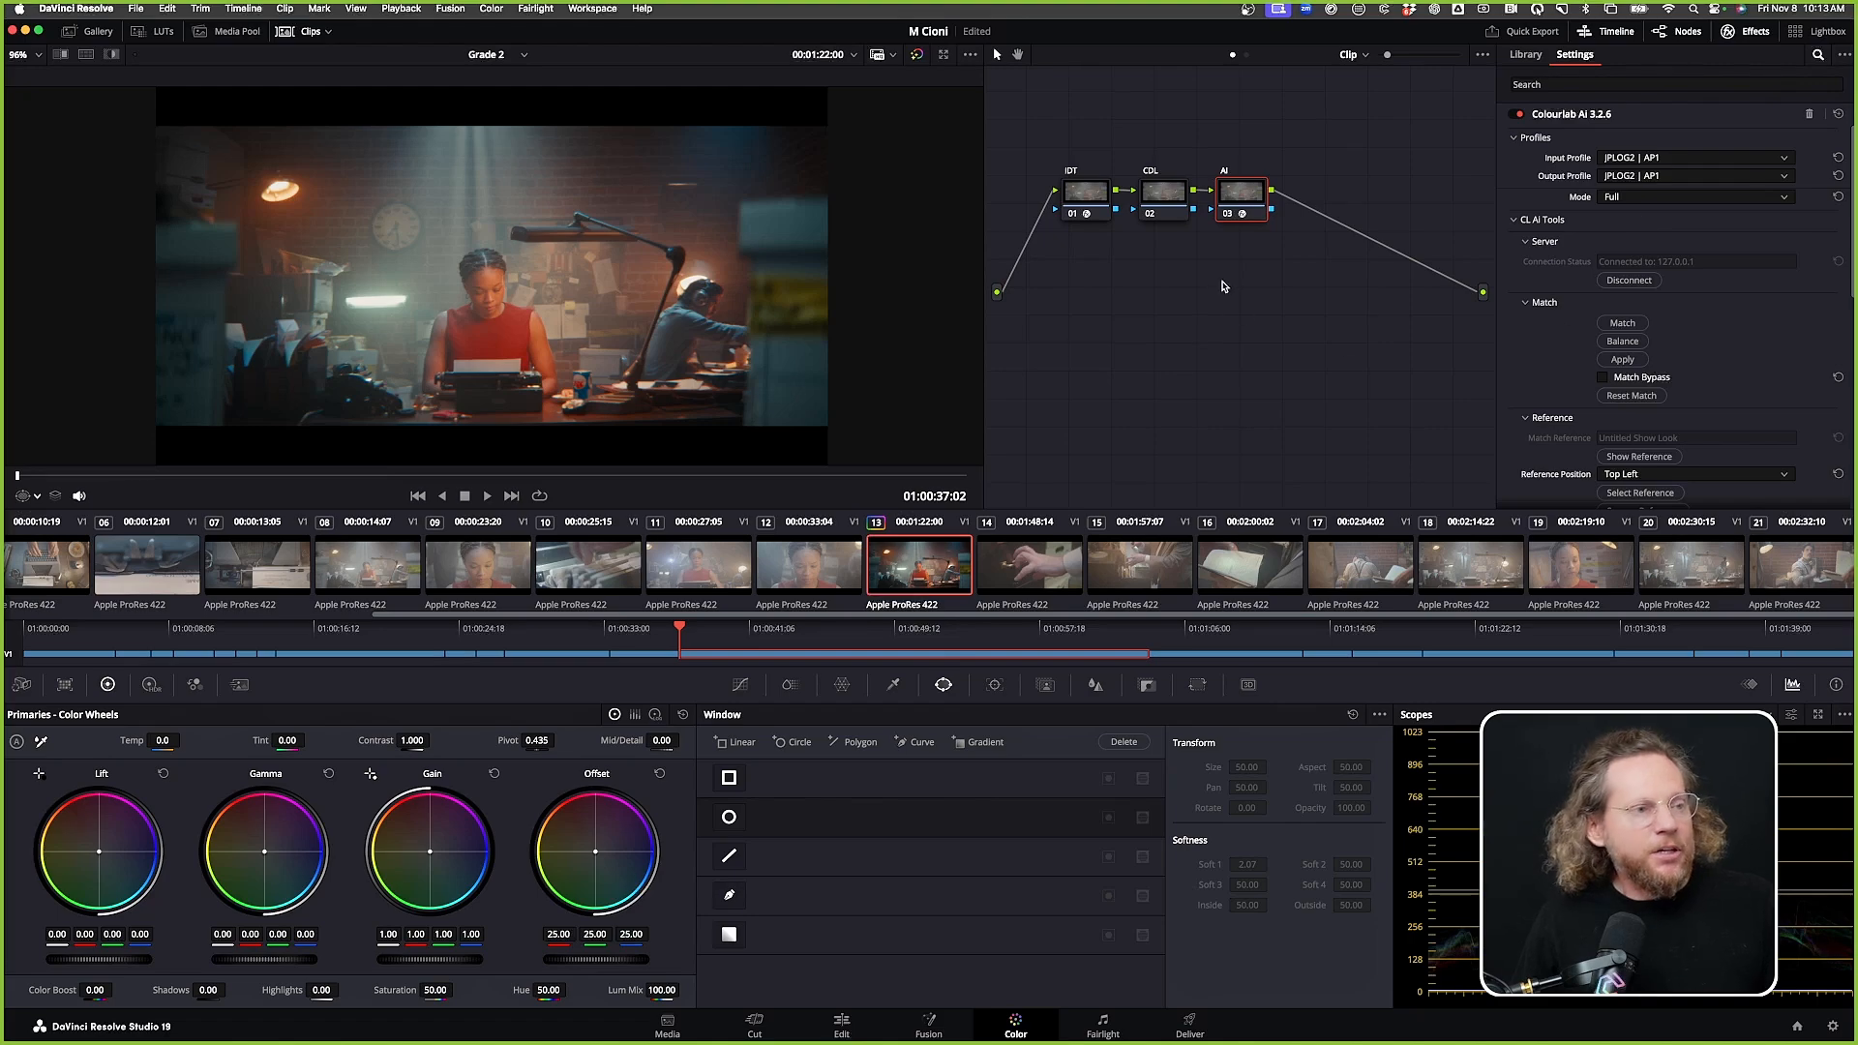
Add a serial node after the AI node and label it TRIM
key("alt+s")
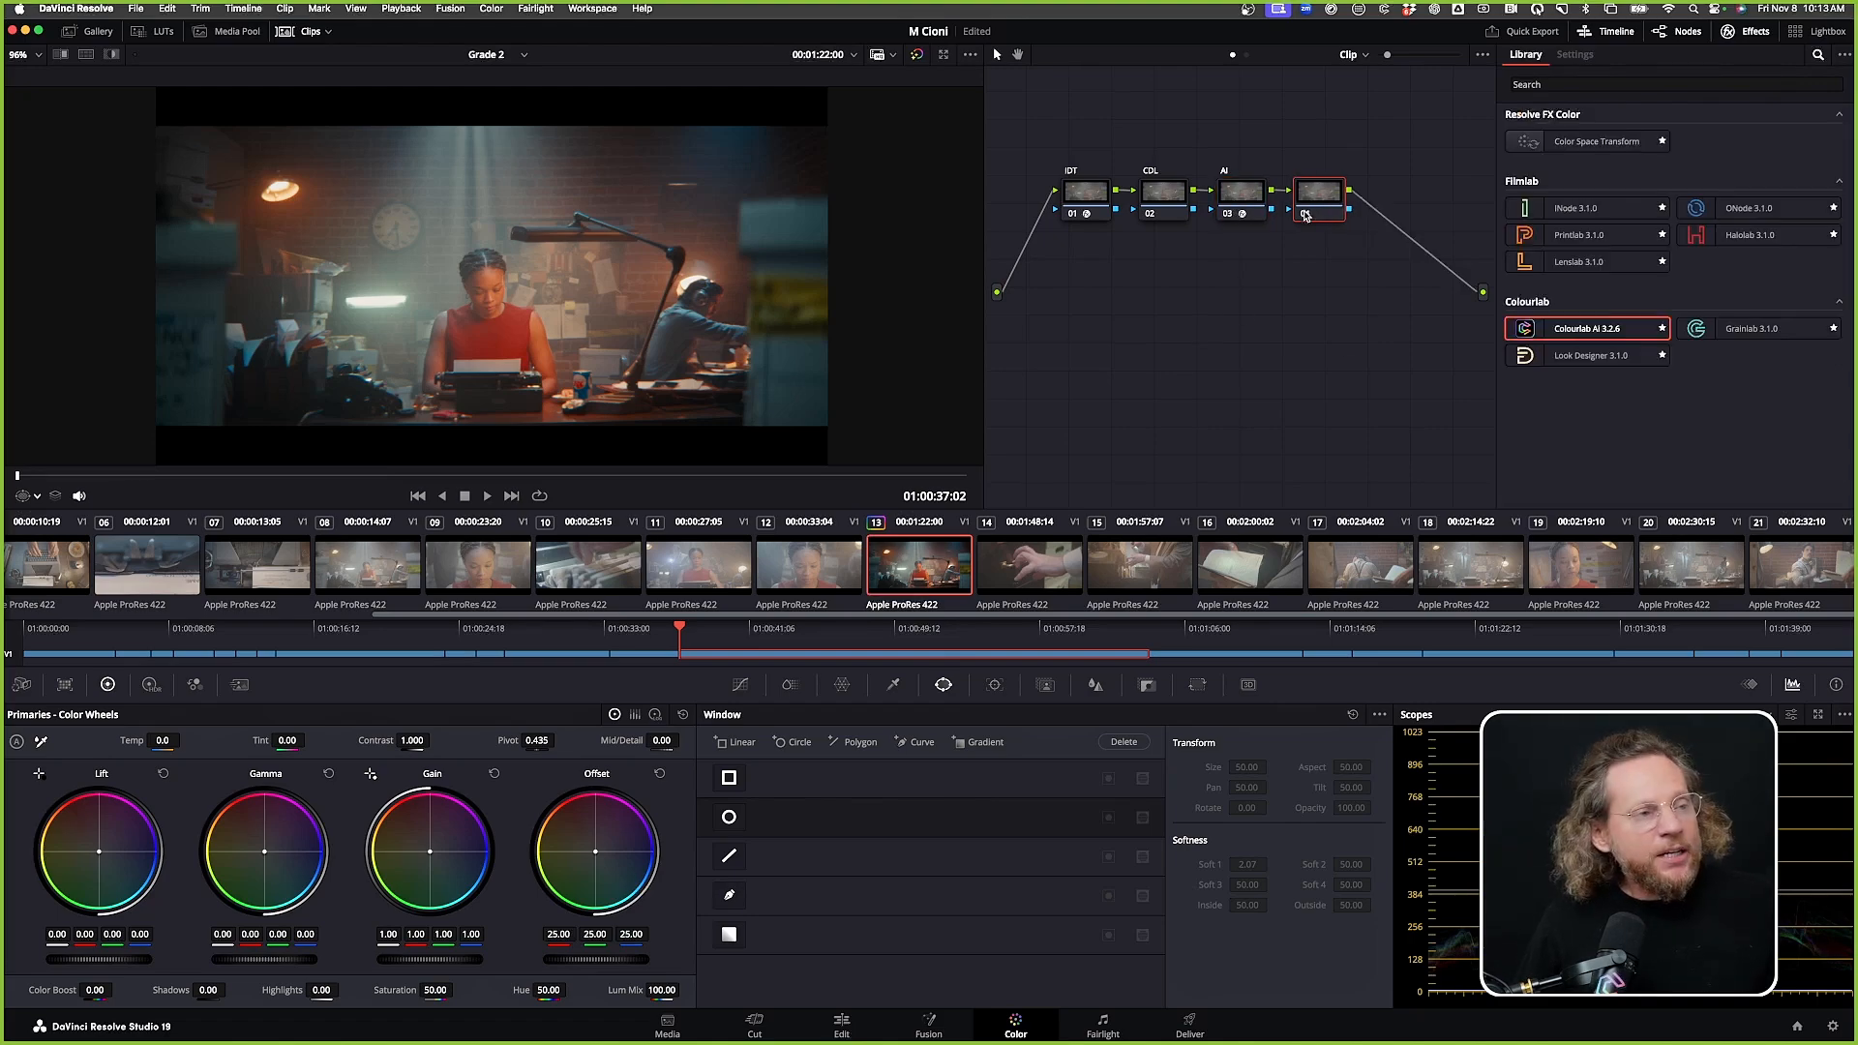
right_click(1315, 205)
left_click(1348, 234)
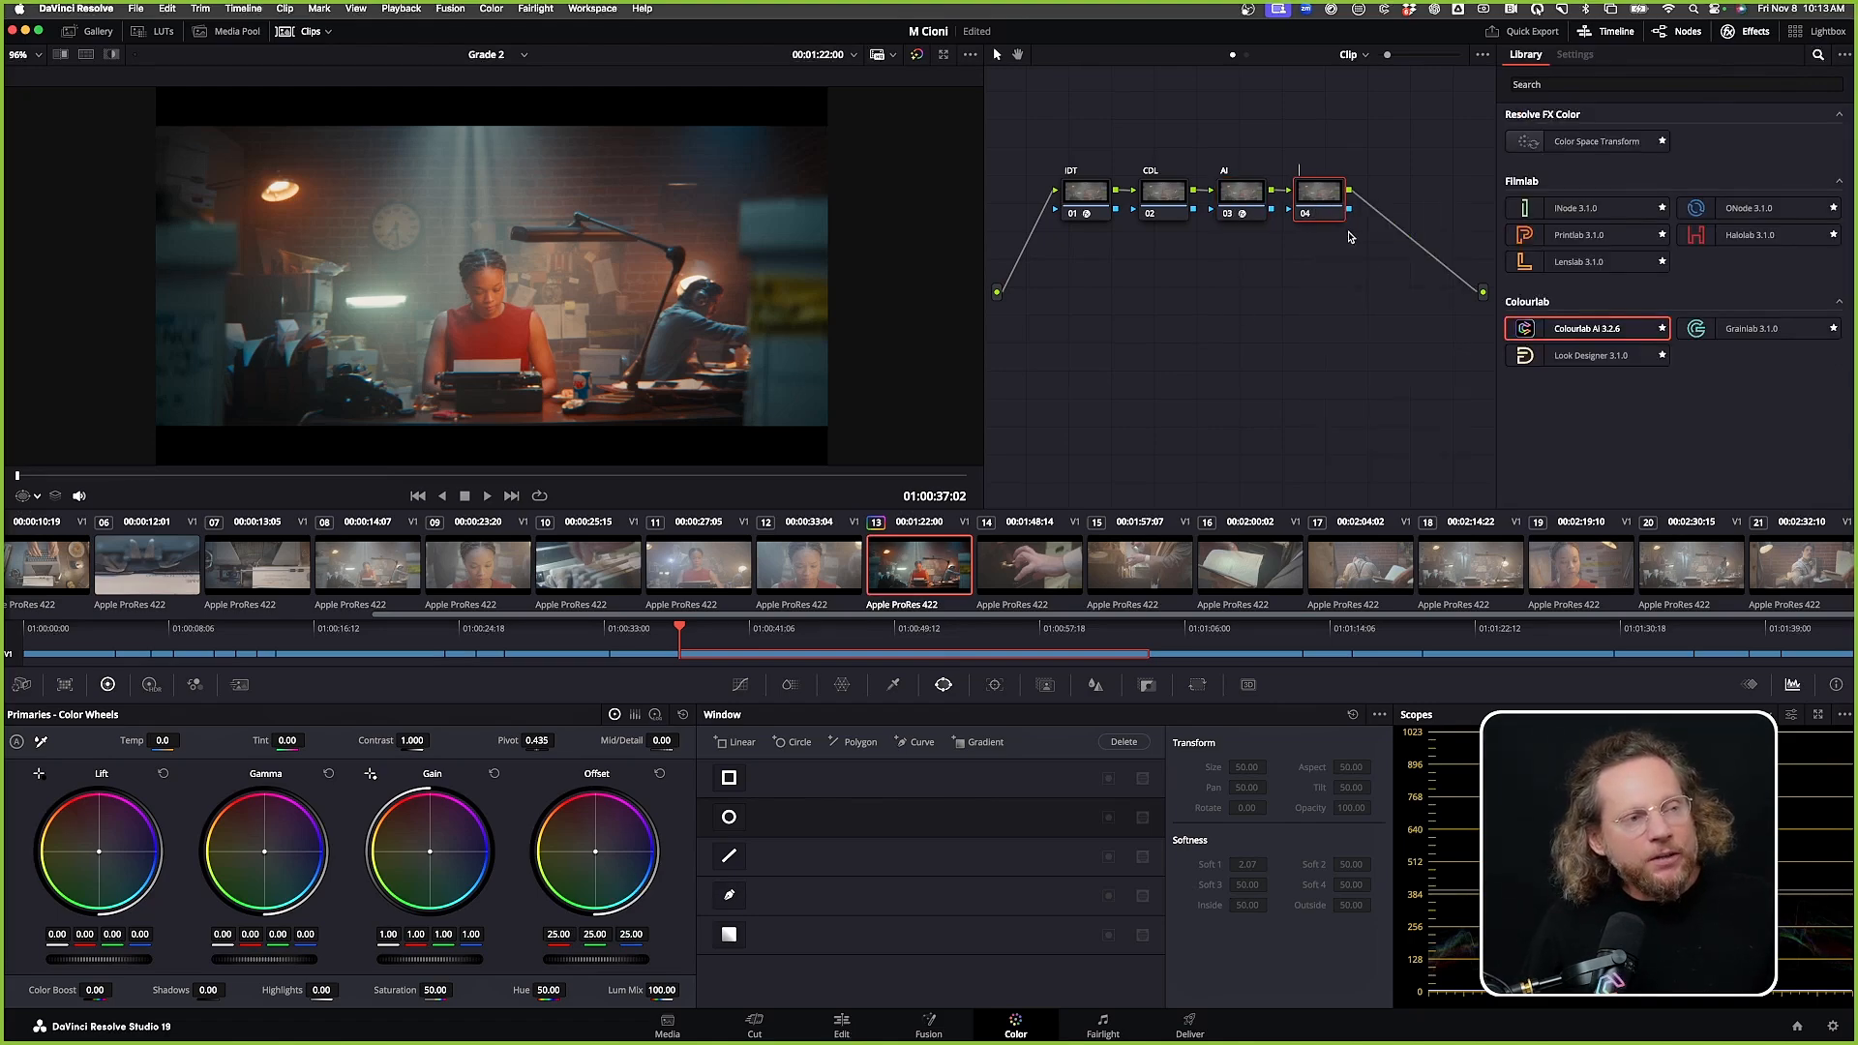
type("TRIM")
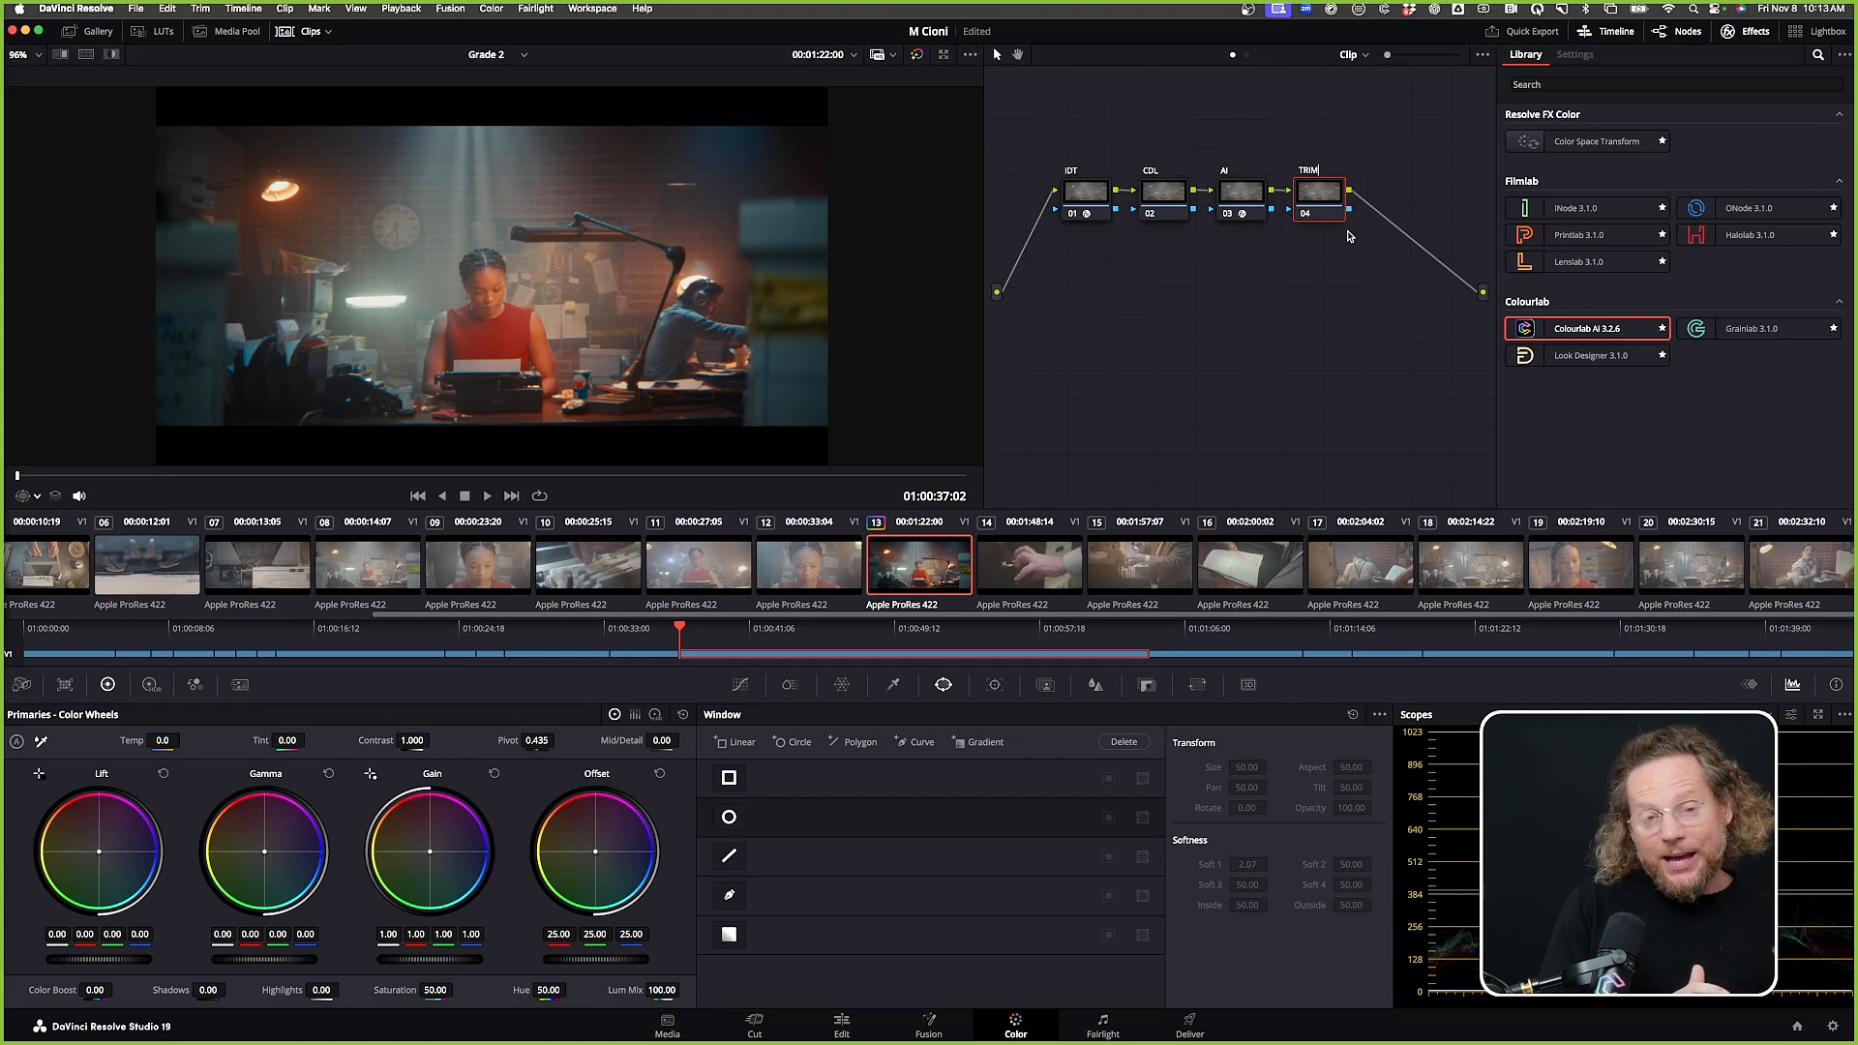
Add a serial node after the TRIM node for the Look Designer 3.1.0 effect
left_click(1162, 205)
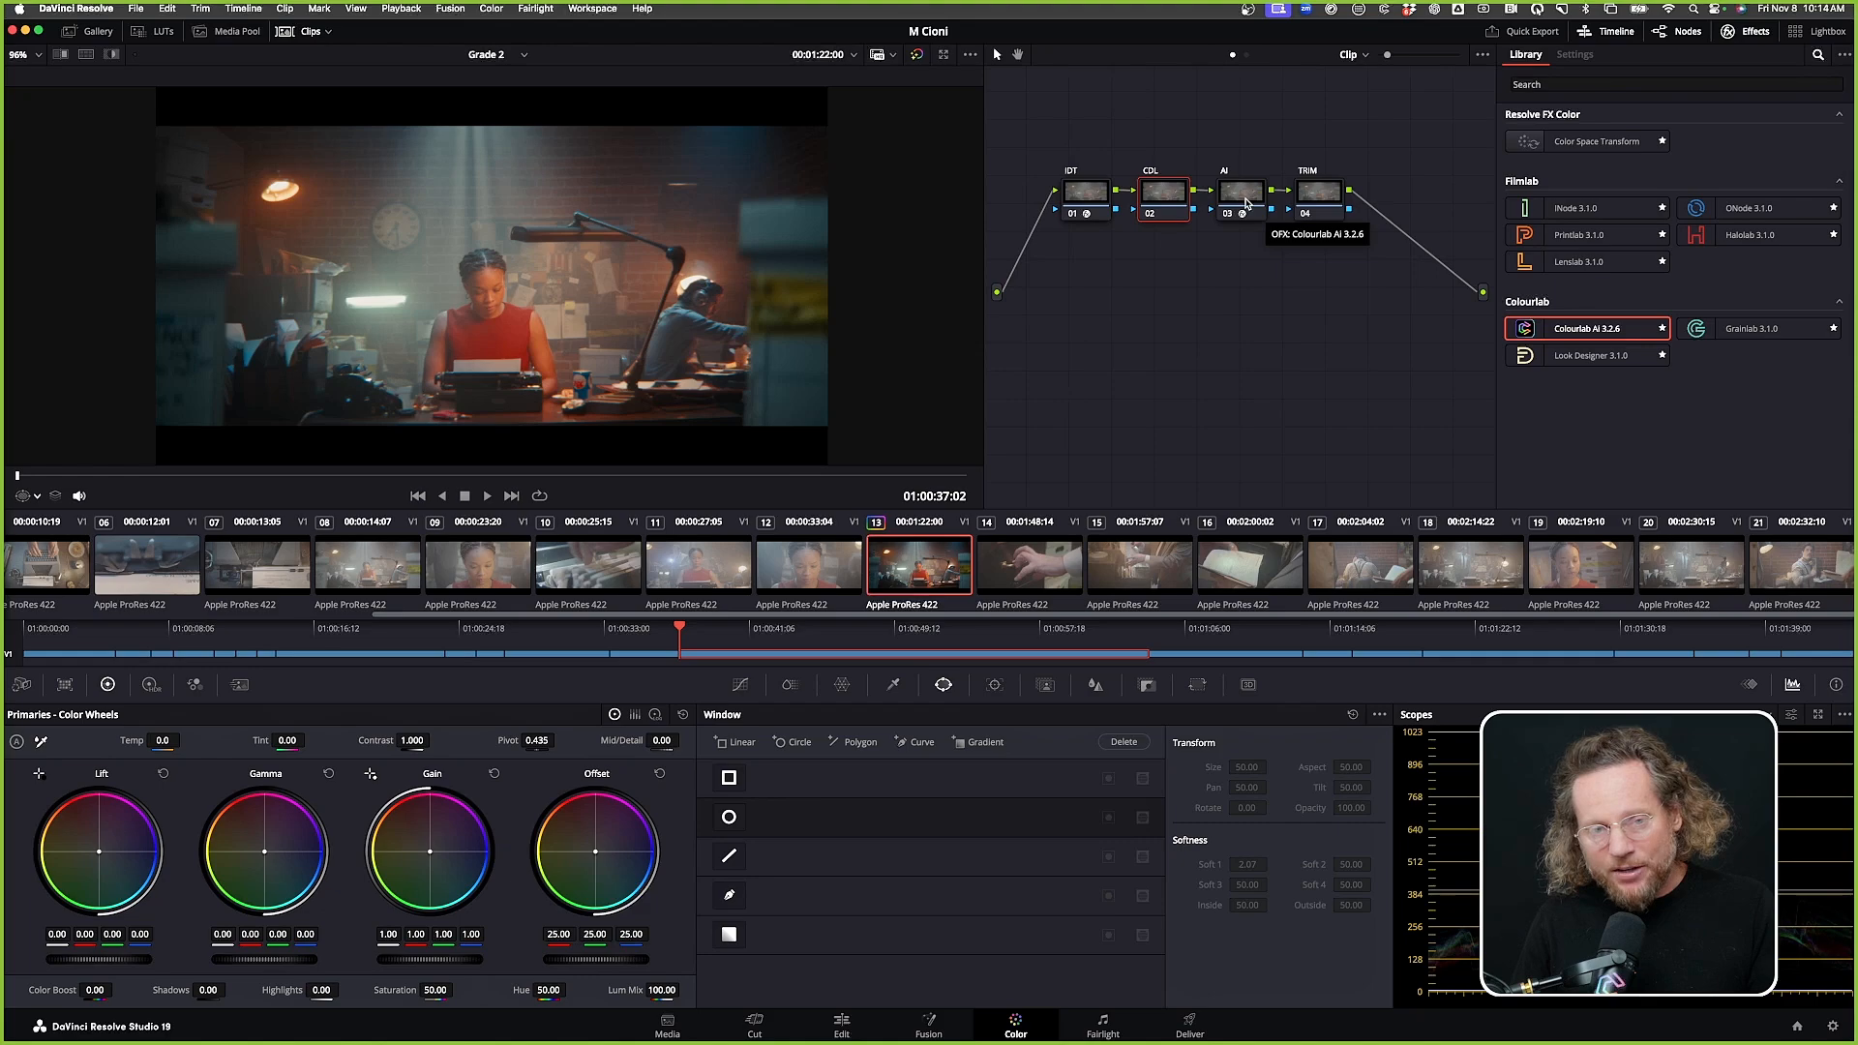
left_click(1325, 201)
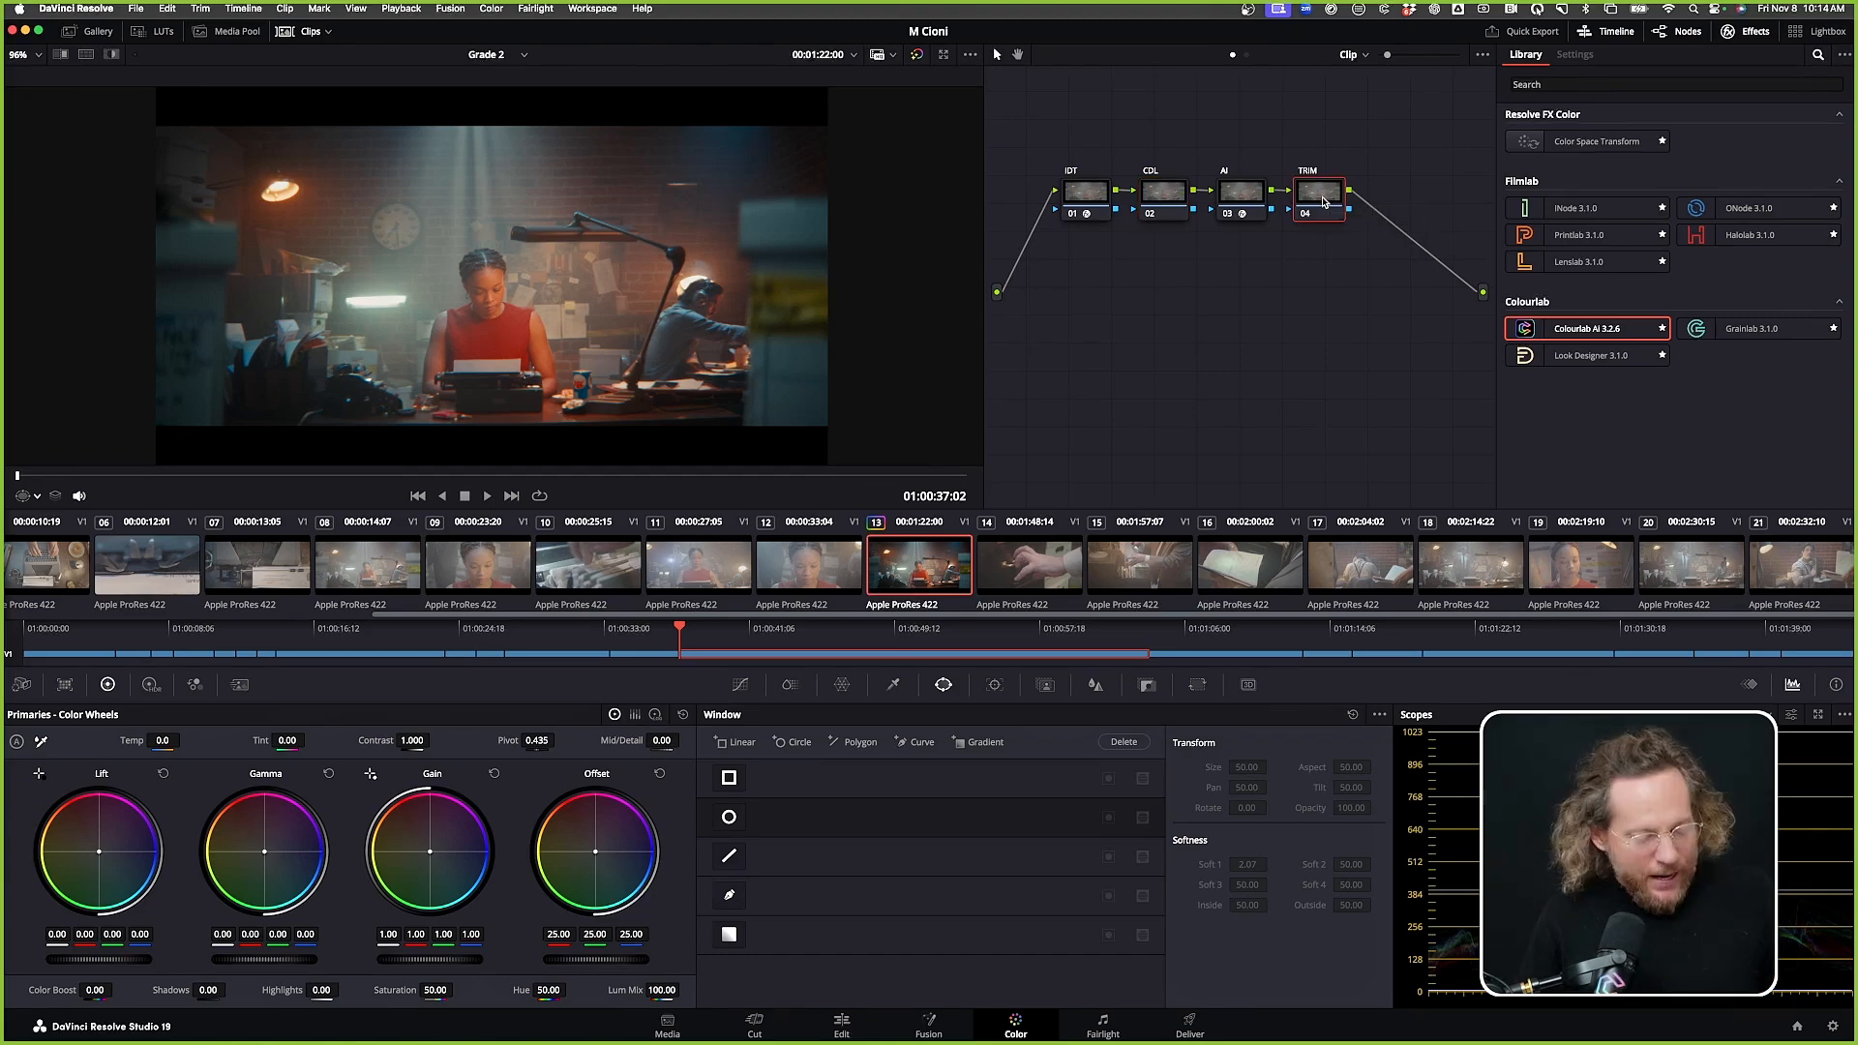
key("alt+s")
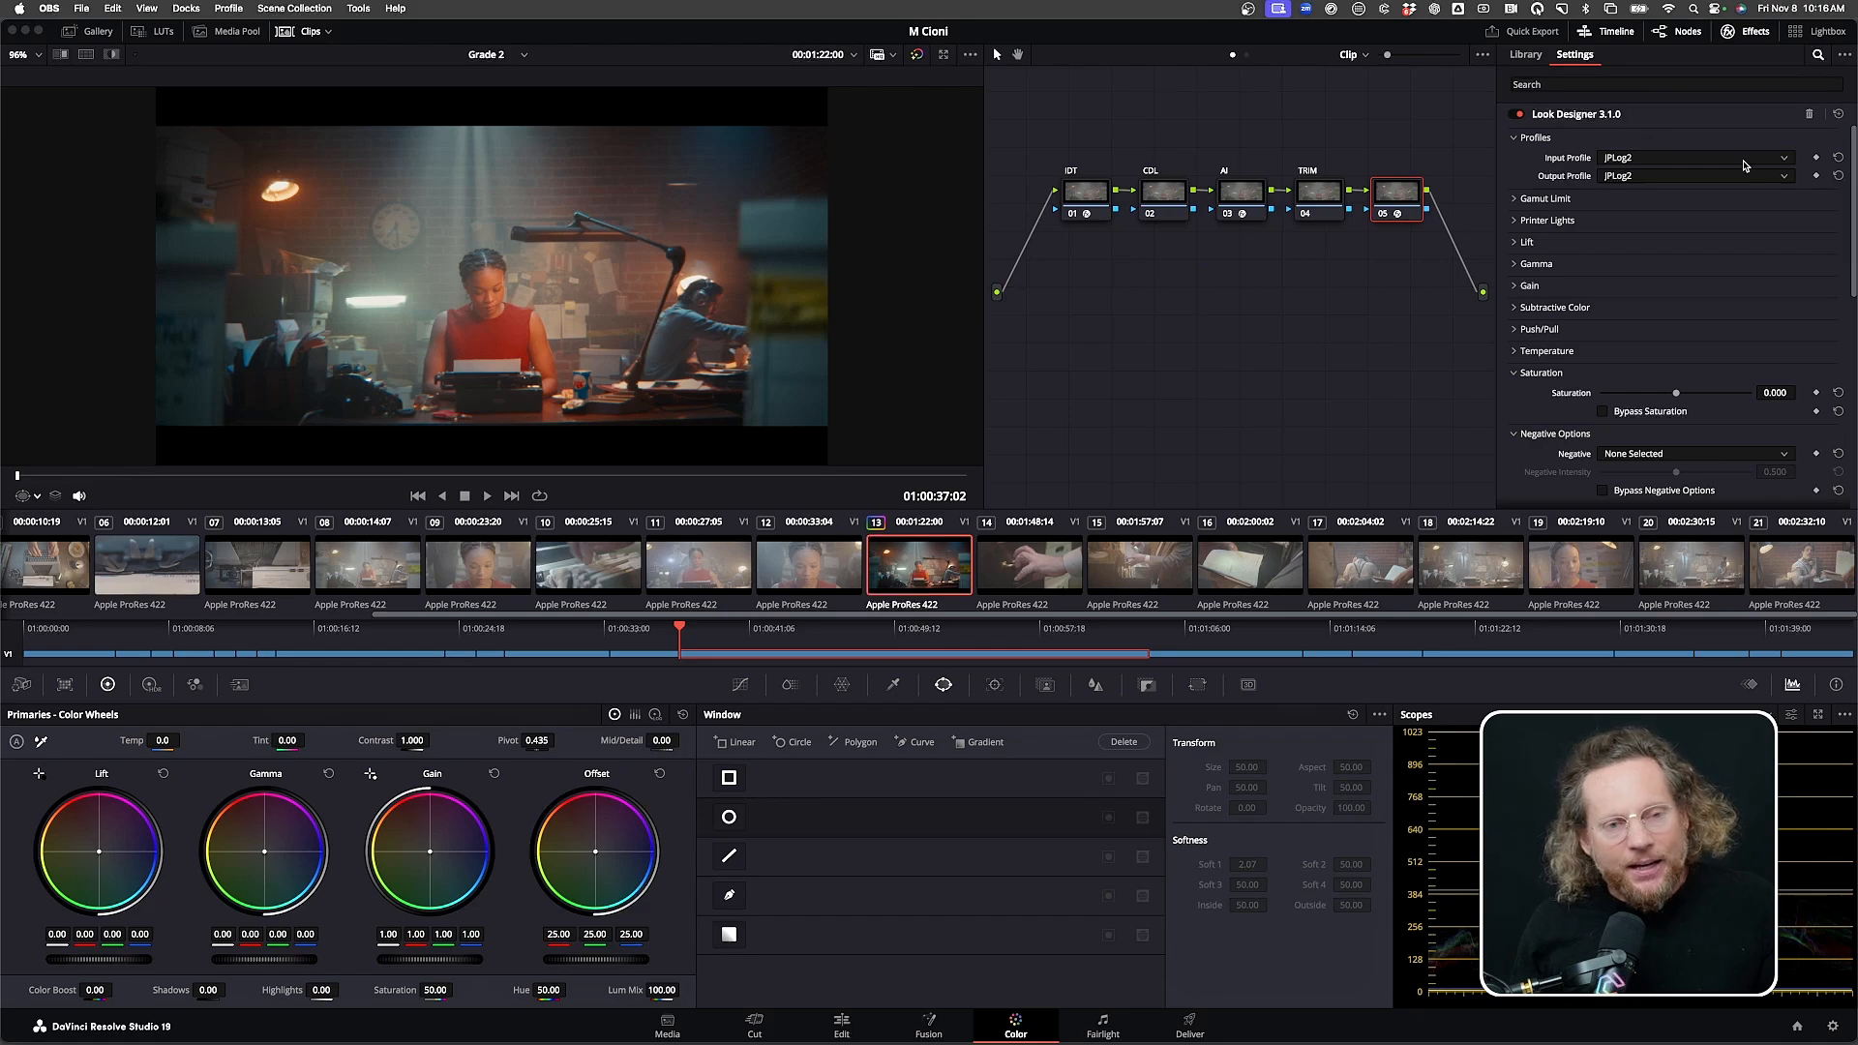
Enable Look Designer's post processing with the FPE option and raise its intensity to about 0.536
scroll(1709, 301, "down", 2)
scroll(1709, 301, "down", 12)
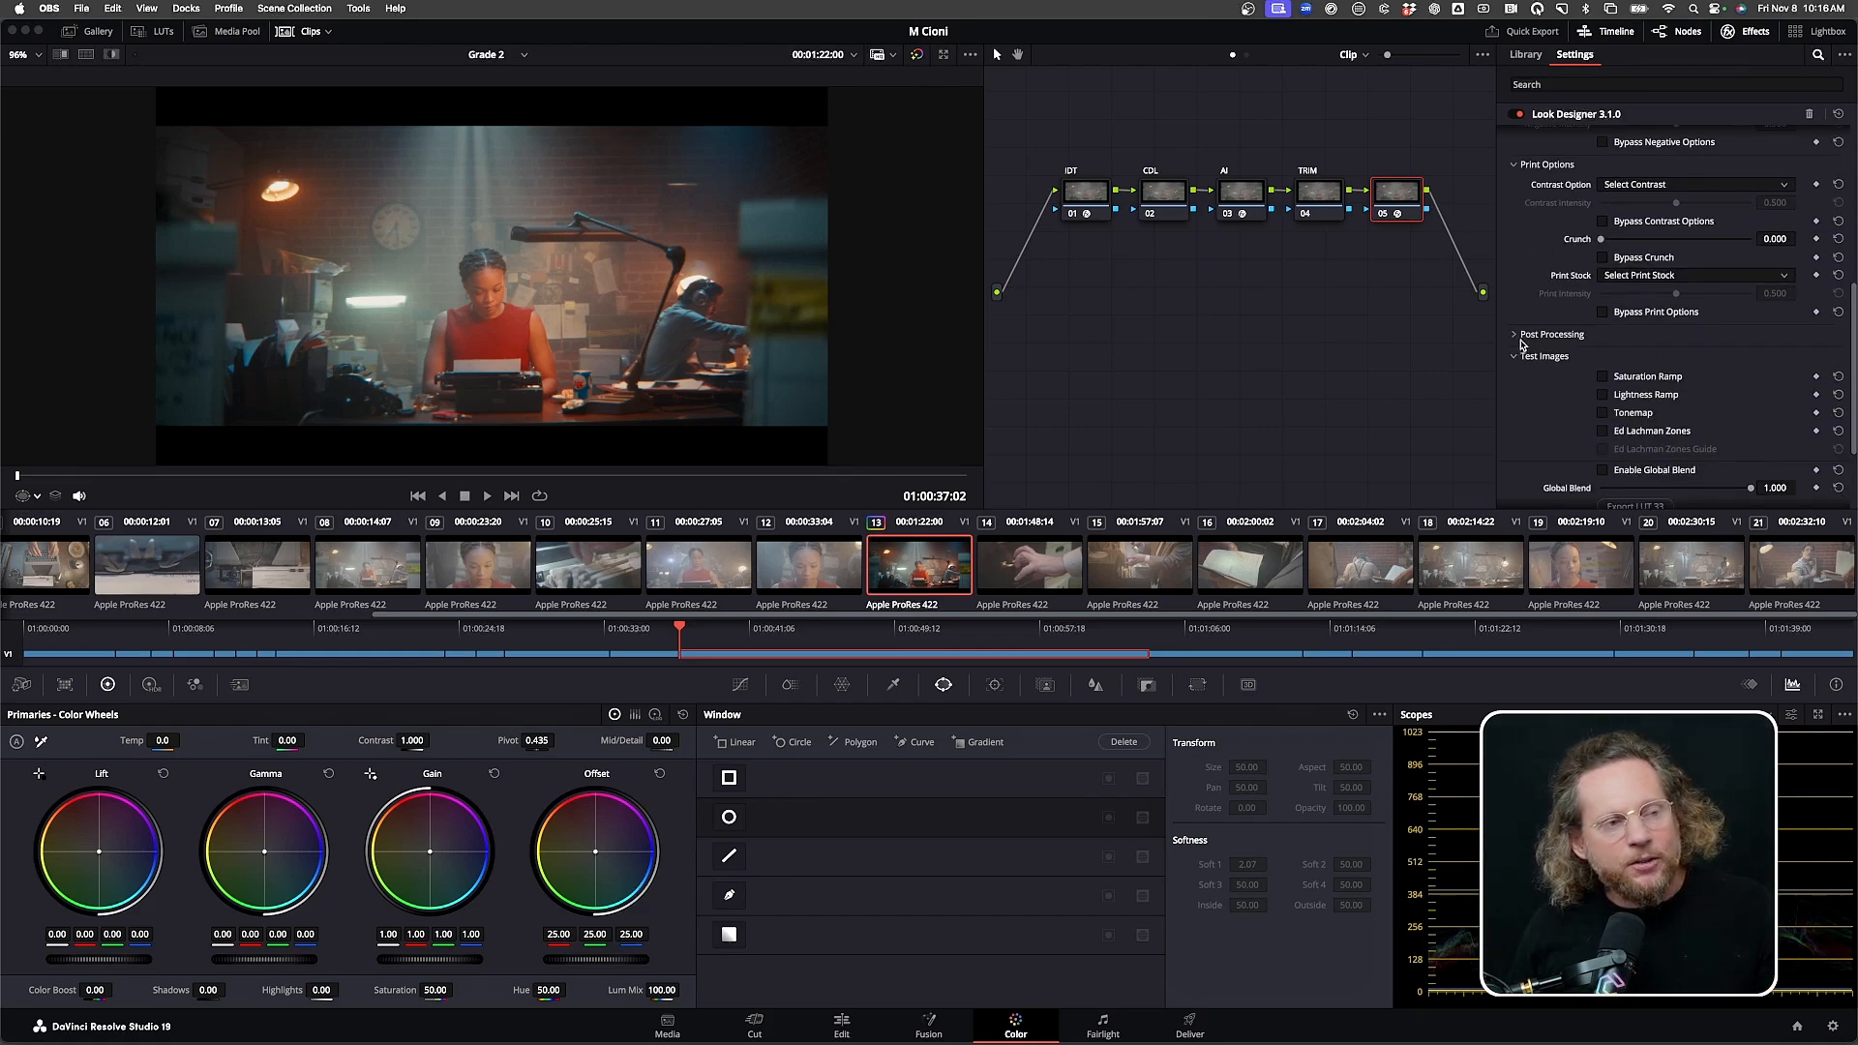
left_click(1516, 335)
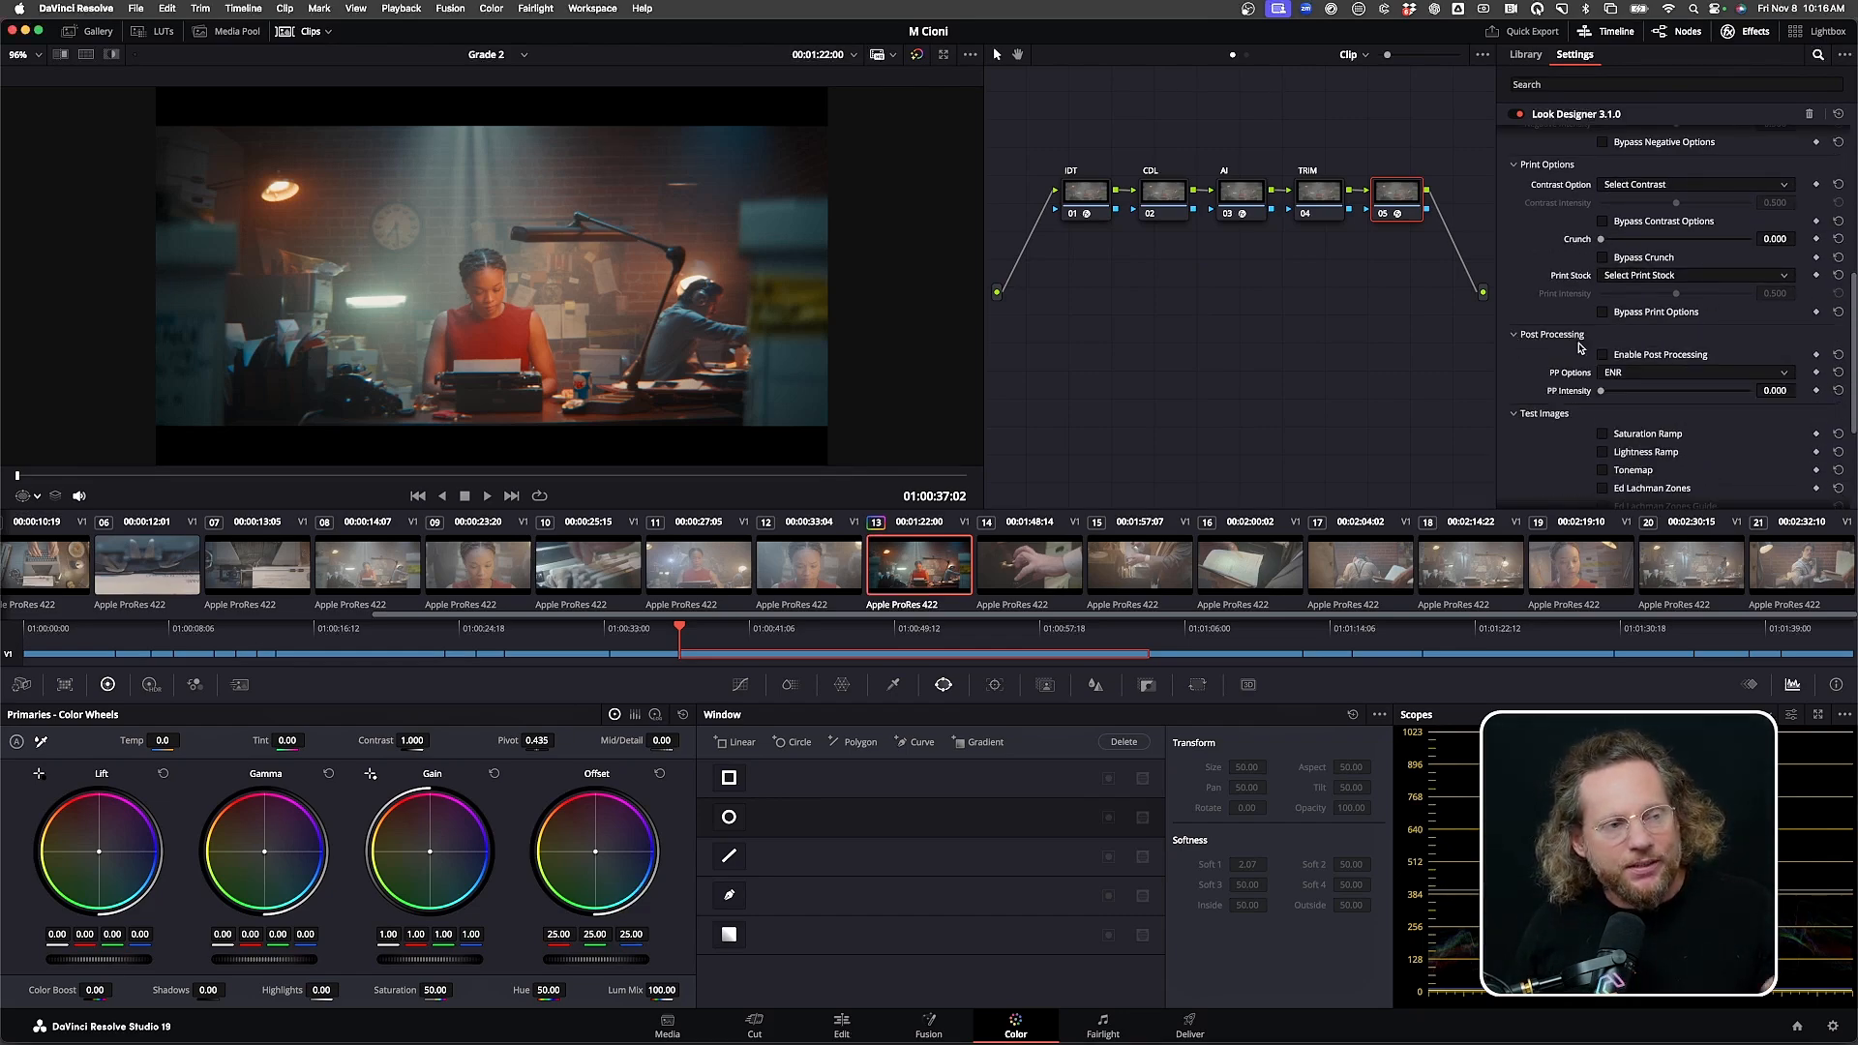
left_click(1614, 375)
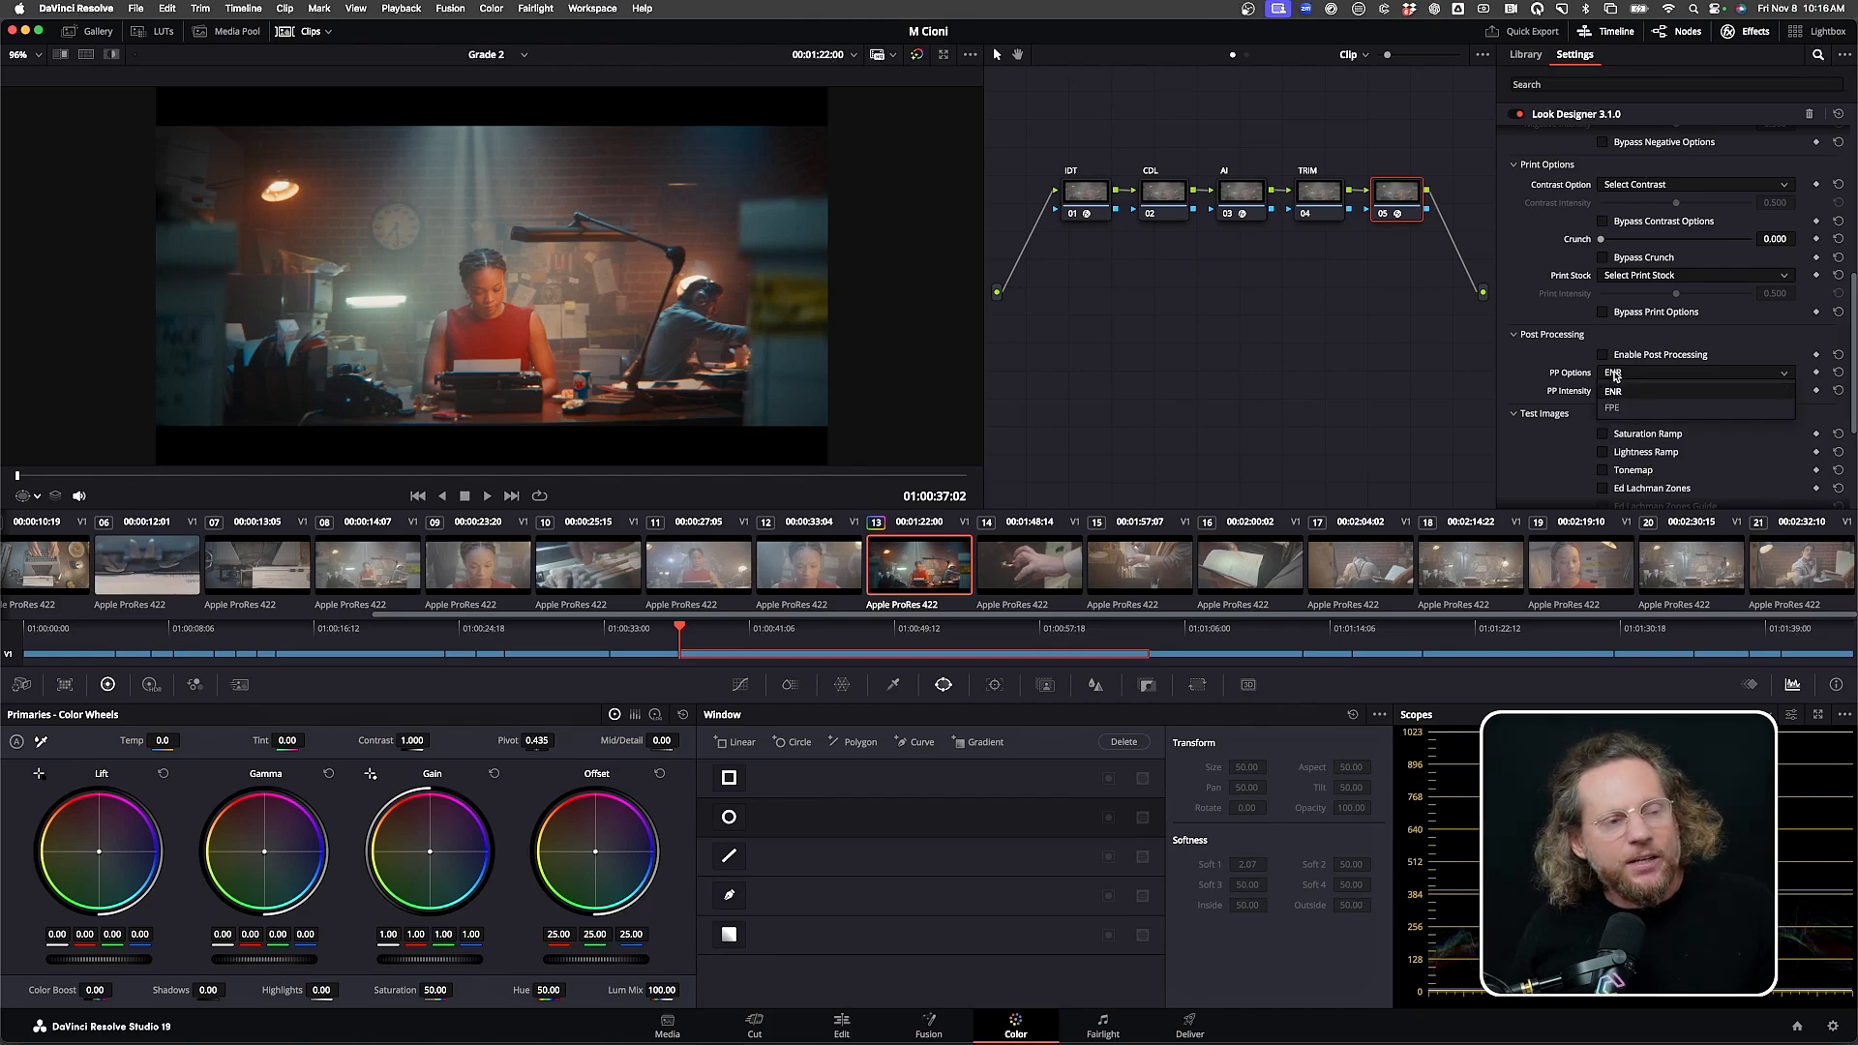
left_click(1623, 410)
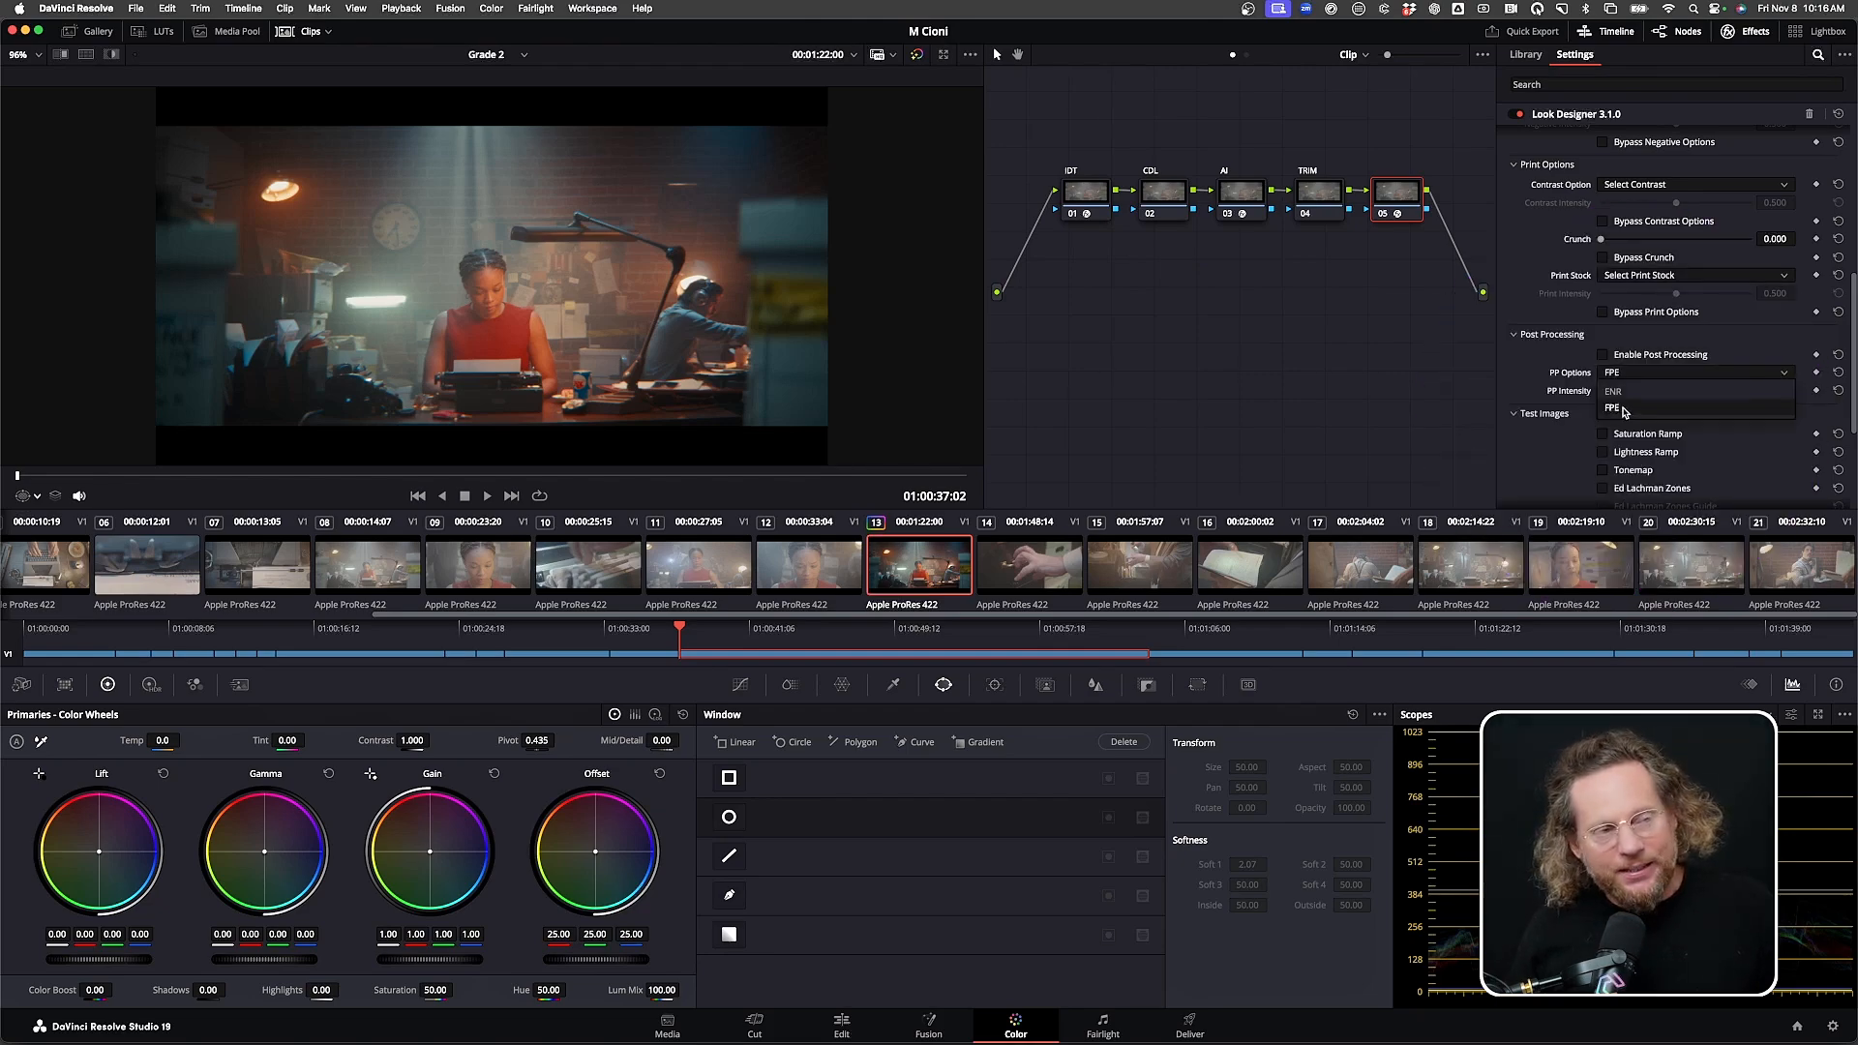
left_click(1604, 354)
left_click_drag(1601, 391, 1677, 392)
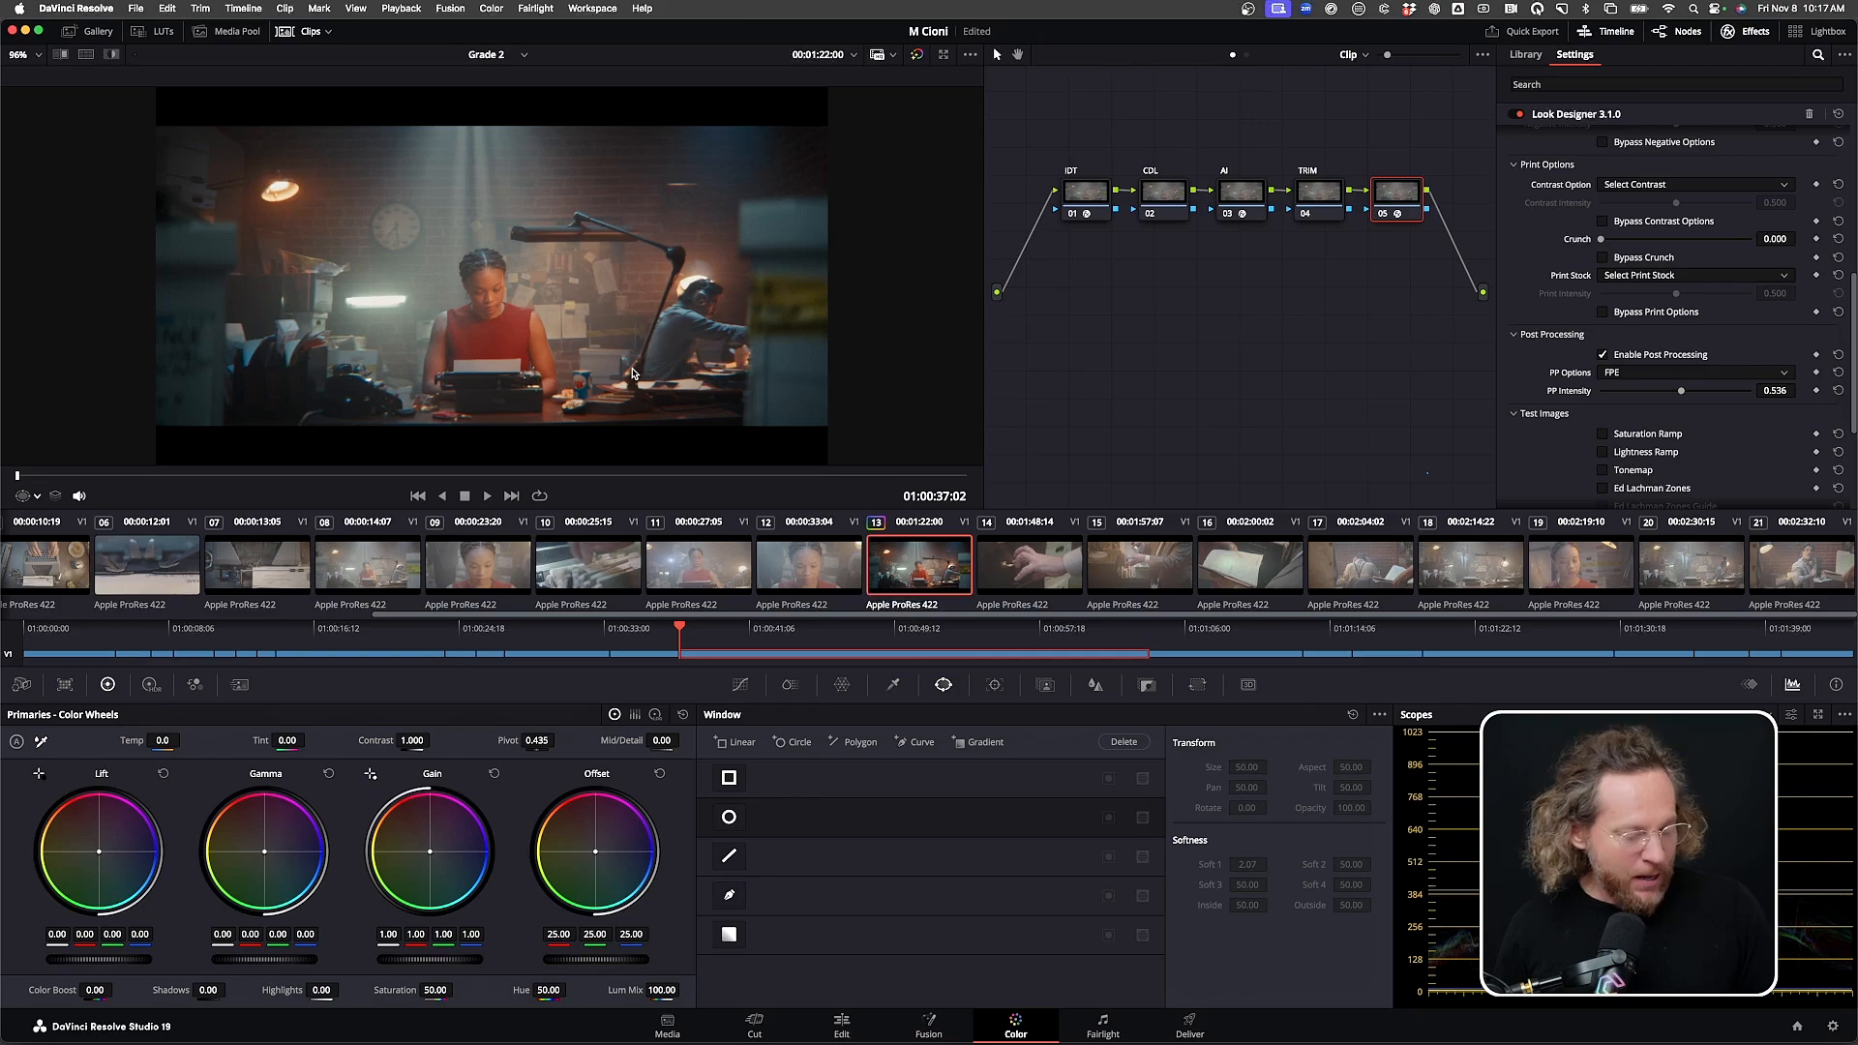
Enlarge the viewer and toggle Look Designer's post processing off and on to compare the image
key("alt+f")
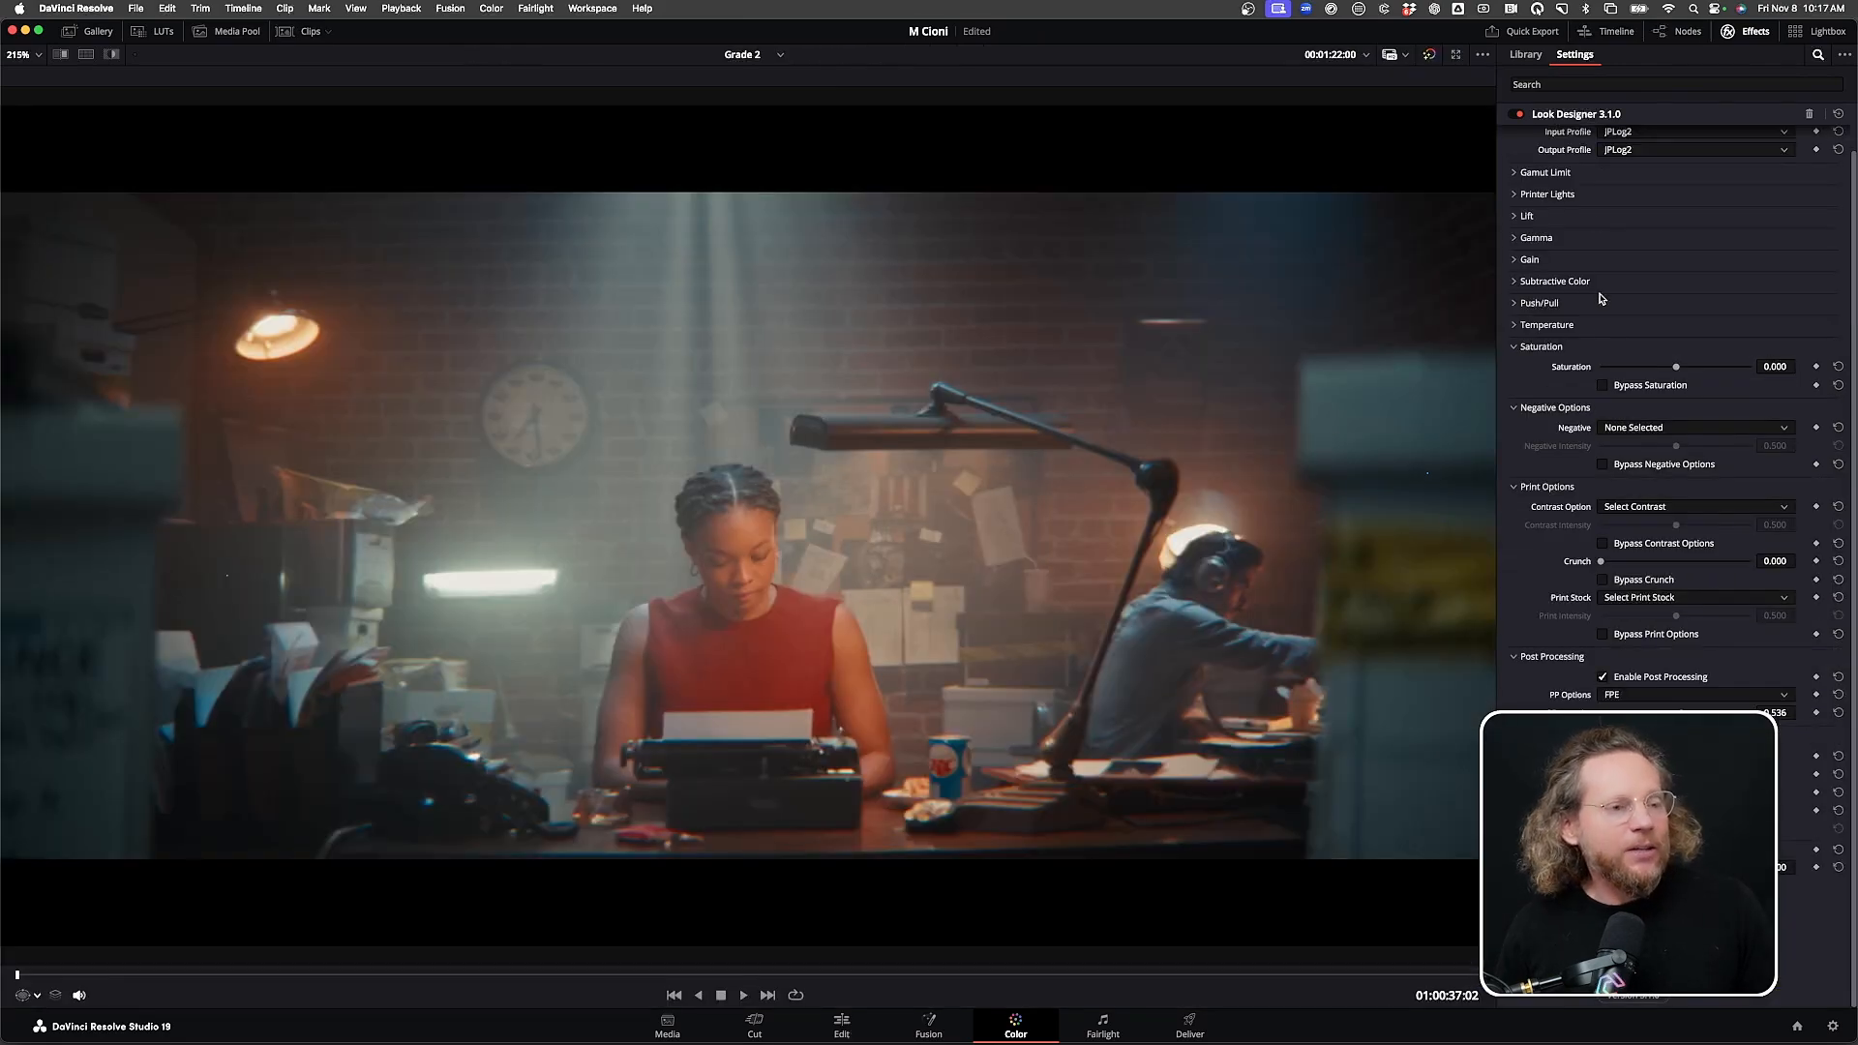
scroll(1597, 329, "up", 1)
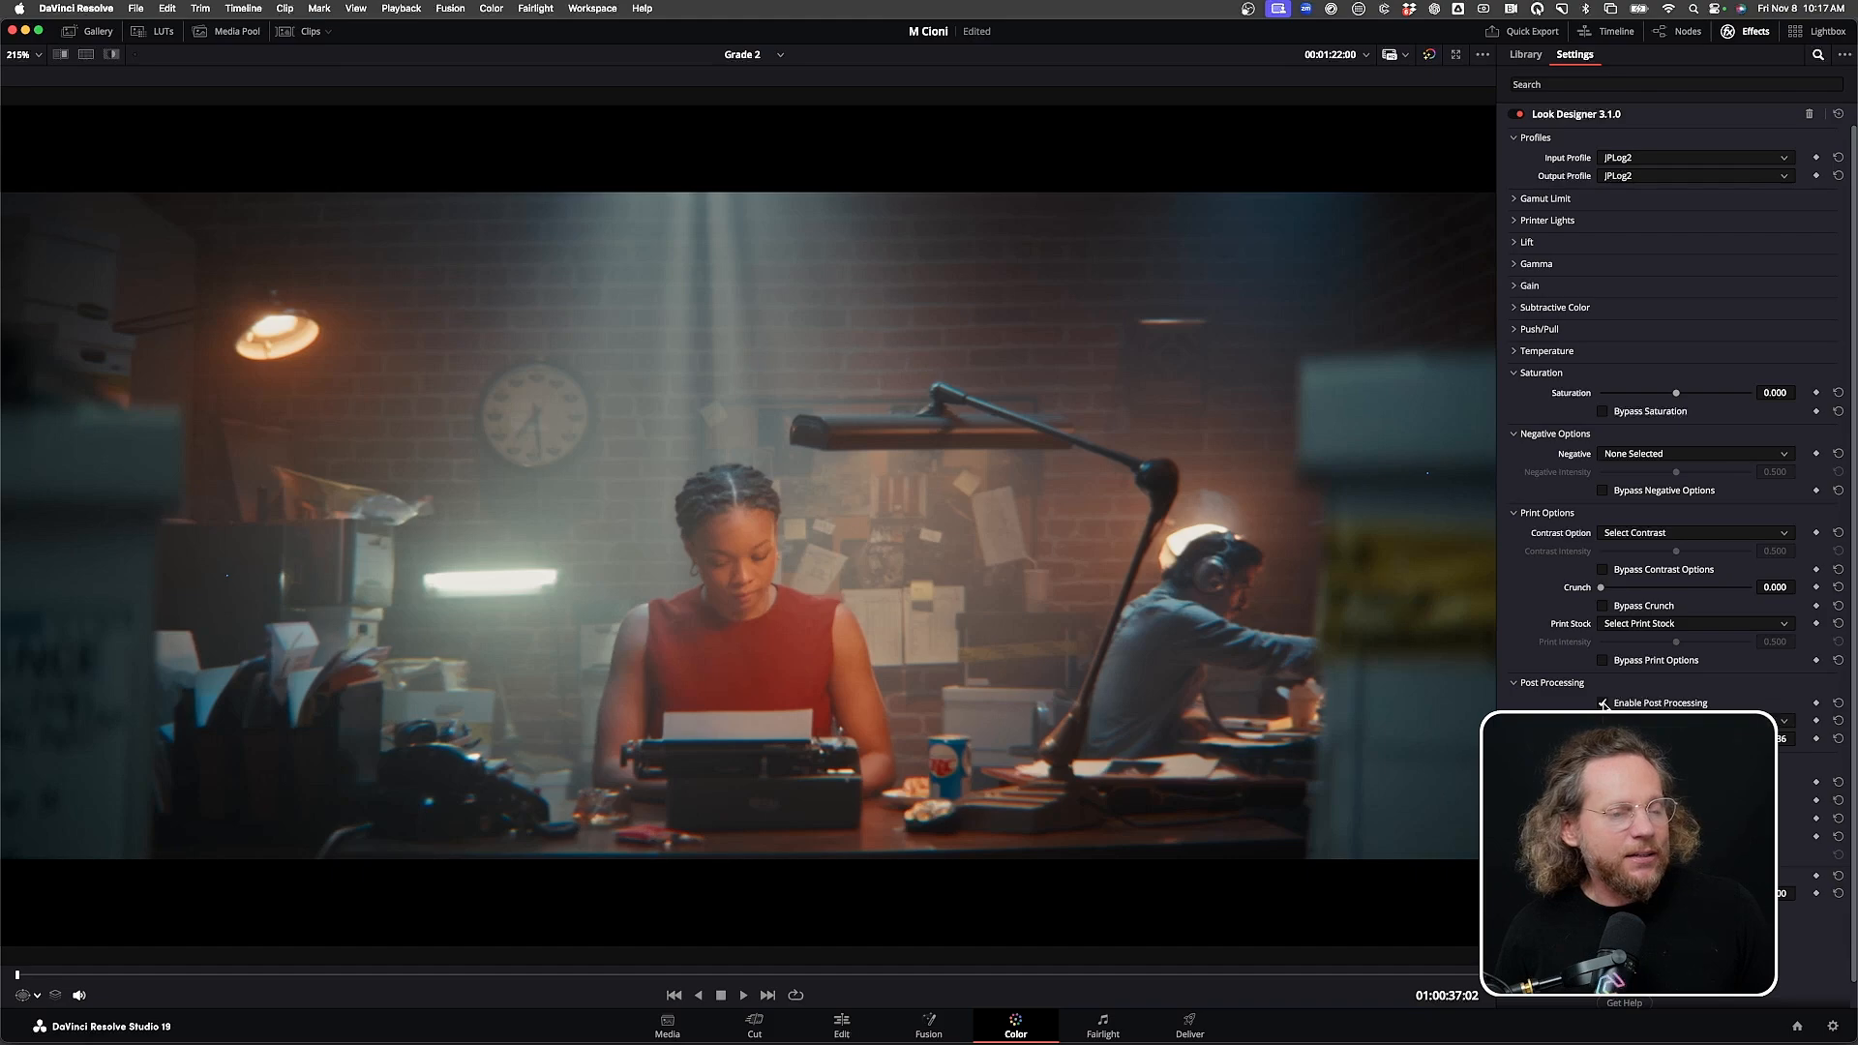
left_click(1602, 703)
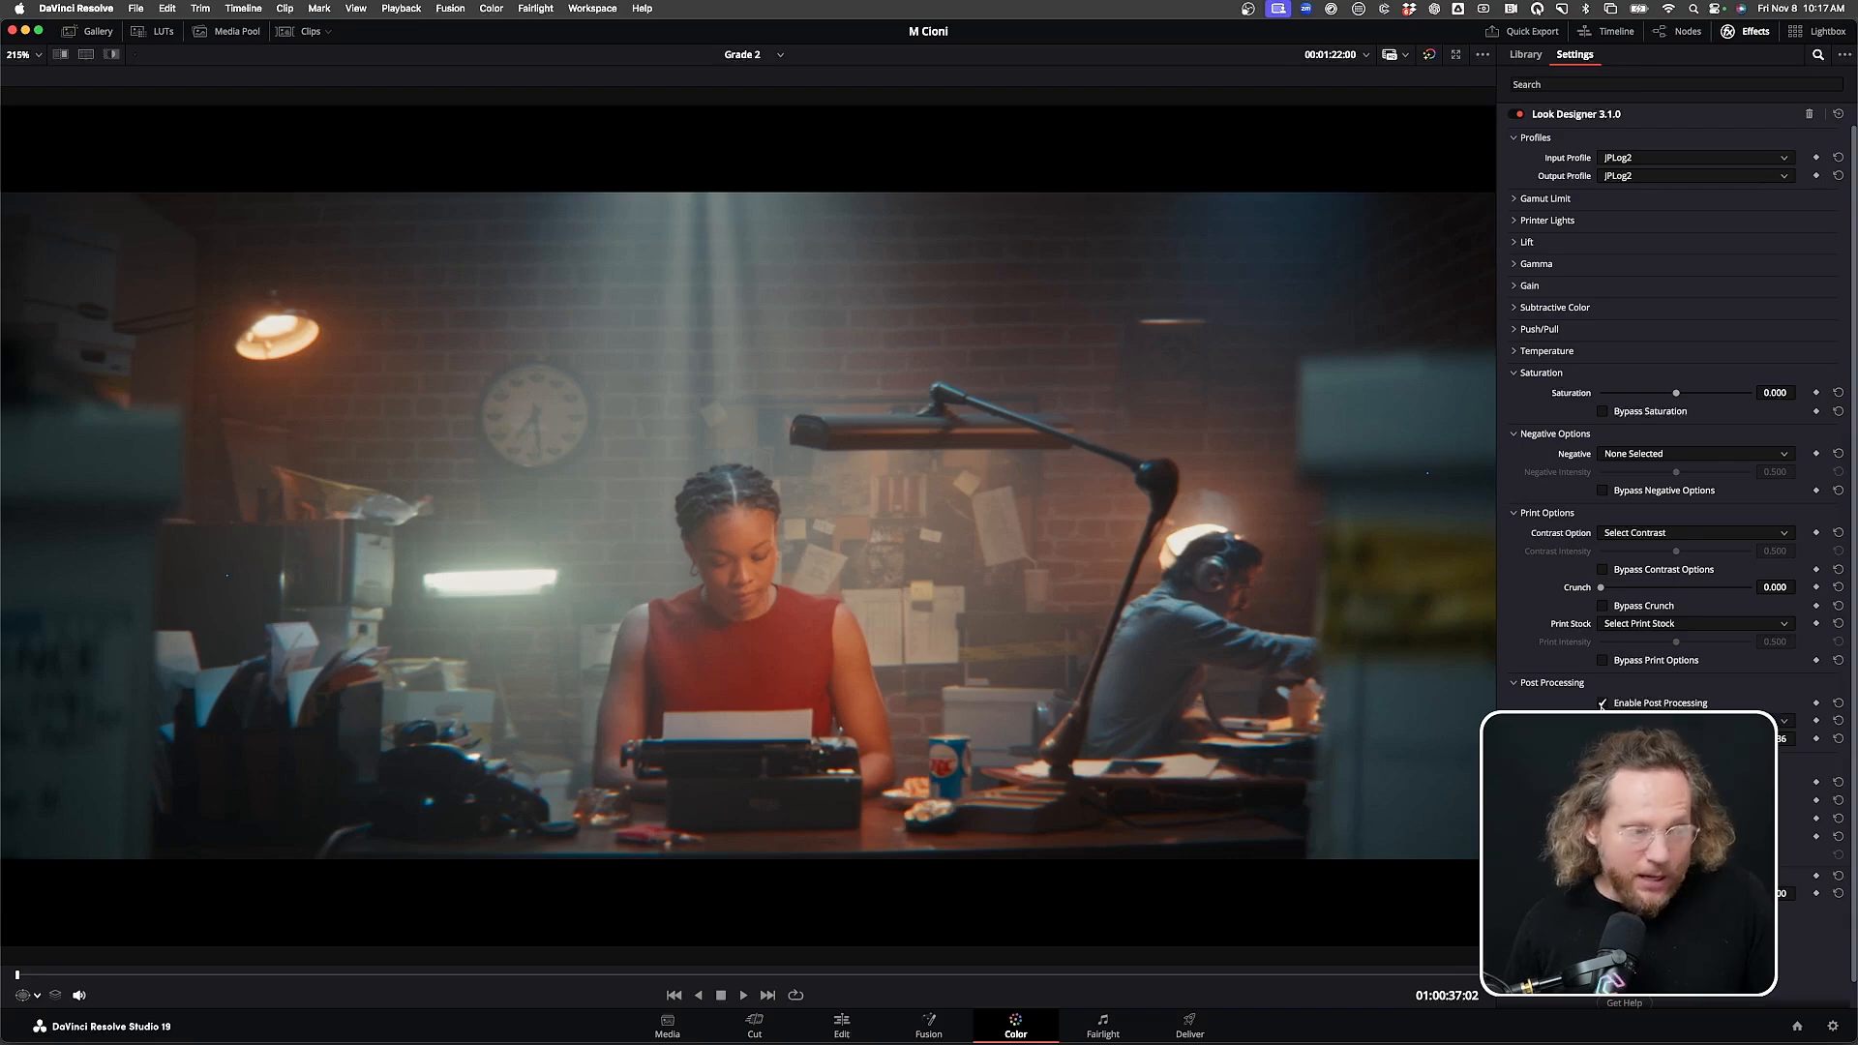
Choose the Kodak 5219 Vision3 500T negative stock in Look Designer, then bypass the negative options
key("alt+f")
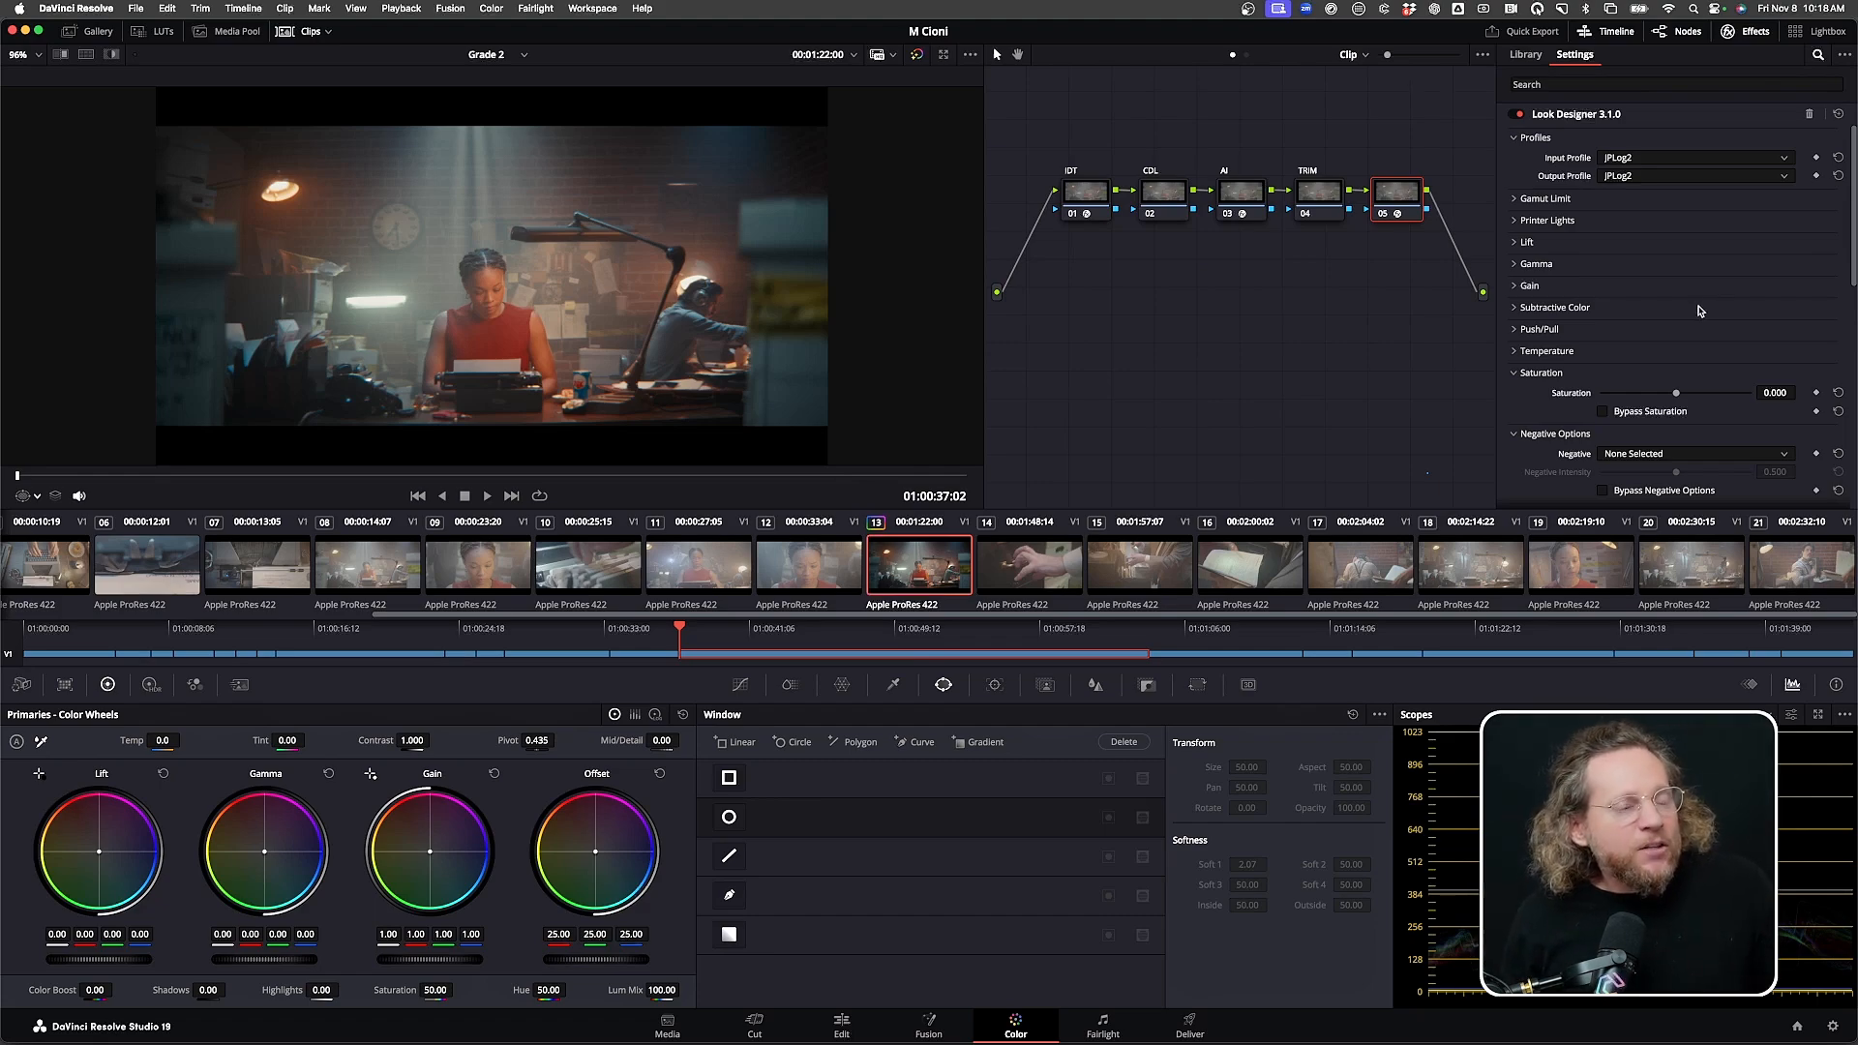
scroll(1700, 327, "down", 3)
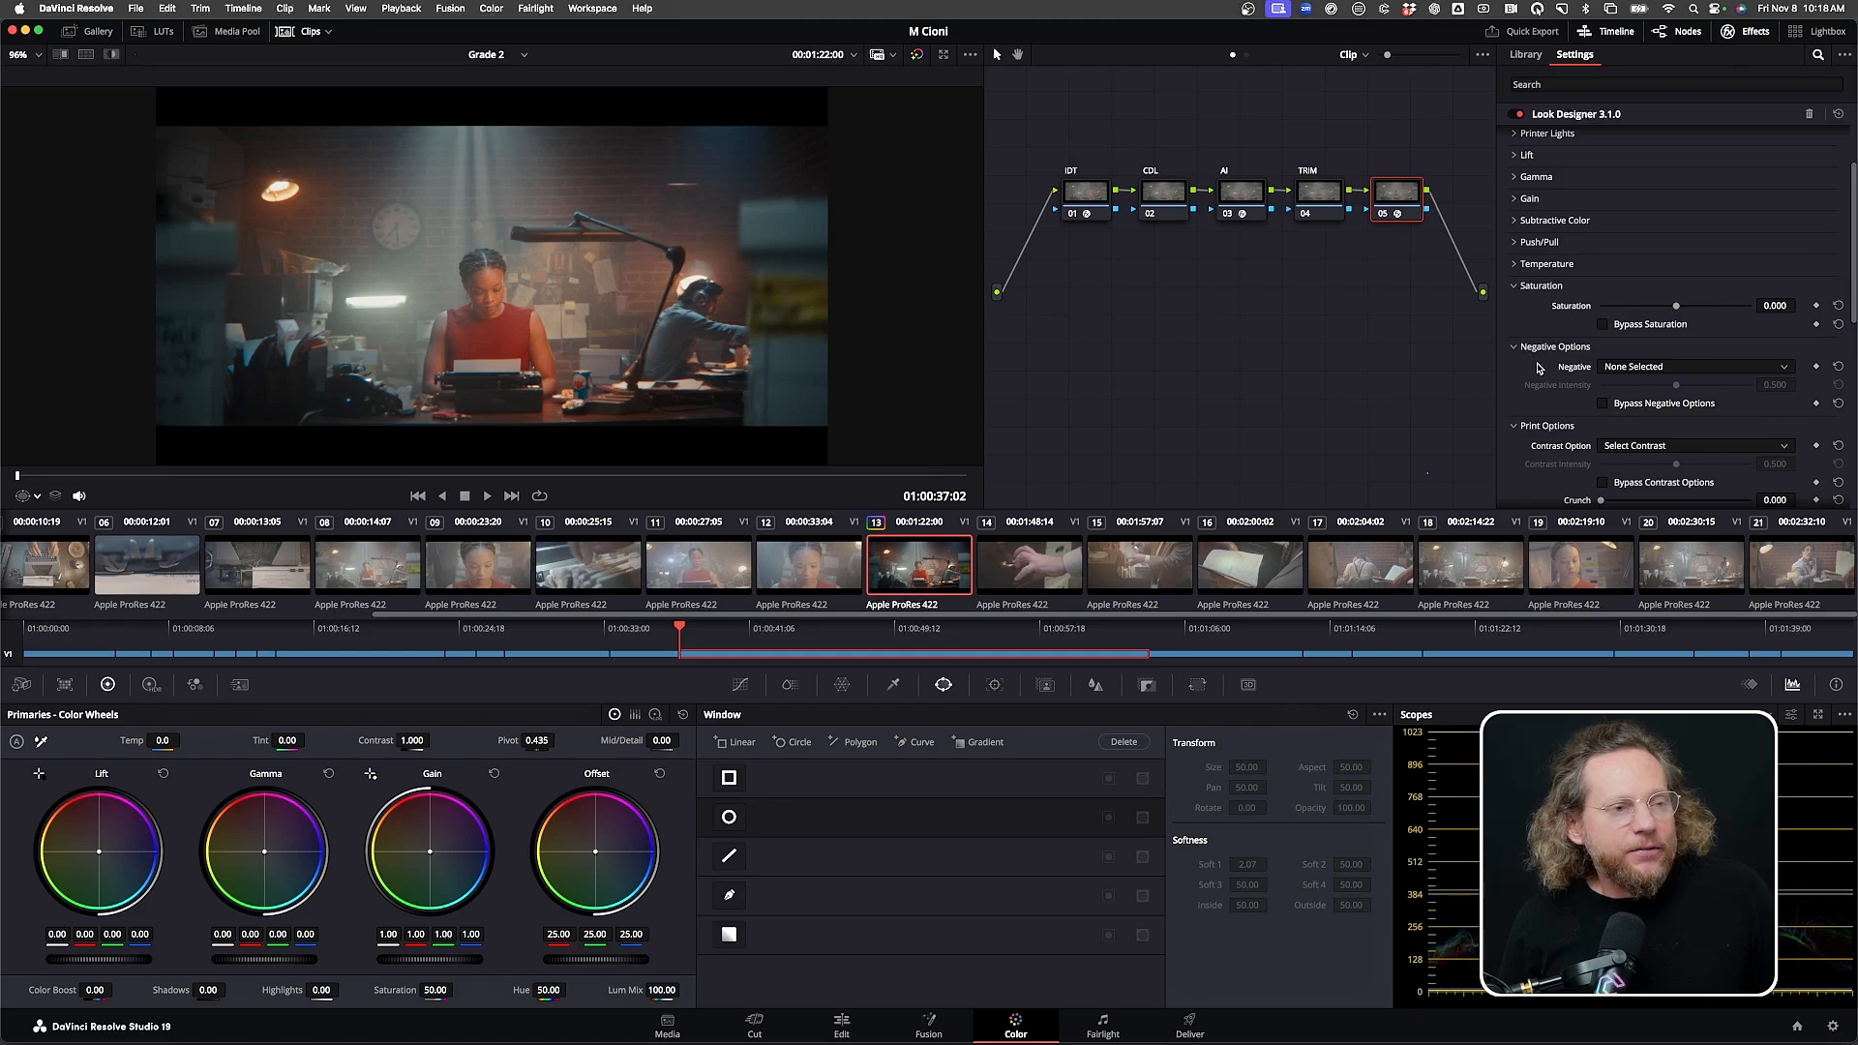
left_click(1669, 367)
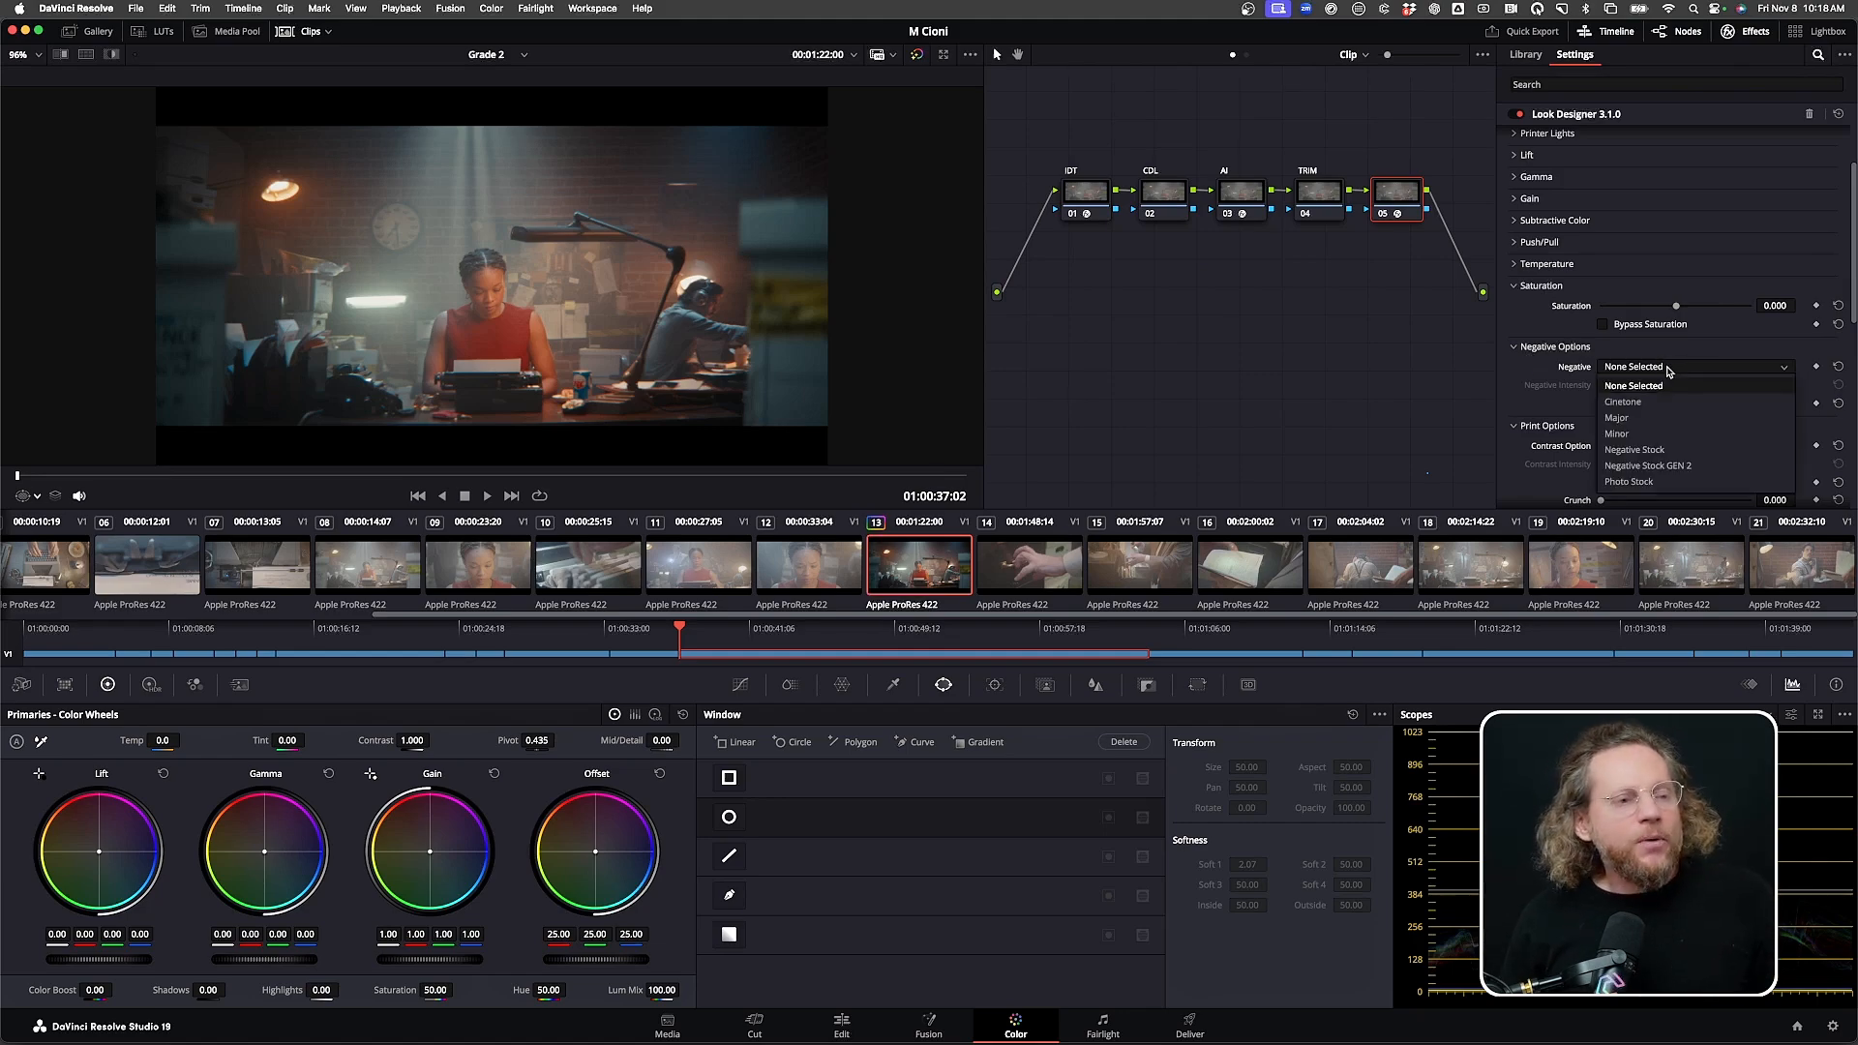
left_click(1677, 449)
left_click(1664, 386)
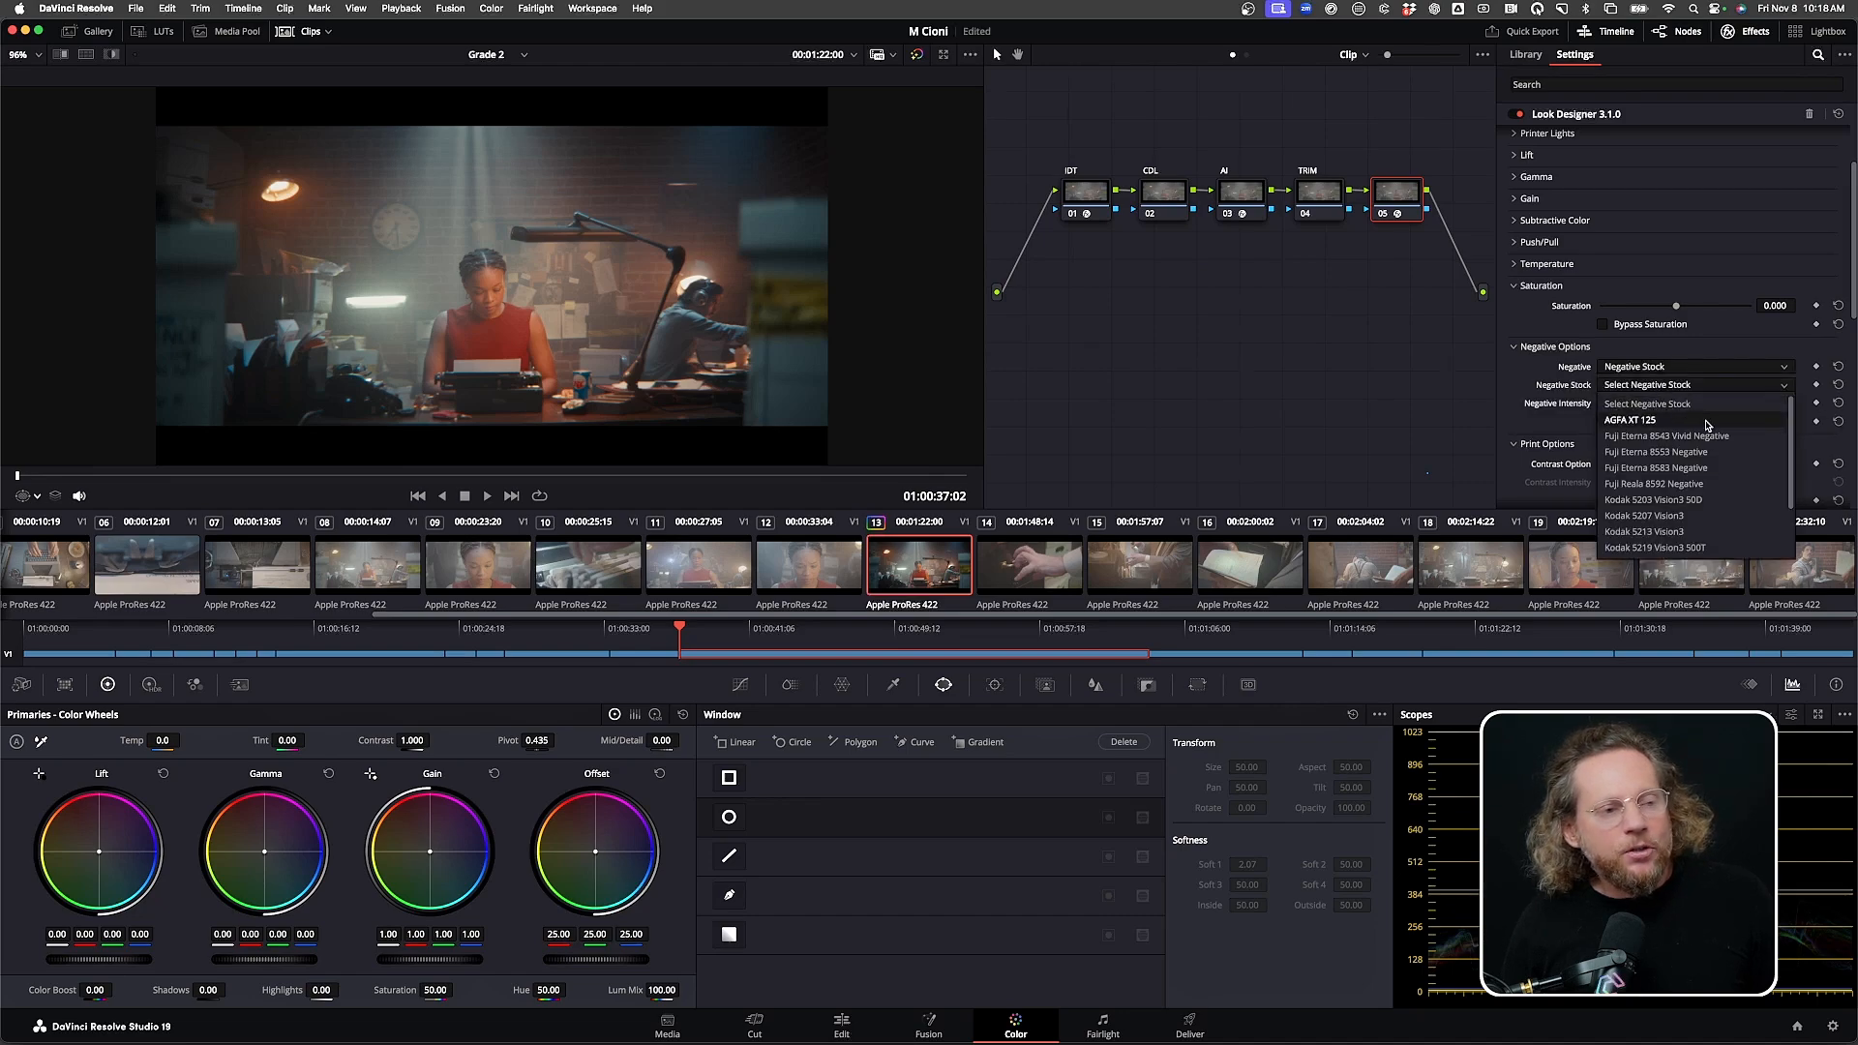
left_click(1696, 550)
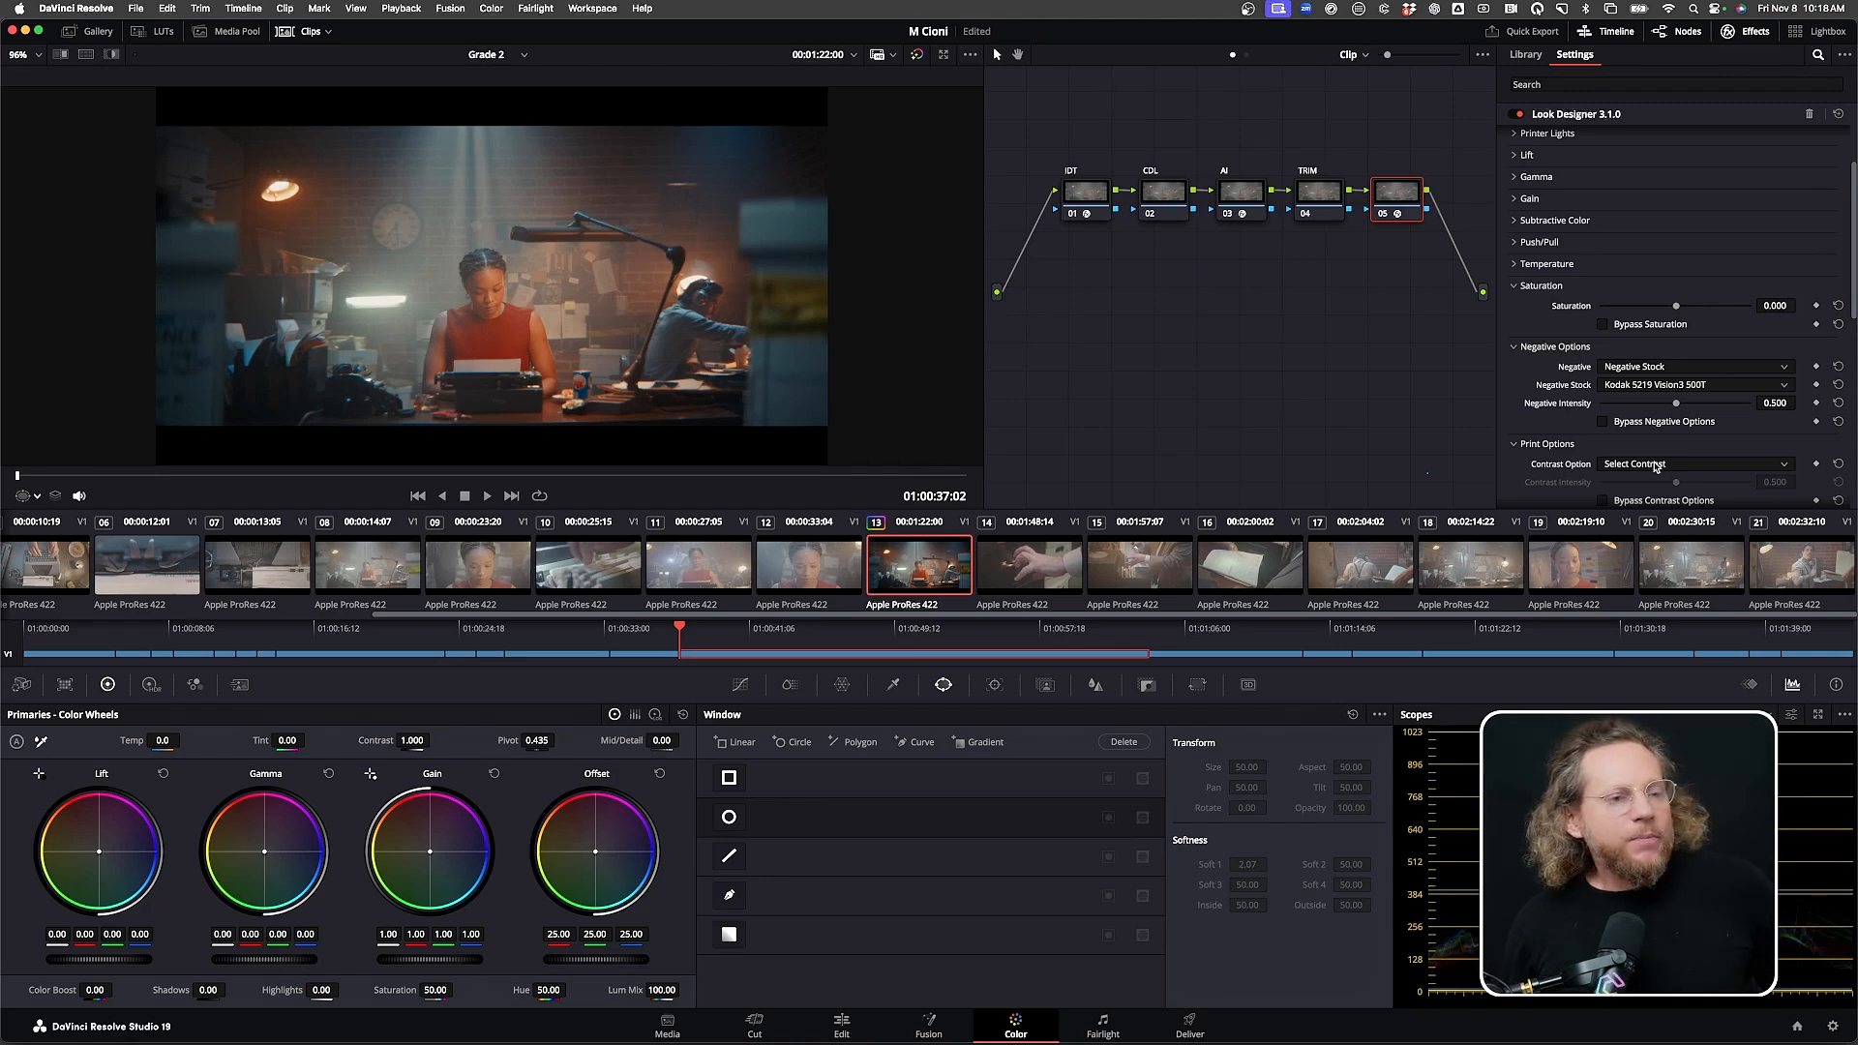
left_click(1604, 423)
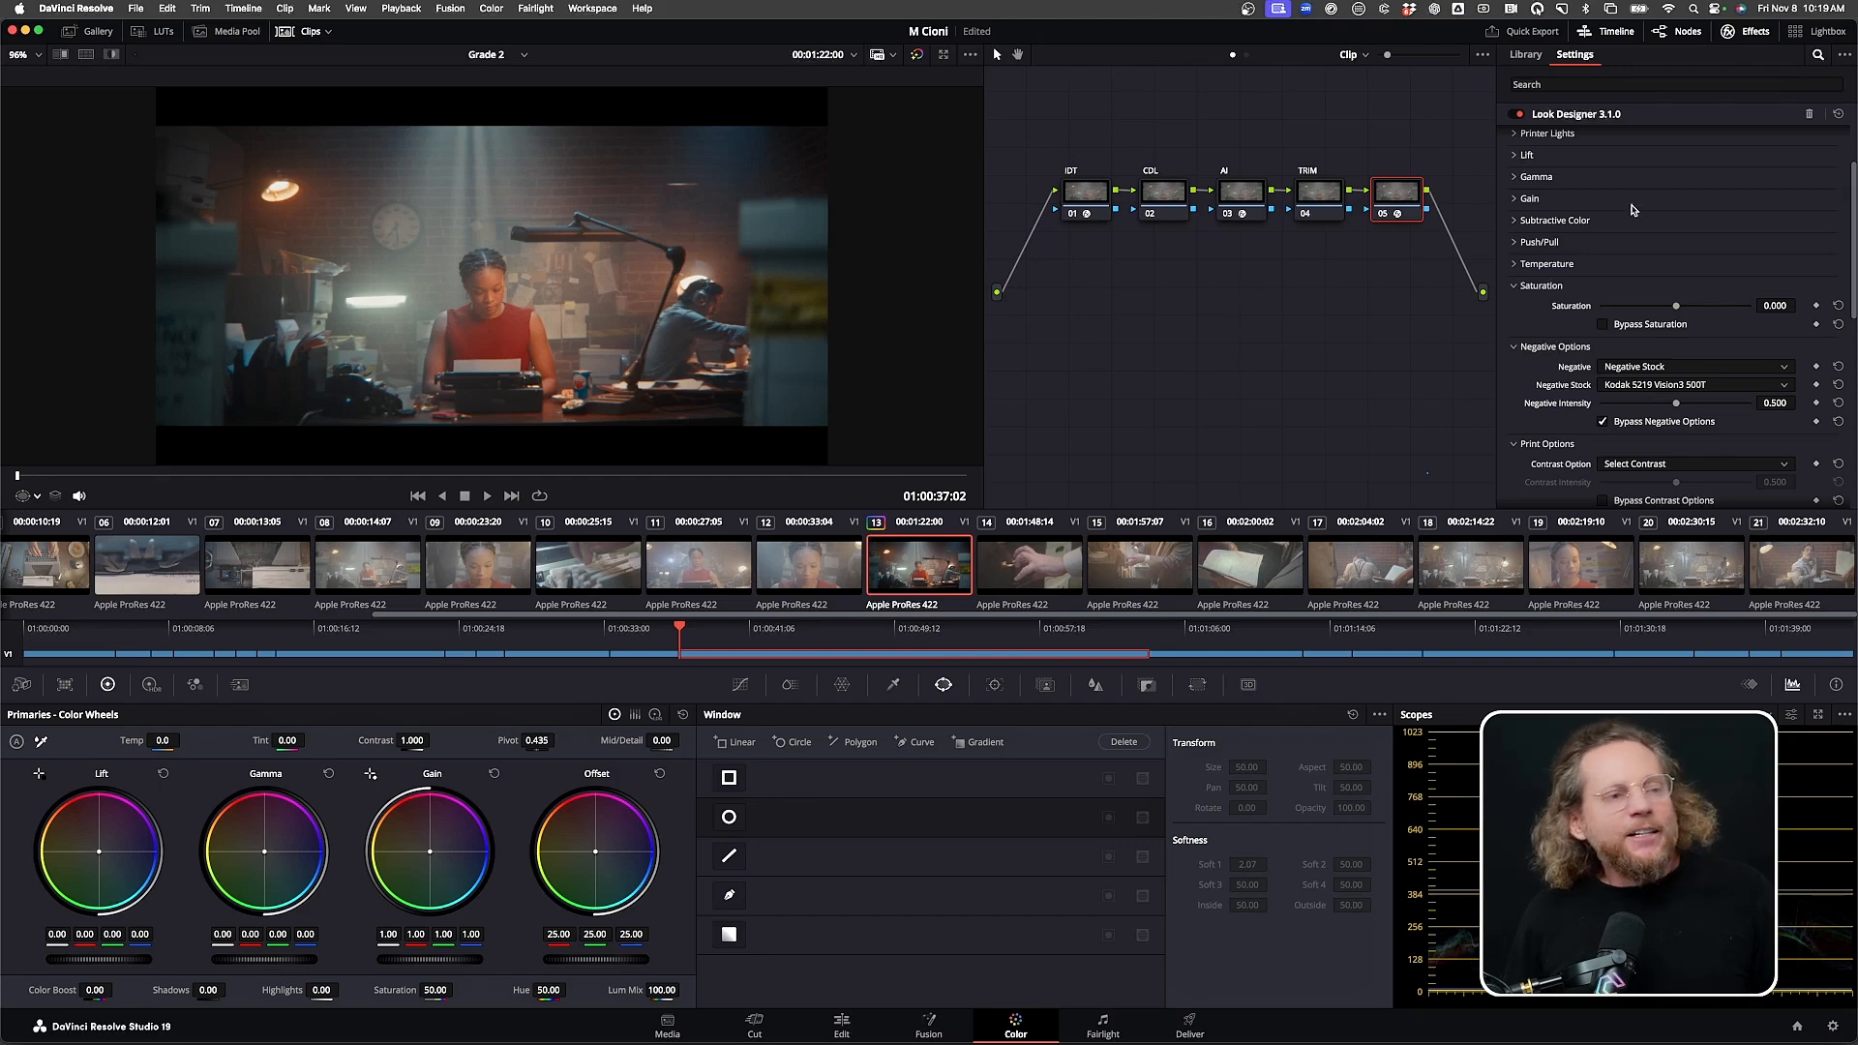
Set Look Designer's subtractive color to C 1.012 and M 1.002, checking the change with the CMY bypass
left_click(1513, 222)
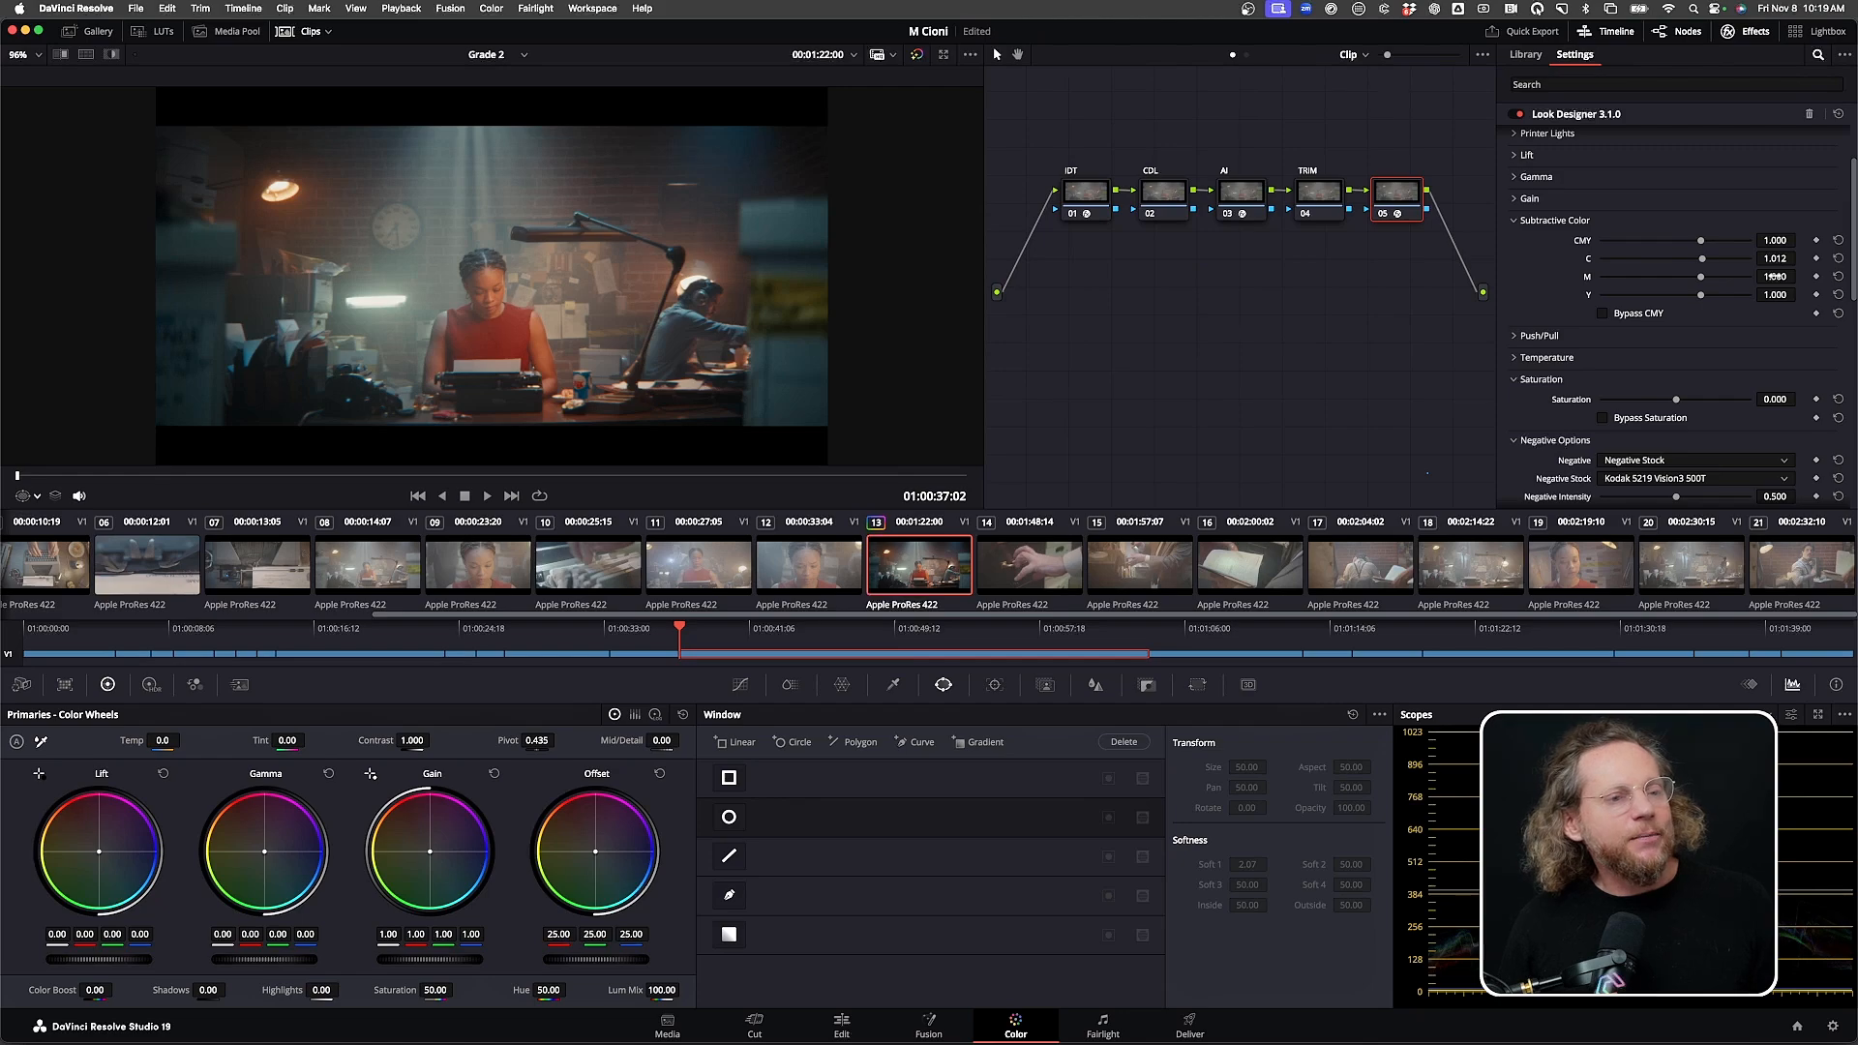
left_click_drag(1800, 278, 1801, 276)
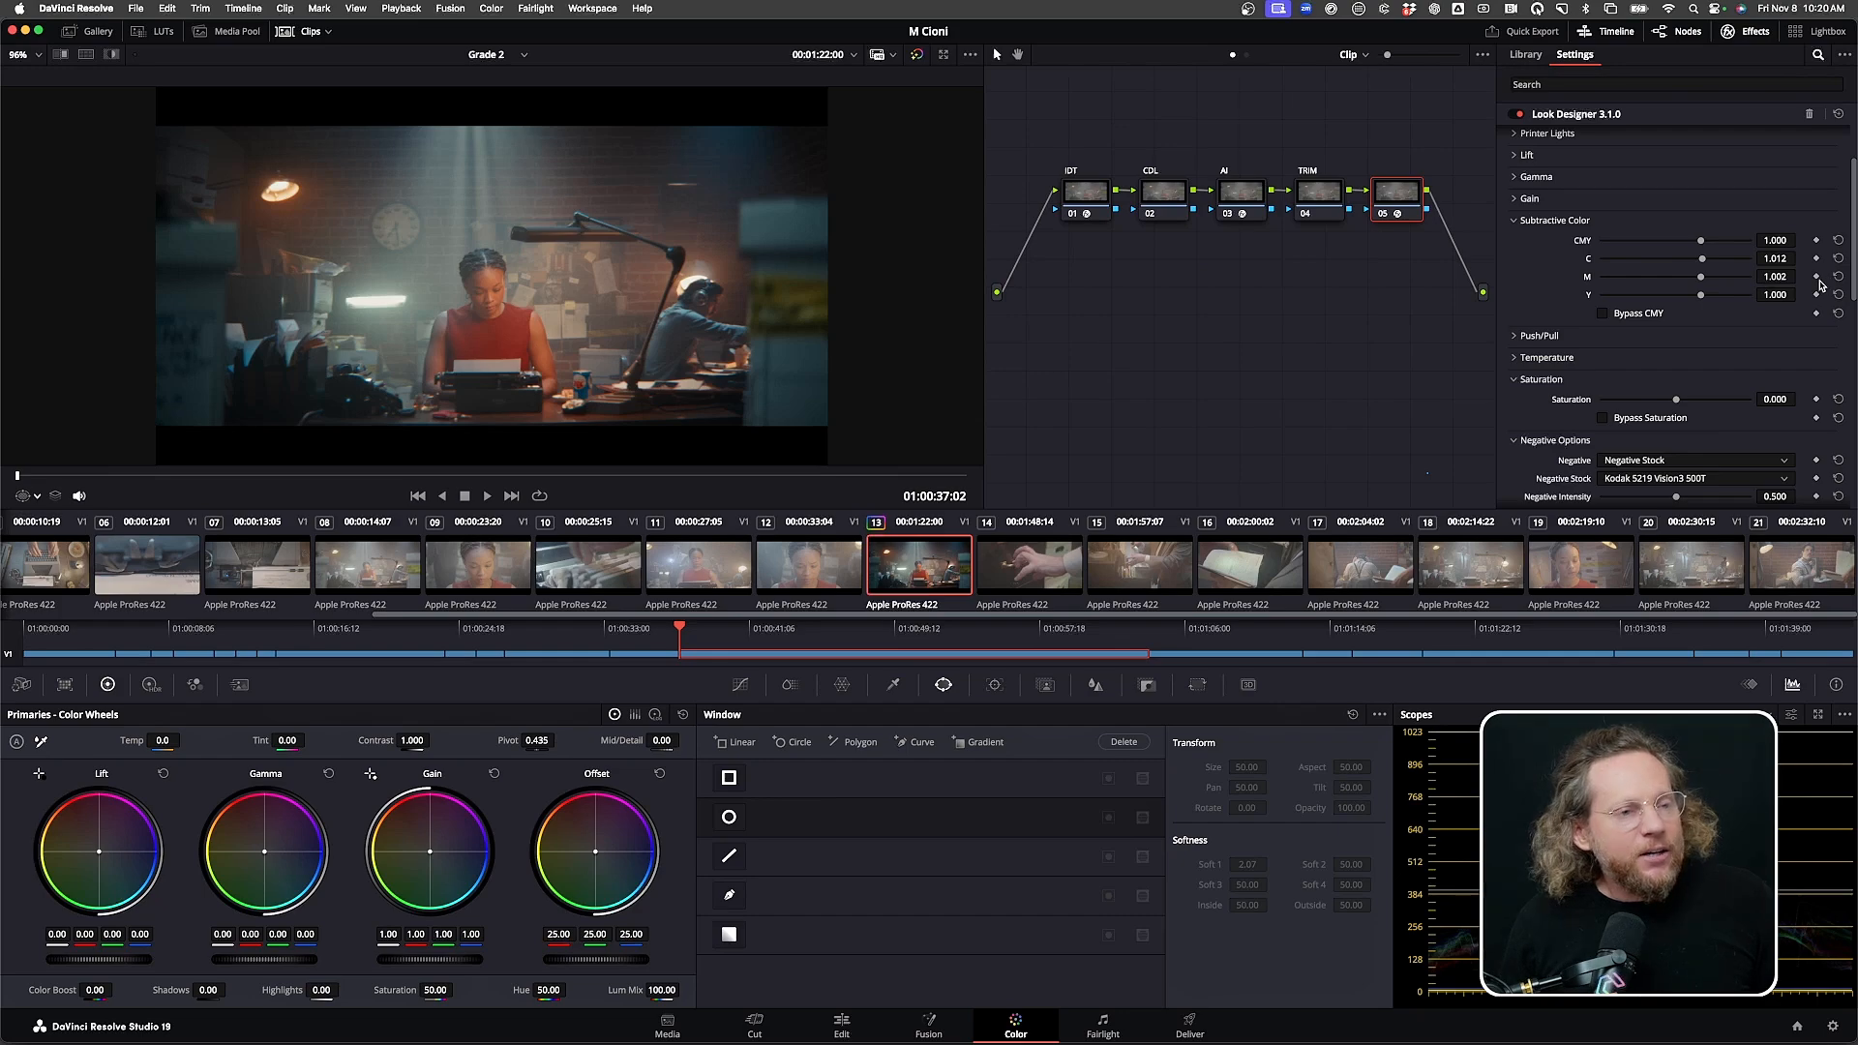
left_click(1602, 314)
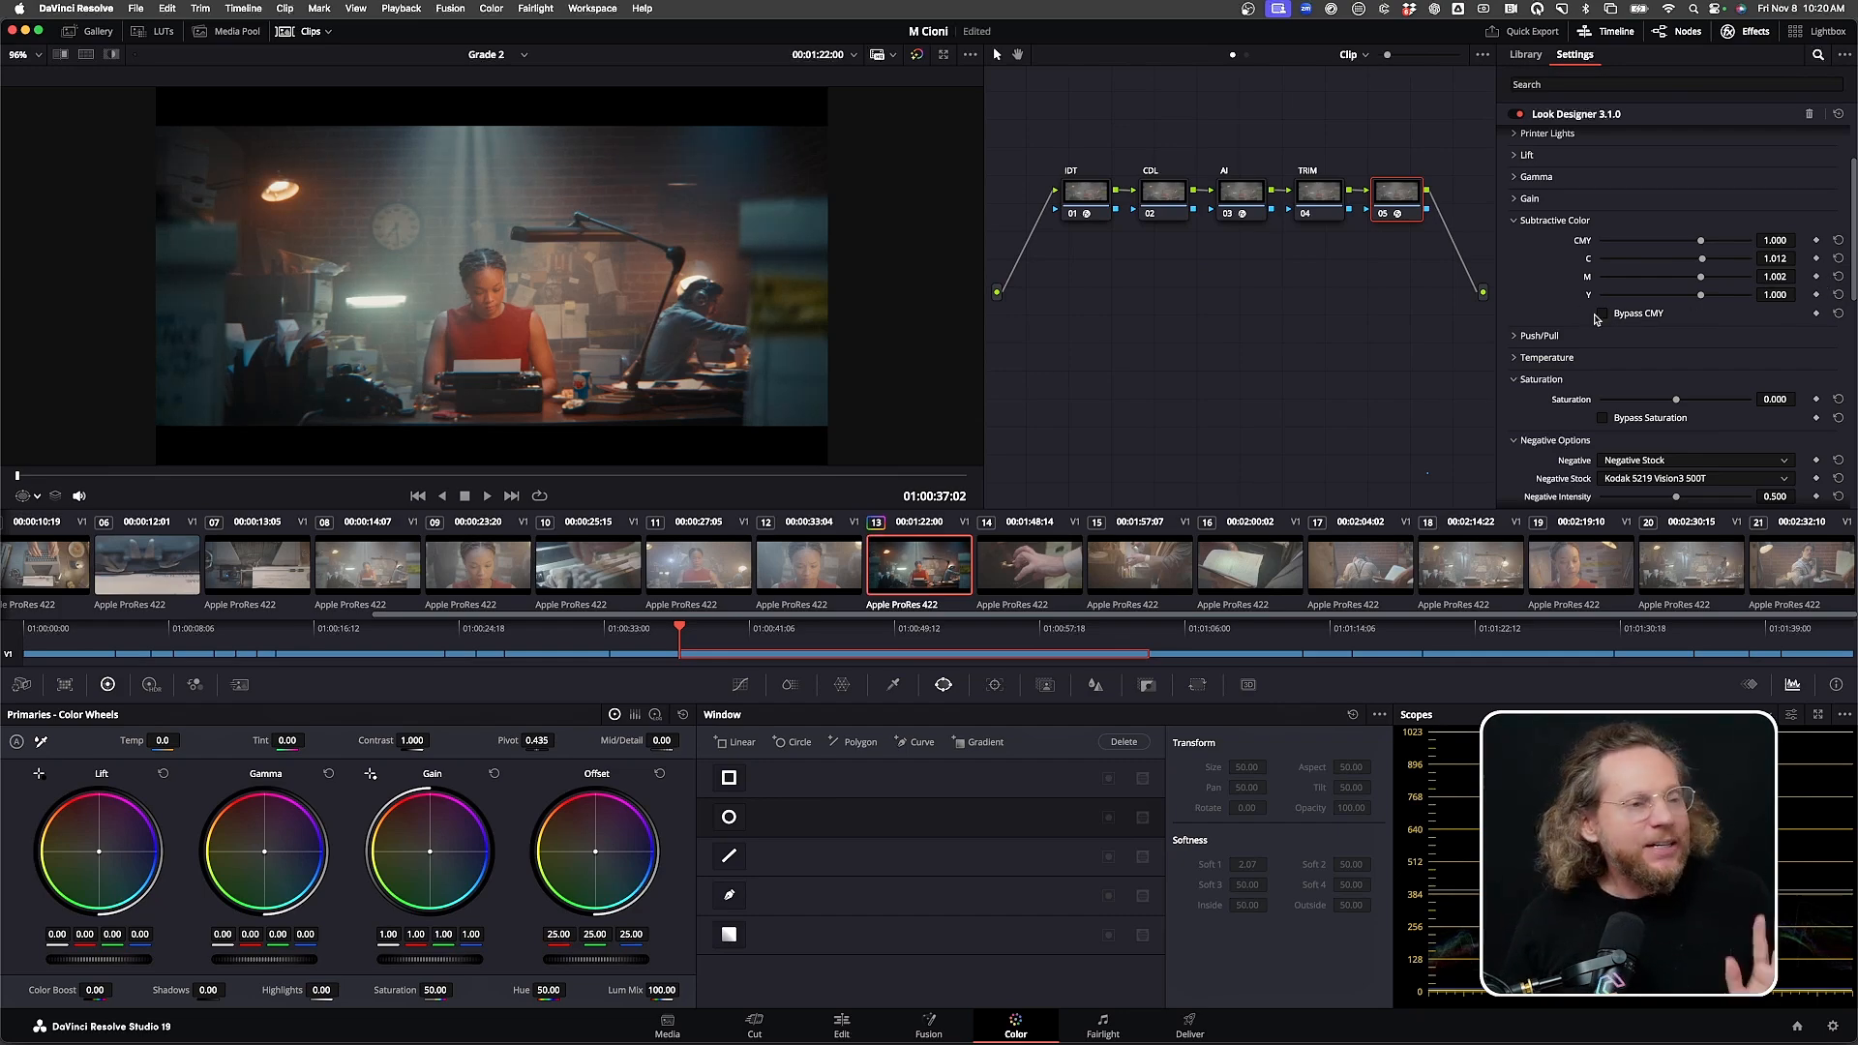
Toggle the Look Designer node and effect off and on in the enlarged viewer to compare the image
left_click(1381, 214)
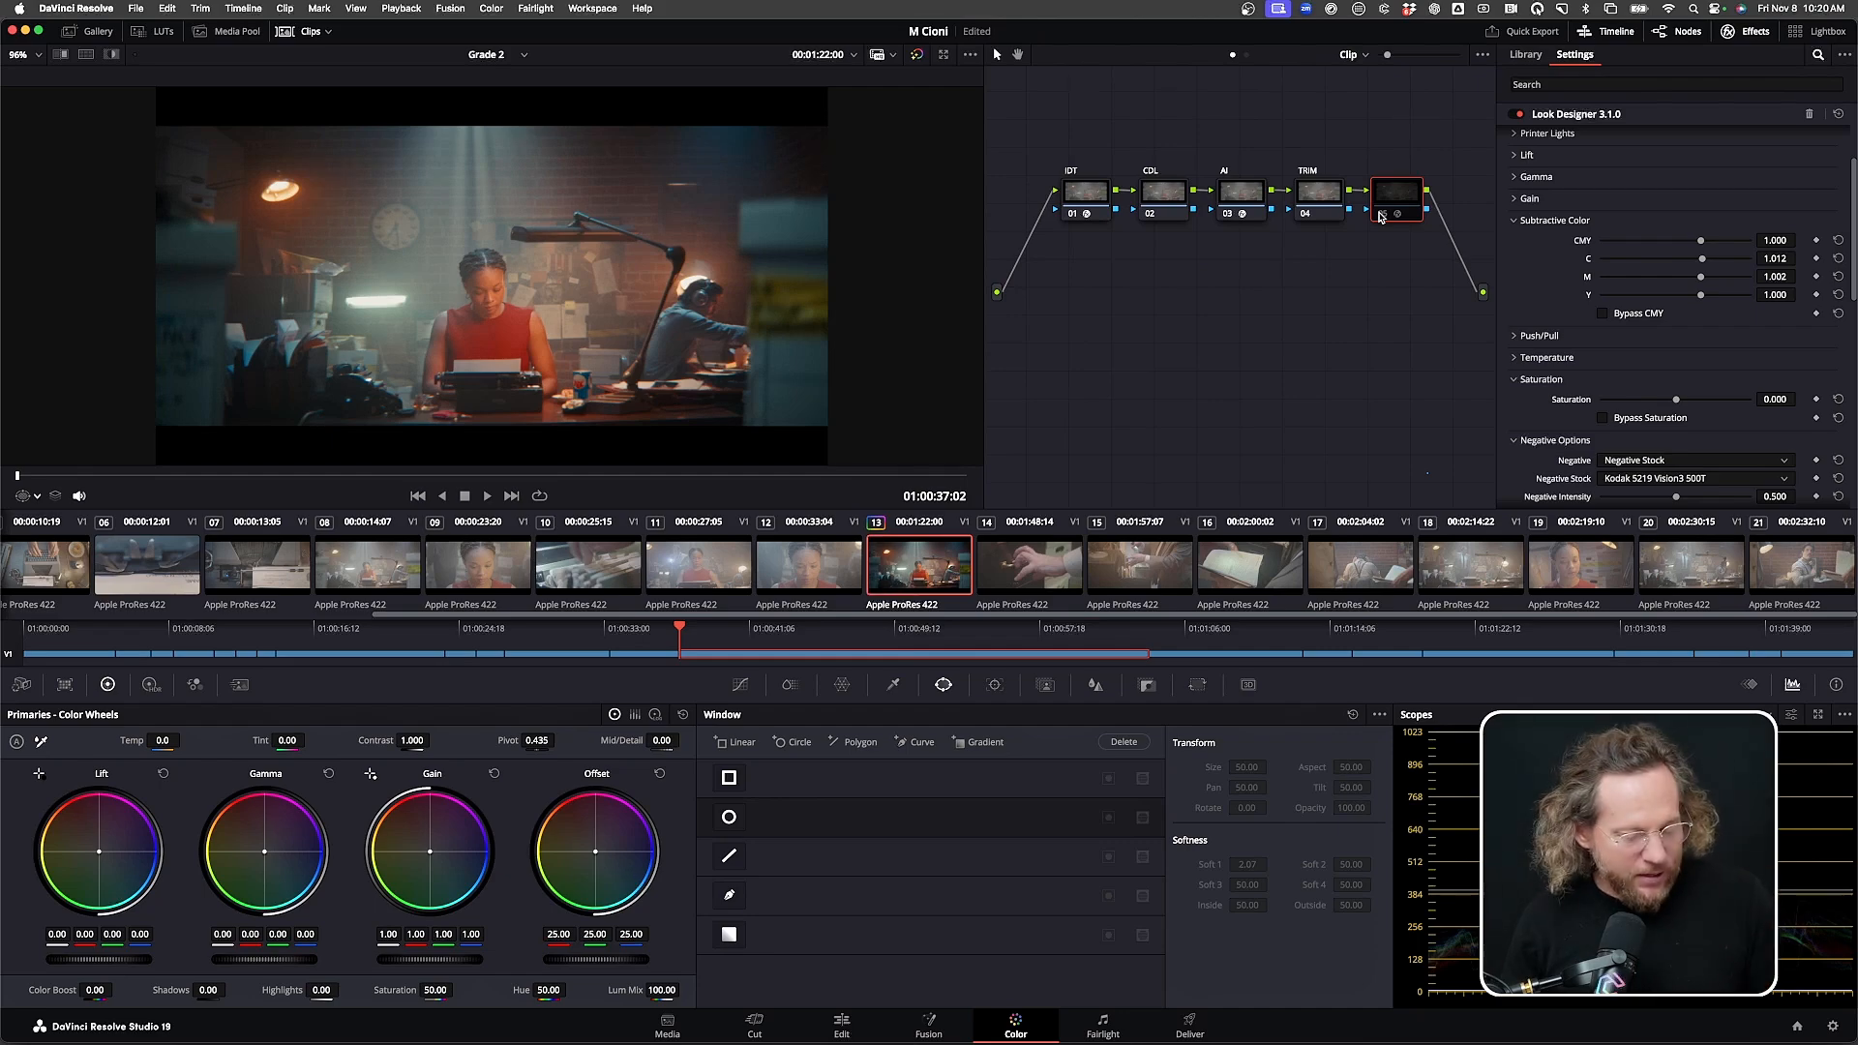
key("alt+f")
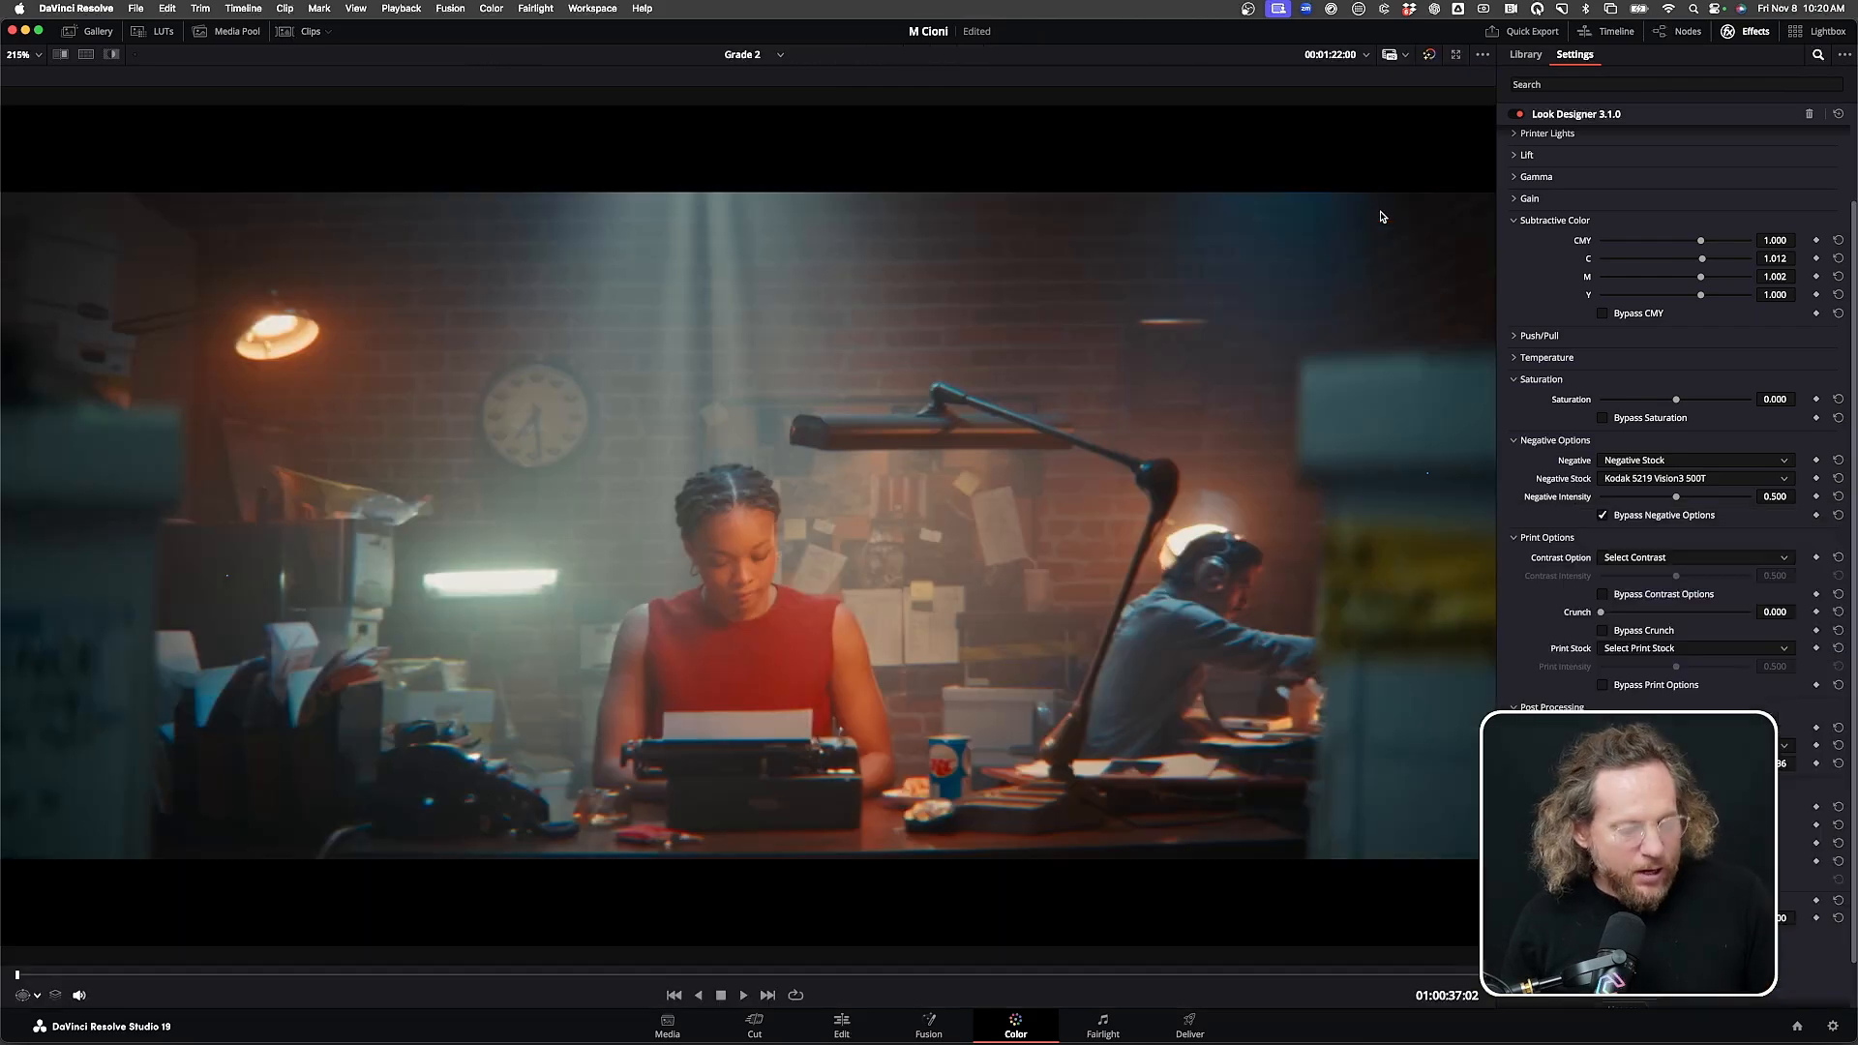
left_click(1520, 114)
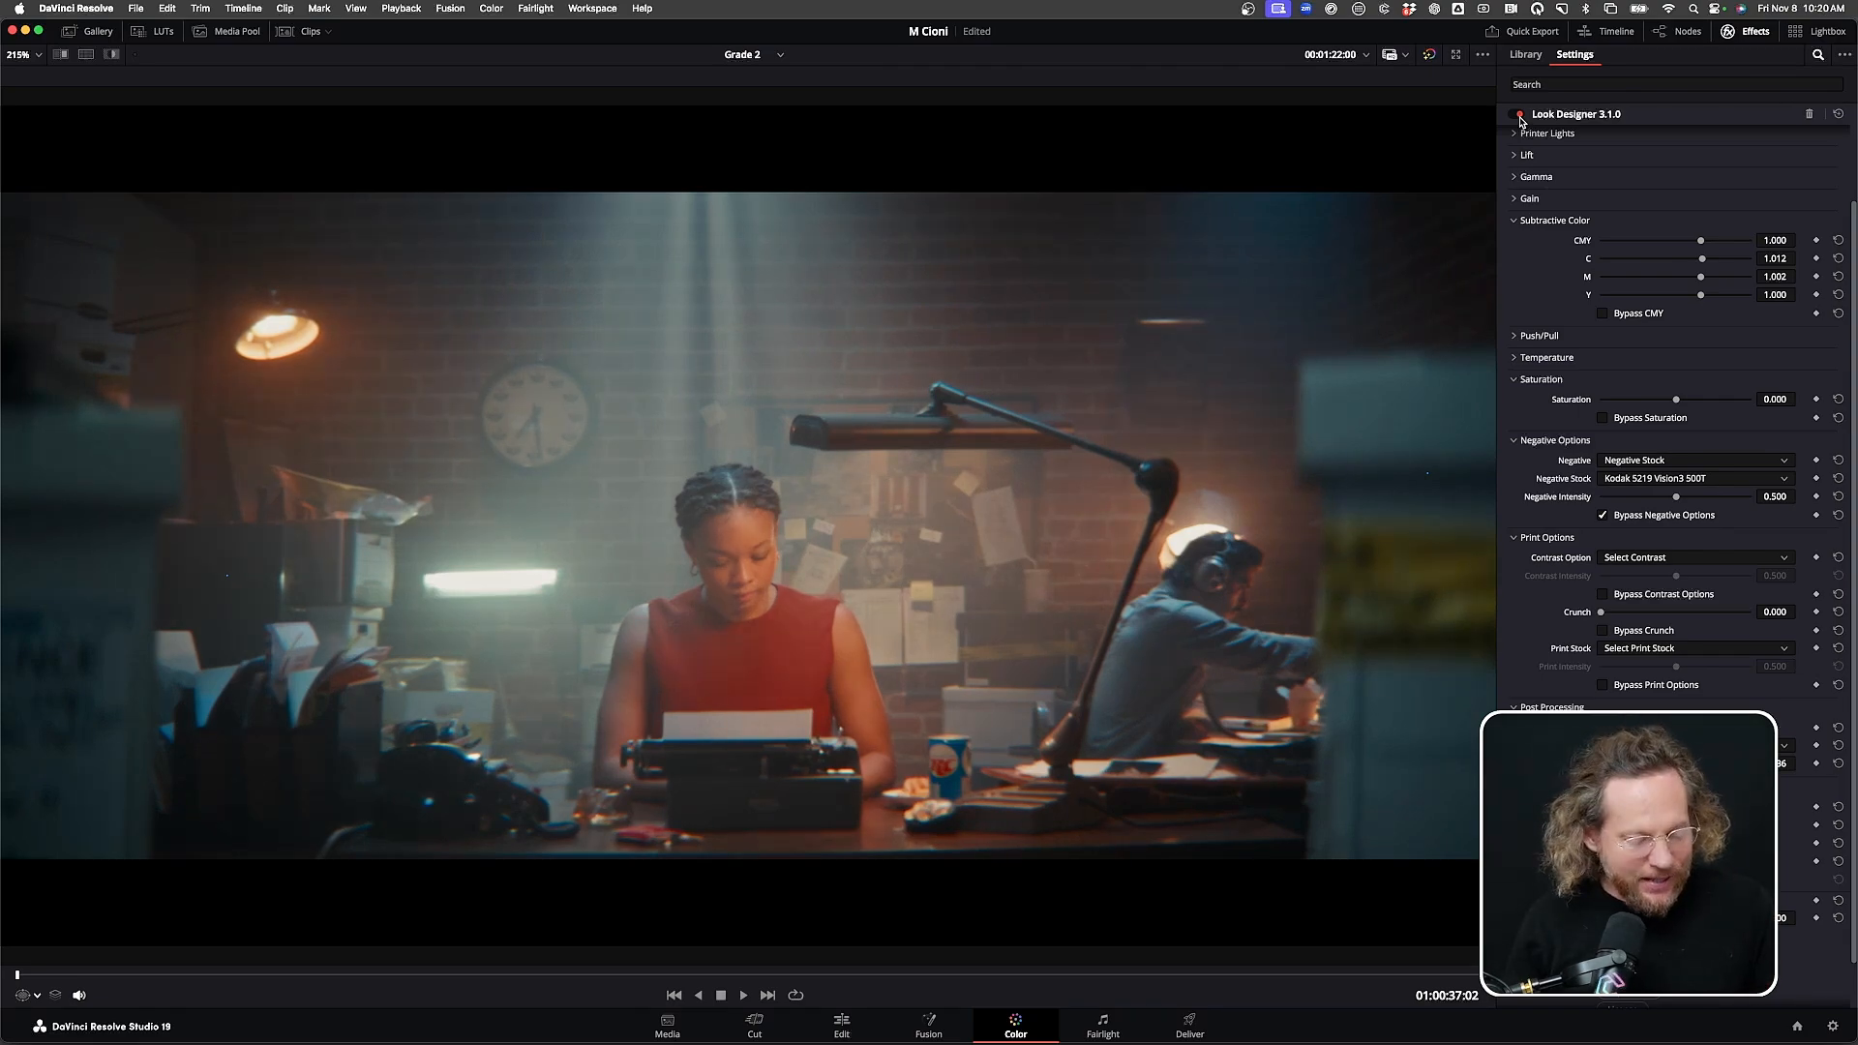
key("alt+f")
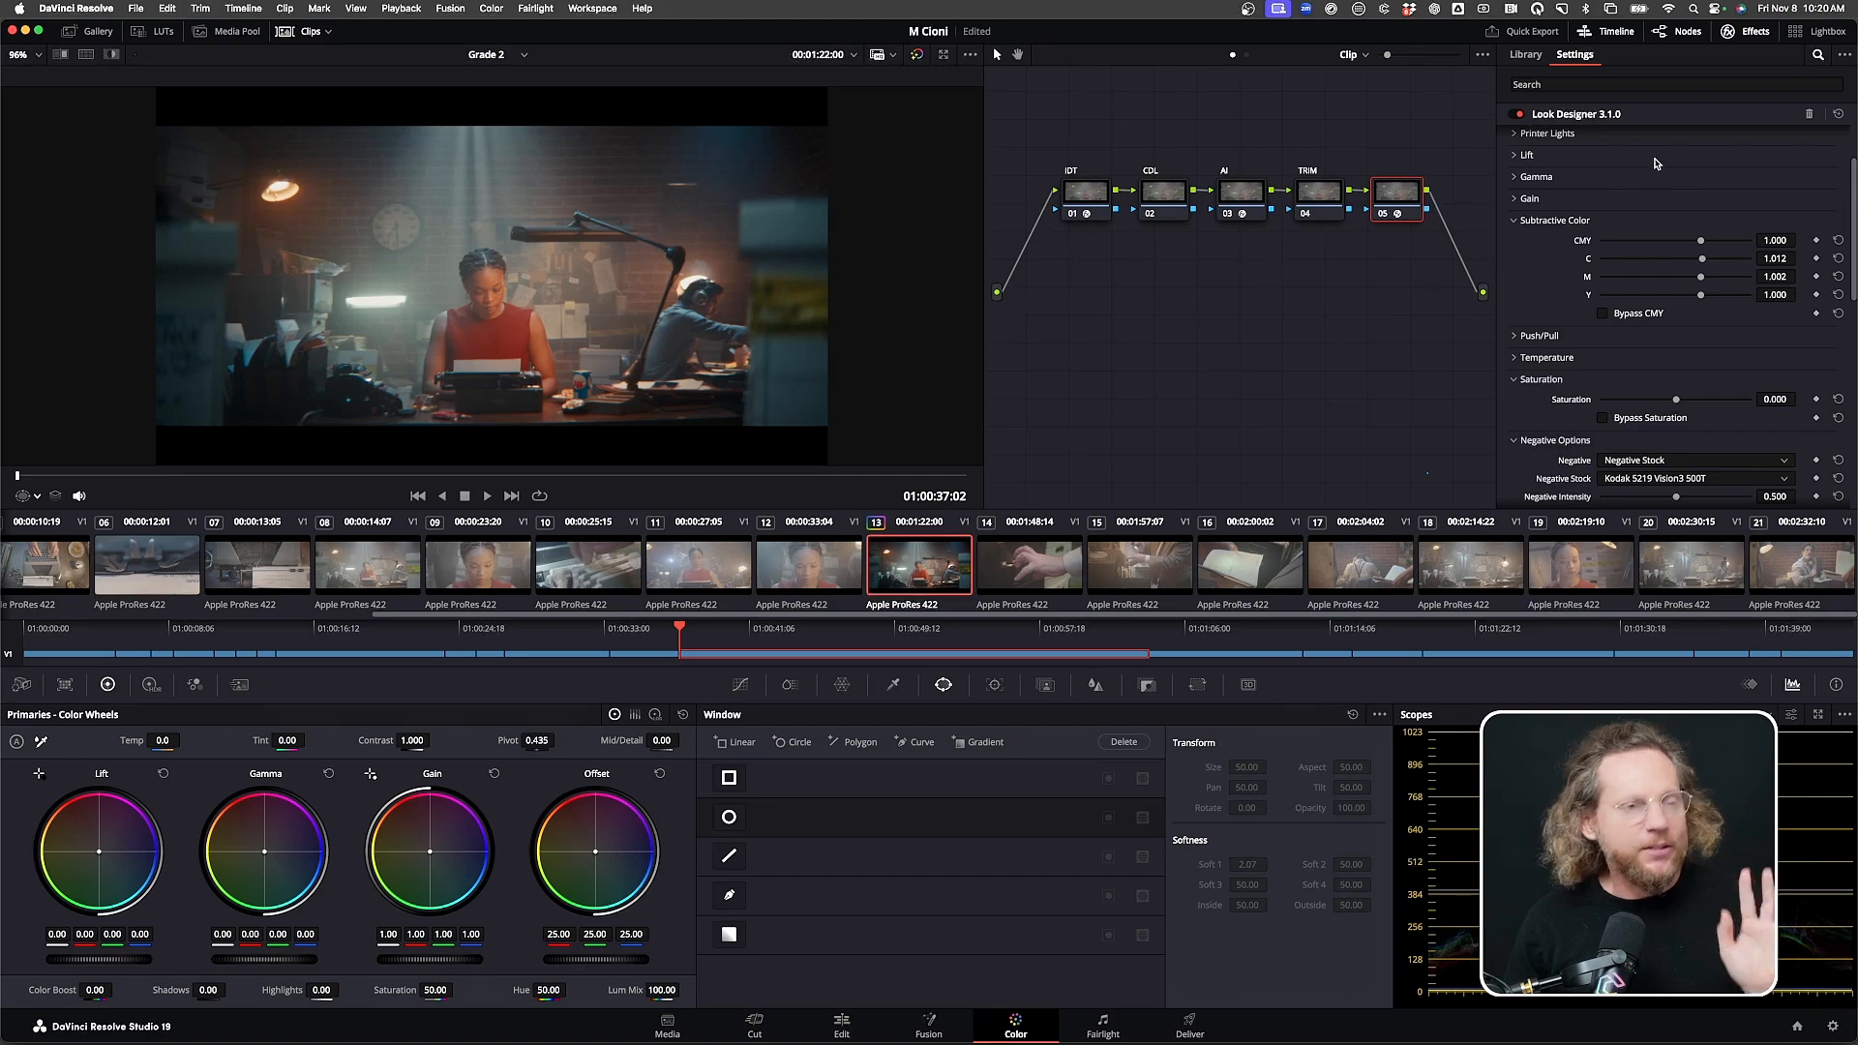
Label the Look Designer node LD
right_click(1417, 217)
left_click(1433, 236)
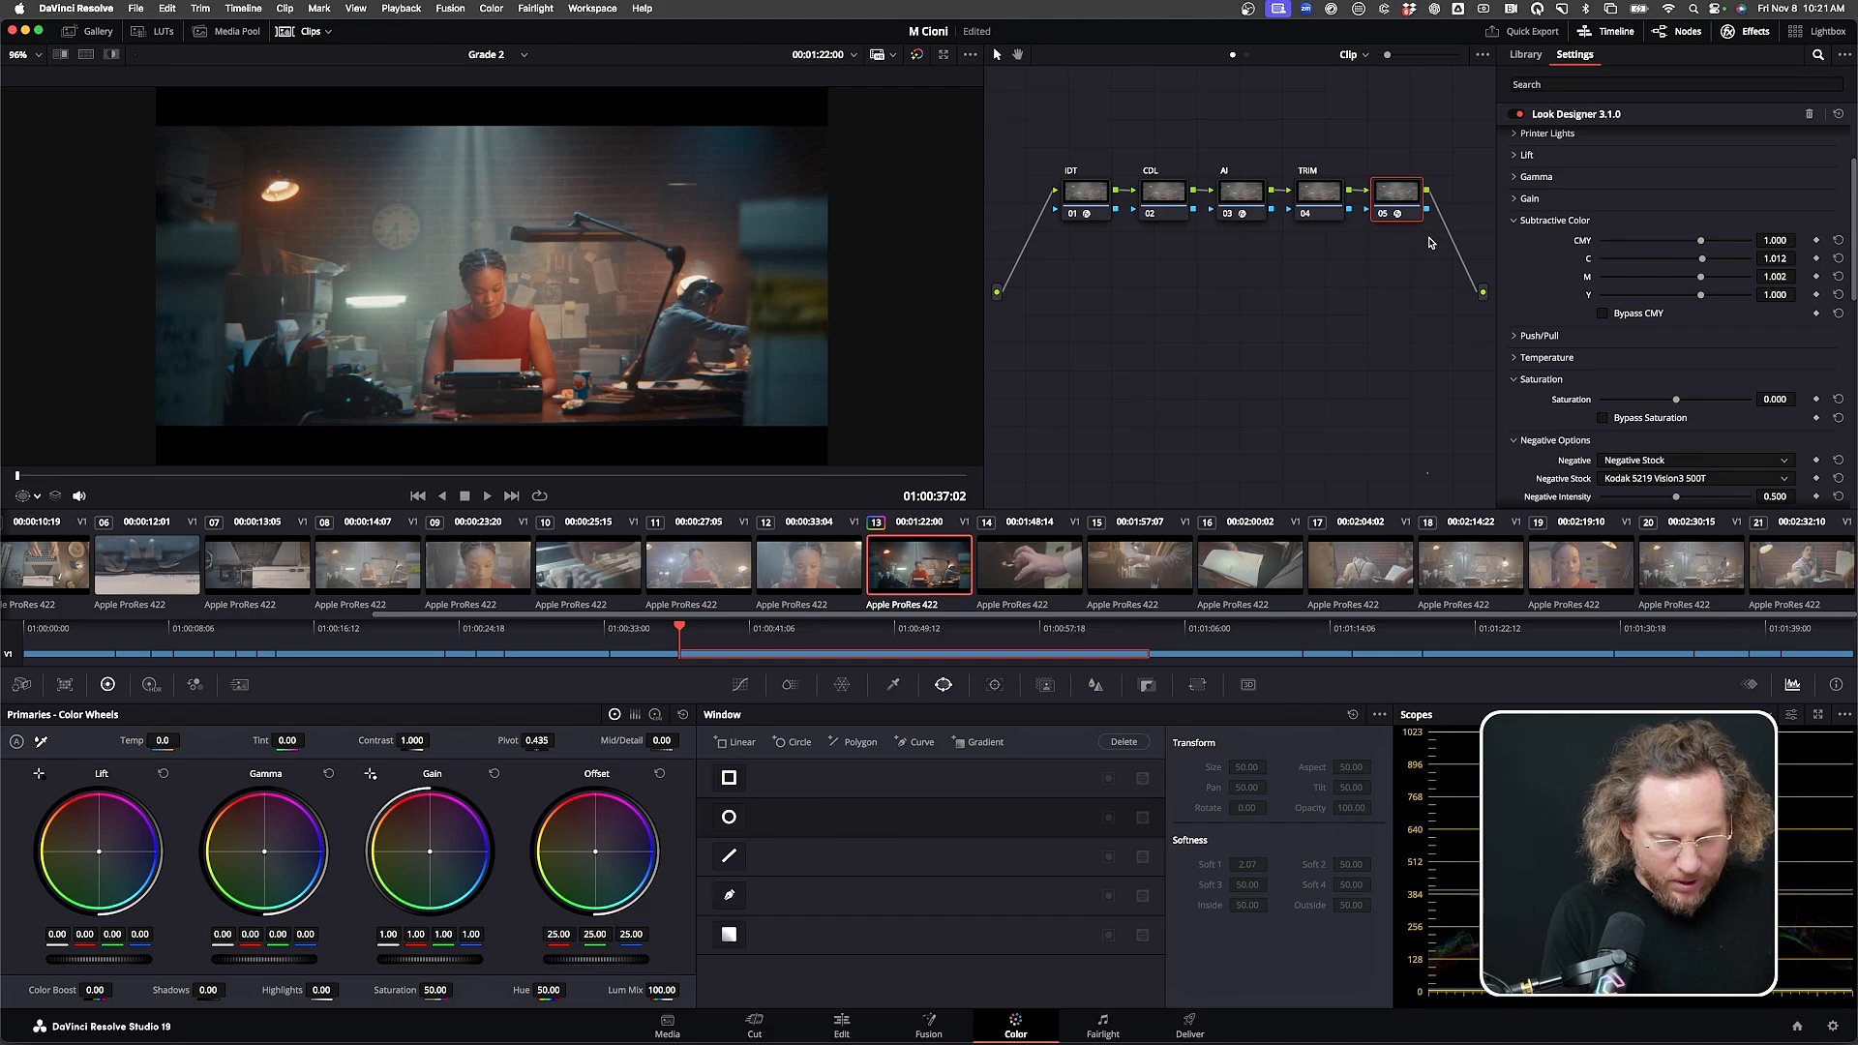
type("LD")
key("Return")
Add a node after LD, place it below to start a second row, and label it CURVES
key("alt+o")
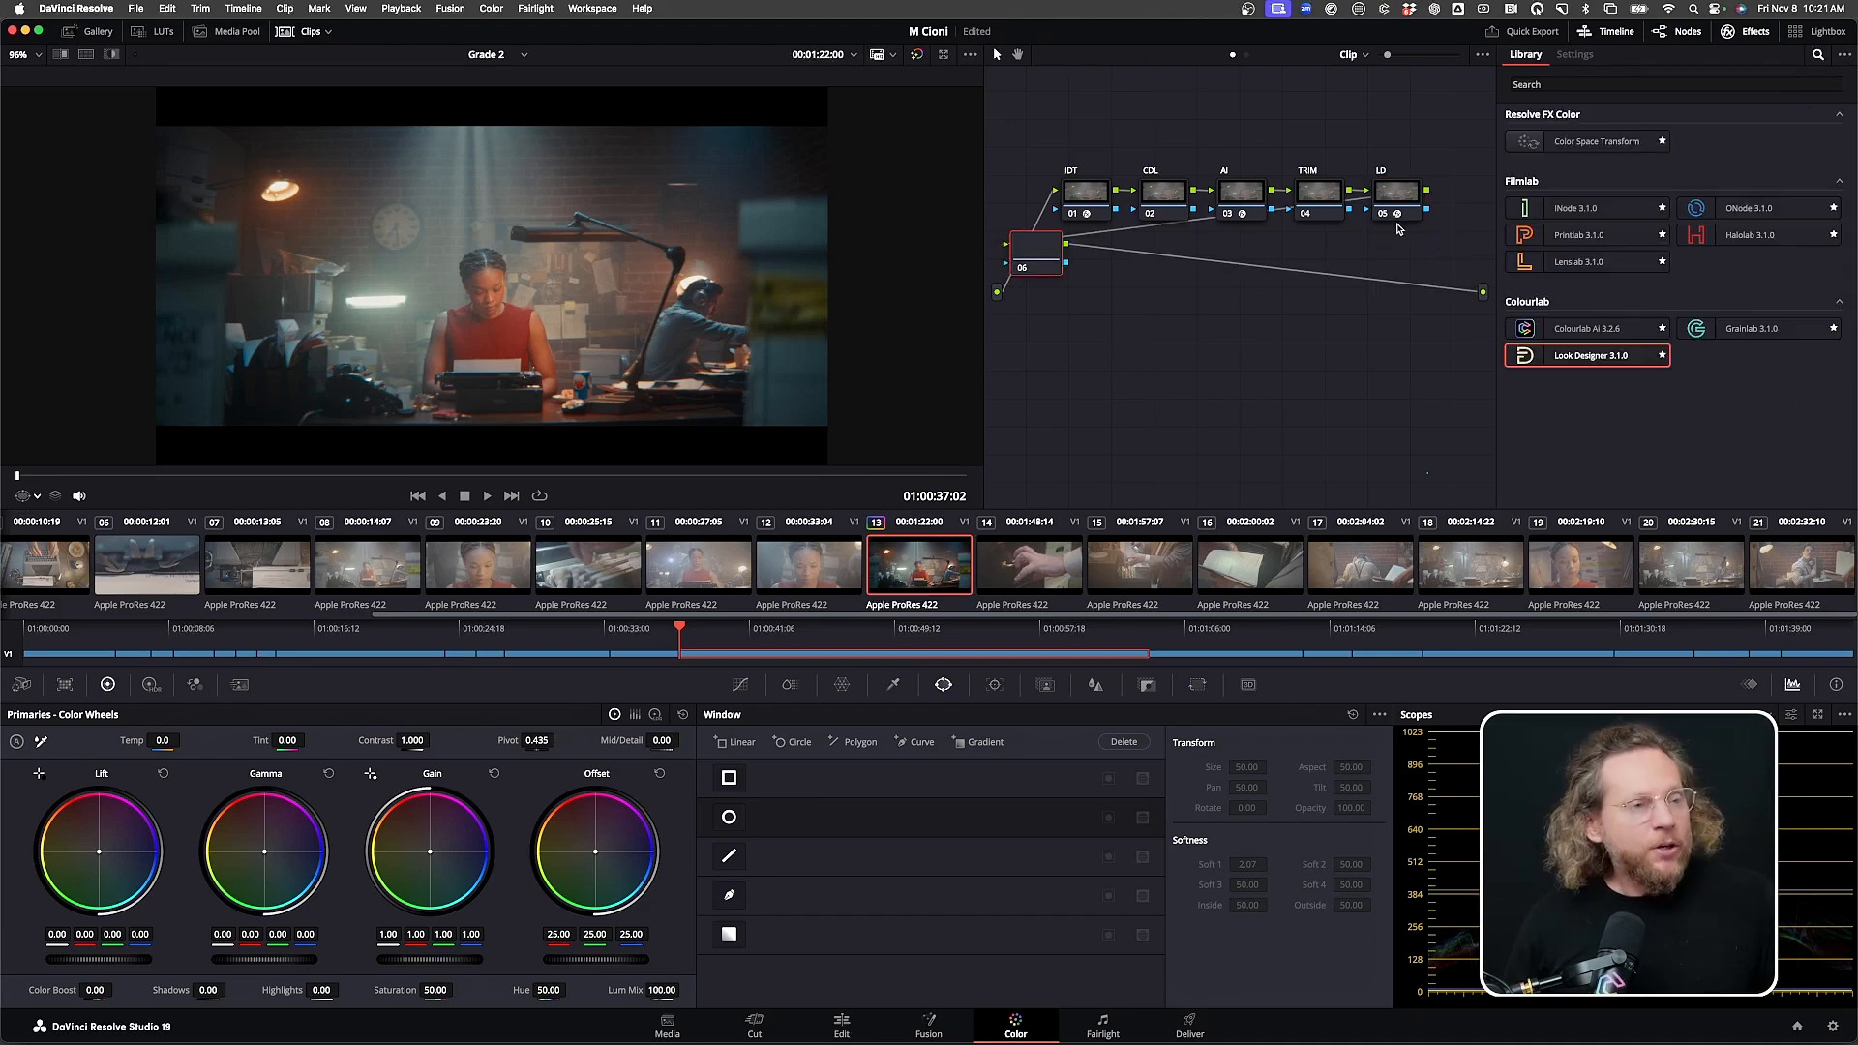
left_click_drag(1044, 261, 1065, 367)
right_click(1066, 368)
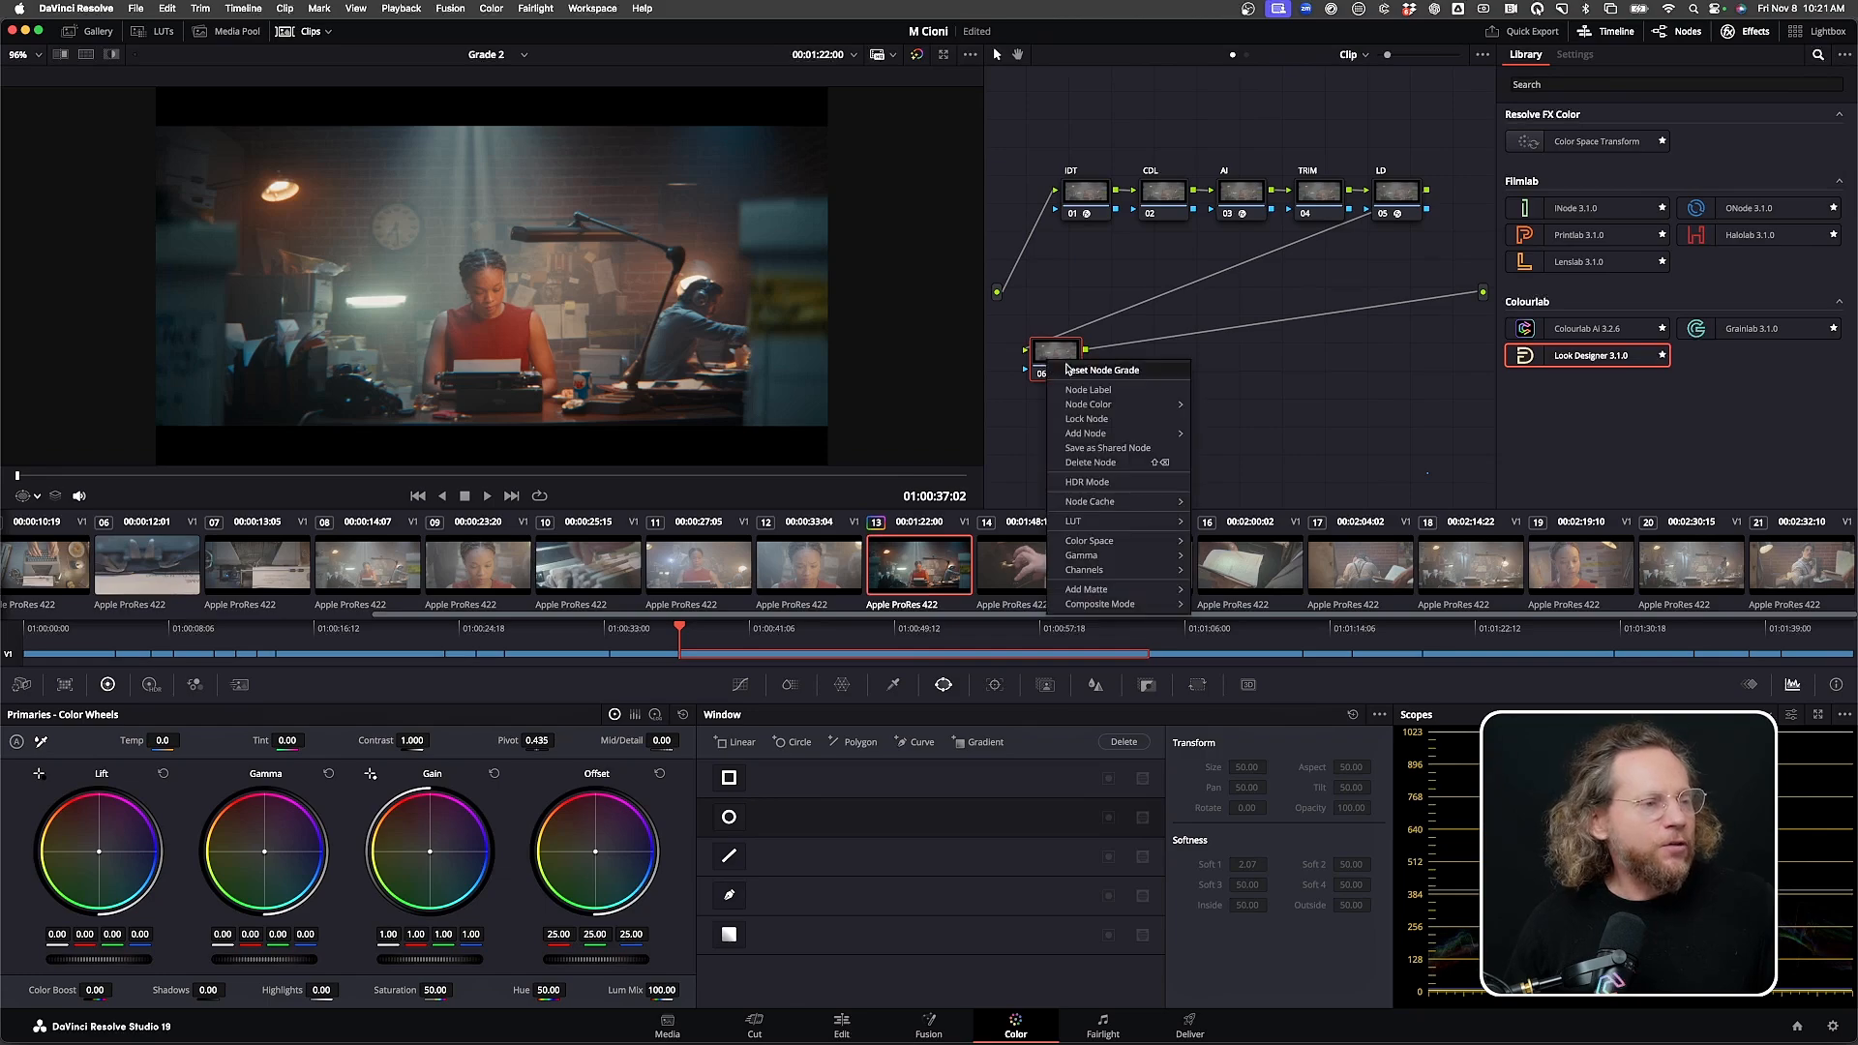
left_click(1077, 389)
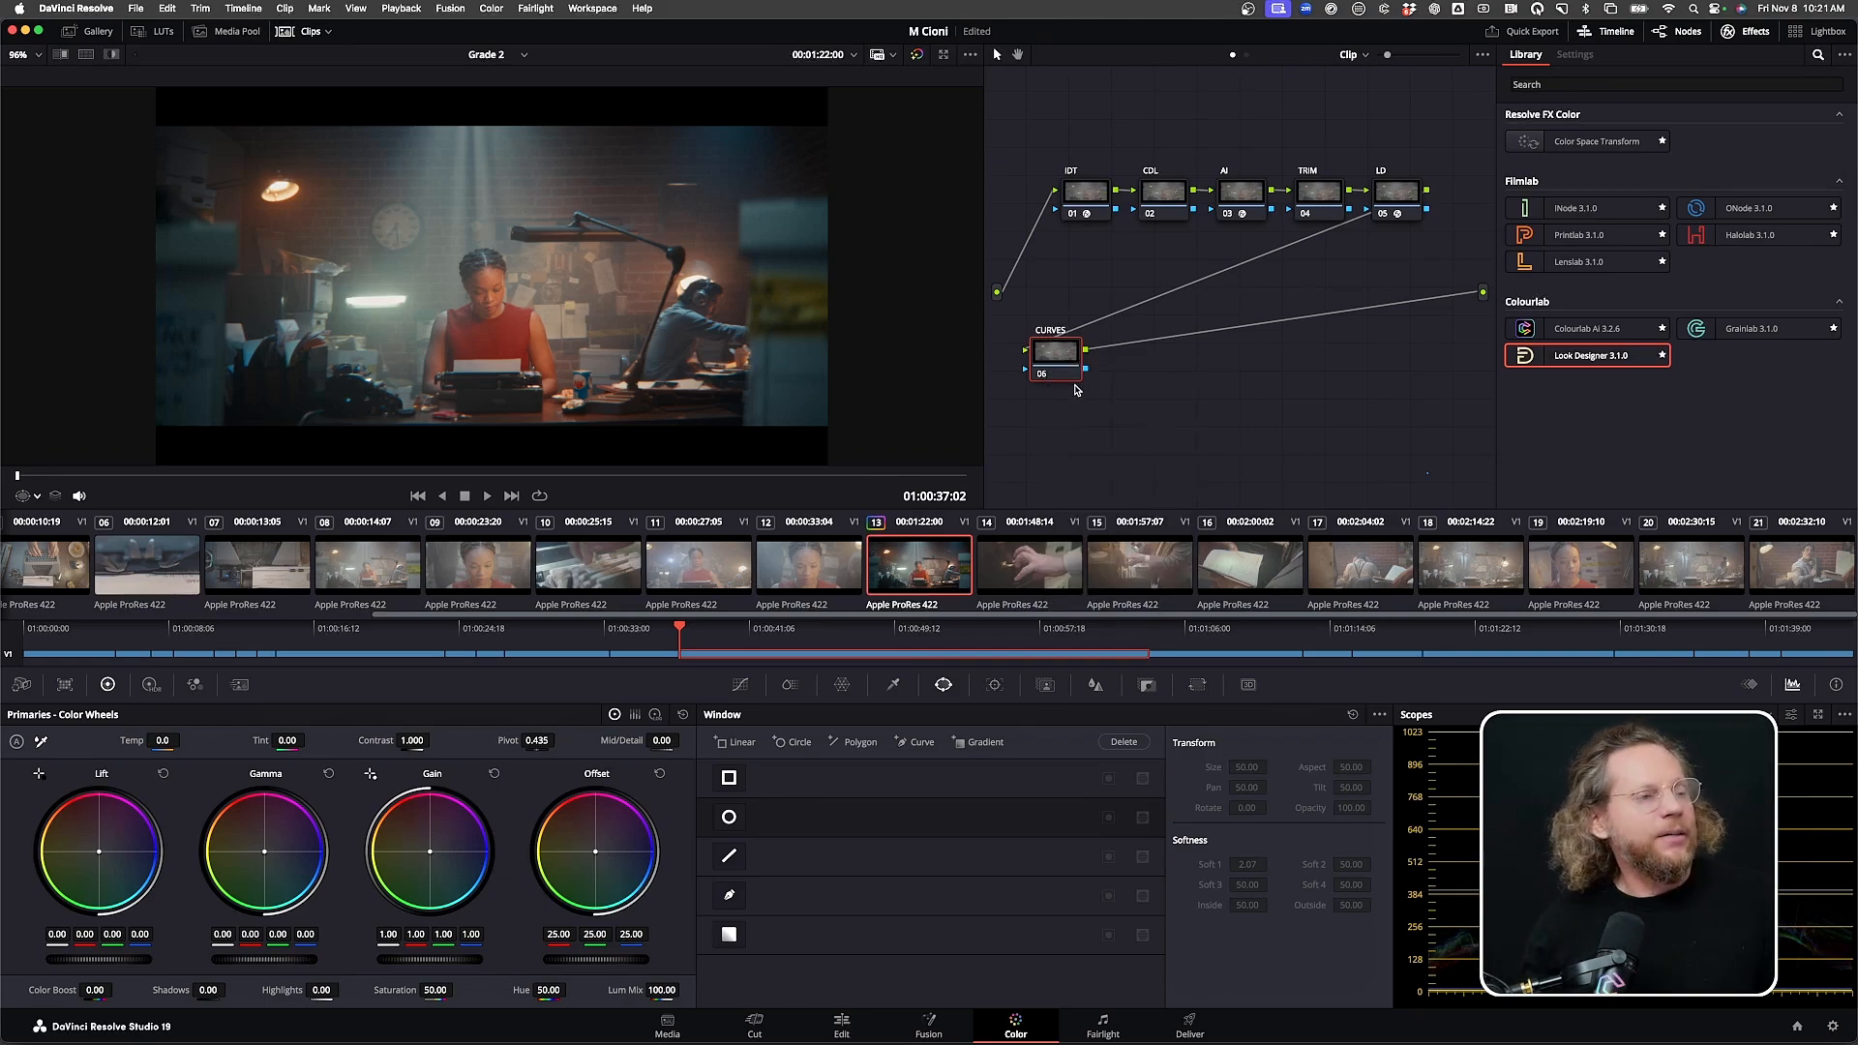
Add a serial node after CURVES, followed by three parallel nodes feeding a parallel mixer
left_click(1063, 365)
key("alt+s")
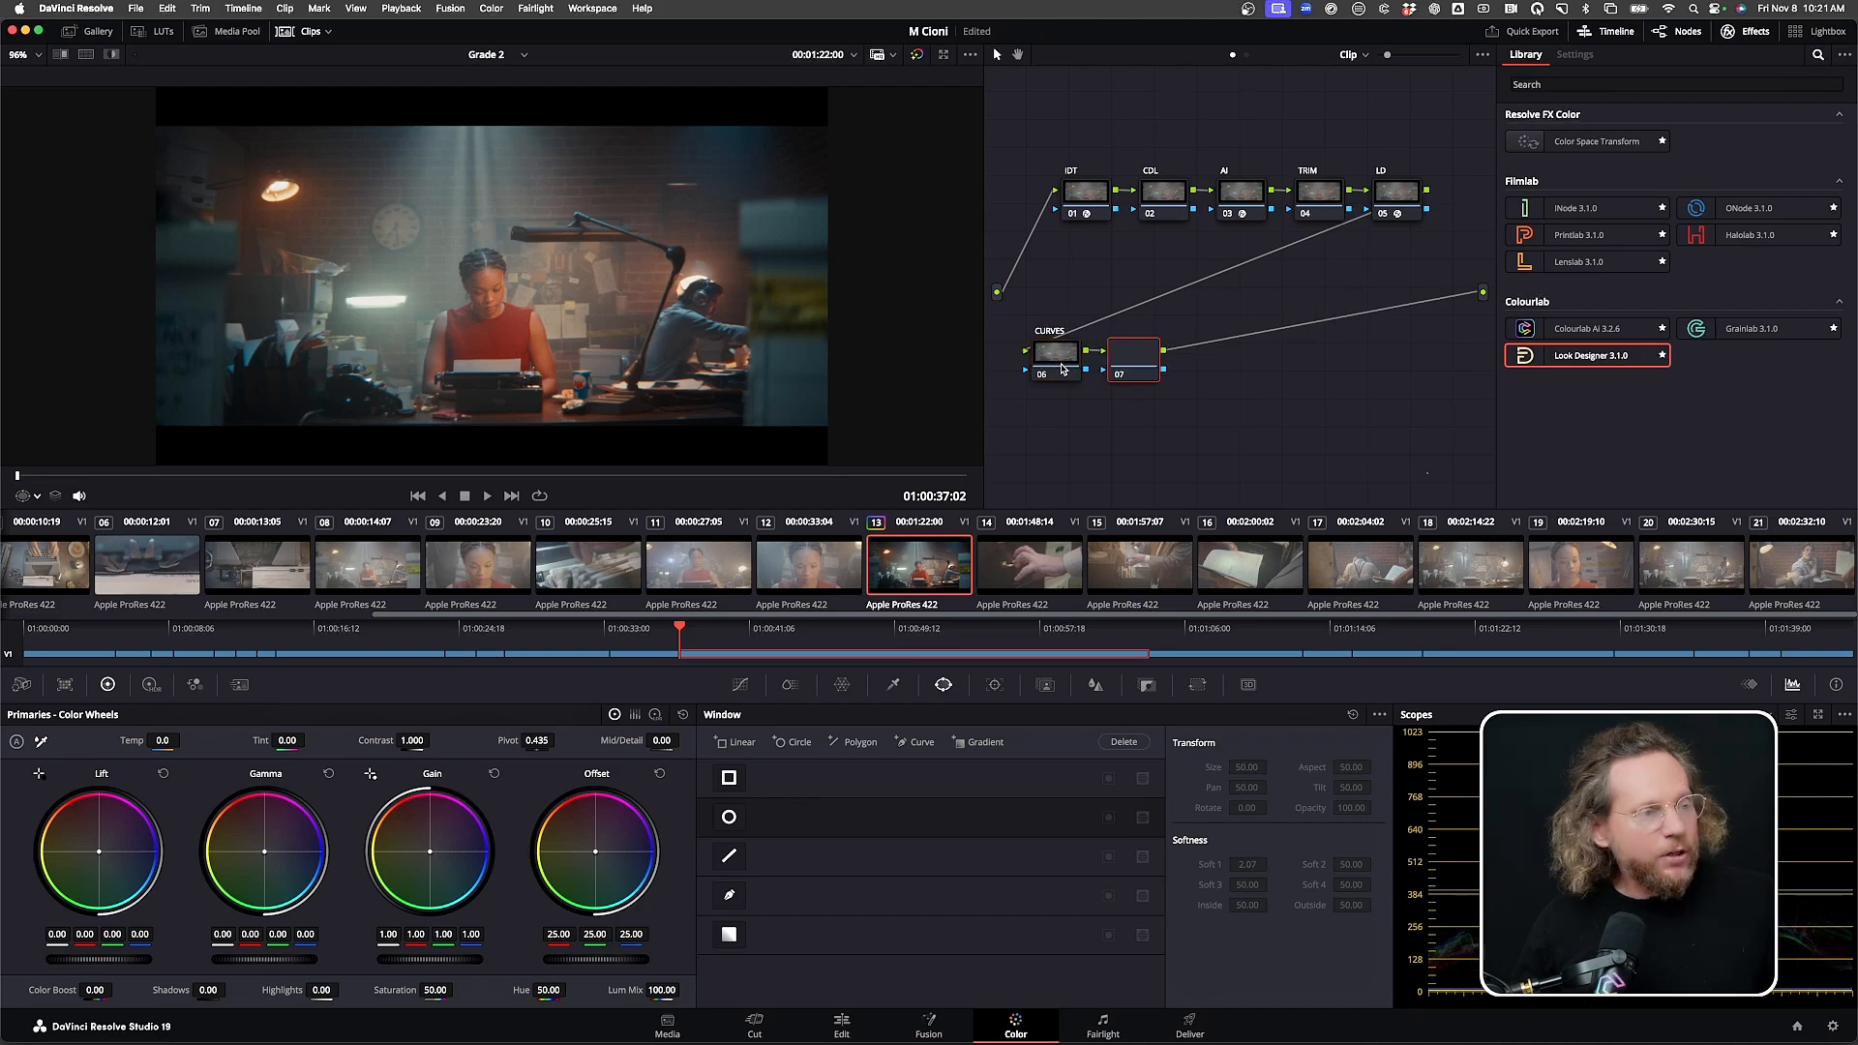
key("alt+s")
key("alt+p")
key("alt+p")
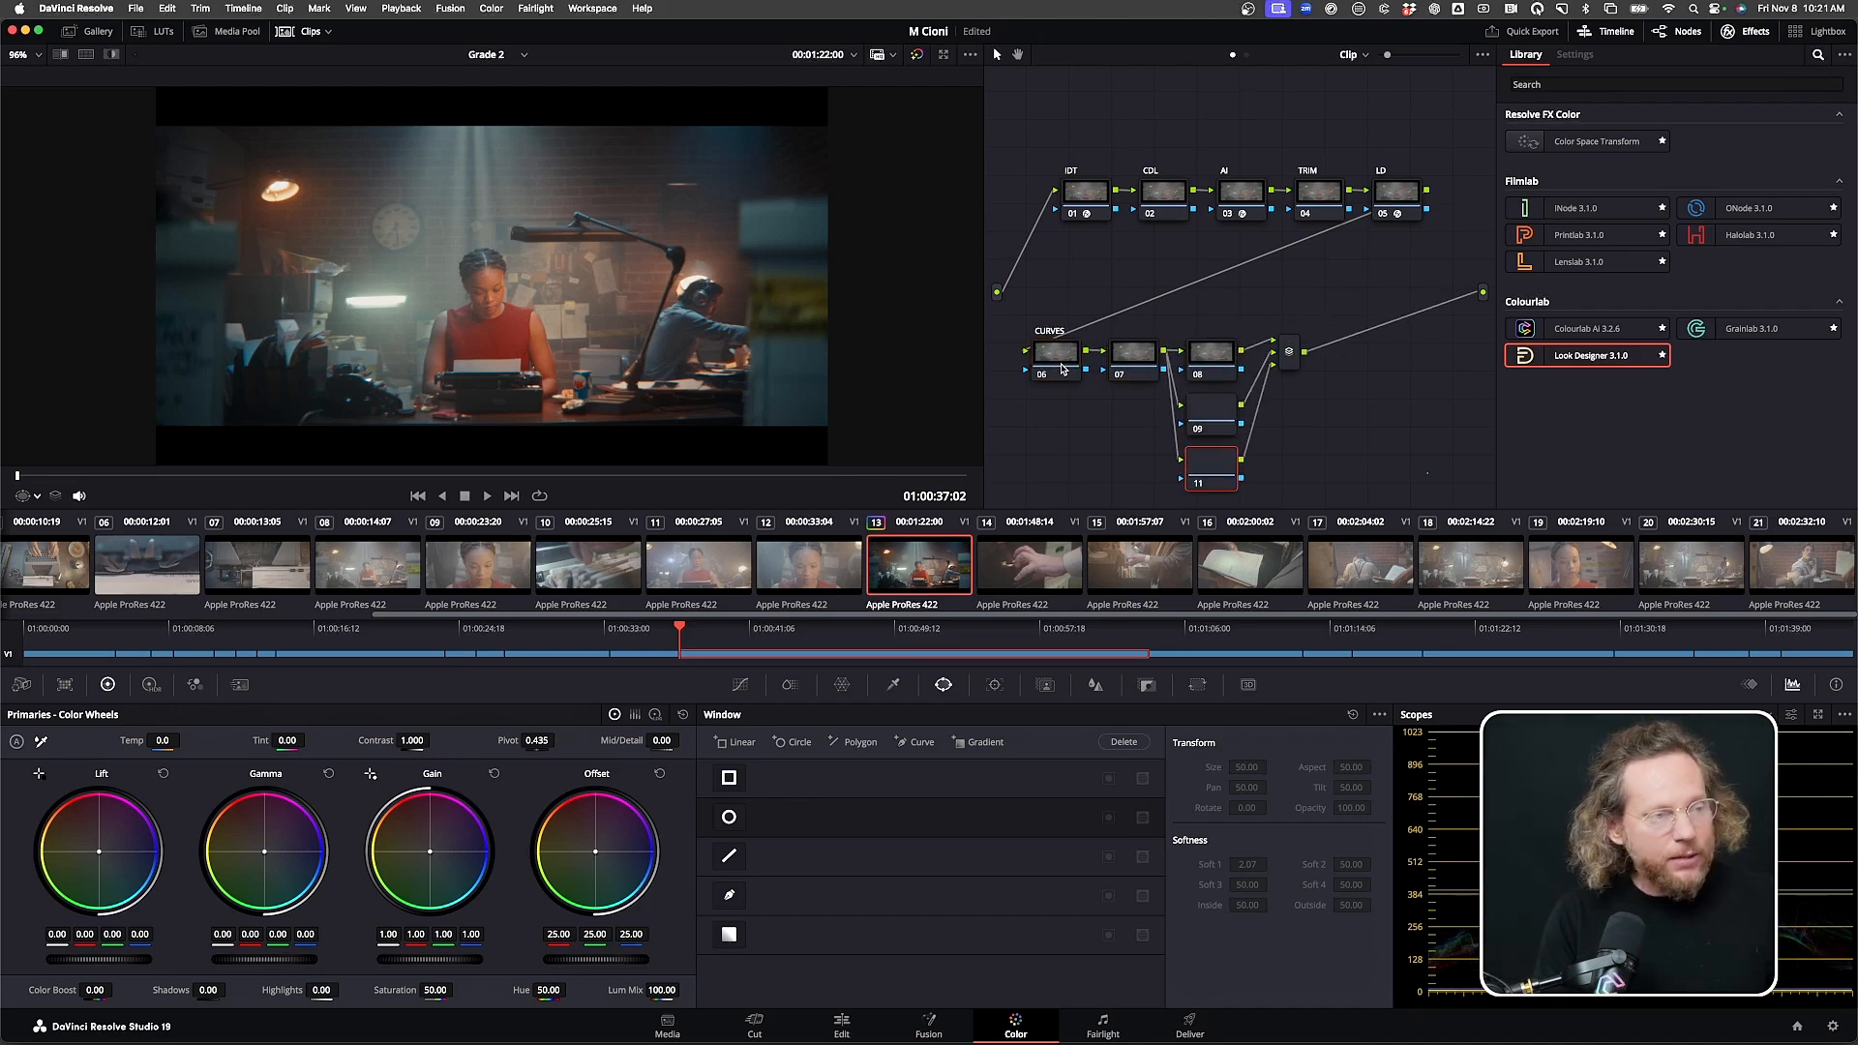
Build a second group after the parallel mixer: one serial node and three parallel nodes, with their mixer placed beside them
left_click(1285, 356)
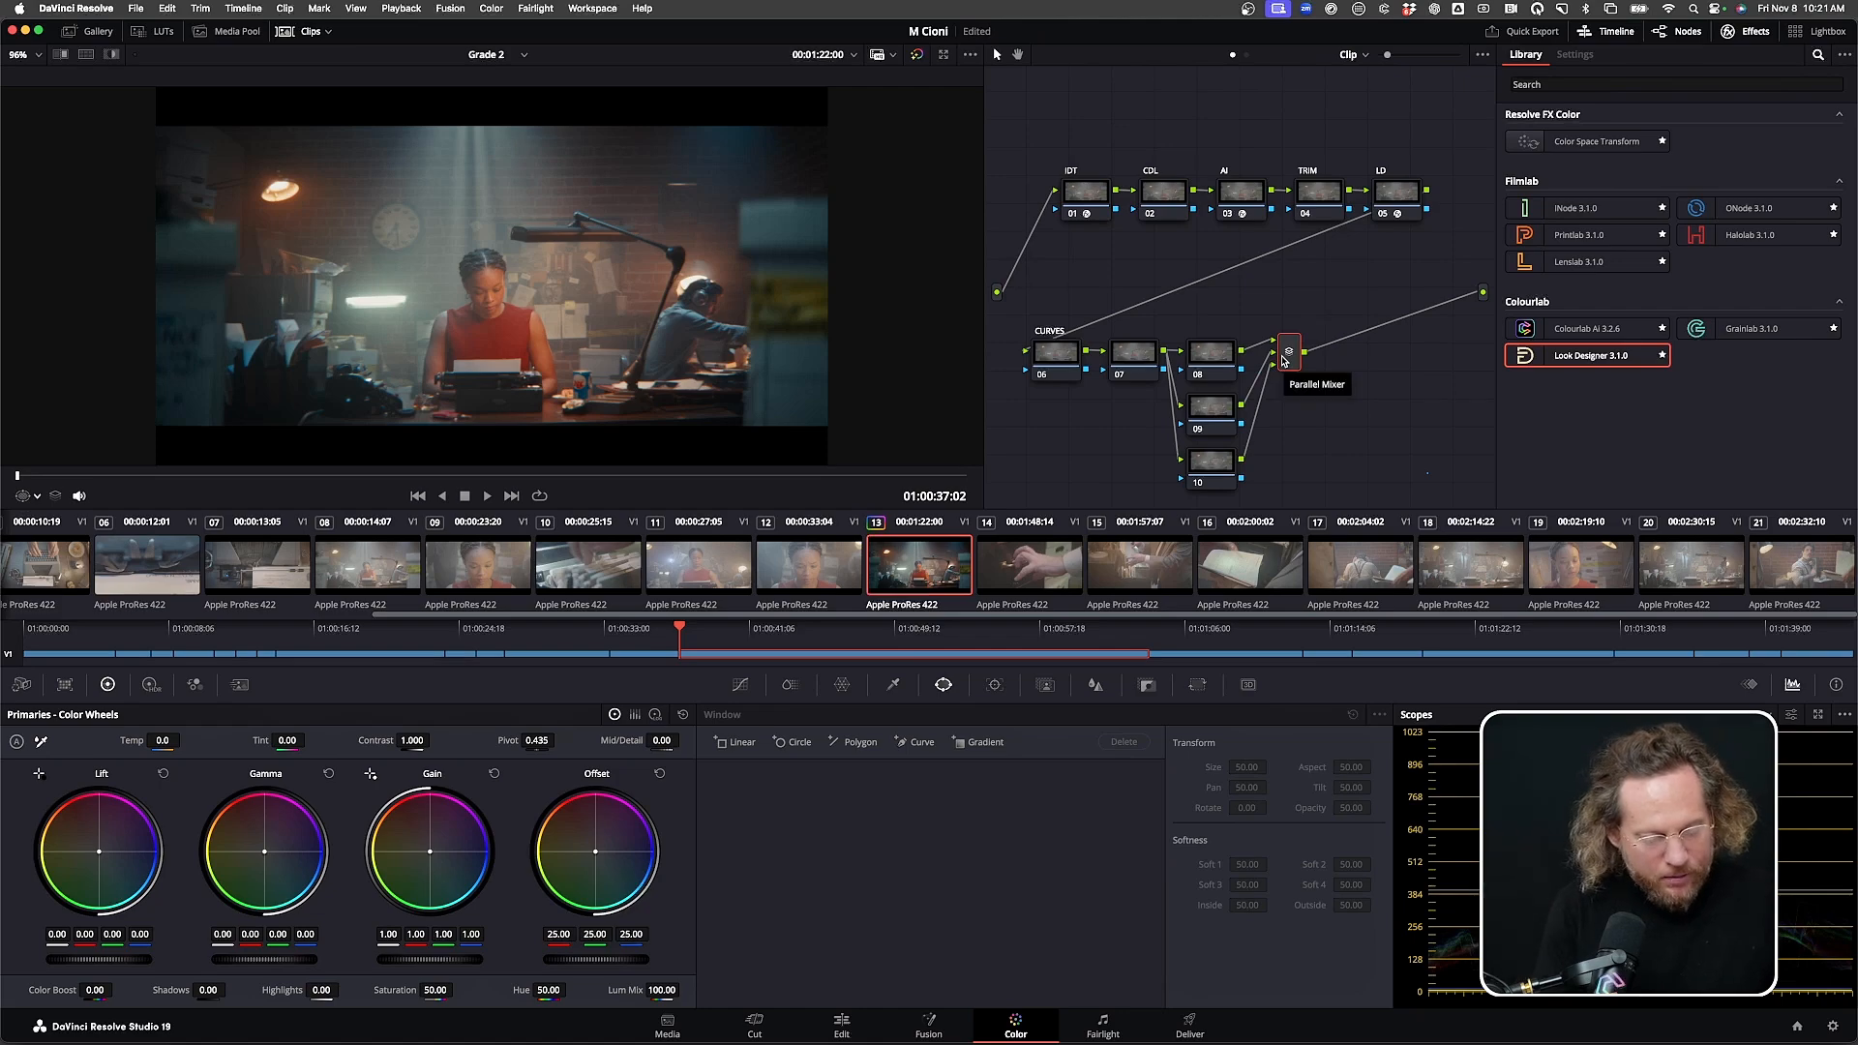
key("alt+s")
key("alt+s")
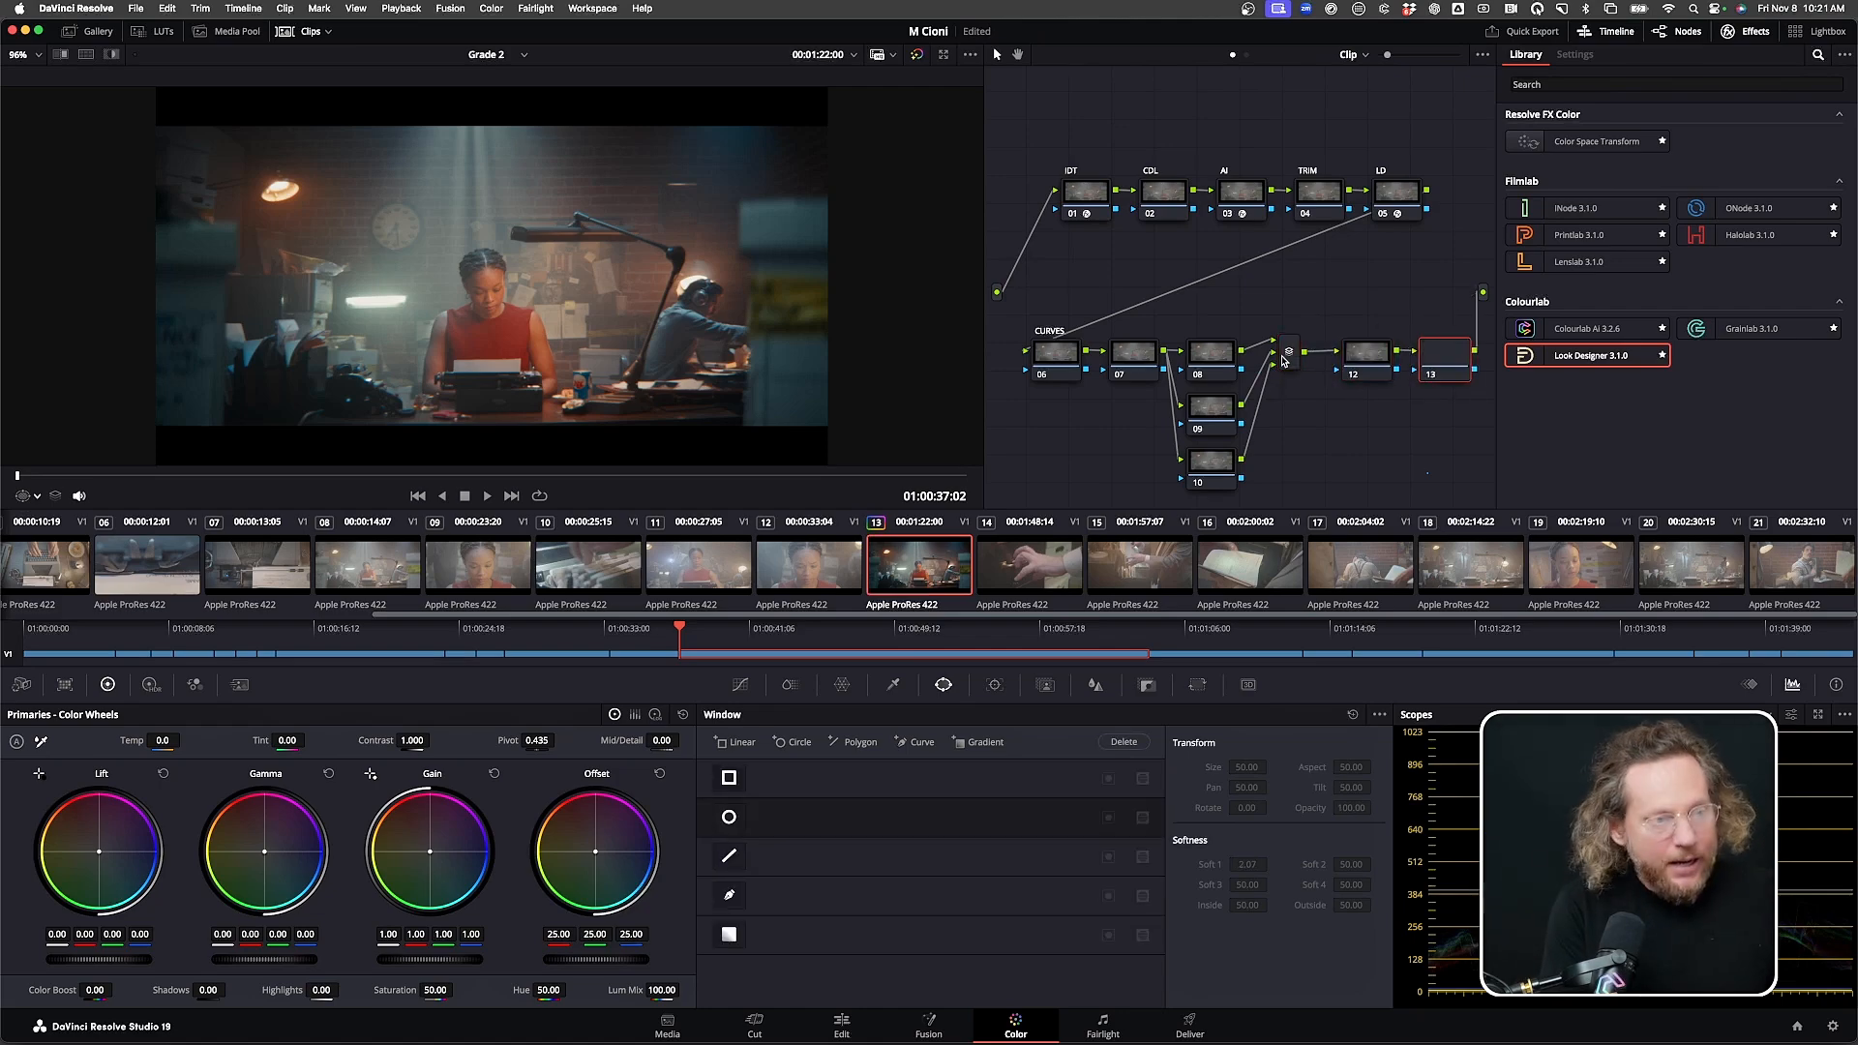
key("alt+p")
key("alt+p")
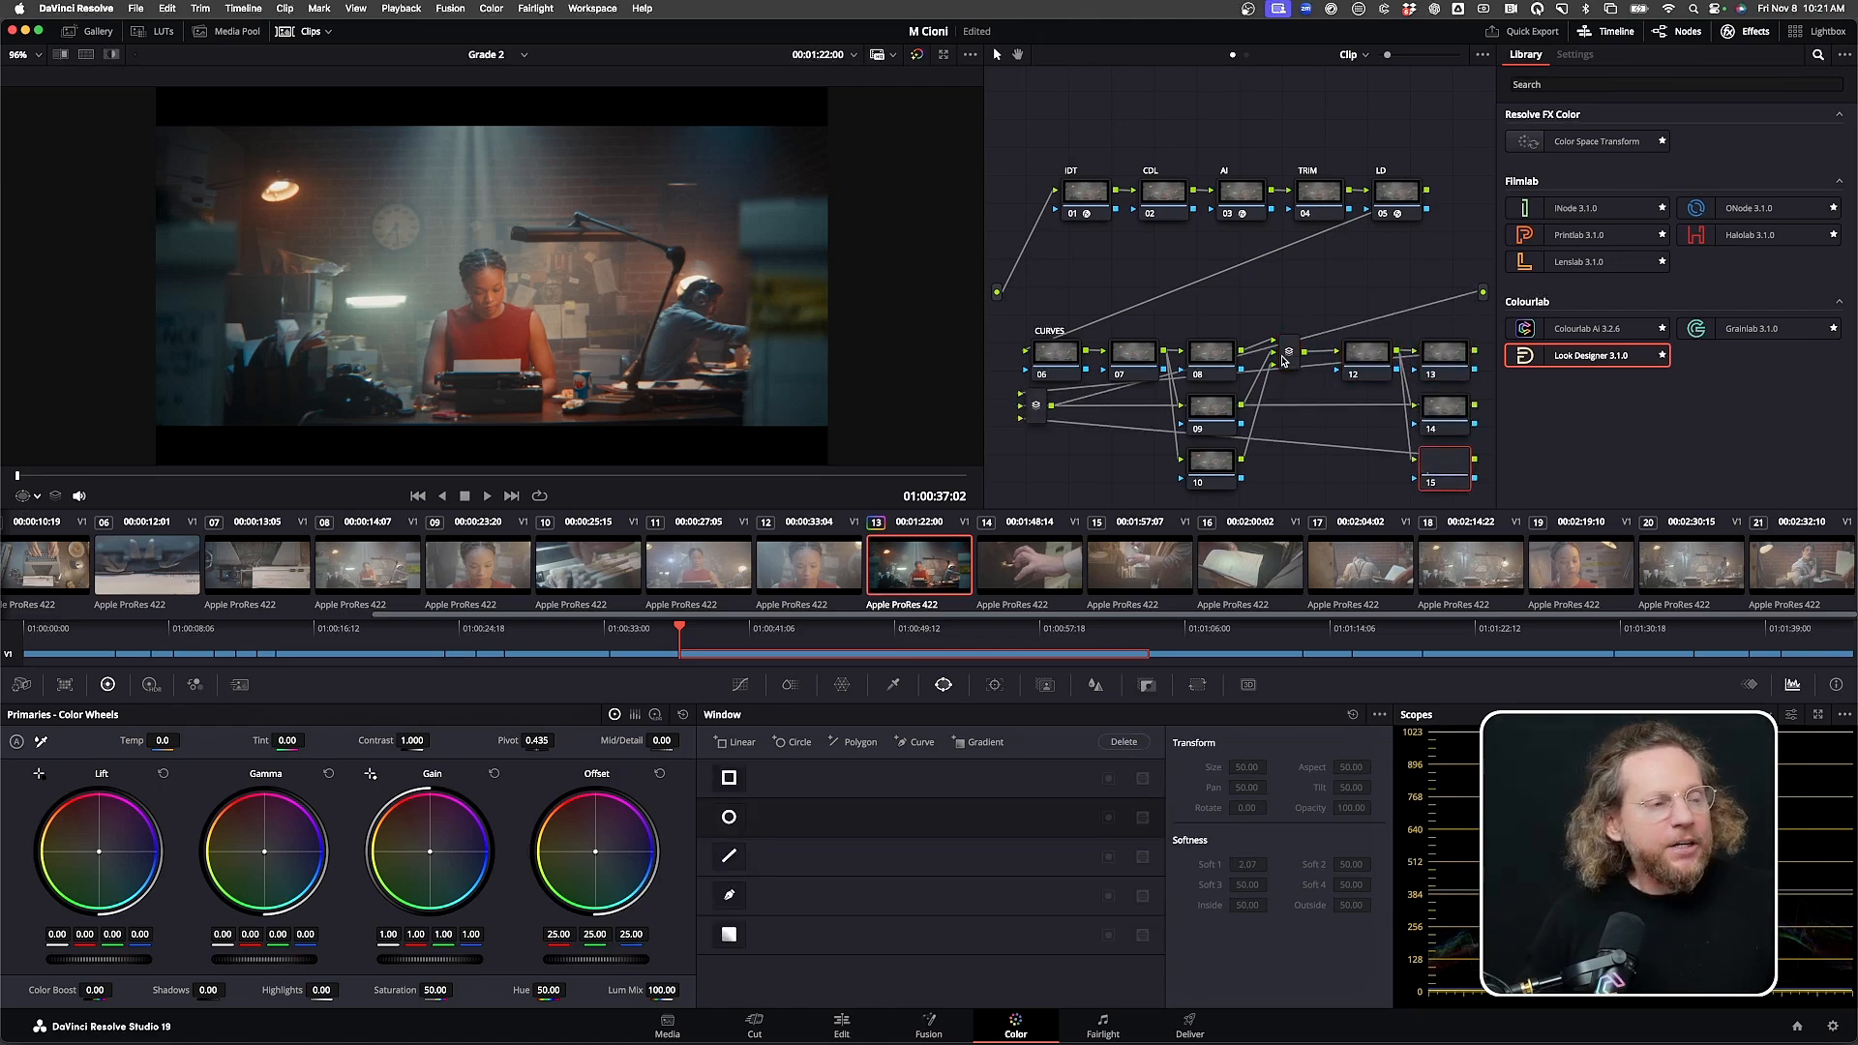
left_click(1731, 31)
left_click_drag(1092, 406, 1583, 368)
Add a serial node after the second parallel mixer that feeds two stacked nodes, and place their mixer at the end of the chain
key("alt+s")
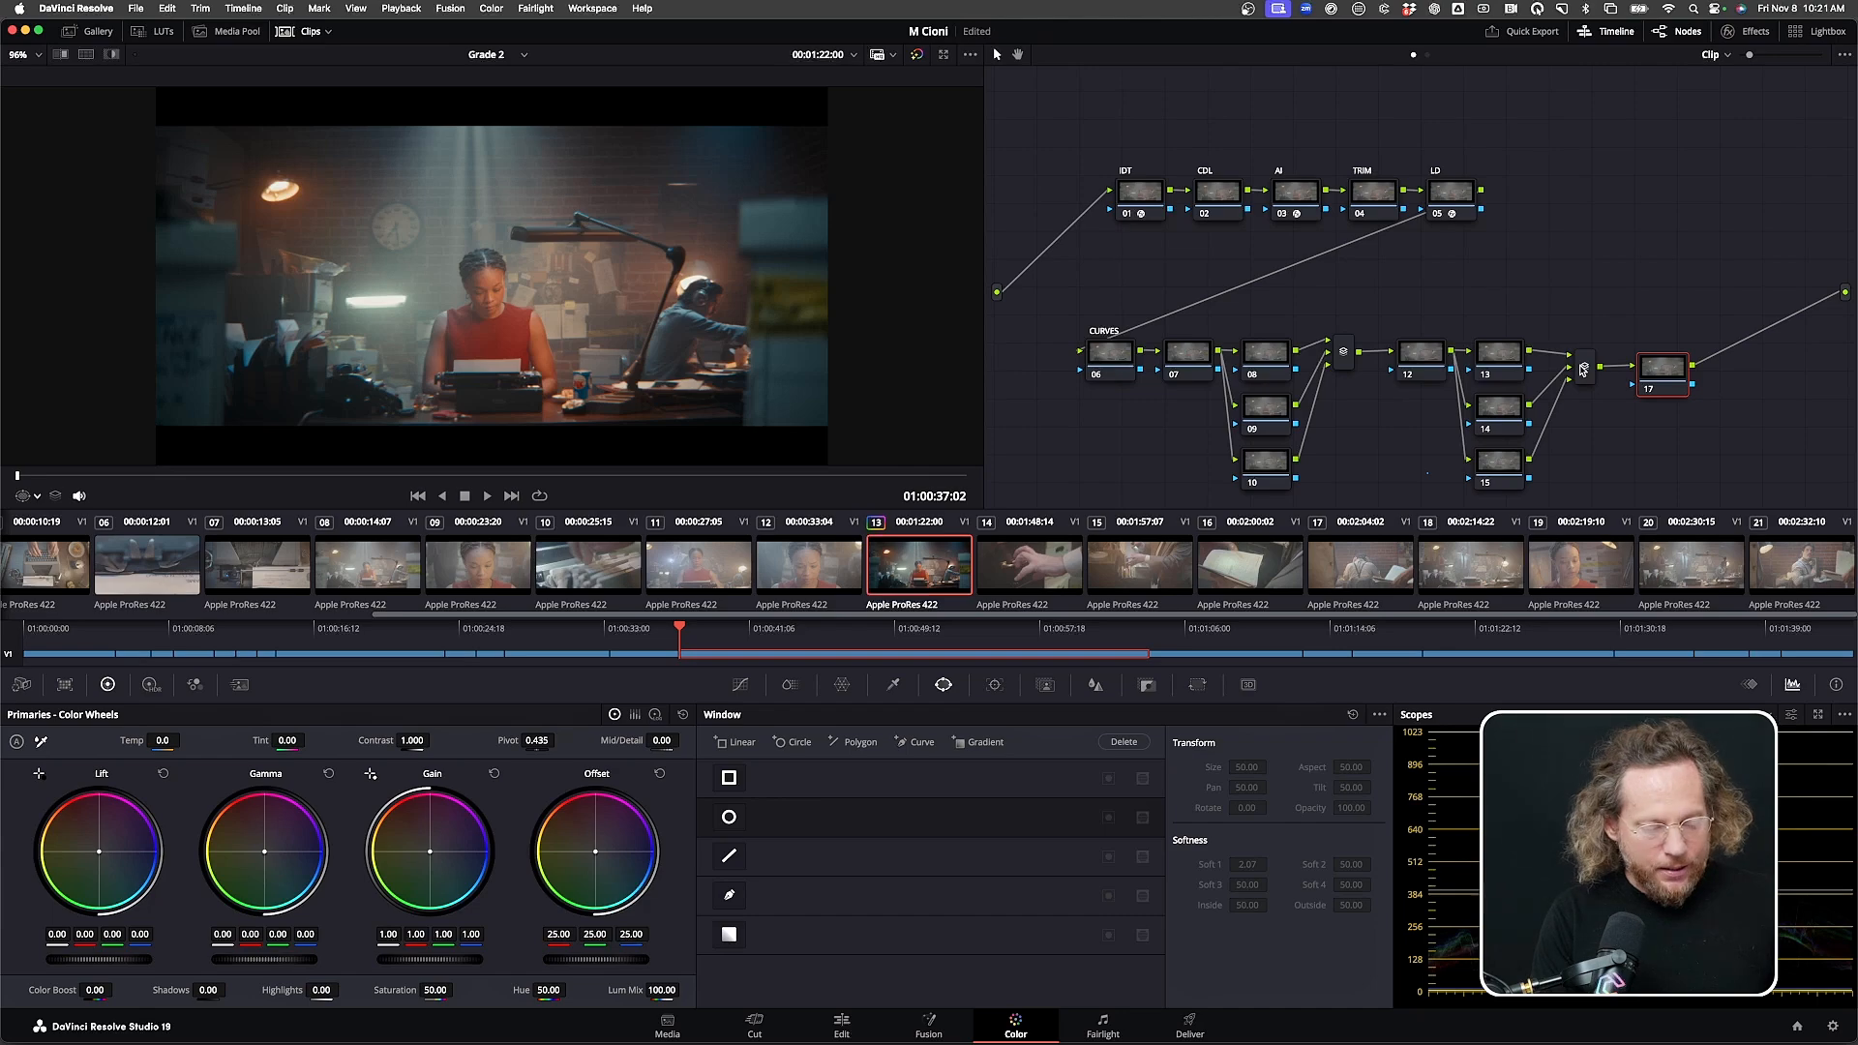
key("alt+s")
key("alt+o")
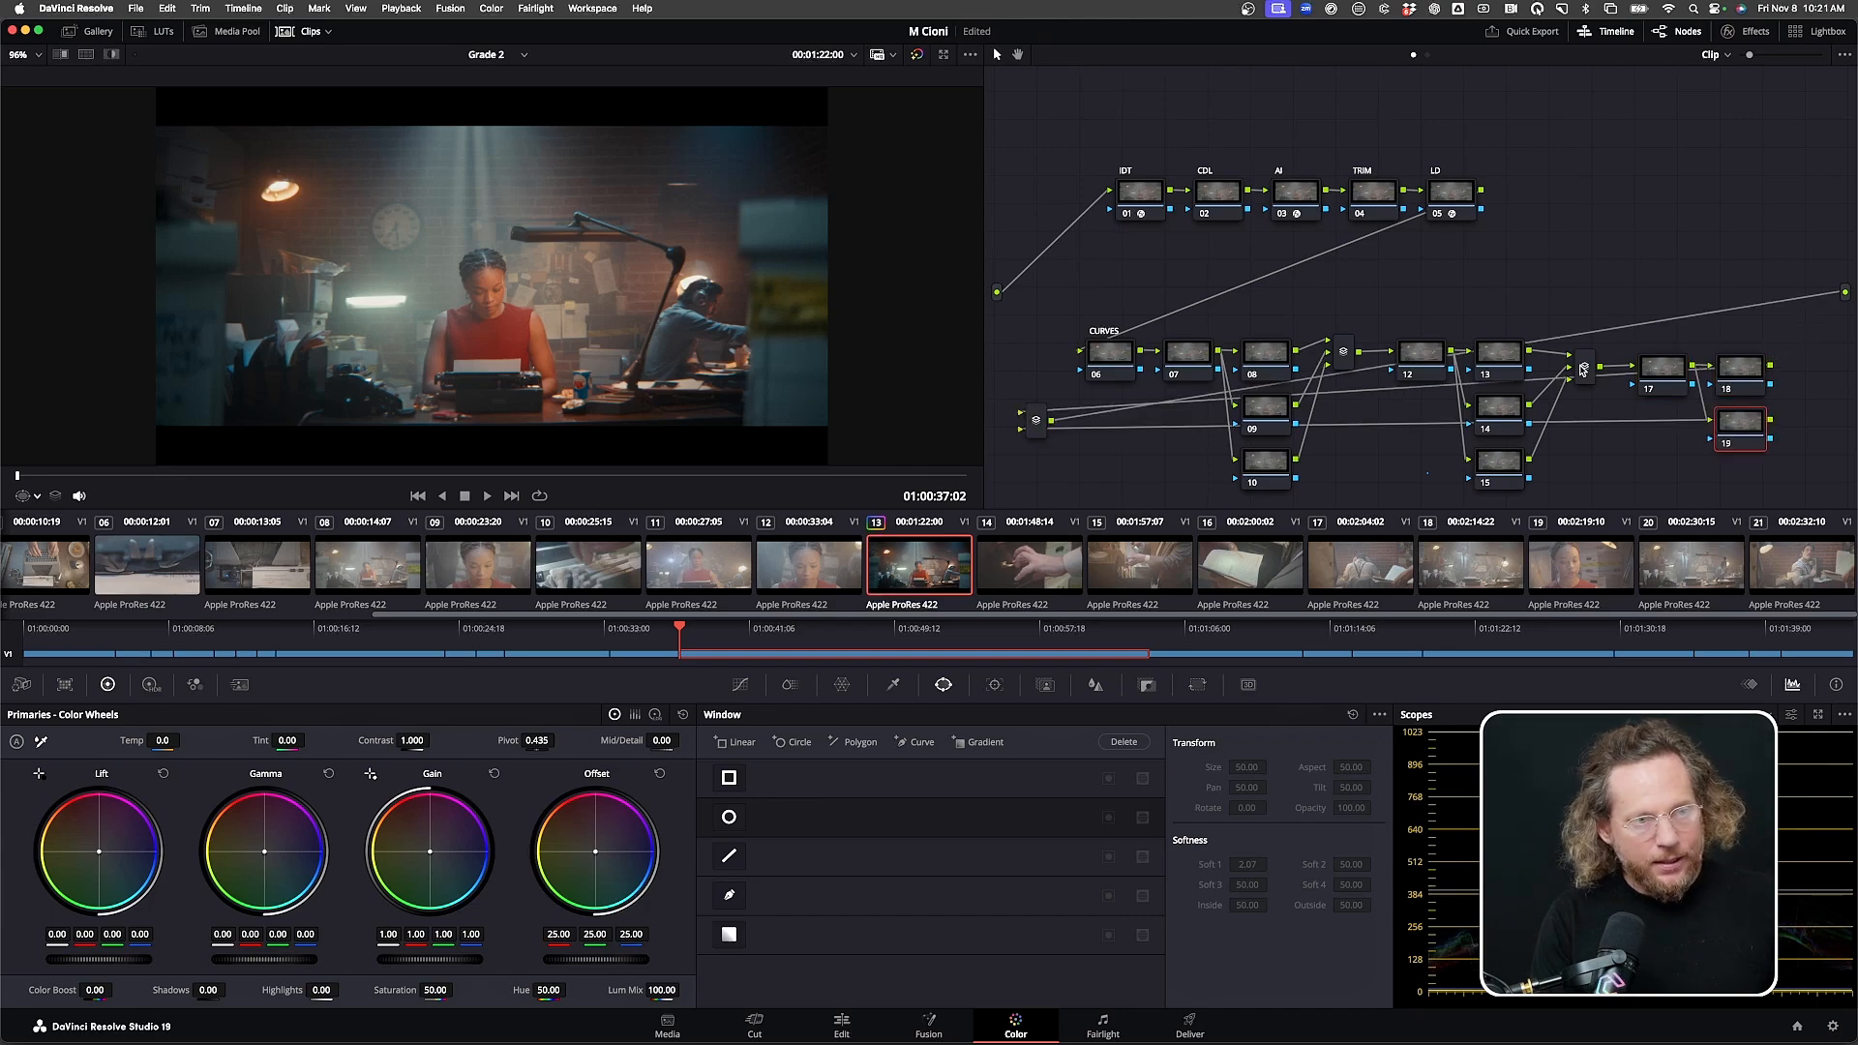
left_click_drag(1035, 420, 1814, 394)
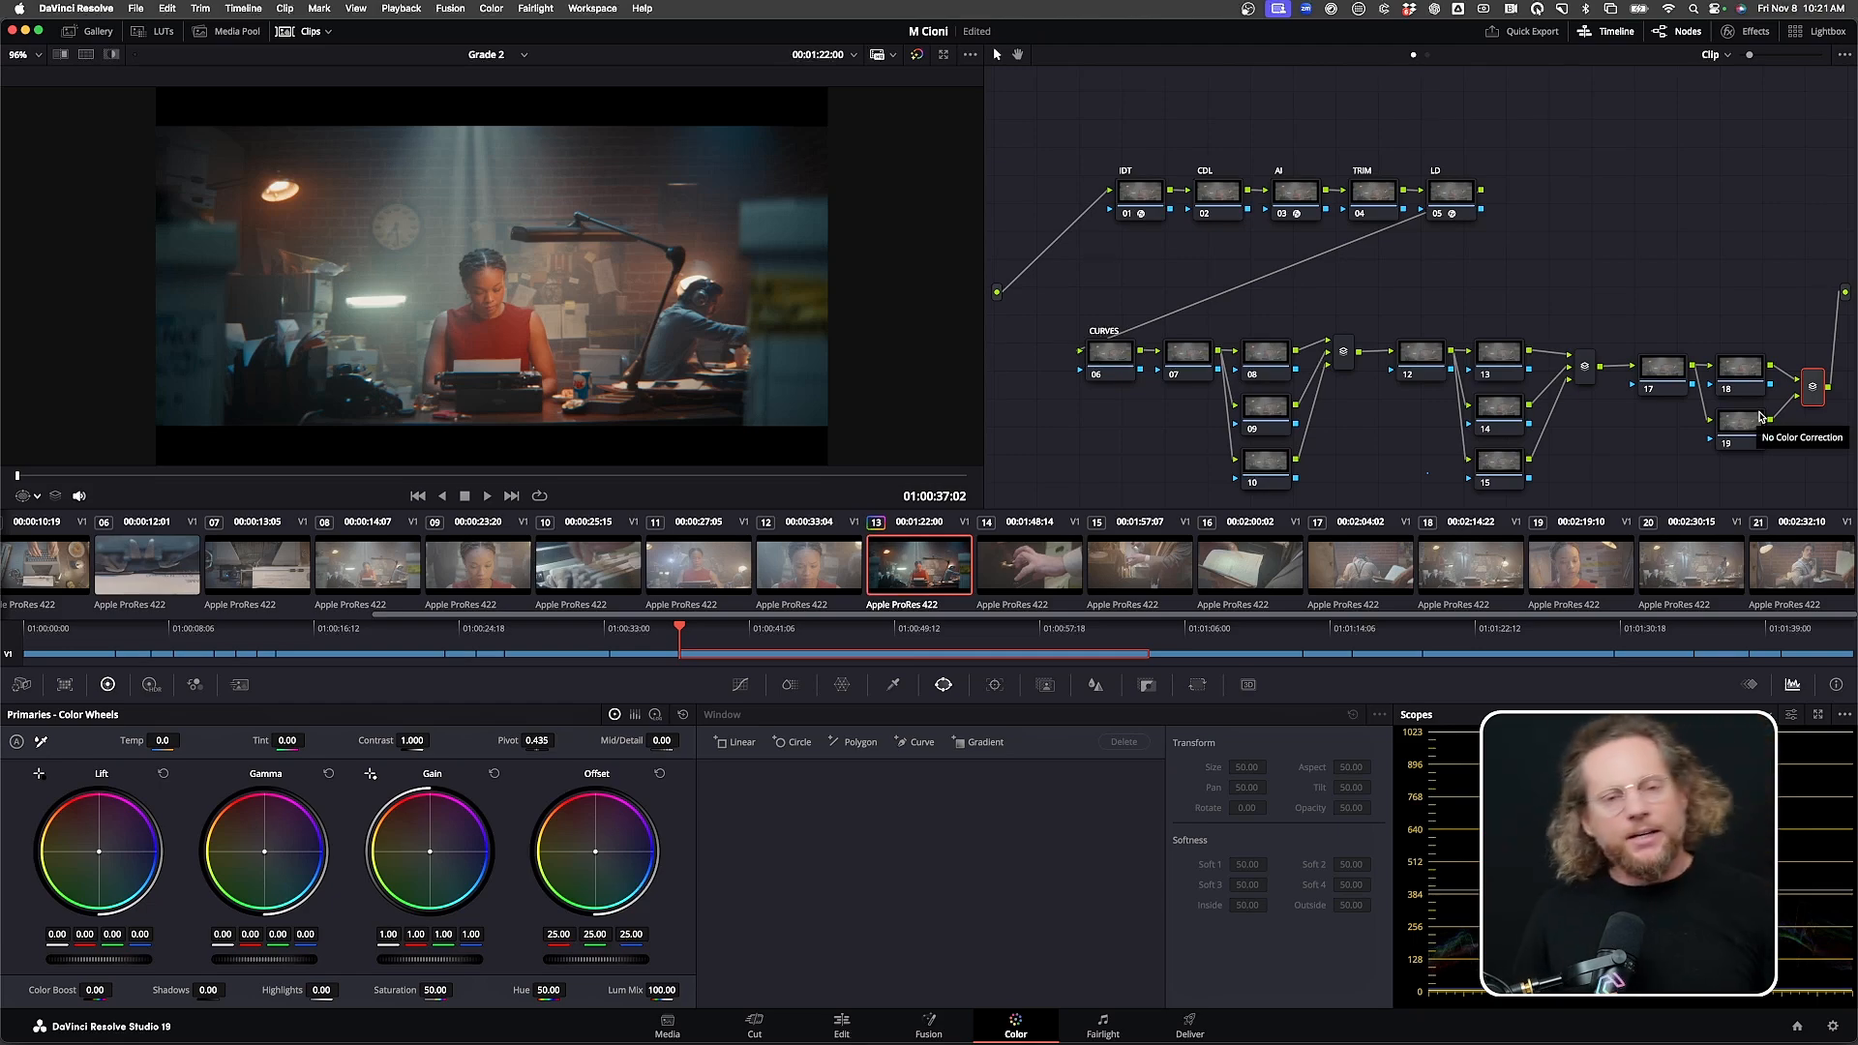
Add an inverted circle window to node 13, stretched to an aspect of 84.32 with softness 12.03
left_click(1502, 362)
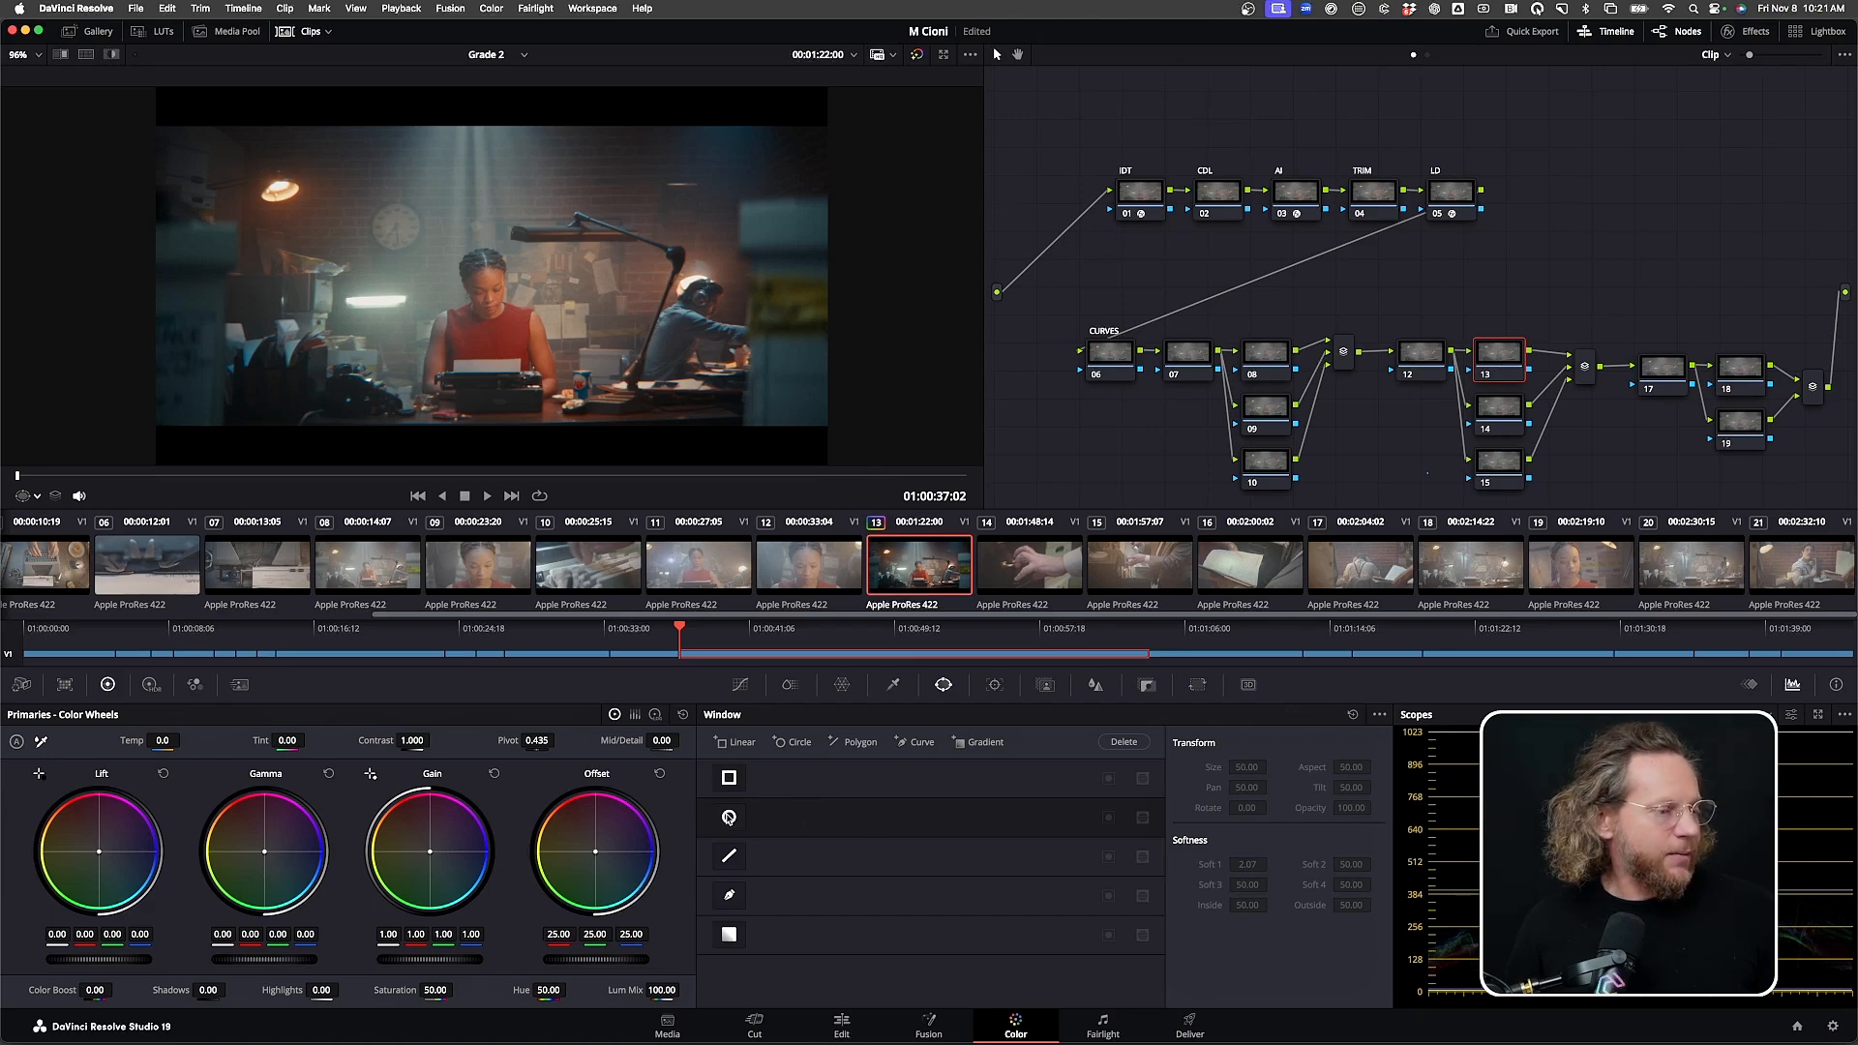
left_click(729, 818)
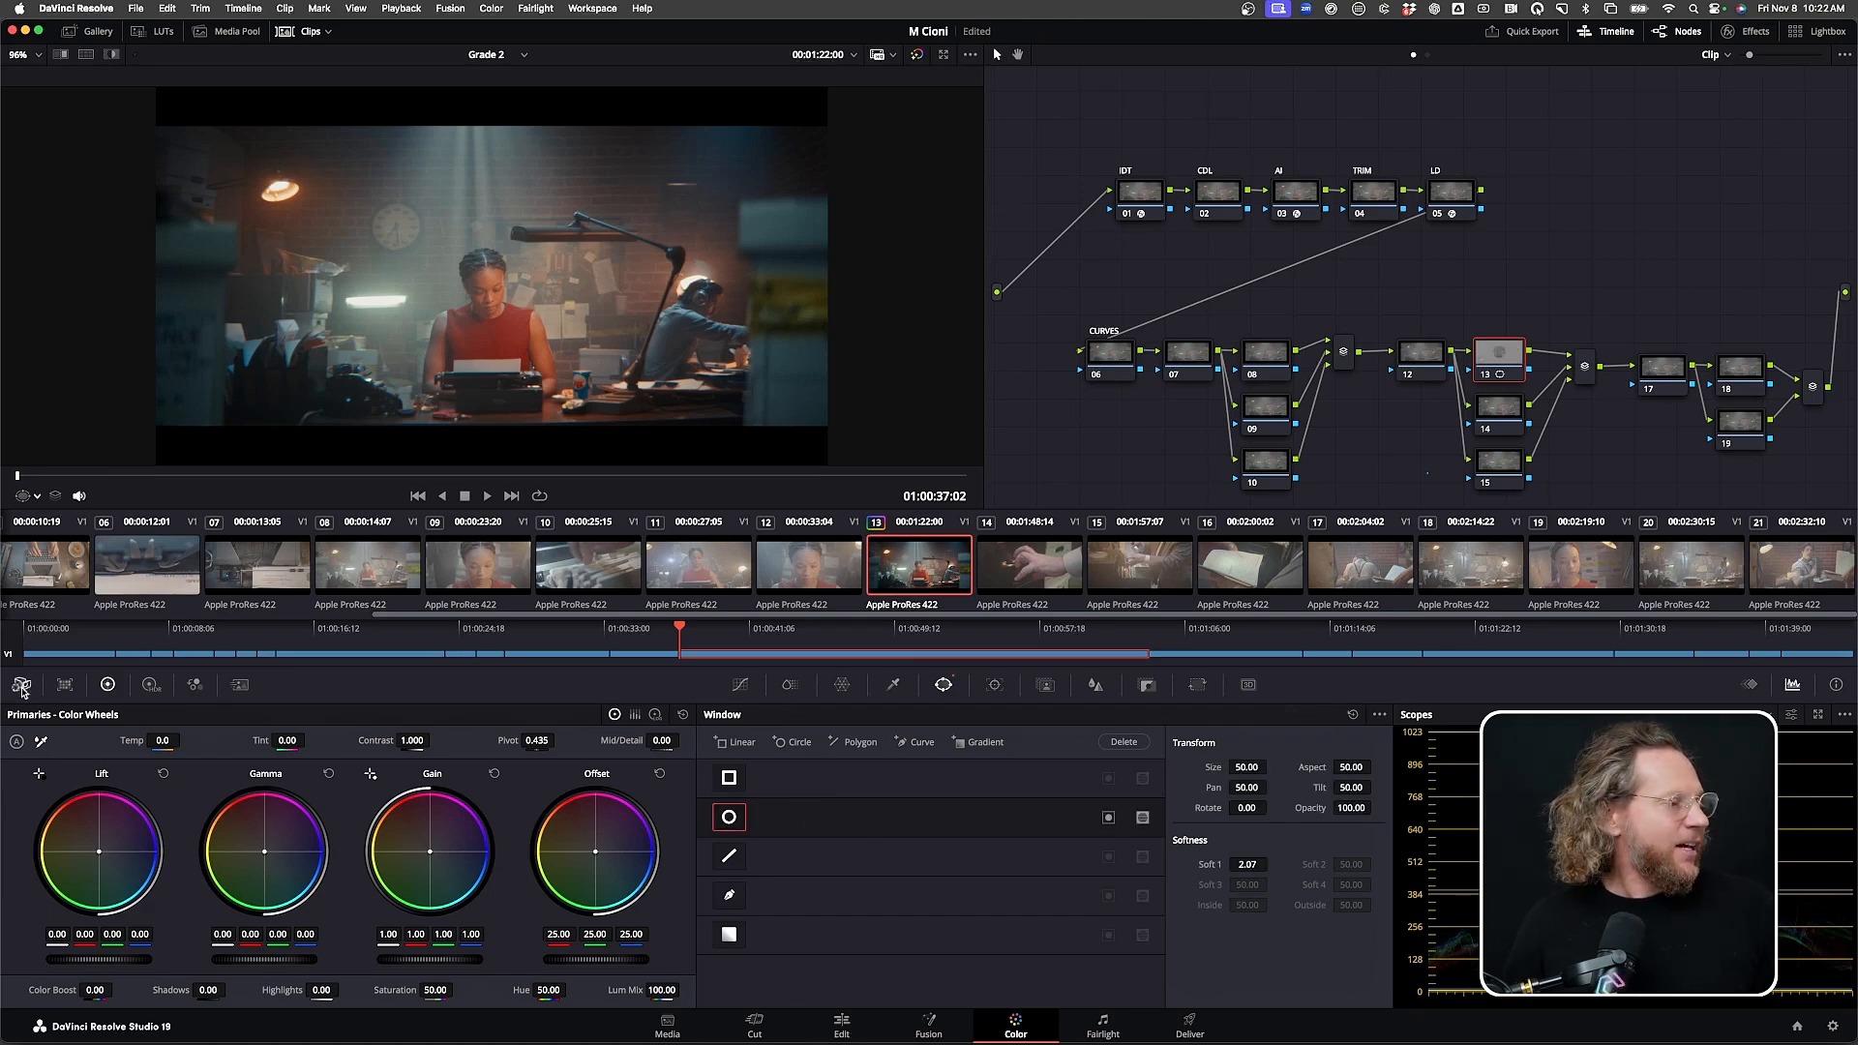
left_click(25, 500)
left_click(31, 565)
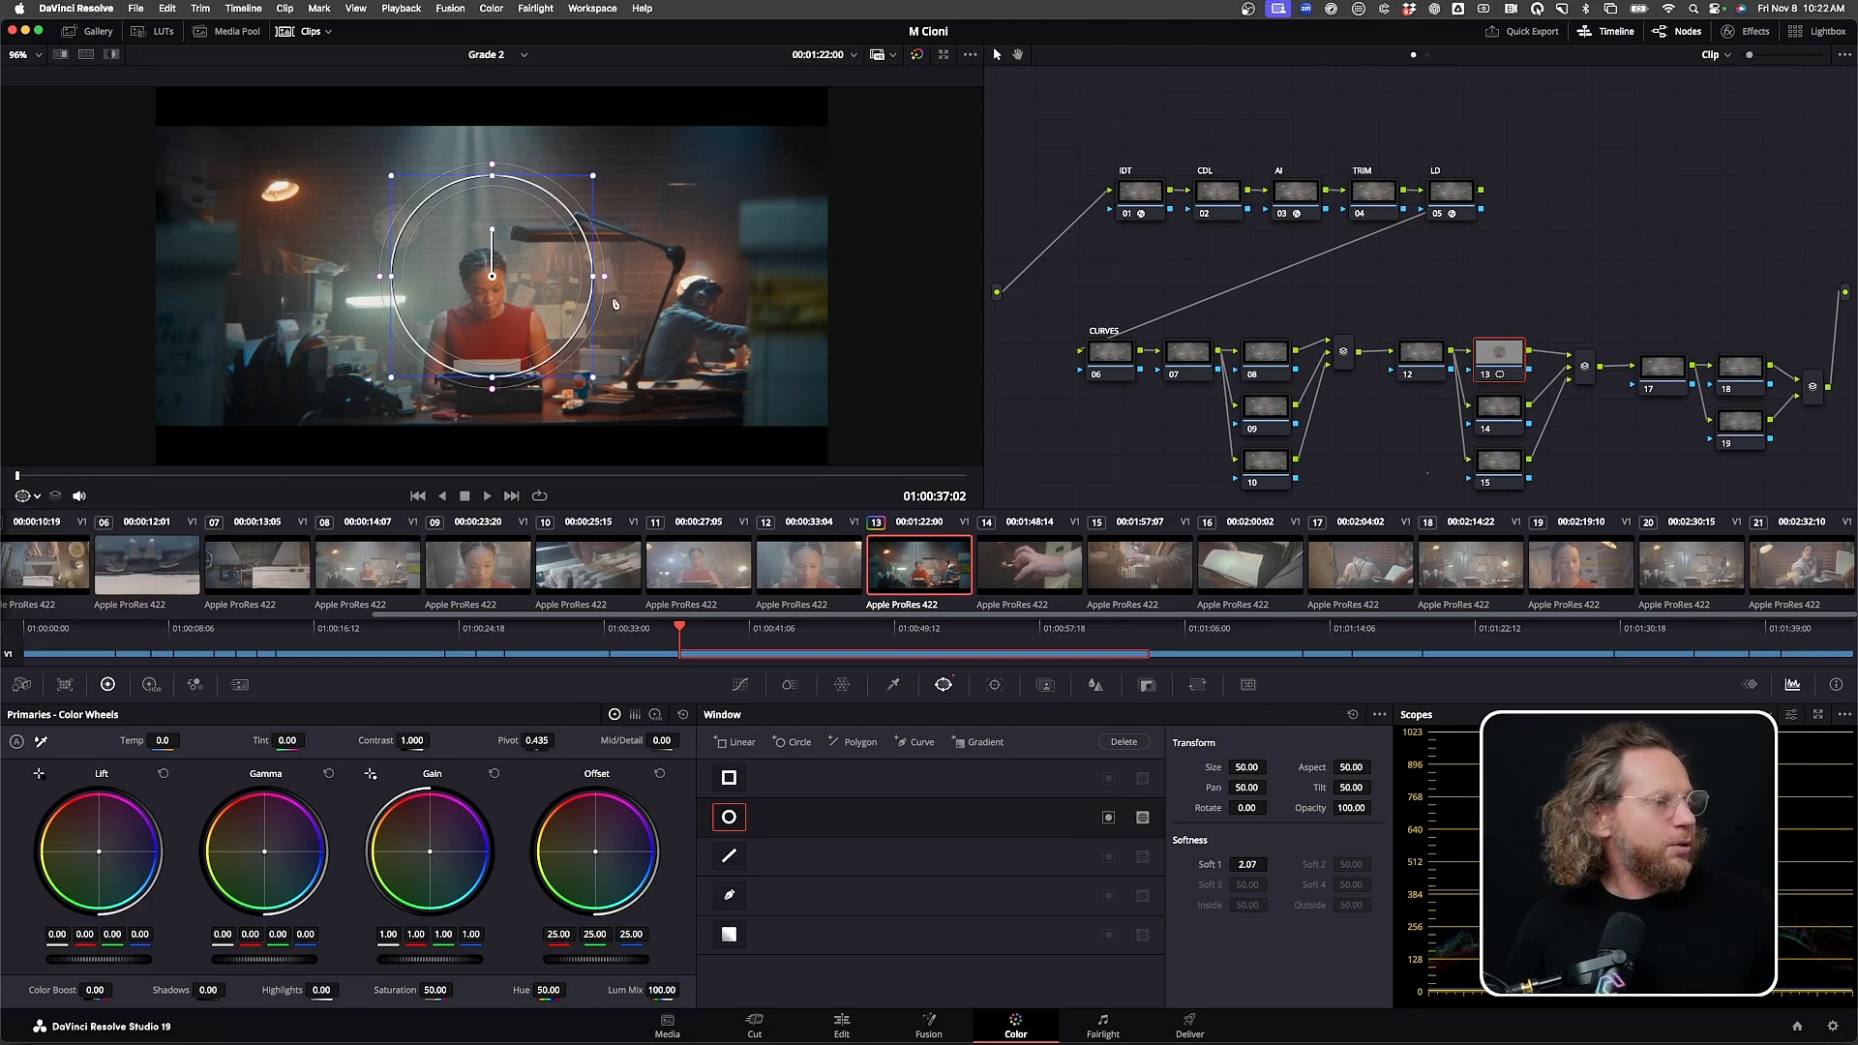
left_click_drag(593, 276, 814, 279)
left_click_drag(1248, 864, 1270, 865)
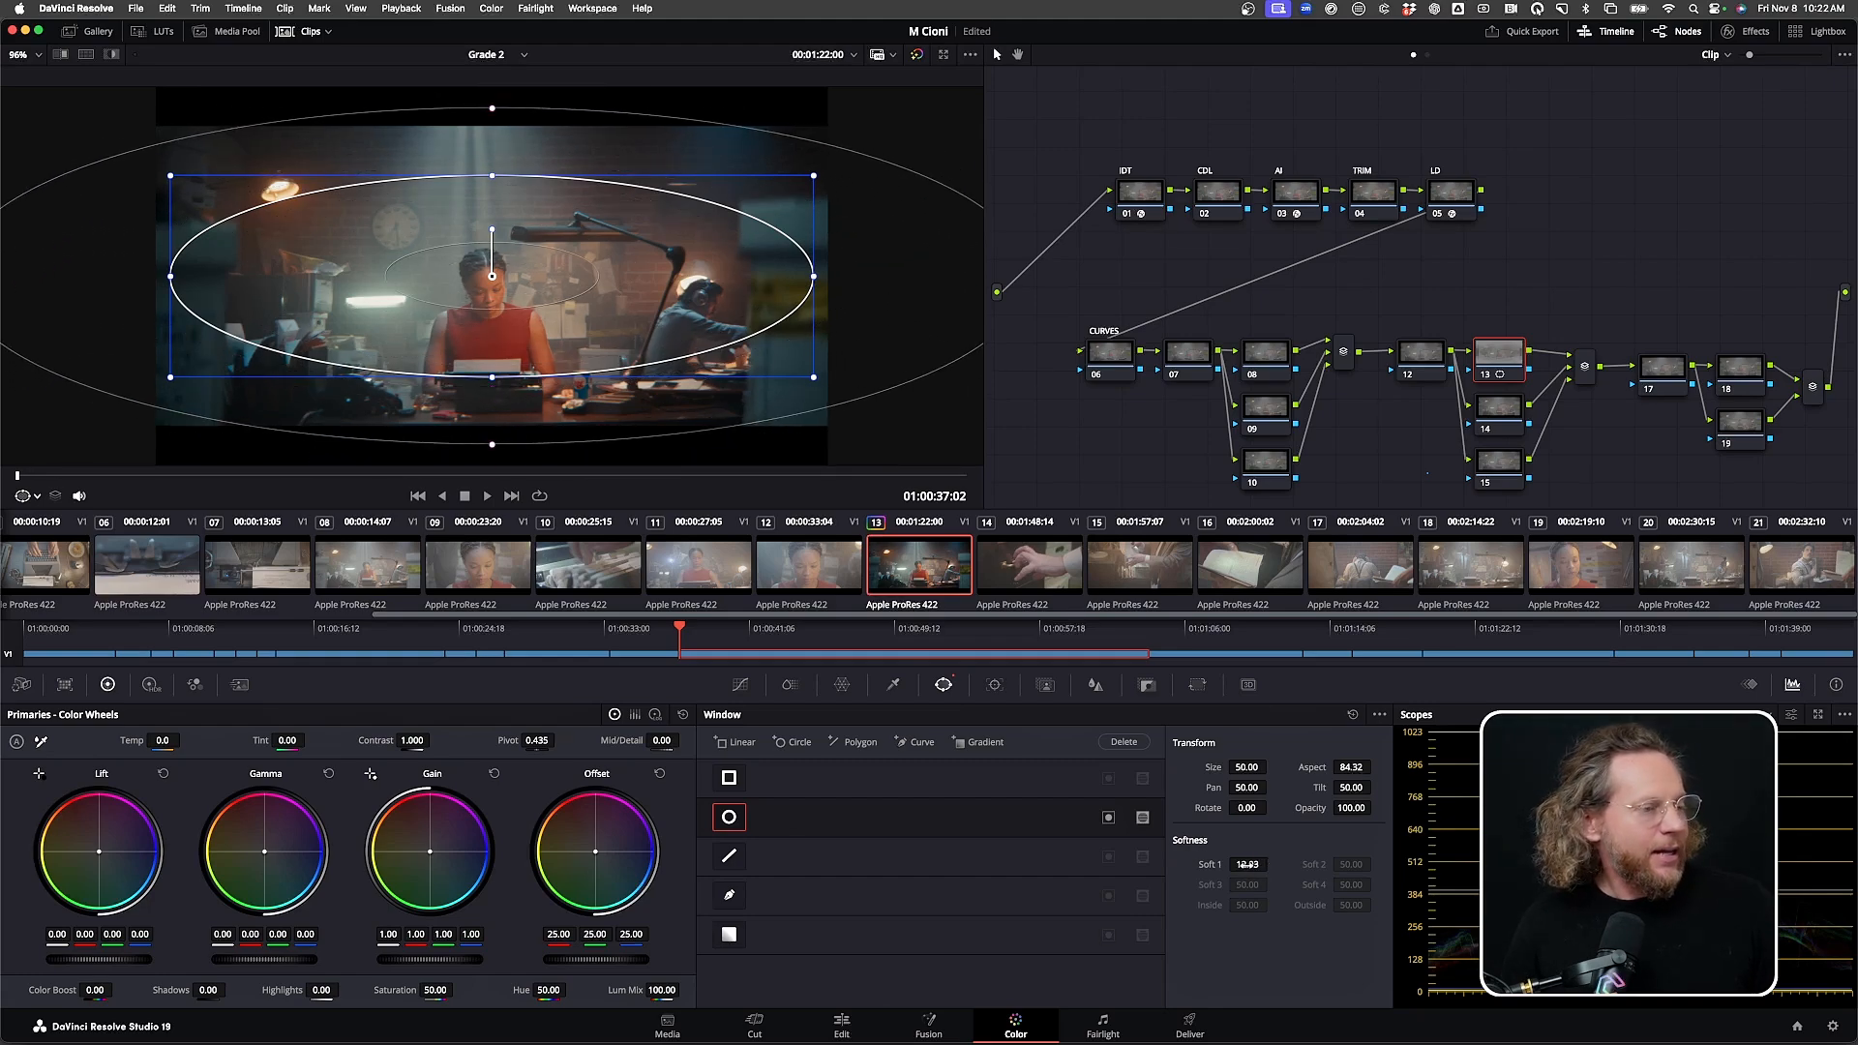
left_click(1109, 817)
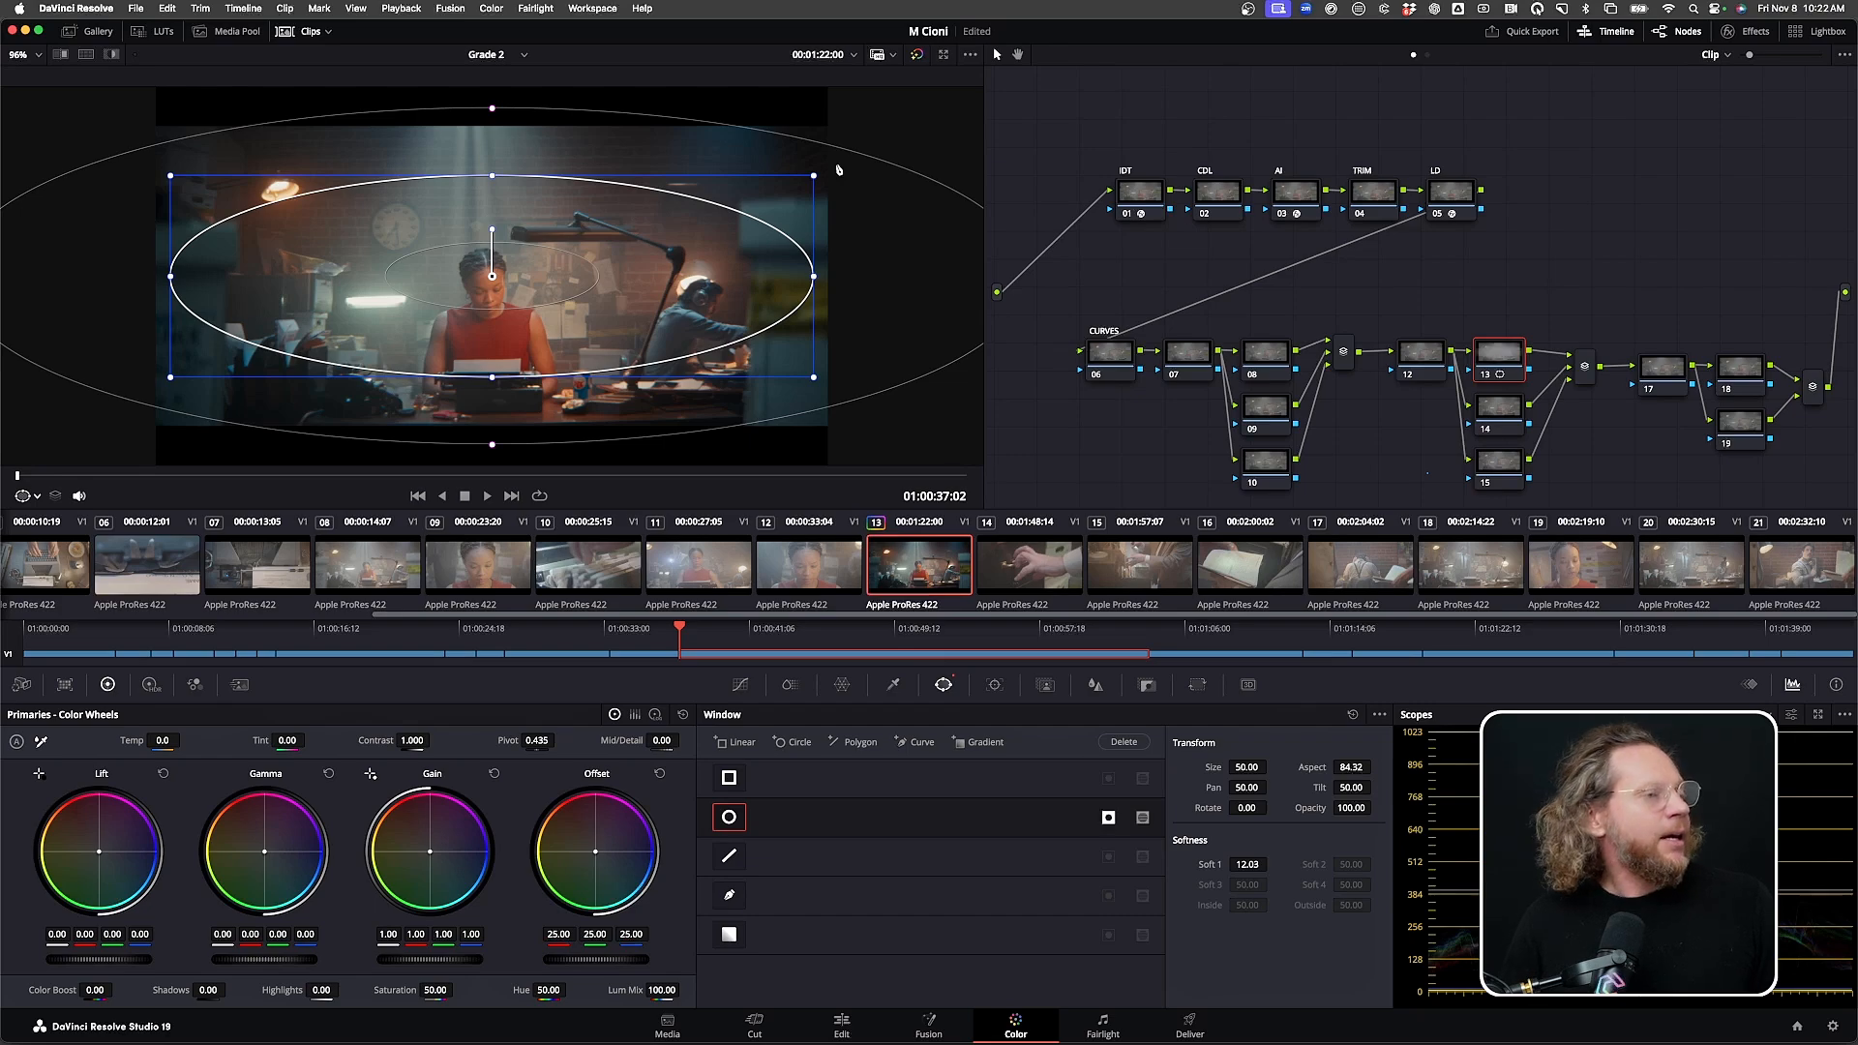
Enlarge node 13's window to size 51.50 using the highlighted mask as a guide, and lower the node's gain to 0.95
left_click(111, 54)
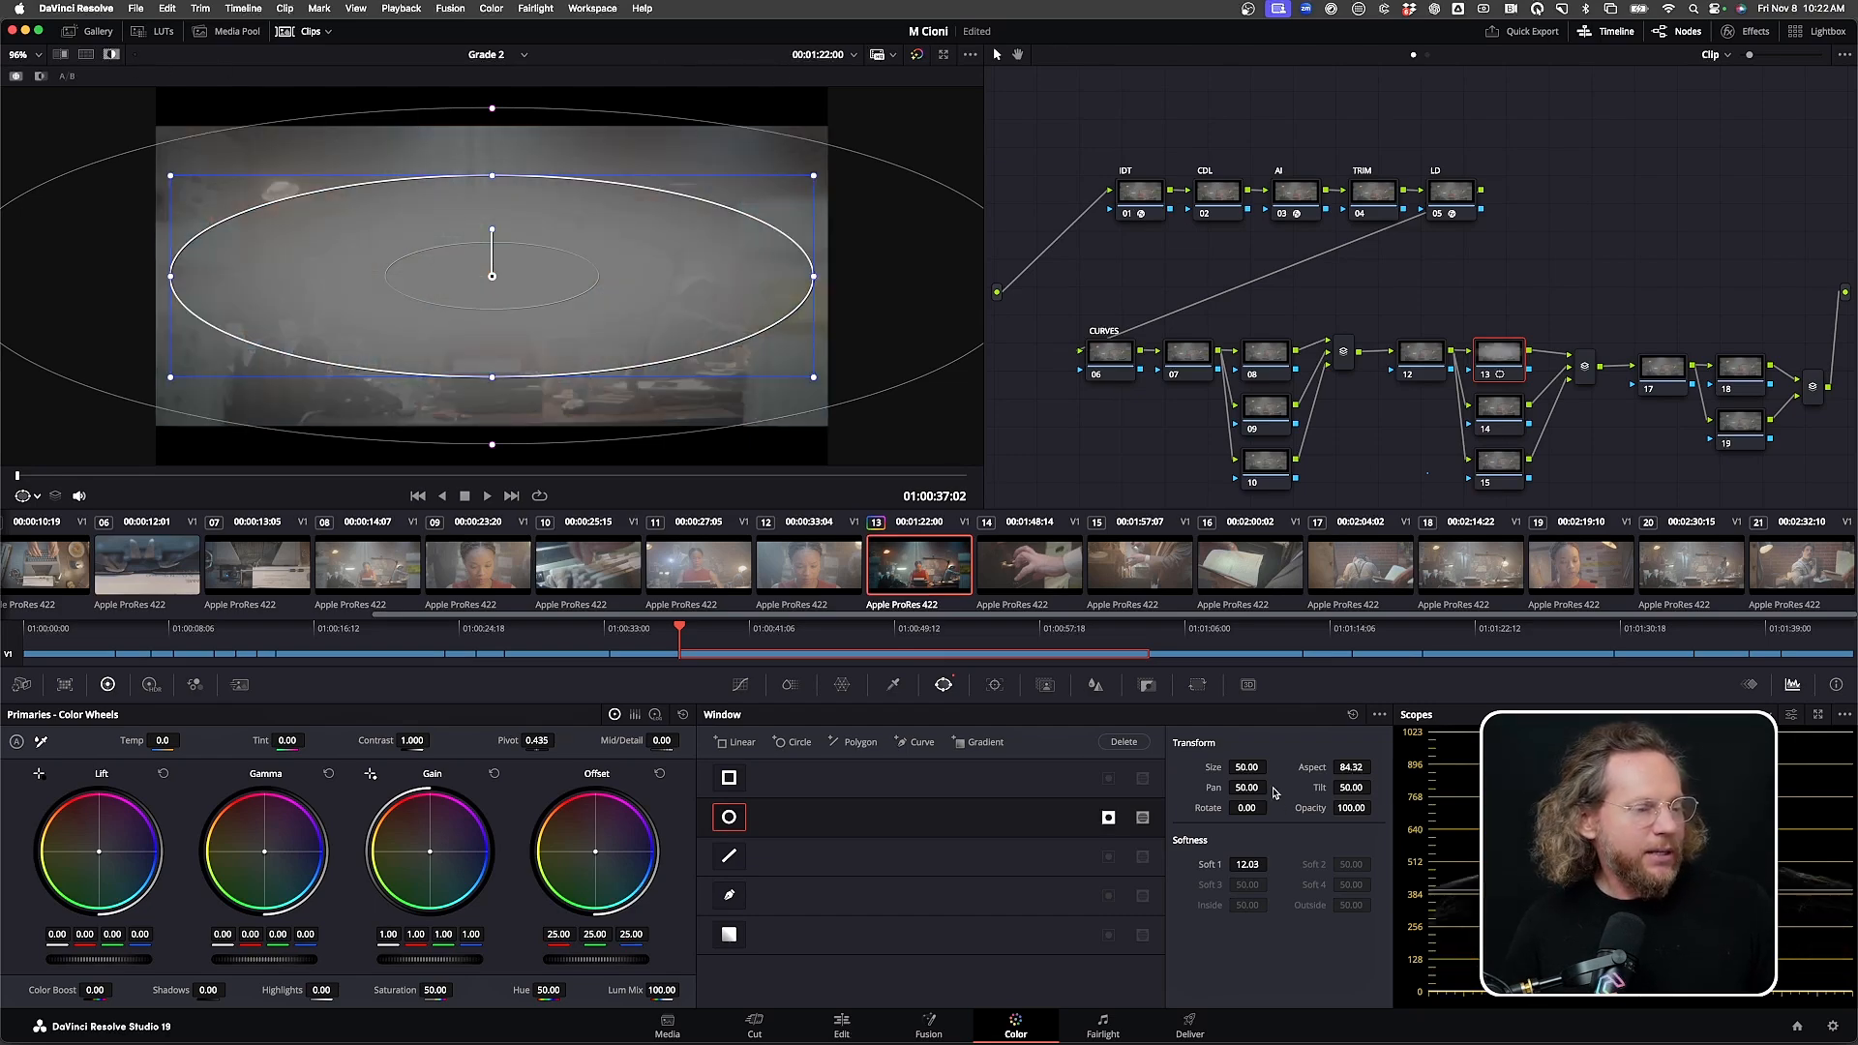
left_click_drag(1242, 767, 1270, 767)
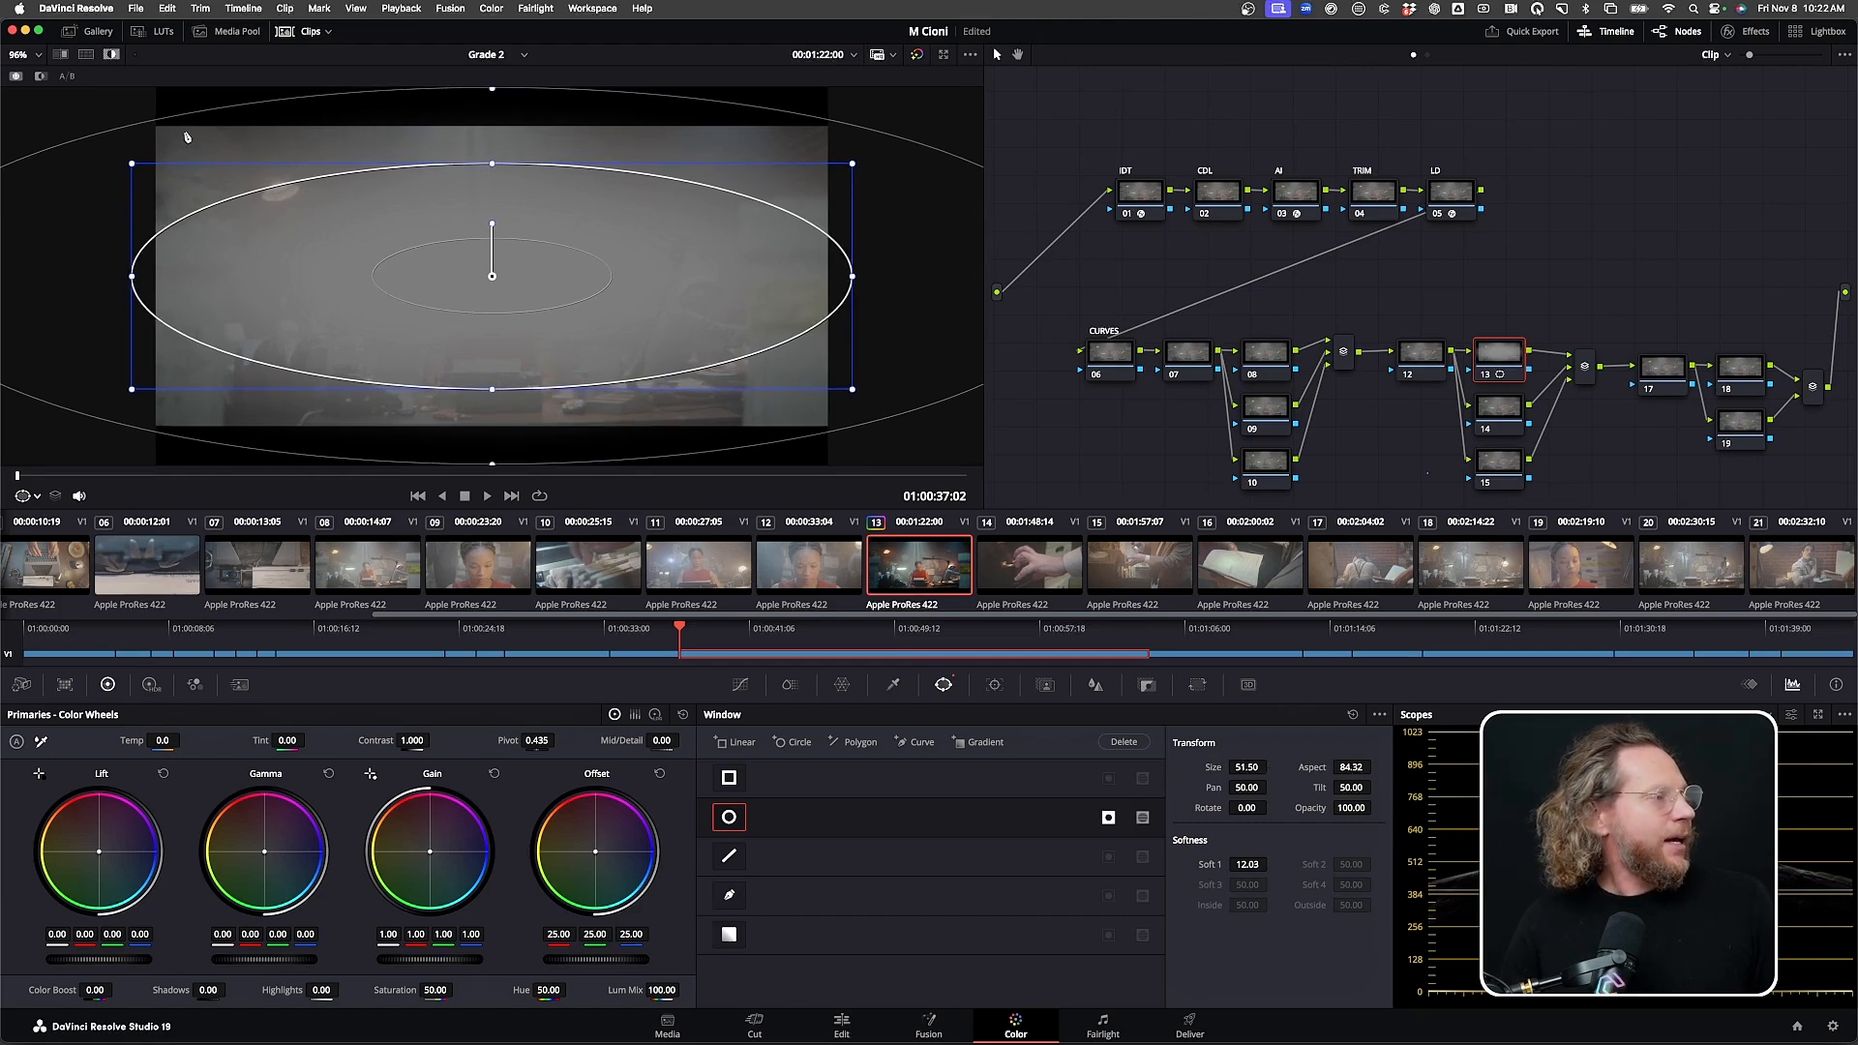
left_click(112, 54)
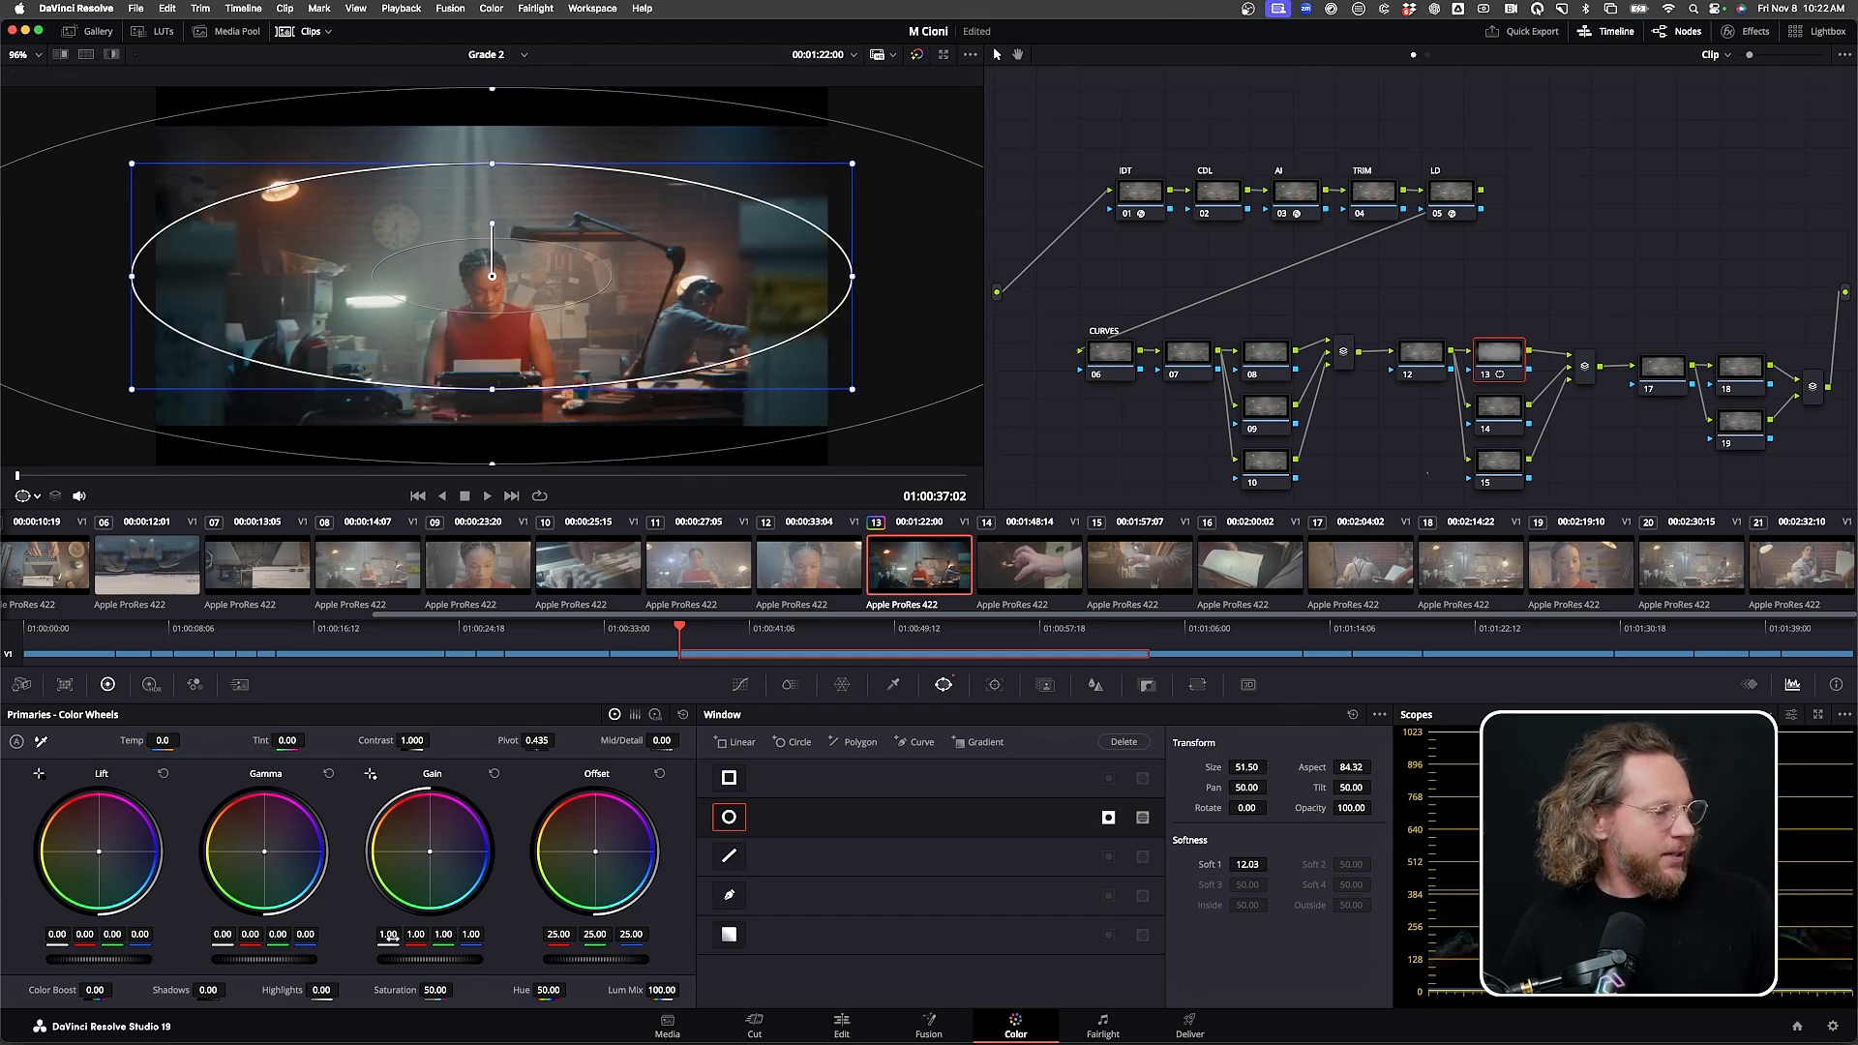
left_click_drag(429, 959, 405, 959)
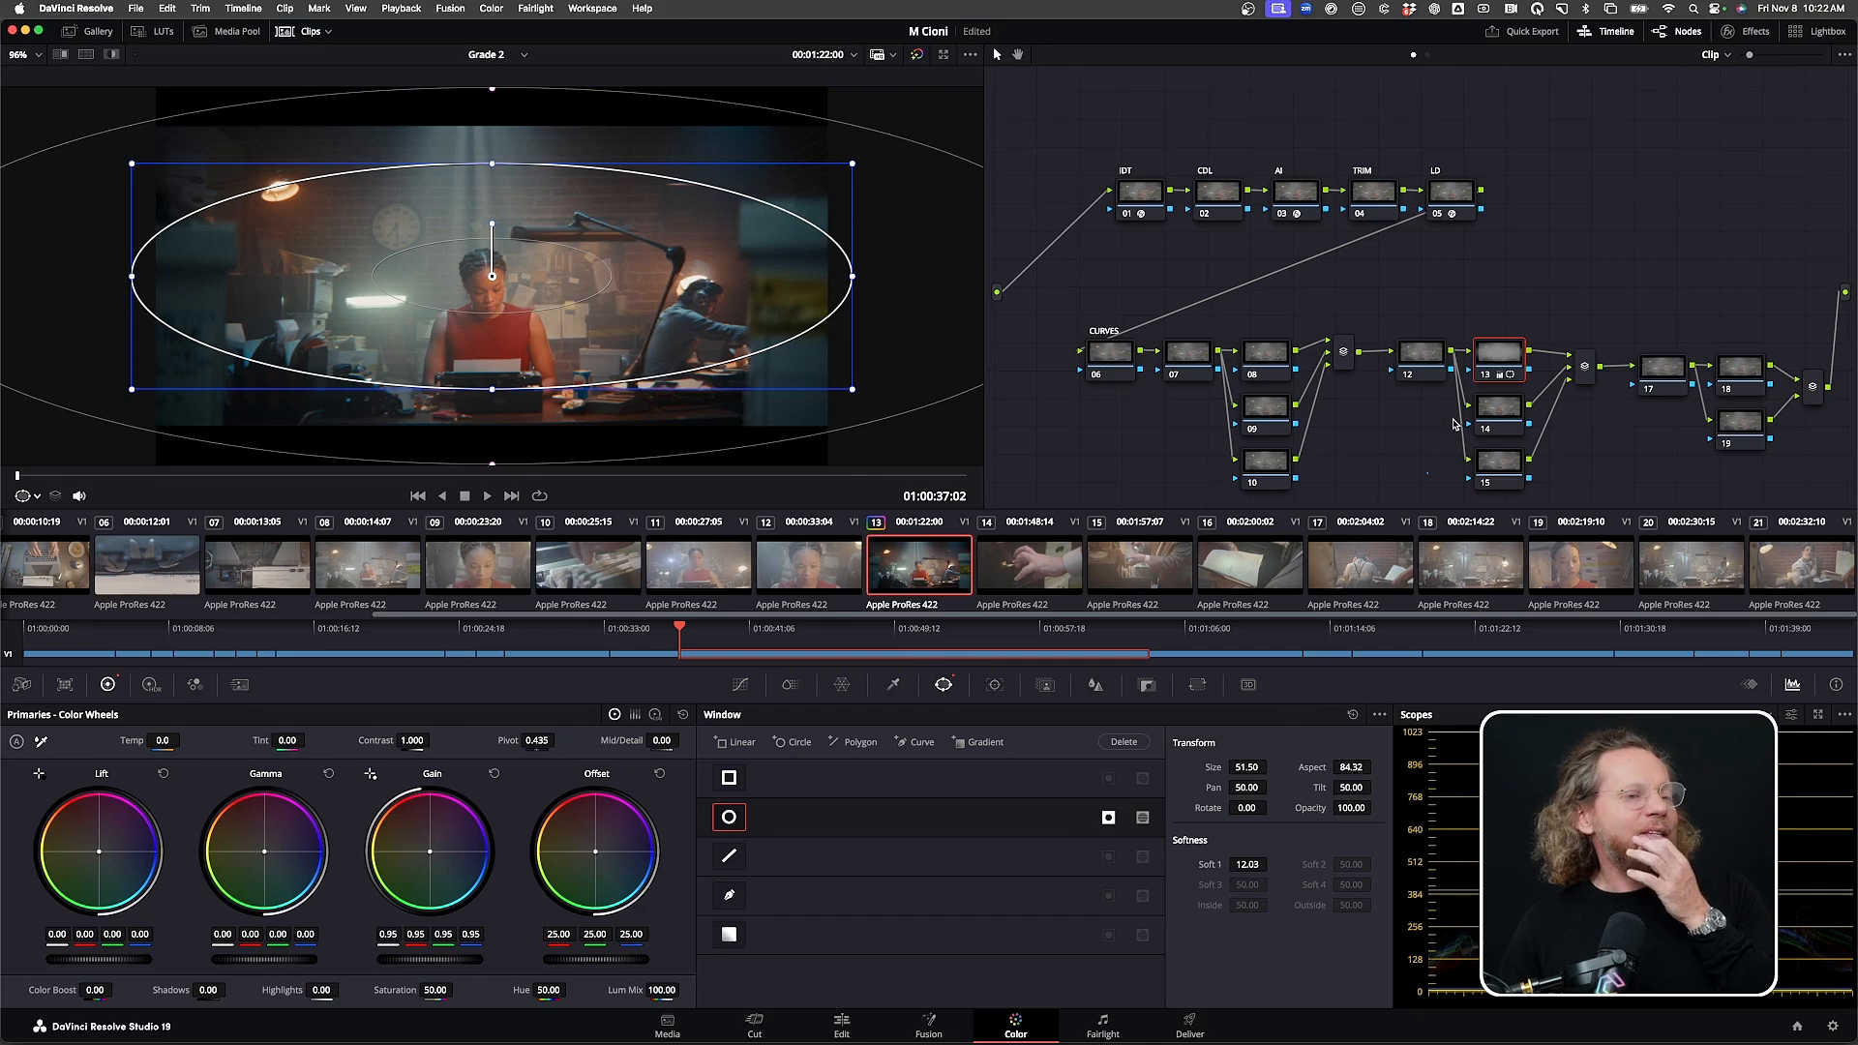
left_click(1517, 419)
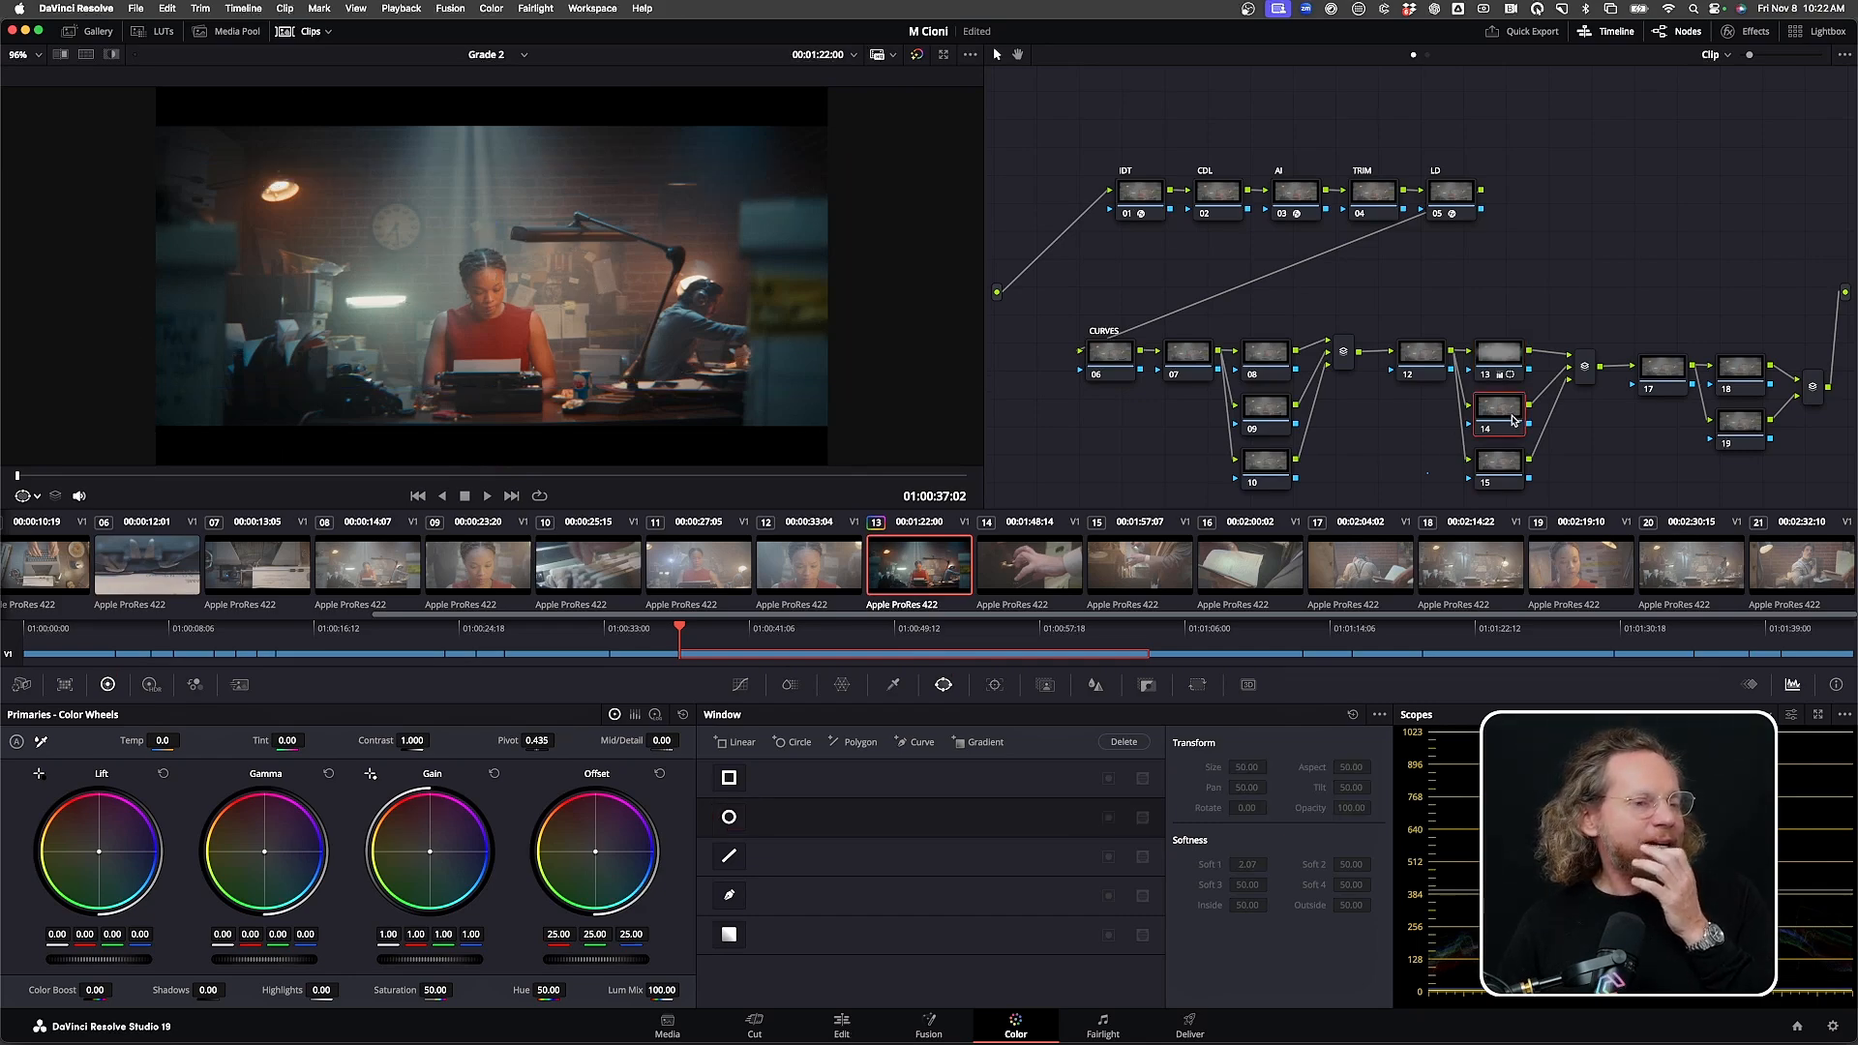
Add a circle window to node 14 with a softness of 18.83
left_click(731, 820)
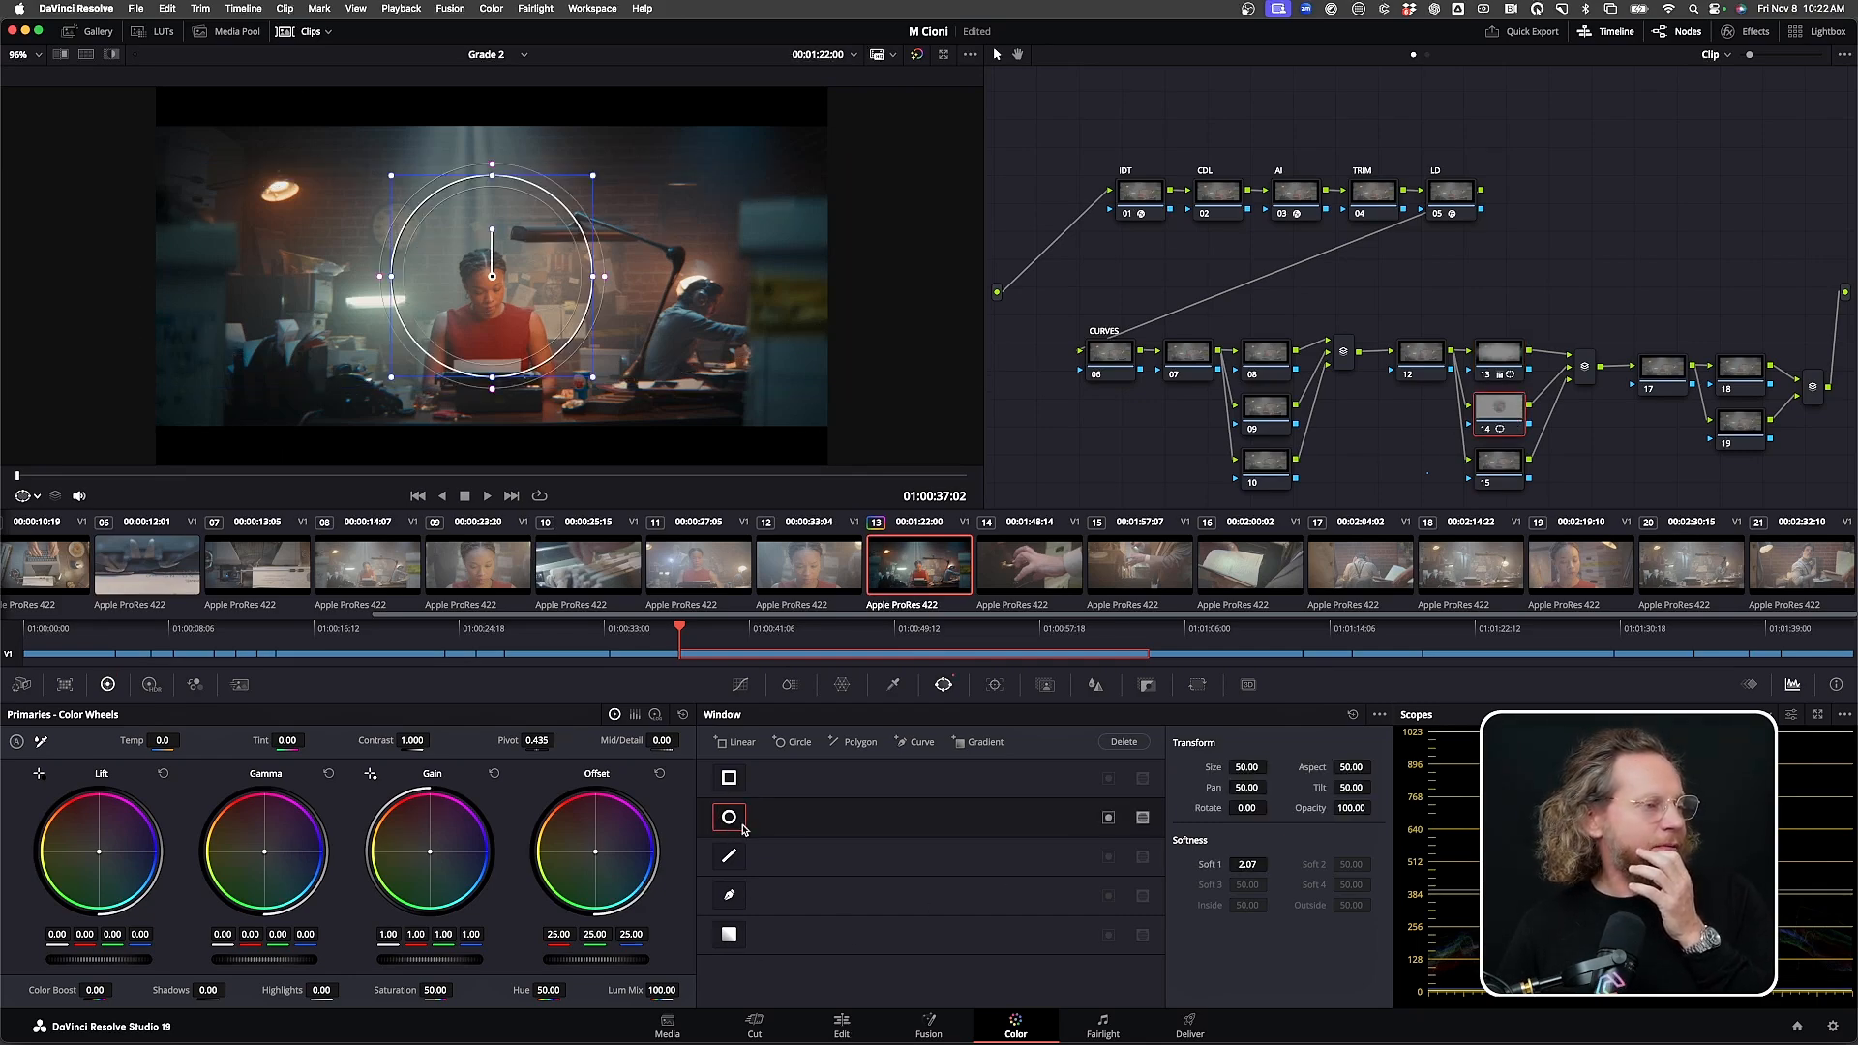
left_click_drag(1237, 867, 1271, 863)
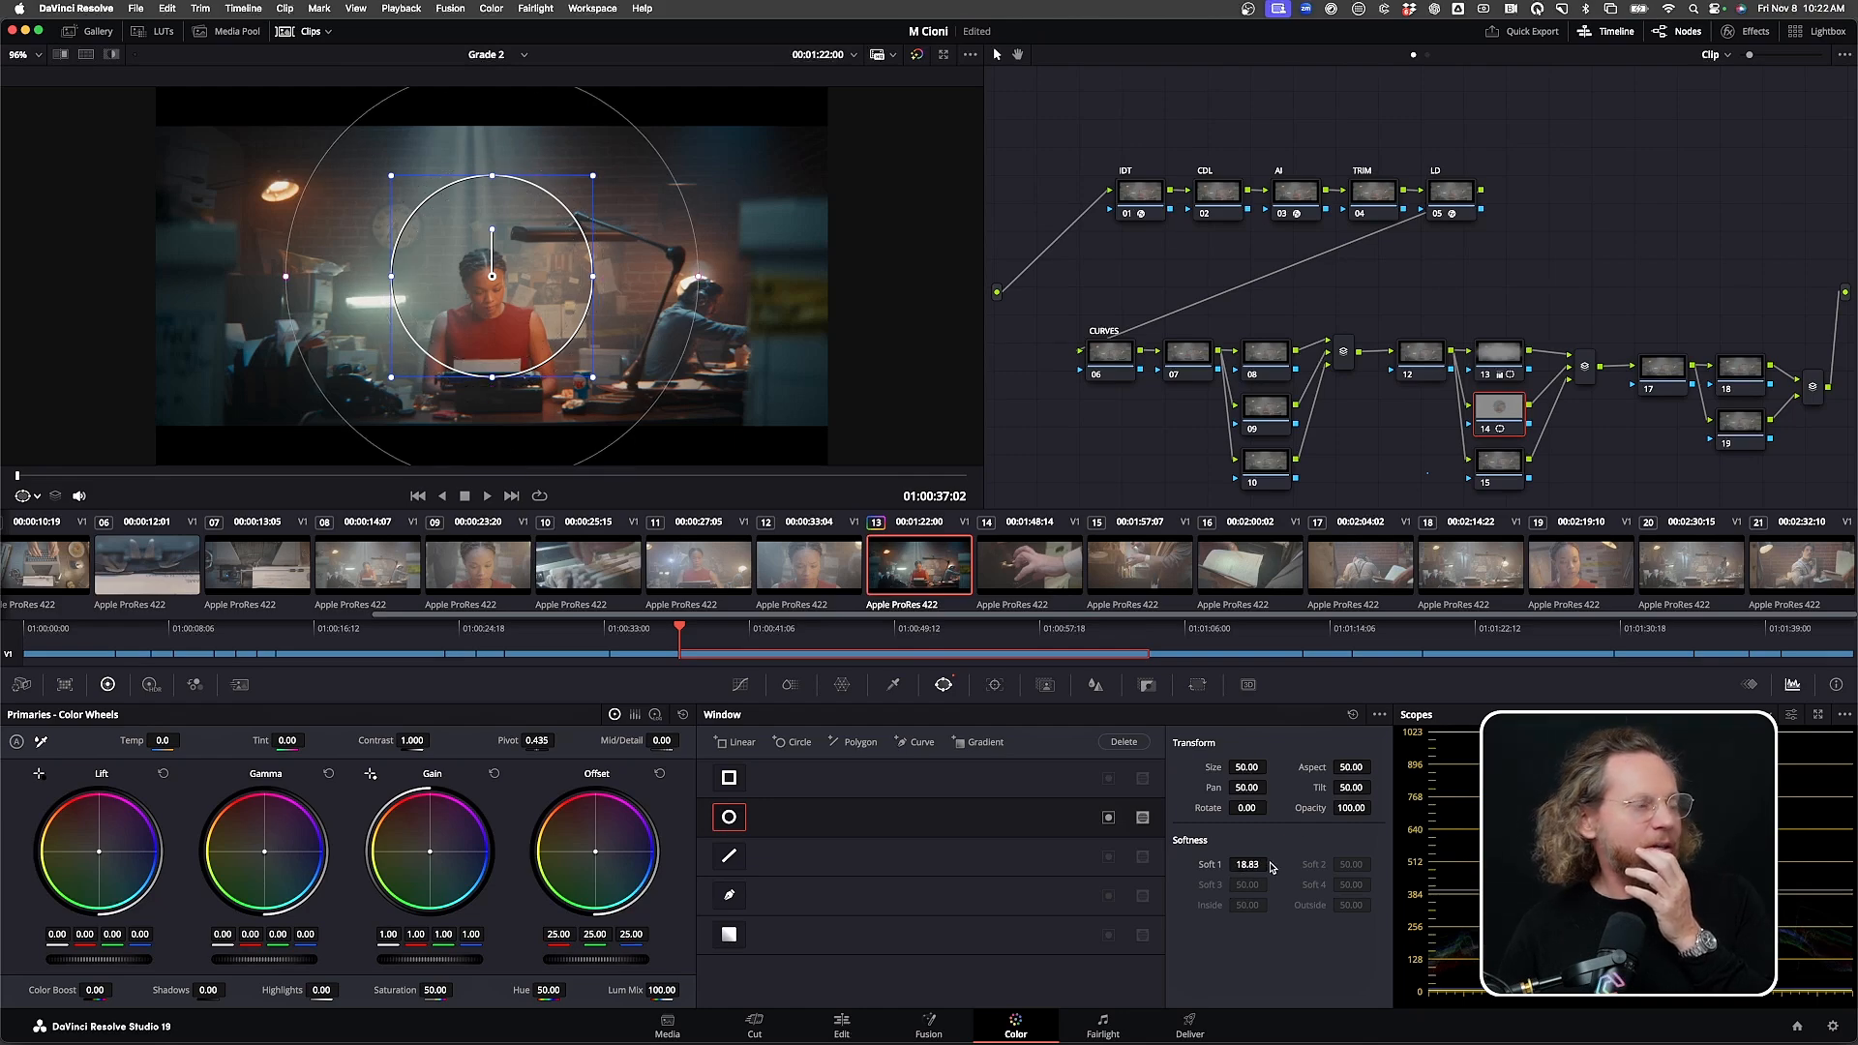
Add a downward gradient window from the frame's top edge to node 15, softness 5.95, and shift its gain to 0.98 red, 1.04 blue
left_click(1510, 477)
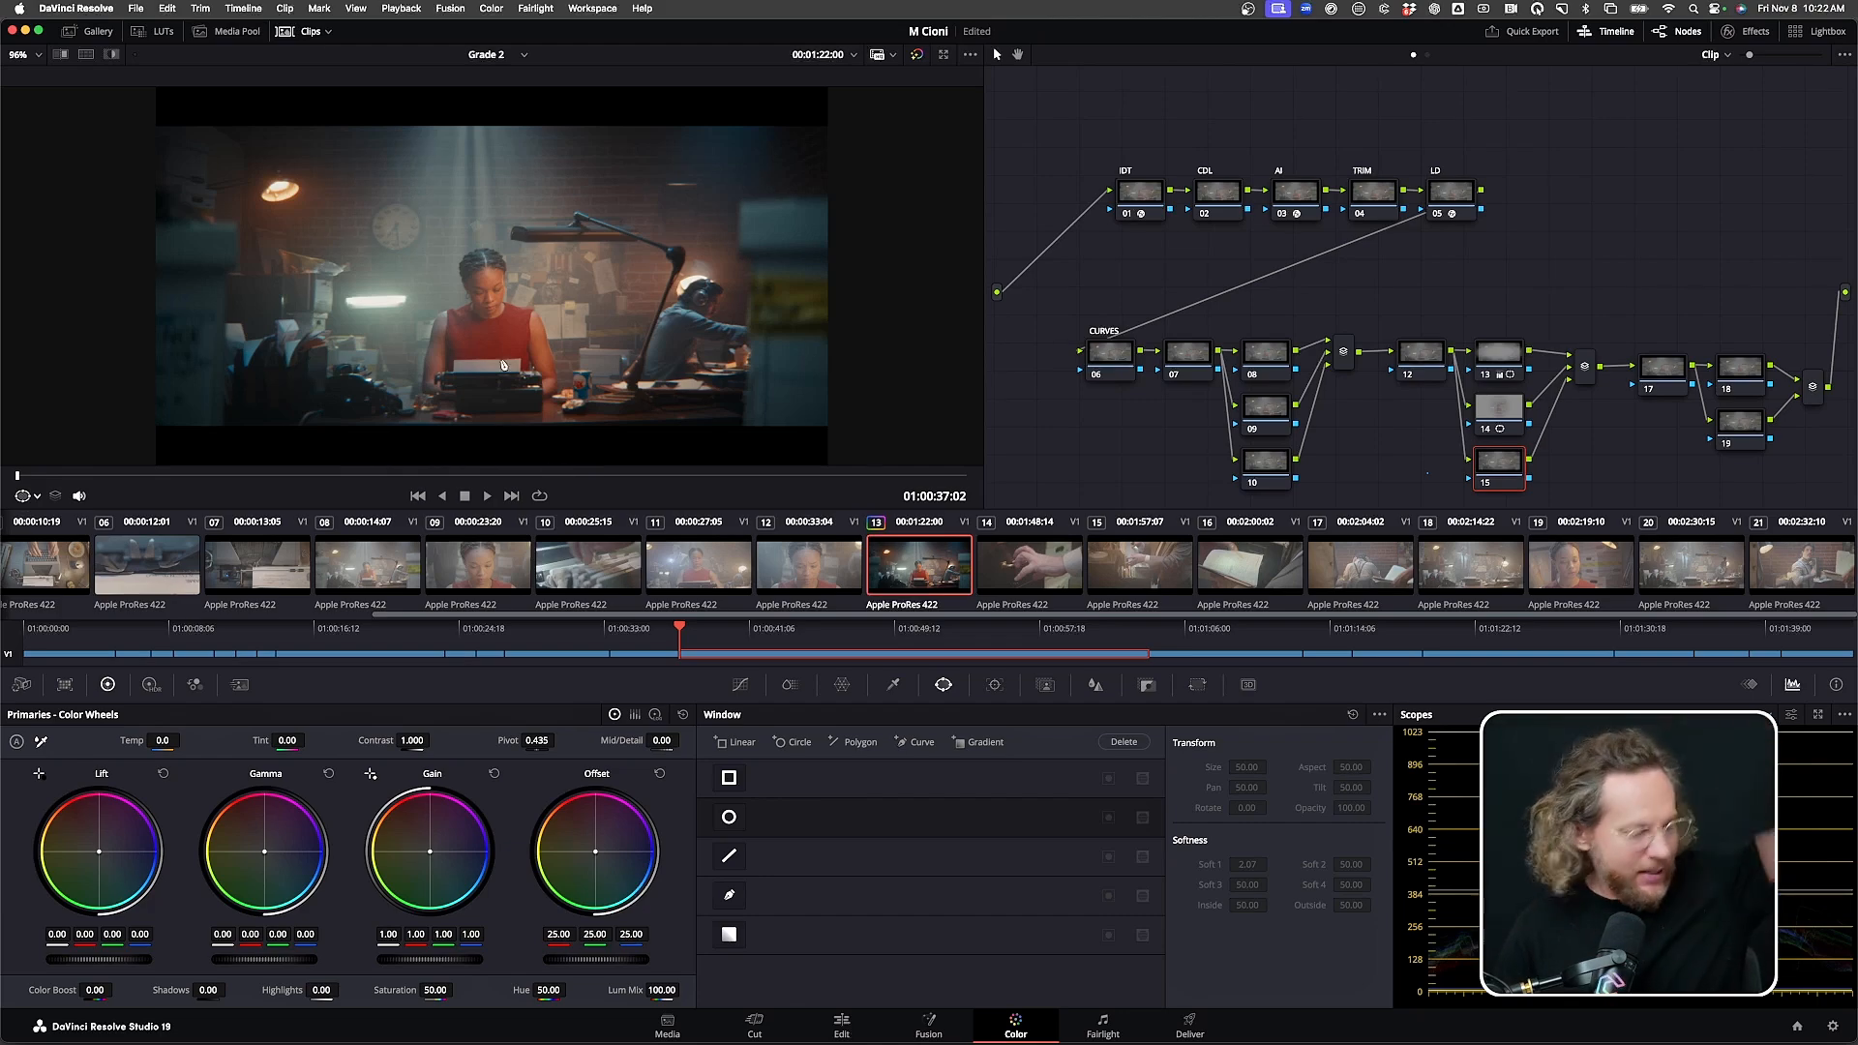
mouse_move(486, 141)
left_mouse_down()
mouse_move(492, 289)
mouse_move(471, 248)
mouse_move(534, 242)
left_mouse_up()
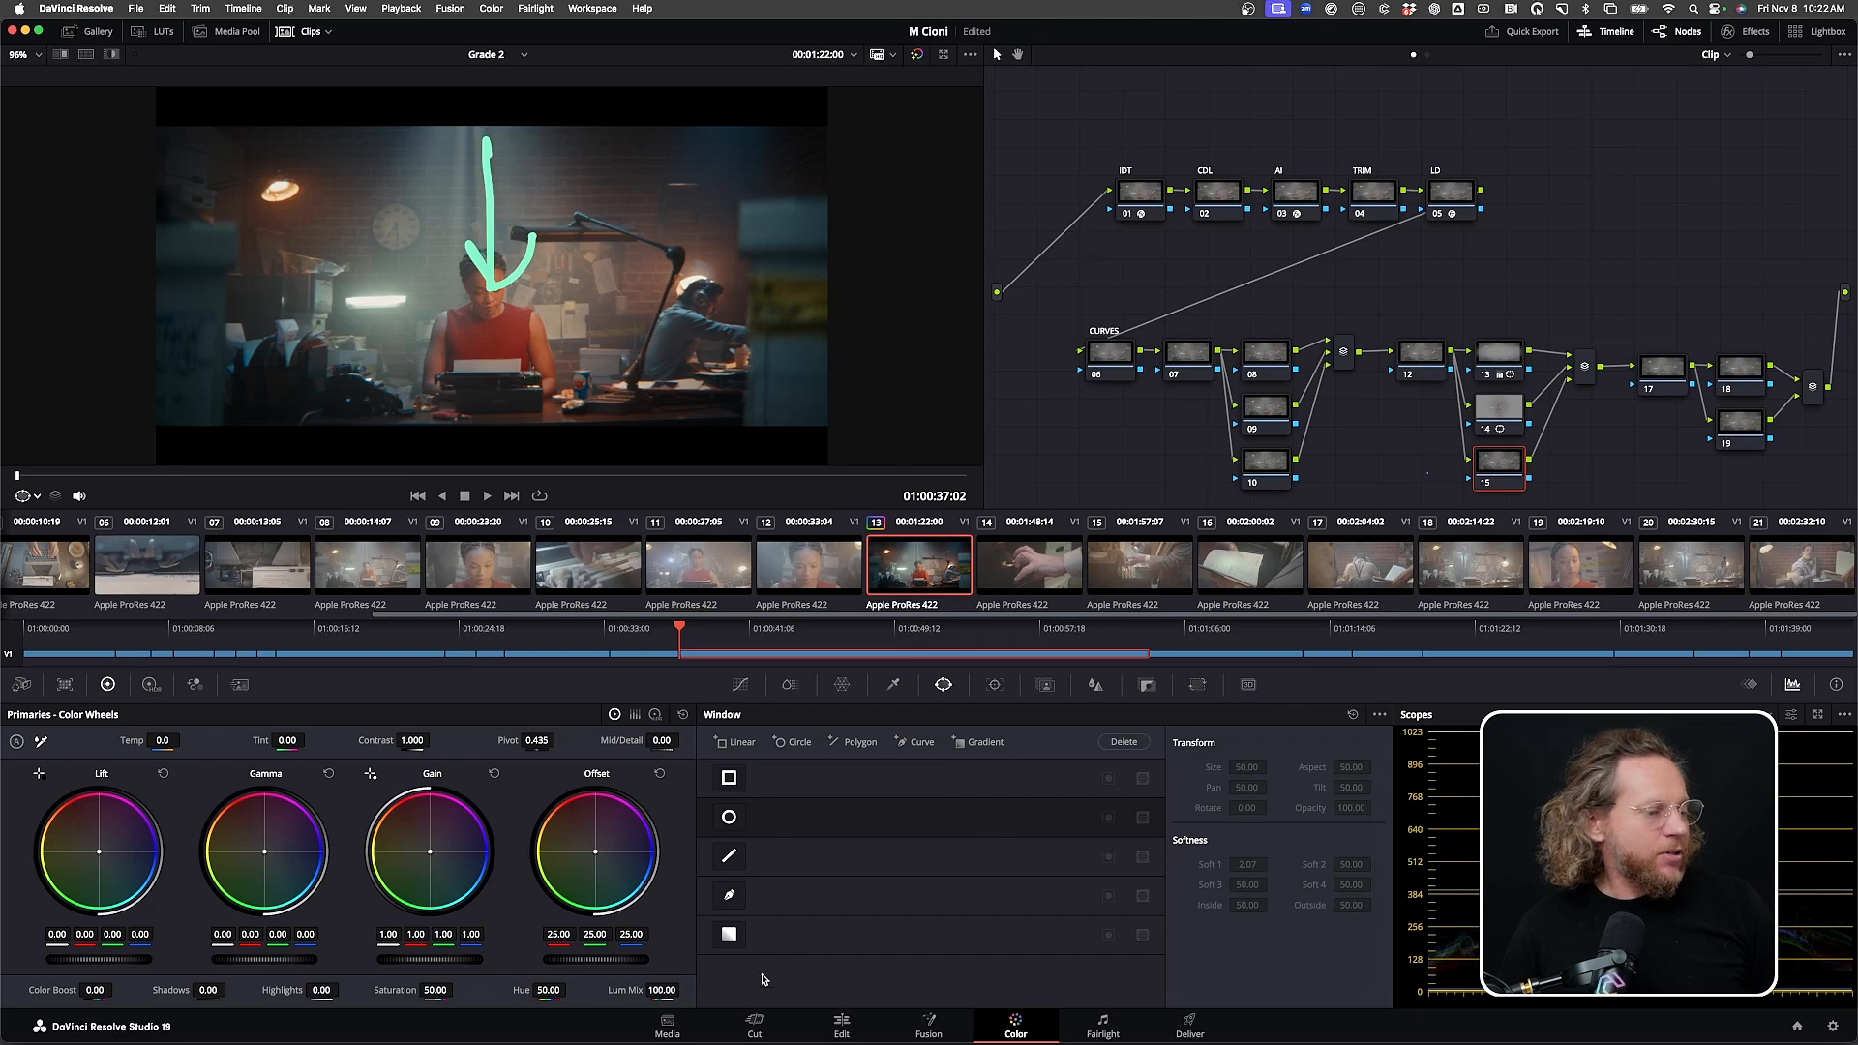
left_click(729, 934)
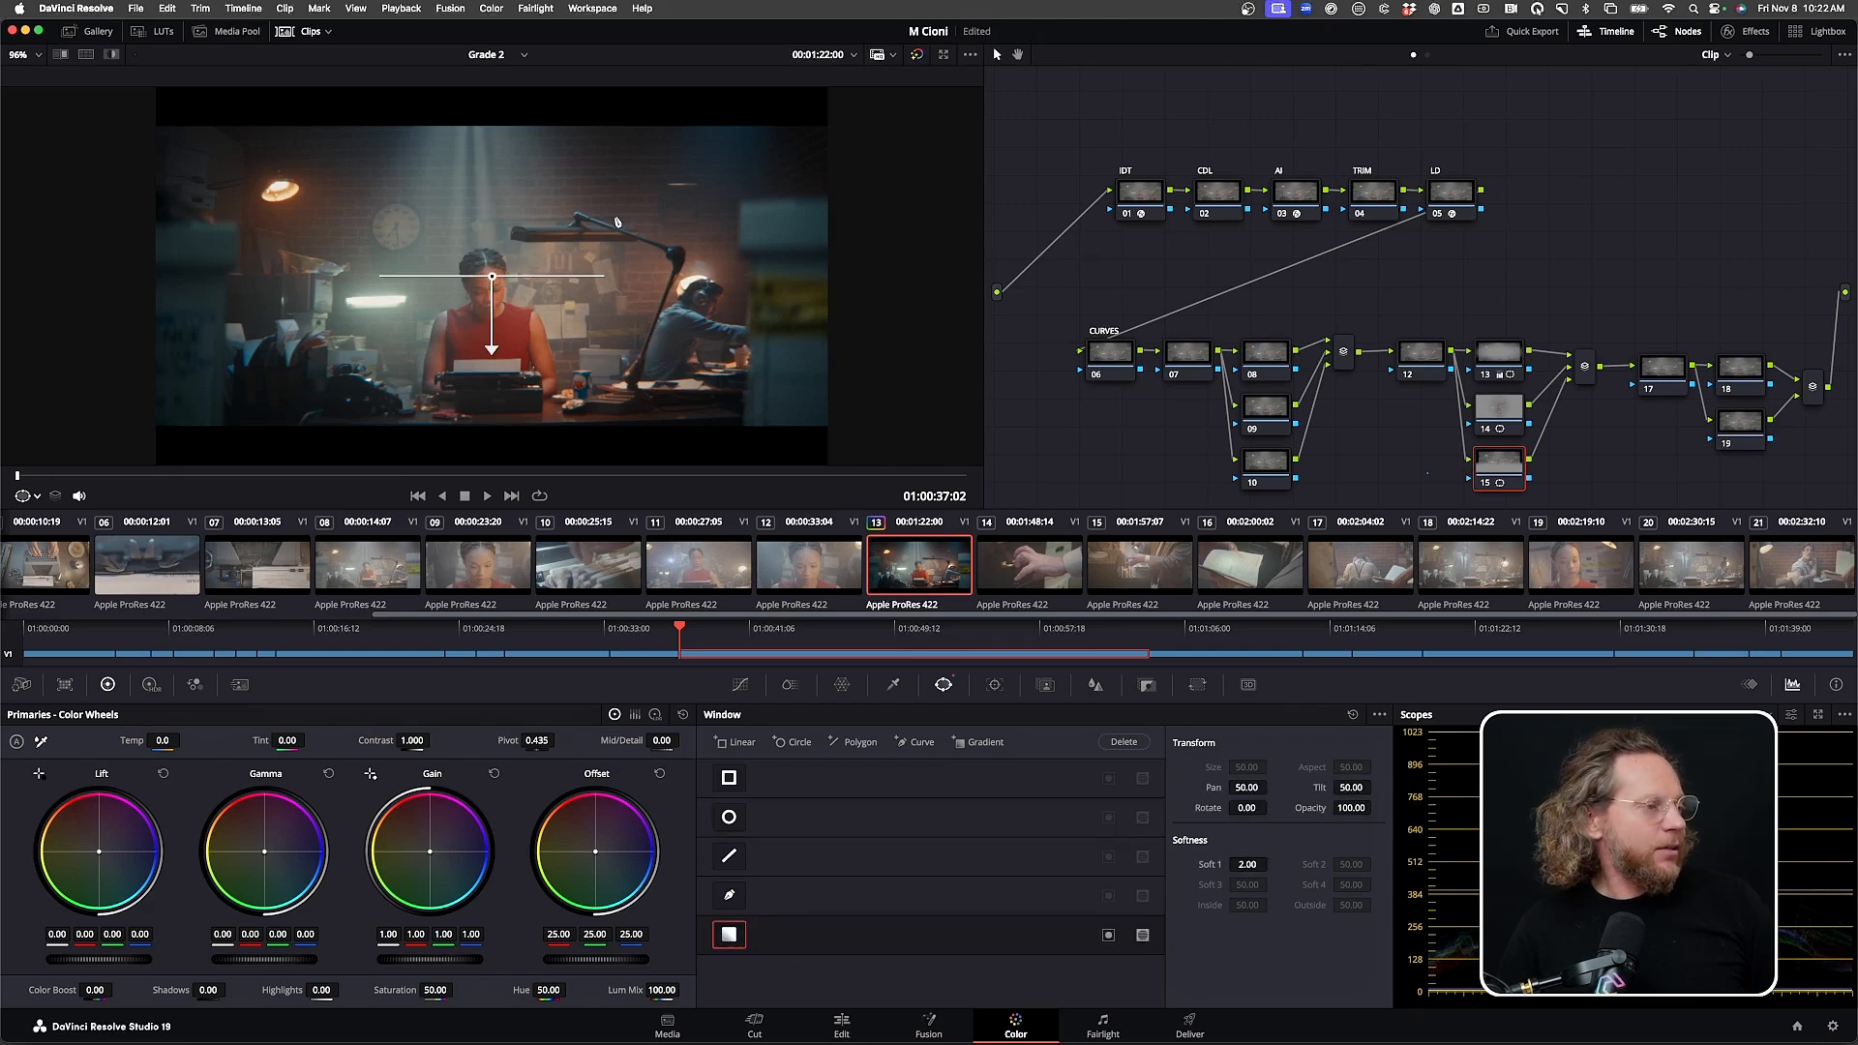
left_click_drag(492, 277, 486, 121)
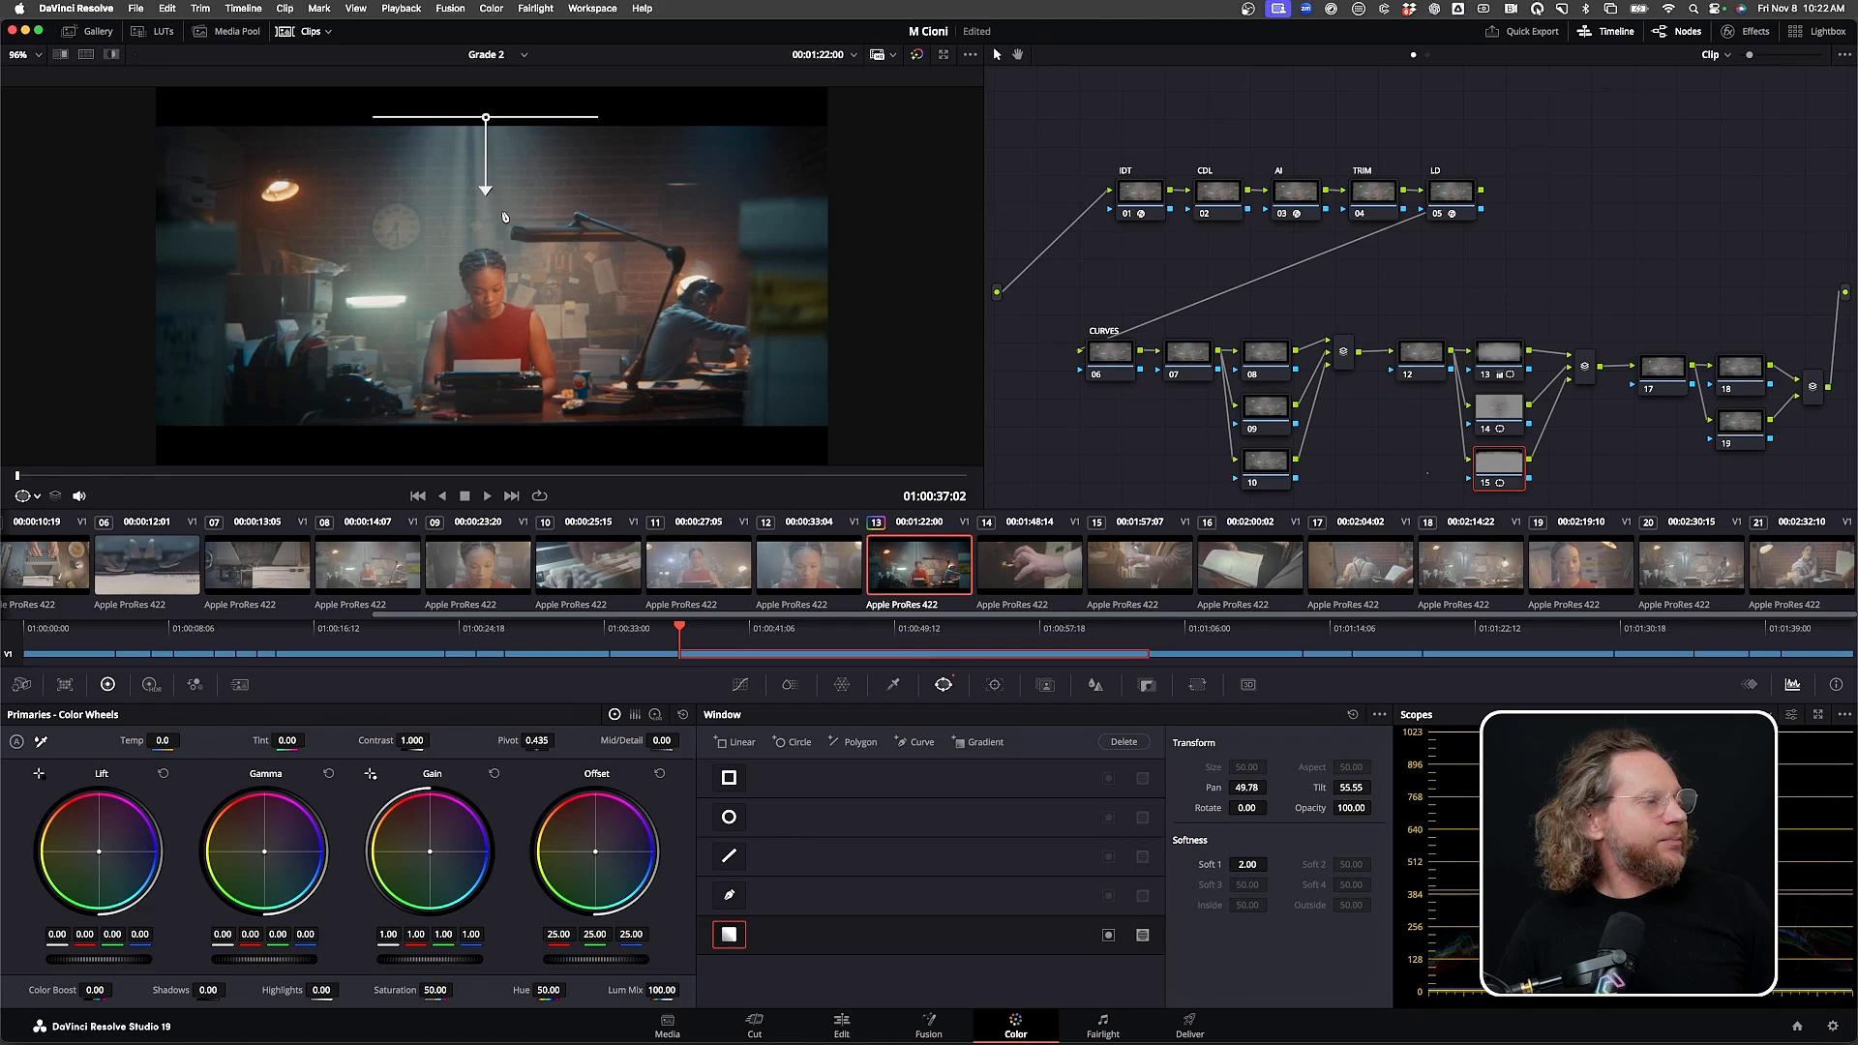
left_click_drag(486, 188, 482, 314)
left_click_drag(481, 315, 490, 302)
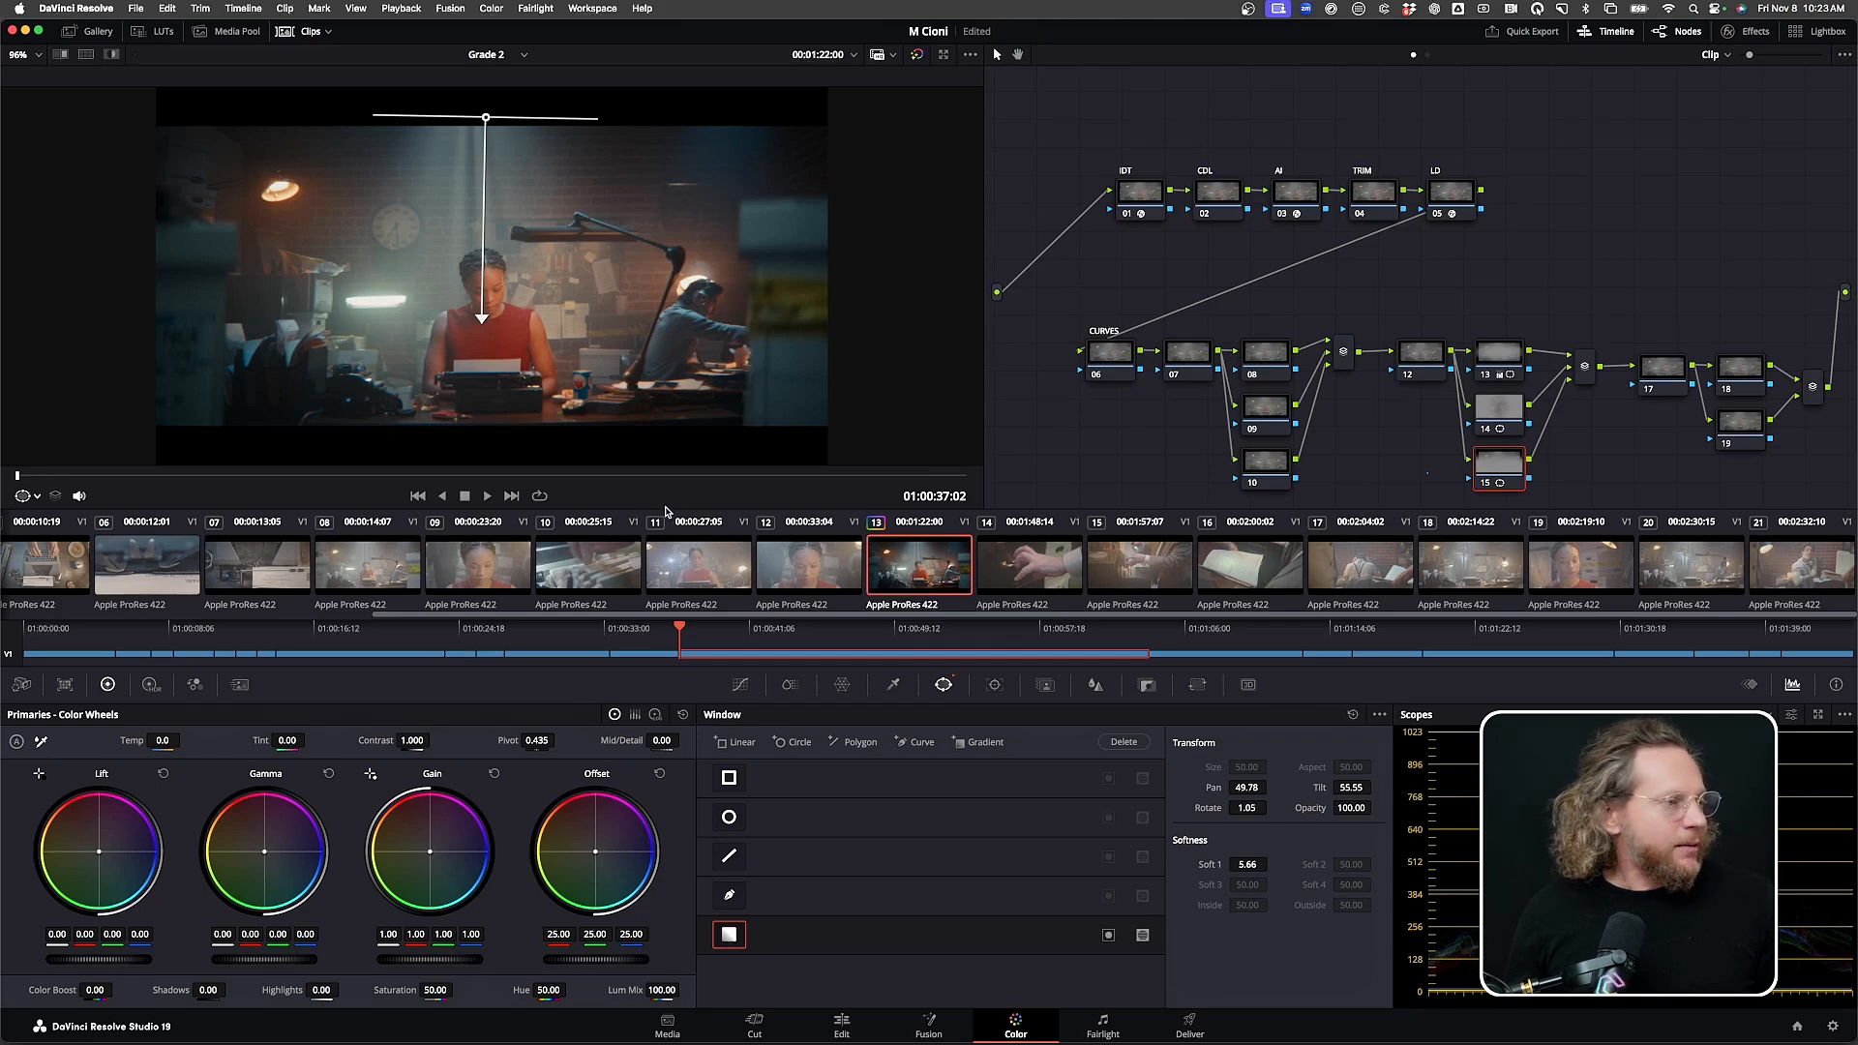
left_click_drag(483, 318, 485, 331)
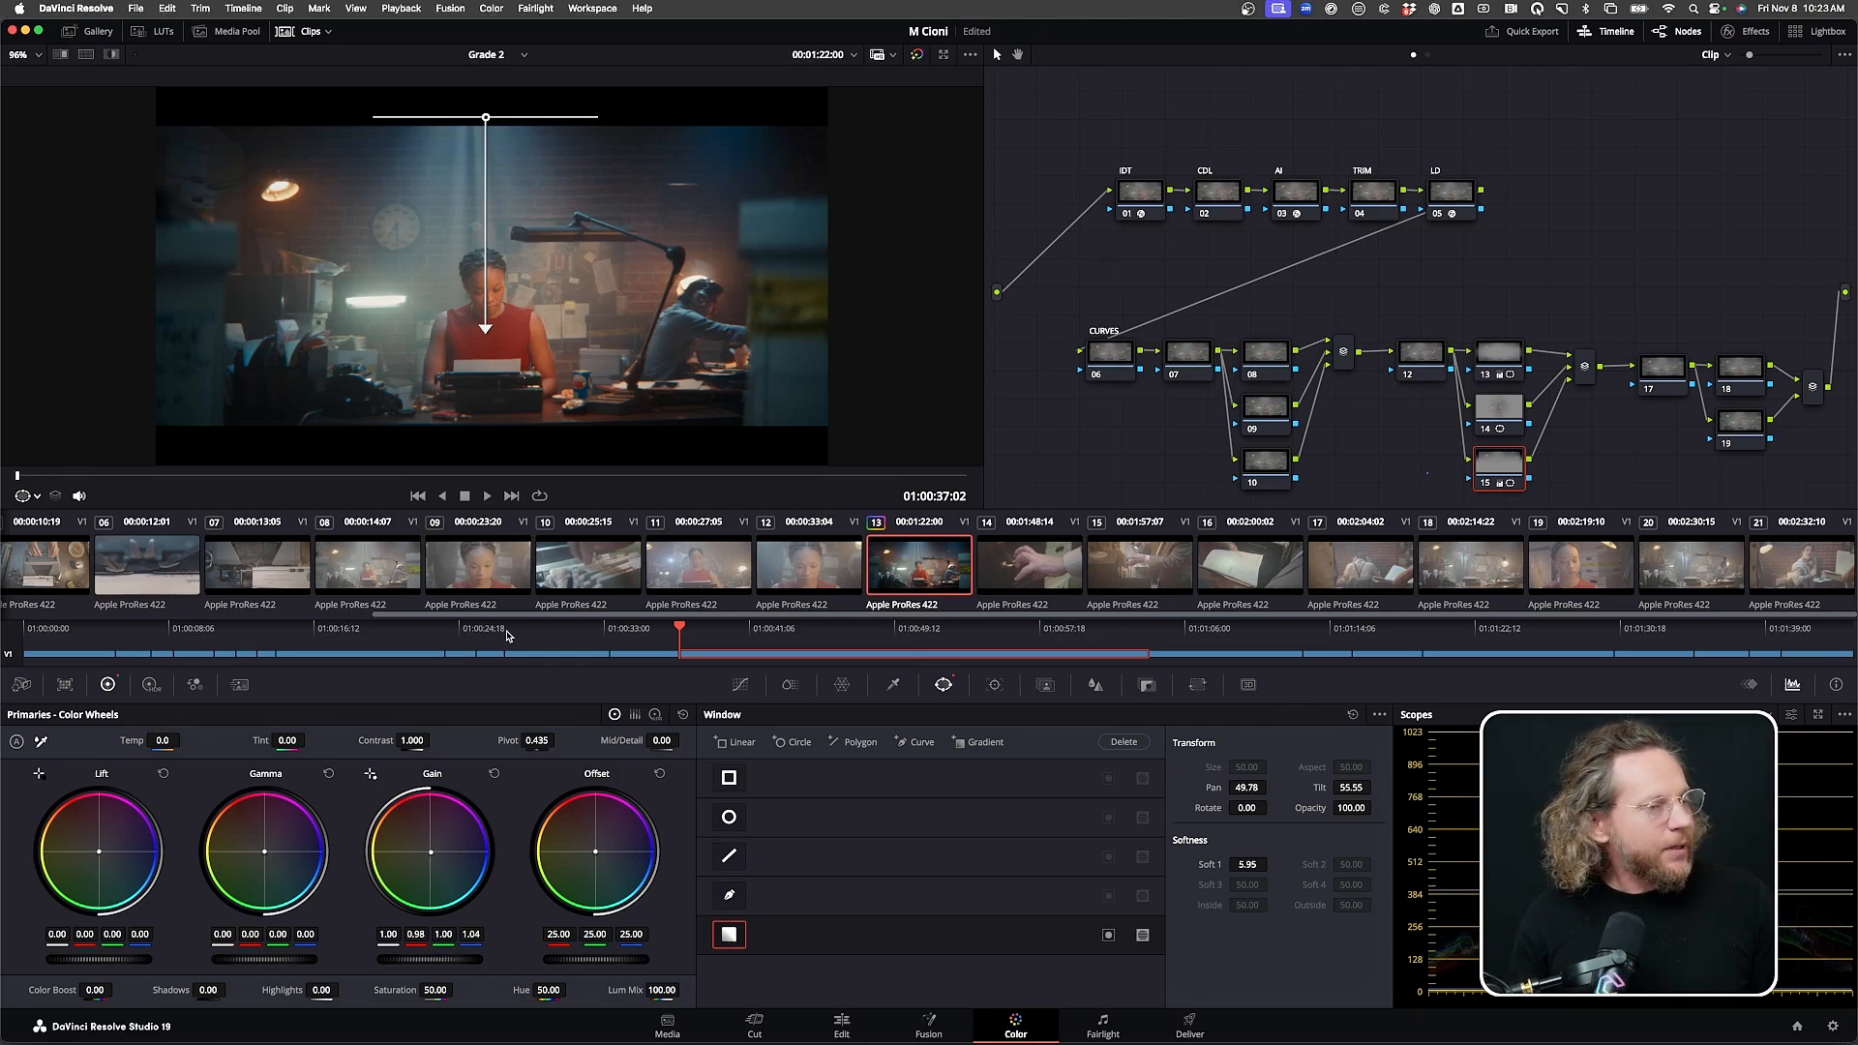
Compare the picture with node 15 off and on, view it enlarged, and shorten the node's gradient to a softness of 5.12
key("ctrl+d")
key("ctrl+d")
key("ctrl+d")
key("ctrl+d")
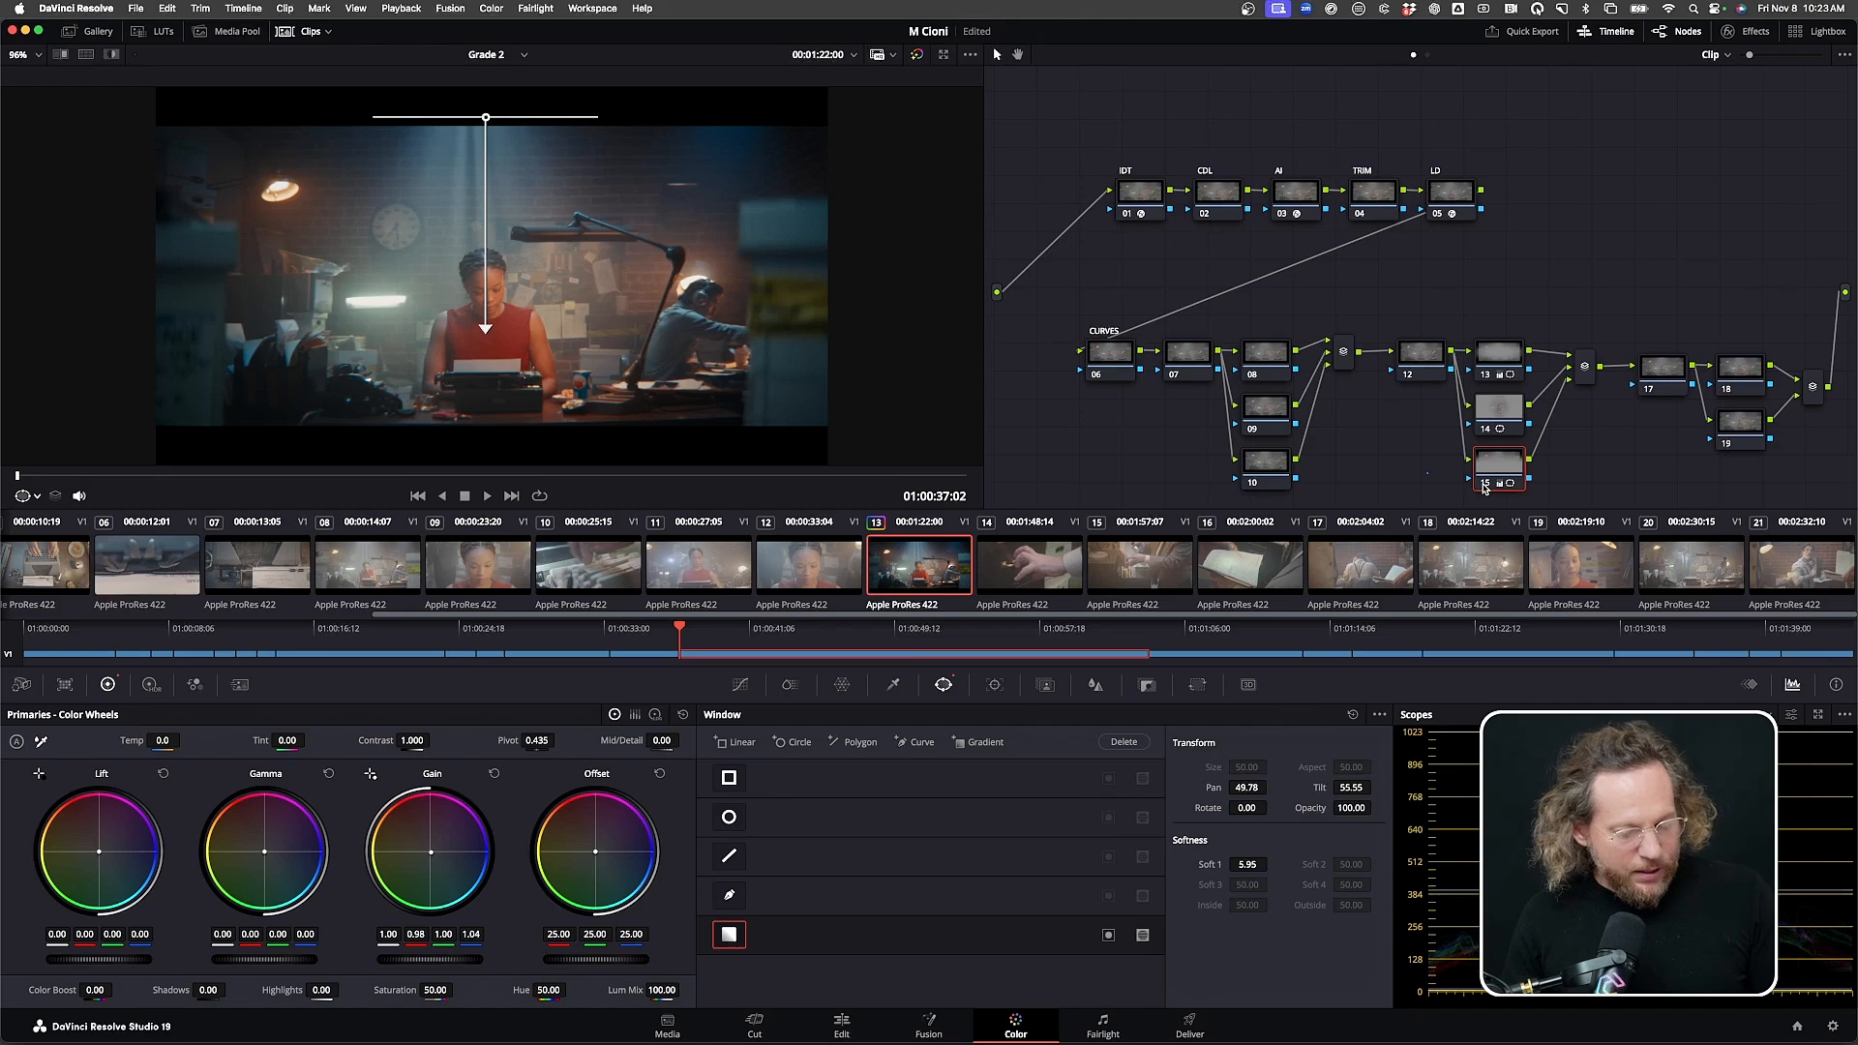
key("alt+f")
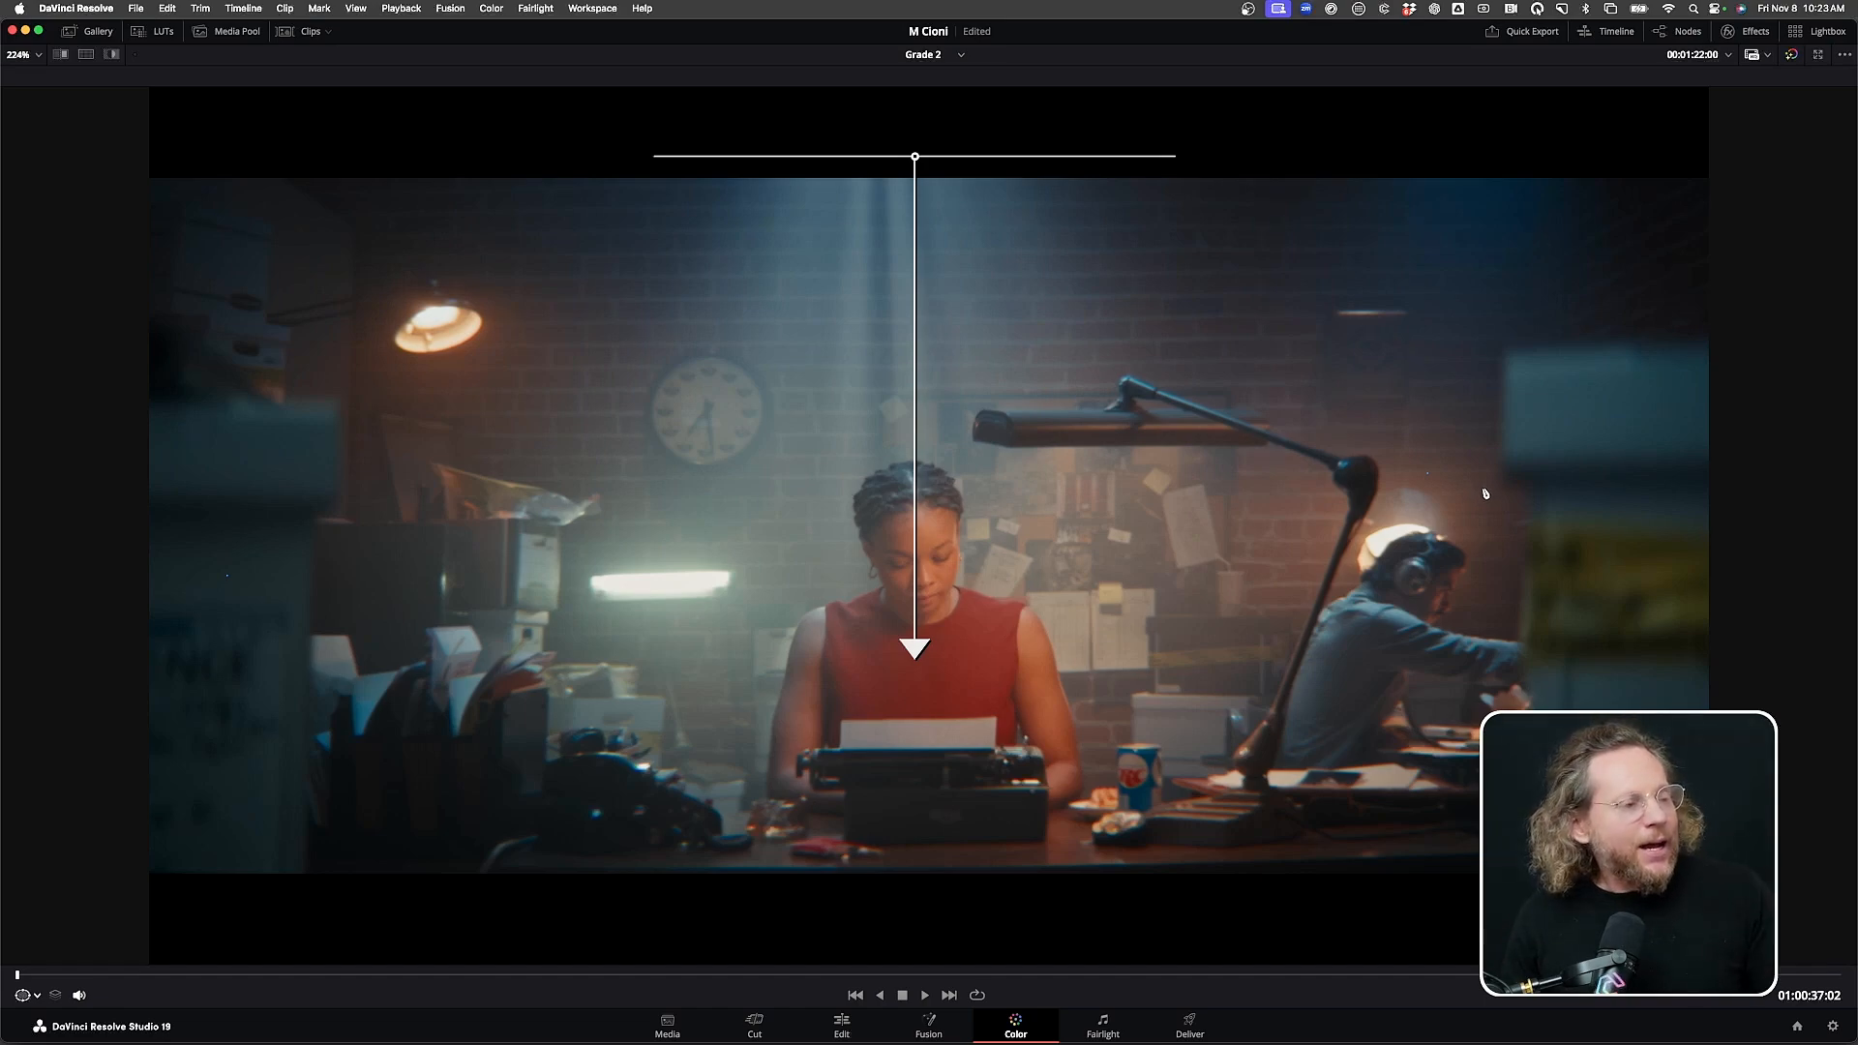
key("alt+f")
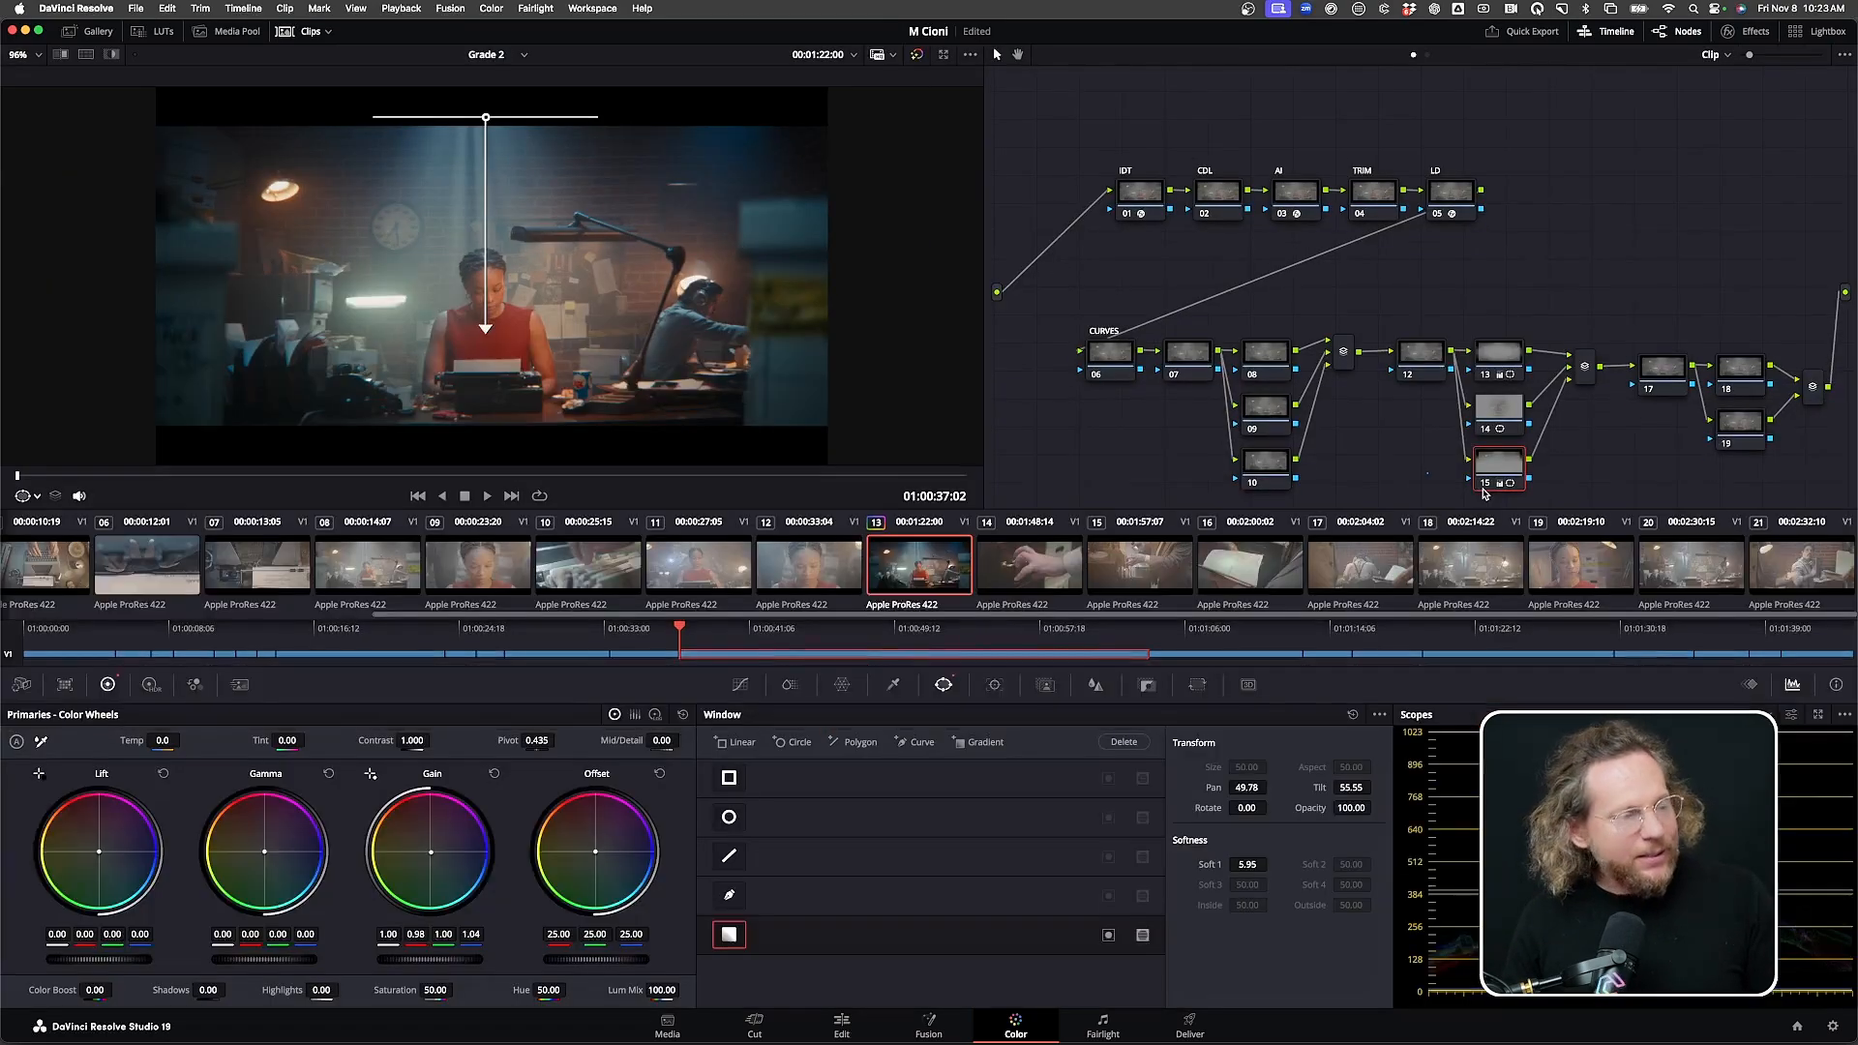
left_click_drag(484, 341, 495, 300)
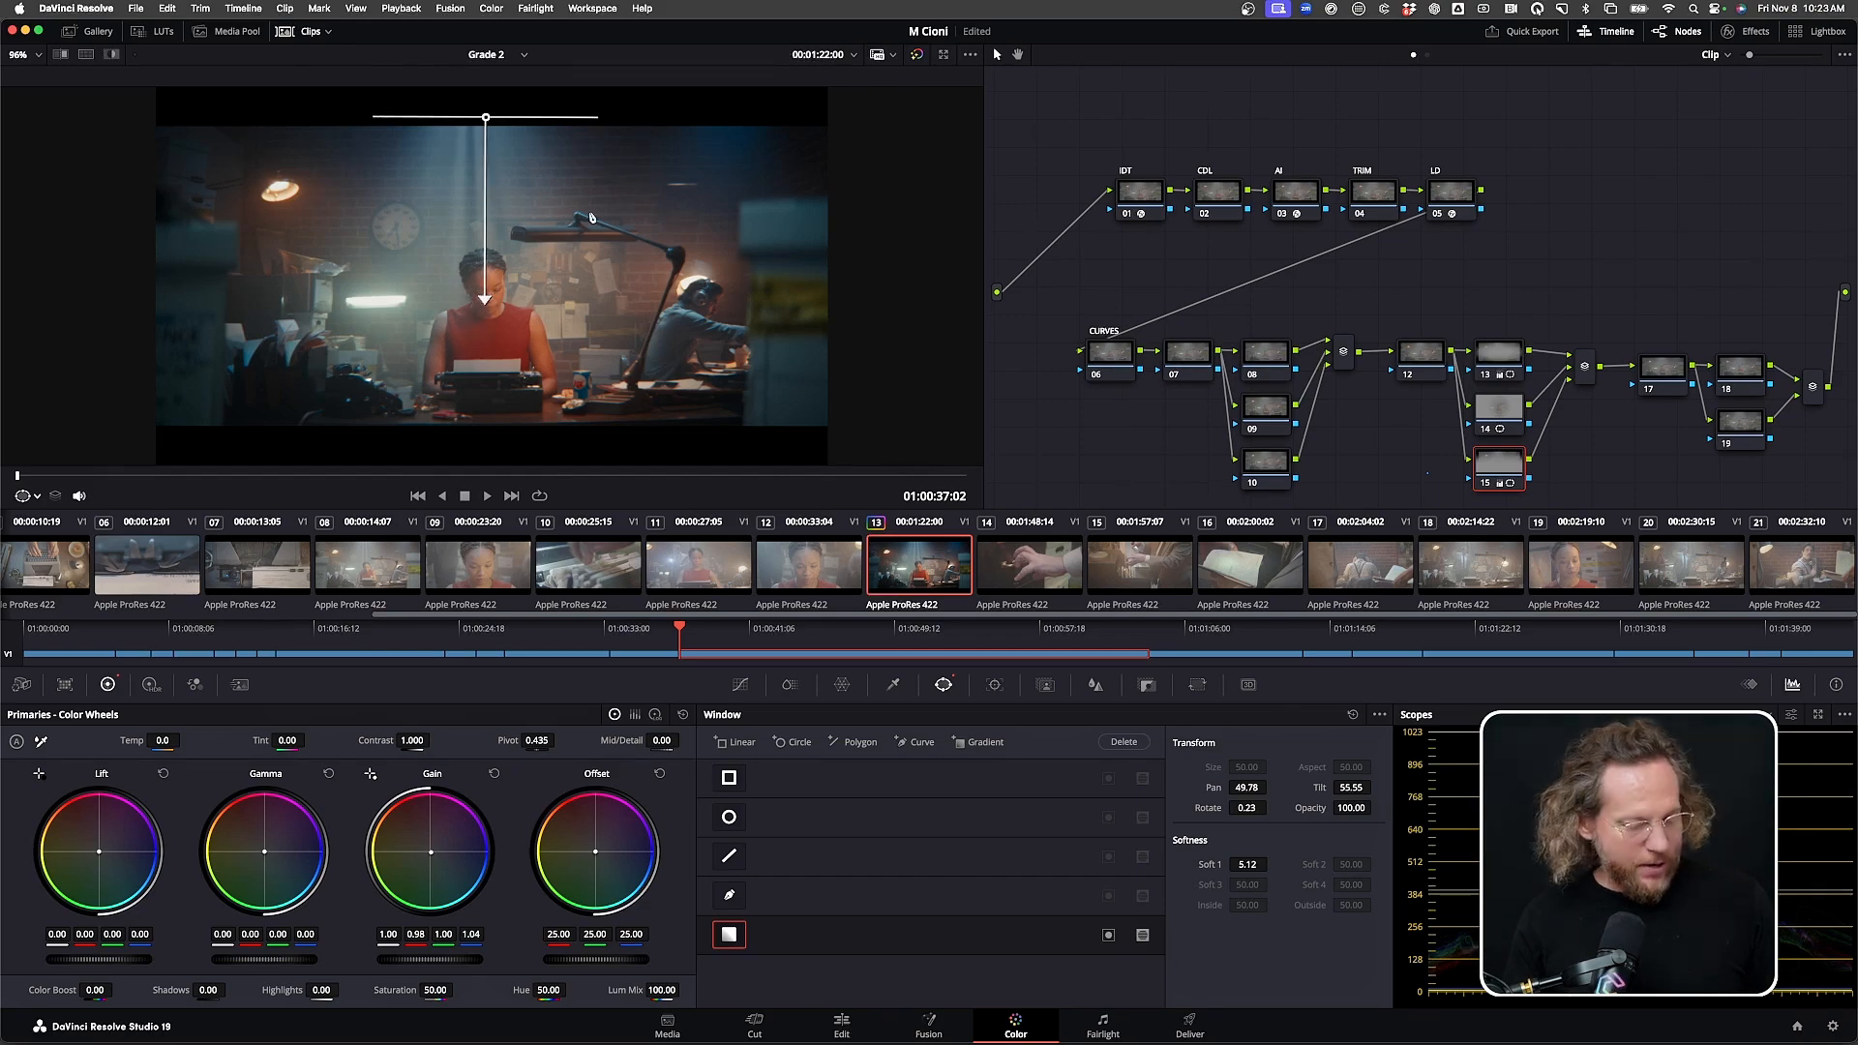
left_click_drag(589, 155, 514, 158)
mouse_move(683, 329)
left_mouse_down()
mouse_move(692, 308)
mouse_move(622, 295)
left_mouse_up()
mouse_move(261, 181)
left_mouse_down()
mouse_move(206, 312)
mouse_move(270, 190)
mouse_move(351, 293)
left_mouse_up()
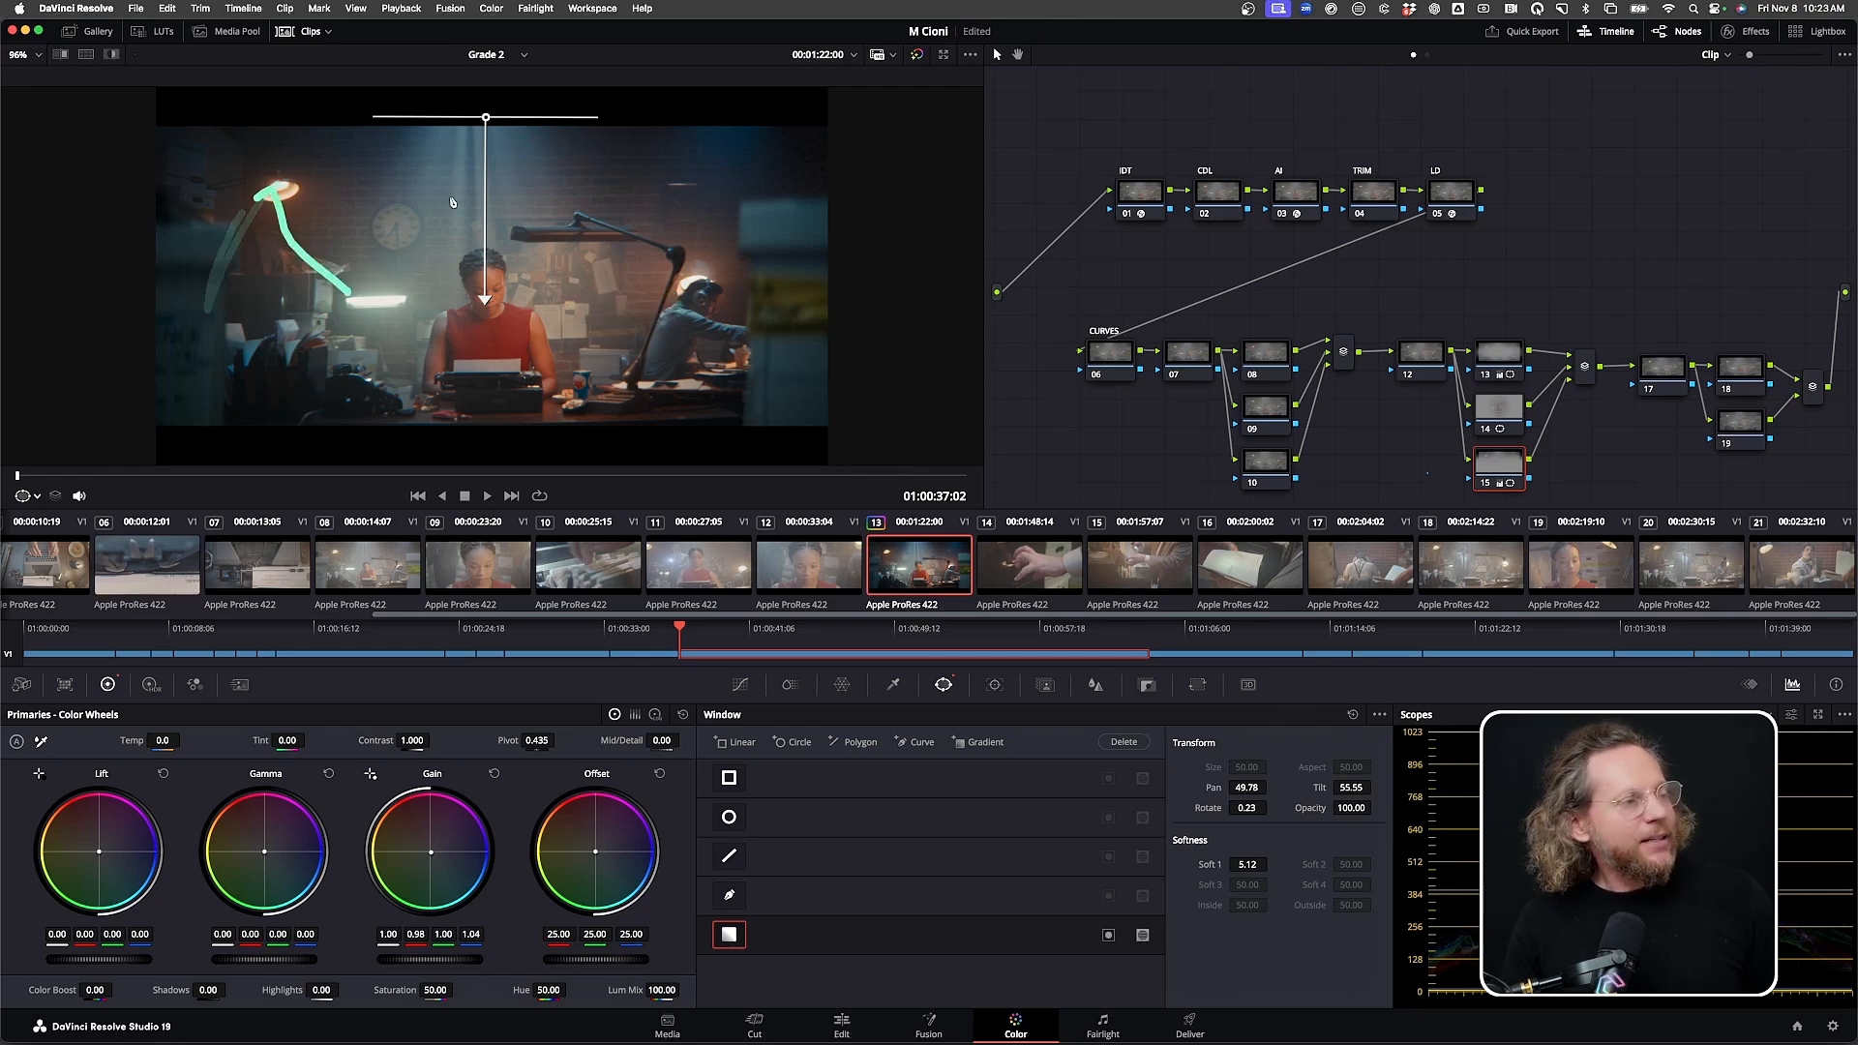
left_click_drag(383, 175, 535, 189)
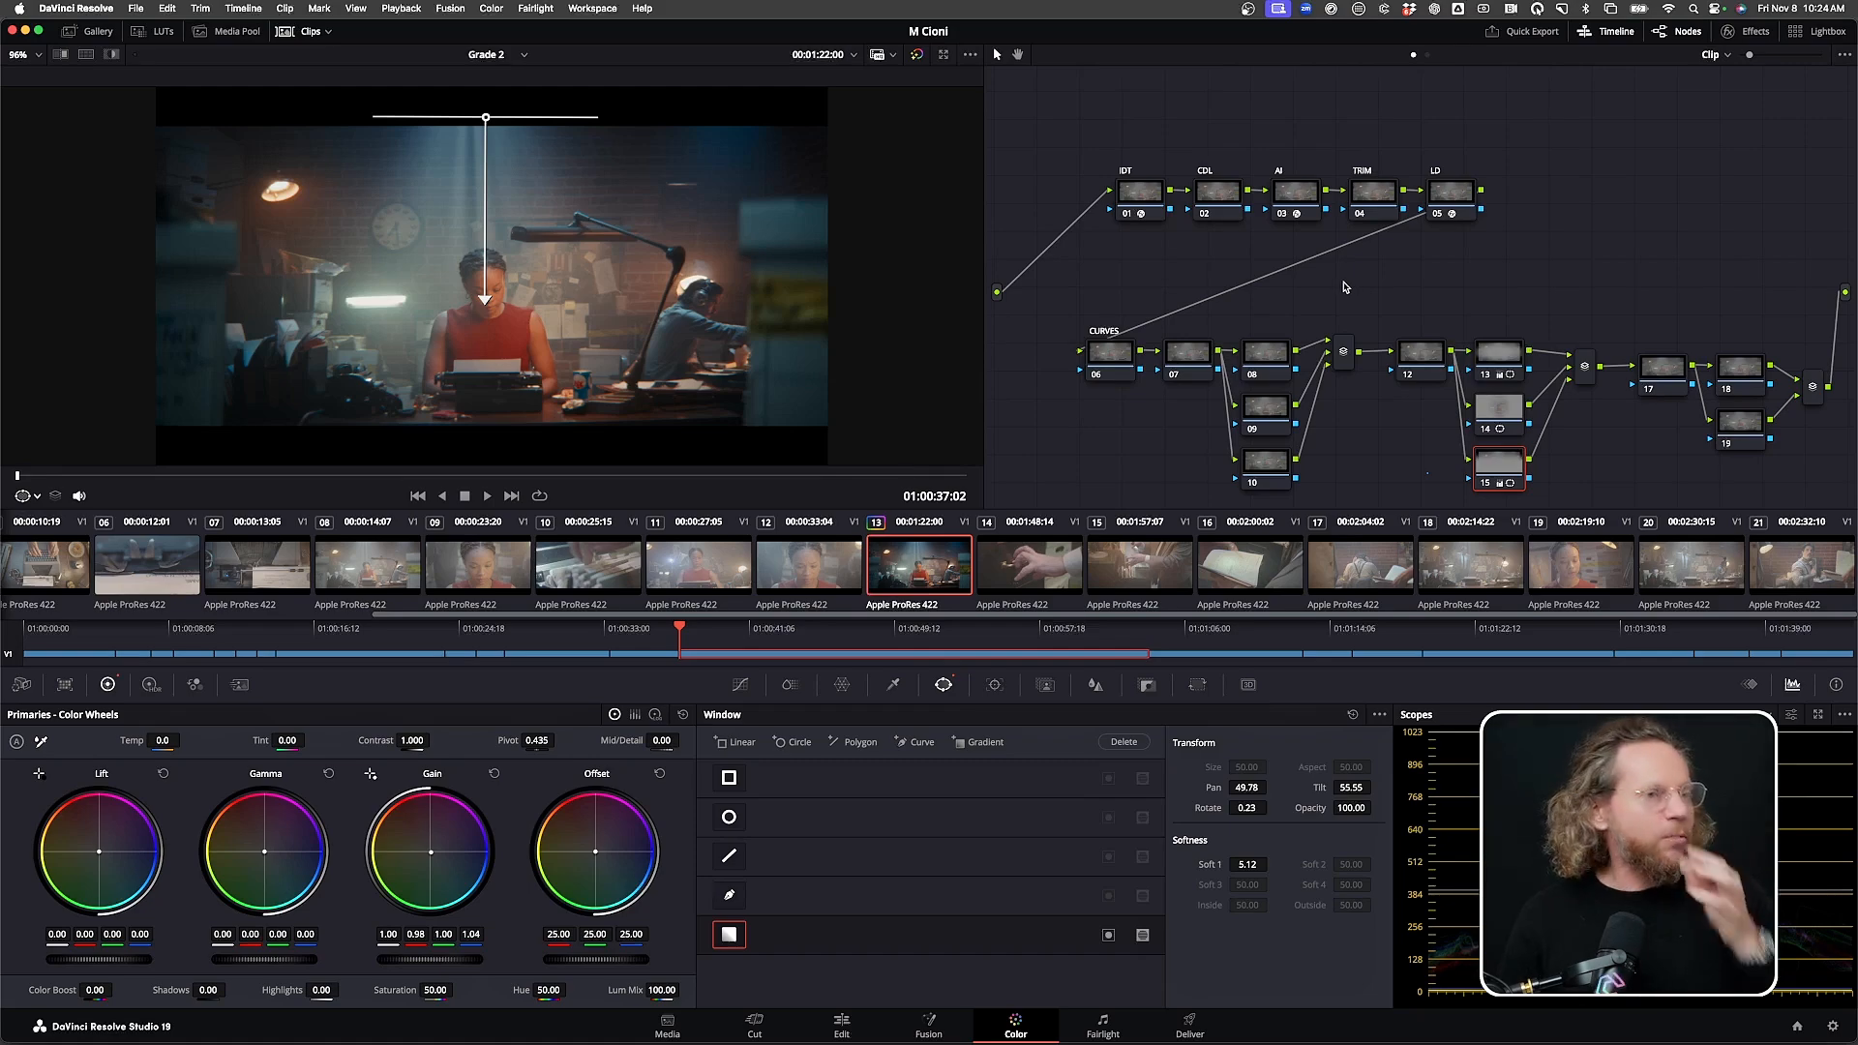
Switch the node graph to timeline level, move its second node further along the chain and label it ODT
left_click(1427, 56)
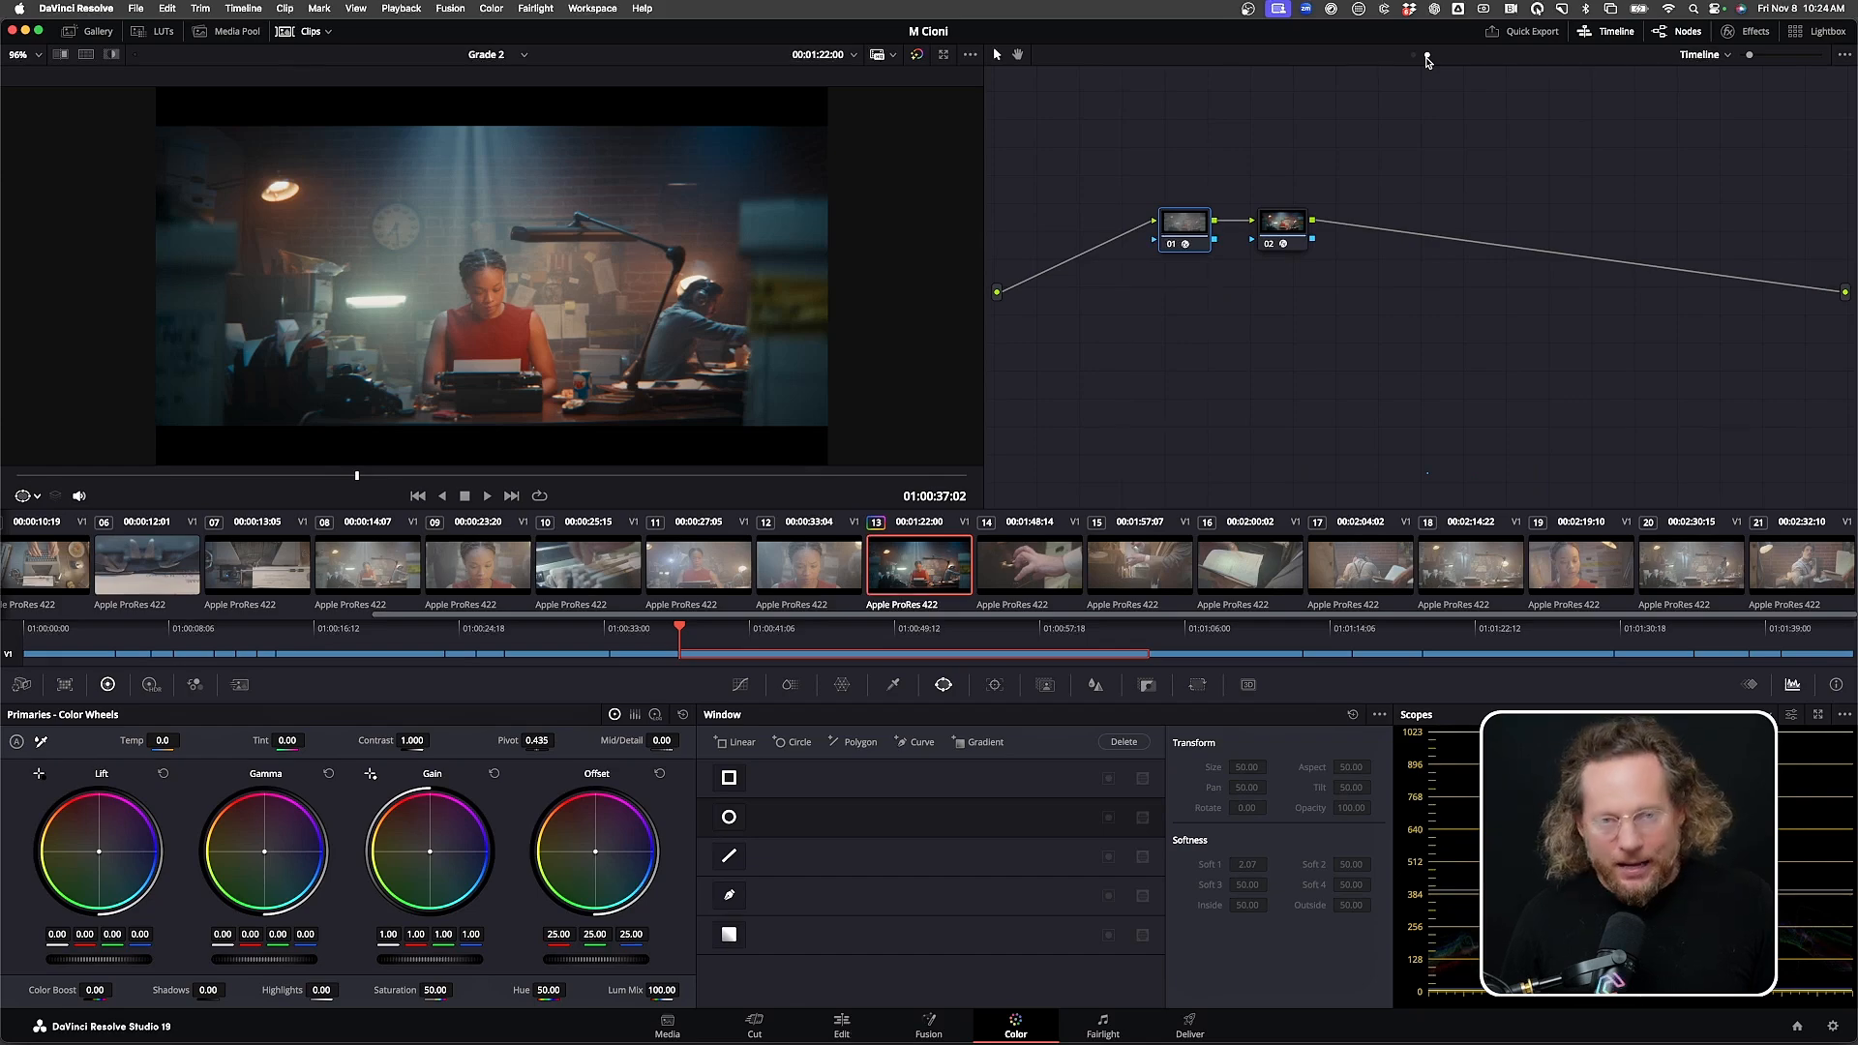
left_click_drag(1295, 233, 1461, 229)
right_click(1454, 229)
left_click(1481, 258)
type("ODT")
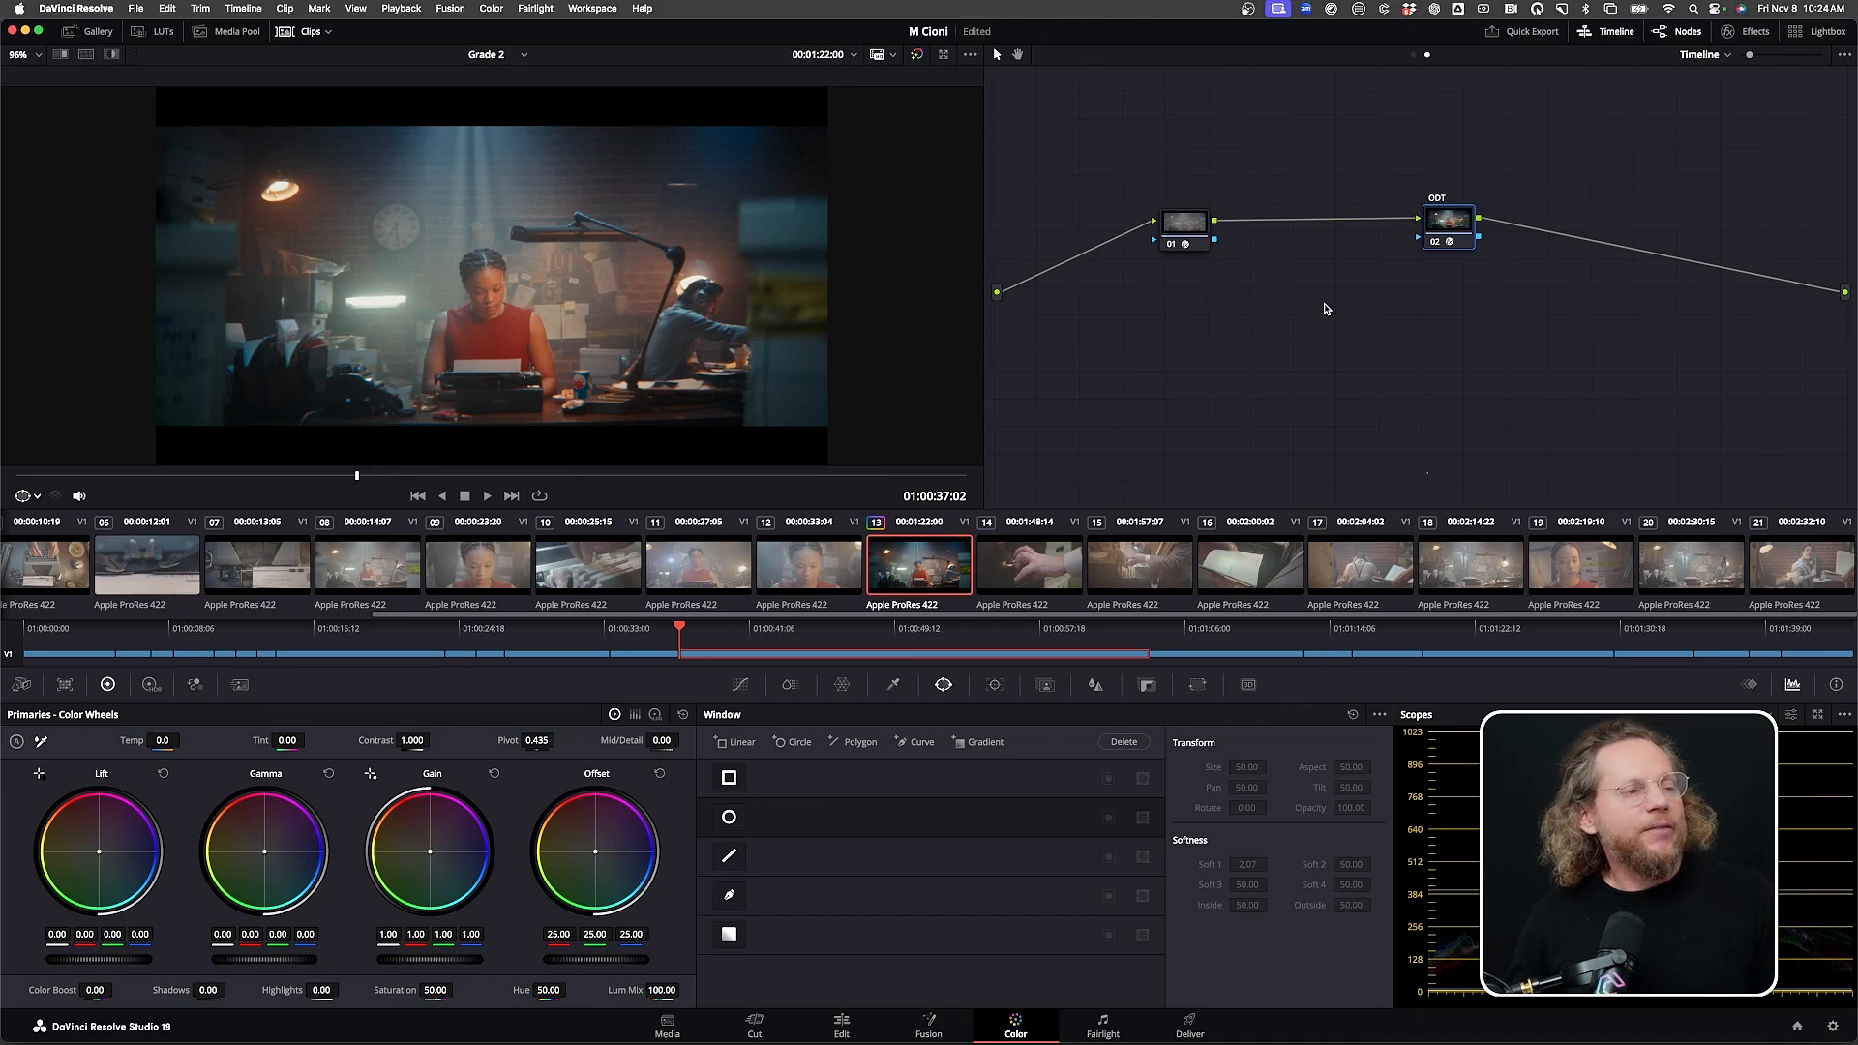
Move the first timeline node beside the ODT node and label it PFE
left_click_drag(1185, 237, 1339, 233)
right_click(1339, 232)
left_click(1351, 257)
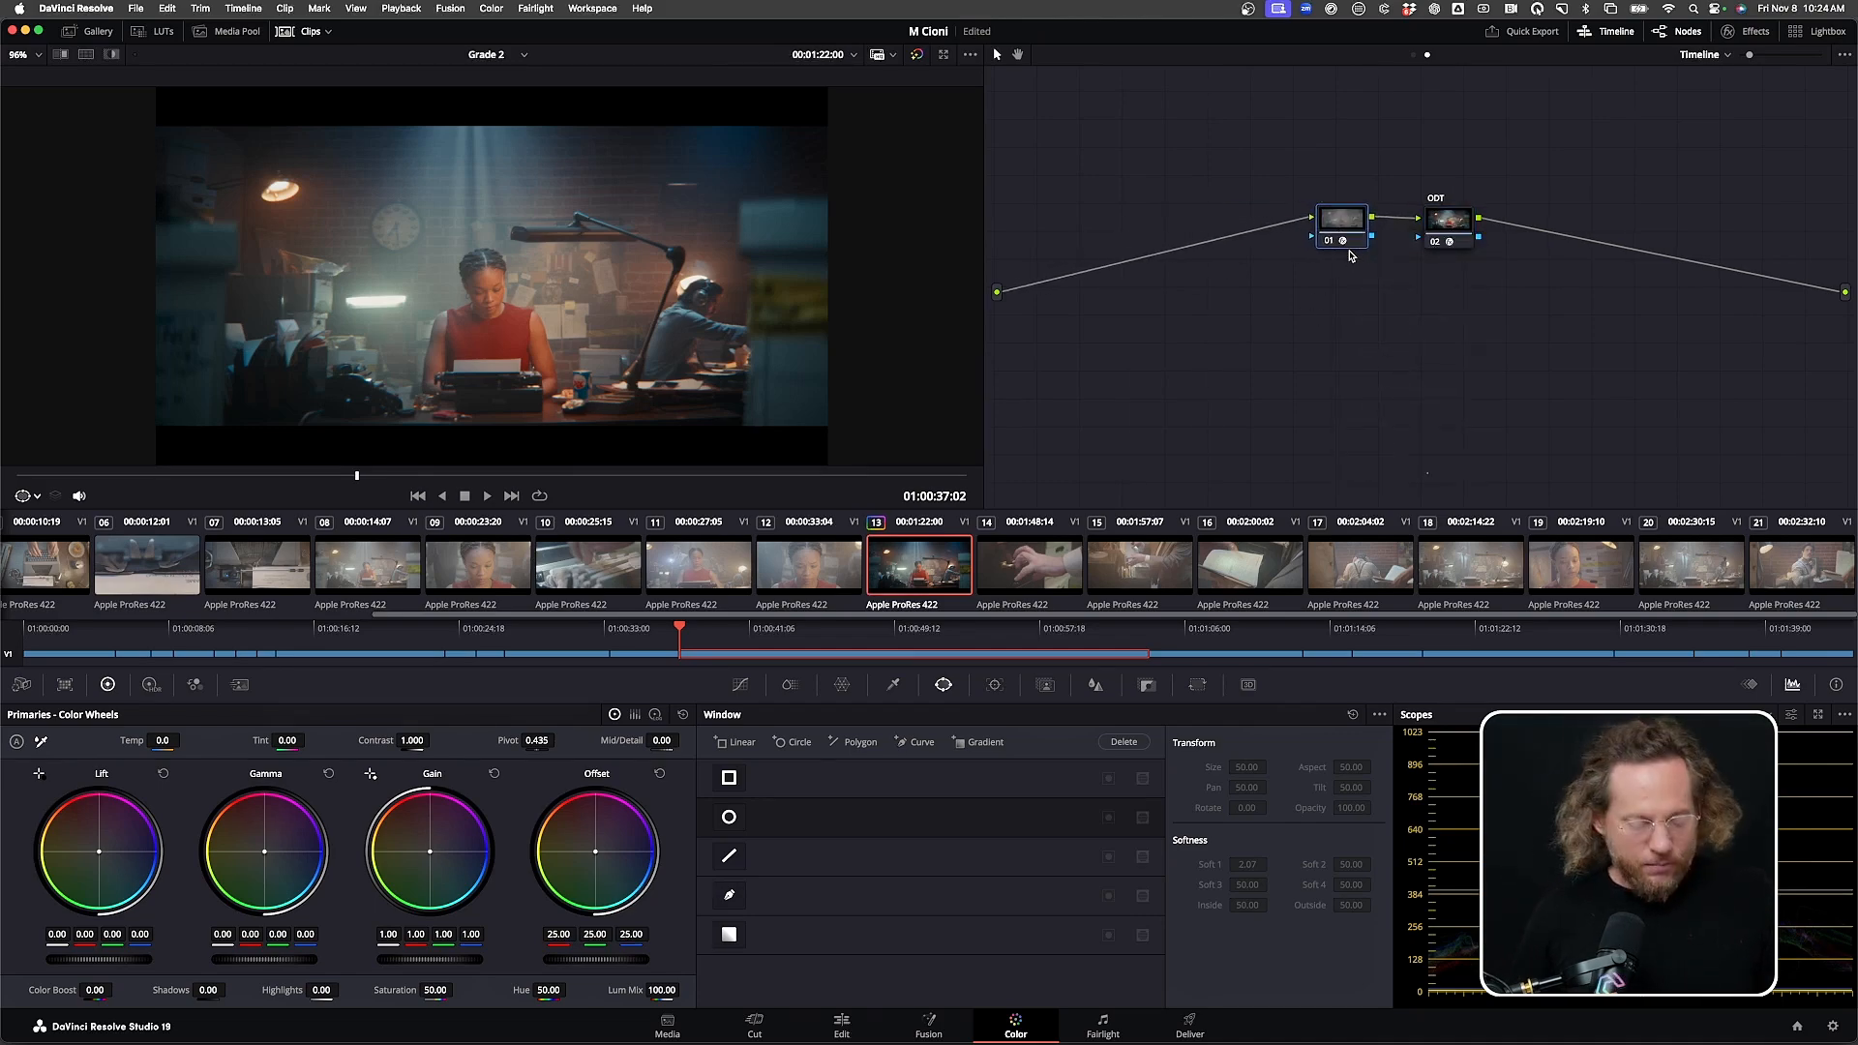
type("PFE")
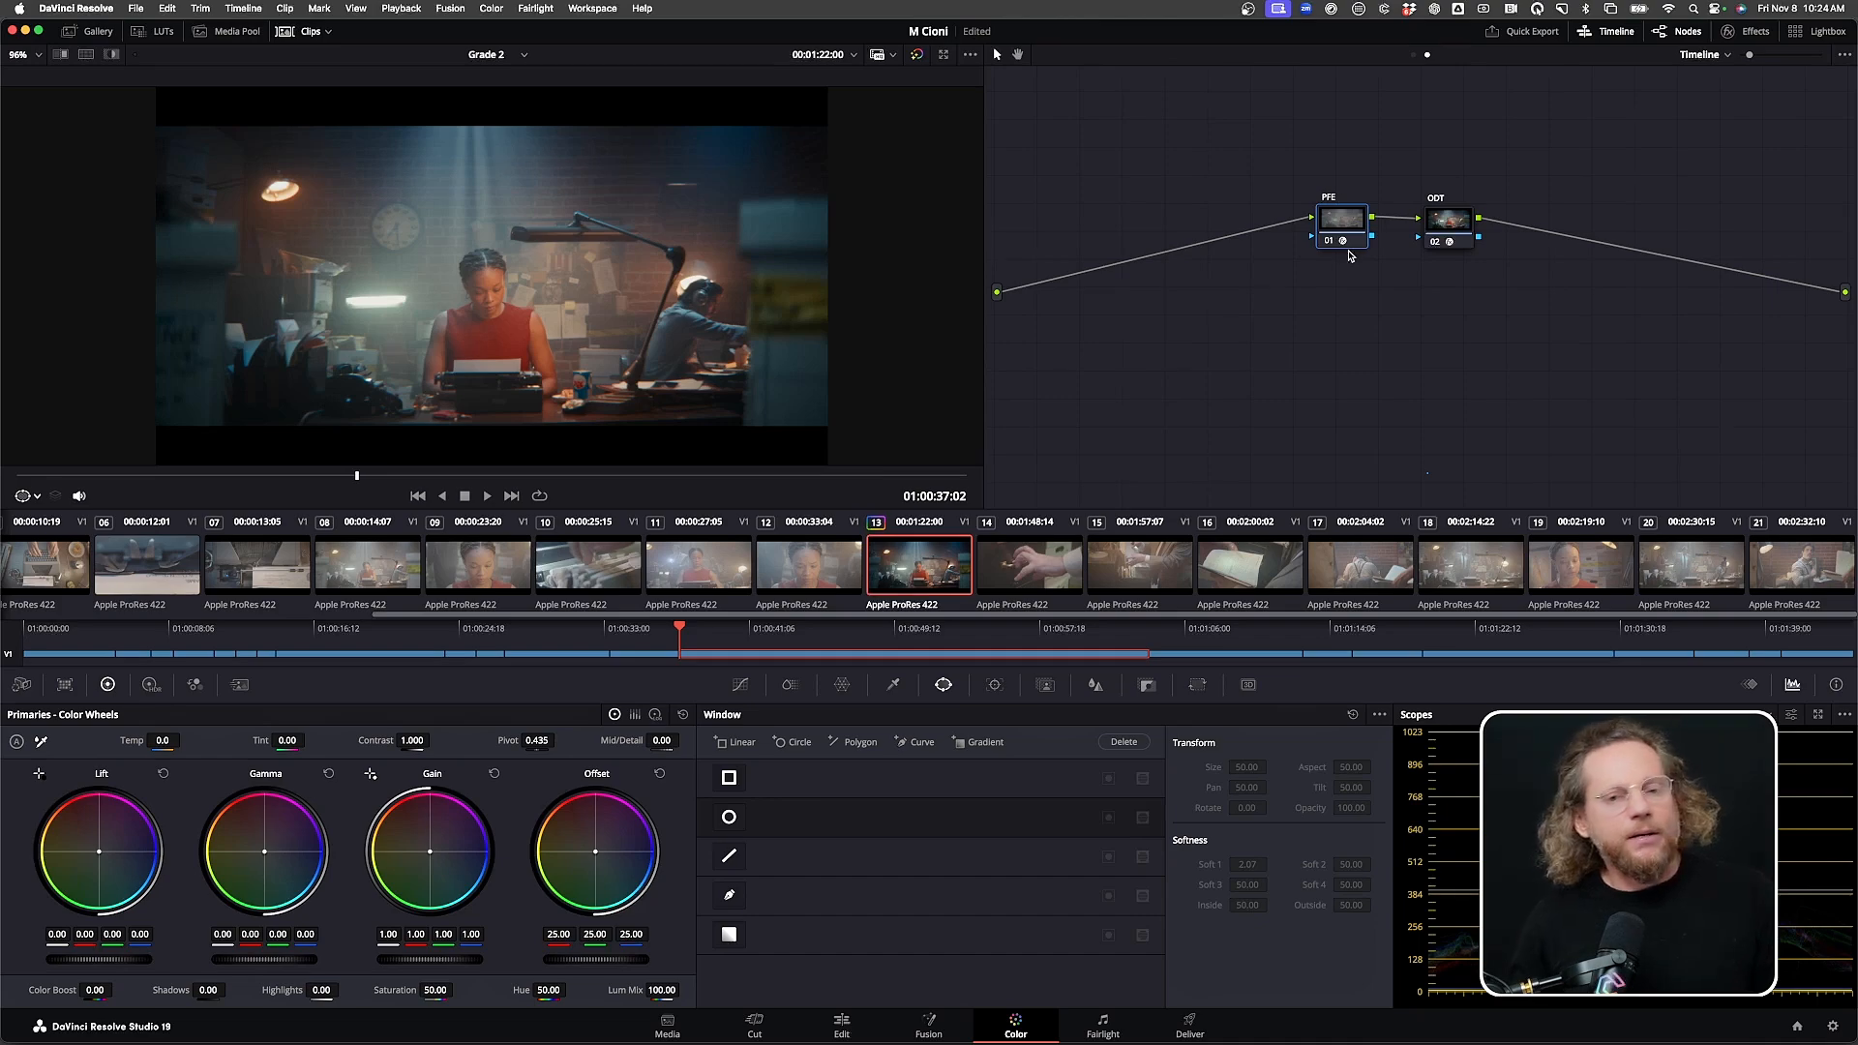
key("Return")
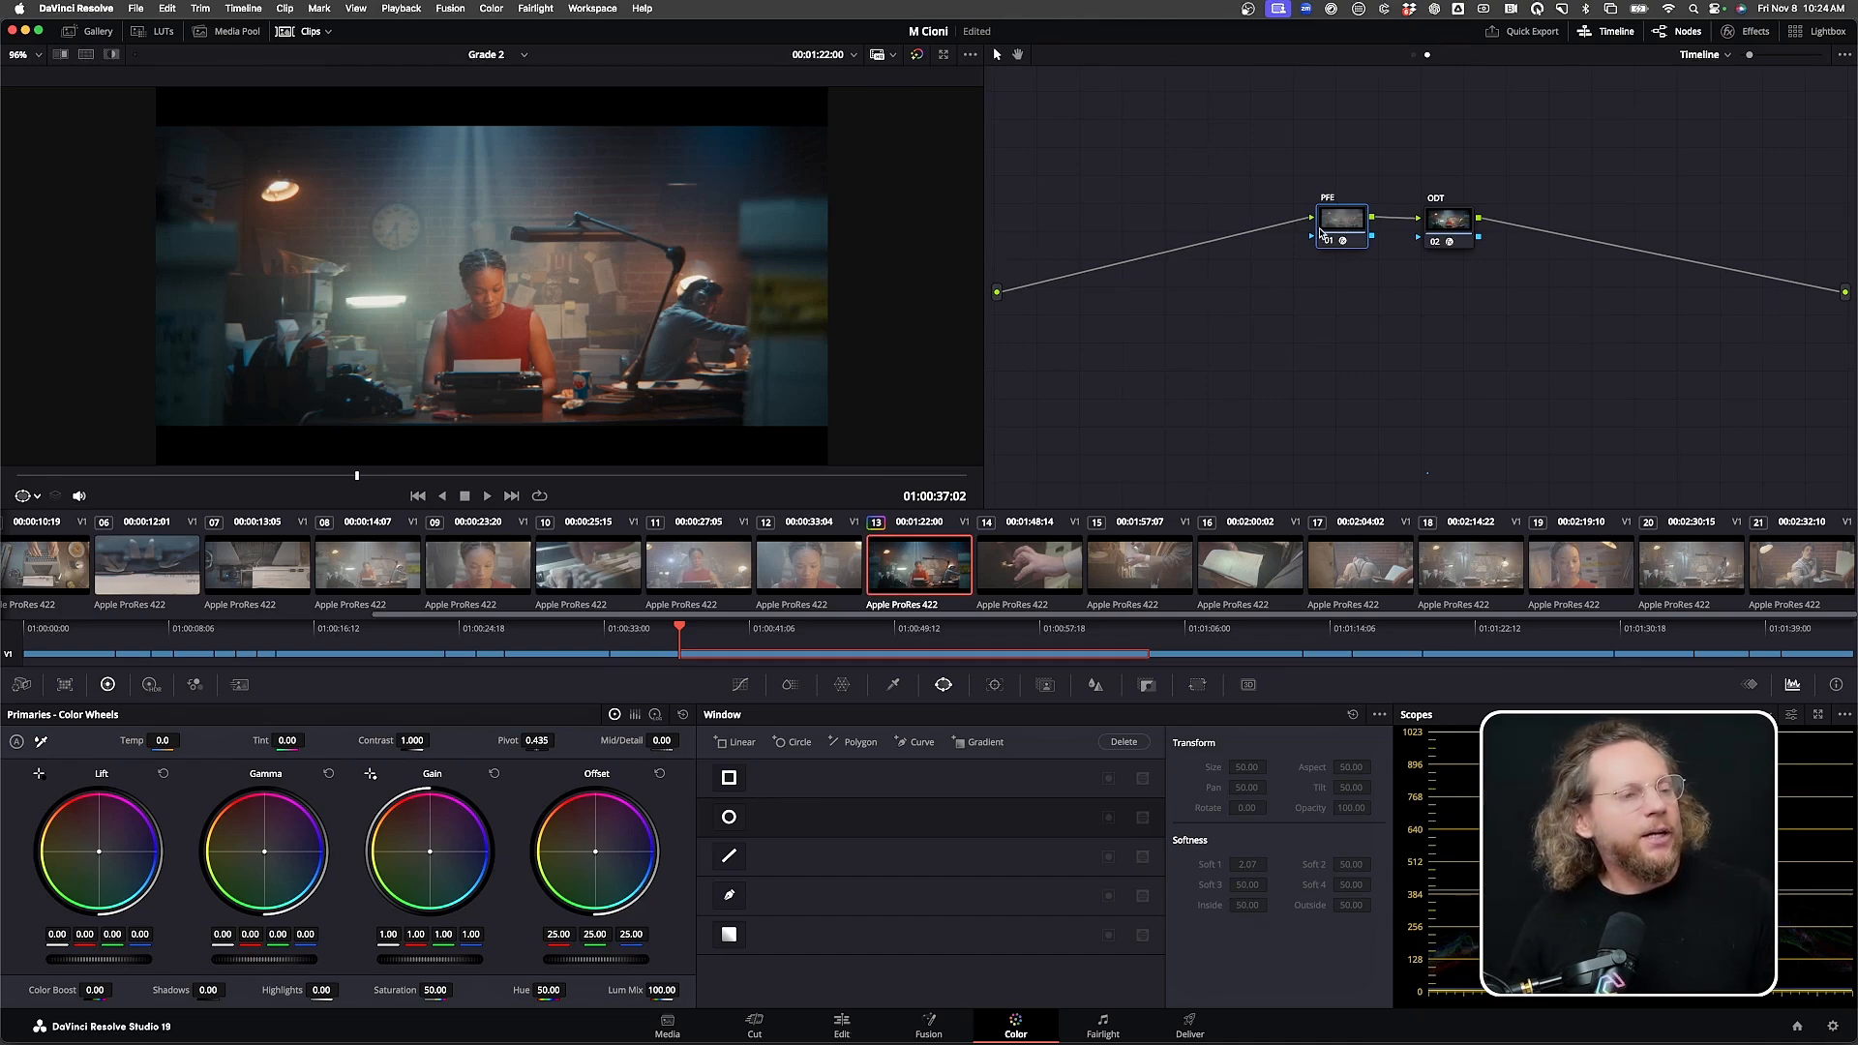
Add a serial node before PFE and apply the Lenslab 3.1.0 effect to it
right_click(1335, 230)
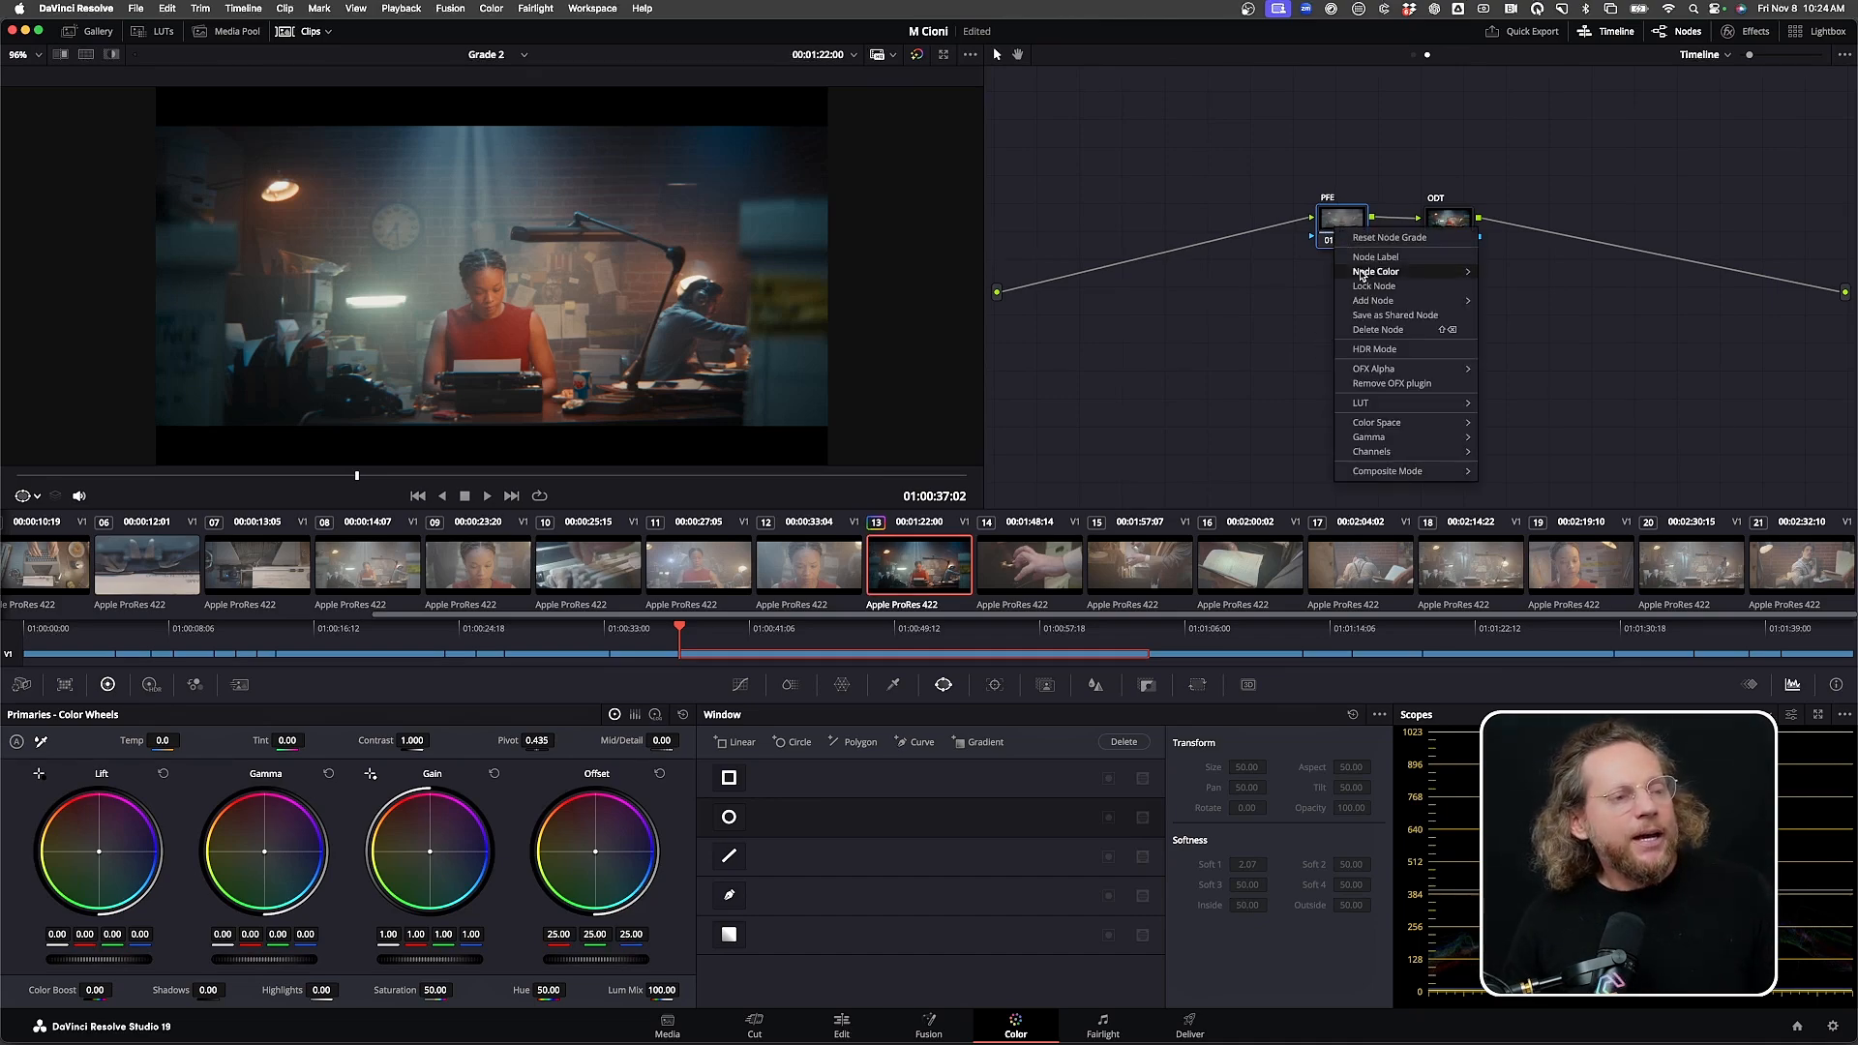
mouse_move(1374, 301)
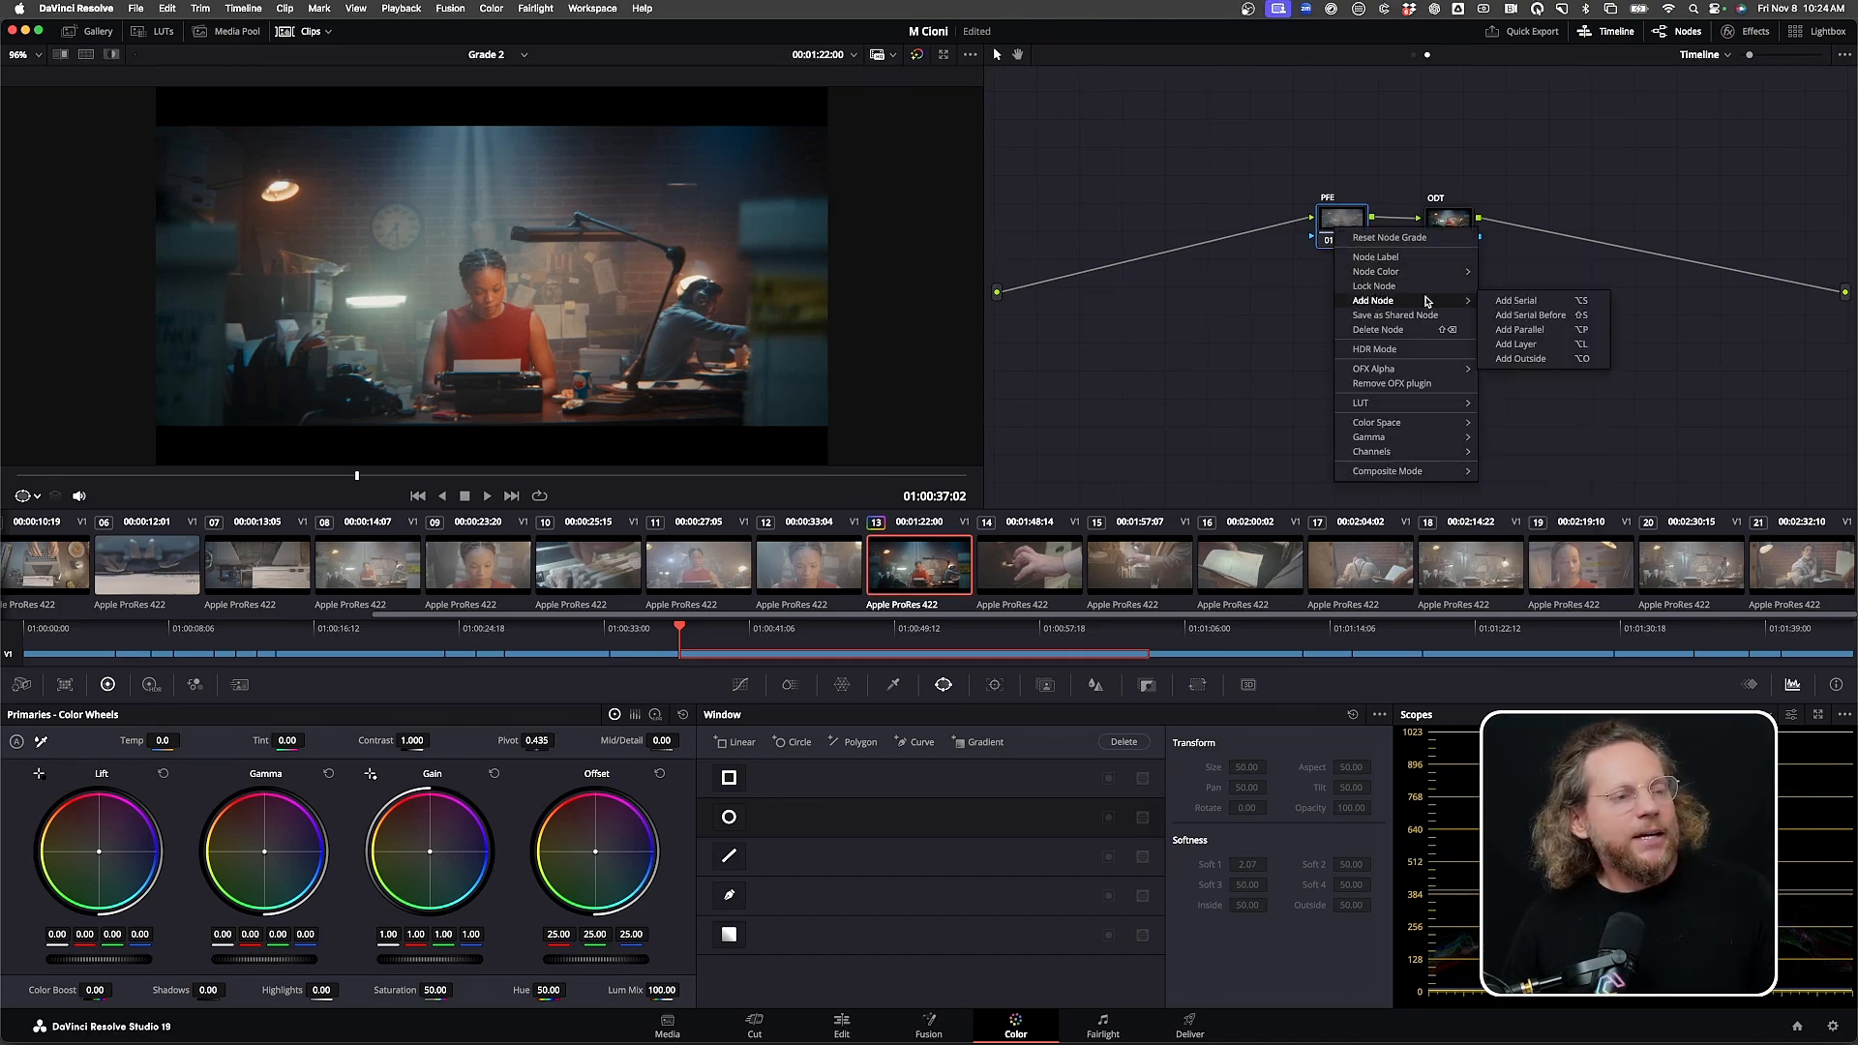
left_click(1517, 314)
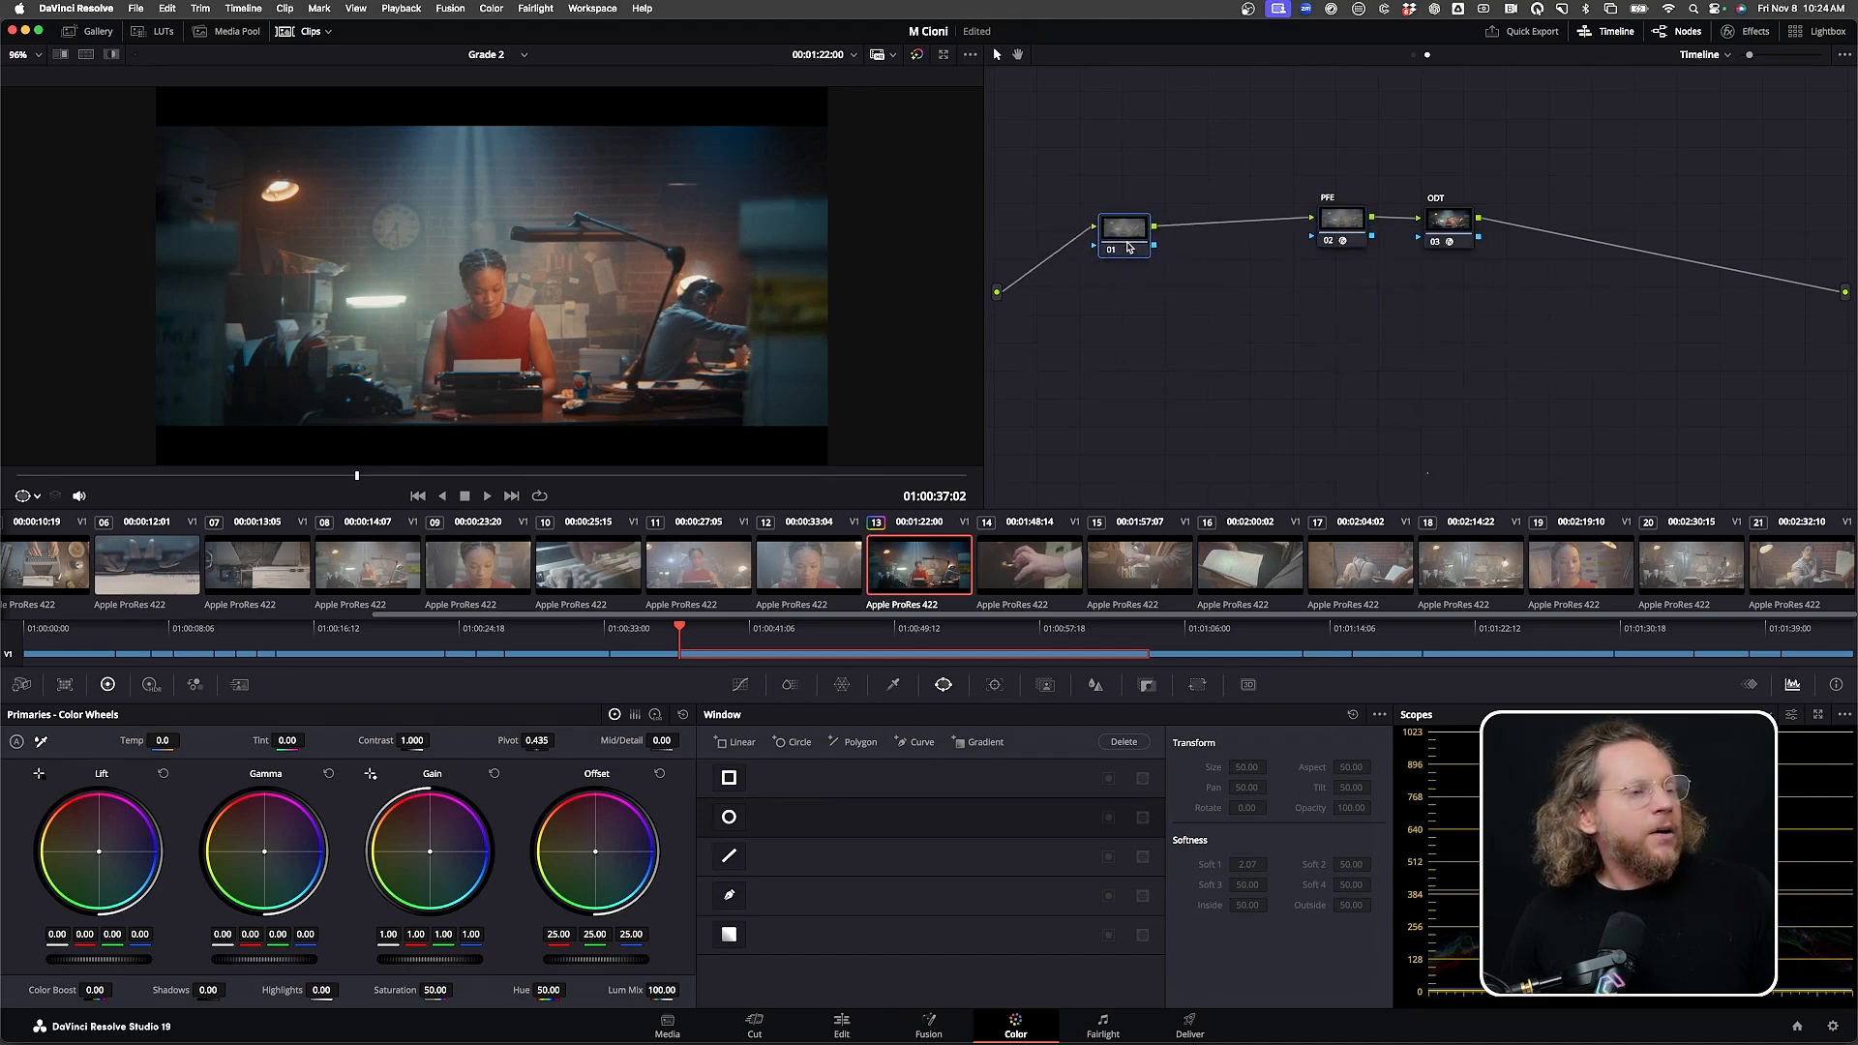
left_click(1748, 35)
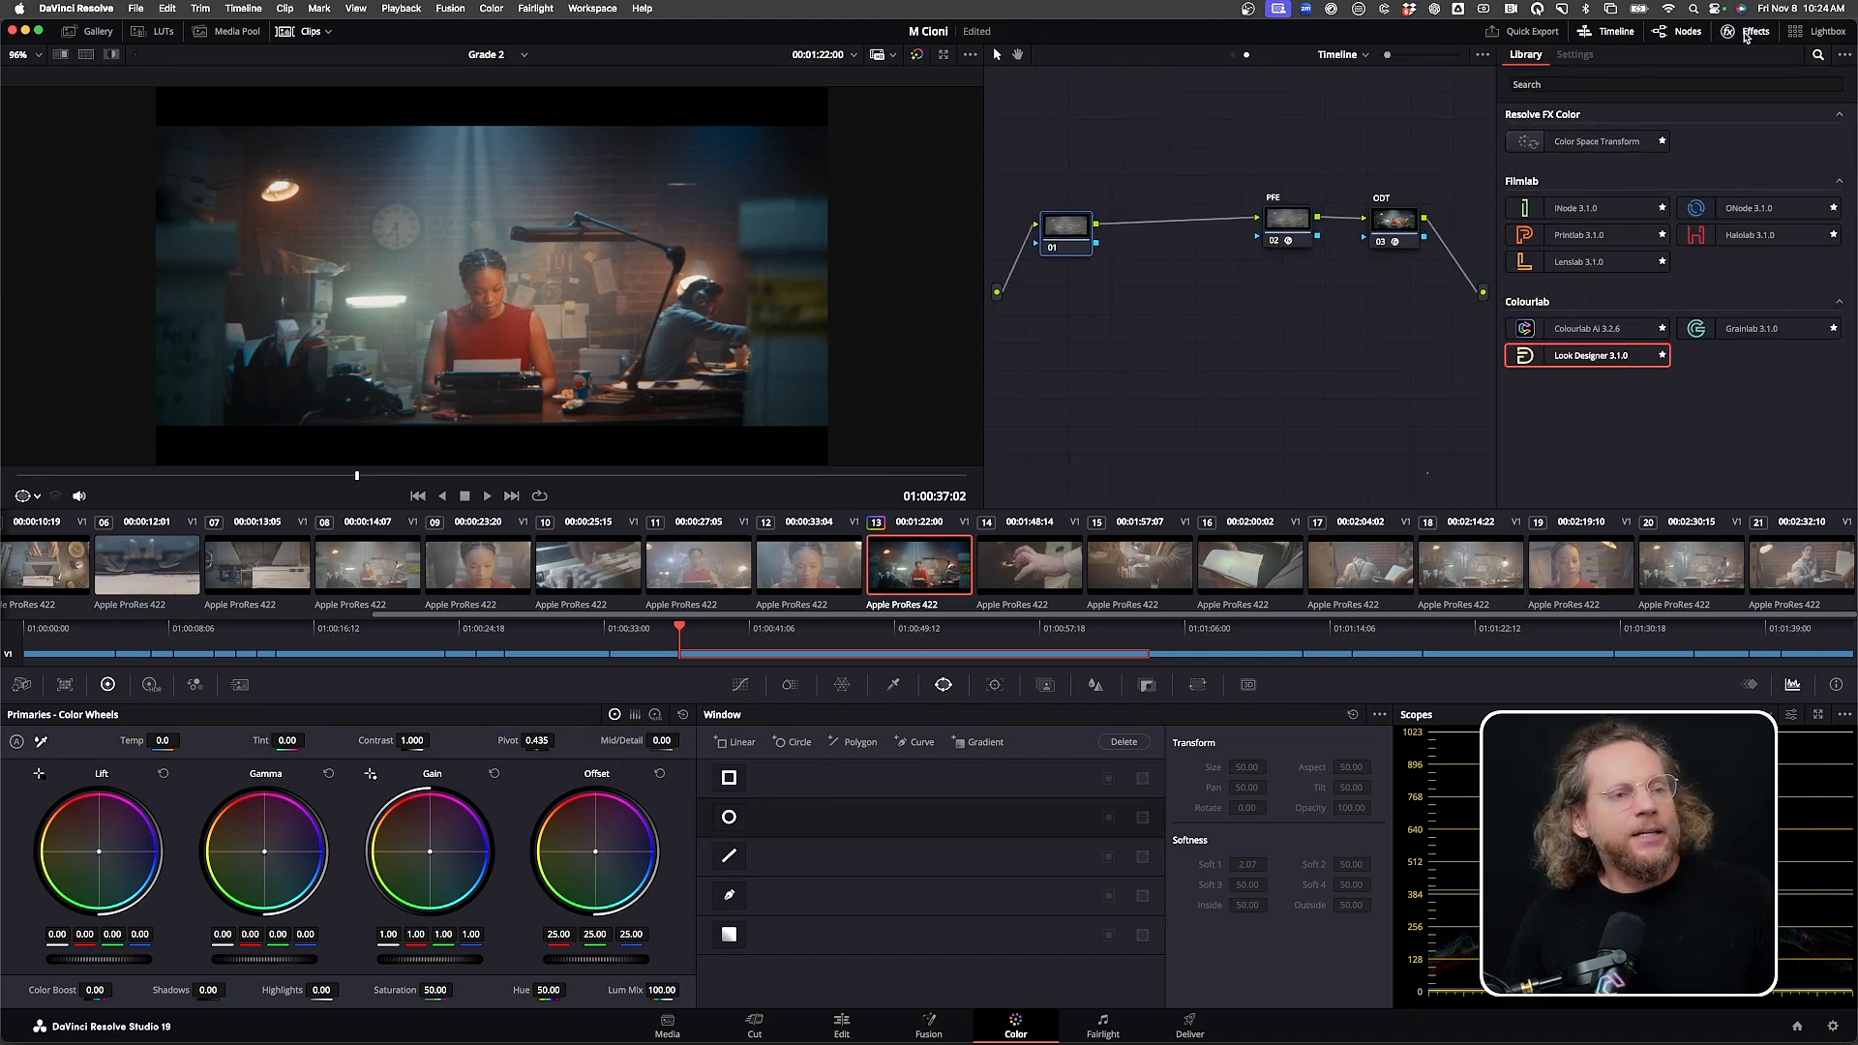
left_click_drag(1587, 261, 1077, 248)
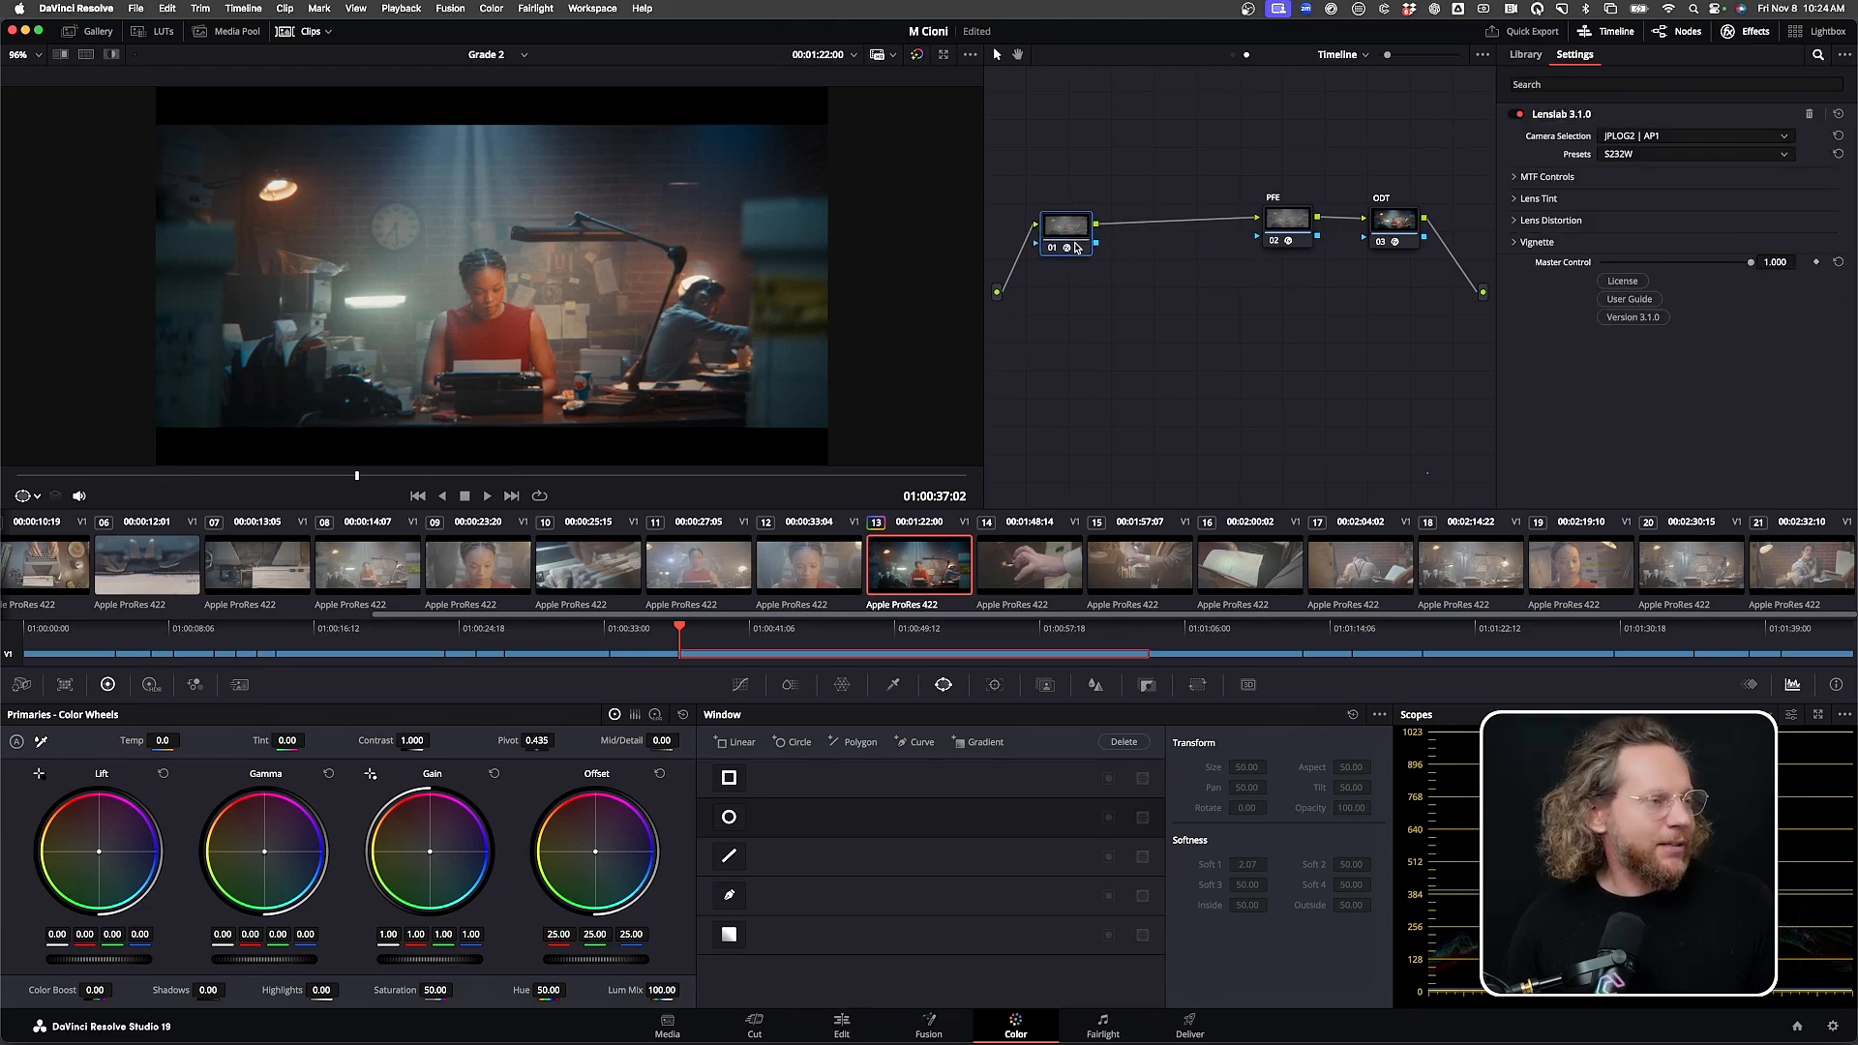
Set the timeline's output blanking to 2.39
left_click(243, 9)
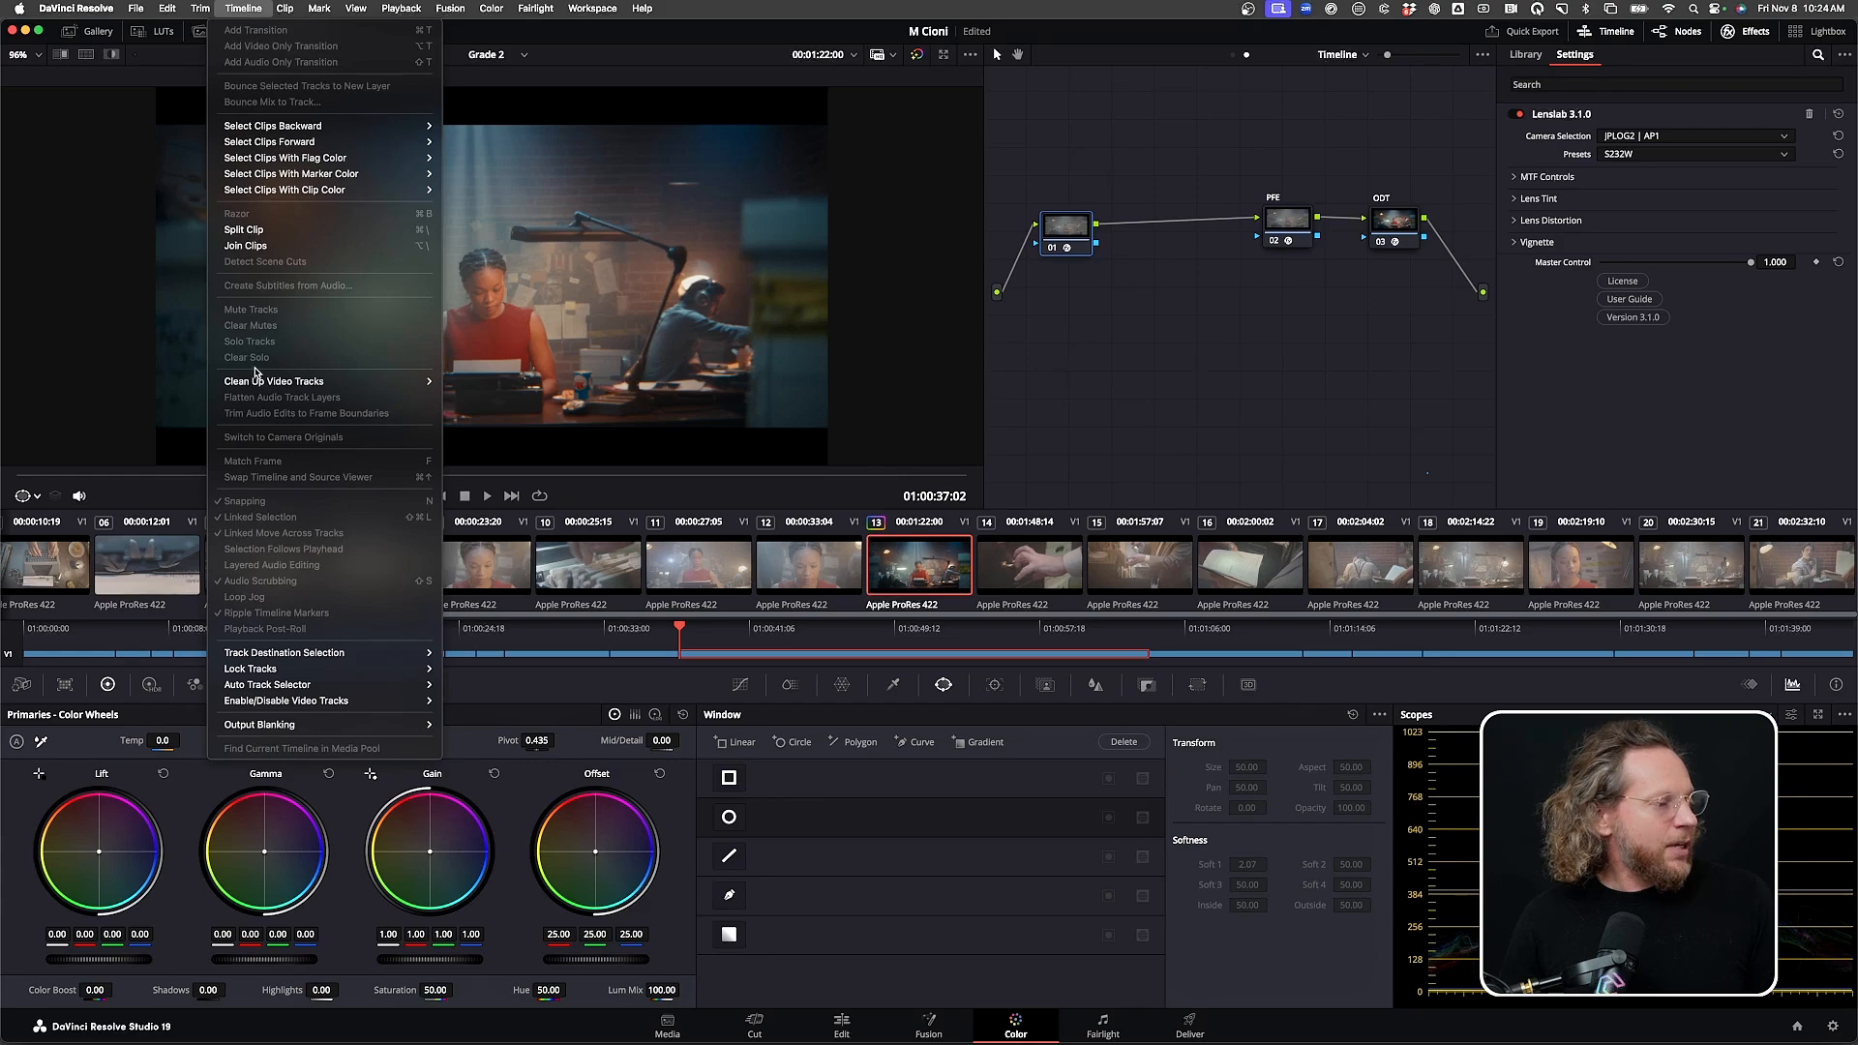
mouse_move(305, 726)
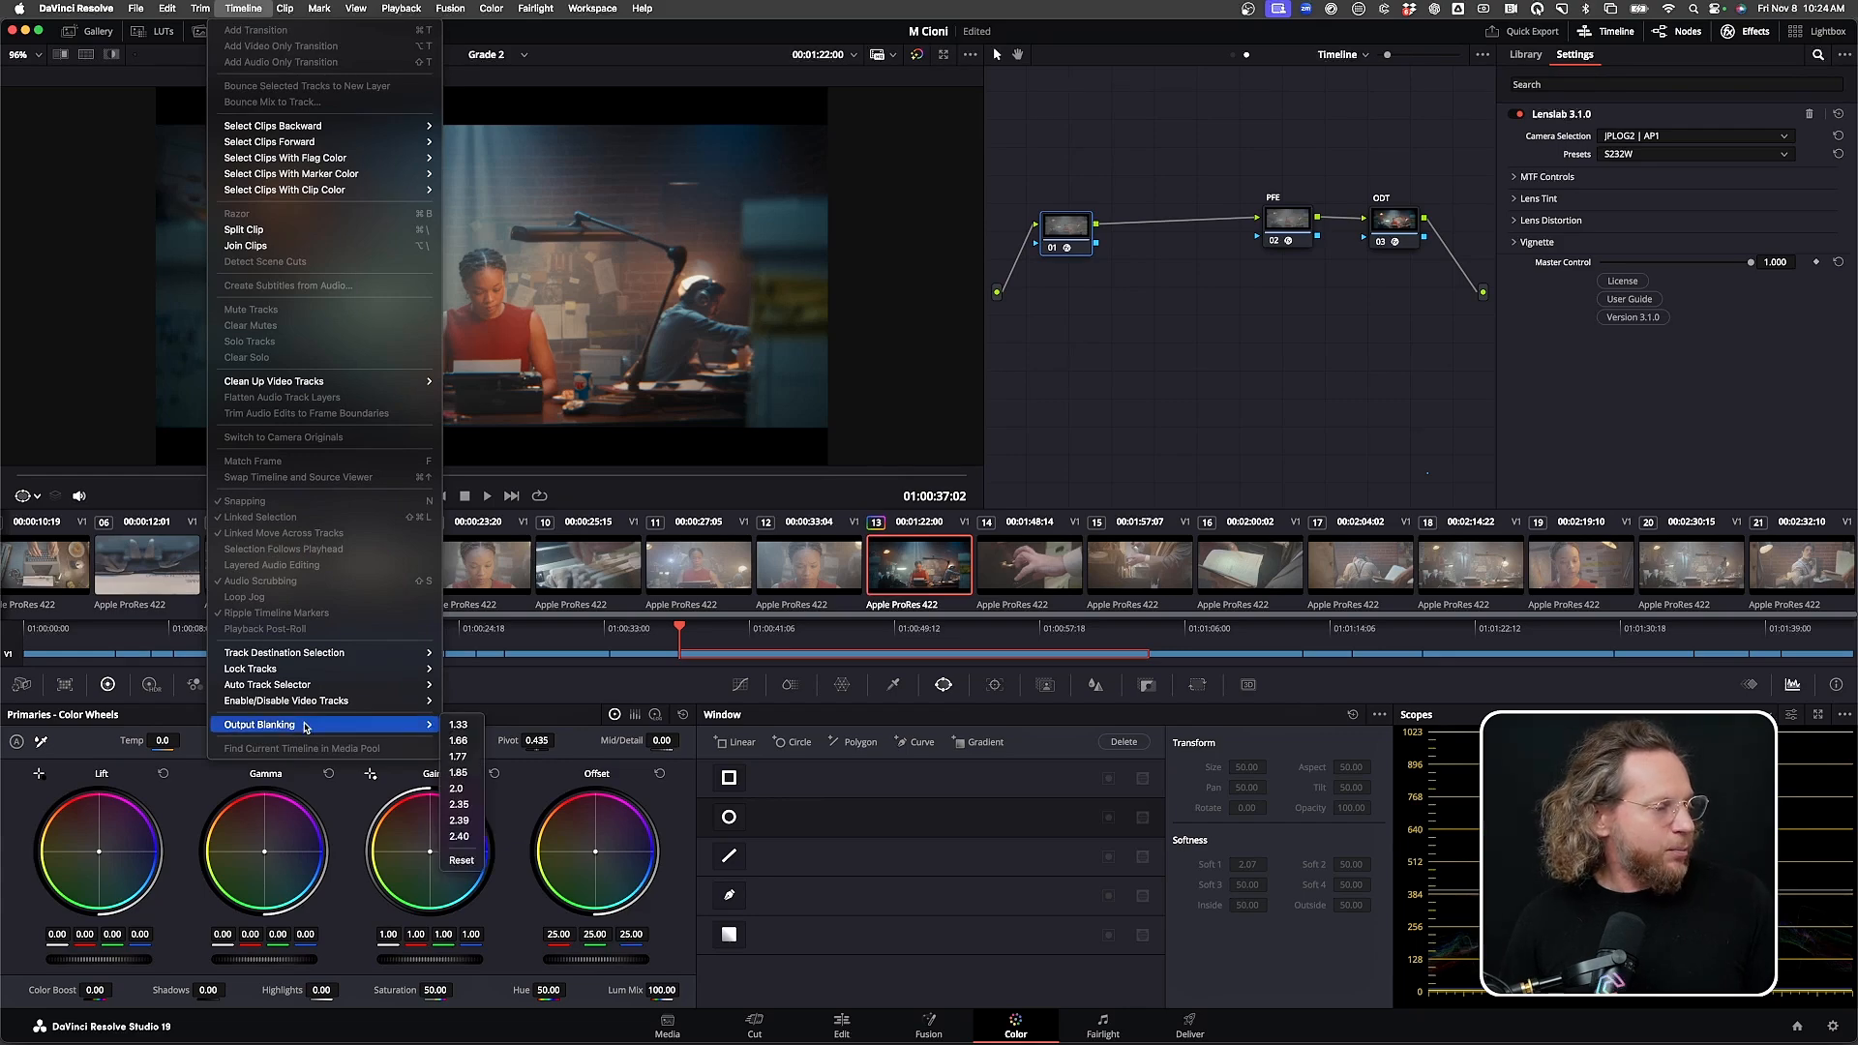
left_click(459, 819)
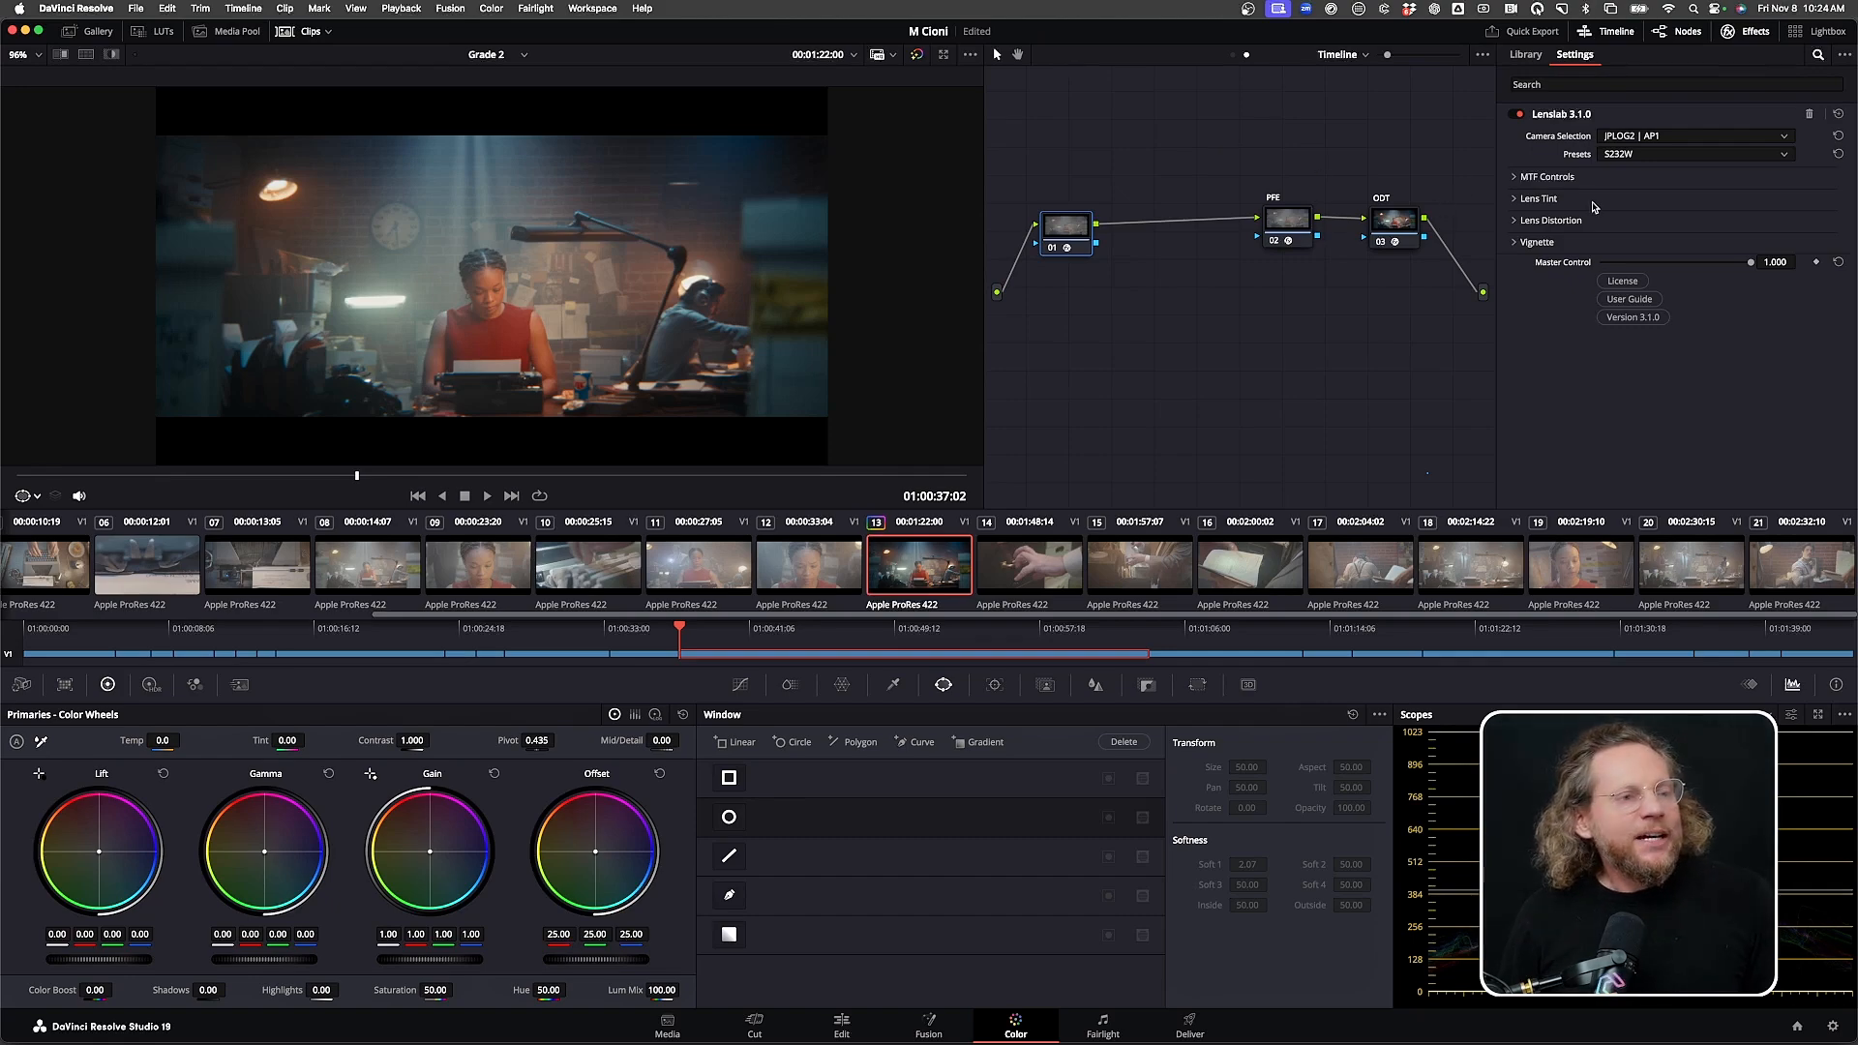
Set Lenslab's MTF controls to -0.749 at 120 lpm and -0.372 at 90 lpm, and check the enlarged picture with MTF disabled
left_click(1516, 178)
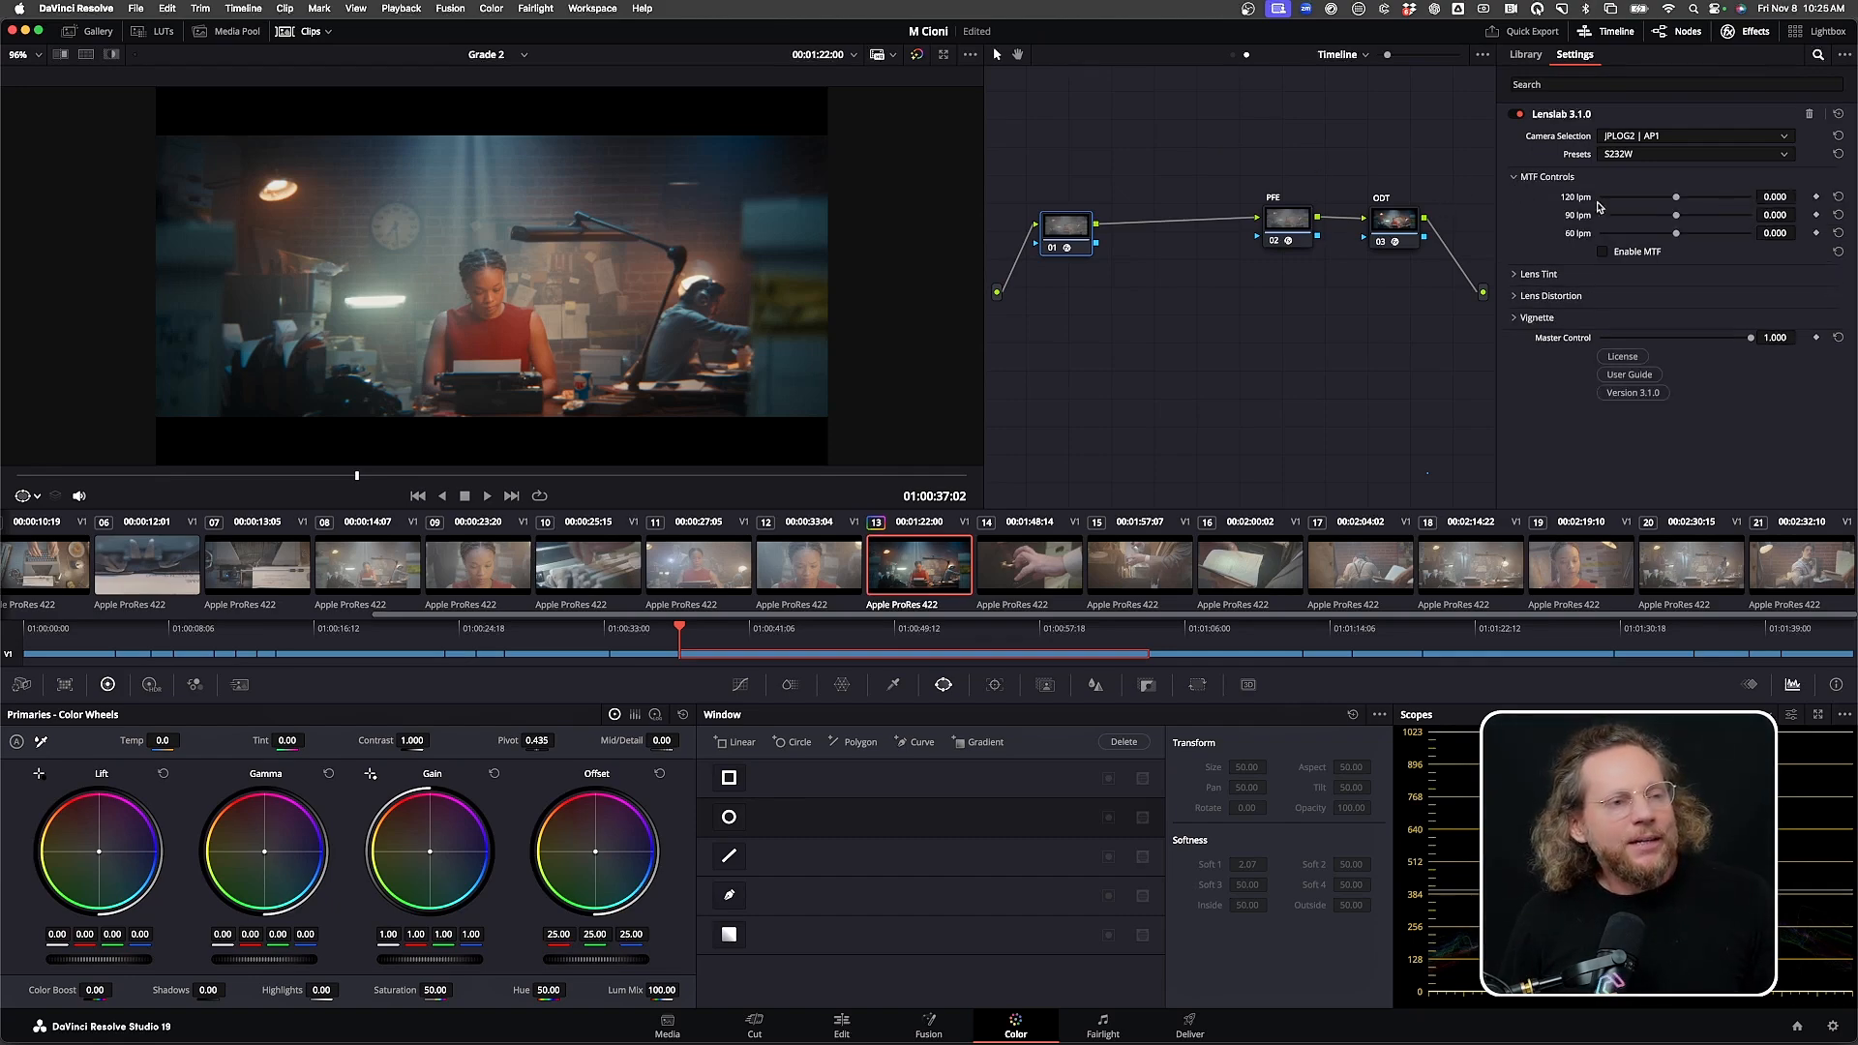
left_click_drag(1678, 198, 1620, 202)
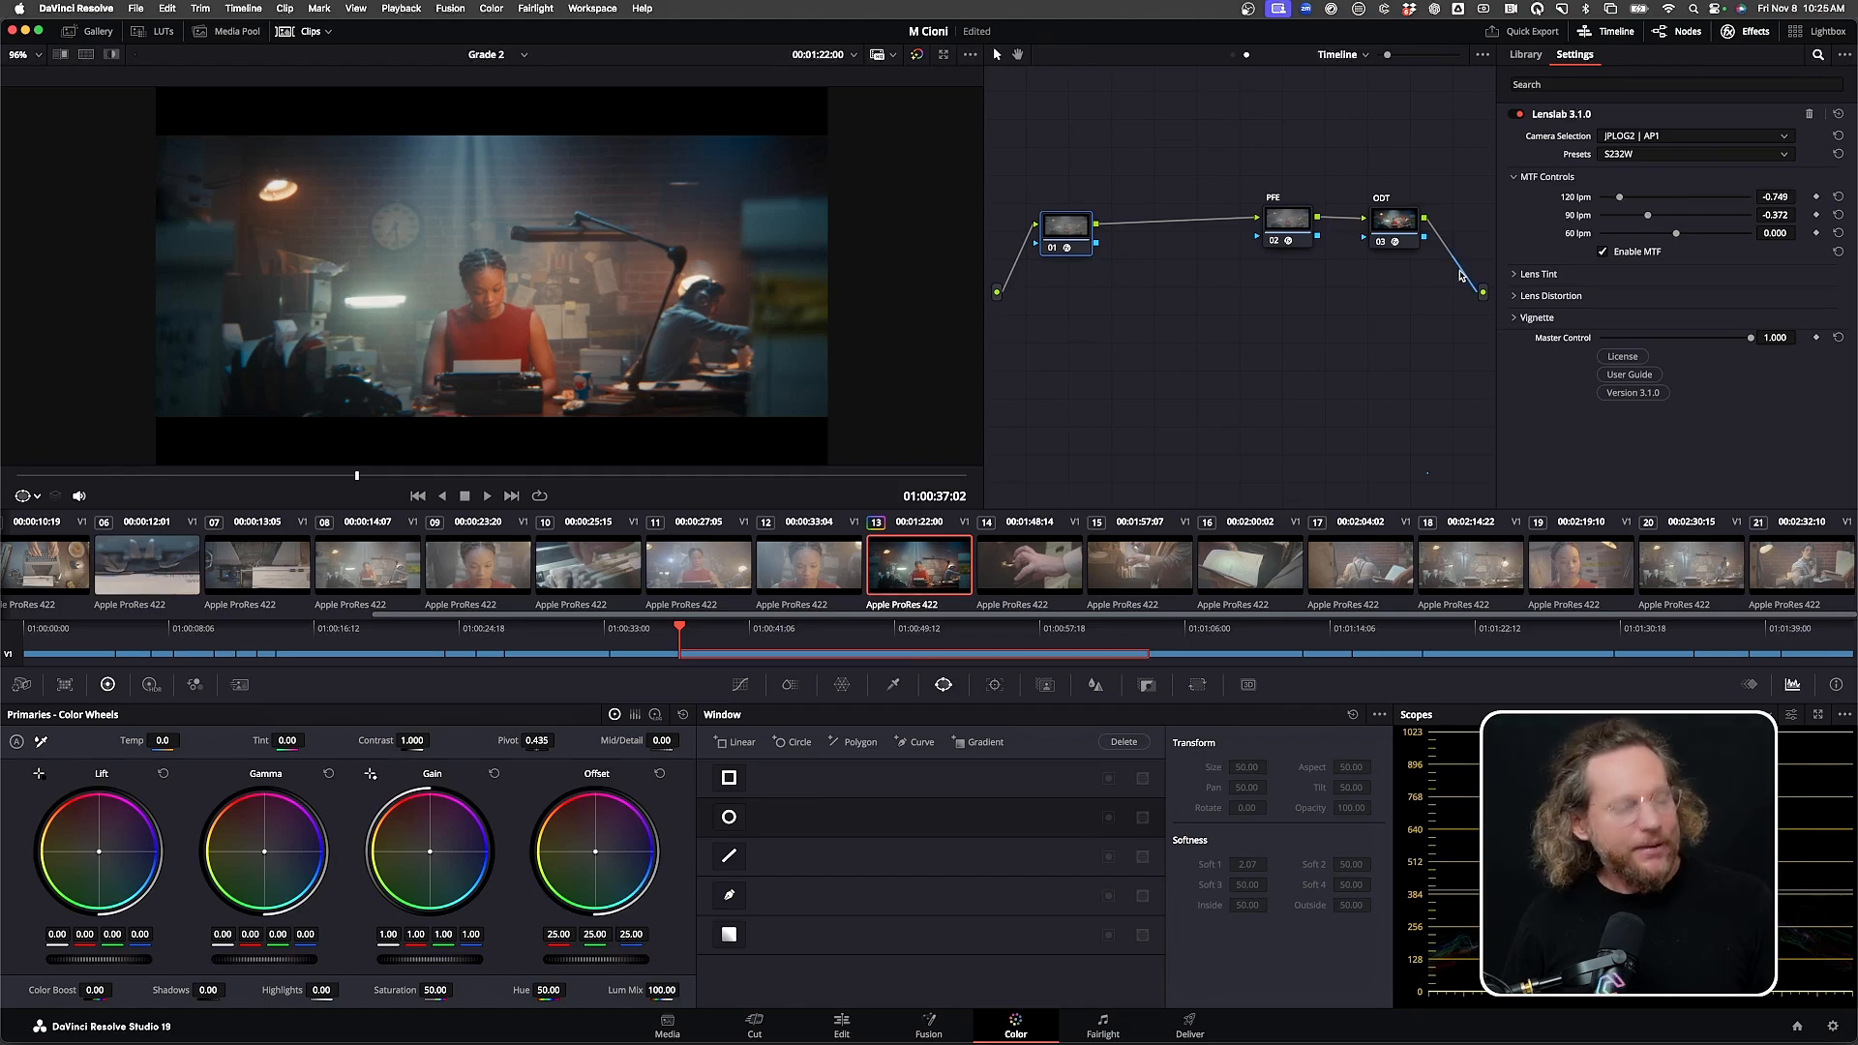
key("alt+f")
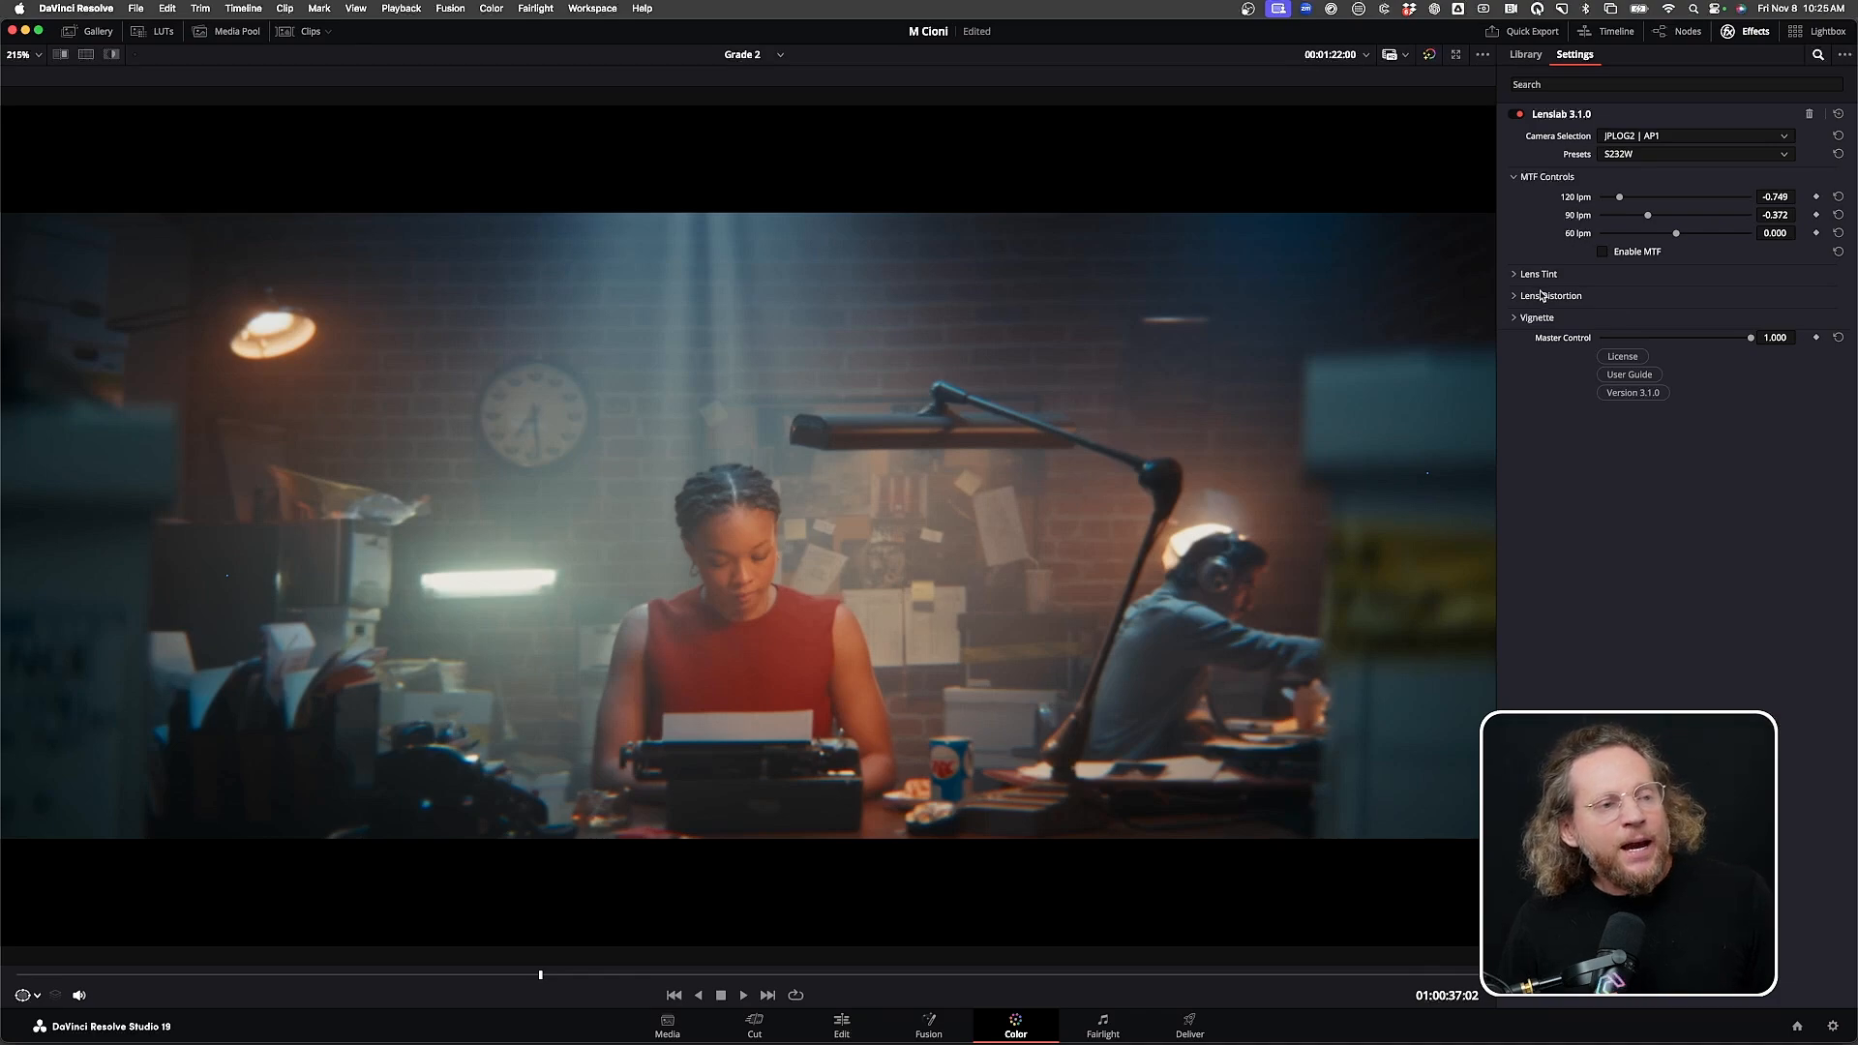
Enable Lenslab's lens tint with the Cyan color and a blend of 0.758
left_click(1516, 275)
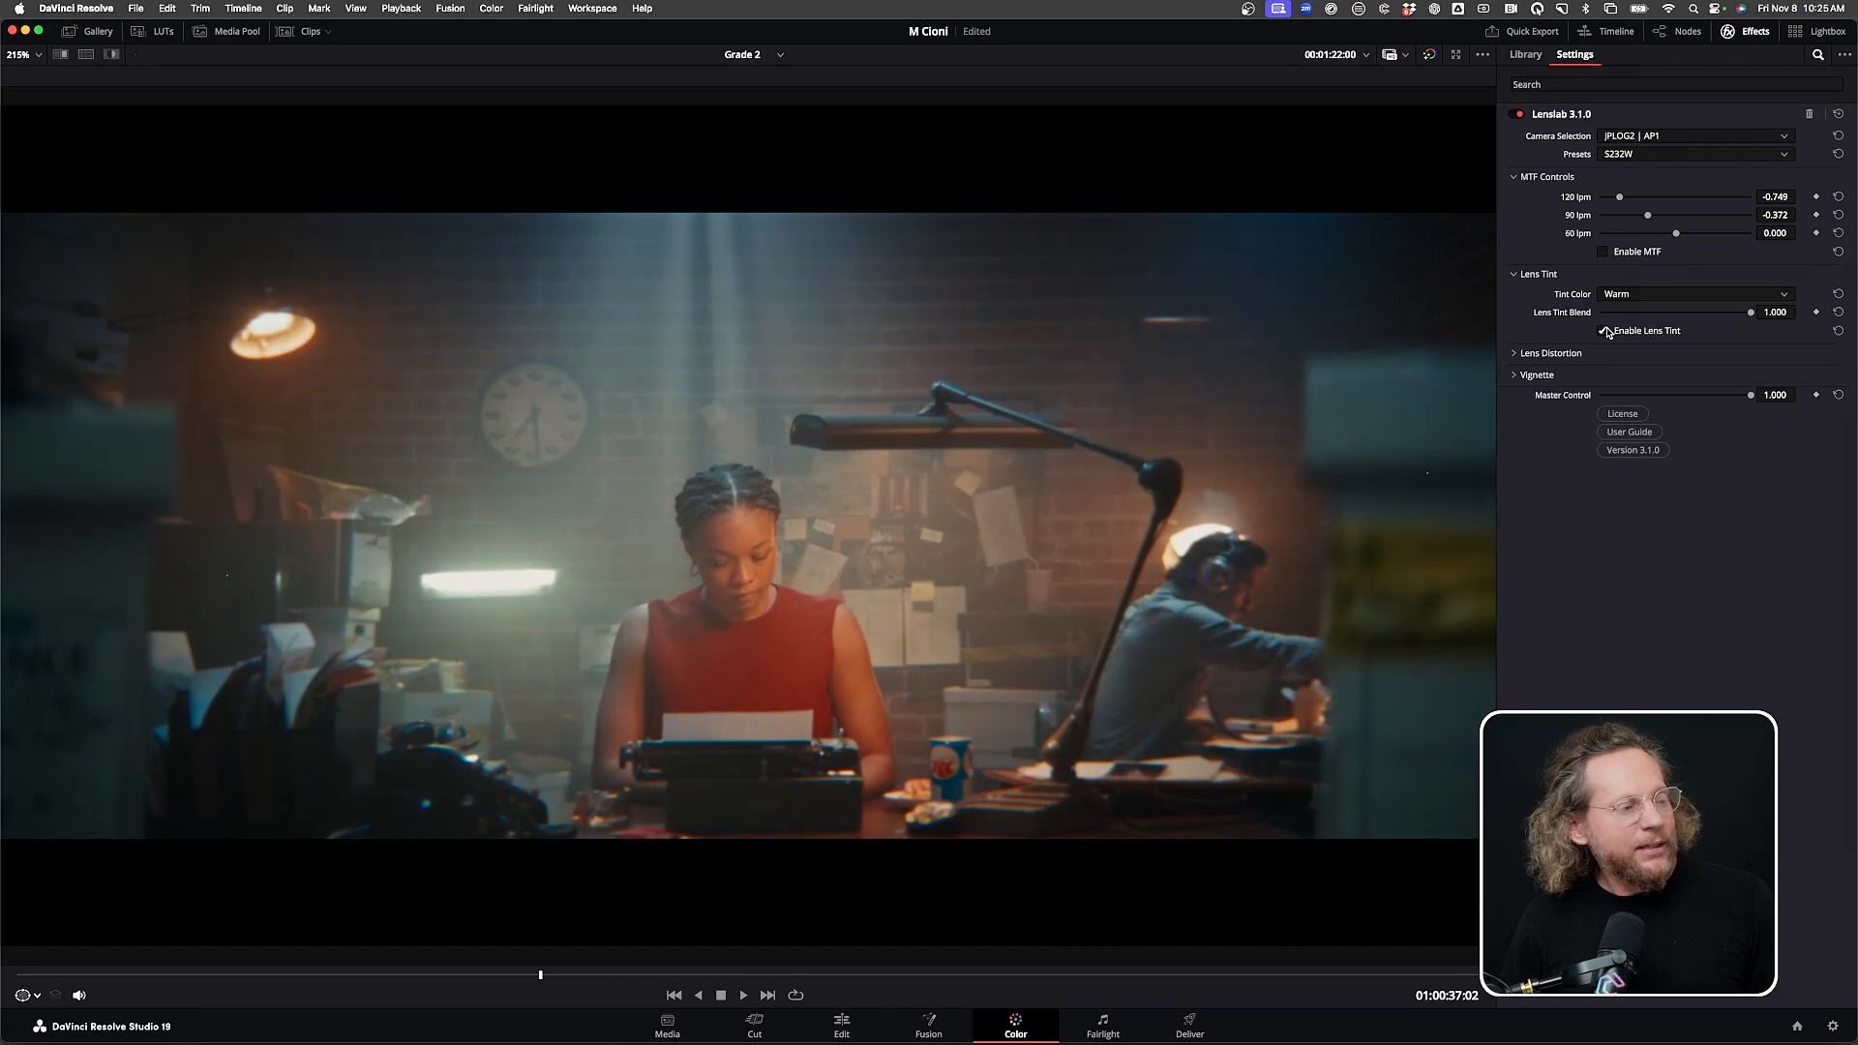
left_click(1627, 299)
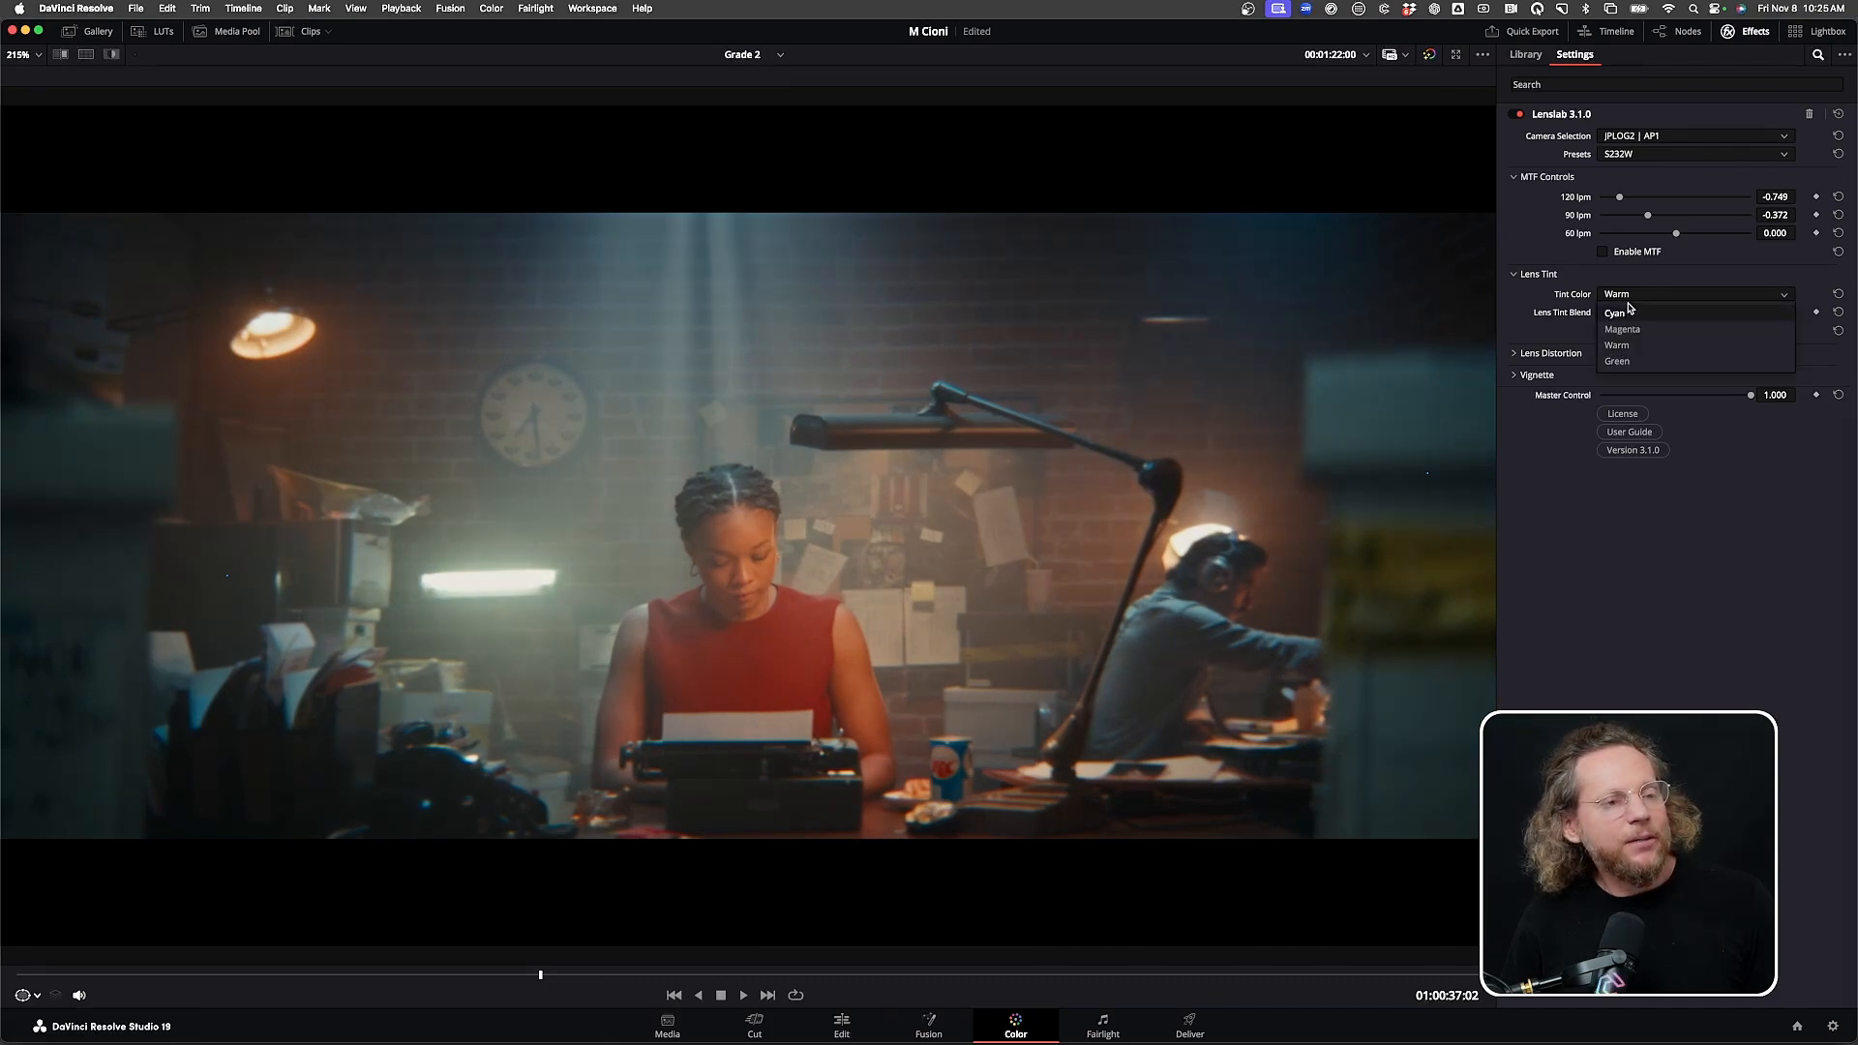
left_click(1628, 314)
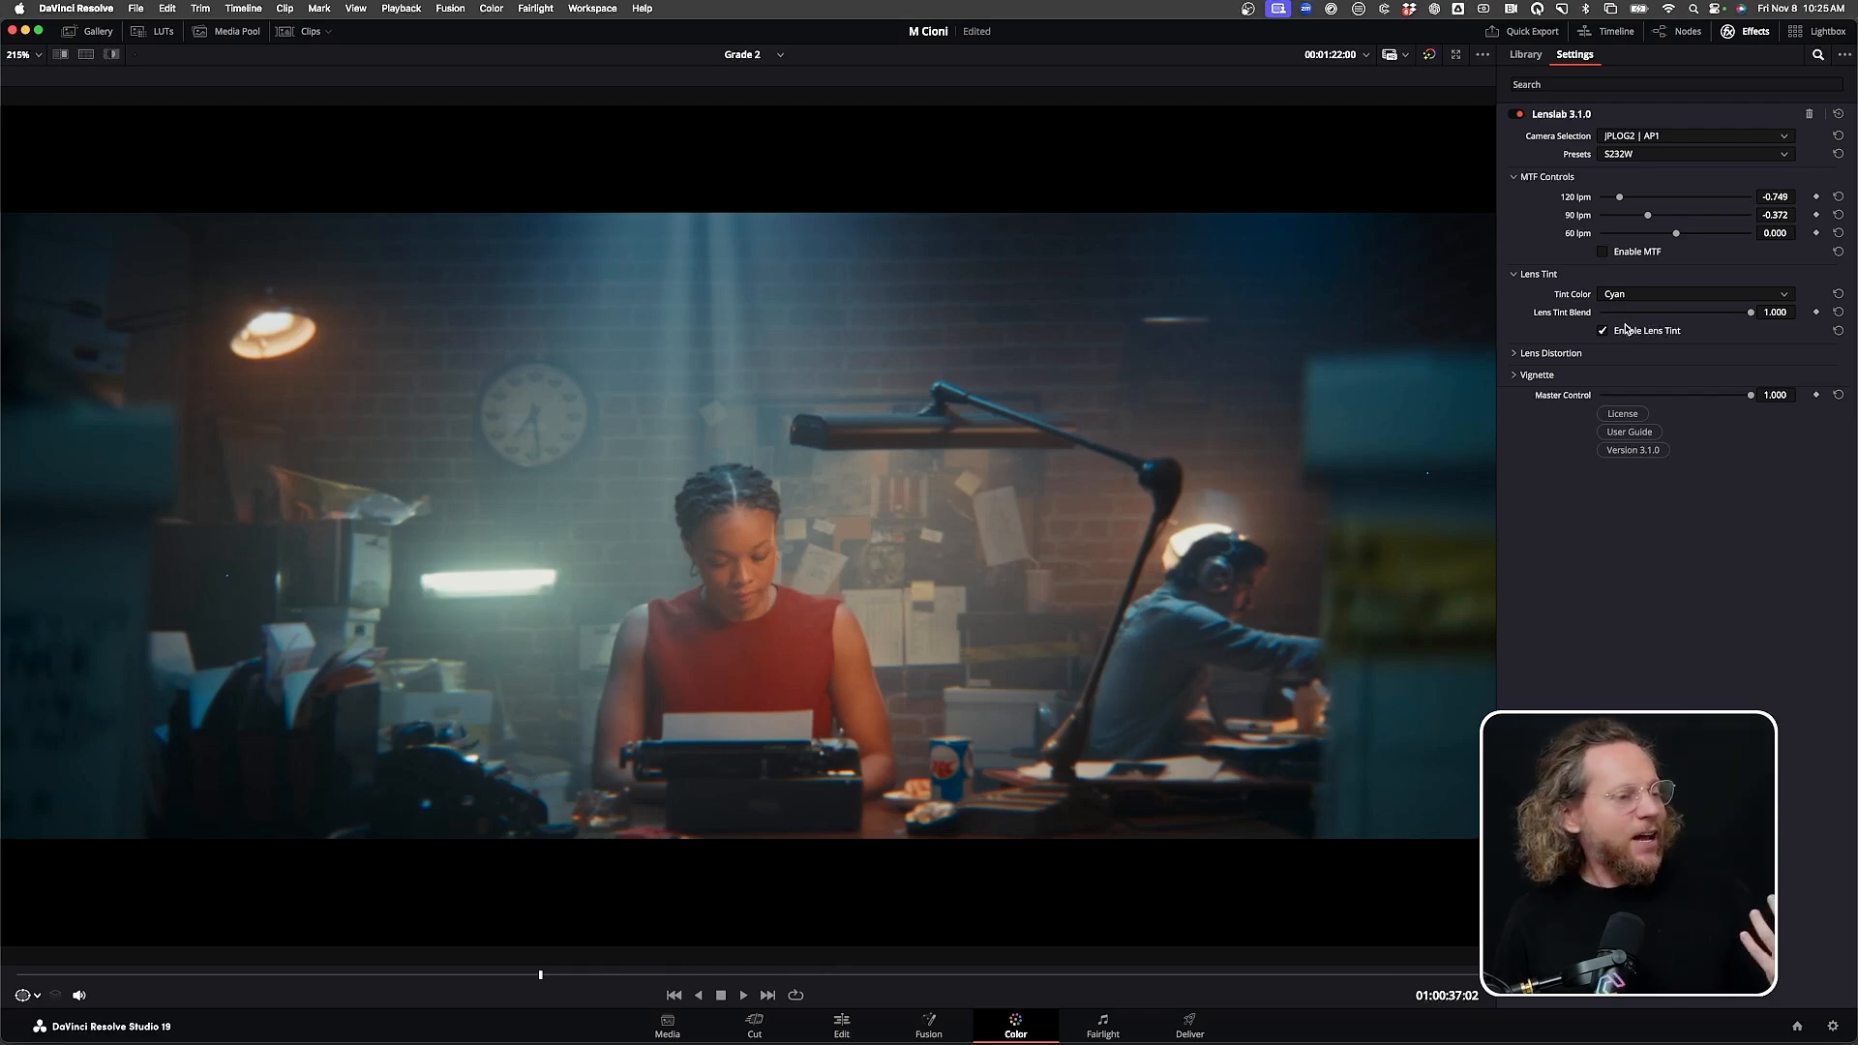
left_click_drag(1751, 313, 1714, 317)
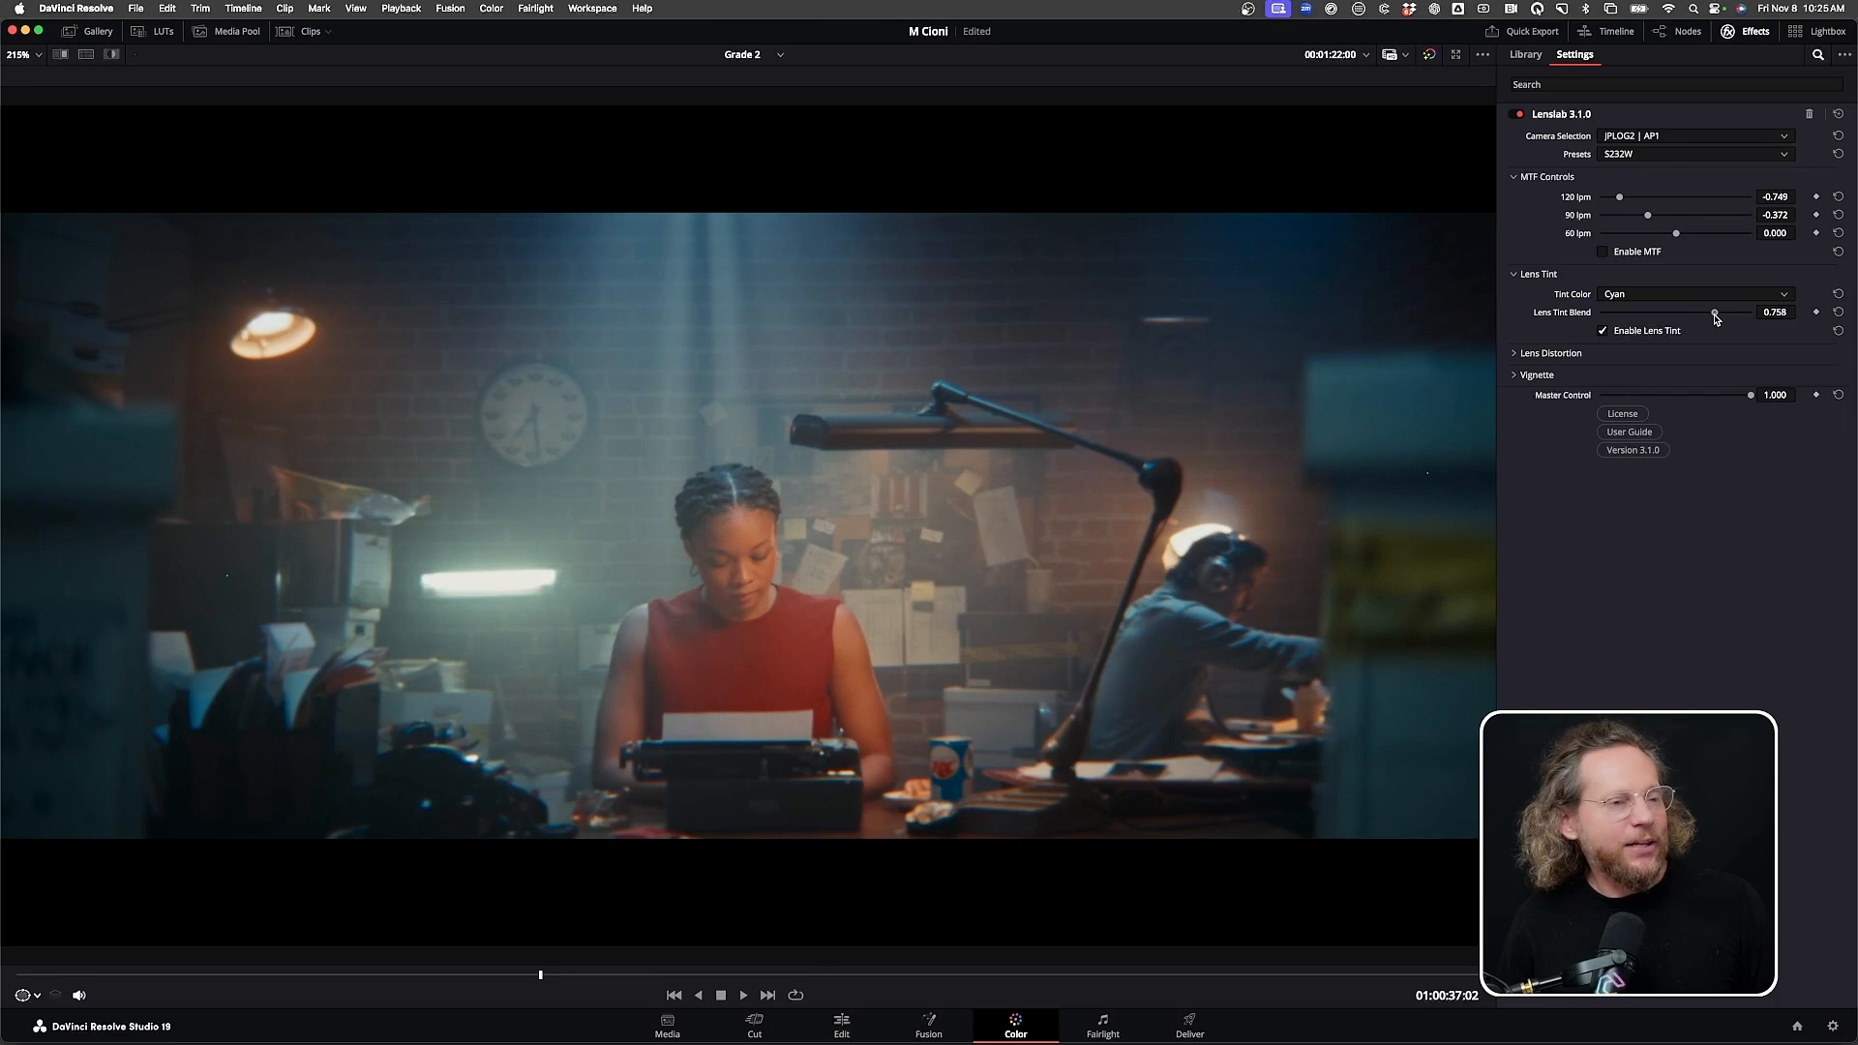
Review Lenslab's lens distortion settings, set its vignette amount to 0.235, and save the project
left_click(1521, 357)
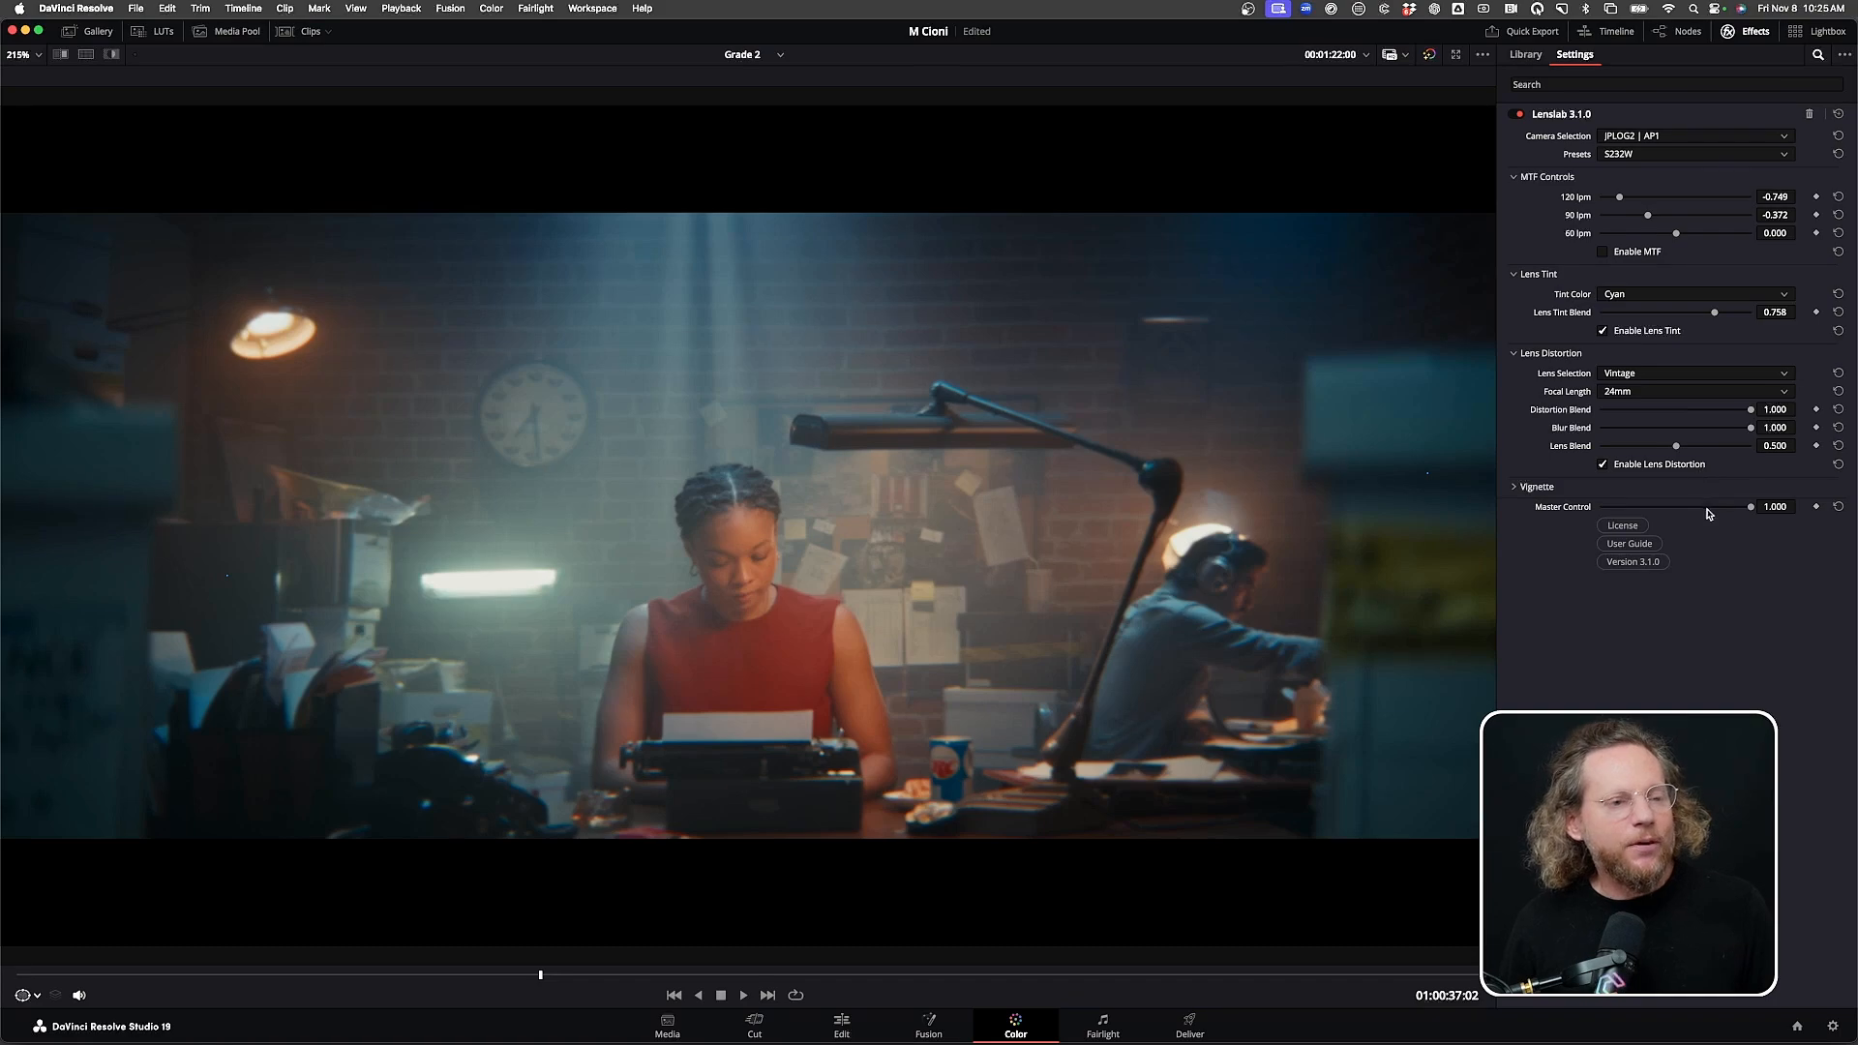
left_click(1520, 488)
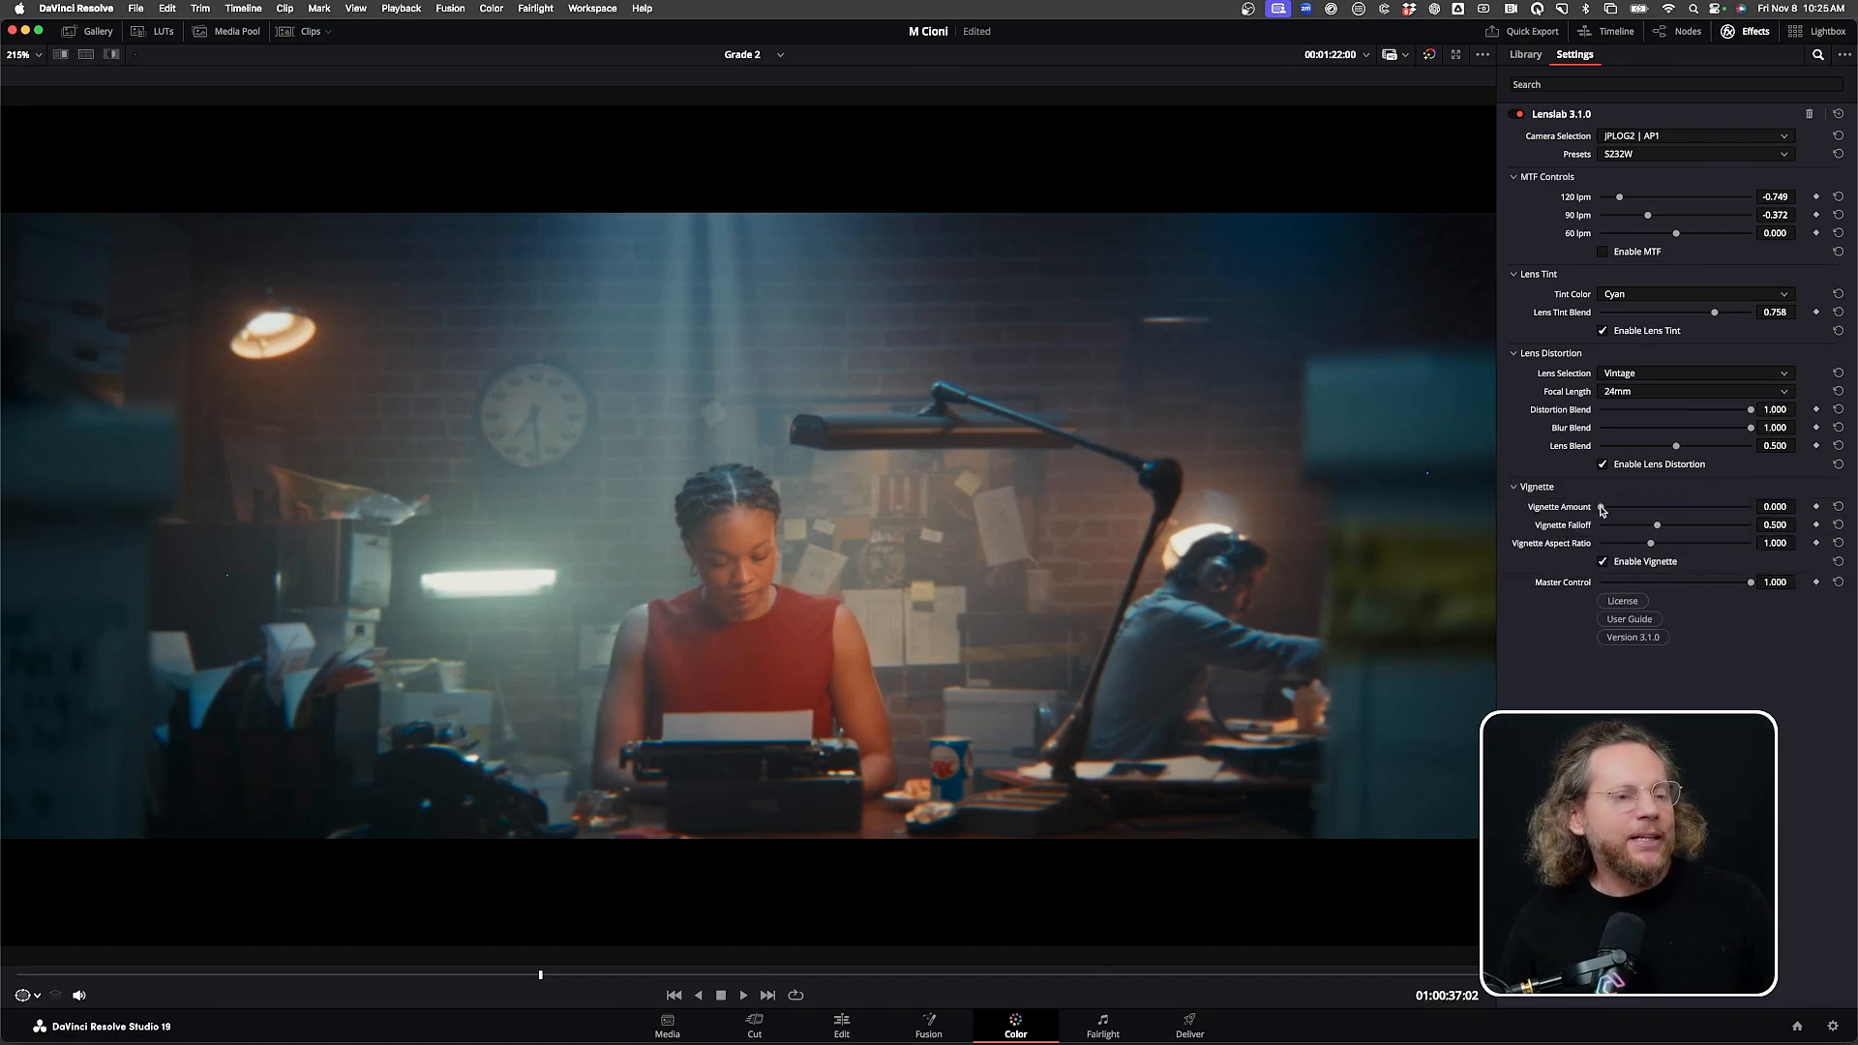
left_click_drag(1604, 511, 1638, 508)
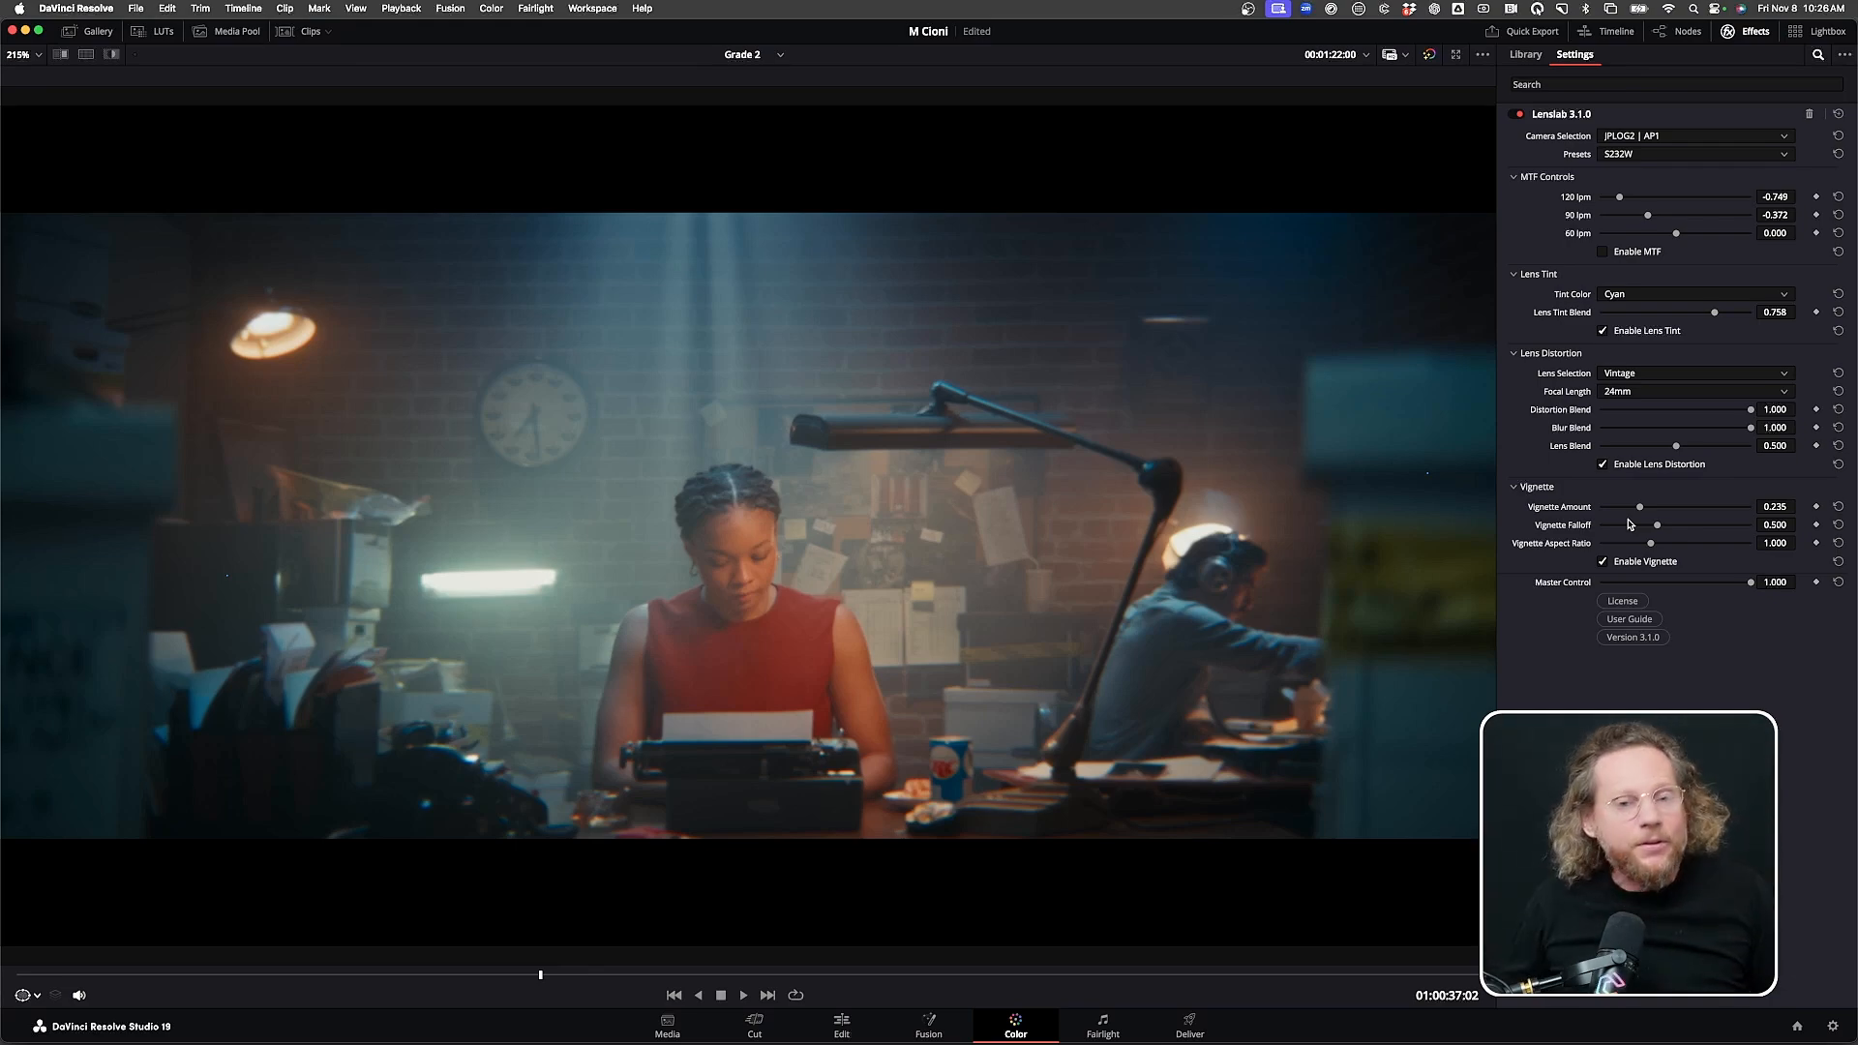
key("super+s")
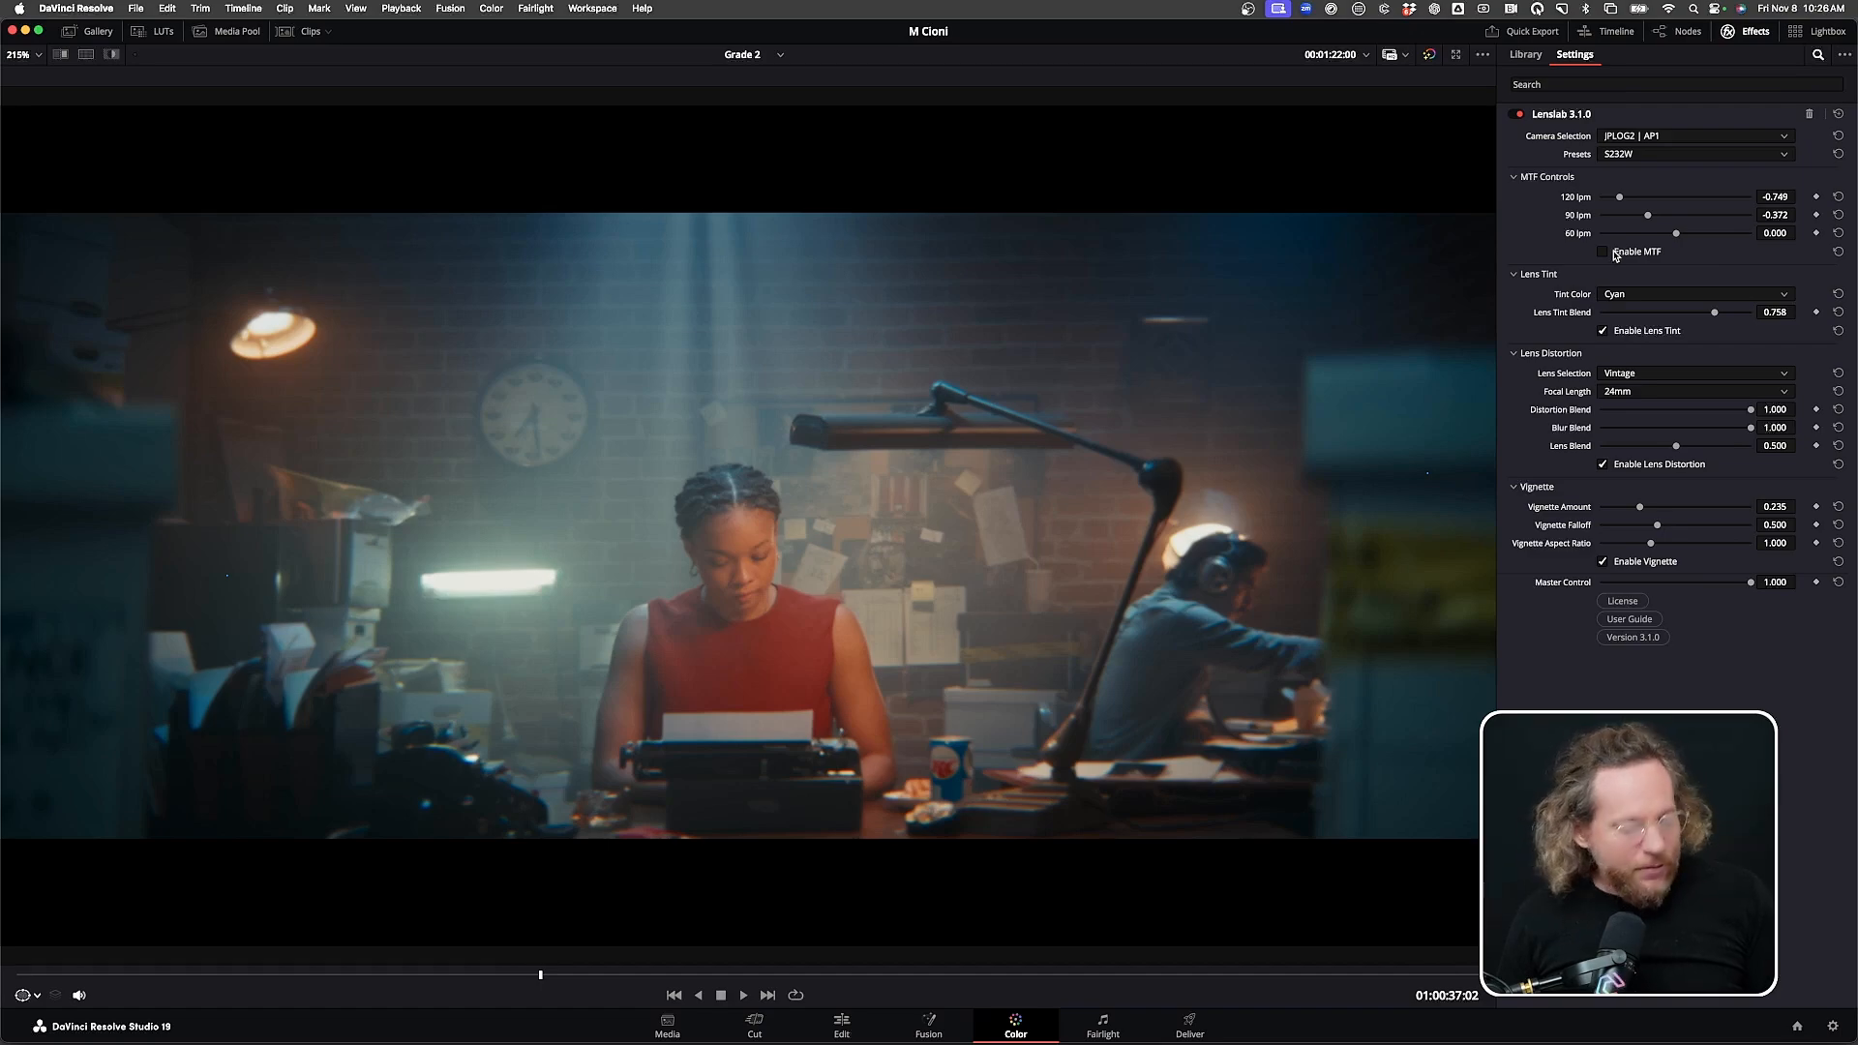
Add an inverted circle window to the Lenslab node with a size of 33.50 and a softness of 16.31
key("alt+f")
left_click_drag(1069, 246, 1073, 239)
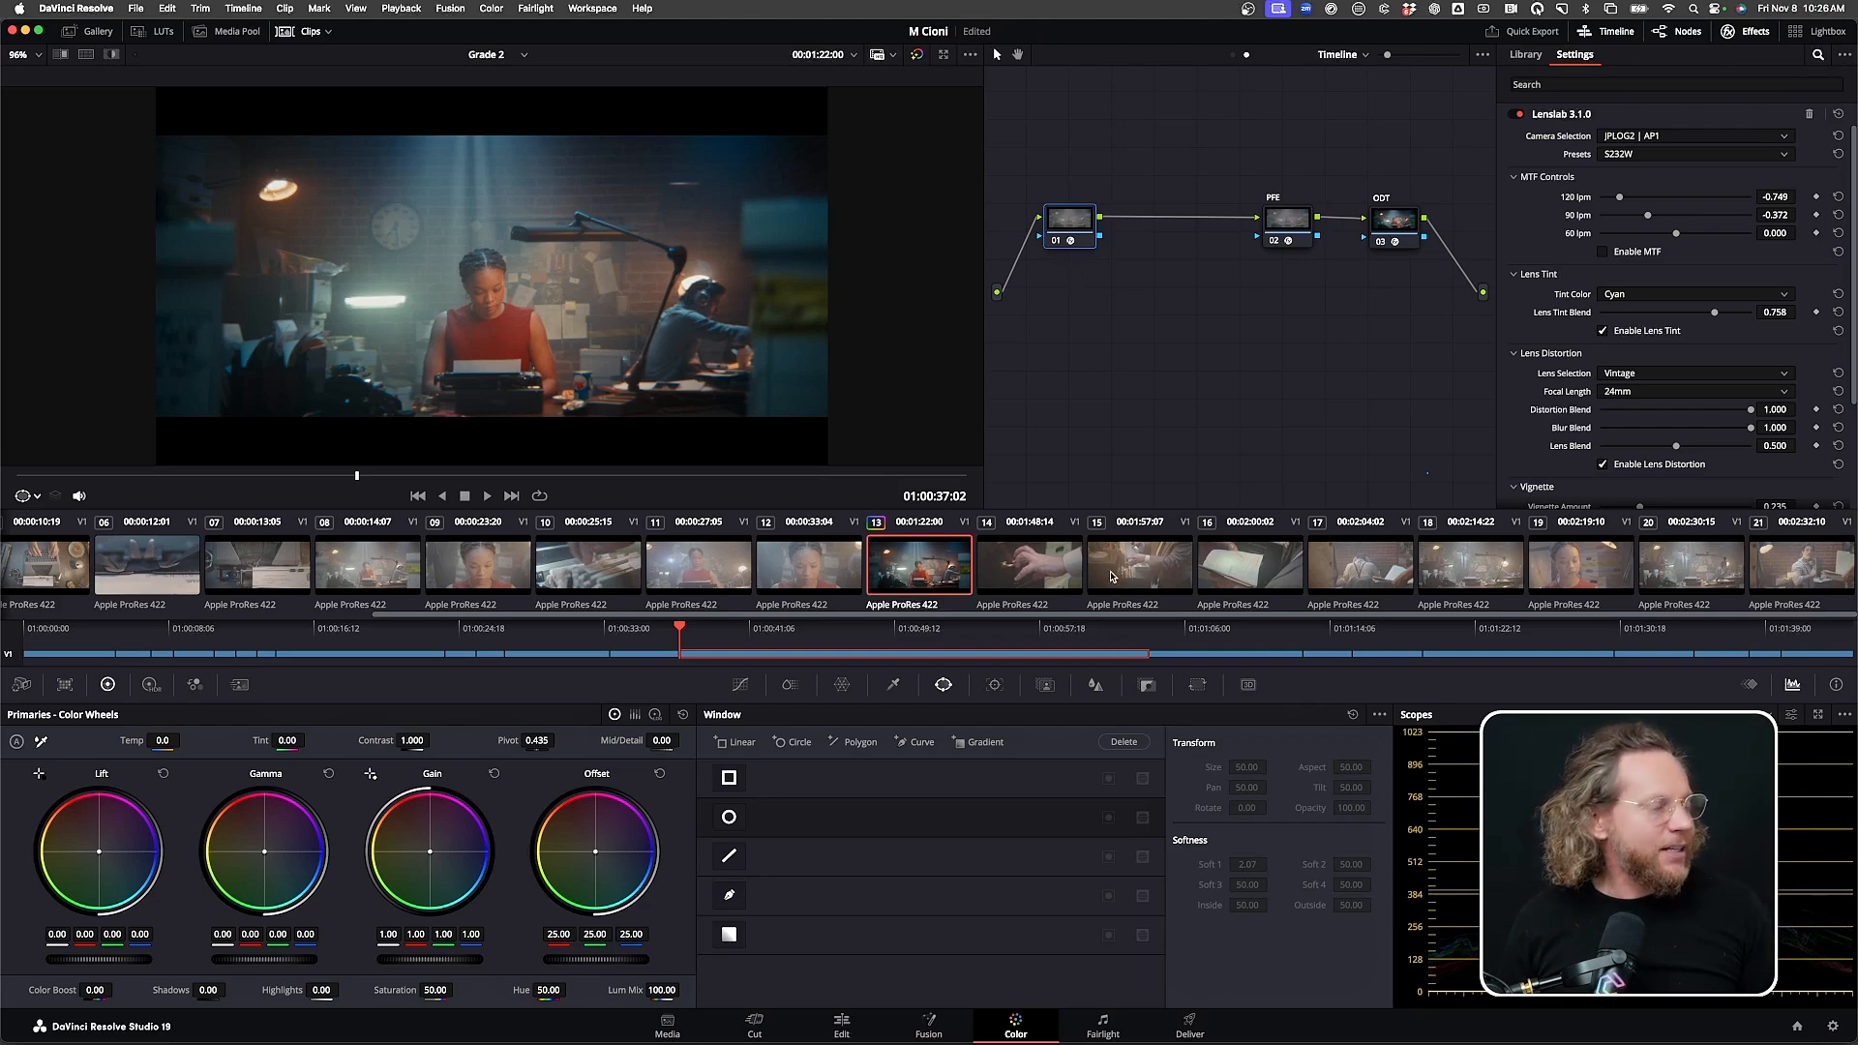
left_click(729, 818)
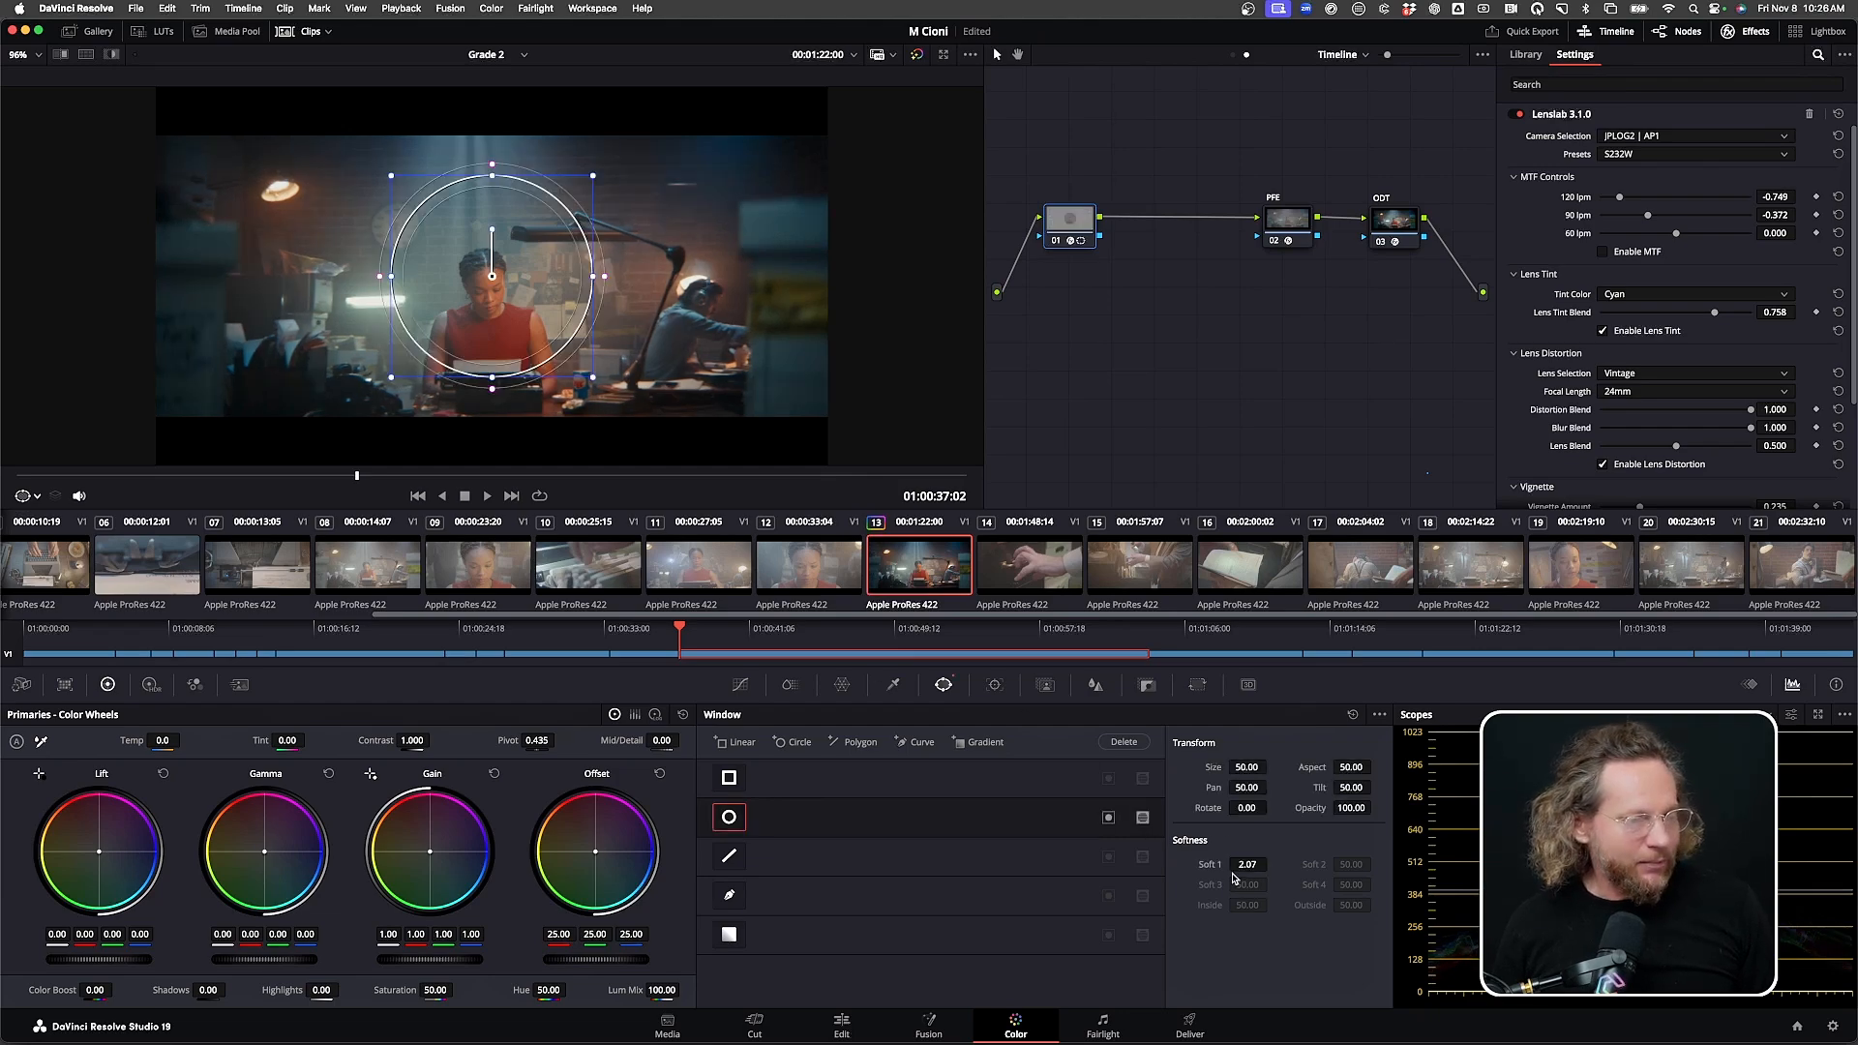
left_click_drag(1248, 768, 1177, 768)
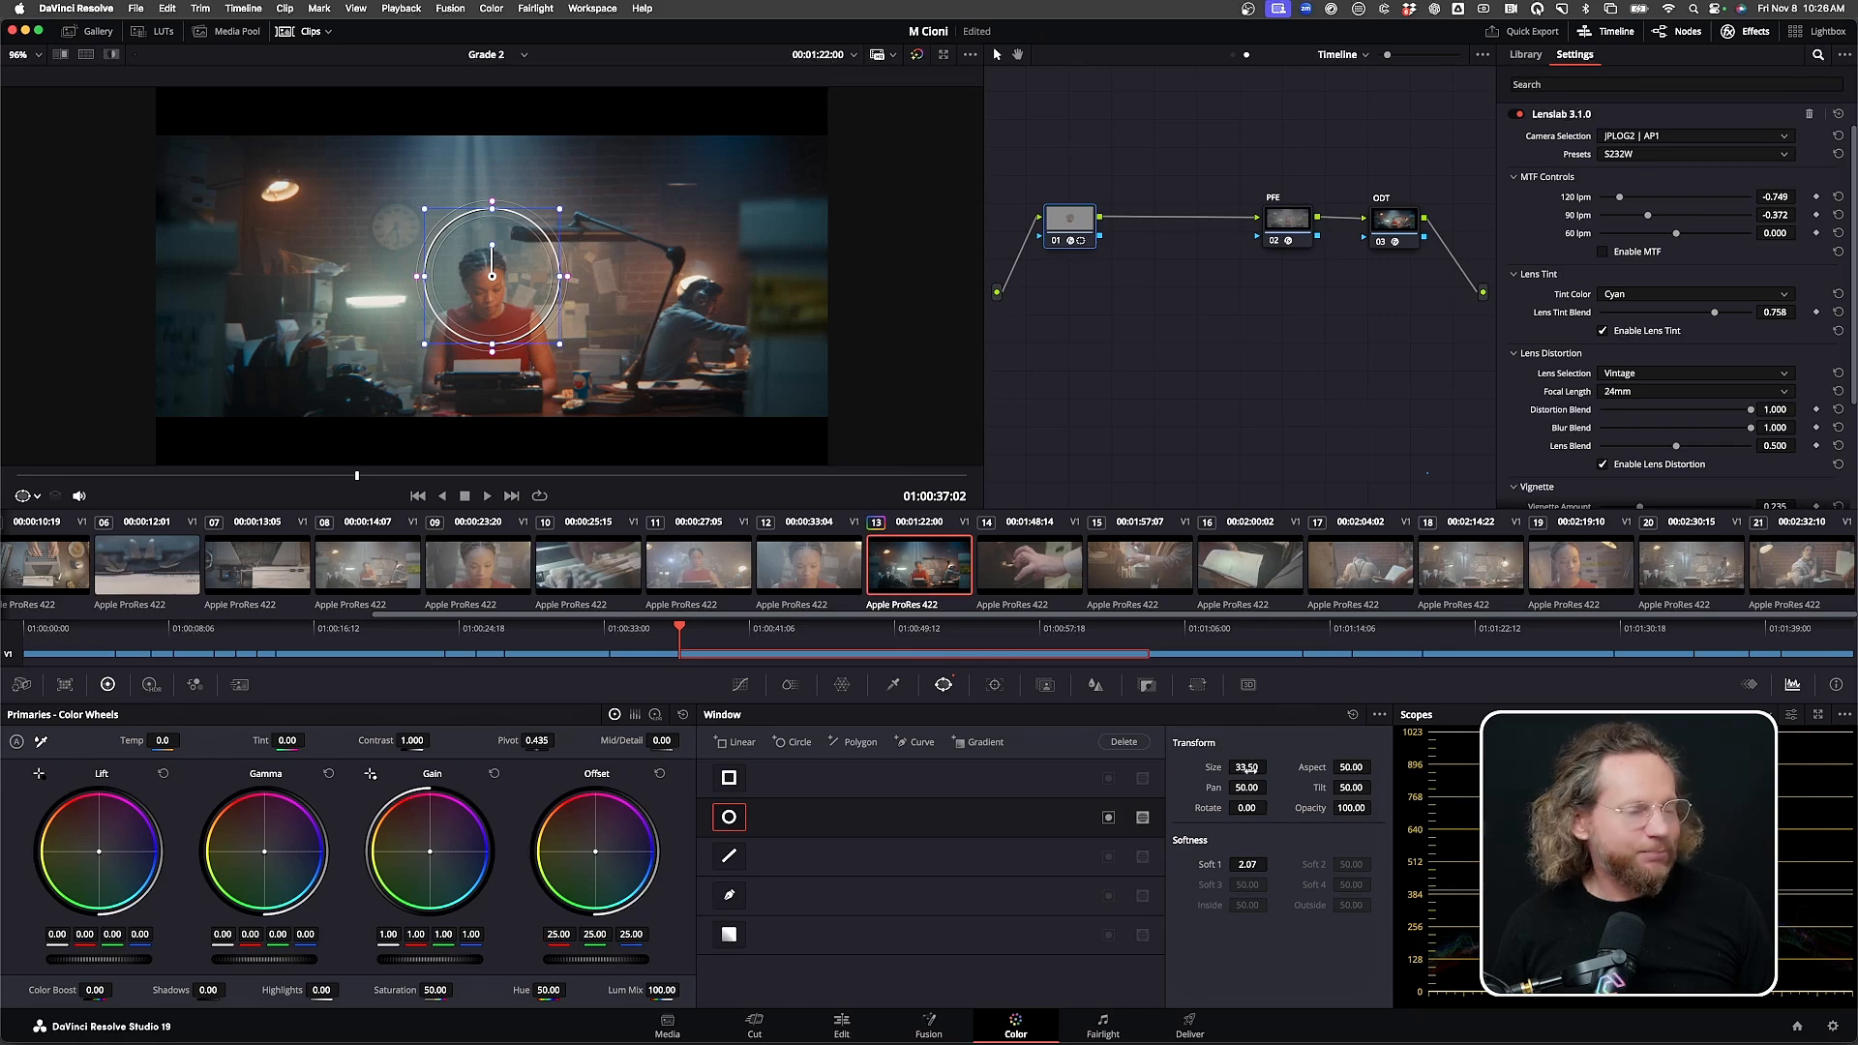
left_click_drag(1248, 864, 1306, 864)
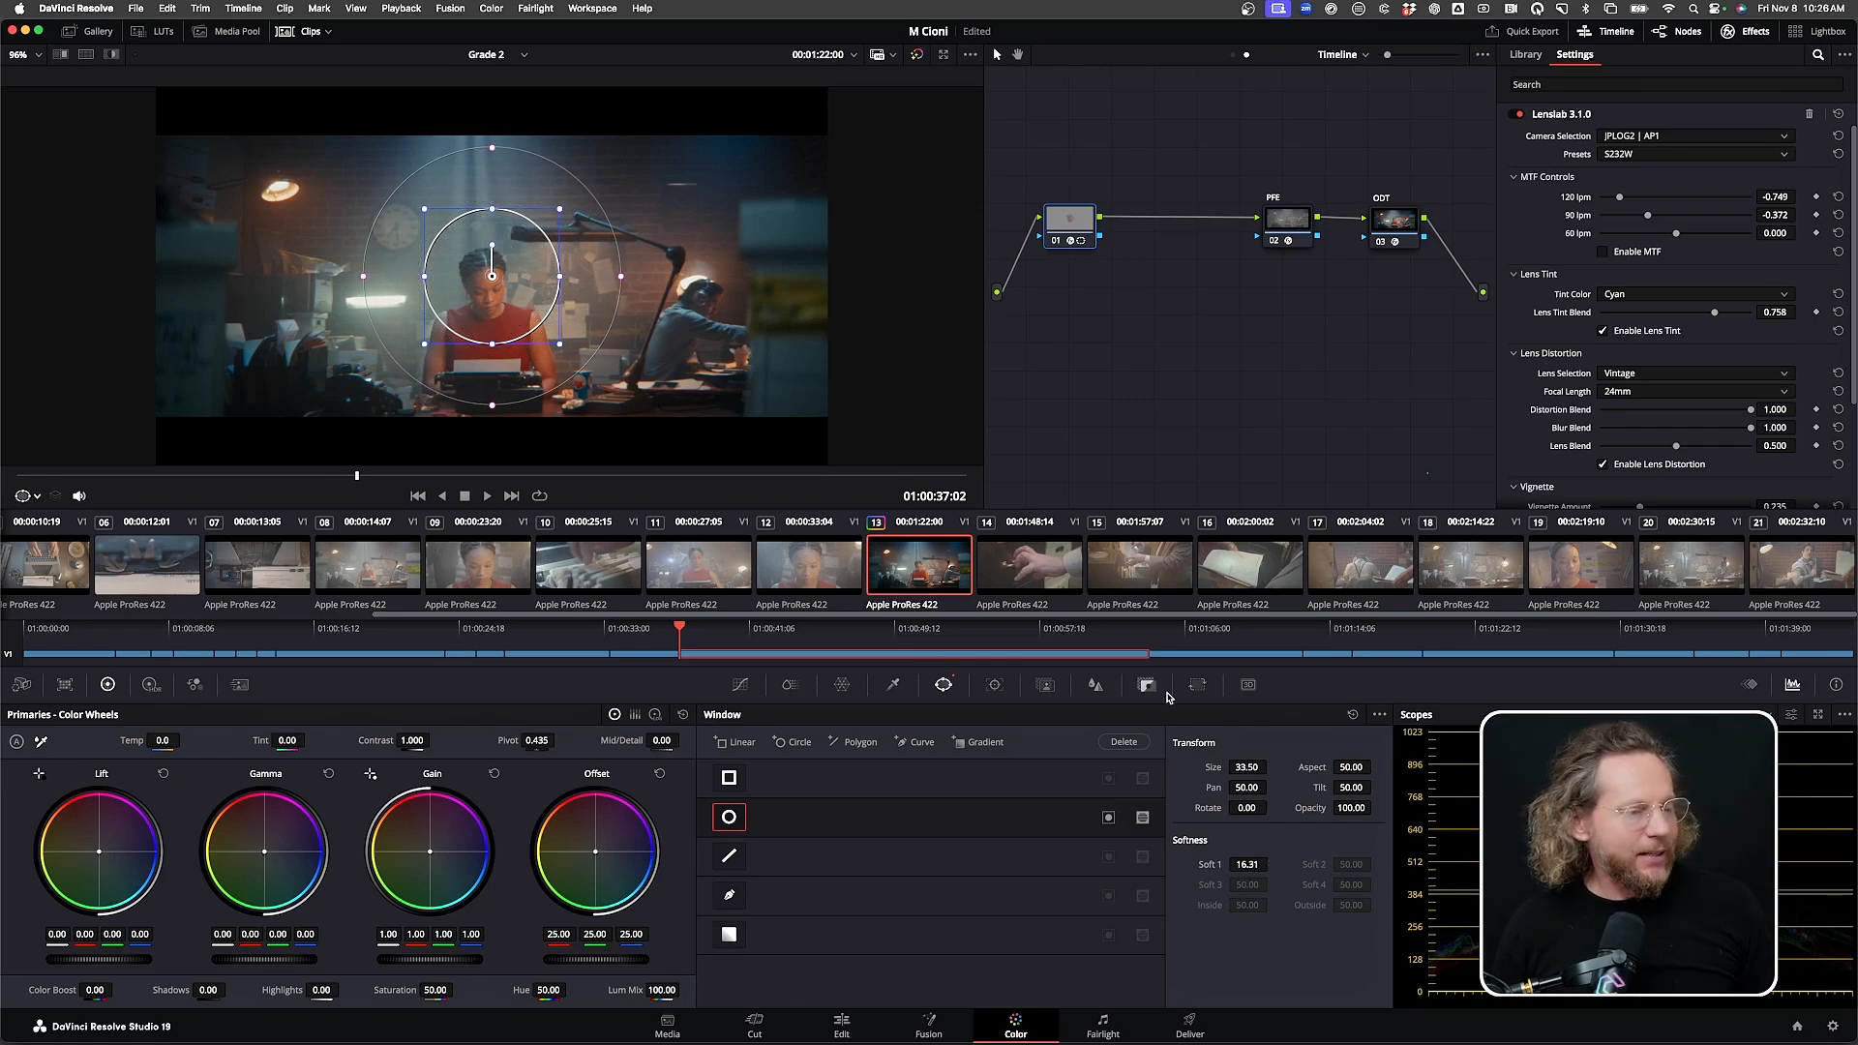
left_click(1108, 817)
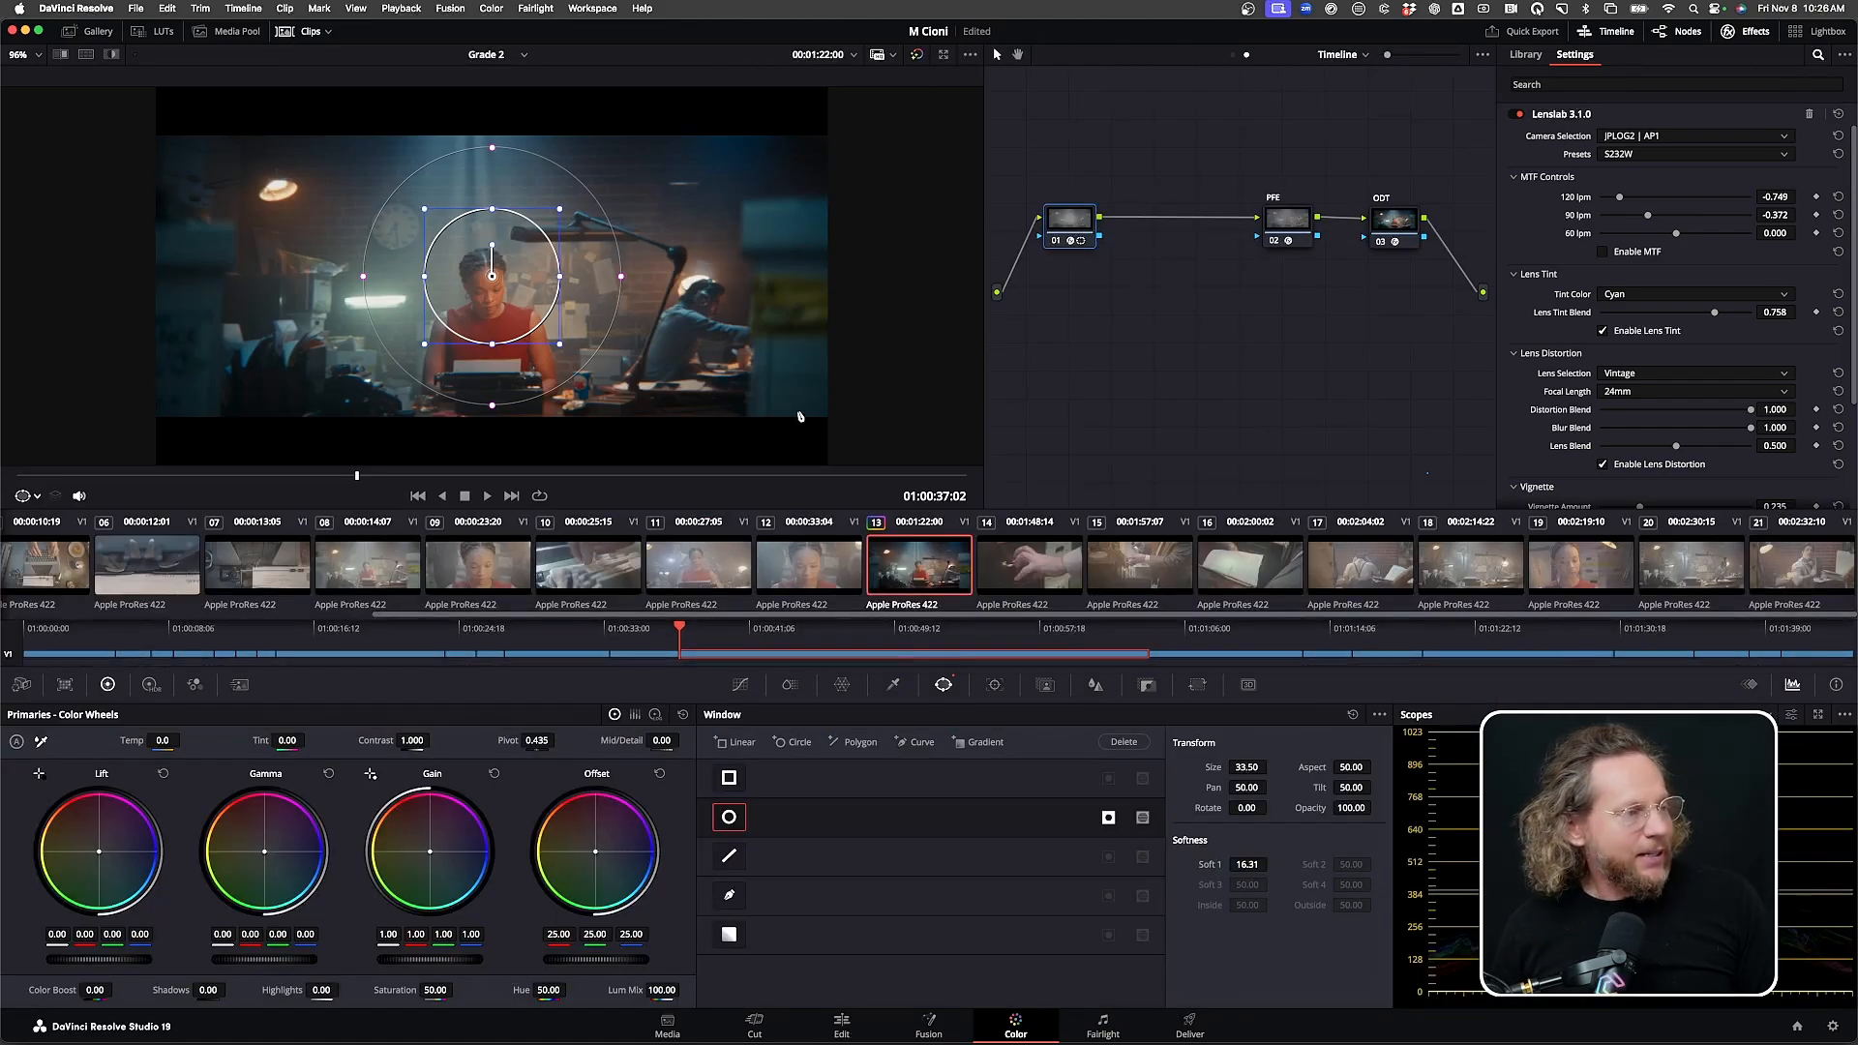
Compare the enlarged picture with the Lenslab effect switched off and on
key("alt+f")
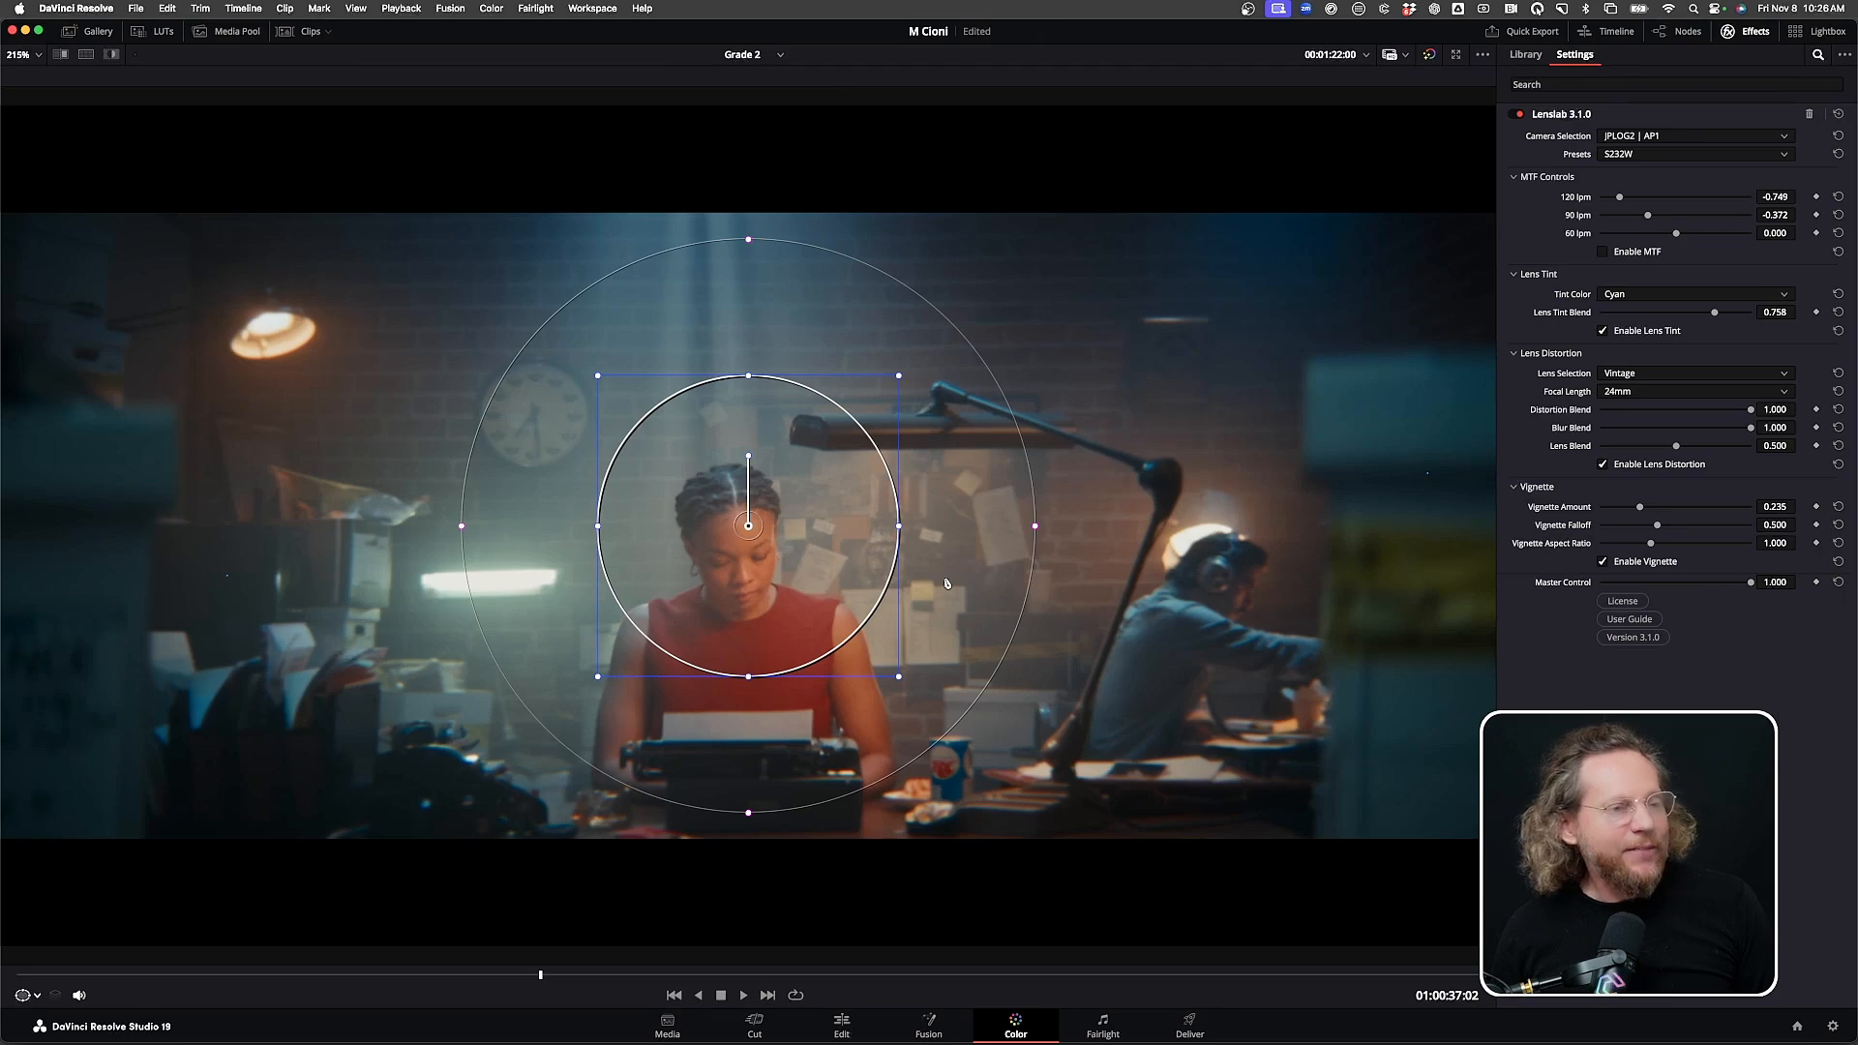
left_click(1517, 114)
left_click(1517, 114)
left_click(1517, 114)
left_click(1516, 114)
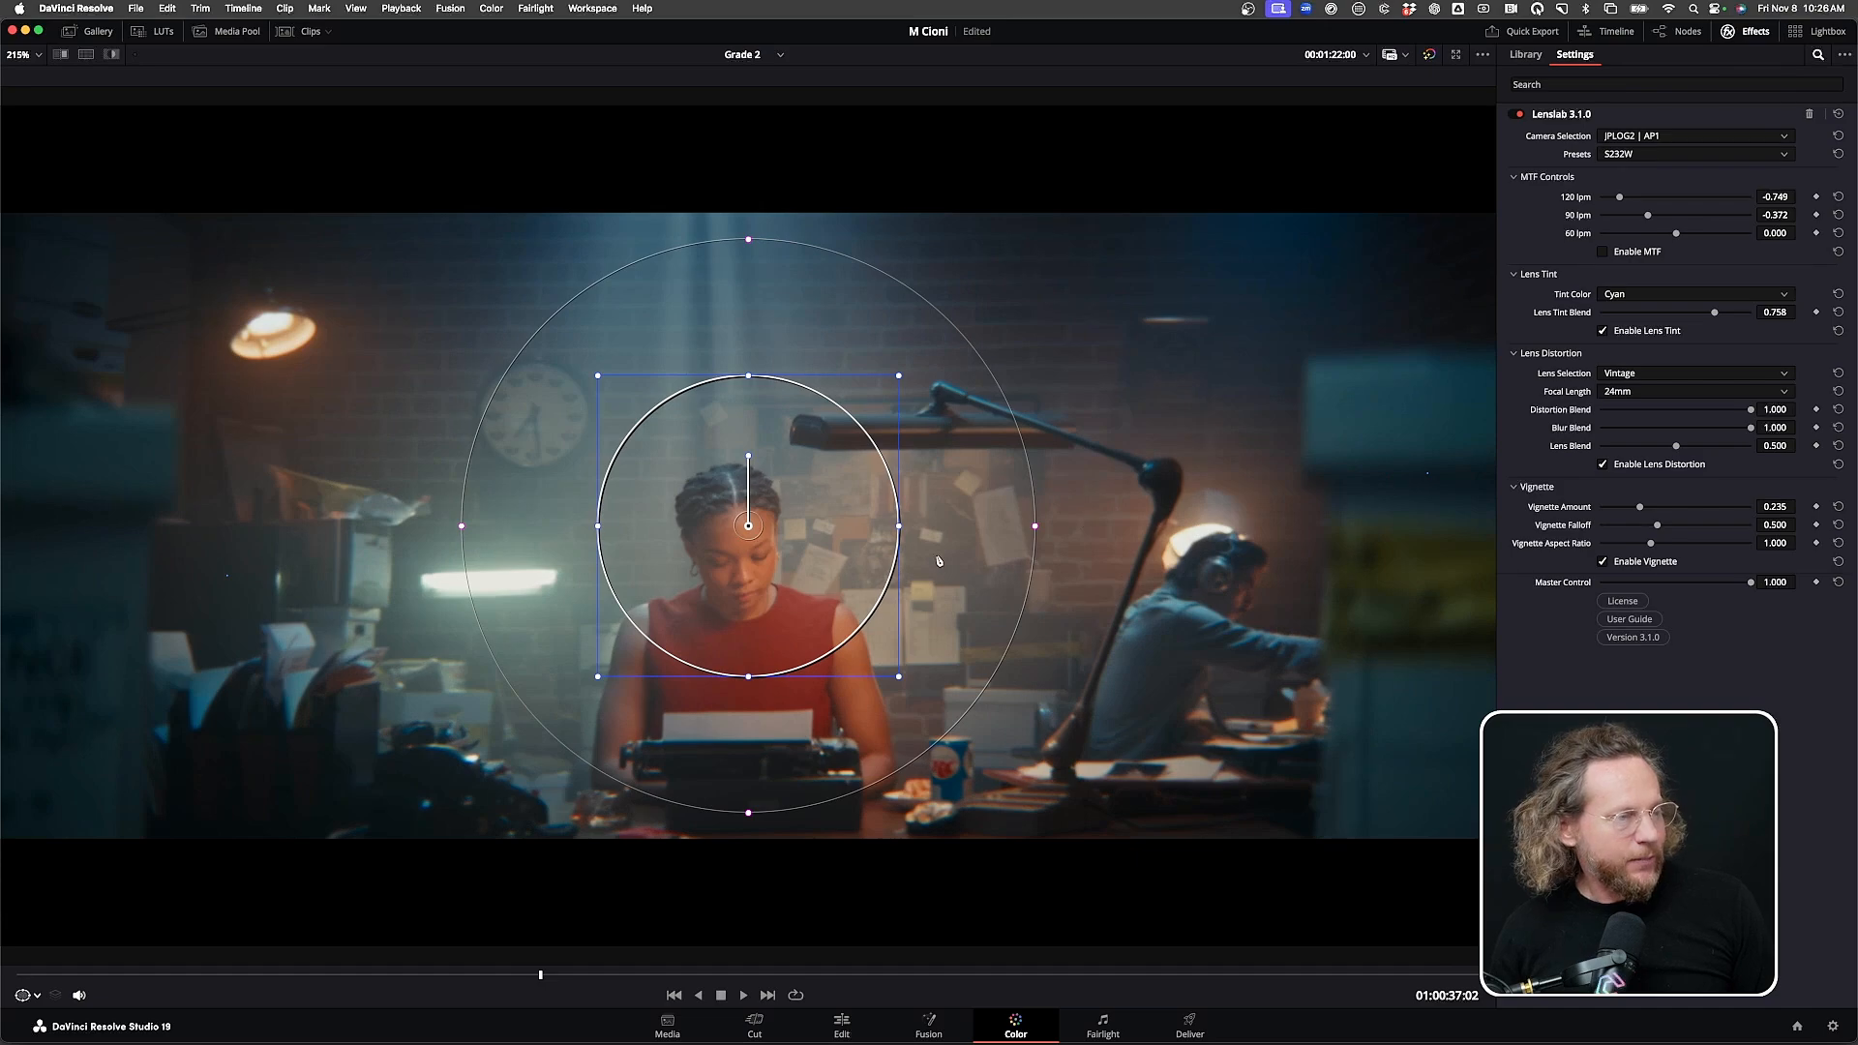
Shrink the circle window around the seated woman's face, position it at pan 49.82 and tilt 49.45, and check its coverage with Highlight
left_click_drag(899, 676, 846, 640)
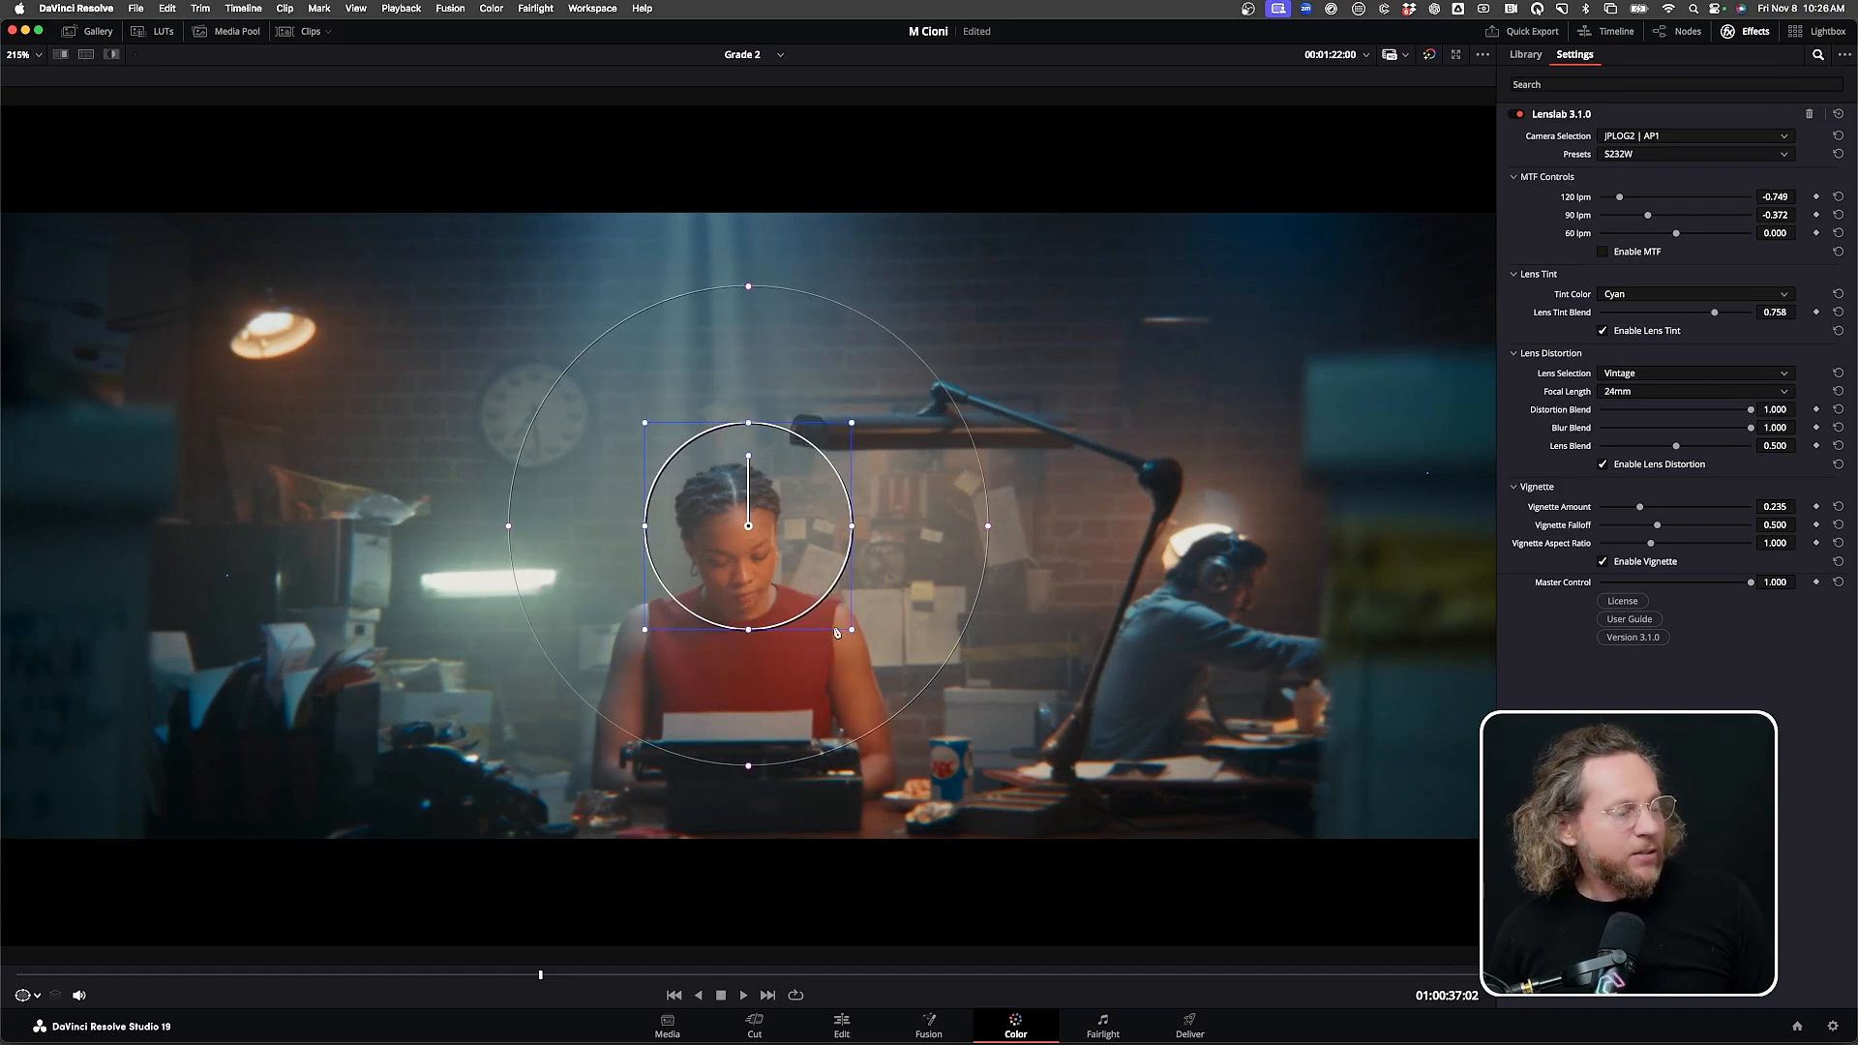
left_click_drag(745, 552, 736, 584)
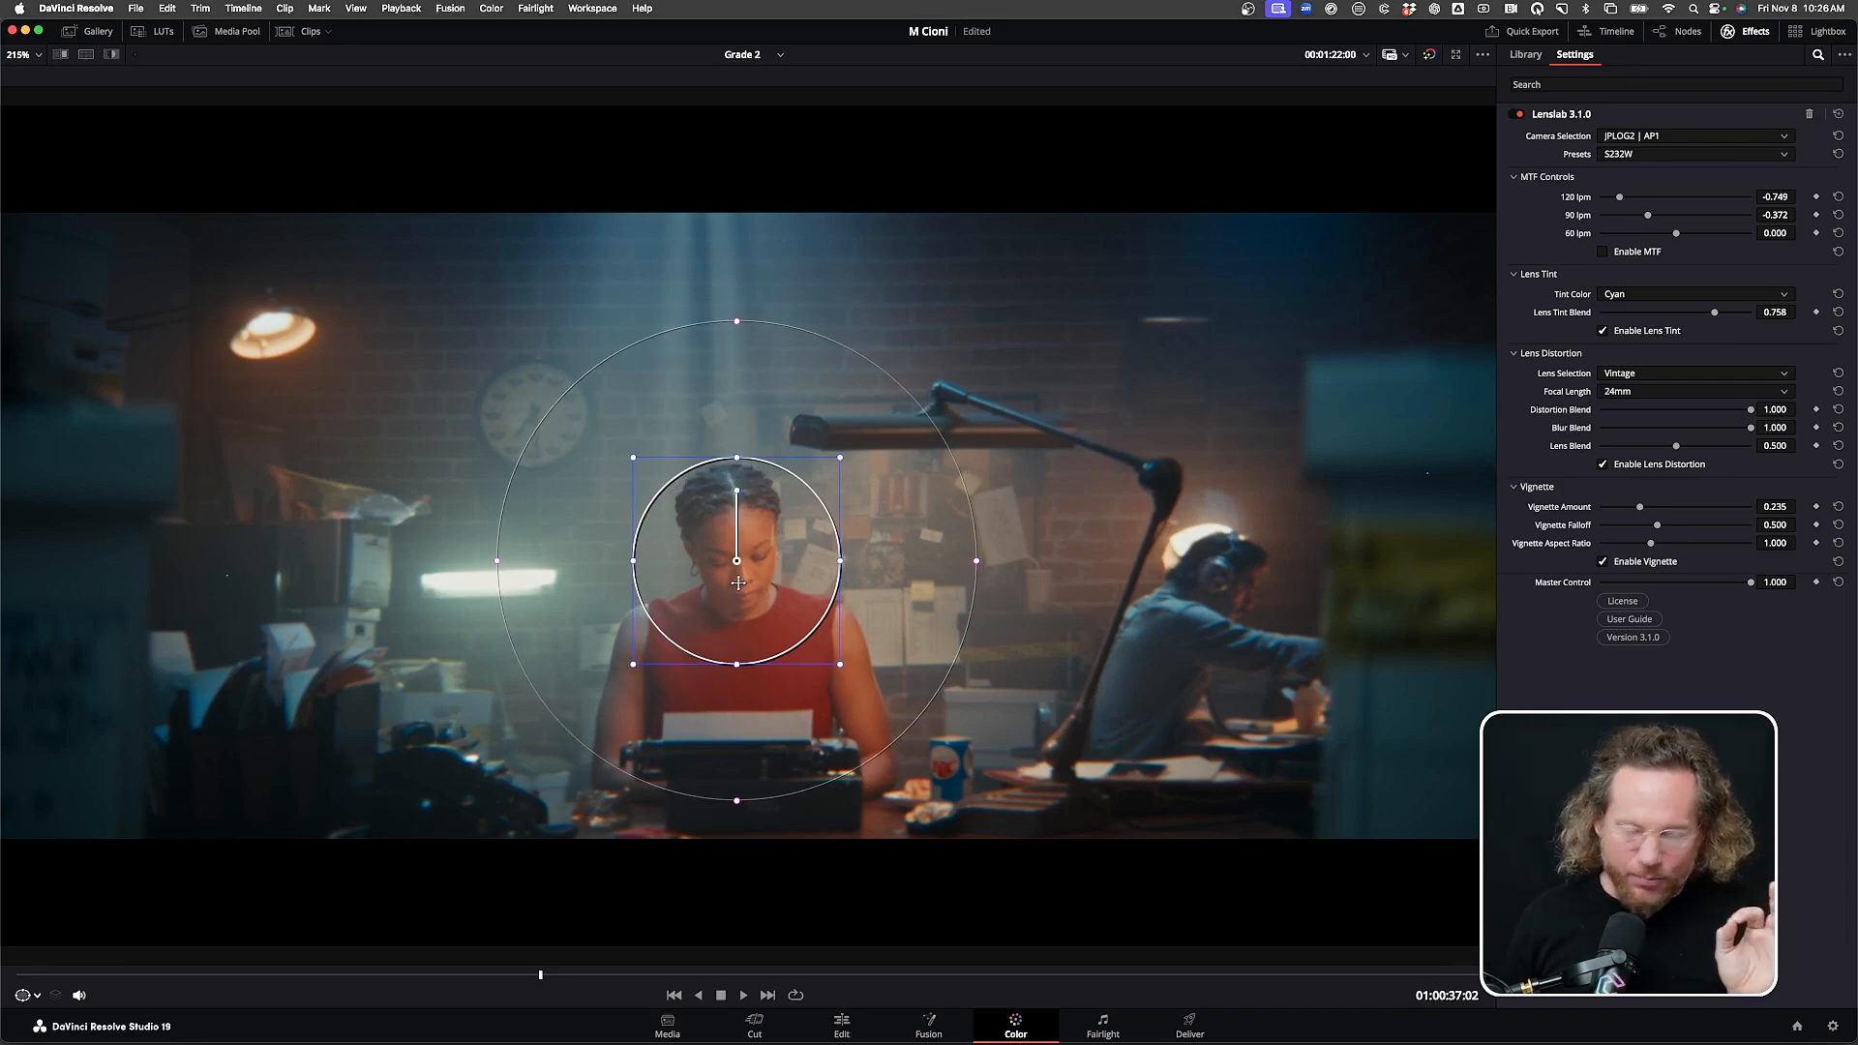
left_click(112, 54)
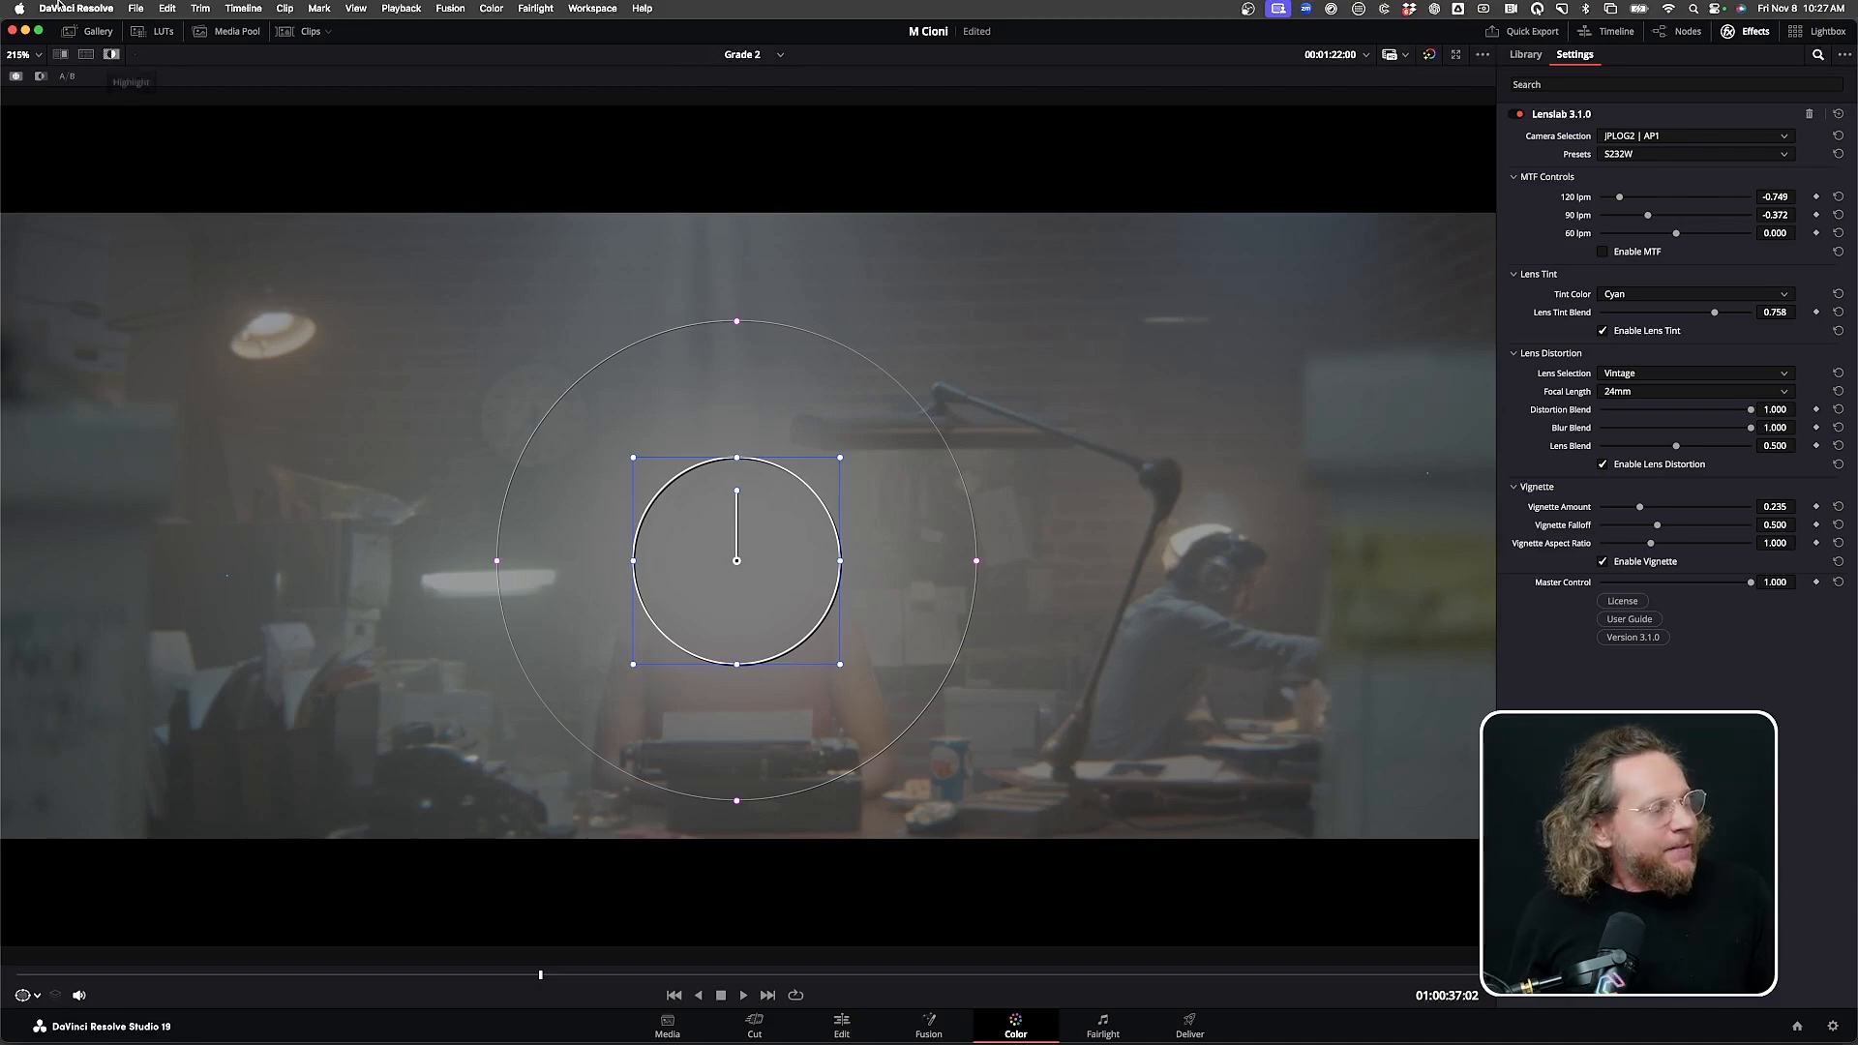
left_click(110, 56)
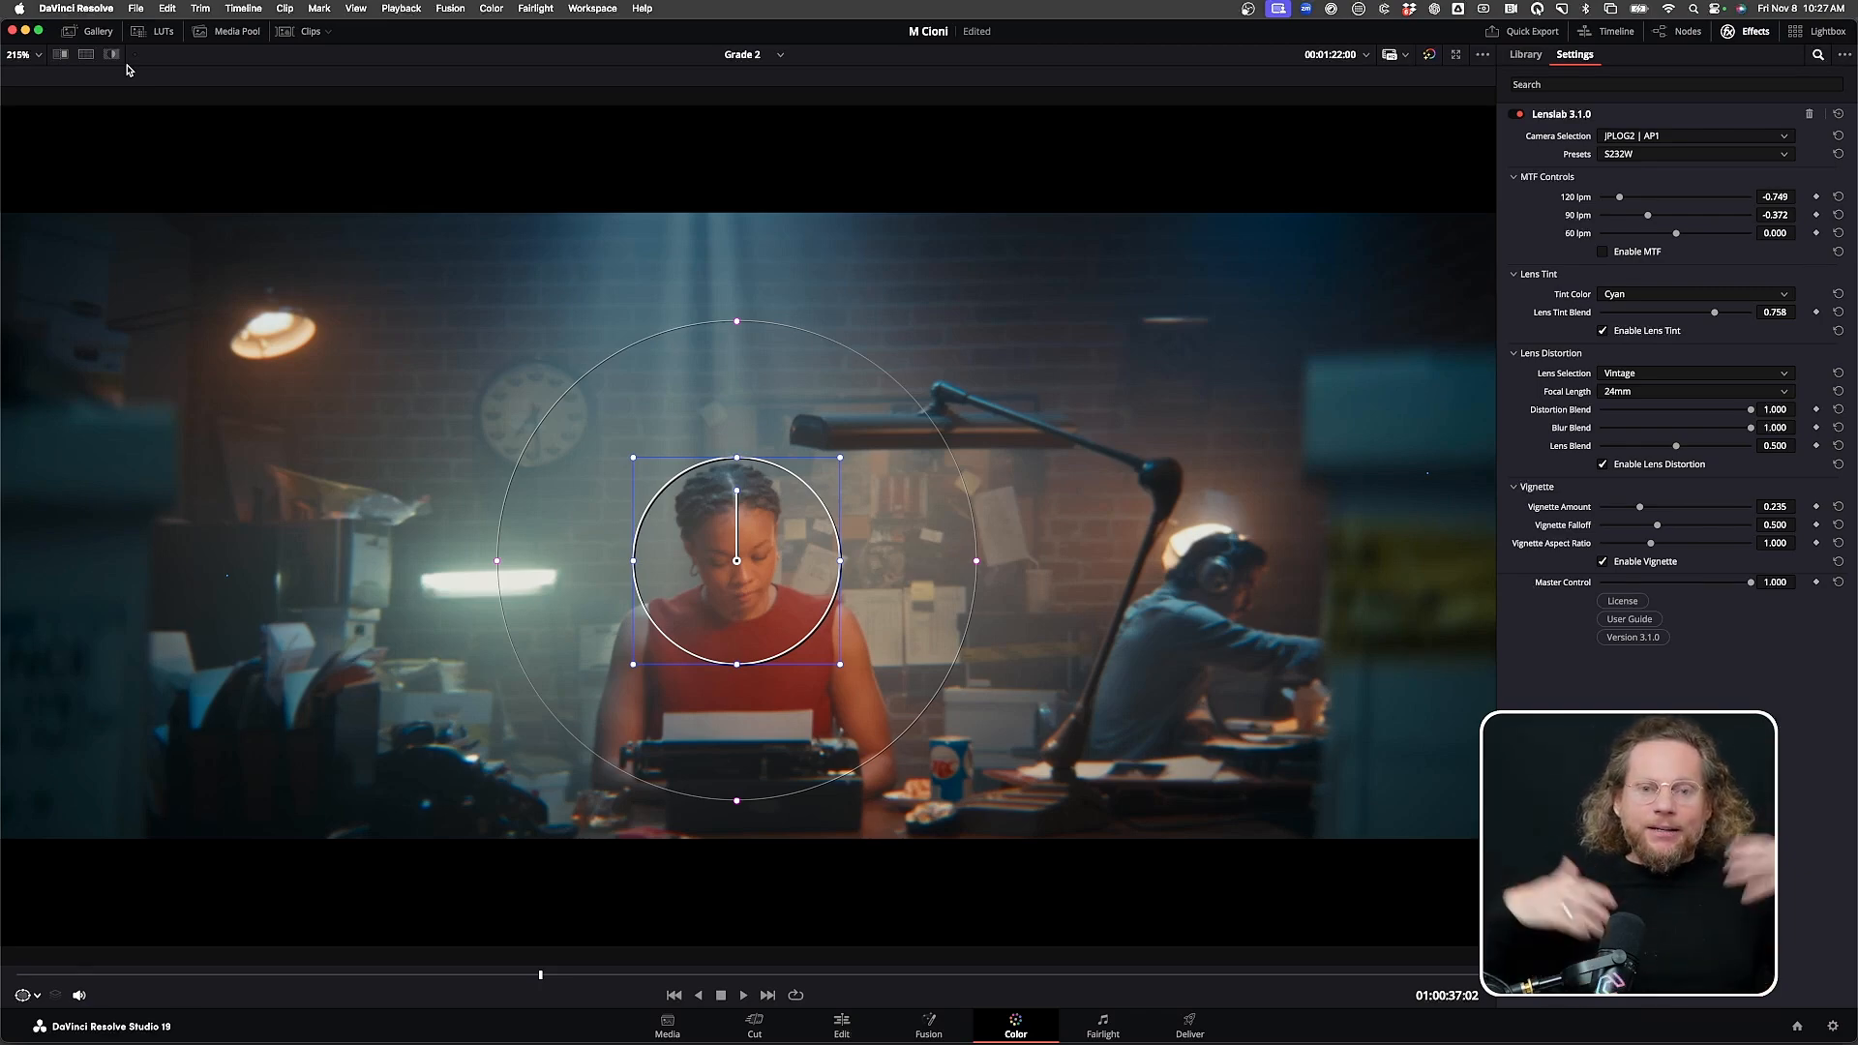
key("alt+f")
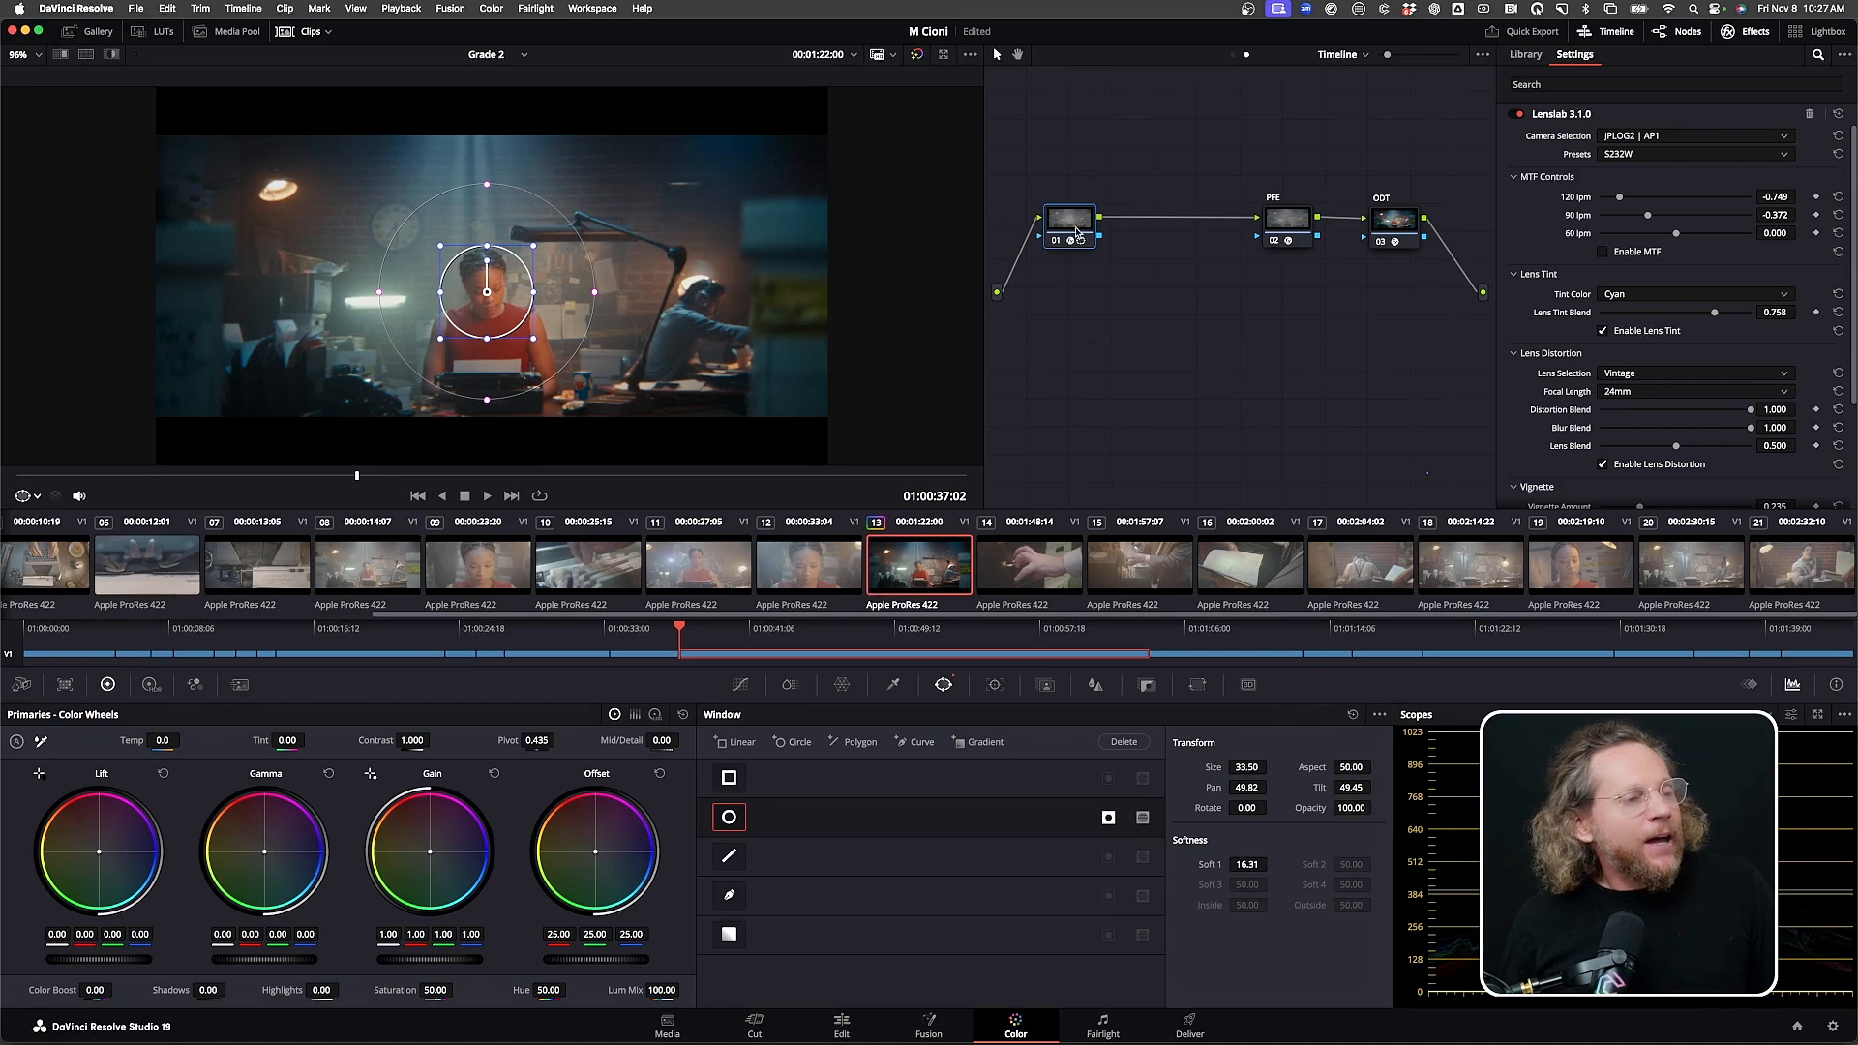
Add two serial nodes after the Lenslab node and a parallel node alongside the second one
key("alt+s")
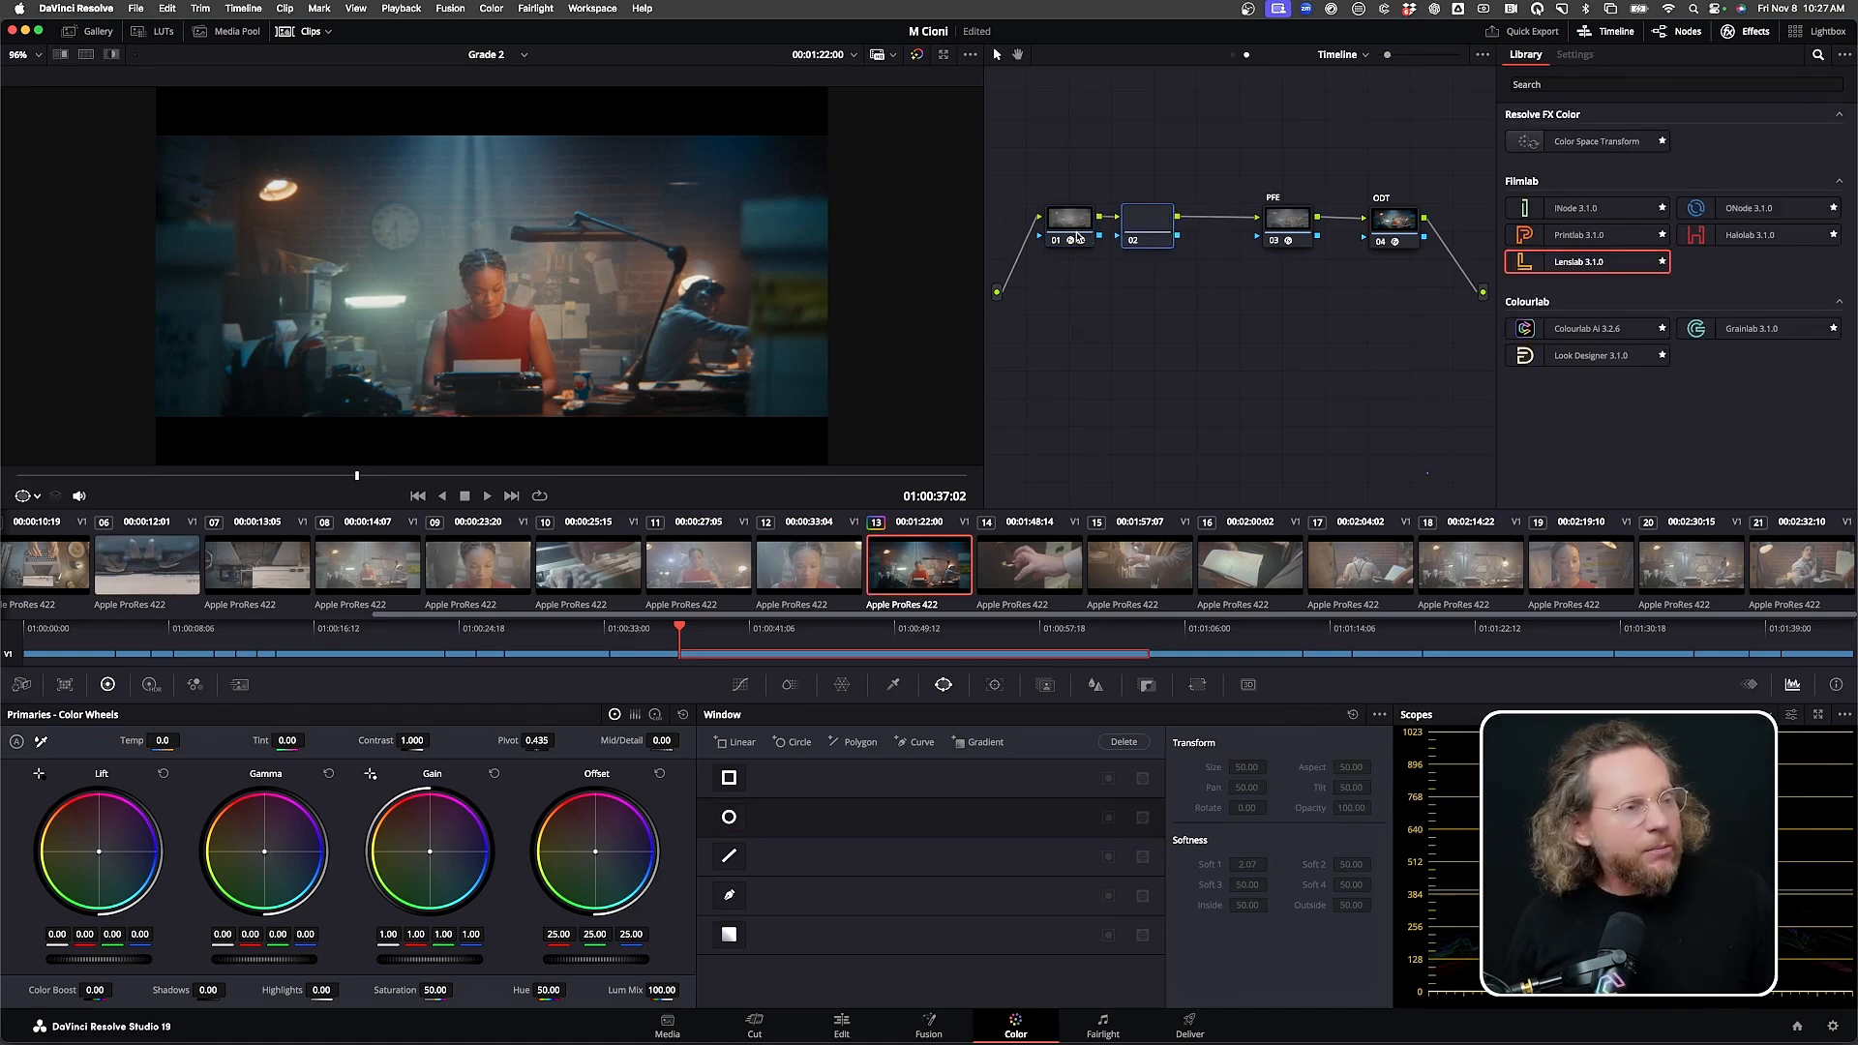
key("alt+s")
key("alt+p")
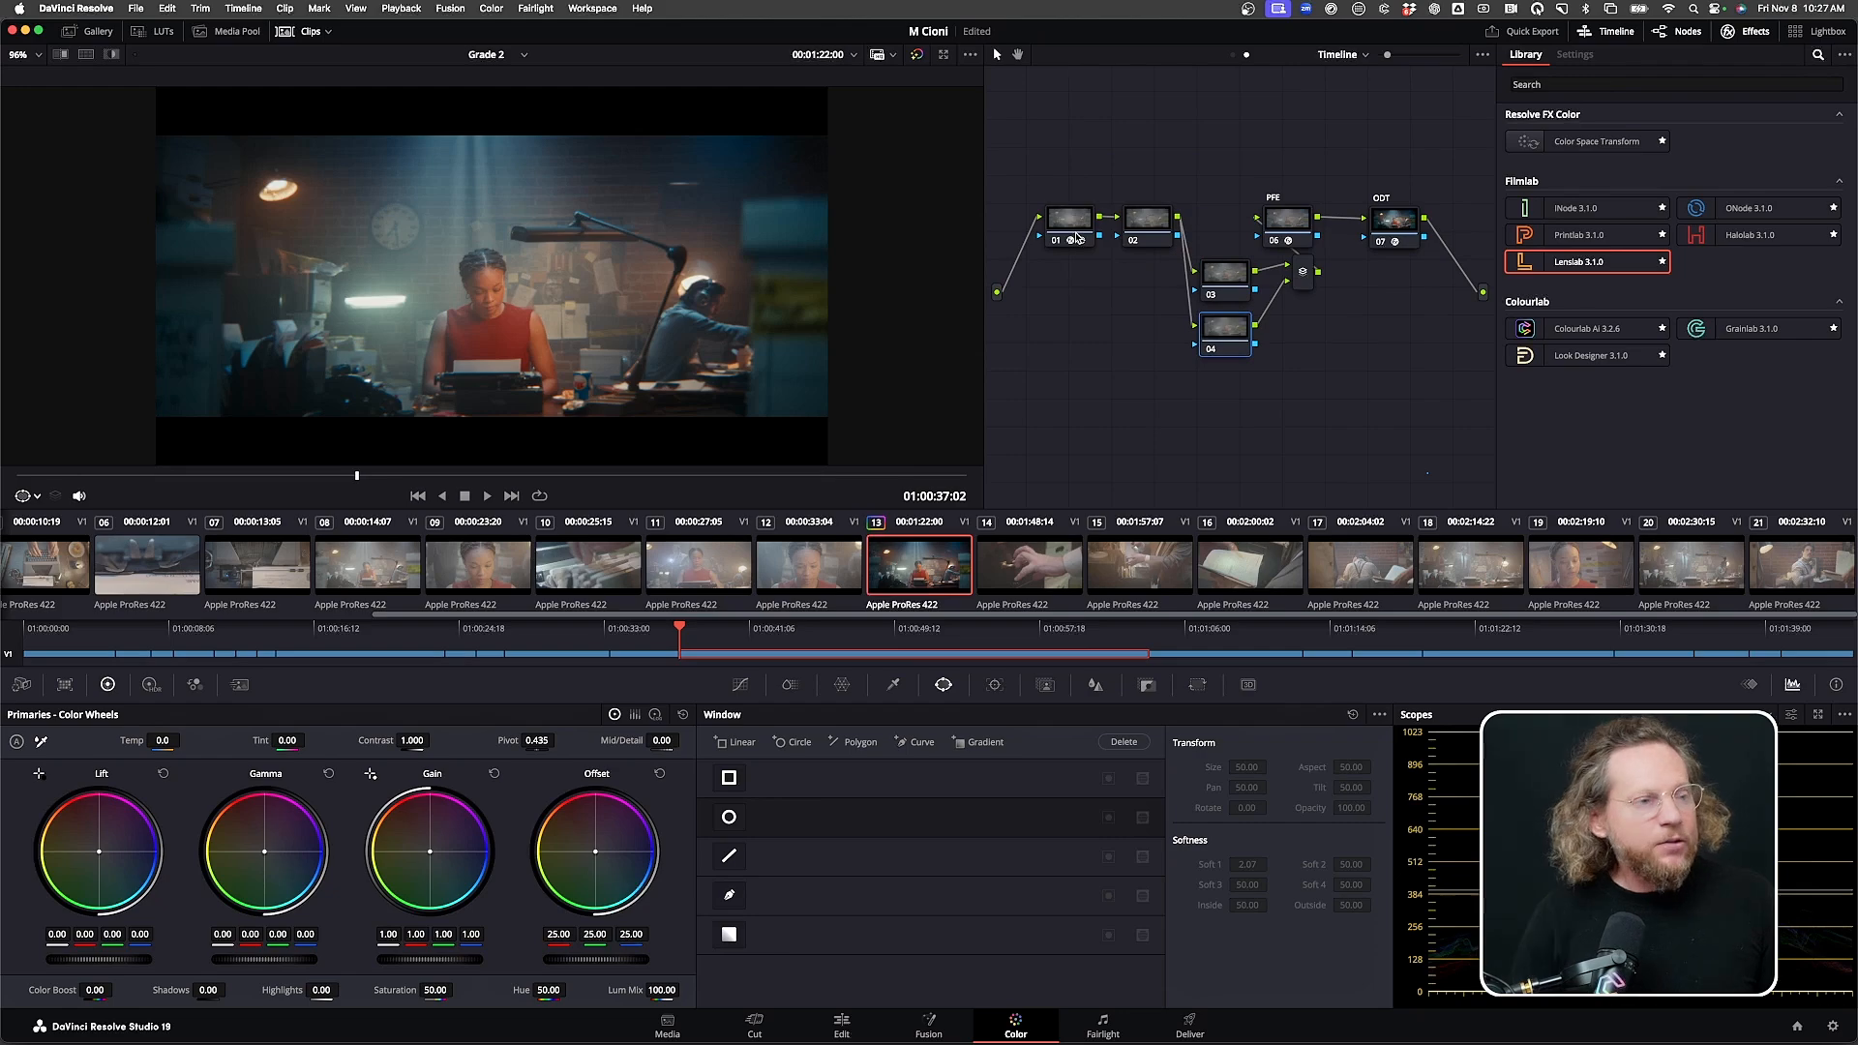
Rearrange the timeline node graph so the two parallel nodes sit above and below each other, with the mixer in line before PFE
left_click(1298, 231)
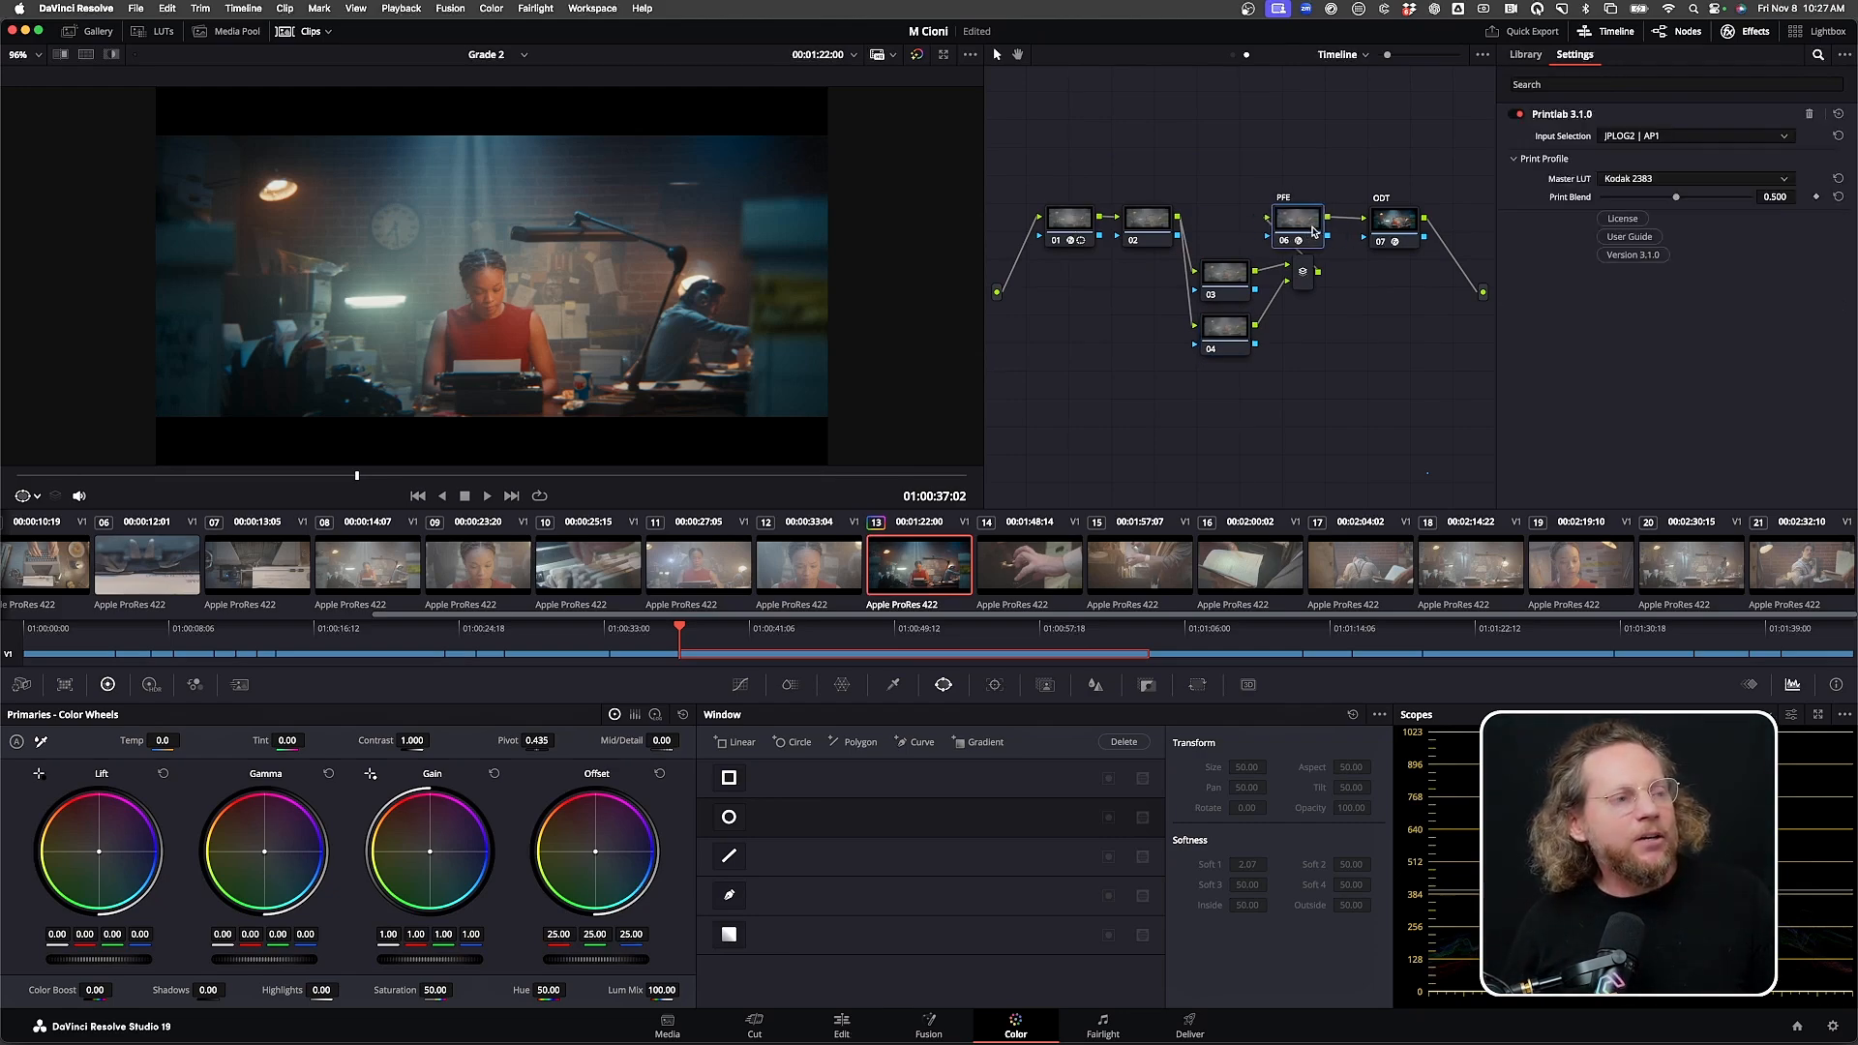
left_click(1303, 282)
left_click_drag(1076, 246, 1113, 238)
left_click_drag(1242, 278, 1218, 182)
left_click_drag(1247, 352, 1248, 248)
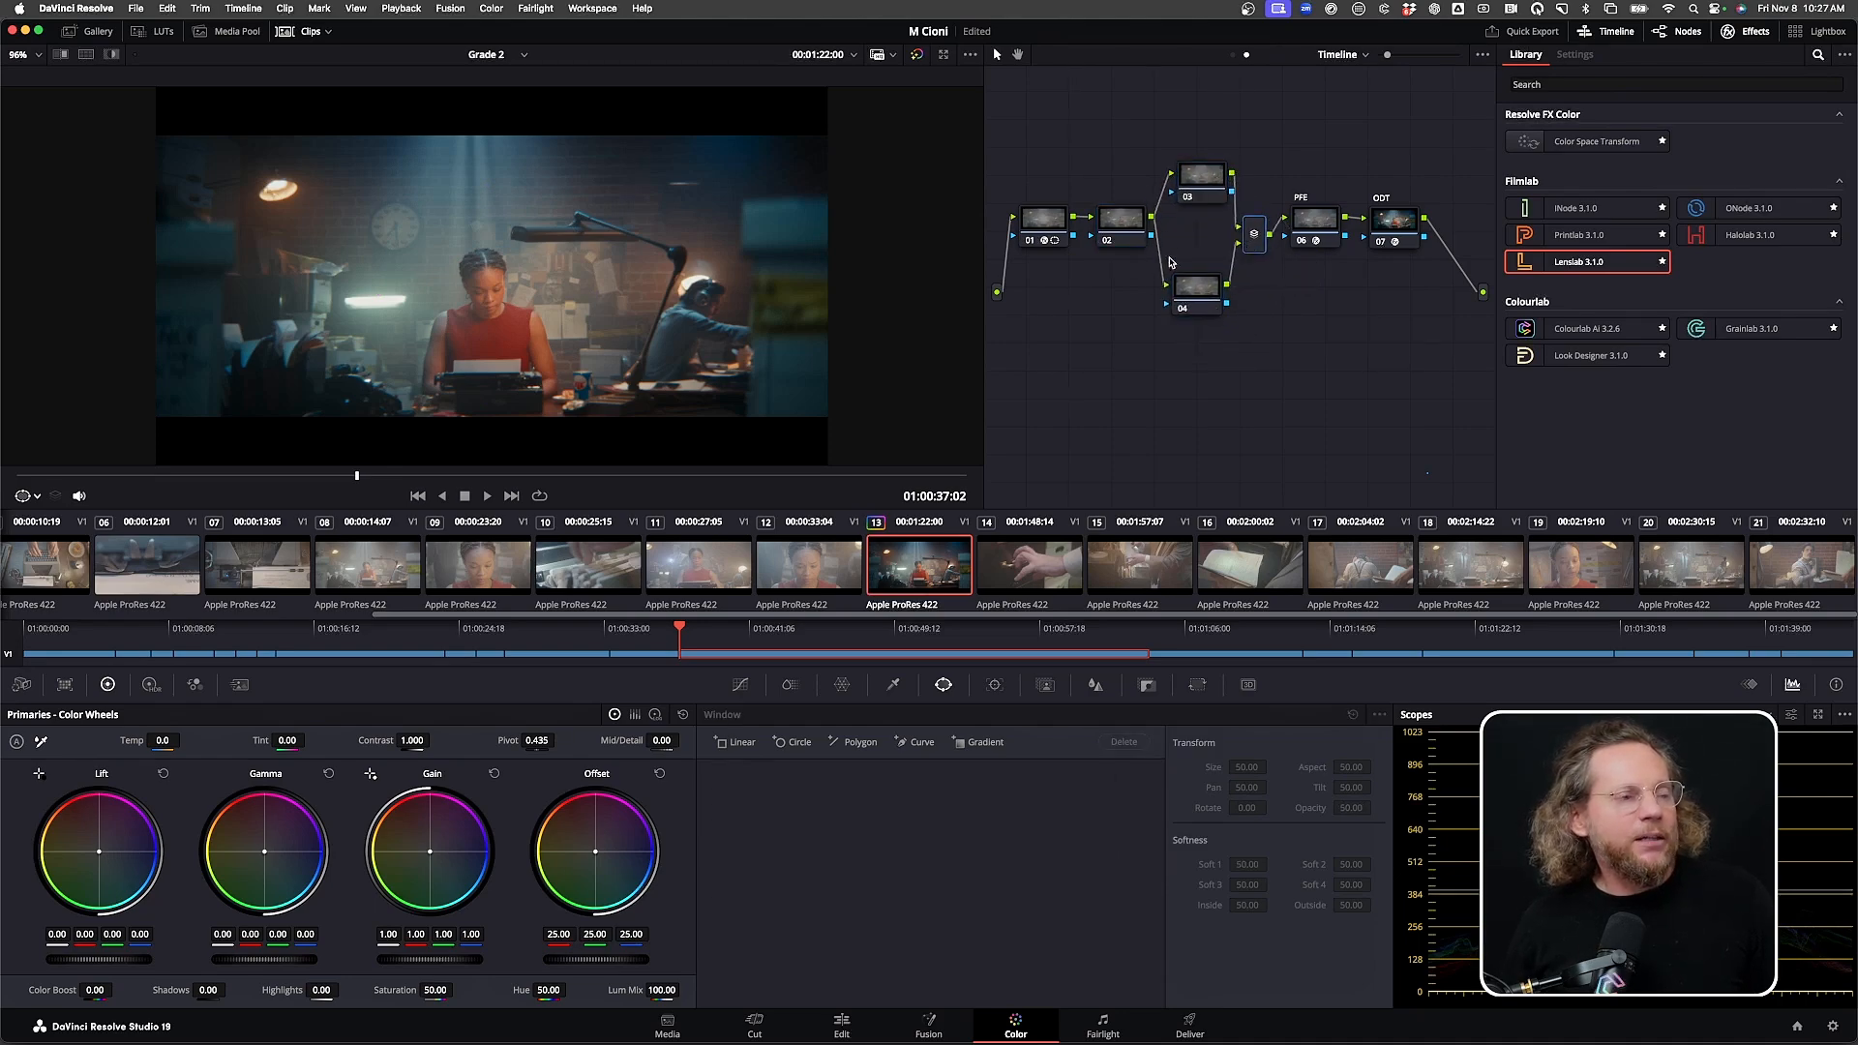
Label the Lenslab node LENS
left_click(1115, 237)
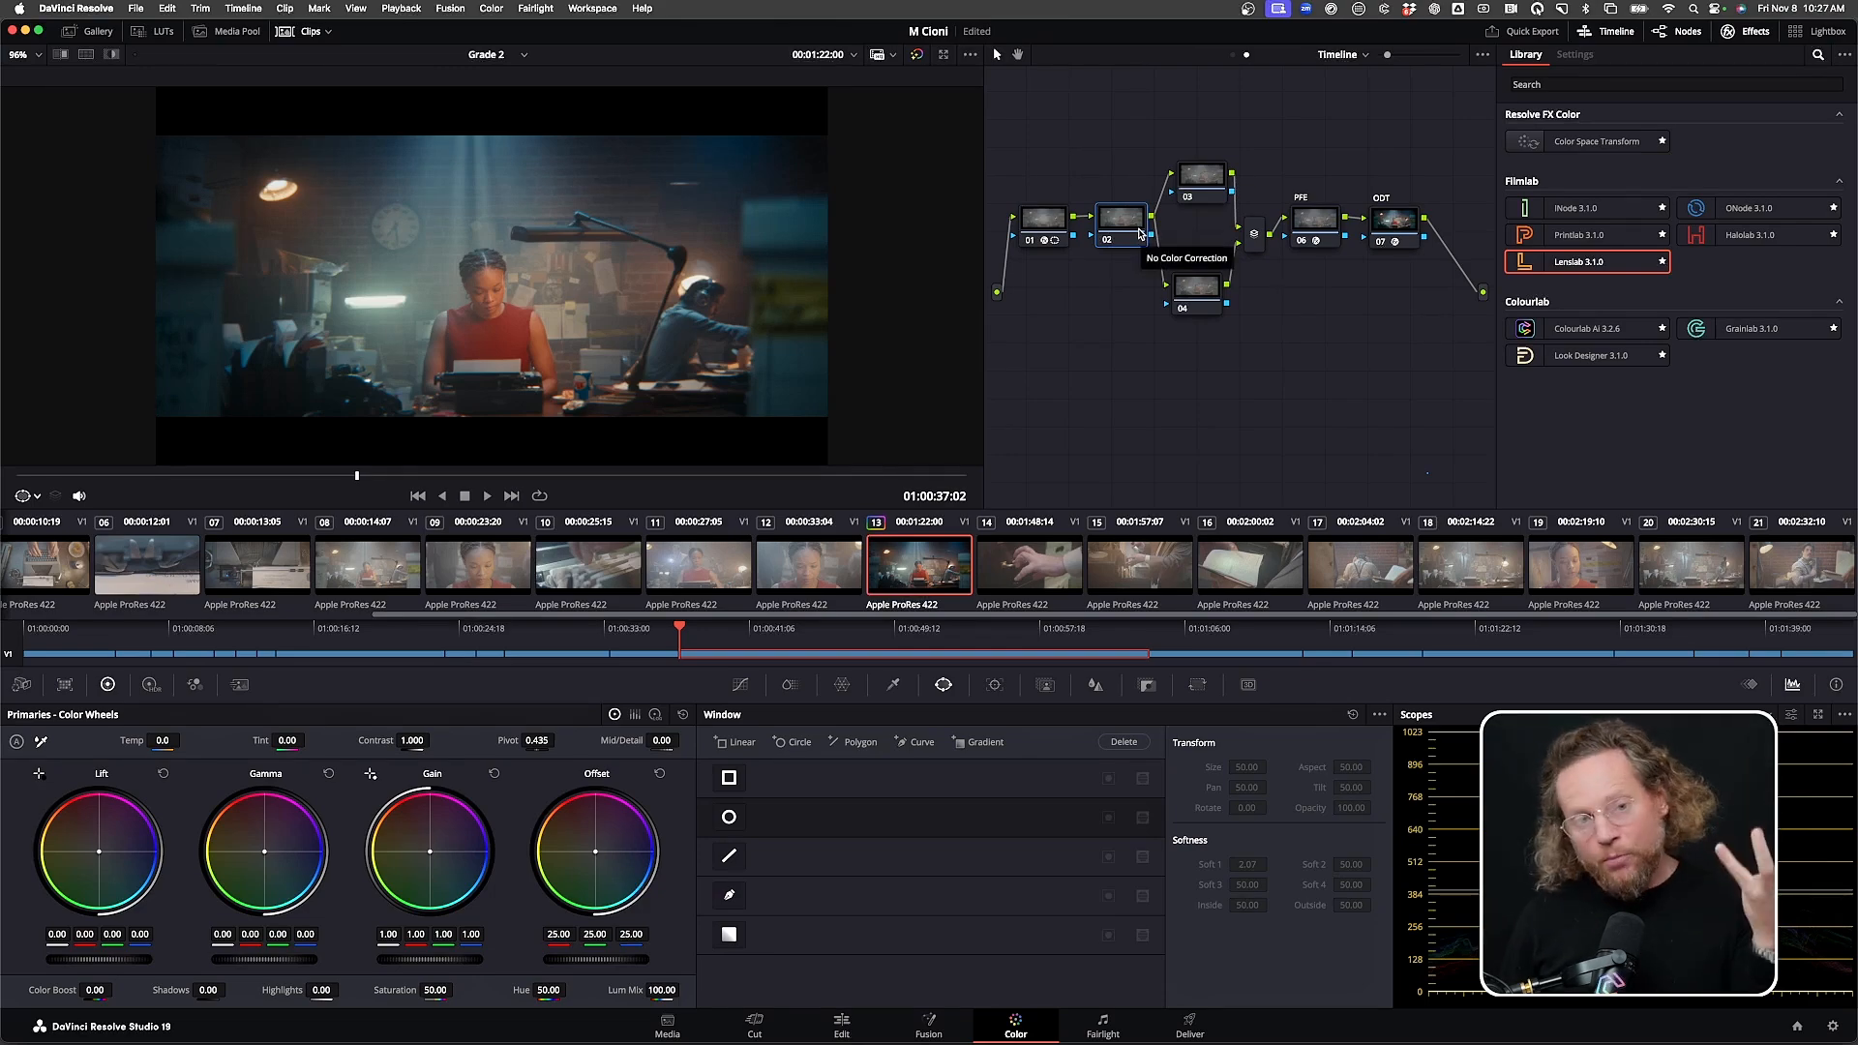
left_click(1043, 237)
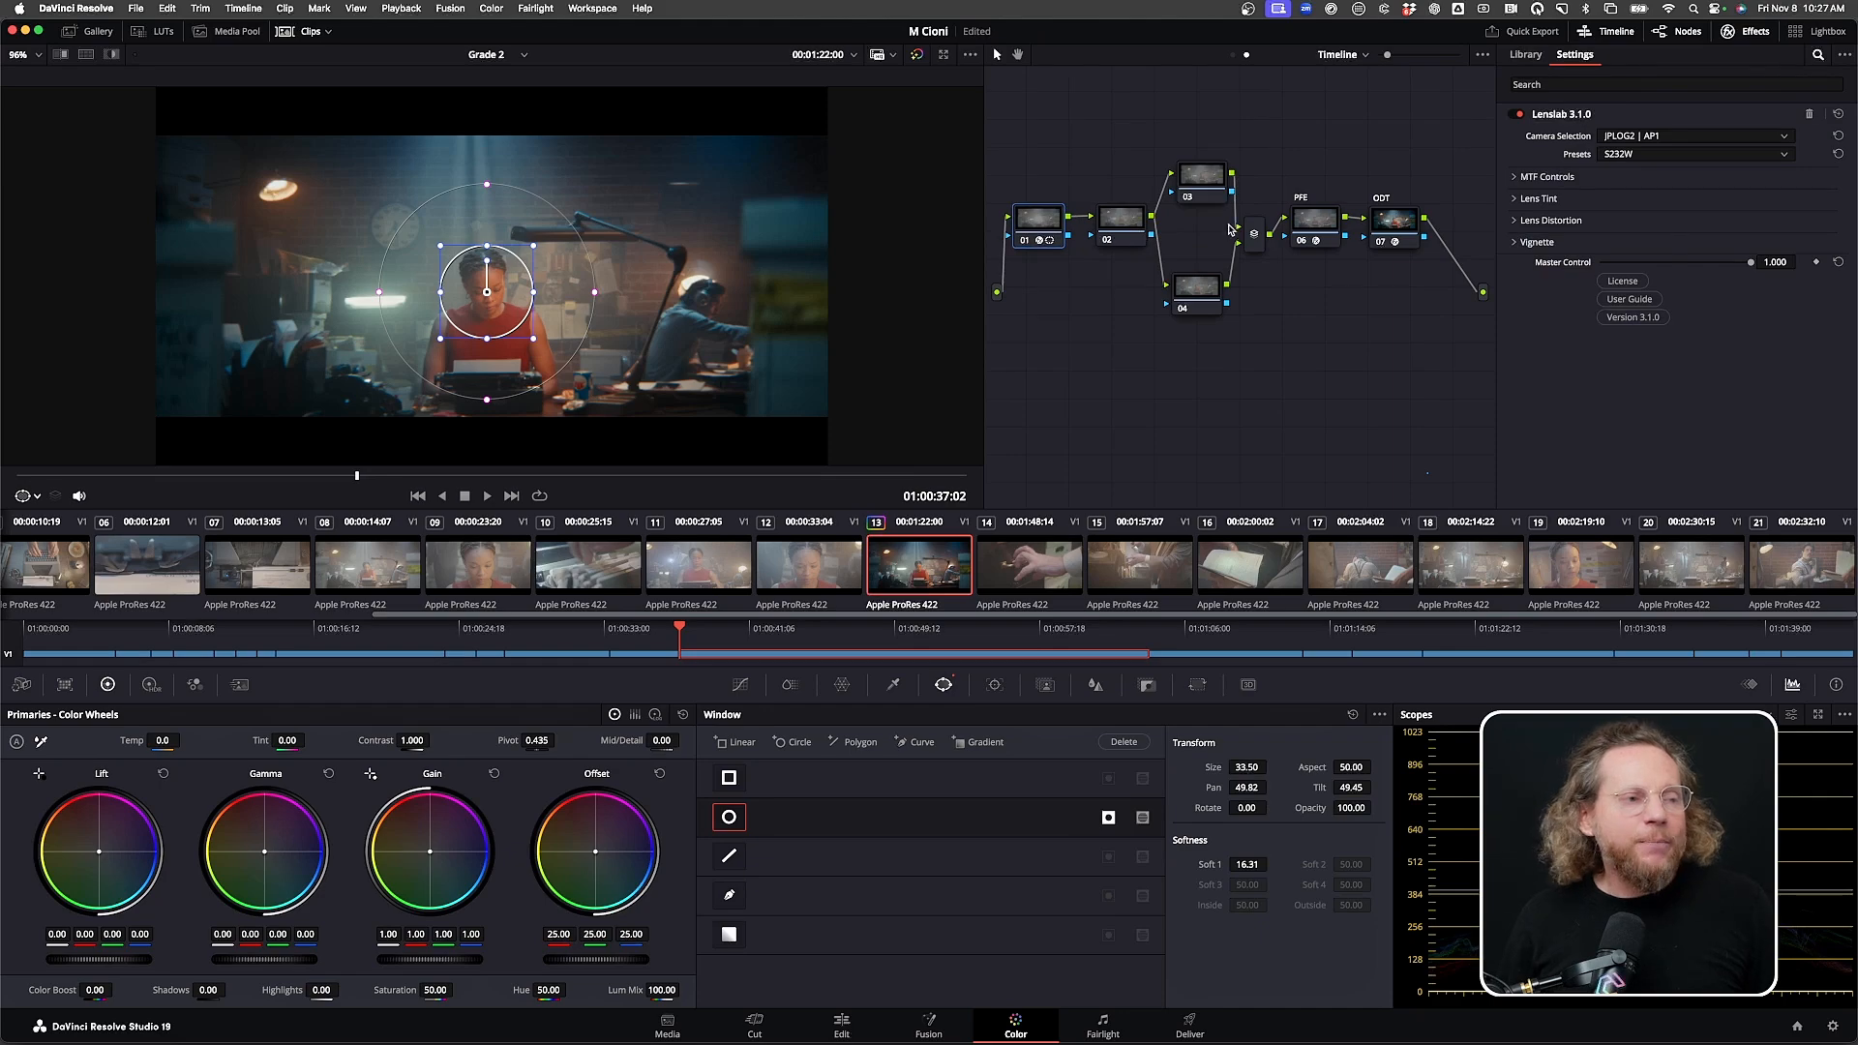
left_click(1214, 189)
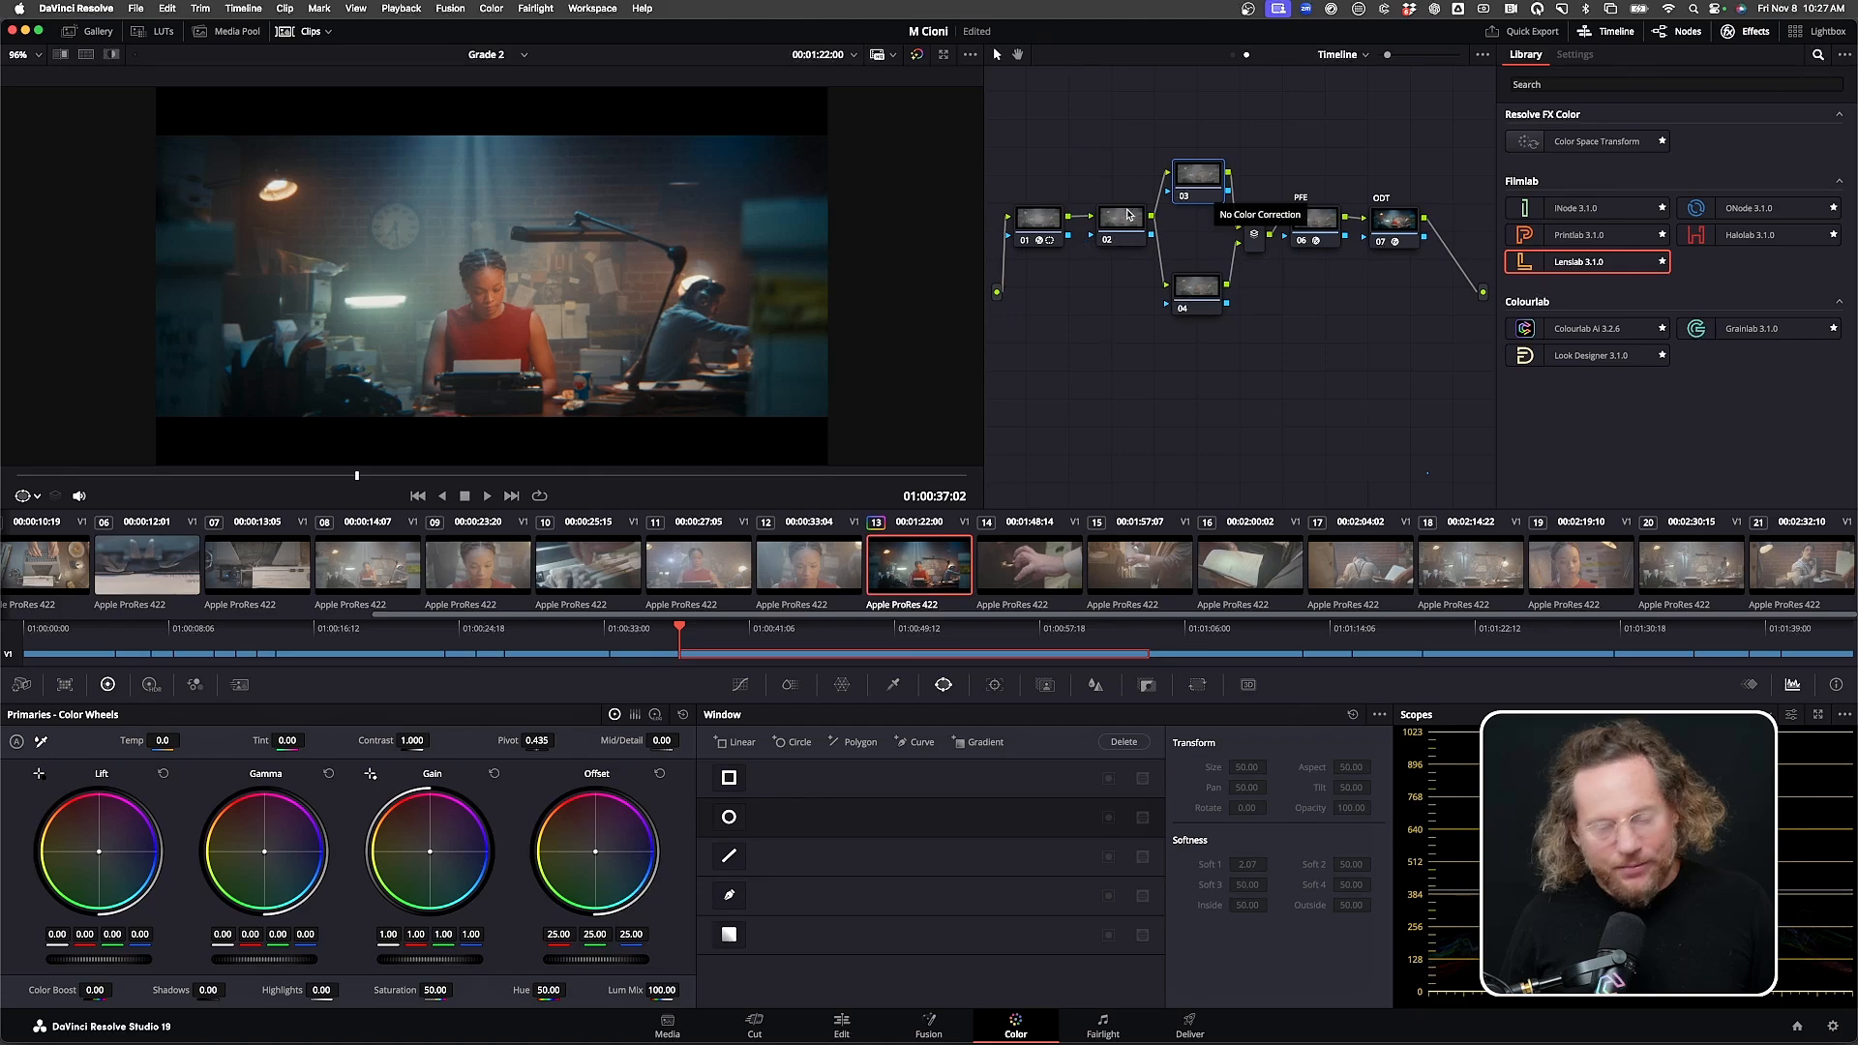
right_click(1042, 225)
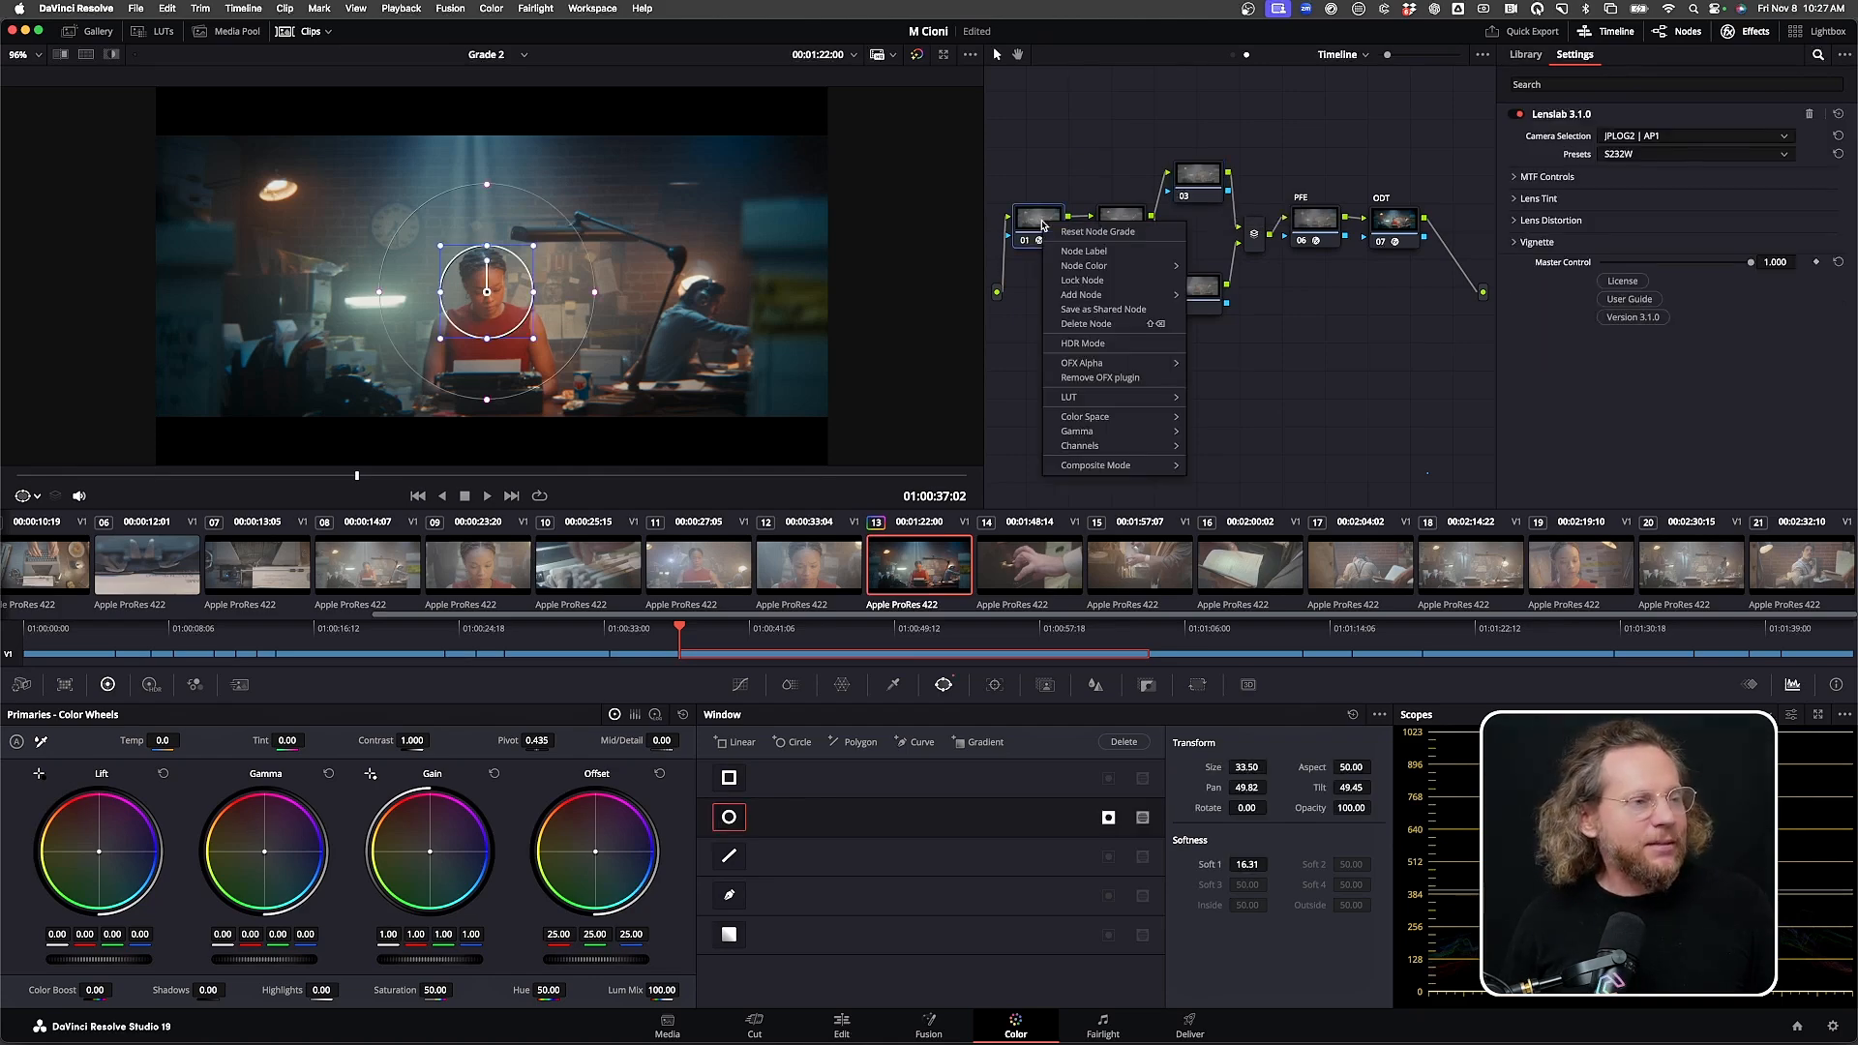
key("Escape")
type("LENS")
key("Return")
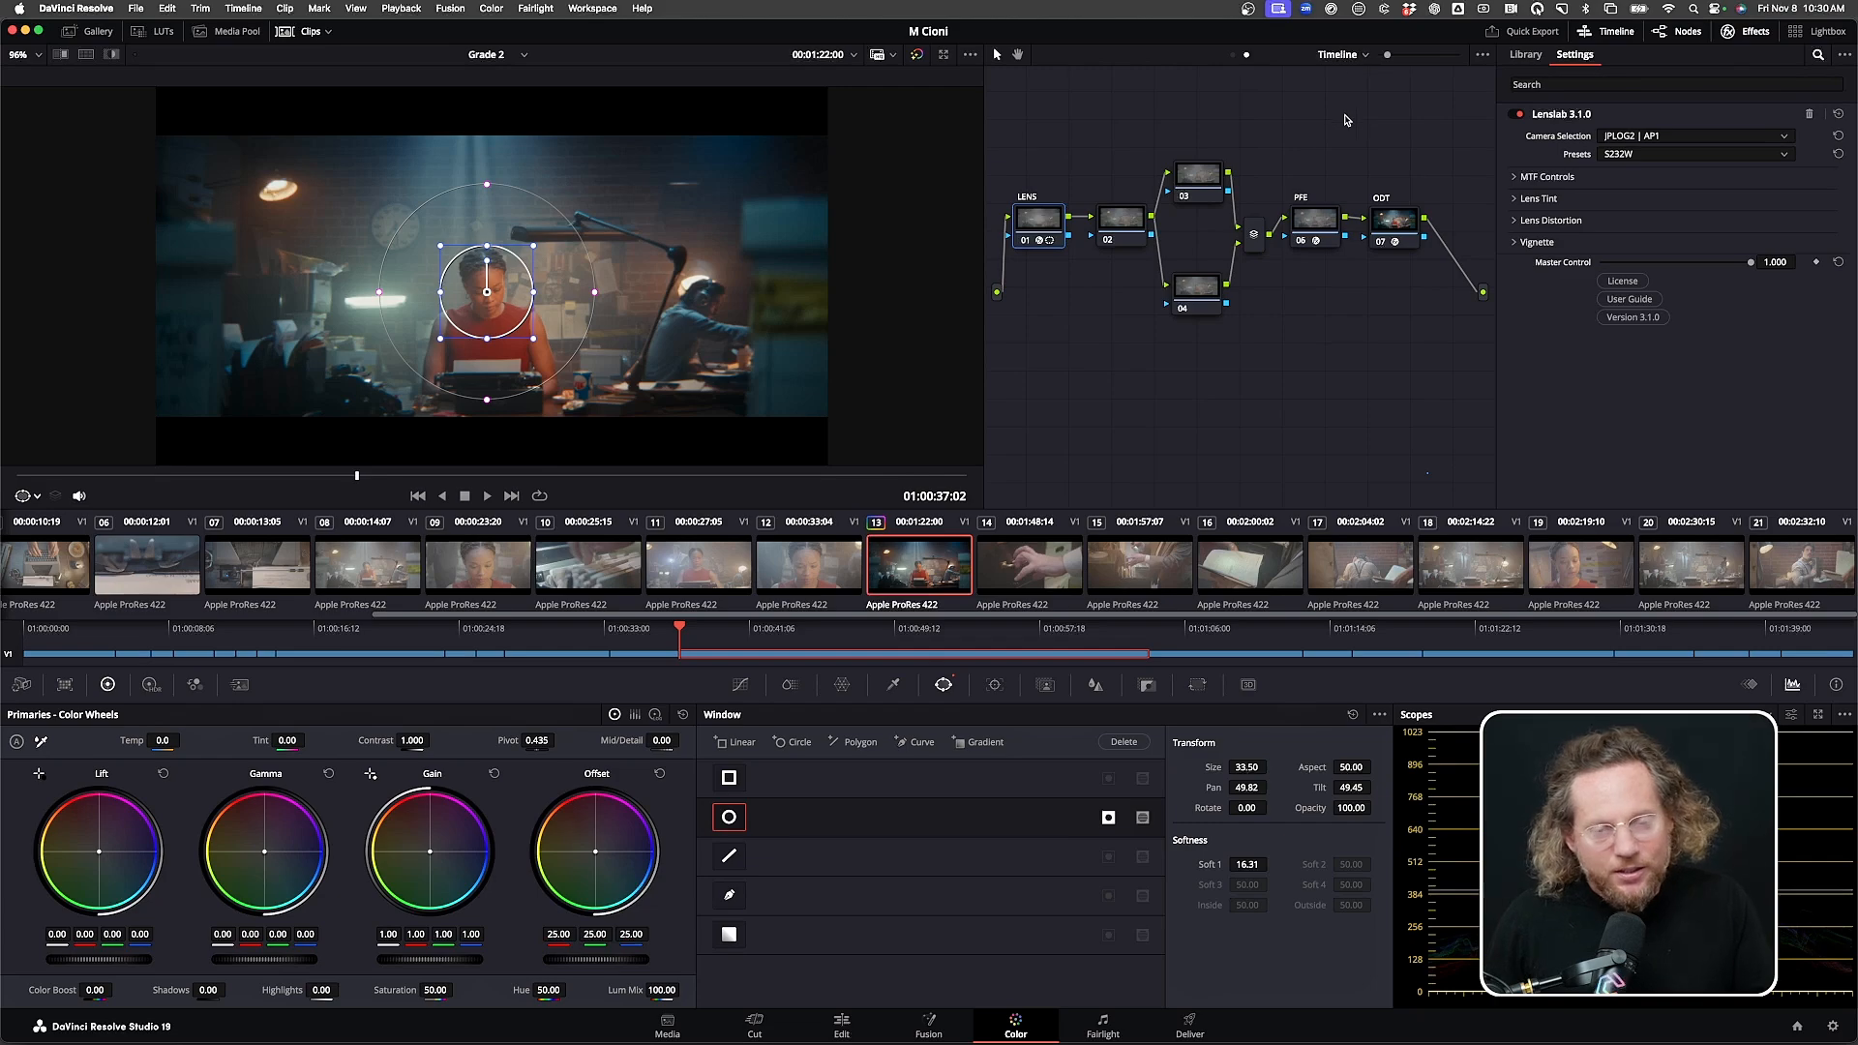
Apply the Halolab 3.1.0 effect to the upper parallel node and set its halation input gain to 0.192
left_click(1200, 190)
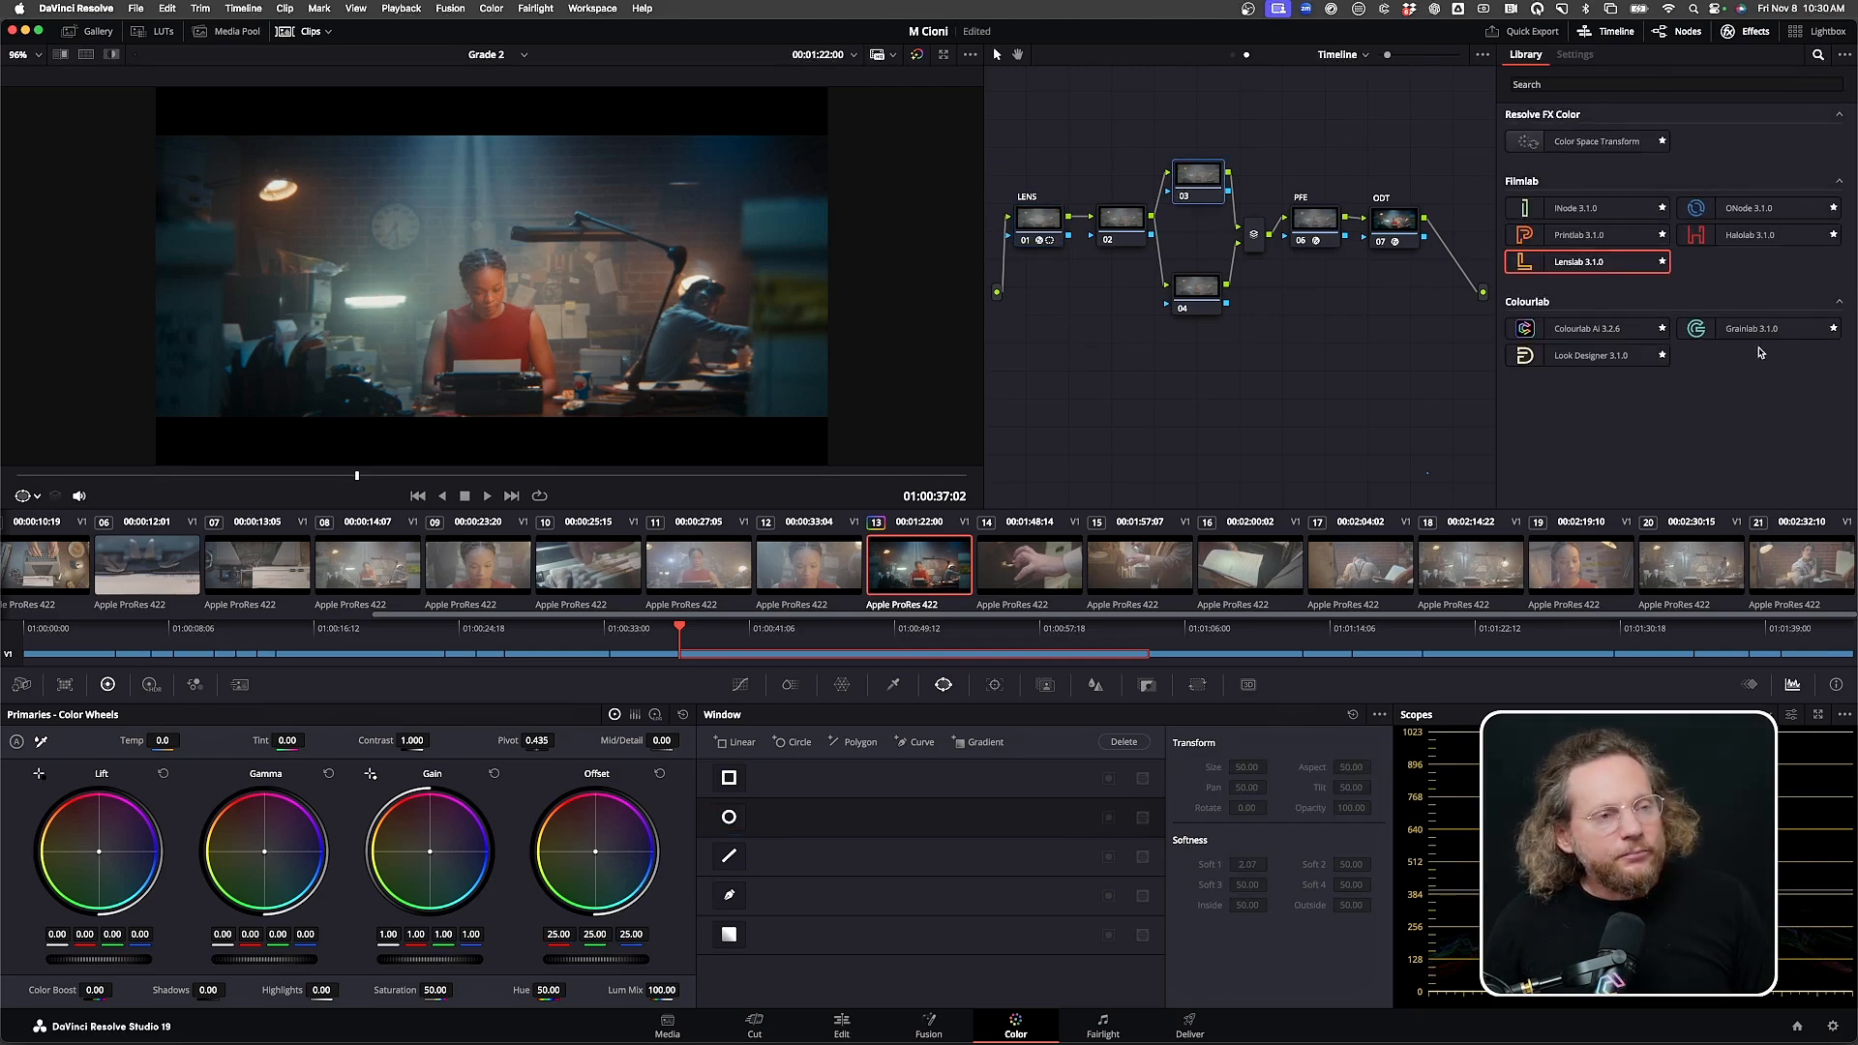
left_click_drag(1706, 237, 1198, 182)
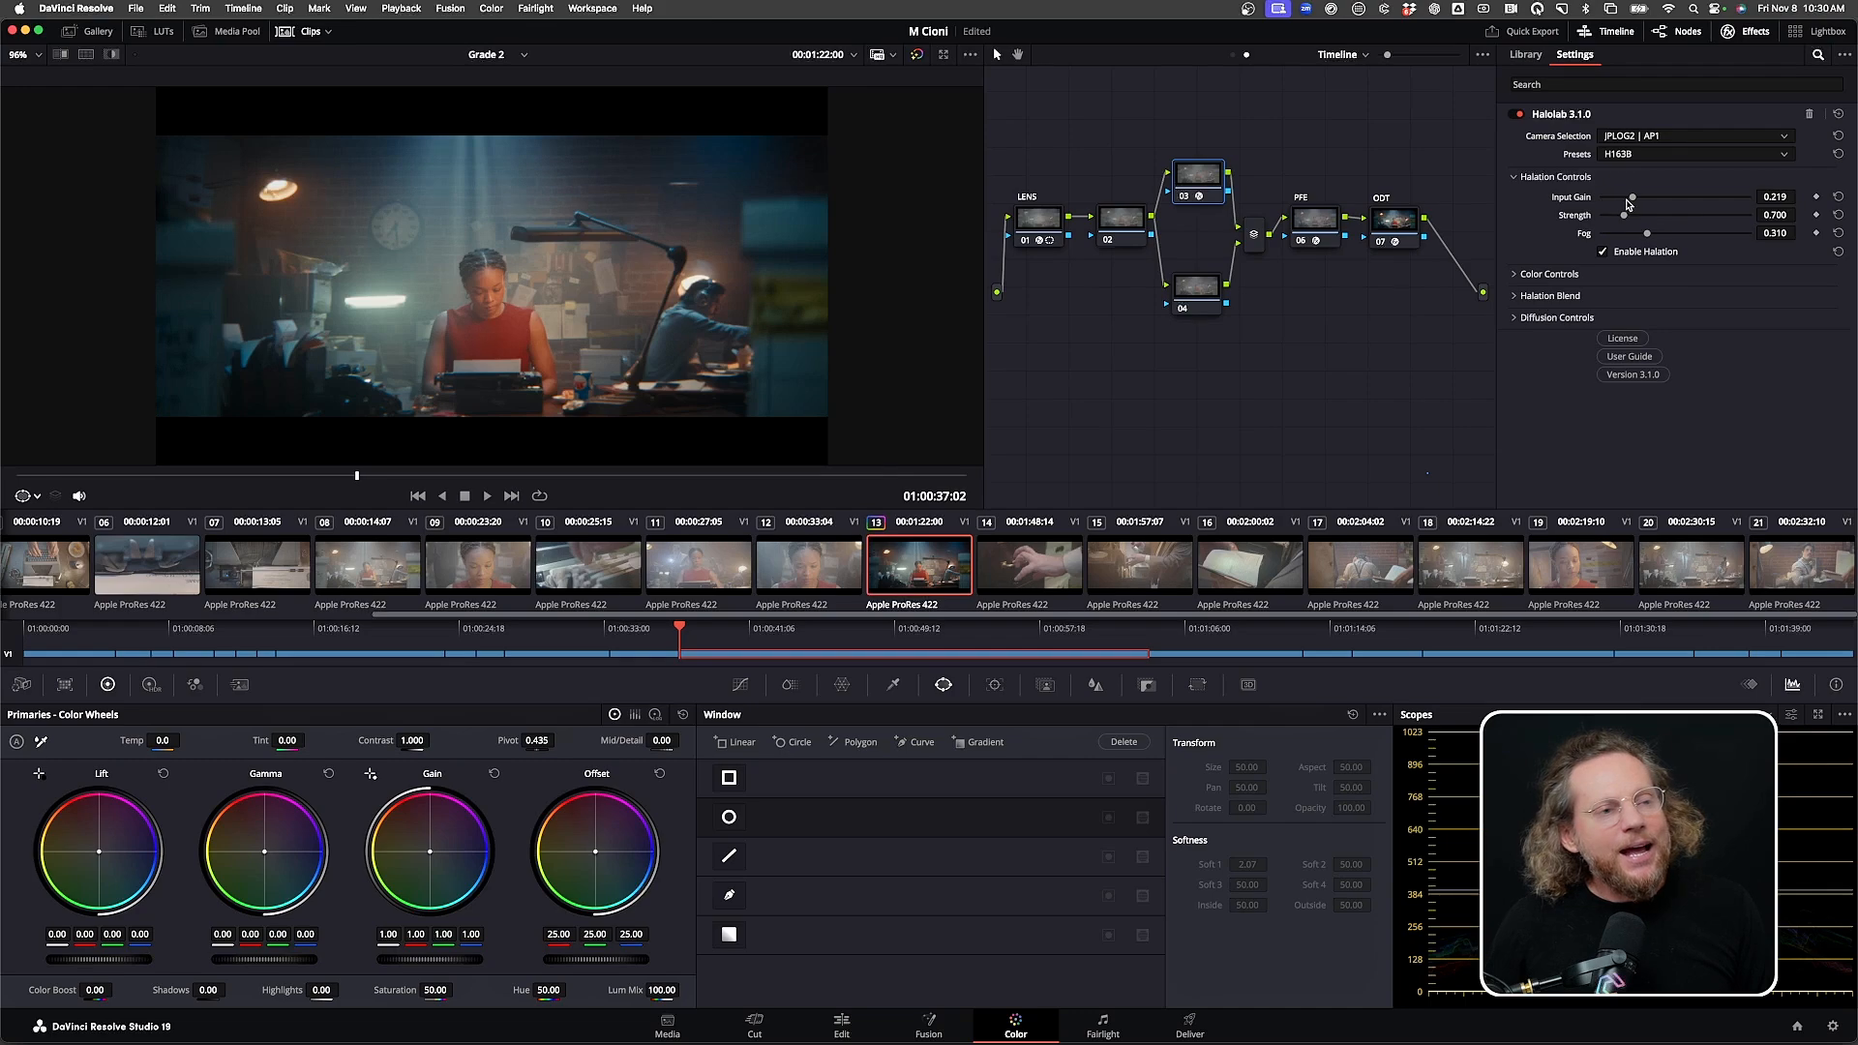
left_click_drag(1633, 201, 1629, 202)
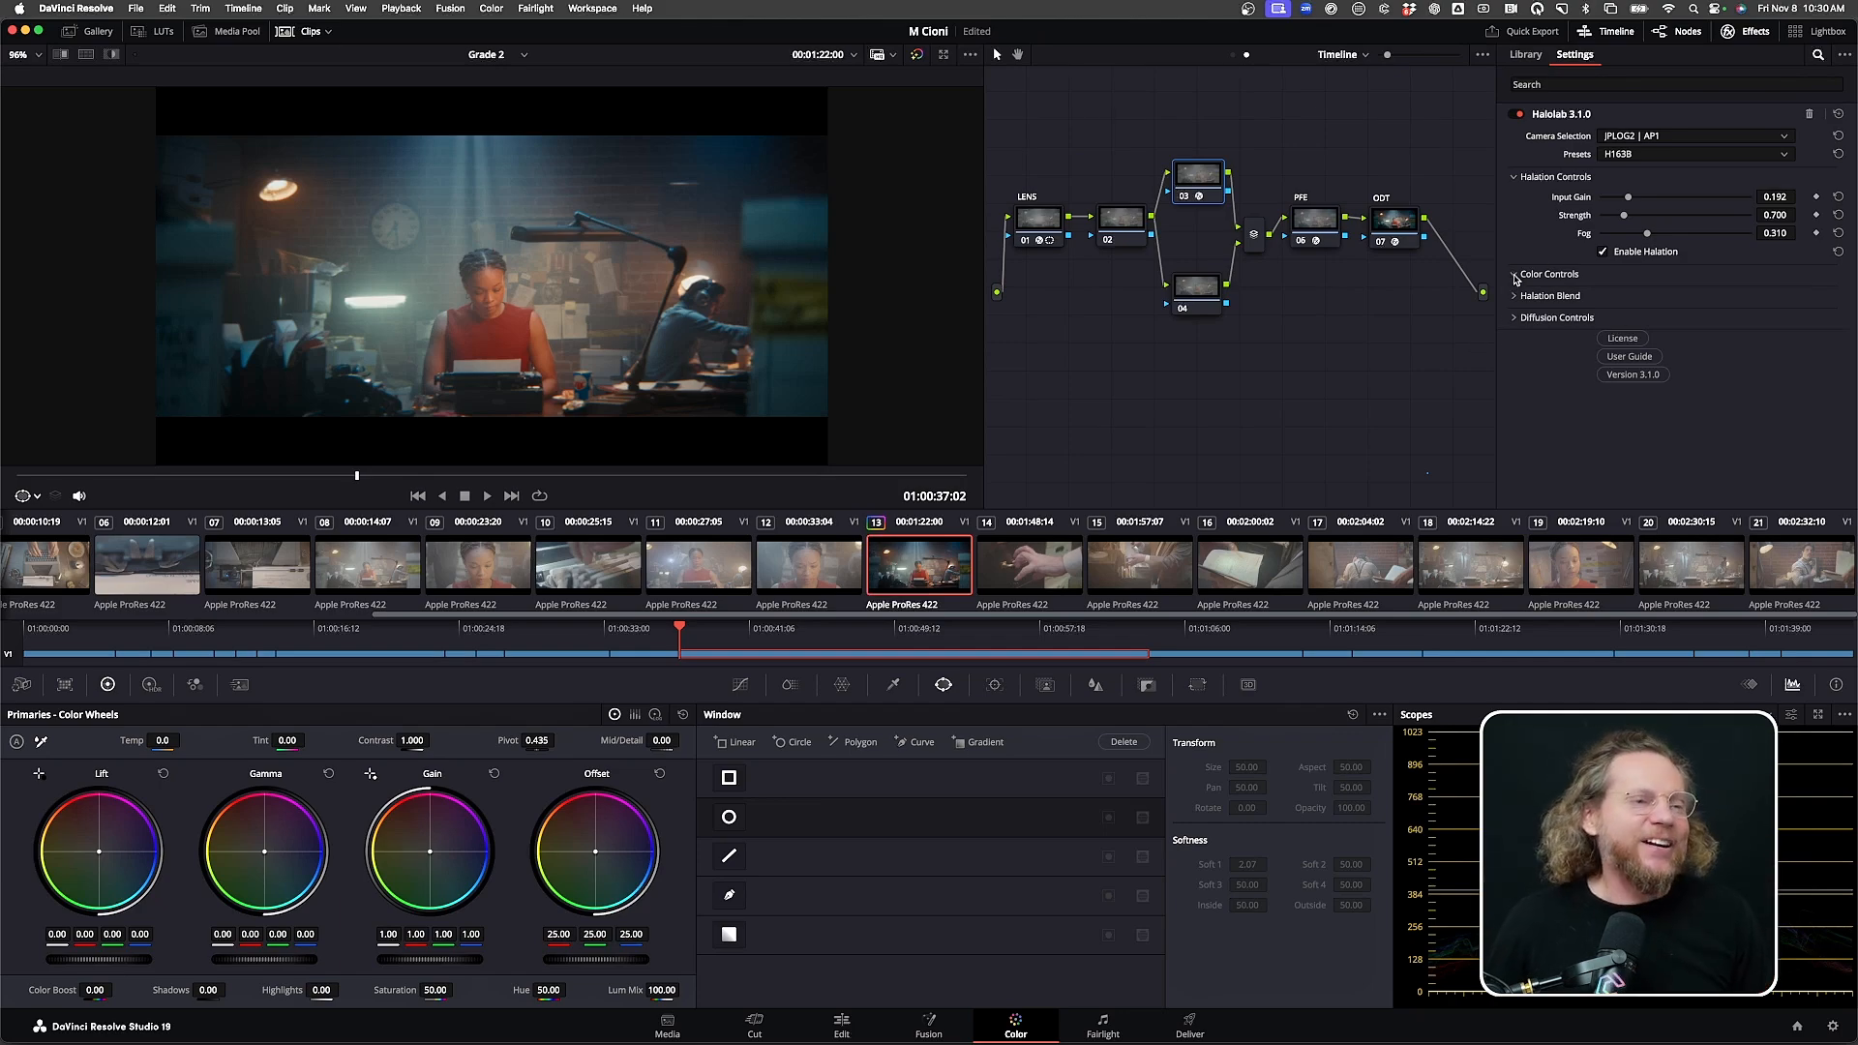
Enable Halolab's diffusion with the Bloom filter and a diffusion size of 0.474
left_click(1518, 277)
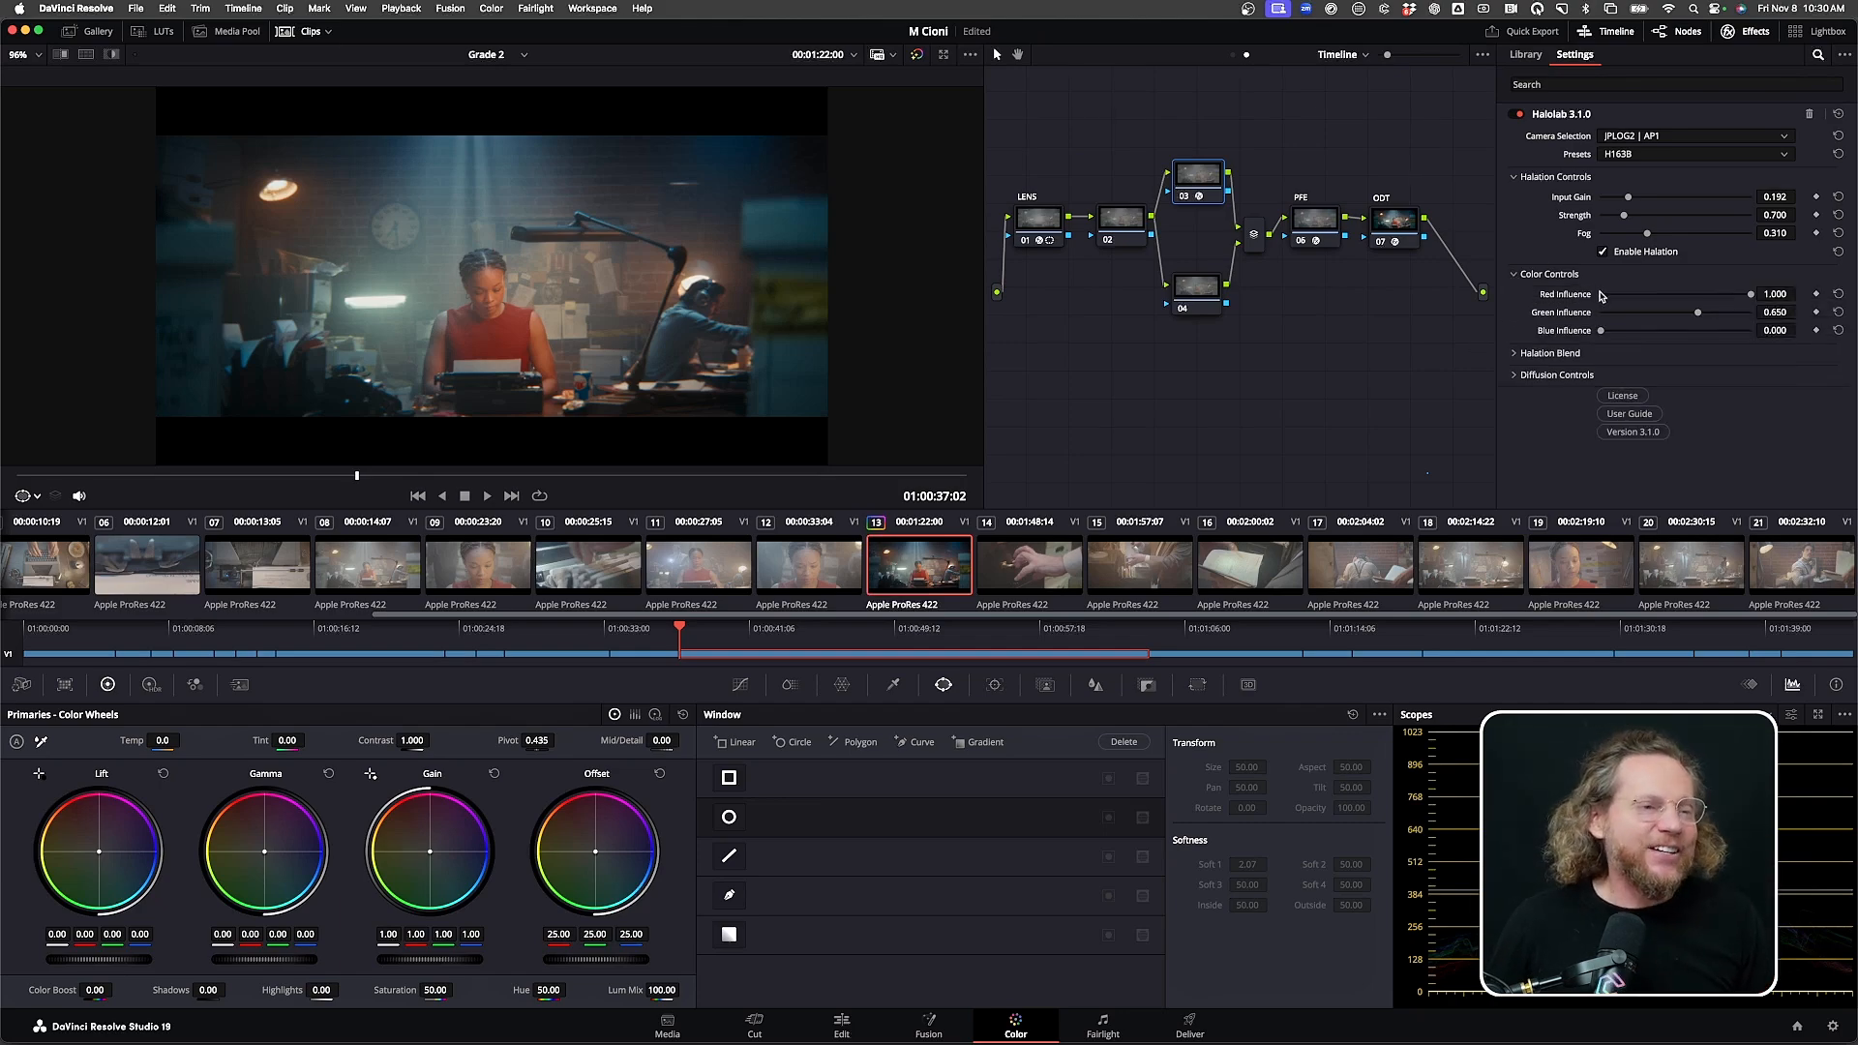
left_click(1515, 375)
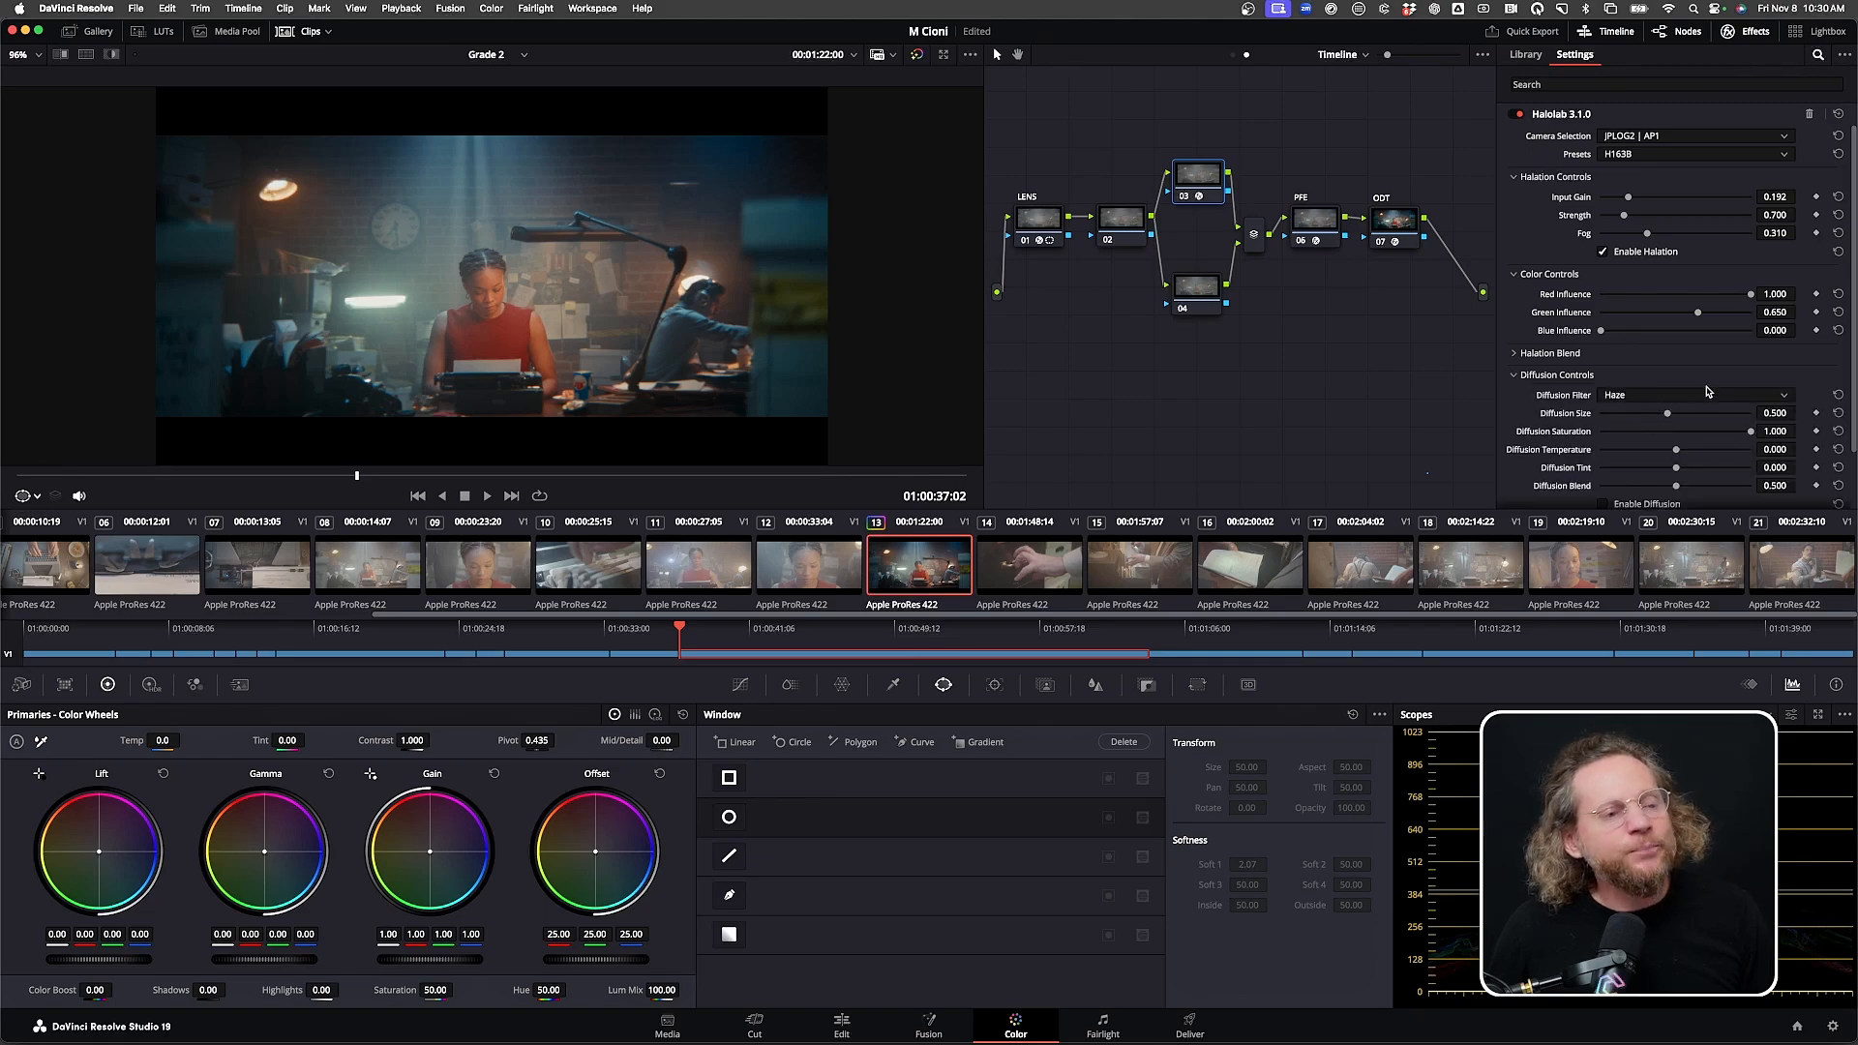
scroll(1710, 392, "down", 2)
left_click(1632, 333)
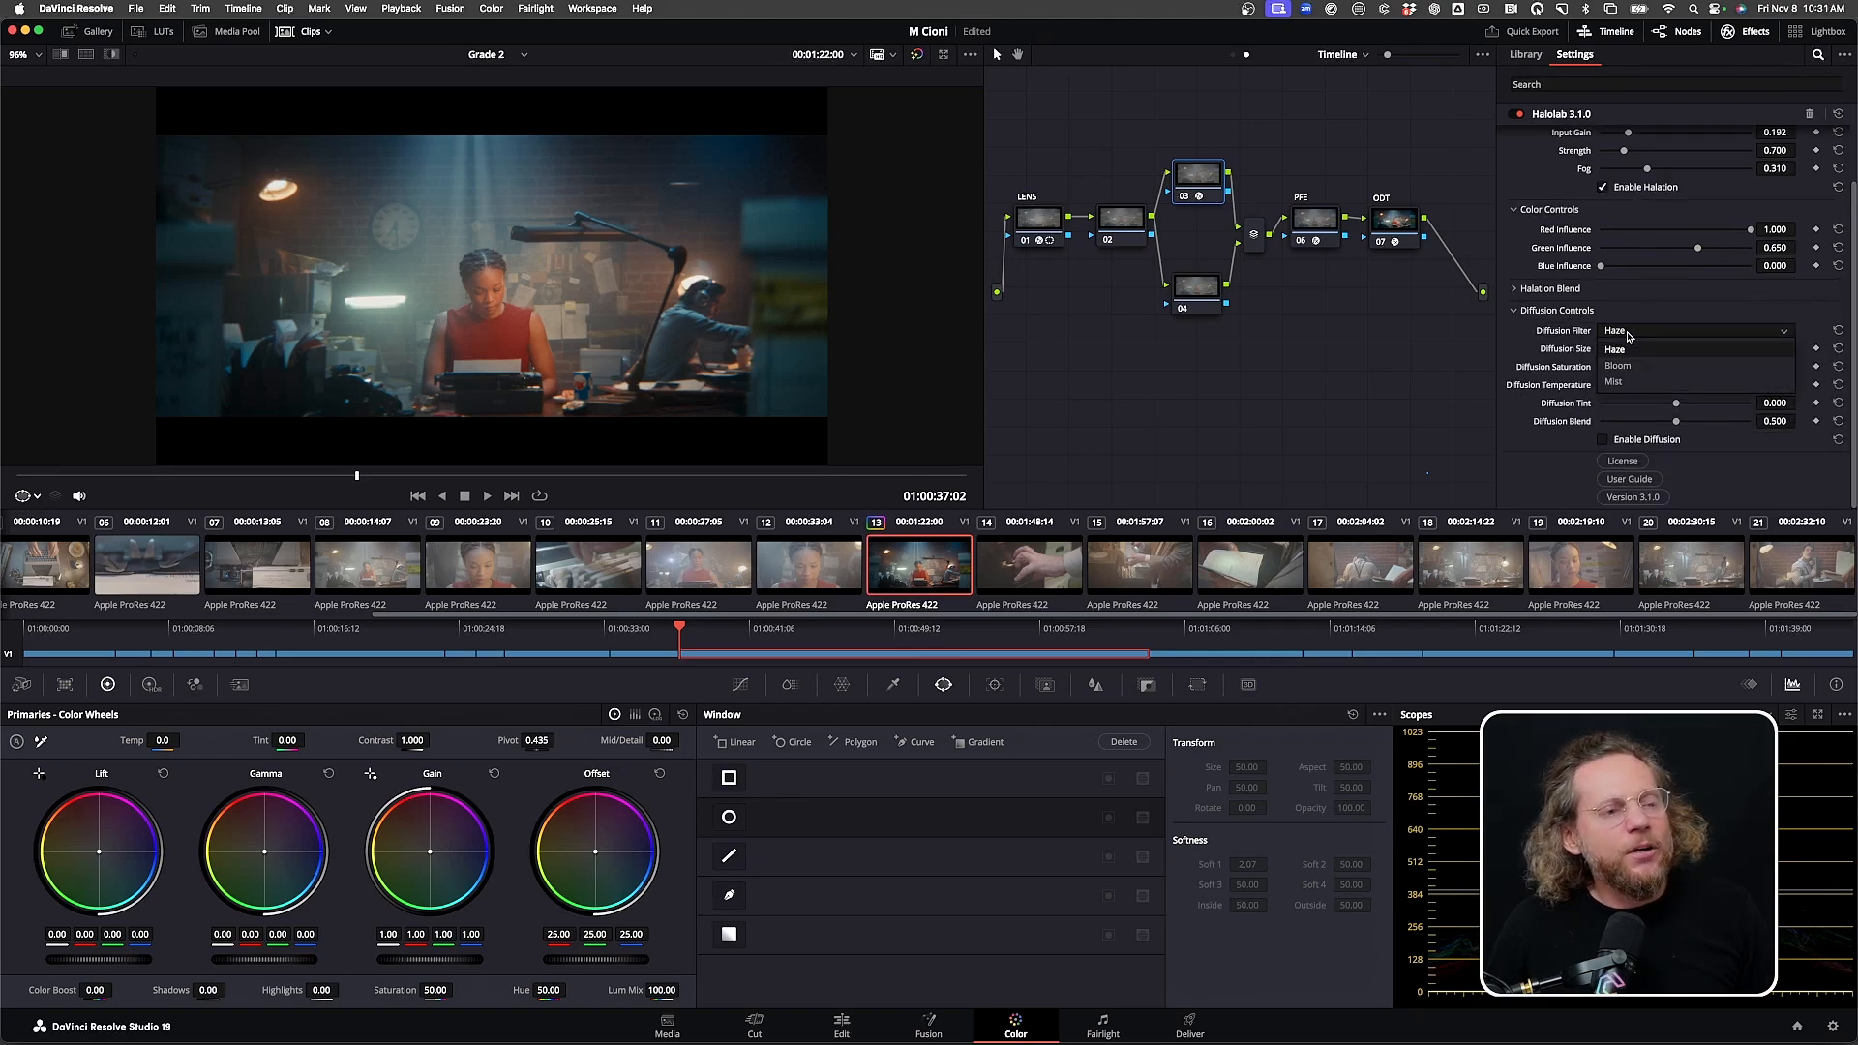
left_click(1632, 365)
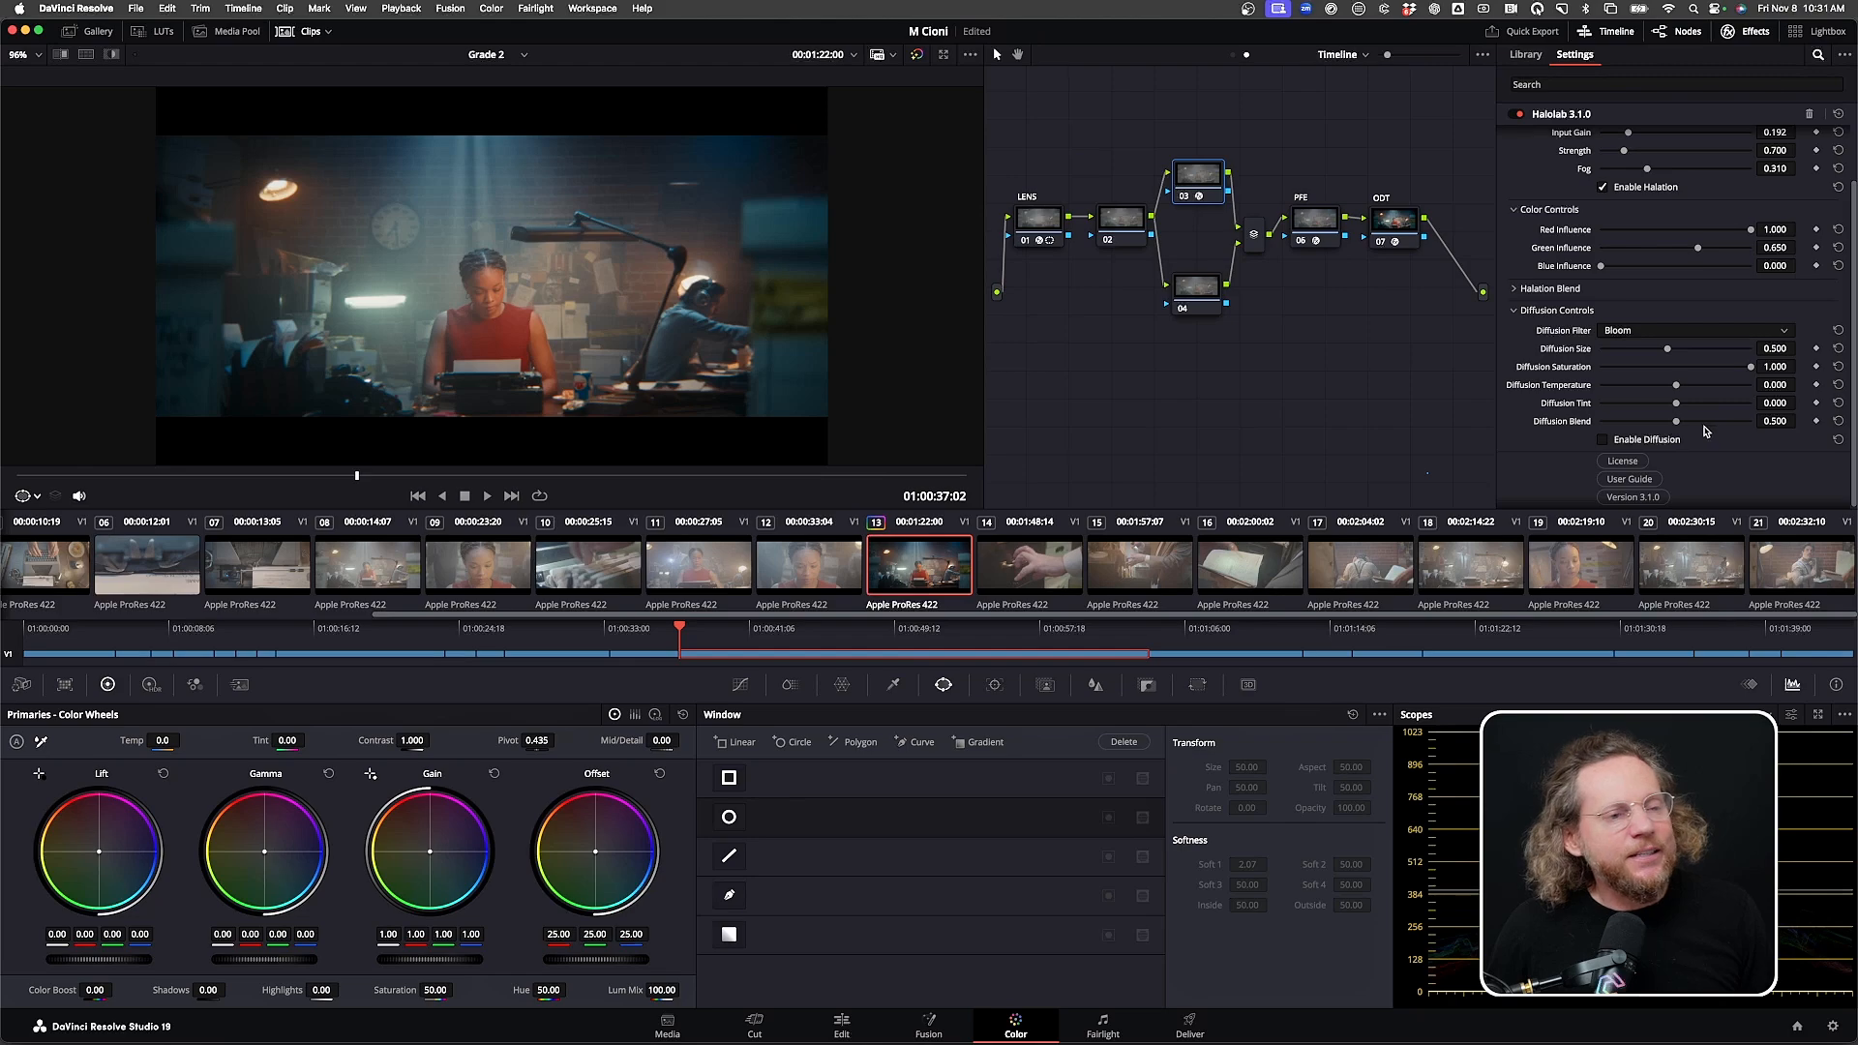
left_click(1603, 441)
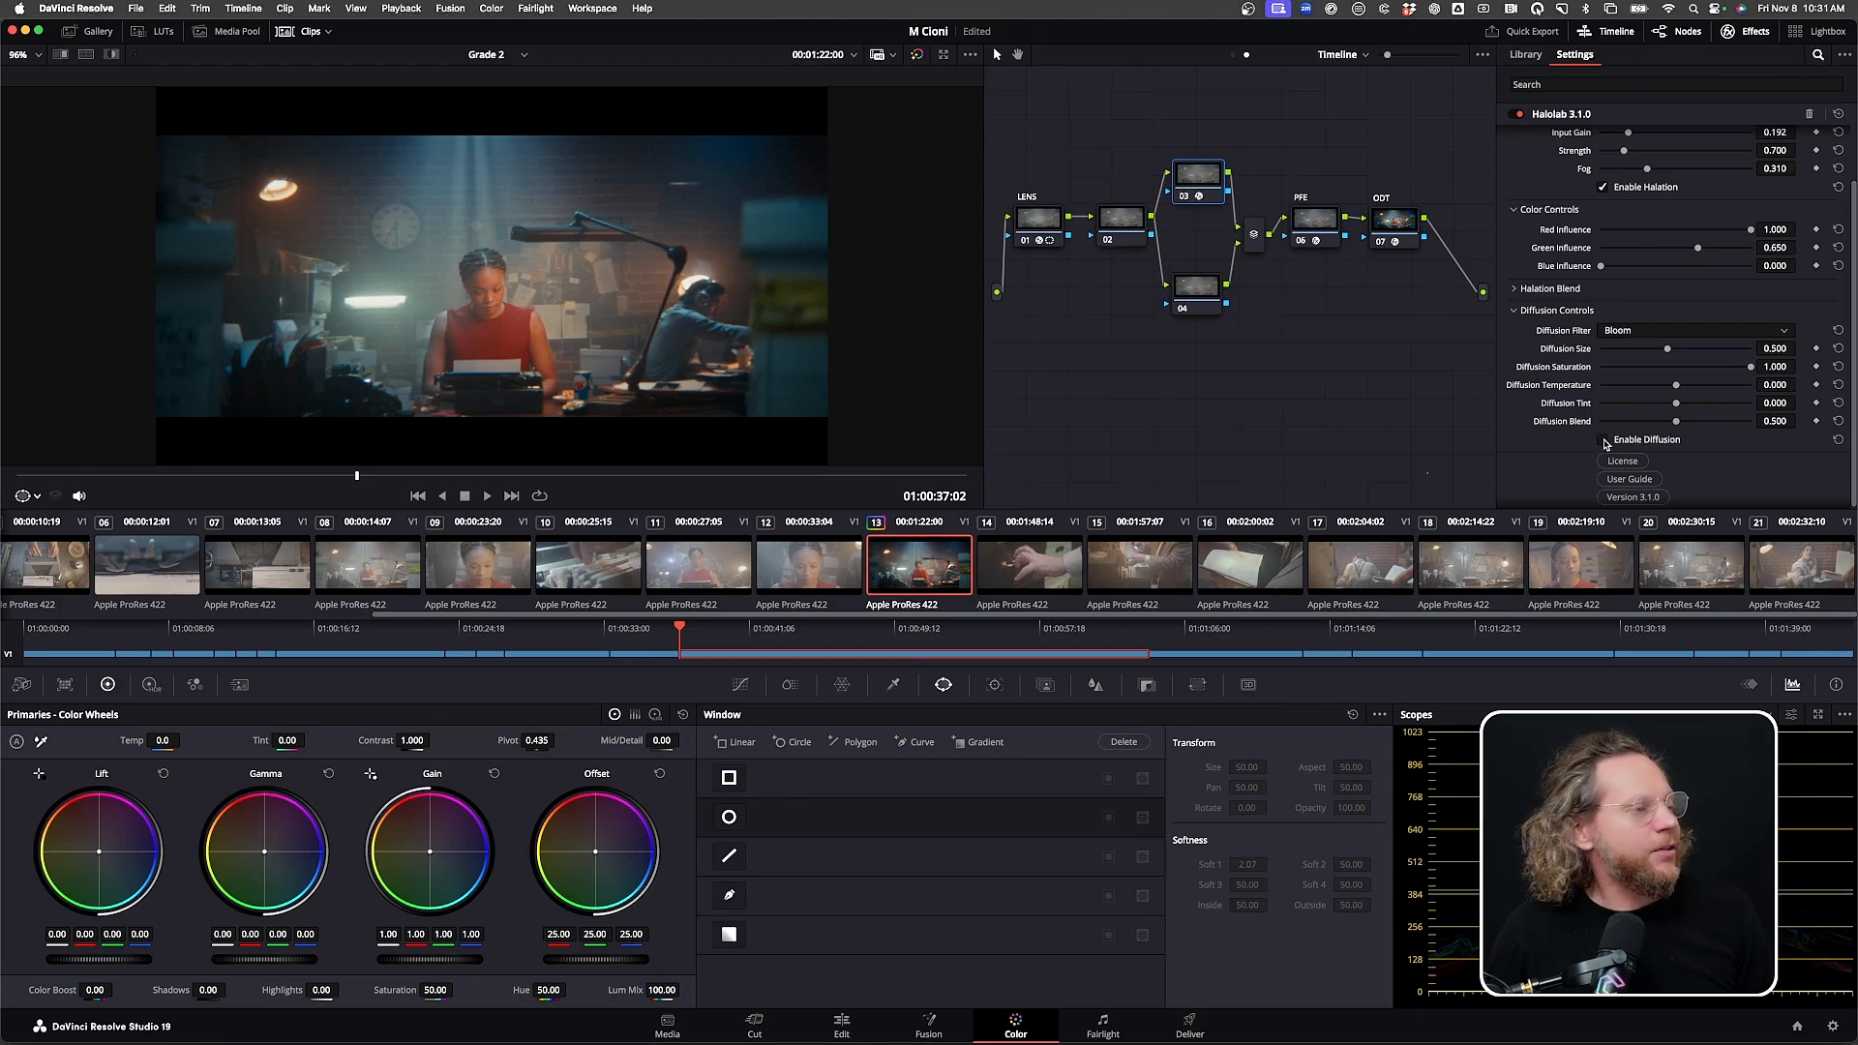
left_click_drag(1671, 355, 1664, 354)
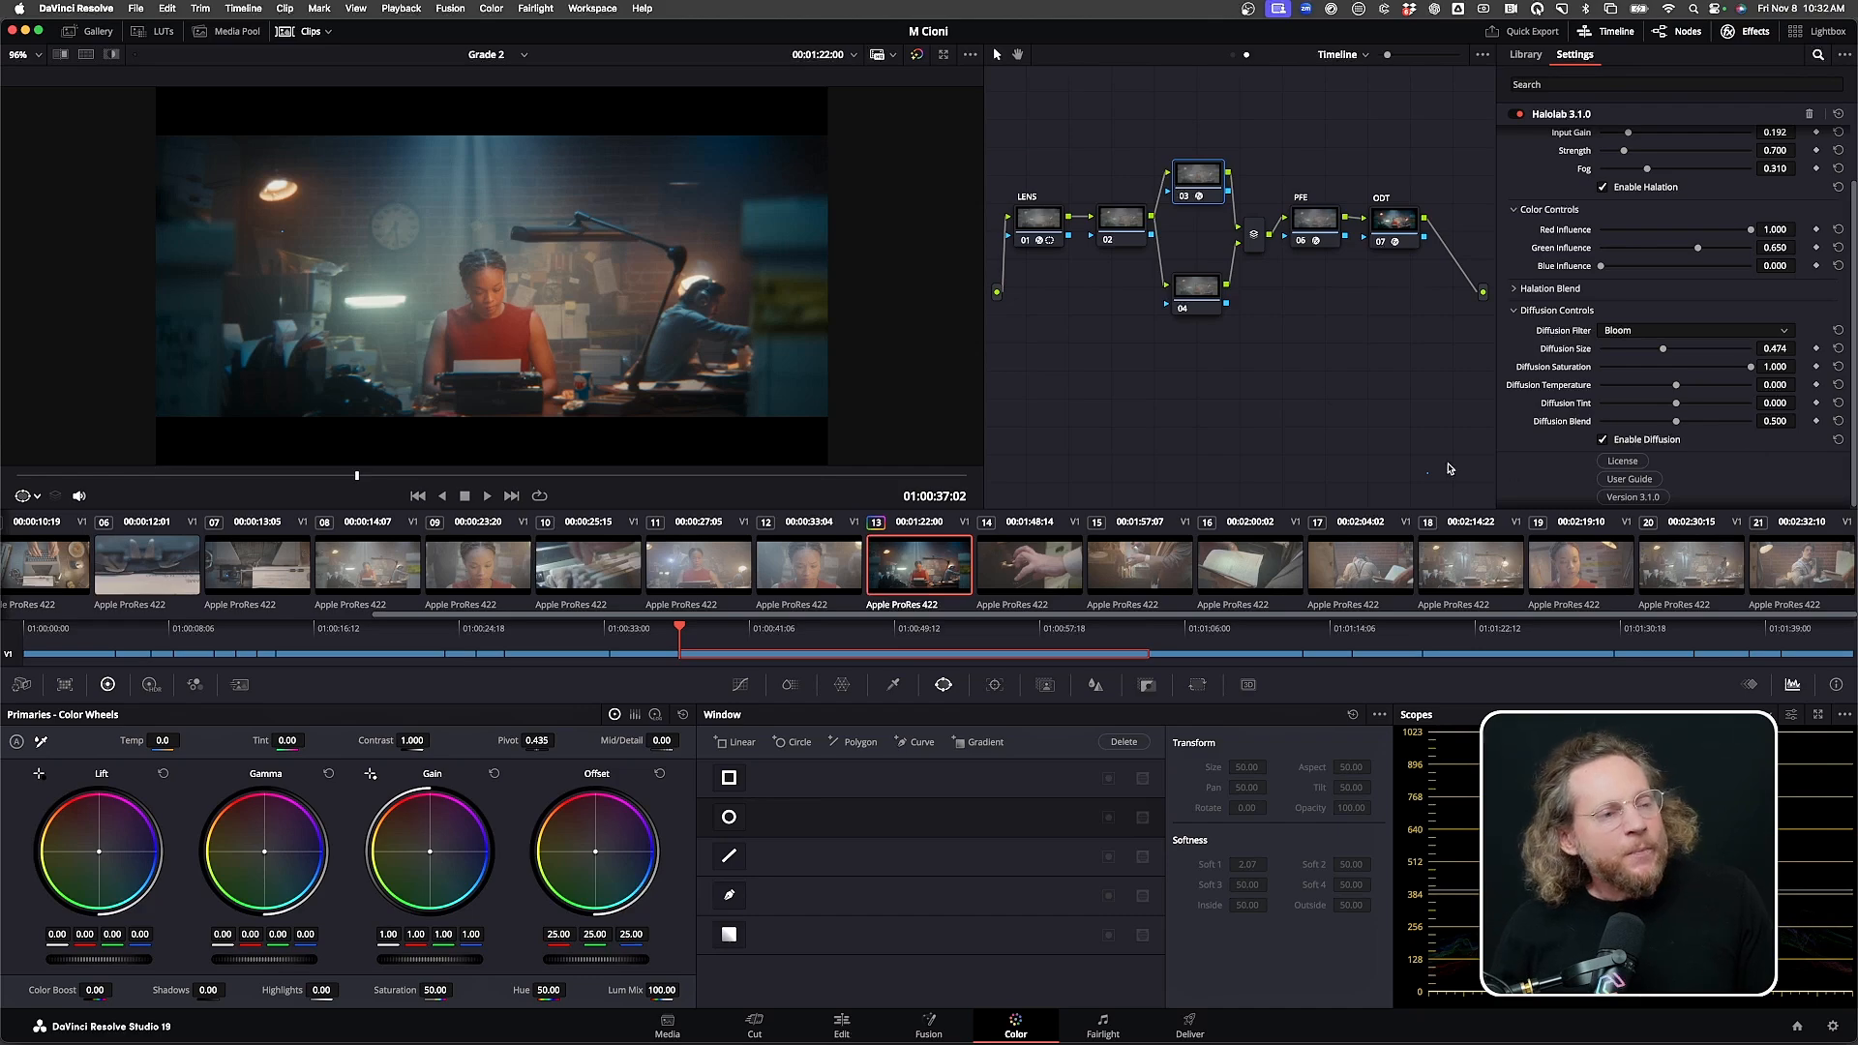
Apply the Grainlab 3.1.0 effect to the lower parallel node and enable oversampling for its negative grain
left_click(1202, 298)
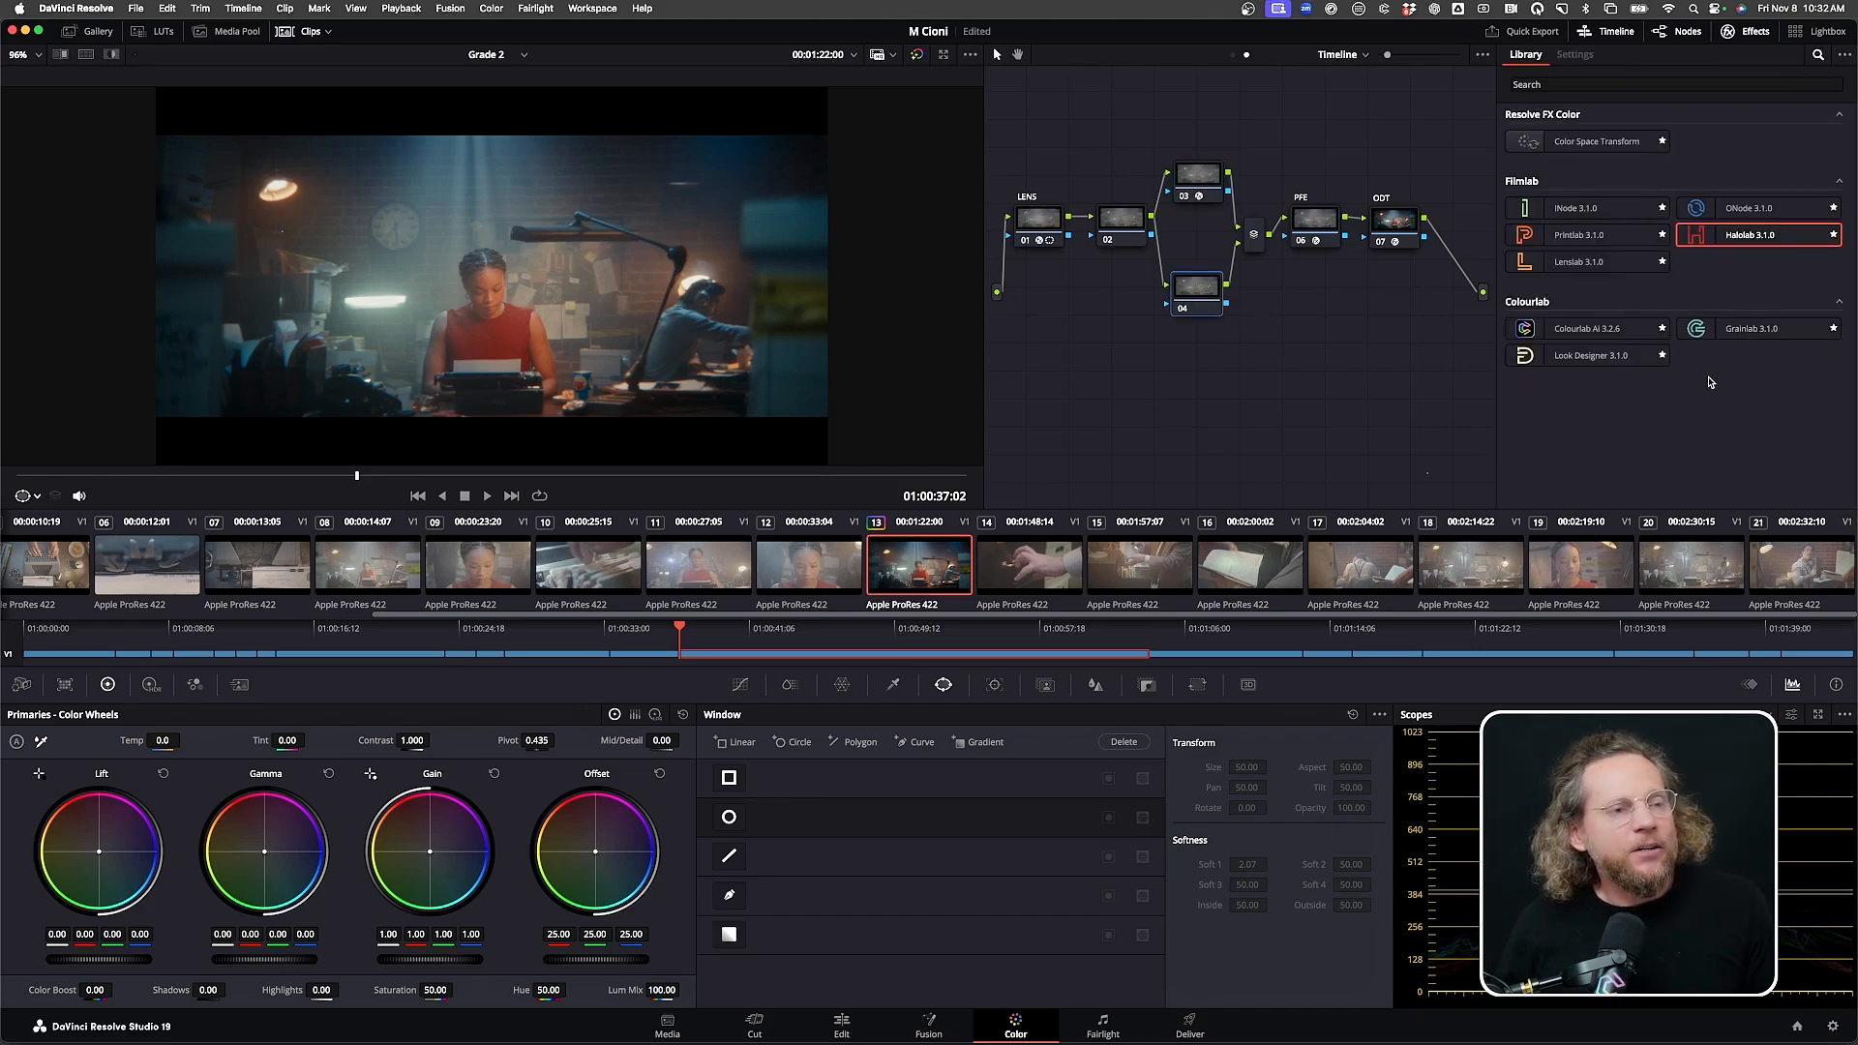
left_click_drag(1708, 329, 1202, 306)
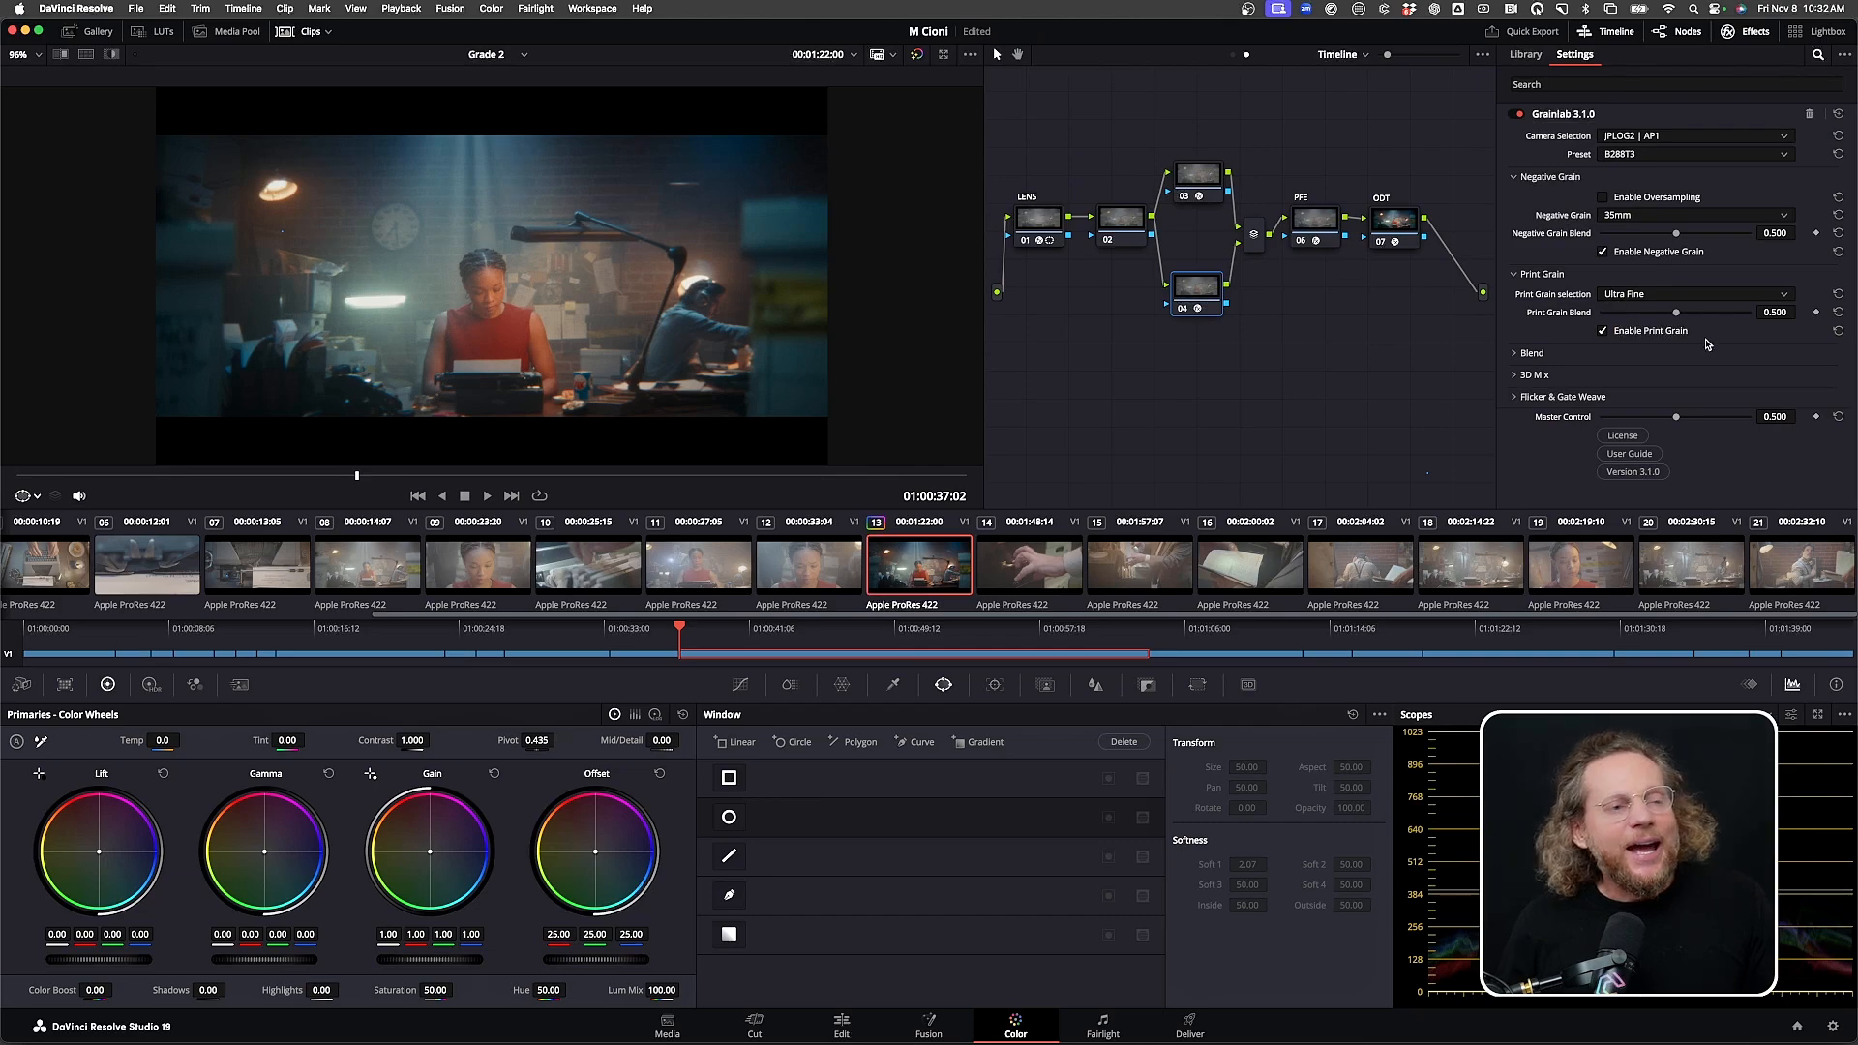
left_click(1603, 197)
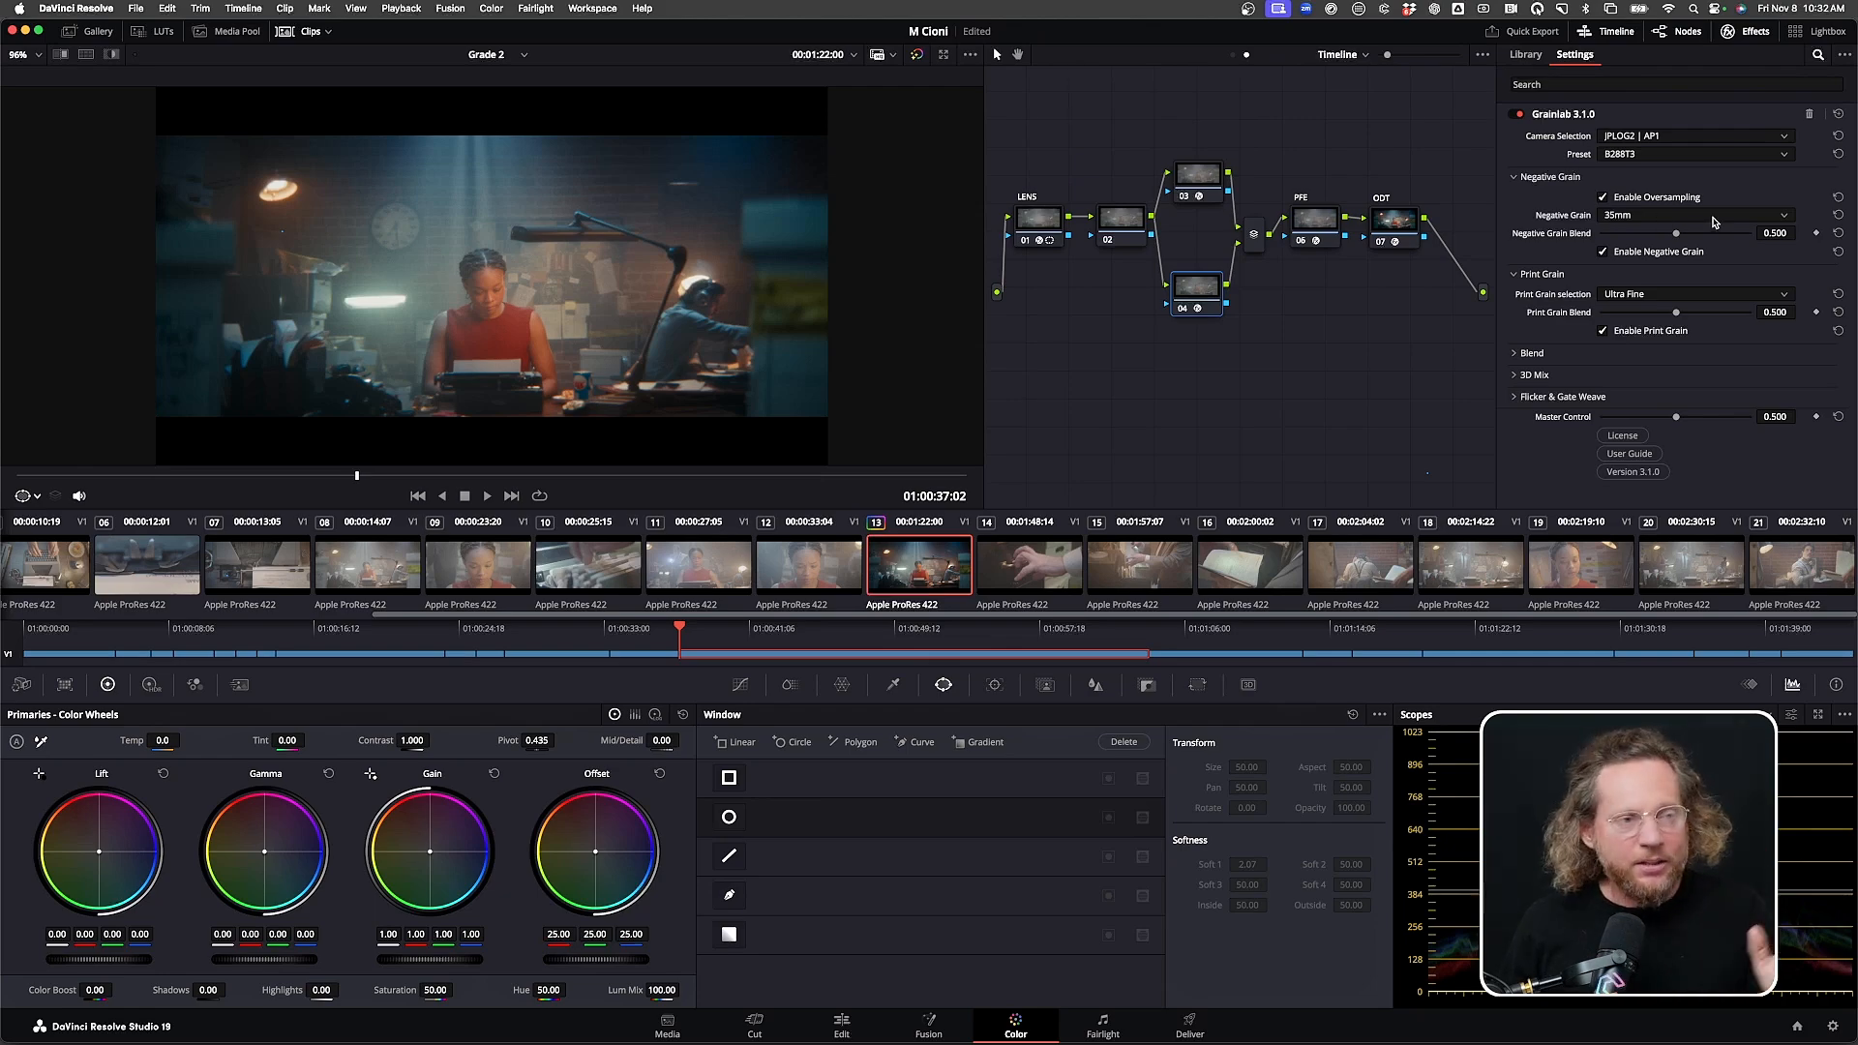
Set Grainlab's print grain selection to Medium with a print grain blend of 0.609
left_click(1684, 299)
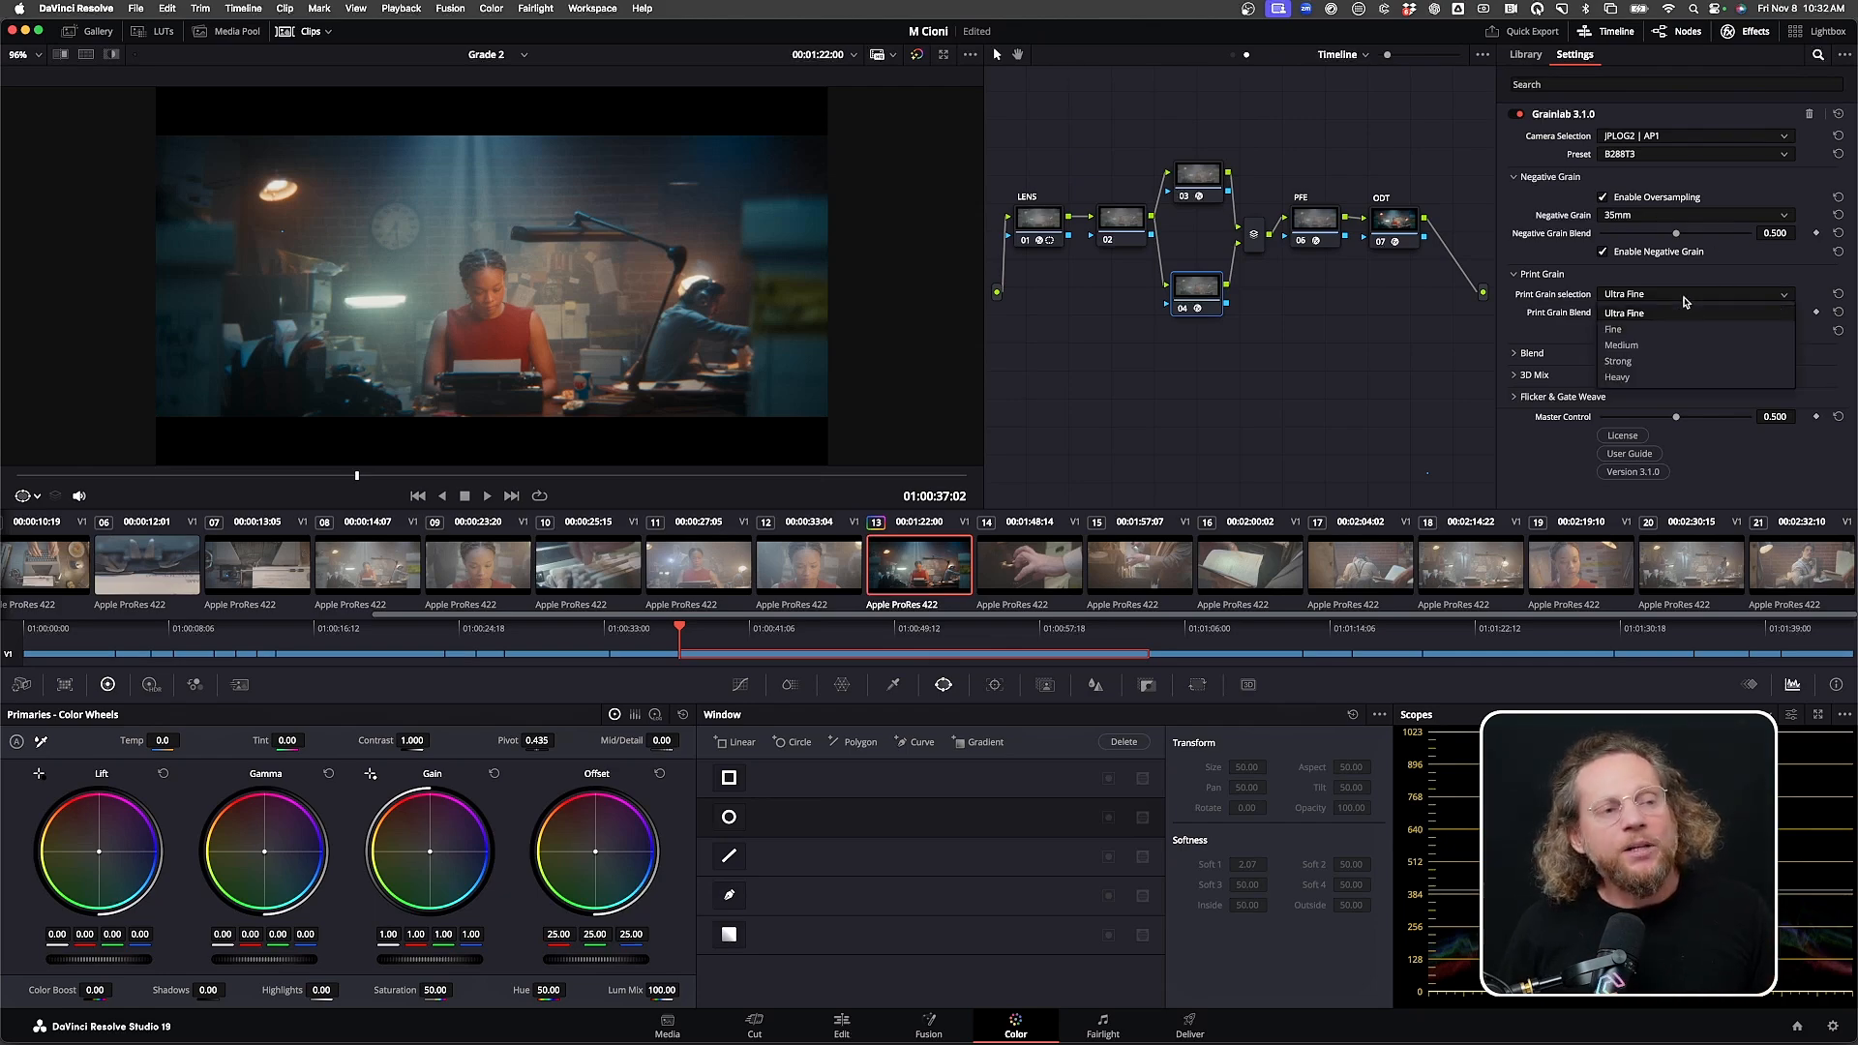
left_click(1663, 346)
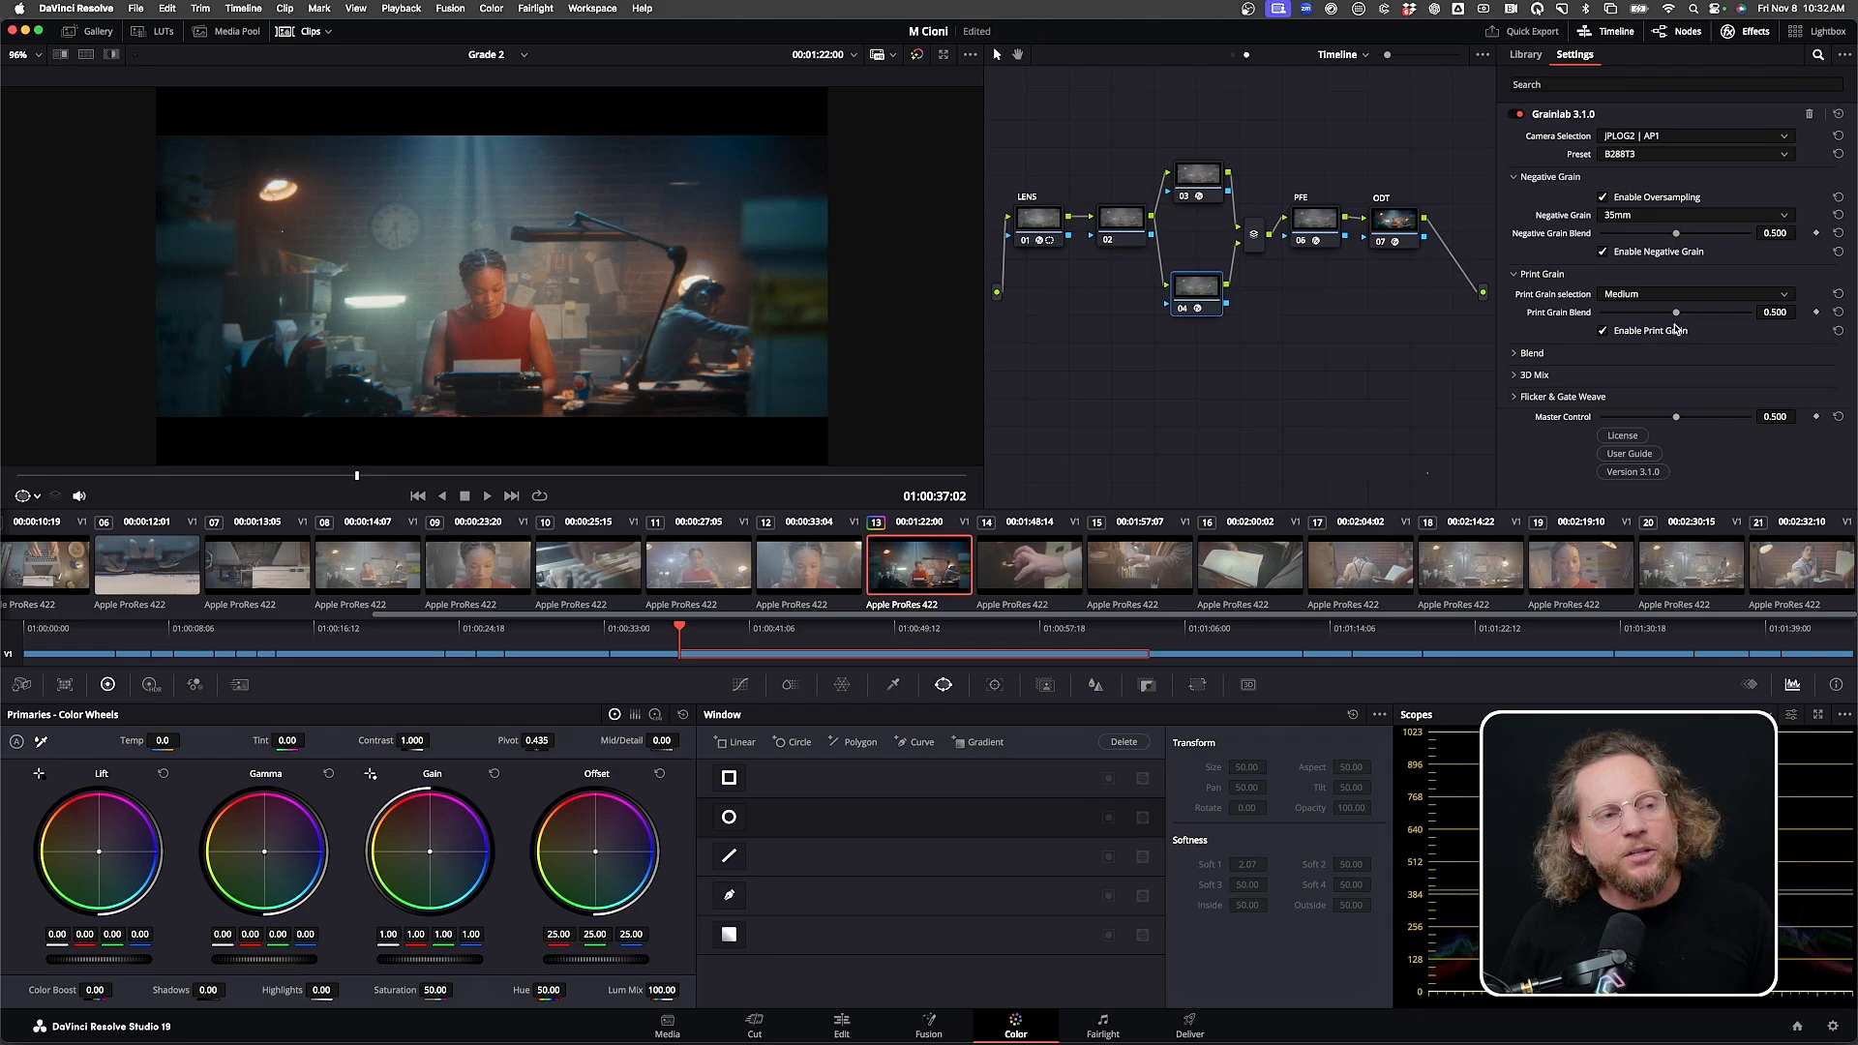
left_click_drag(1675, 312, 1693, 318)
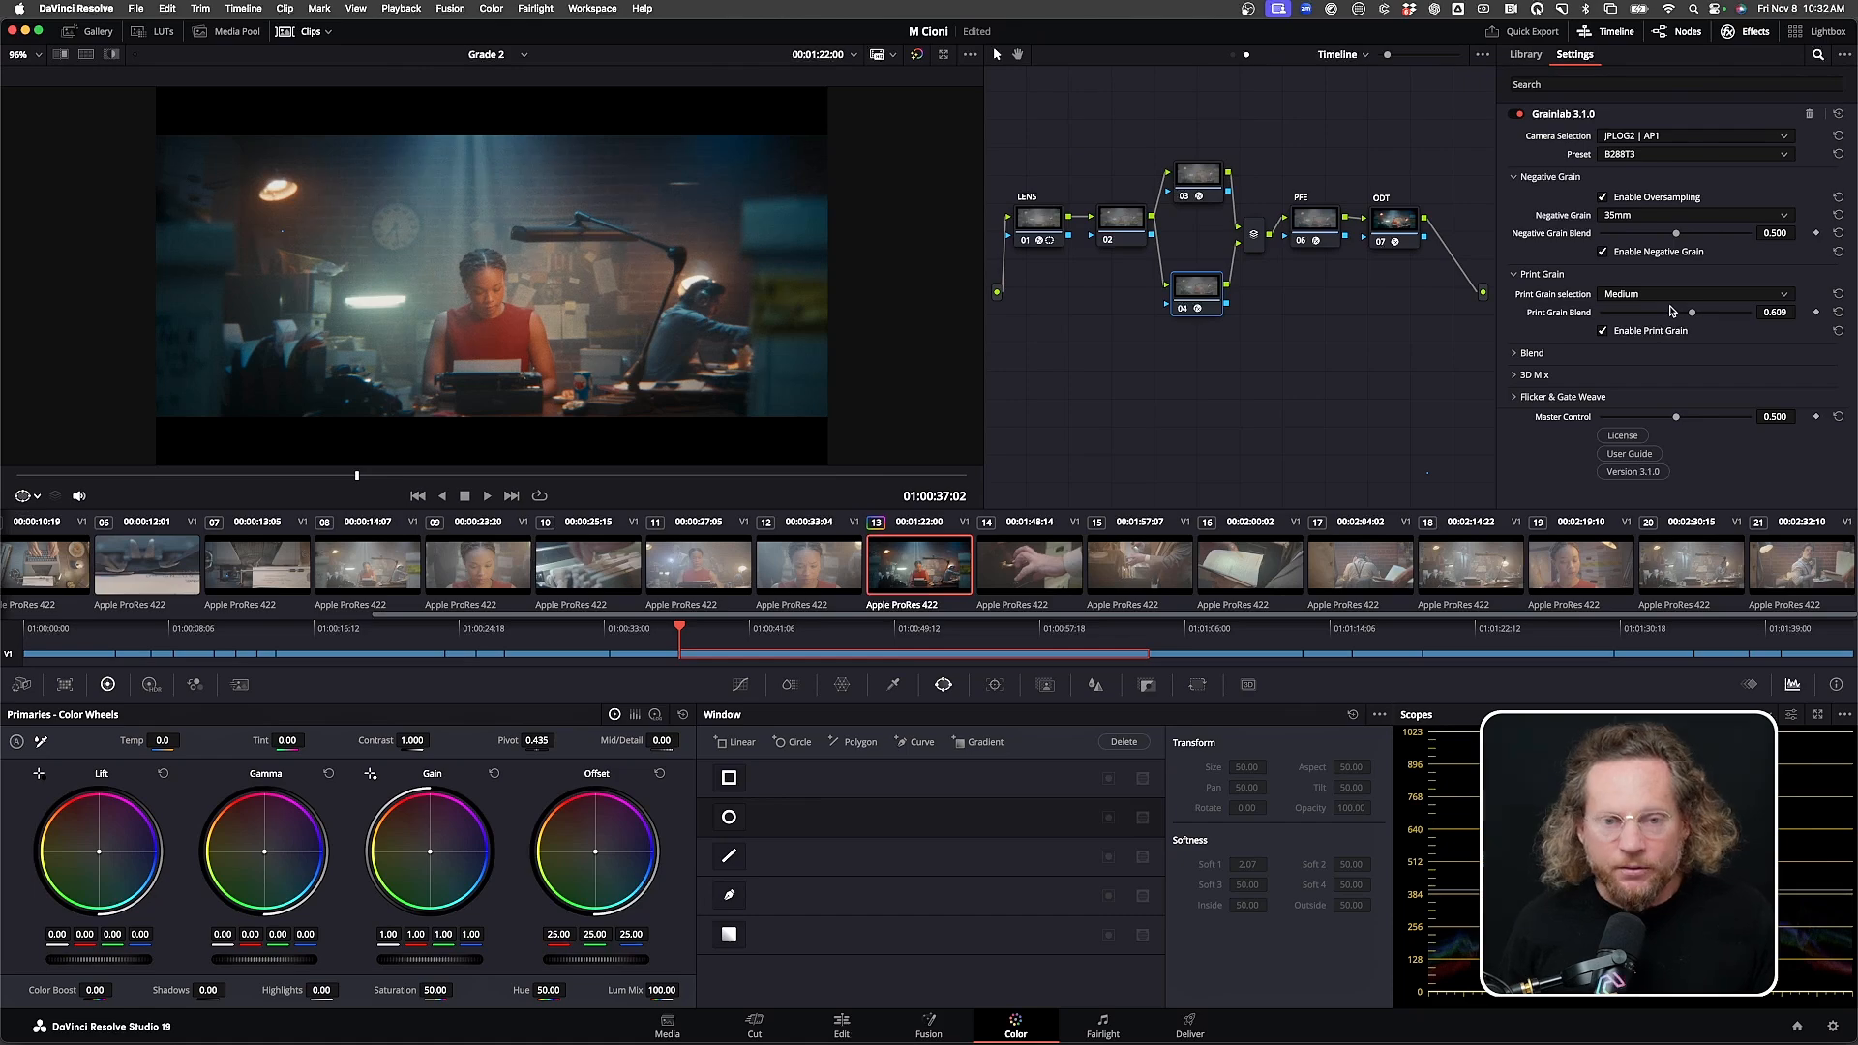
Enable Grainlab's gate weave and flicker and reduce the master control to 0.256
left_click(1514, 398)
left_click(1515, 376)
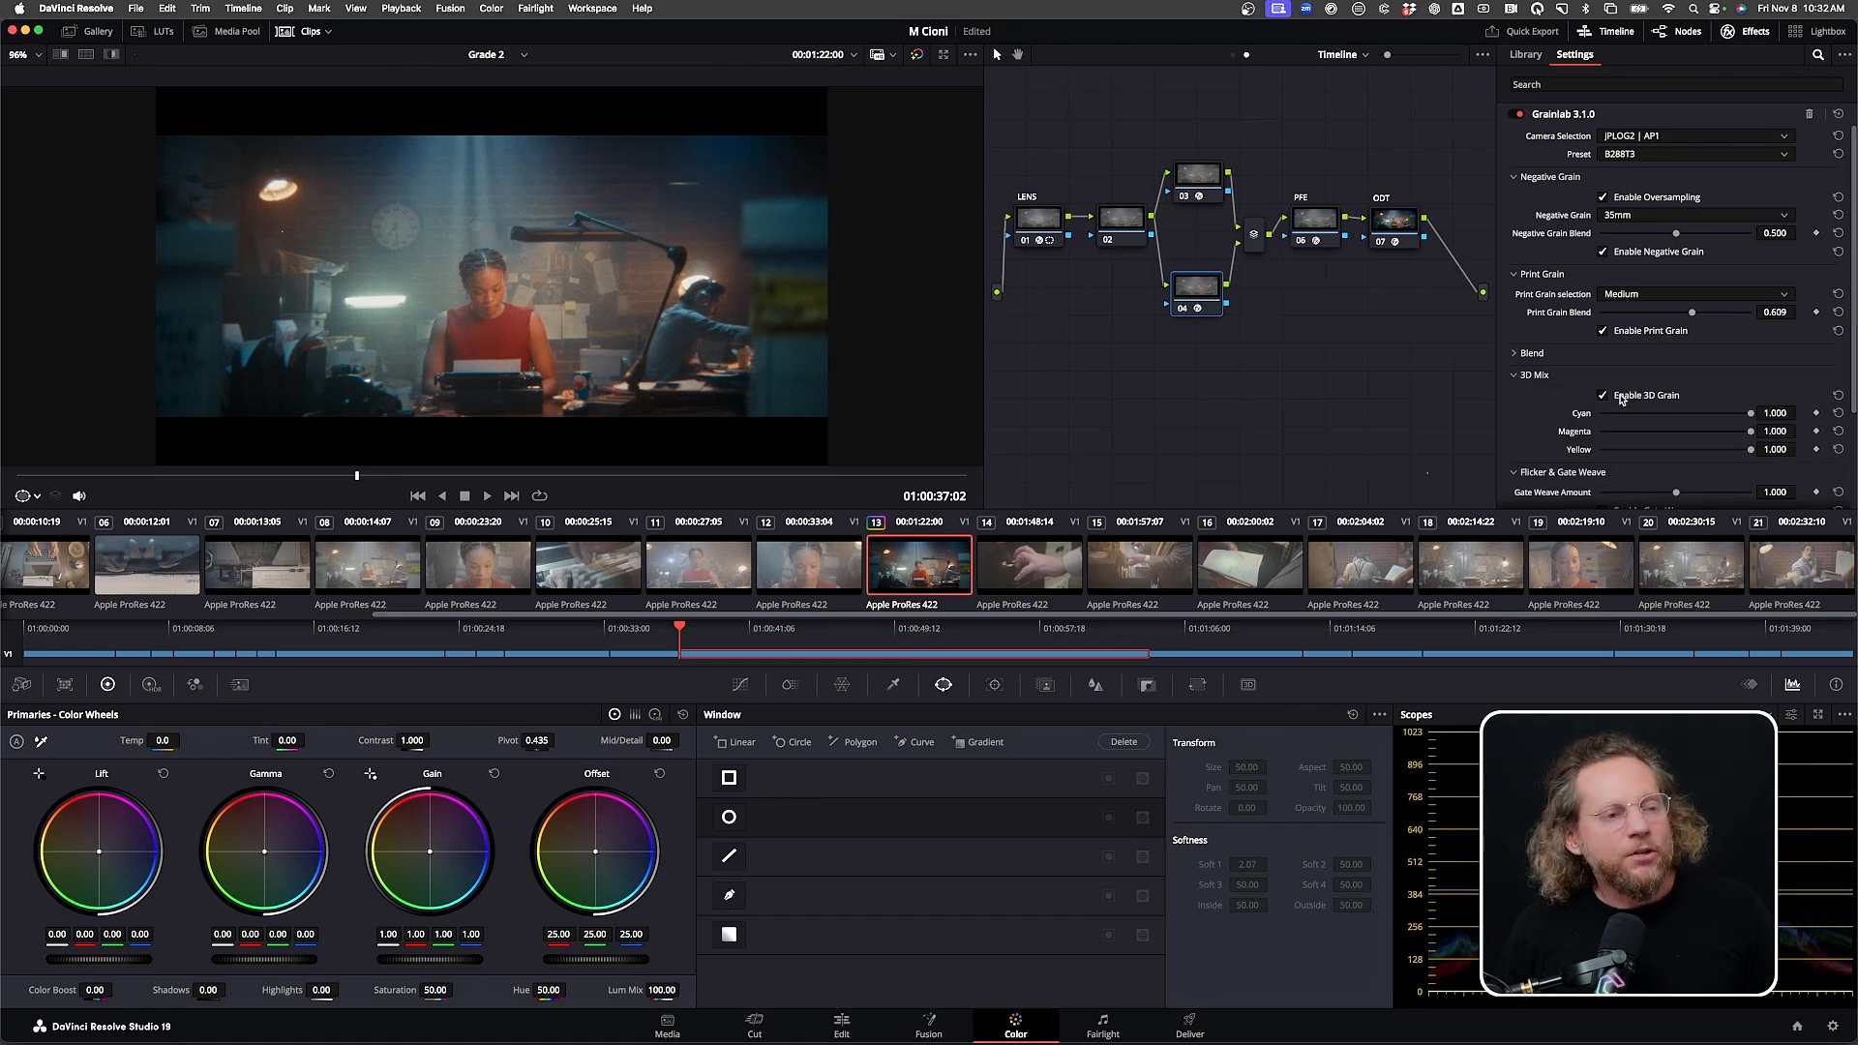
left_click(1514, 377)
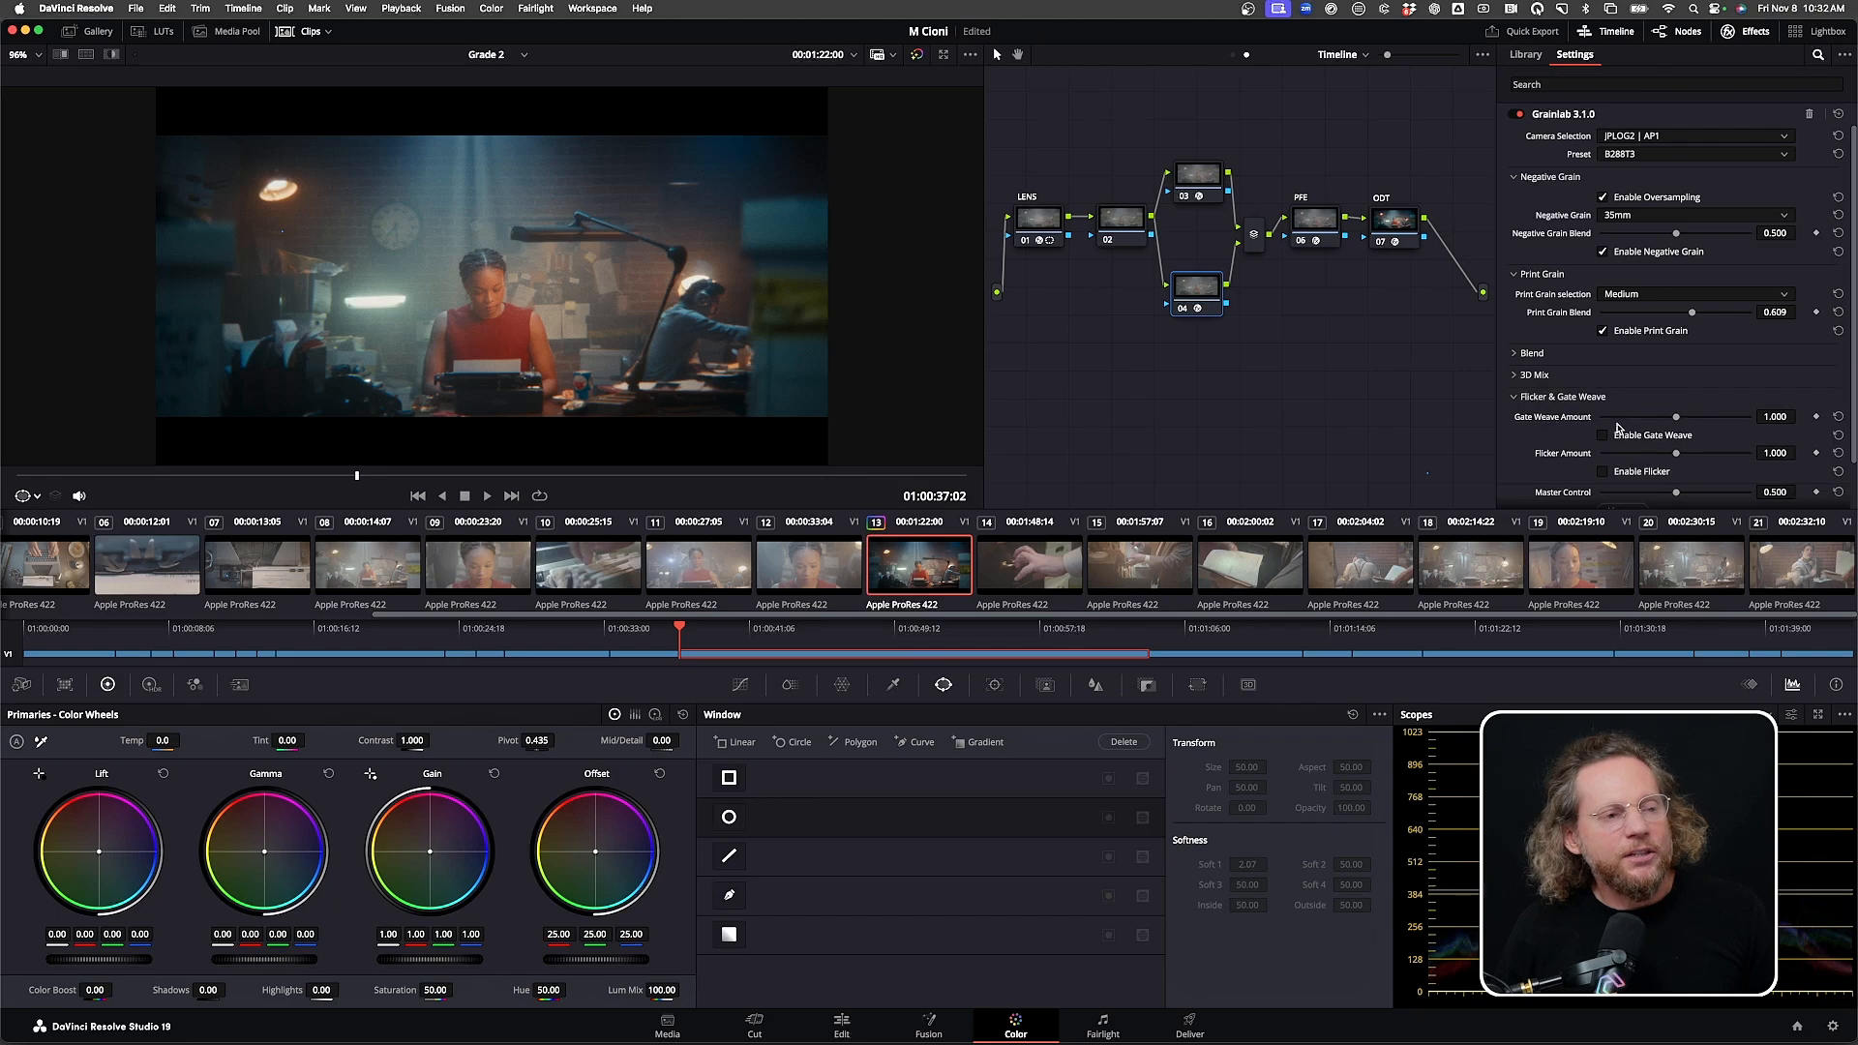
scroll(1694, 400, "down", 2)
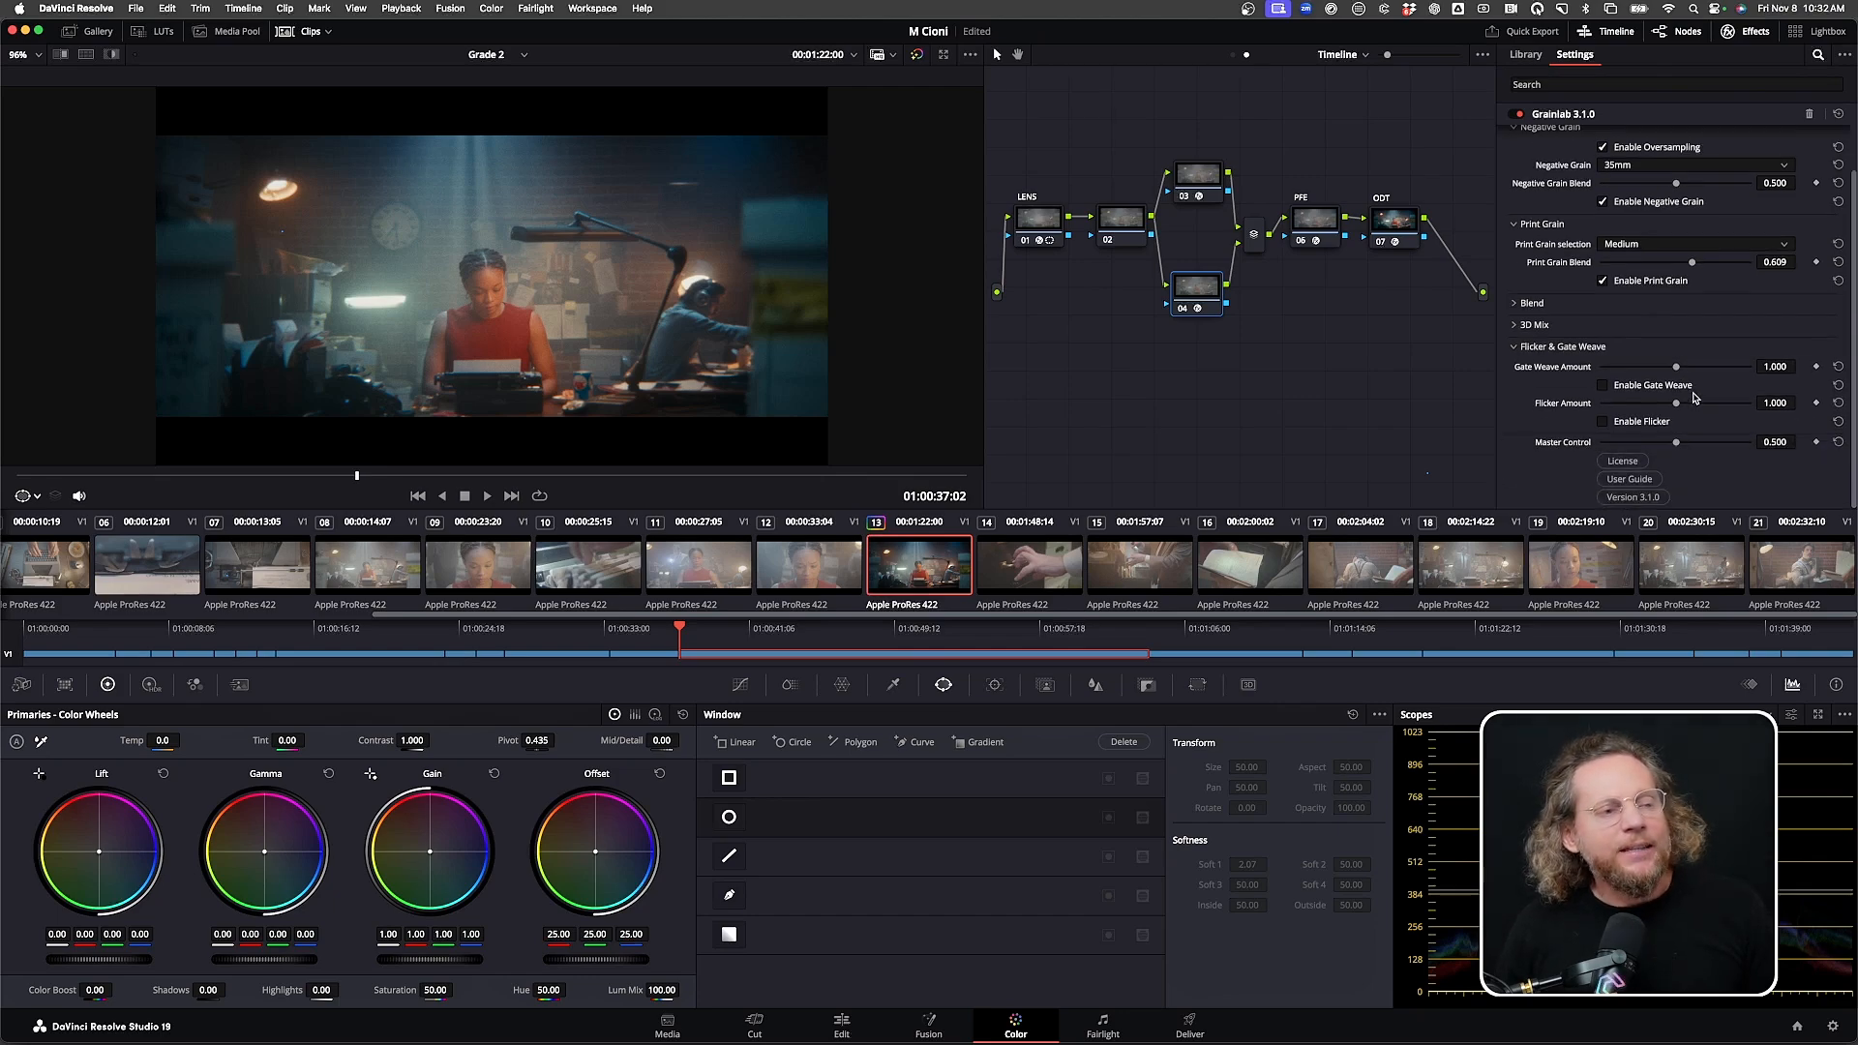
left_click(1602, 387)
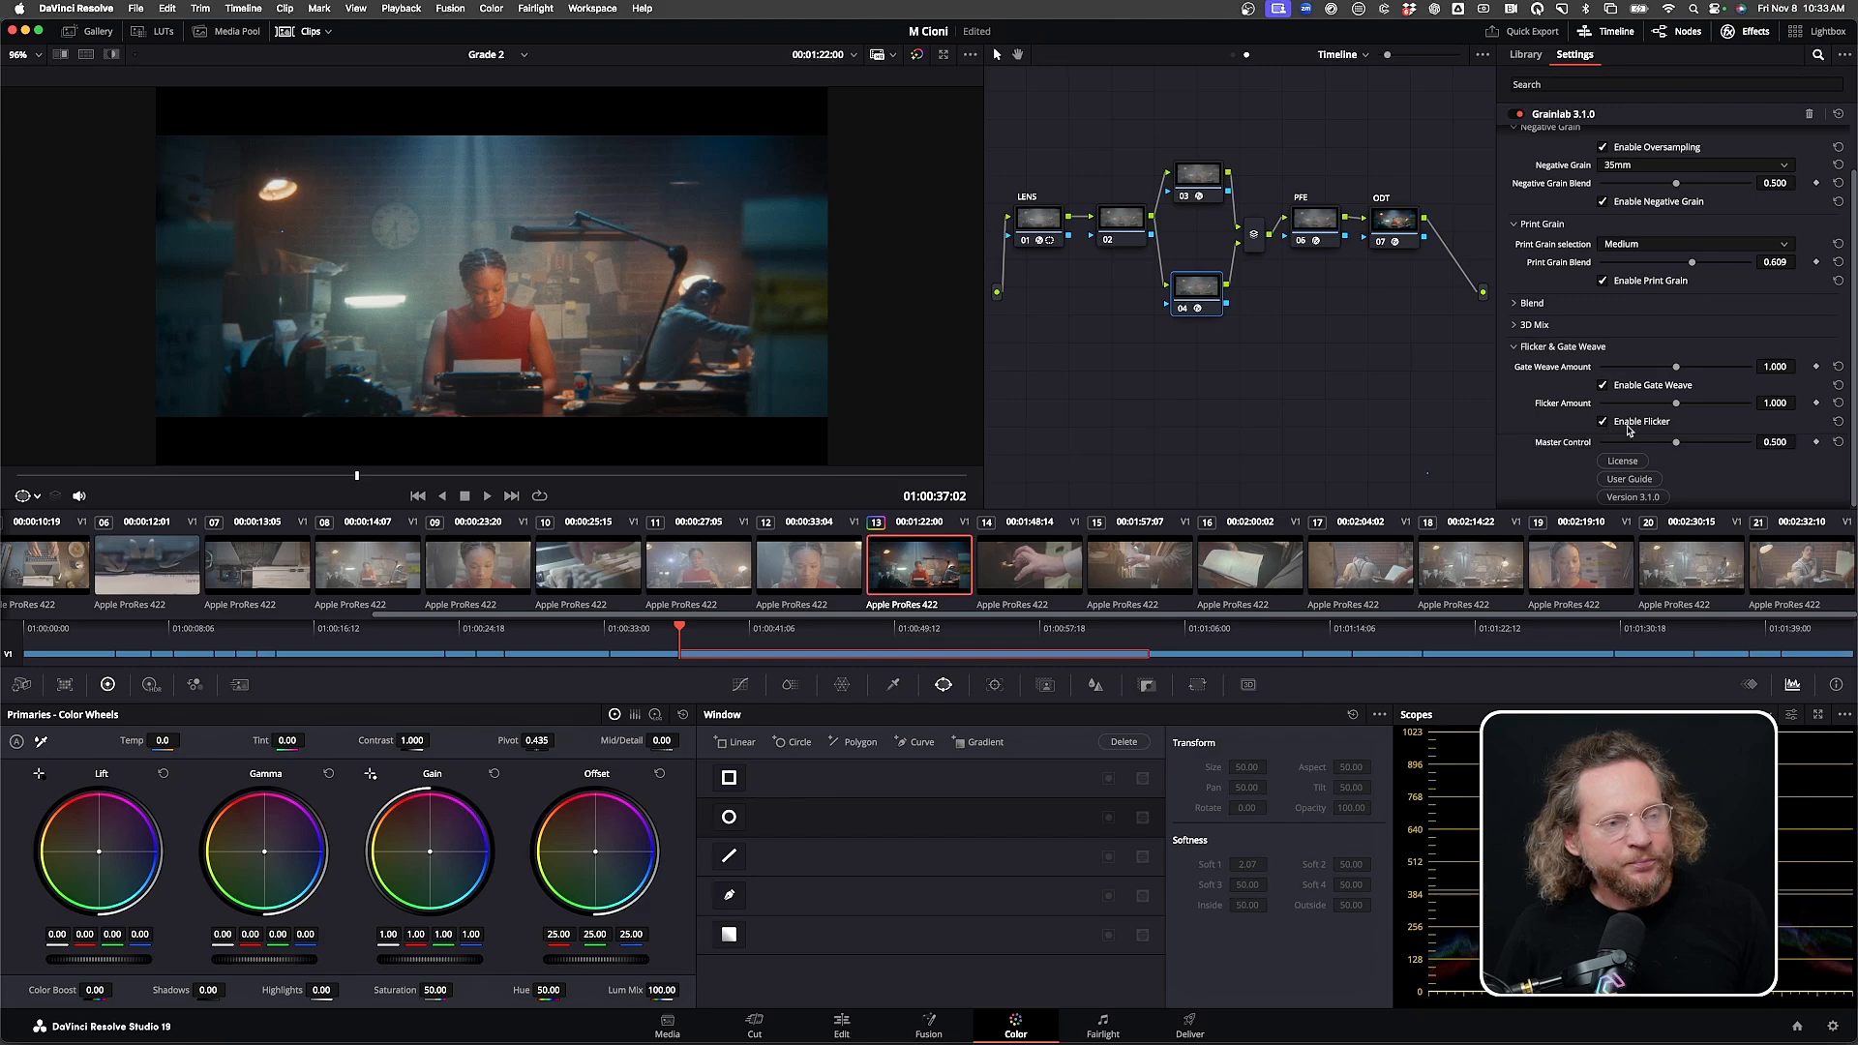
scroll(1752, 460, "down", 1)
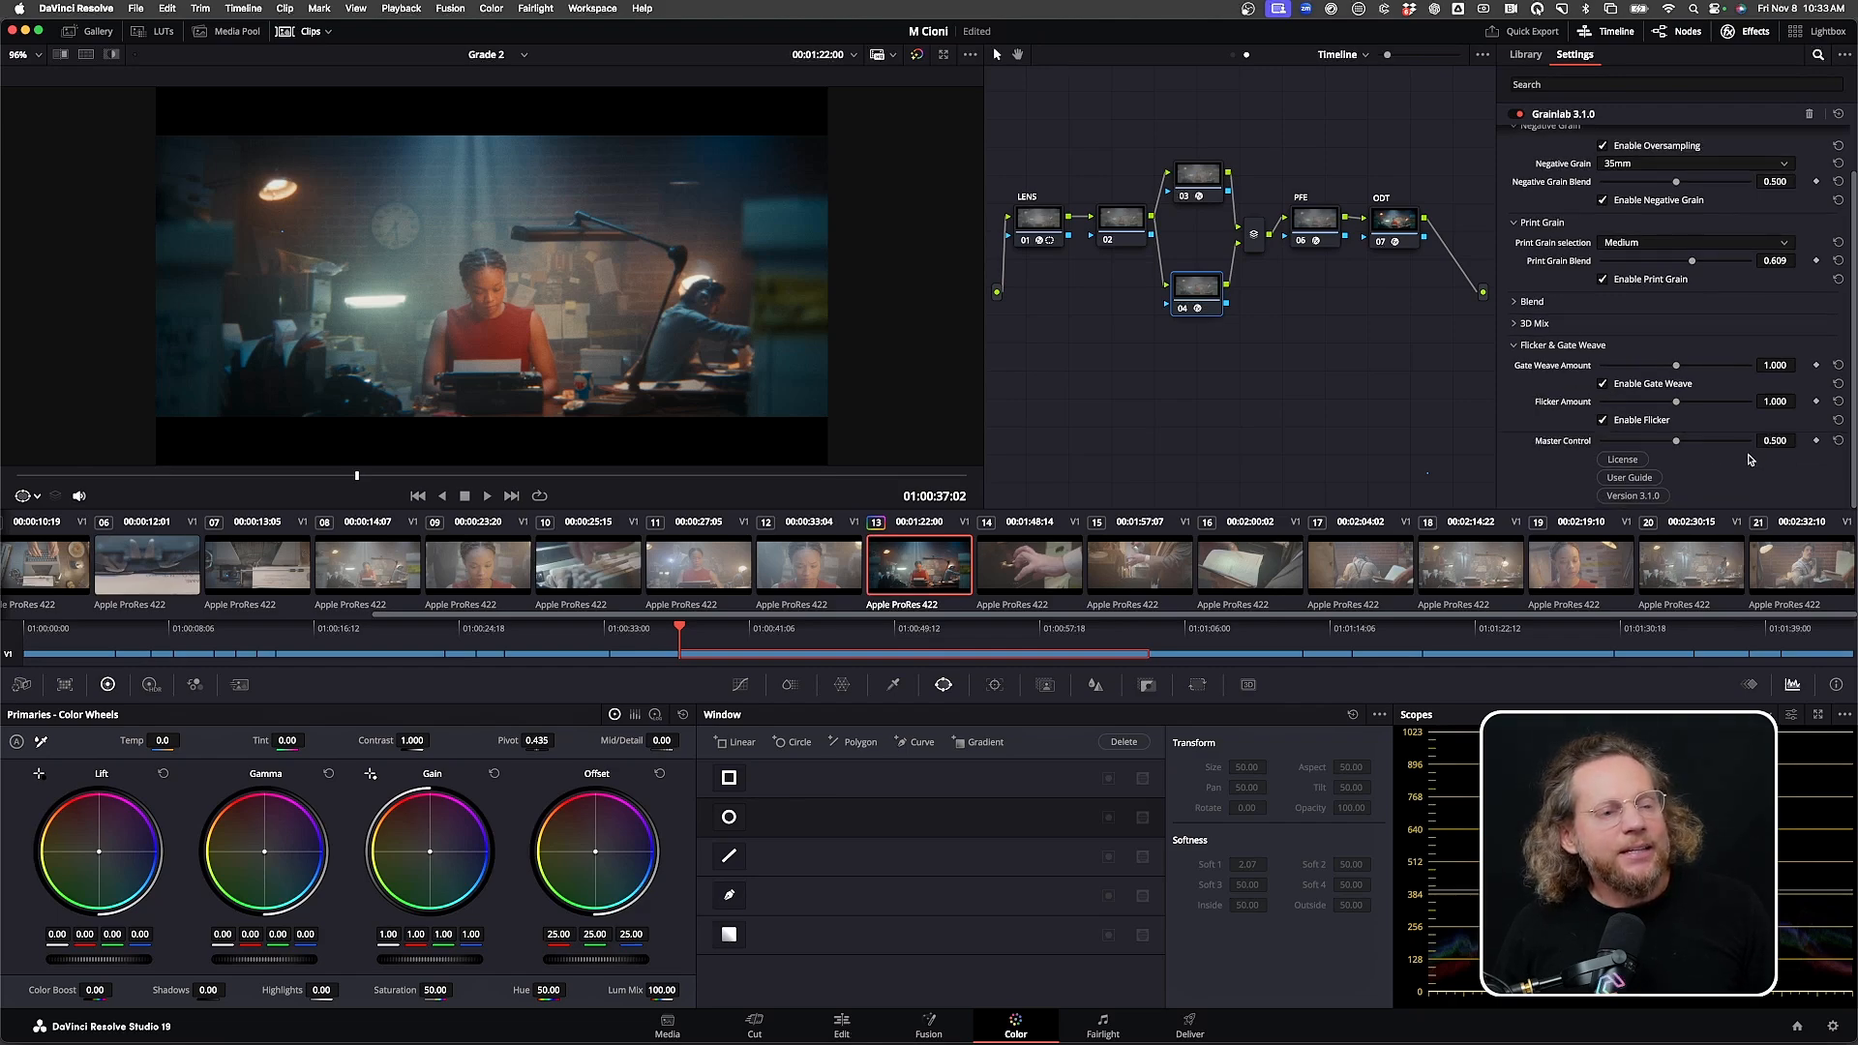
left_click_drag(1676, 443, 1636, 447)
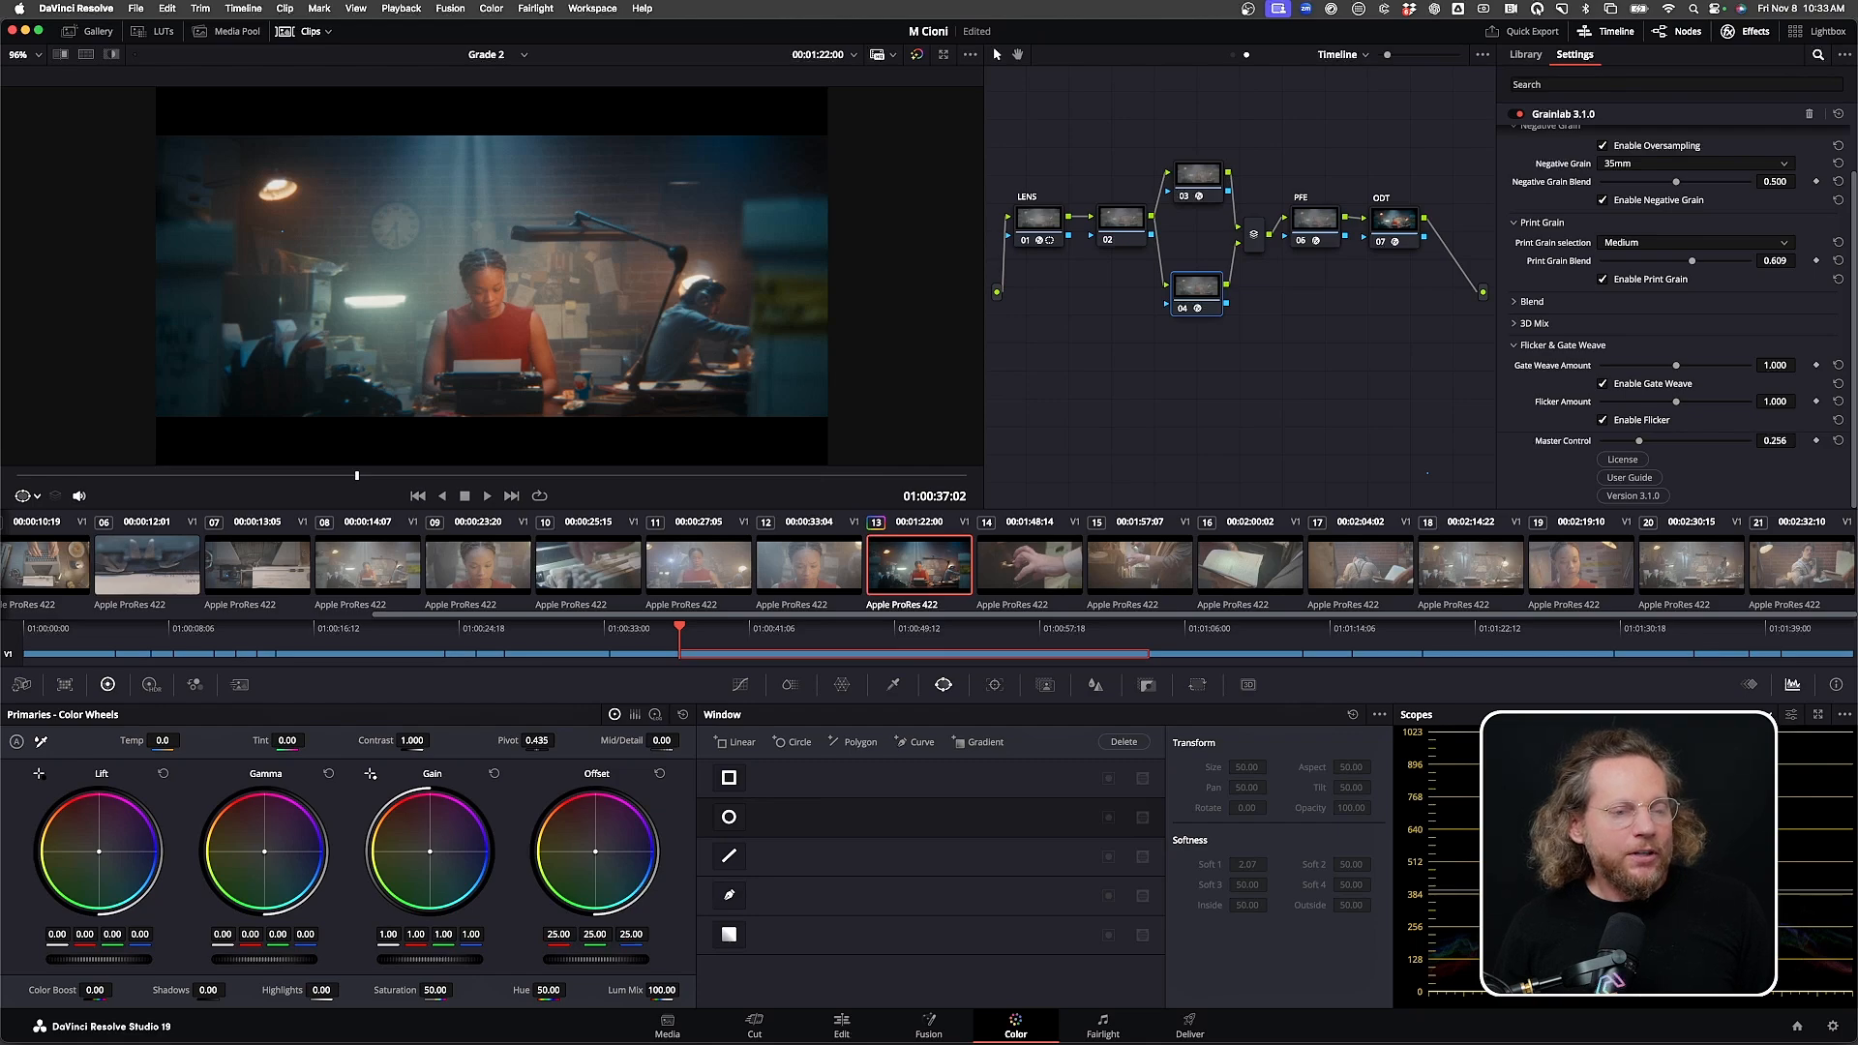
Open the scopes in a floating window as a single vectorscope, placed clear of the node graph
left_click(1760, 714)
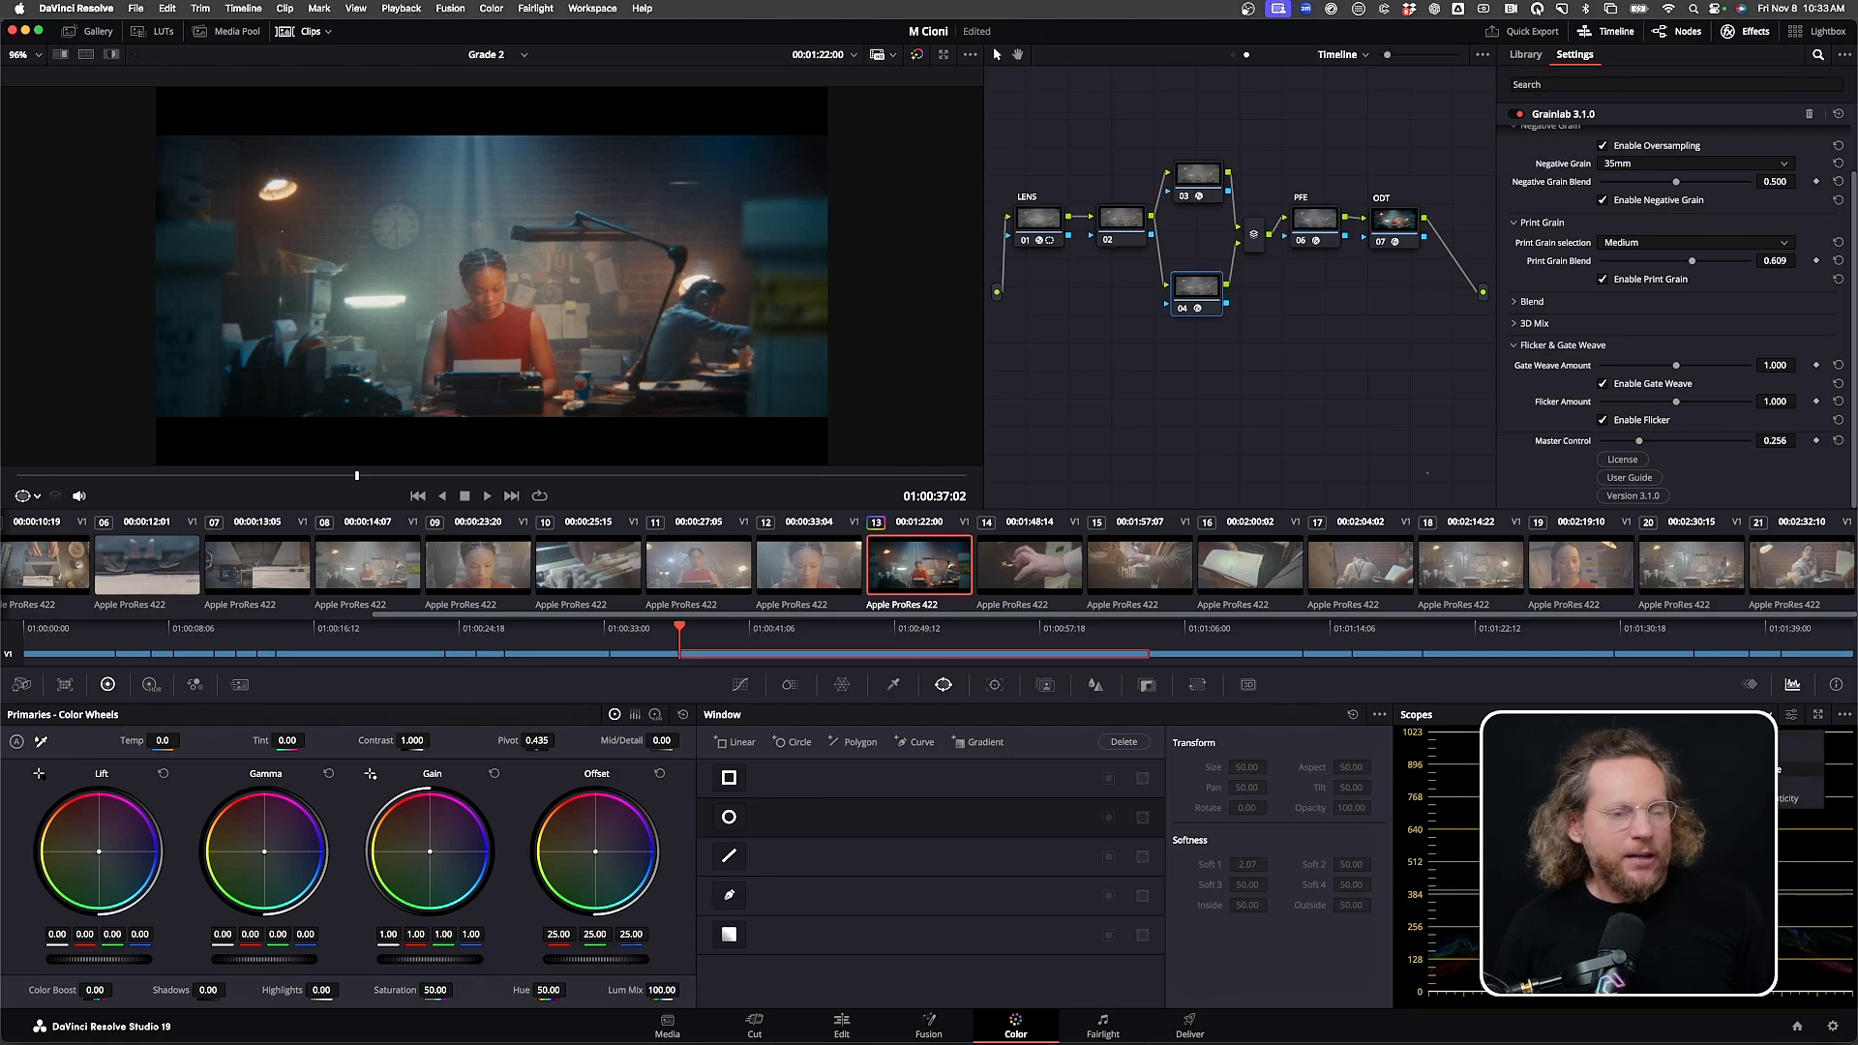
left_click(1791, 769)
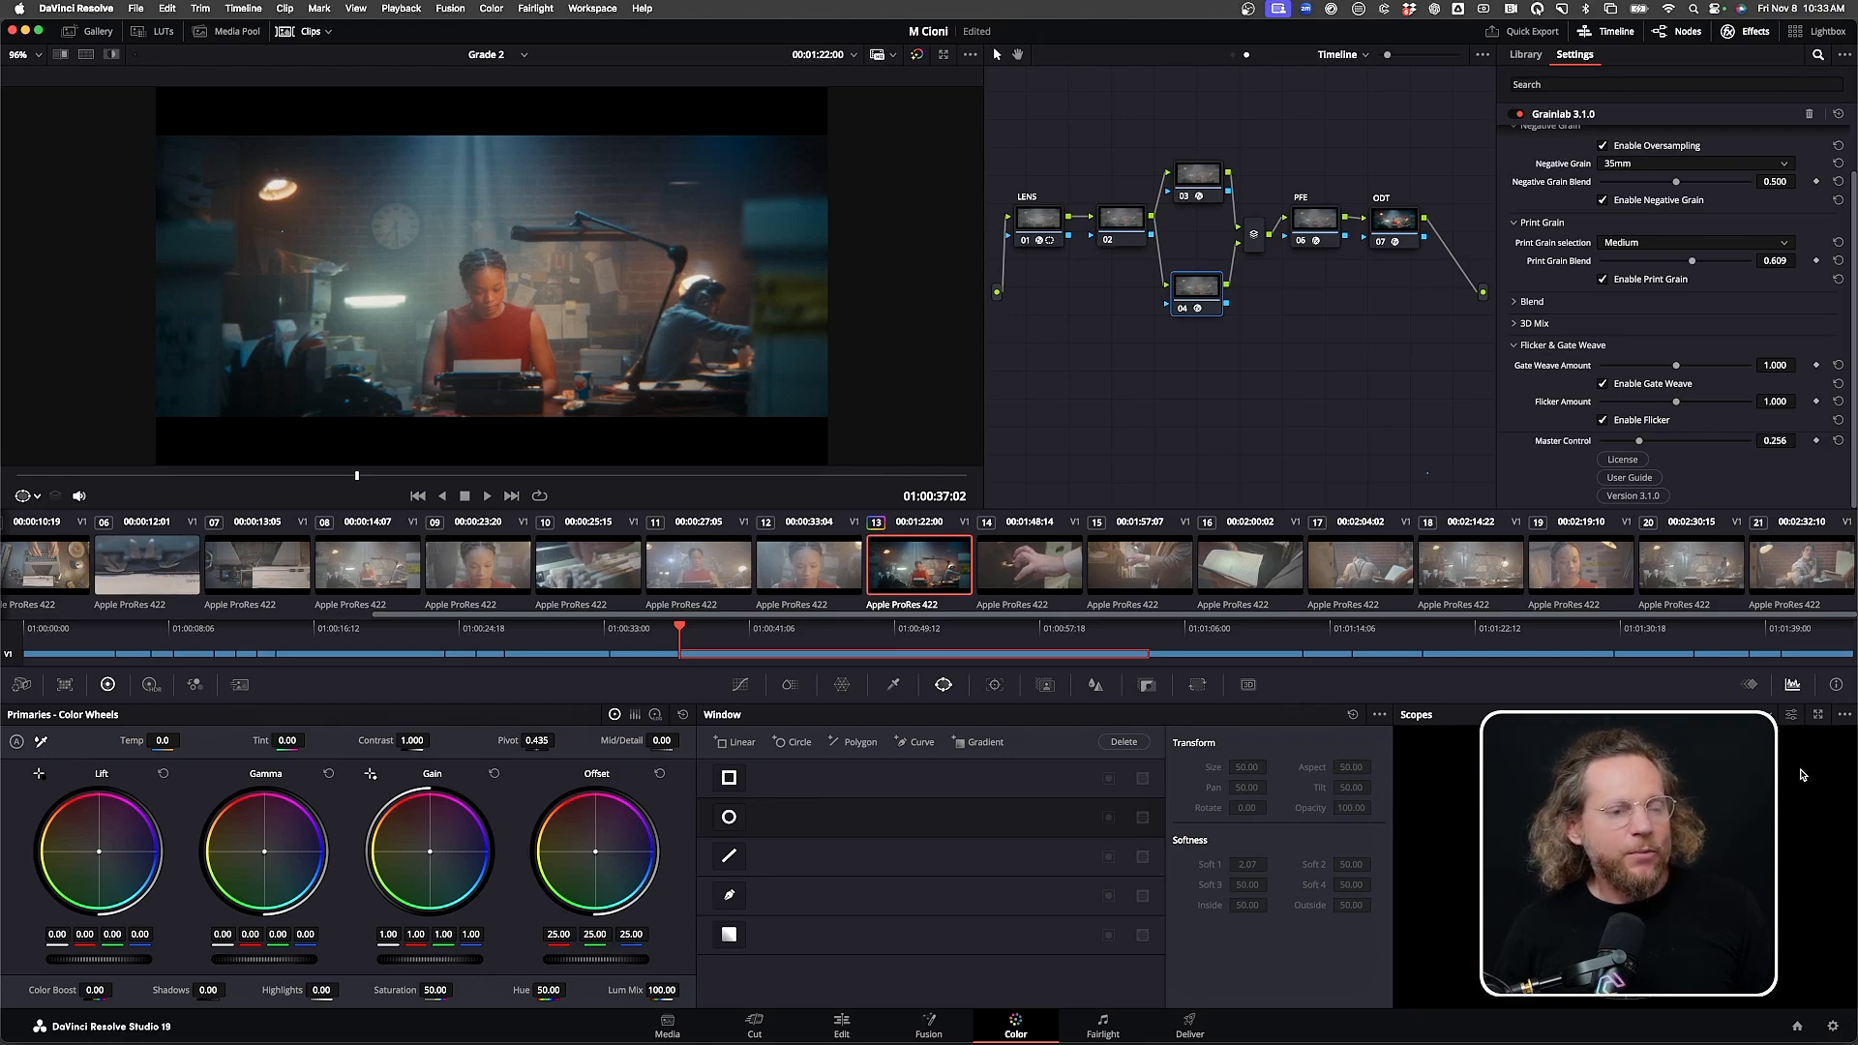
left_click(1819, 715)
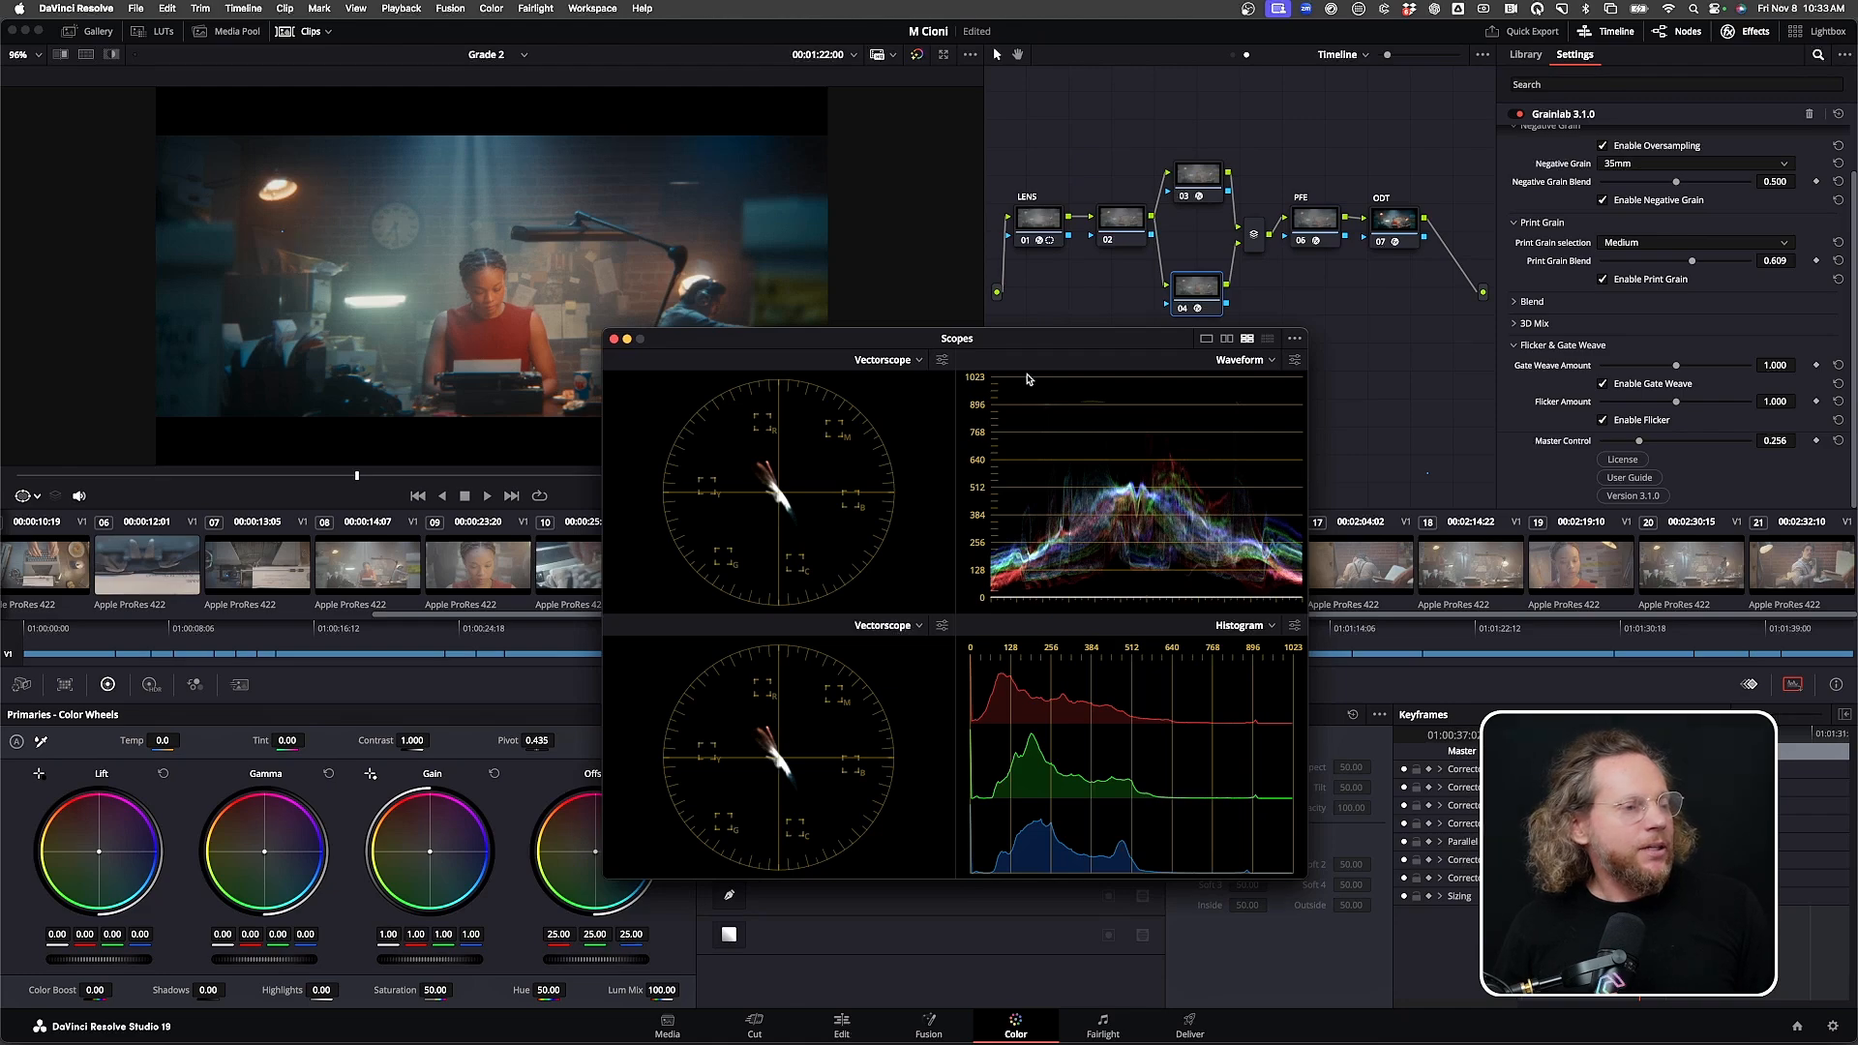
left_click(1207, 339)
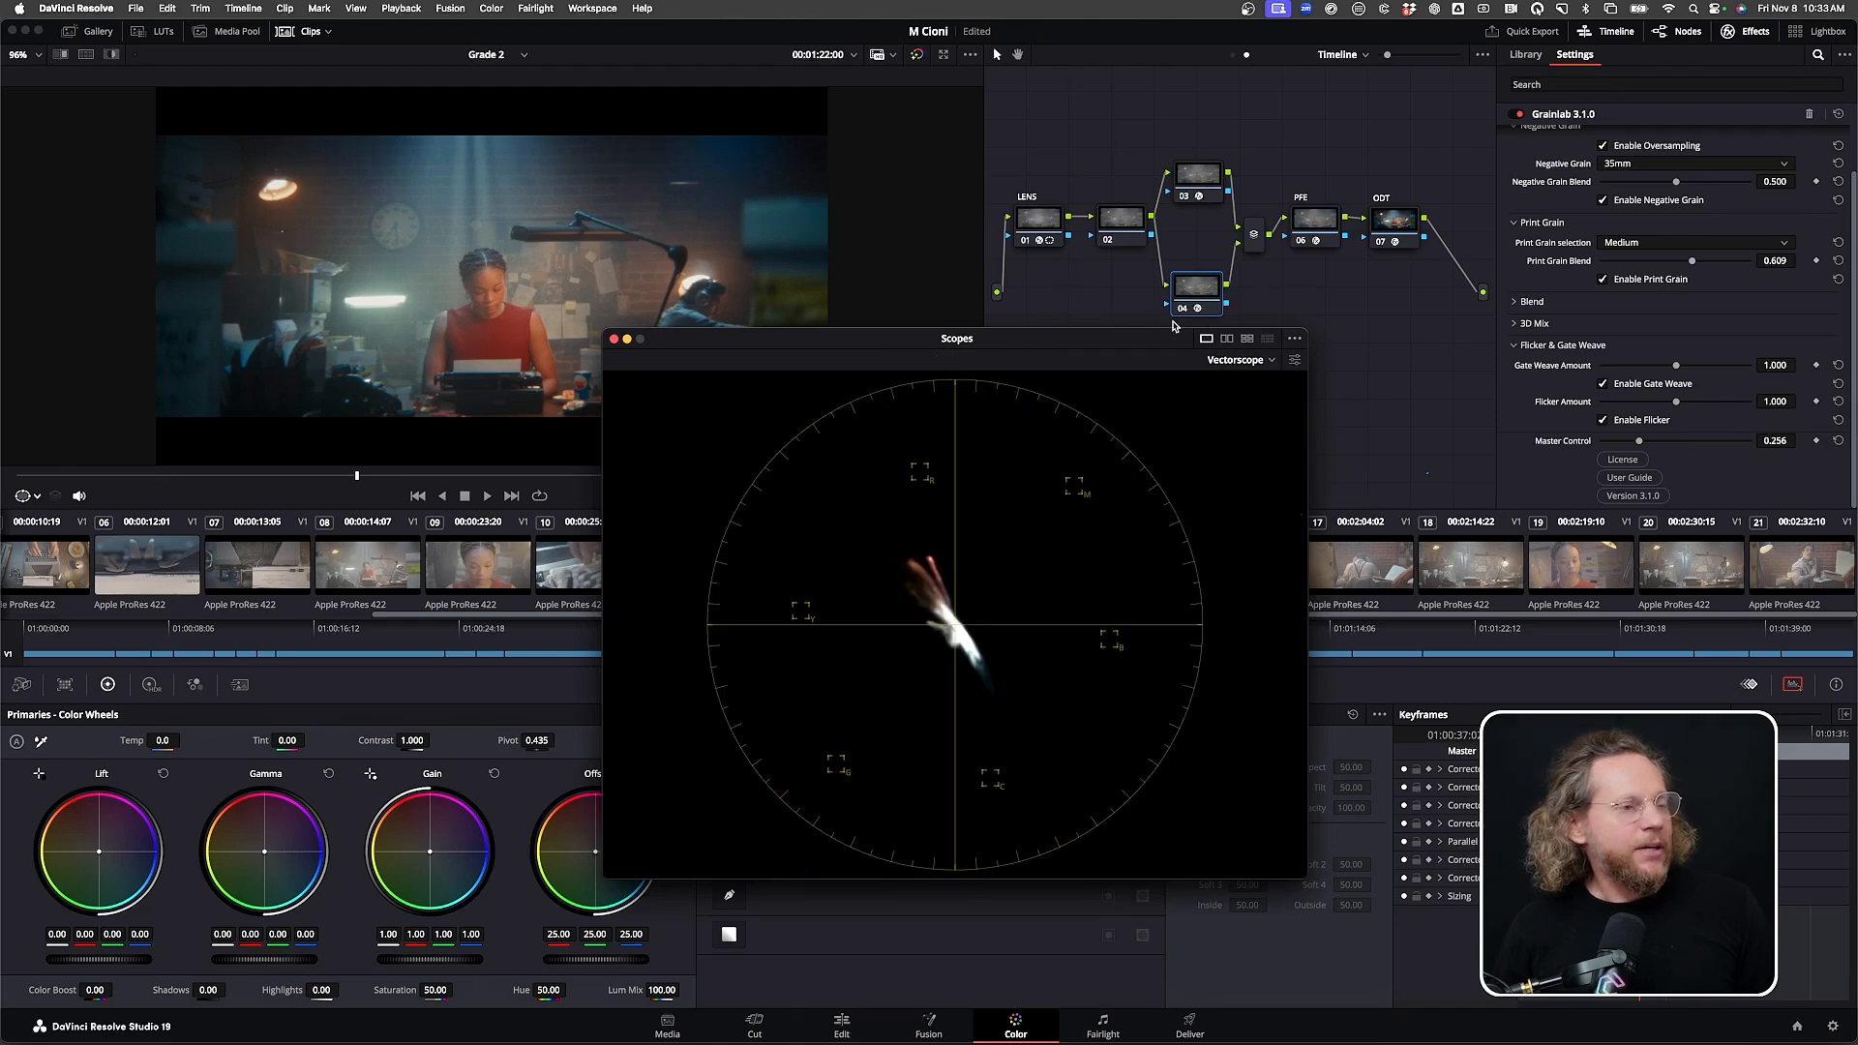
left_click_drag(1134, 329, 957, 128)
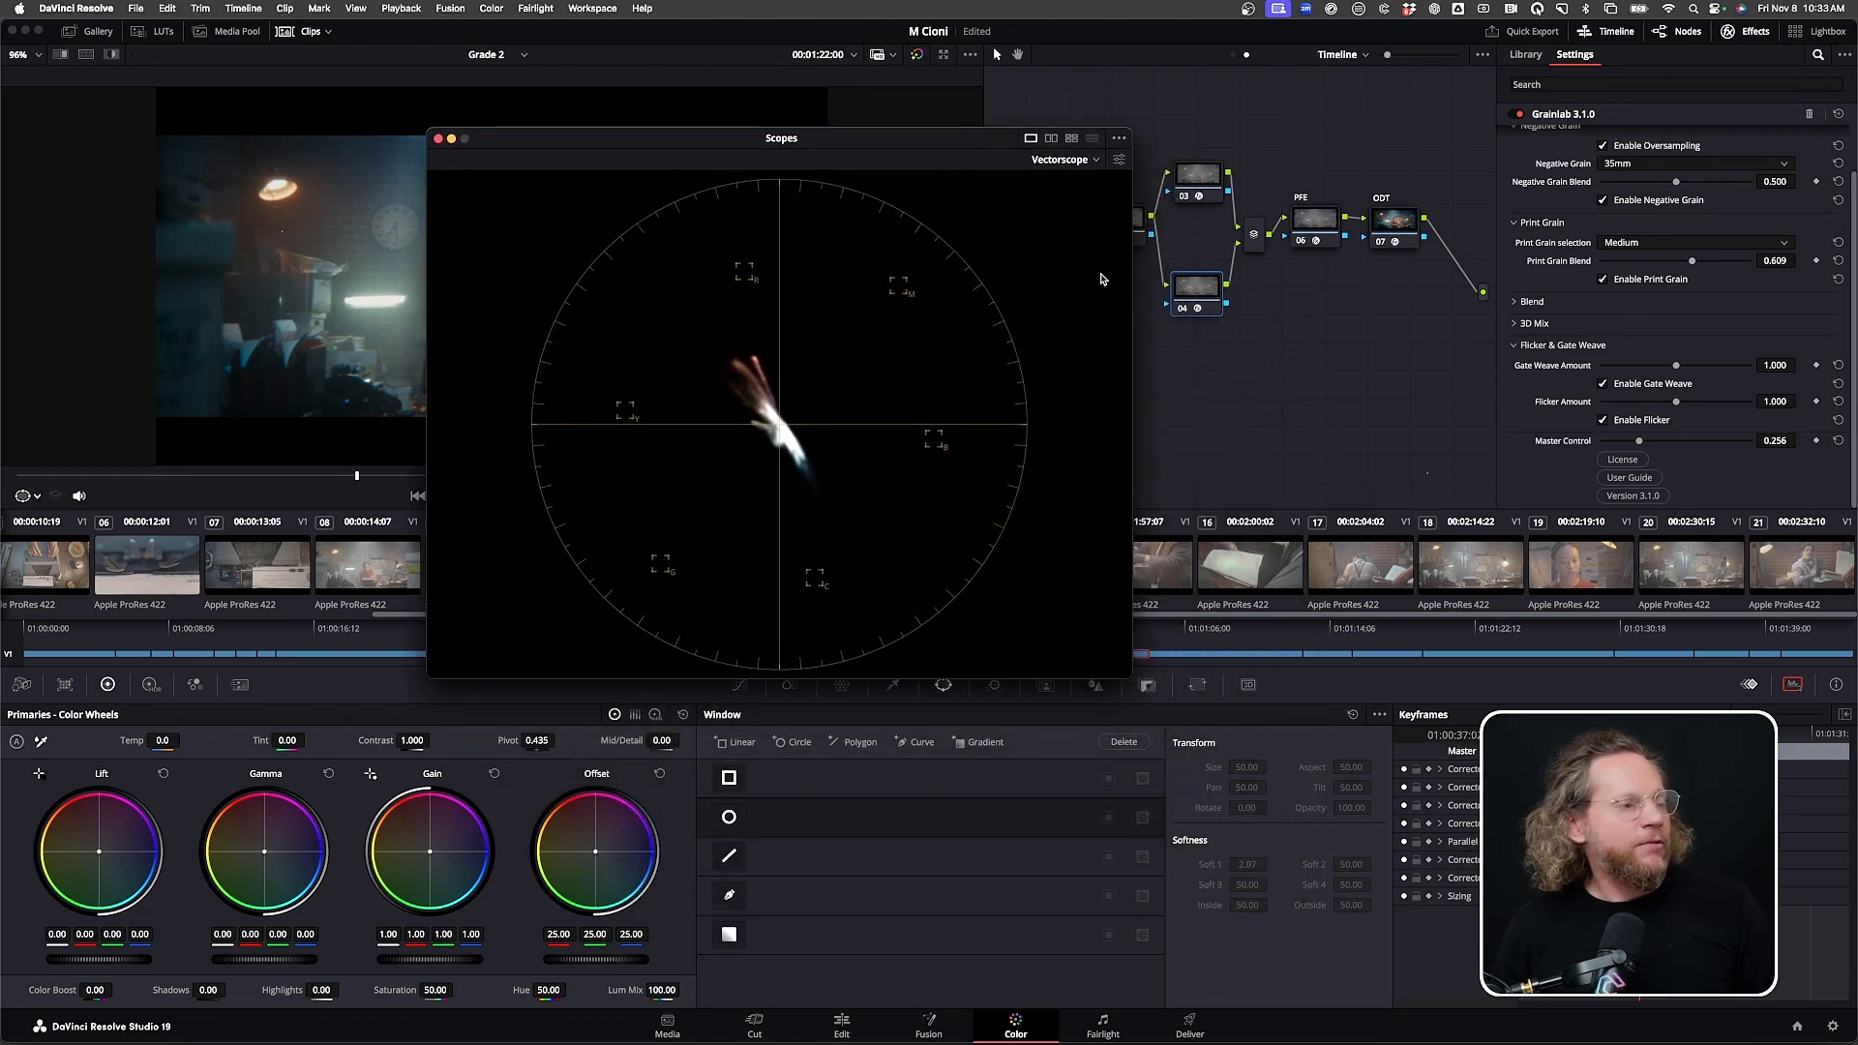
Compare the vectorscope trace with the Grainlab node off and on, and close the floating scopes
left_click(1181, 314)
left_click(1181, 311)
left_click(1181, 312)
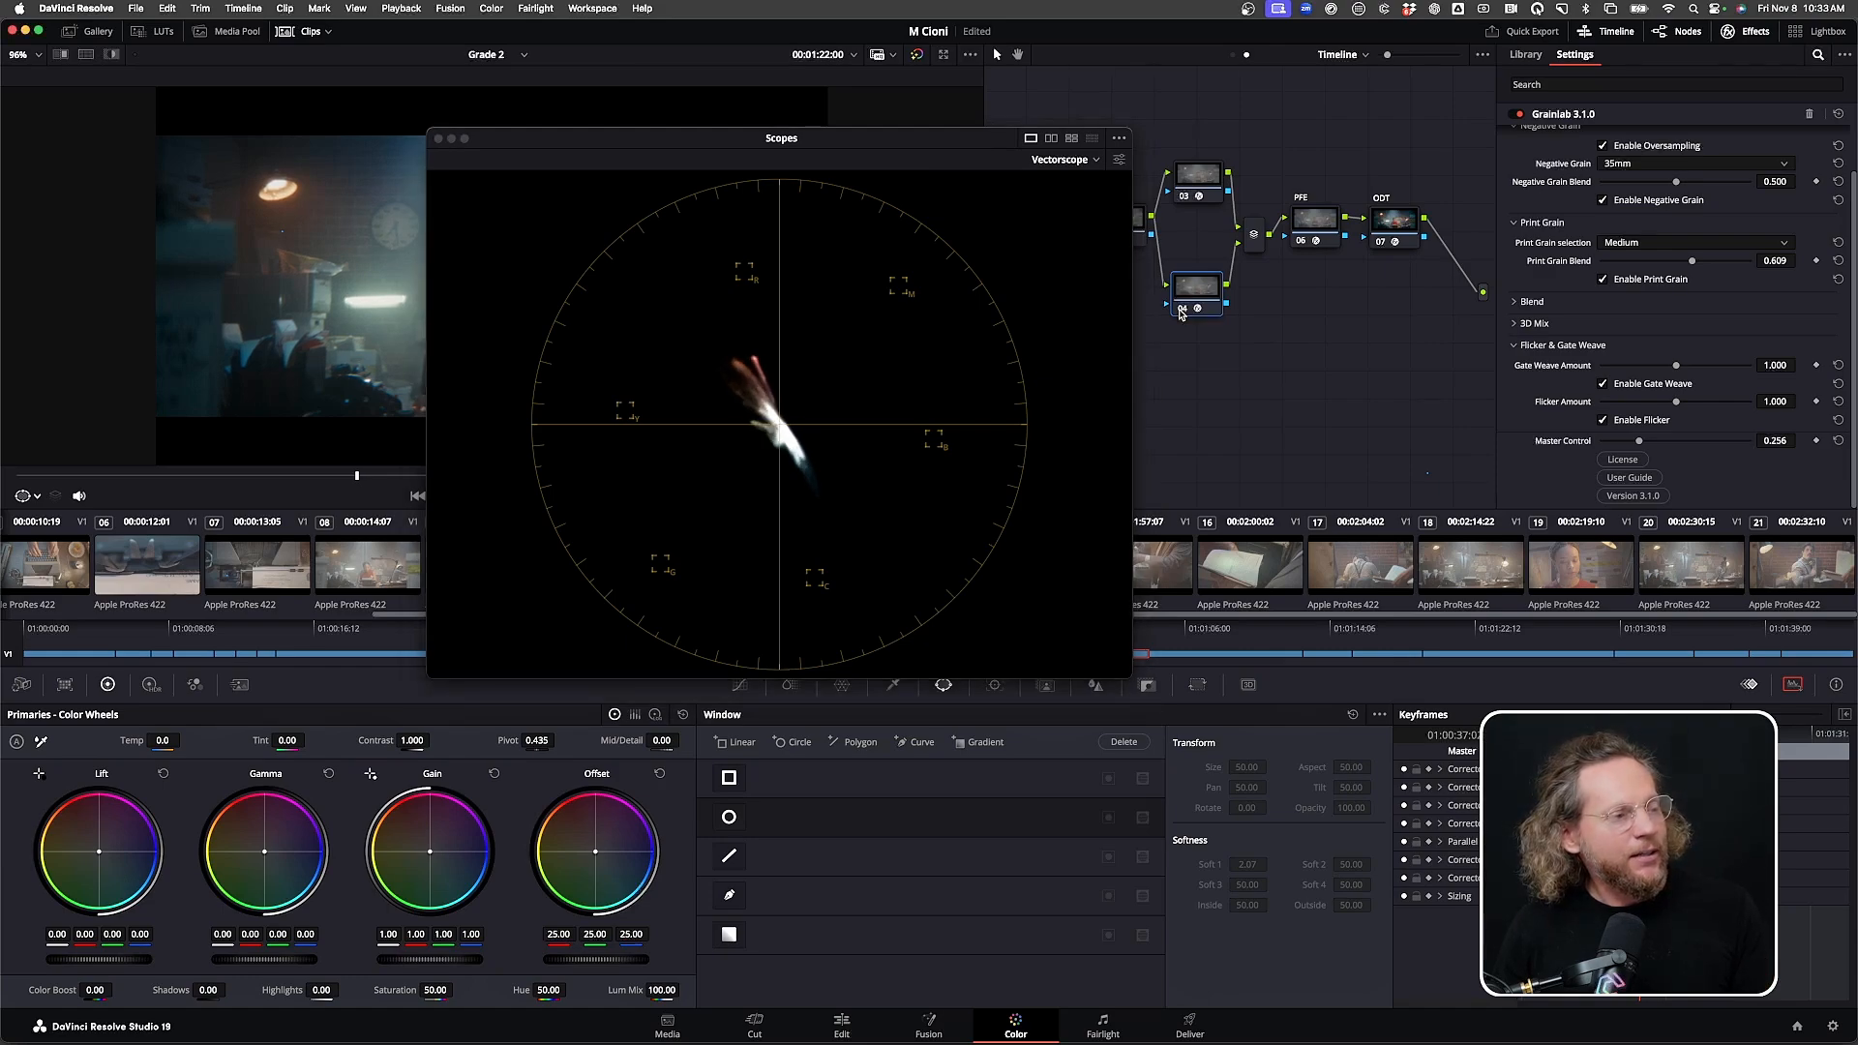
left_click(1180, 314)
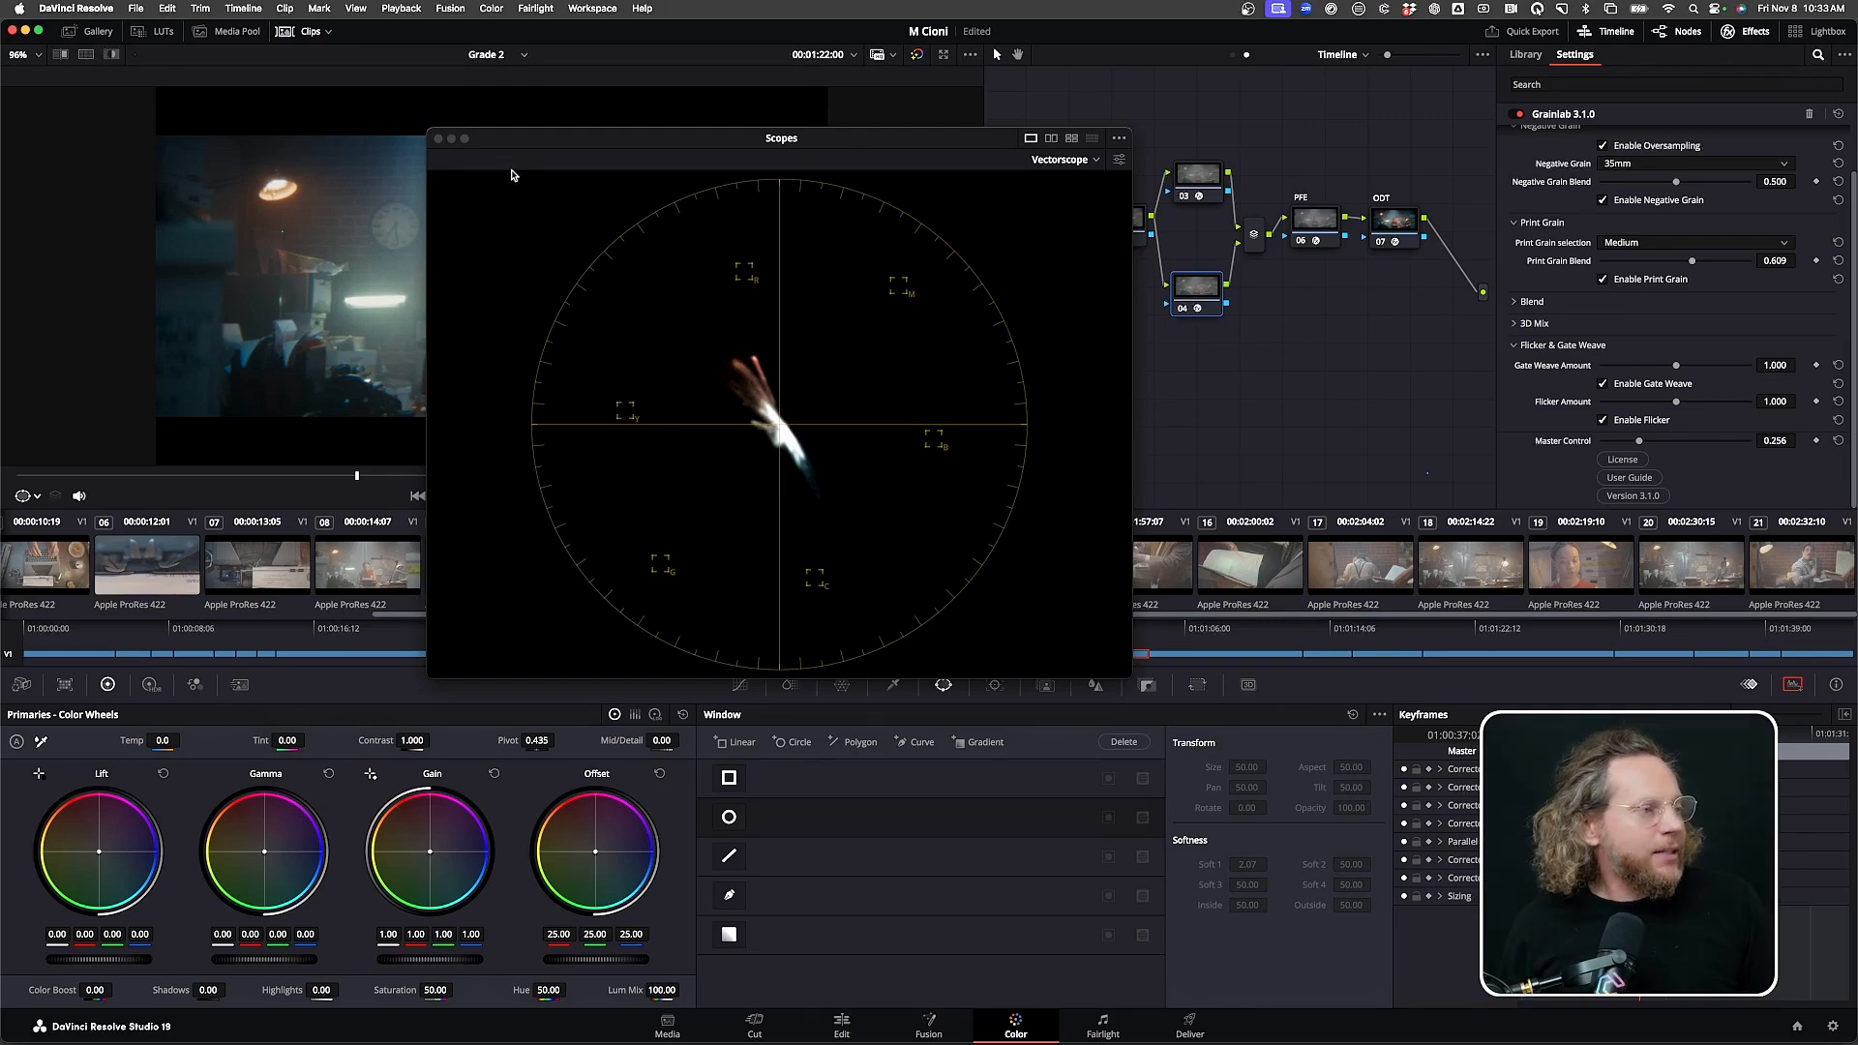
left_click(437, 138)
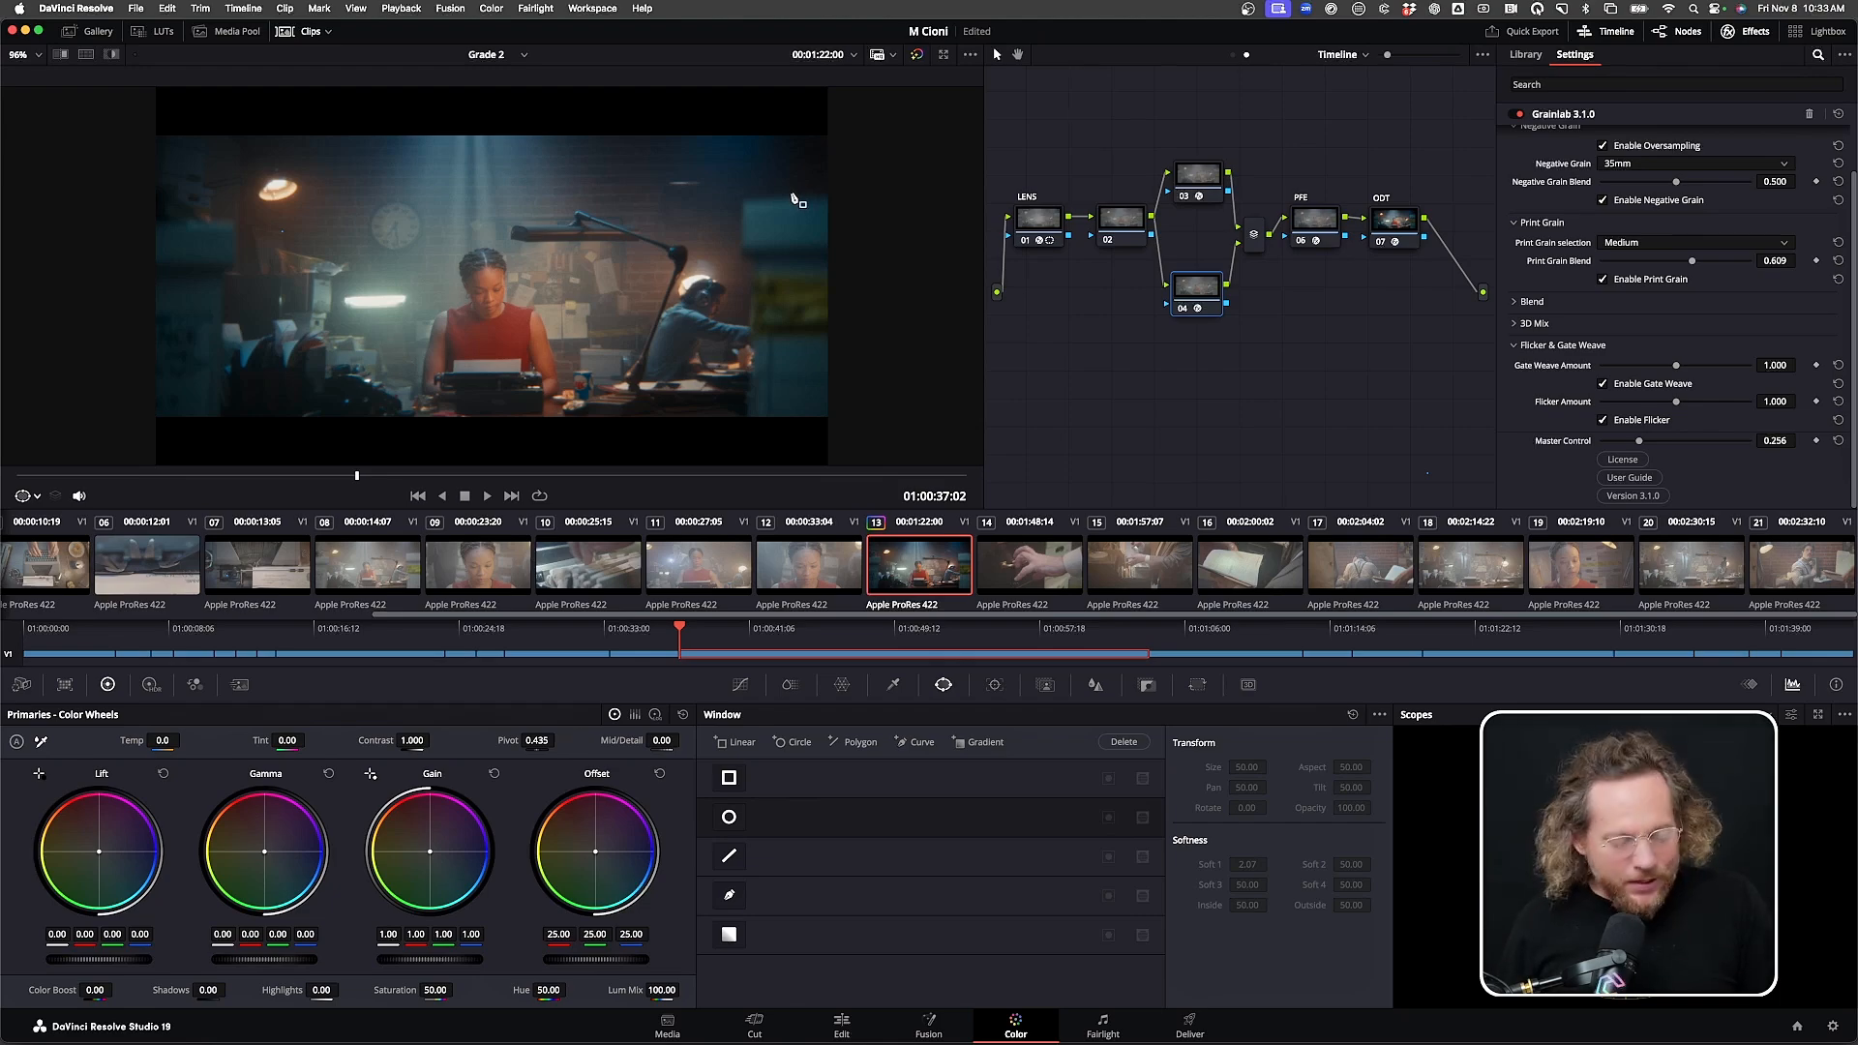
Compare the image with Grainlab disabled and enabled in the enlarged viewer, leaving the effect on
key("alt+f")
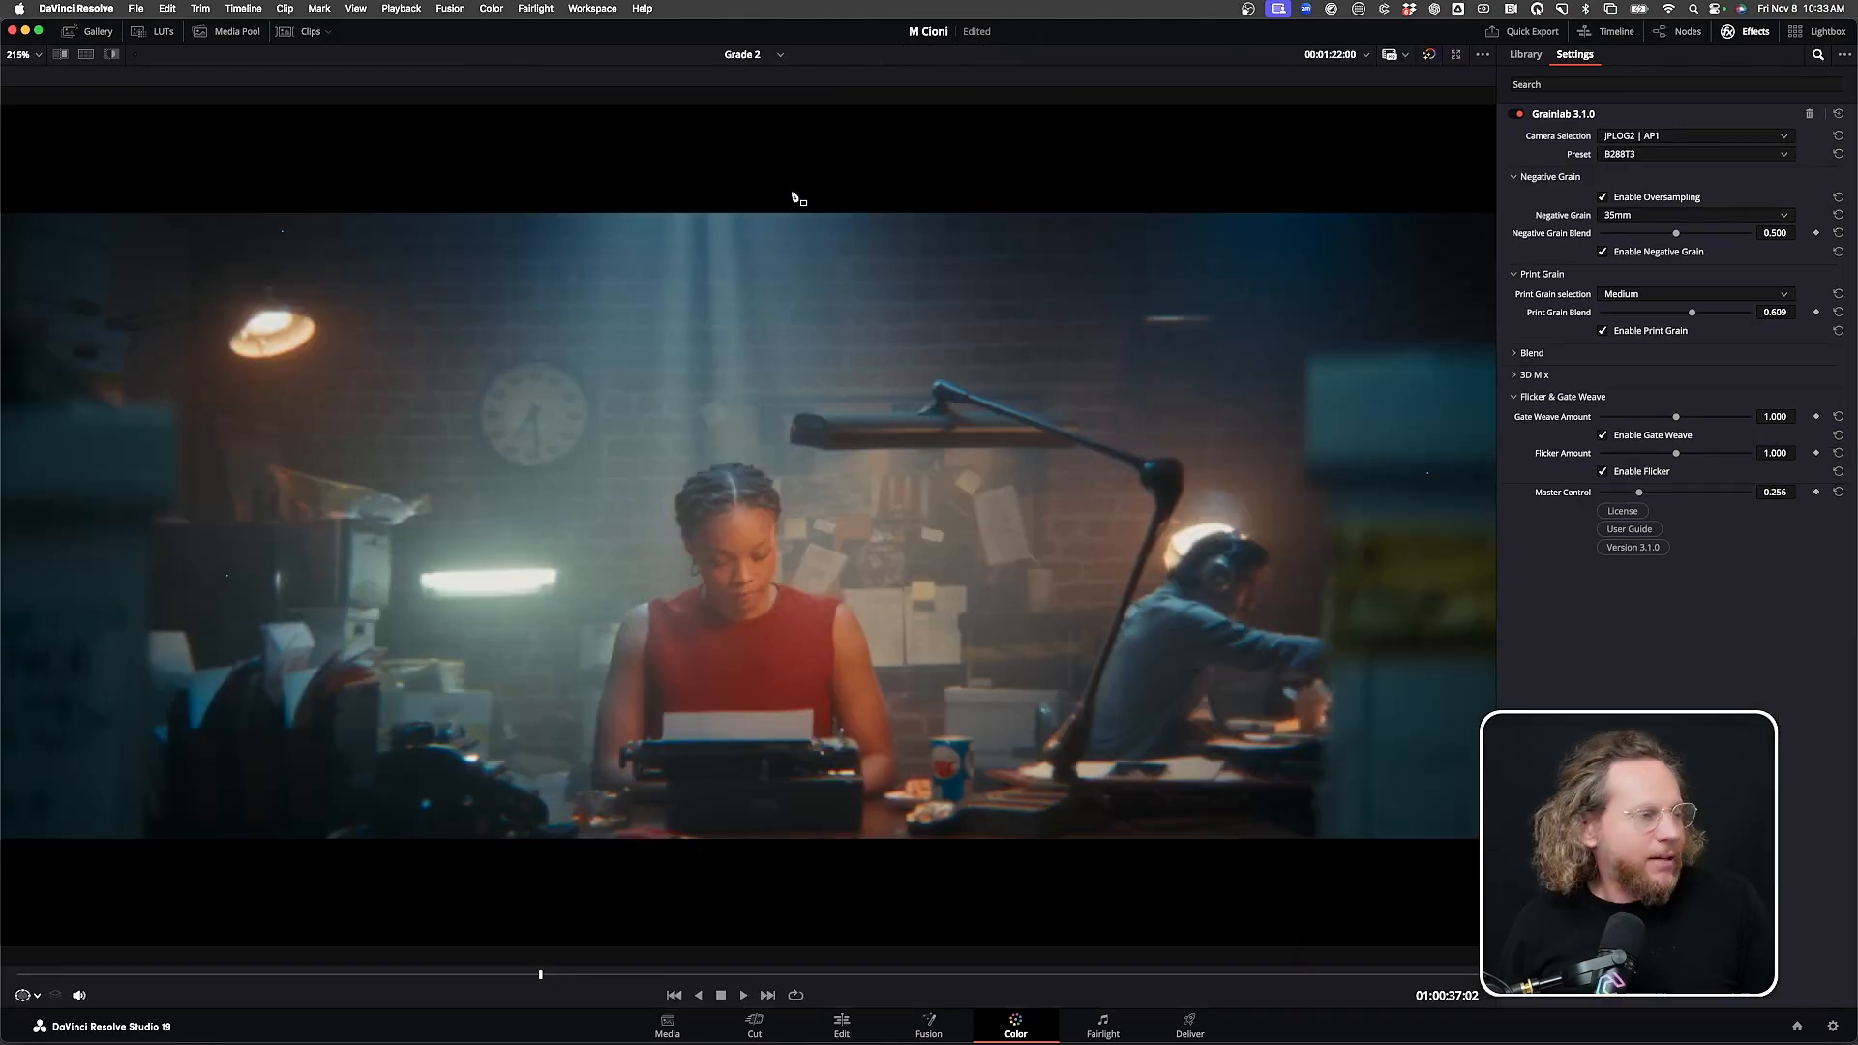
left_click(1517, 114)
left_click(1516, 114)
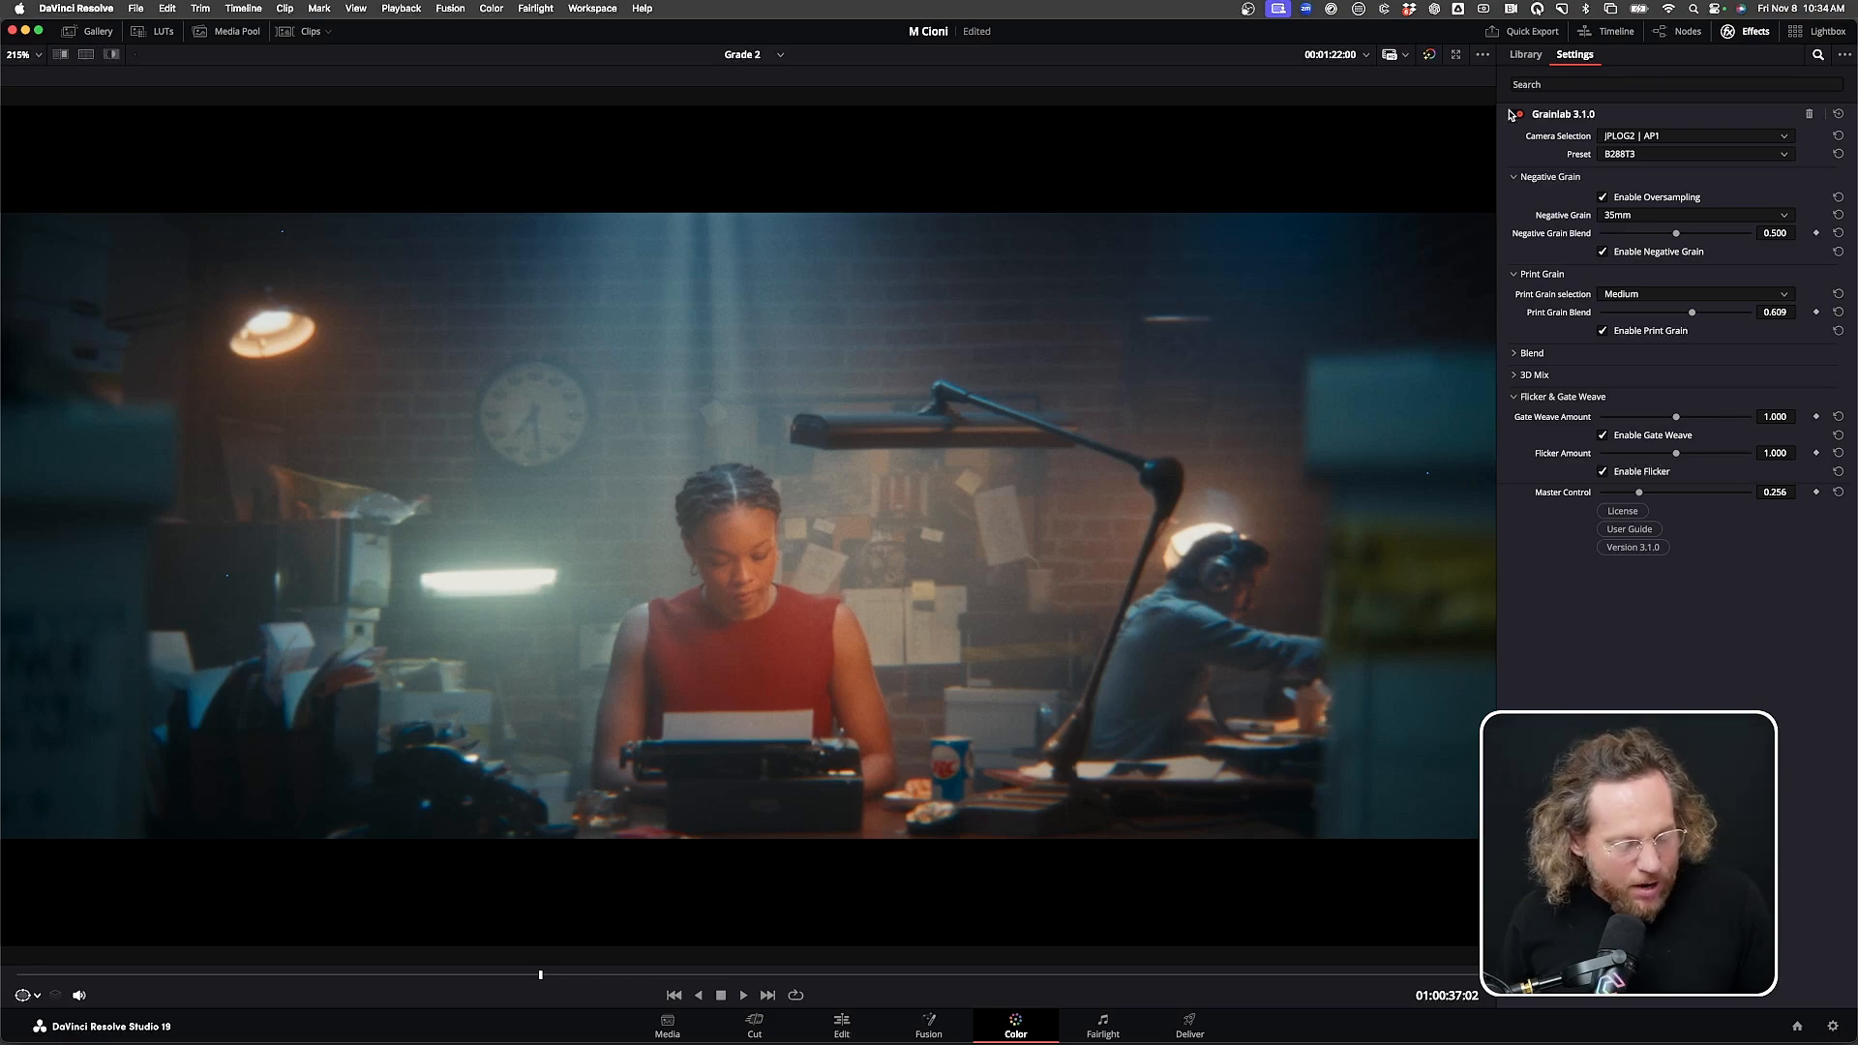
key("alt+f")
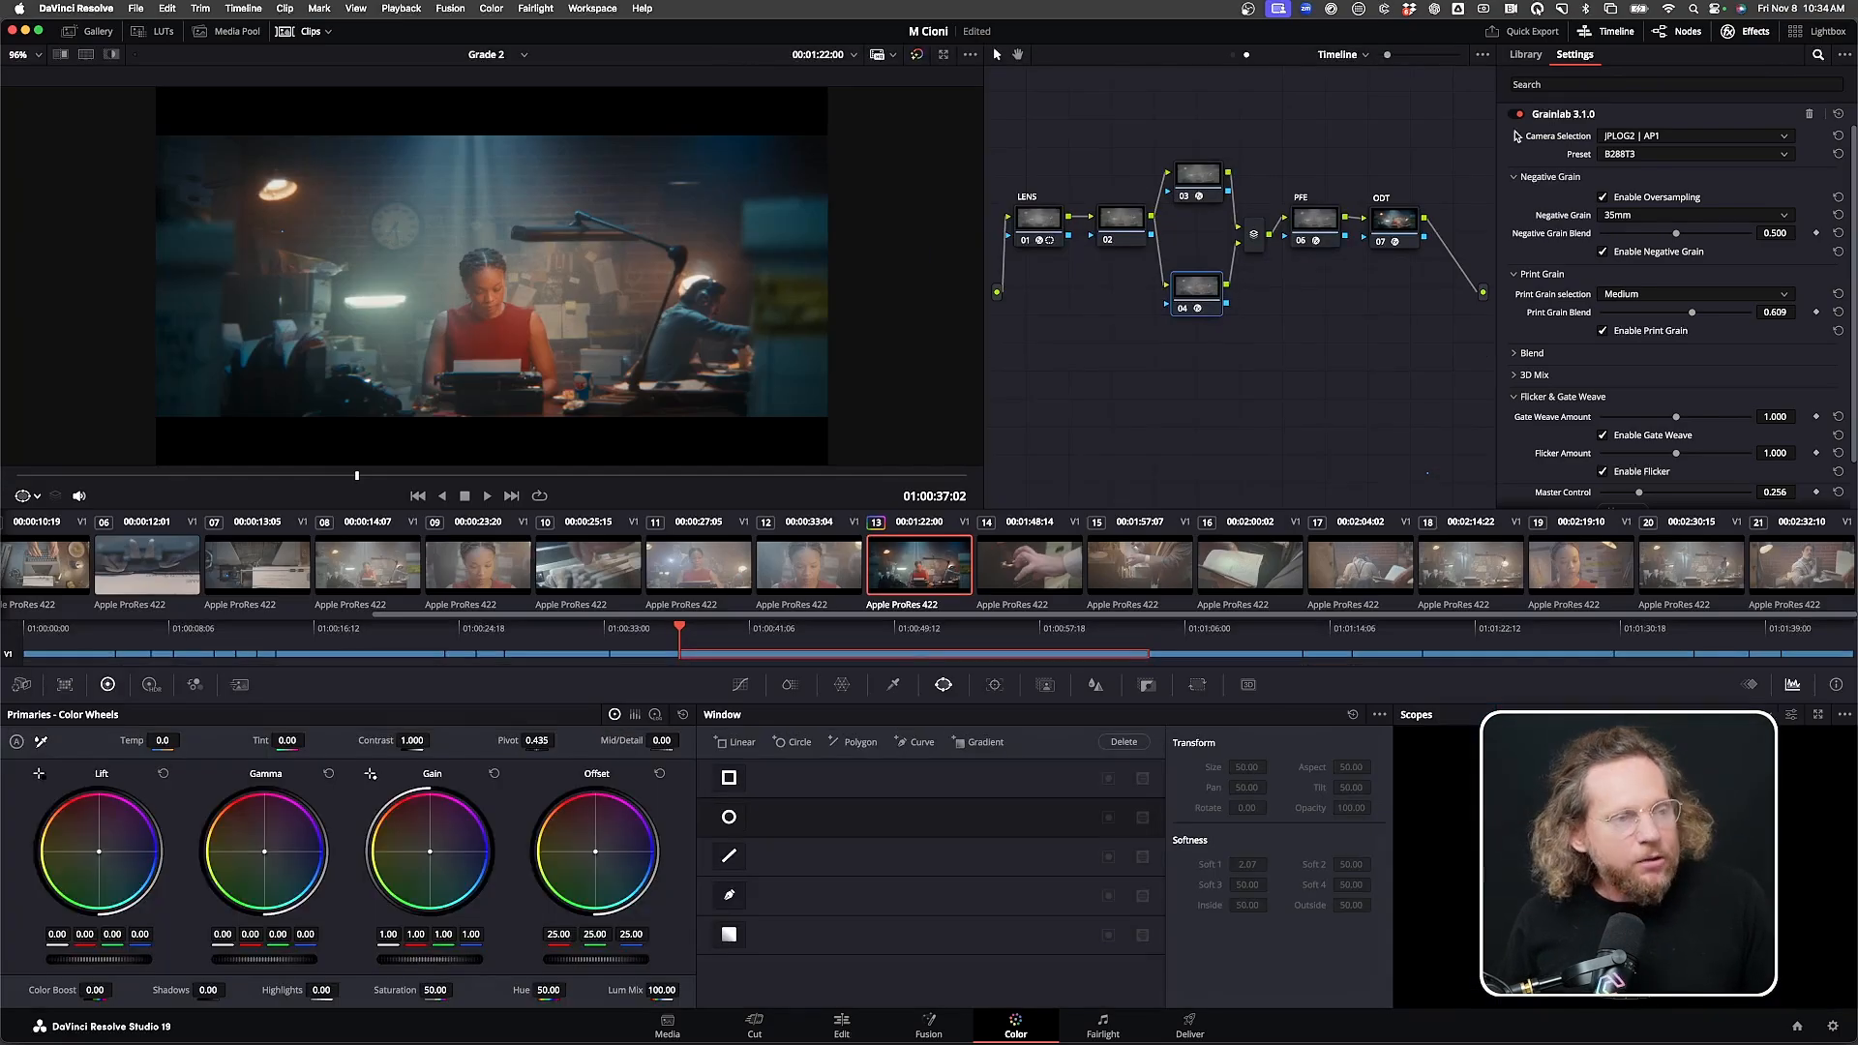
Compare the enlarged image with and without the LENS node, node 02 and the two parallel nodes
left_click_drag(1029, 156, 1227, 334)
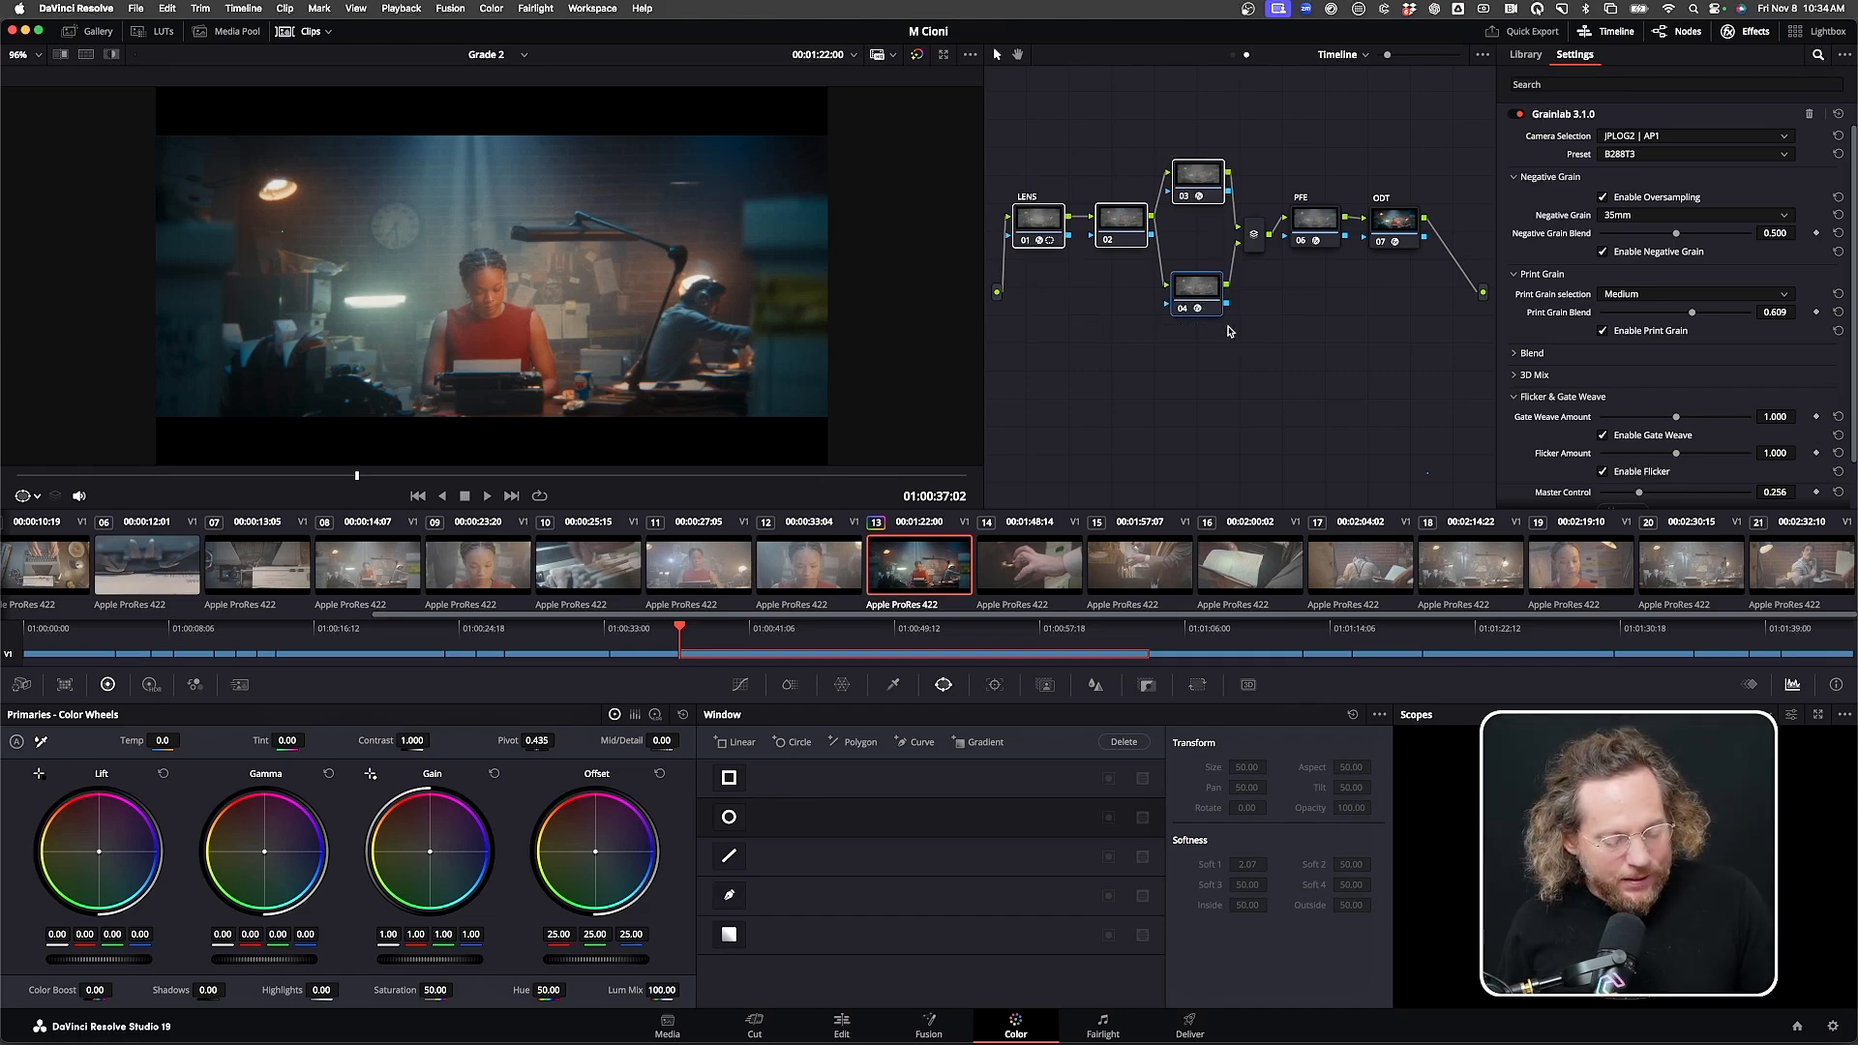
key("super+d")
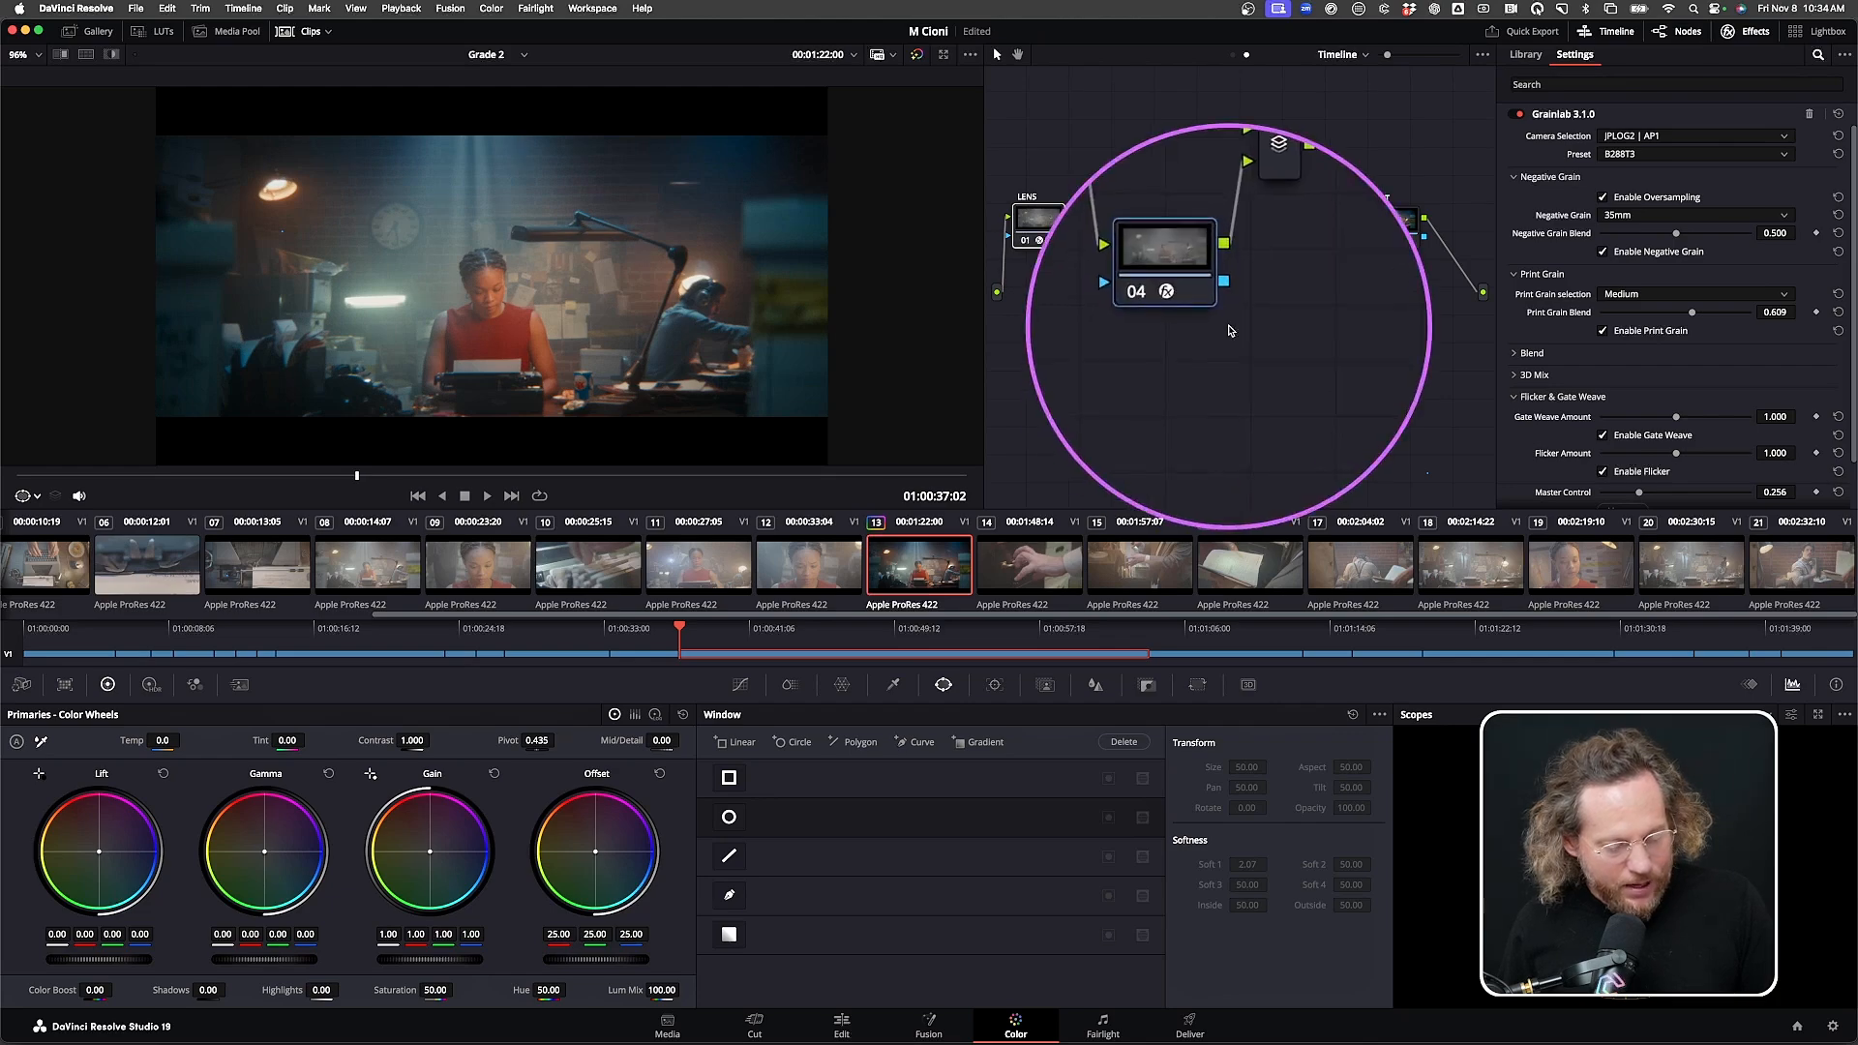
key("alt+f")
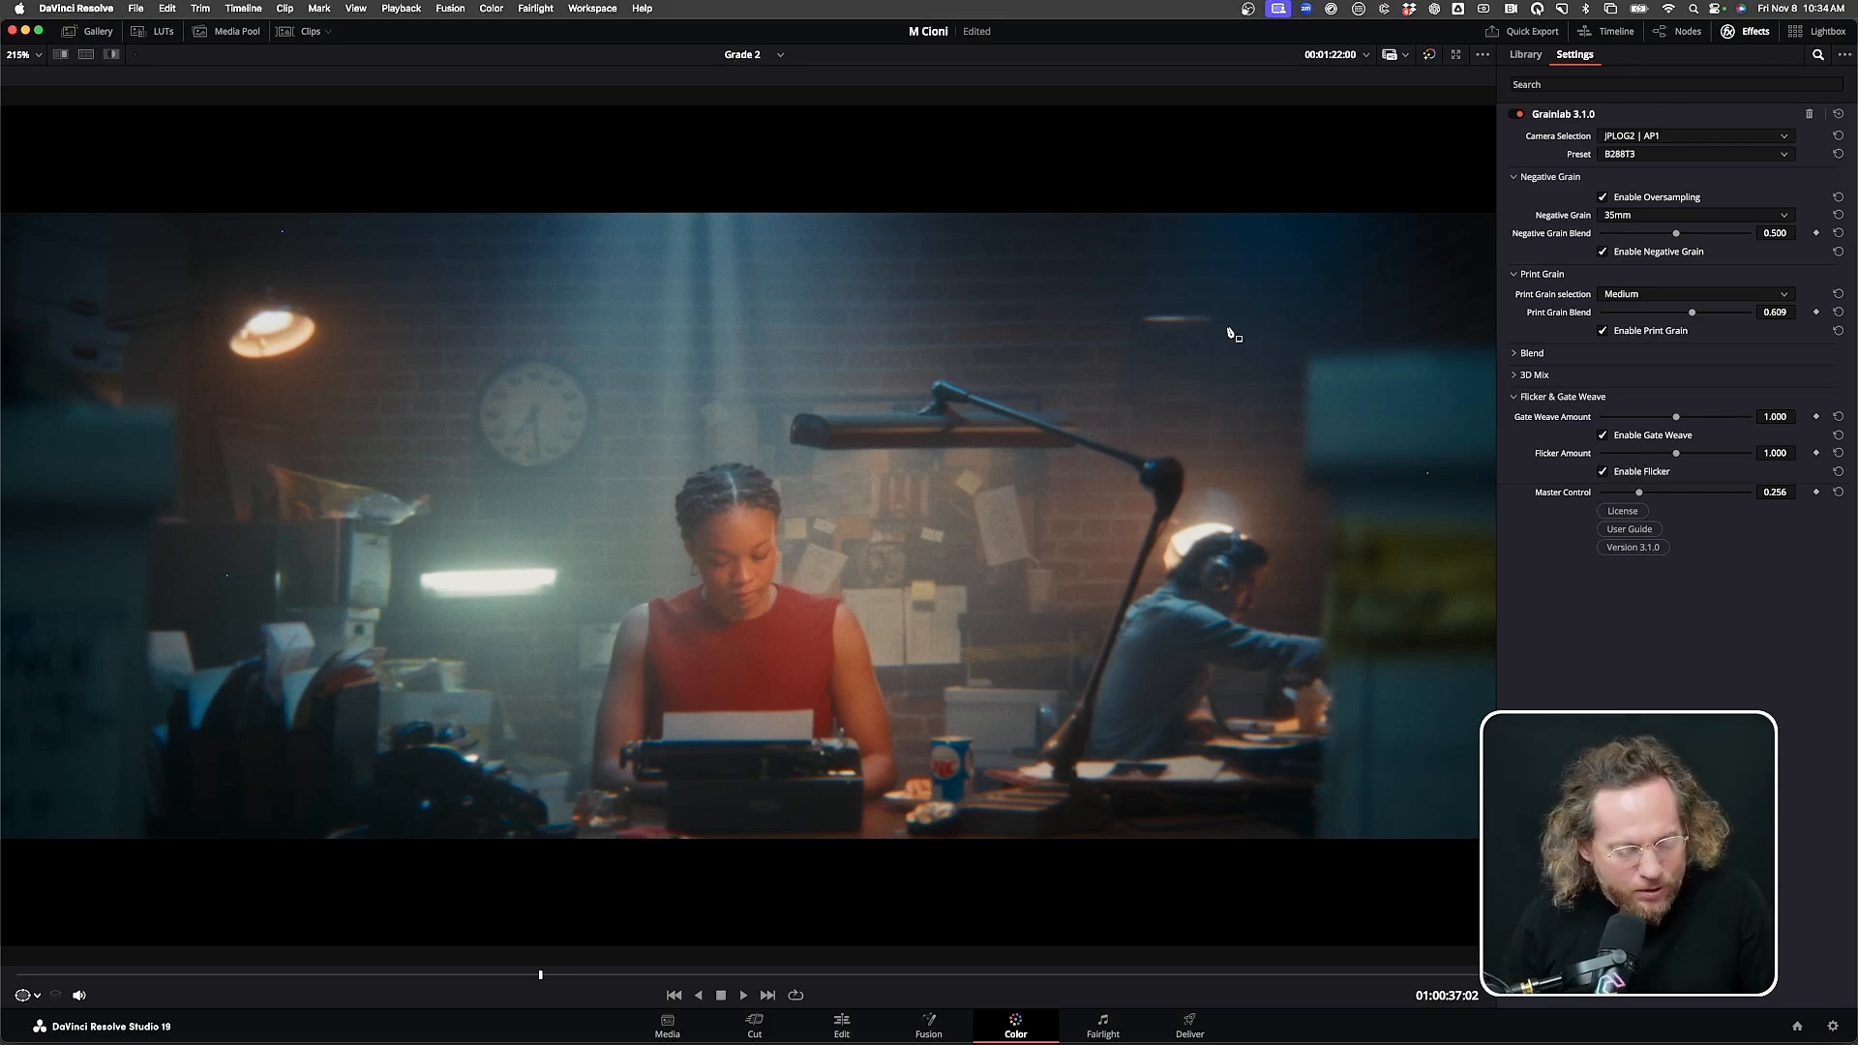
key("alt+f")
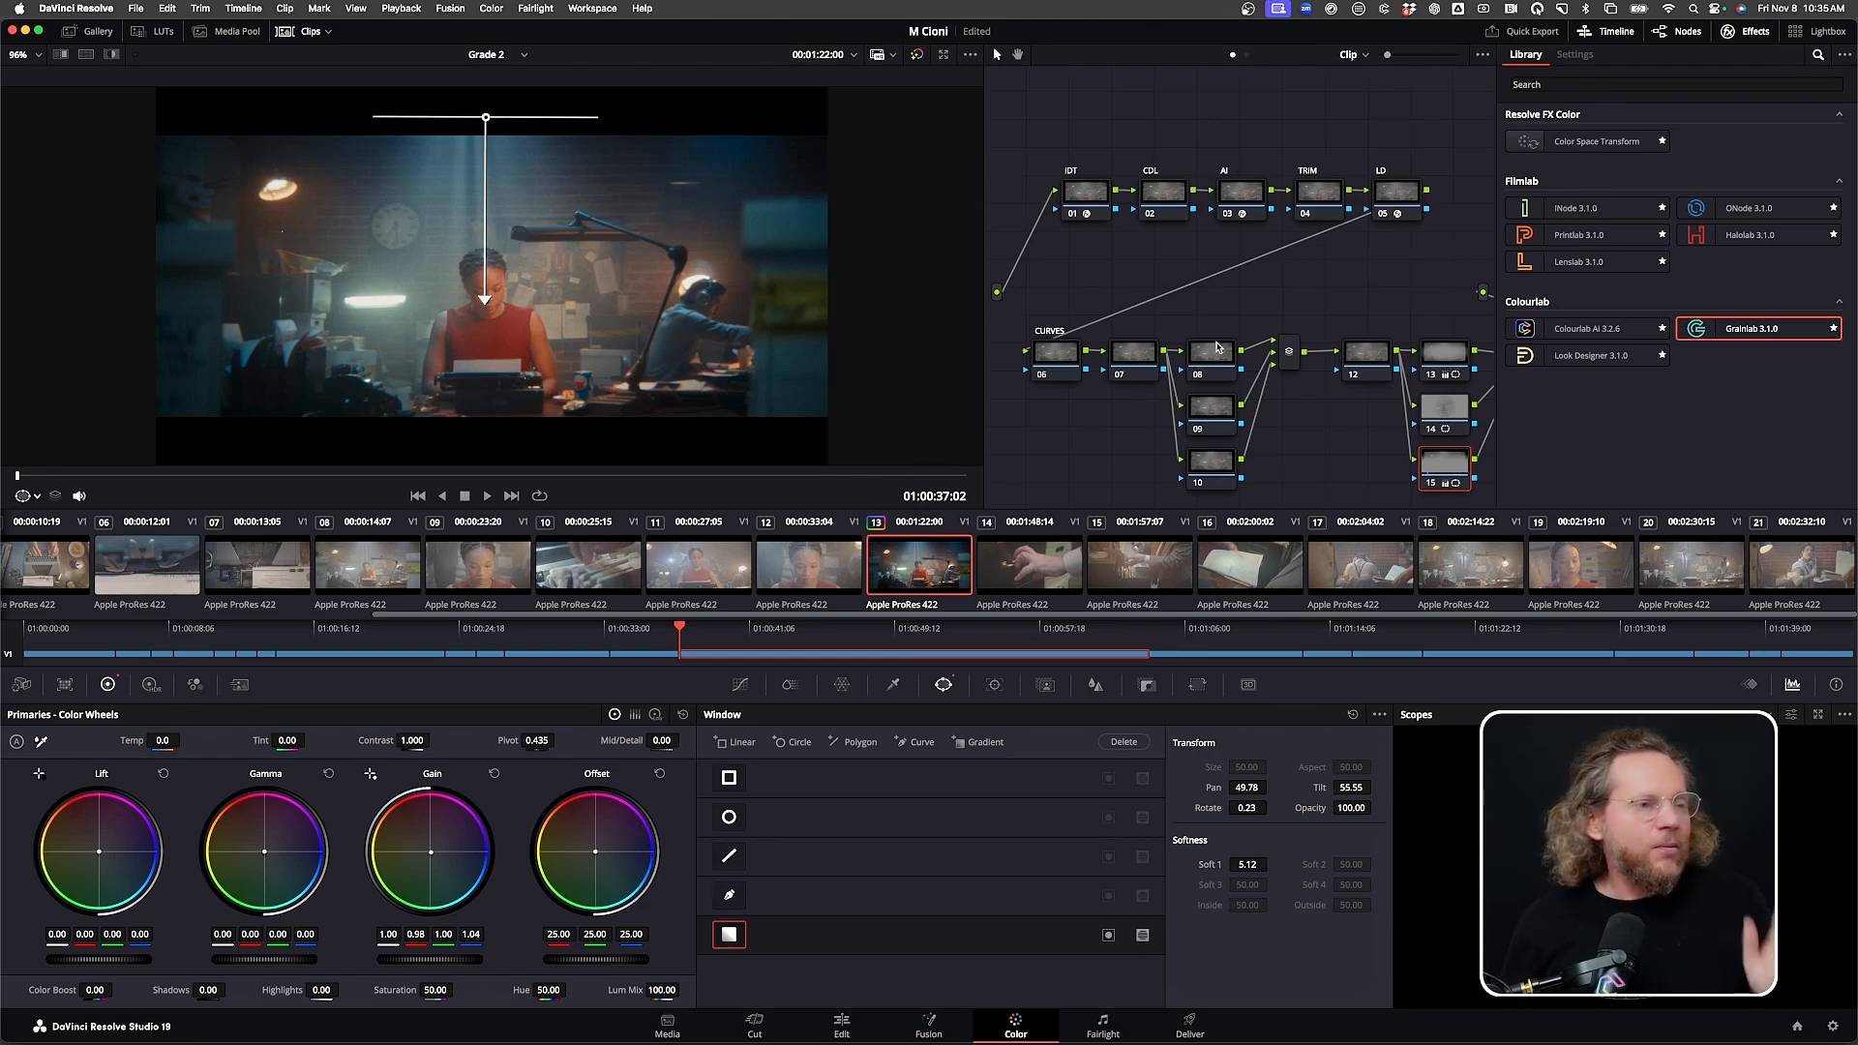
Compare the graded typewriter shot with the offline reference side by side on the Edit page, and return to the Color page
left_click(1161, 201)
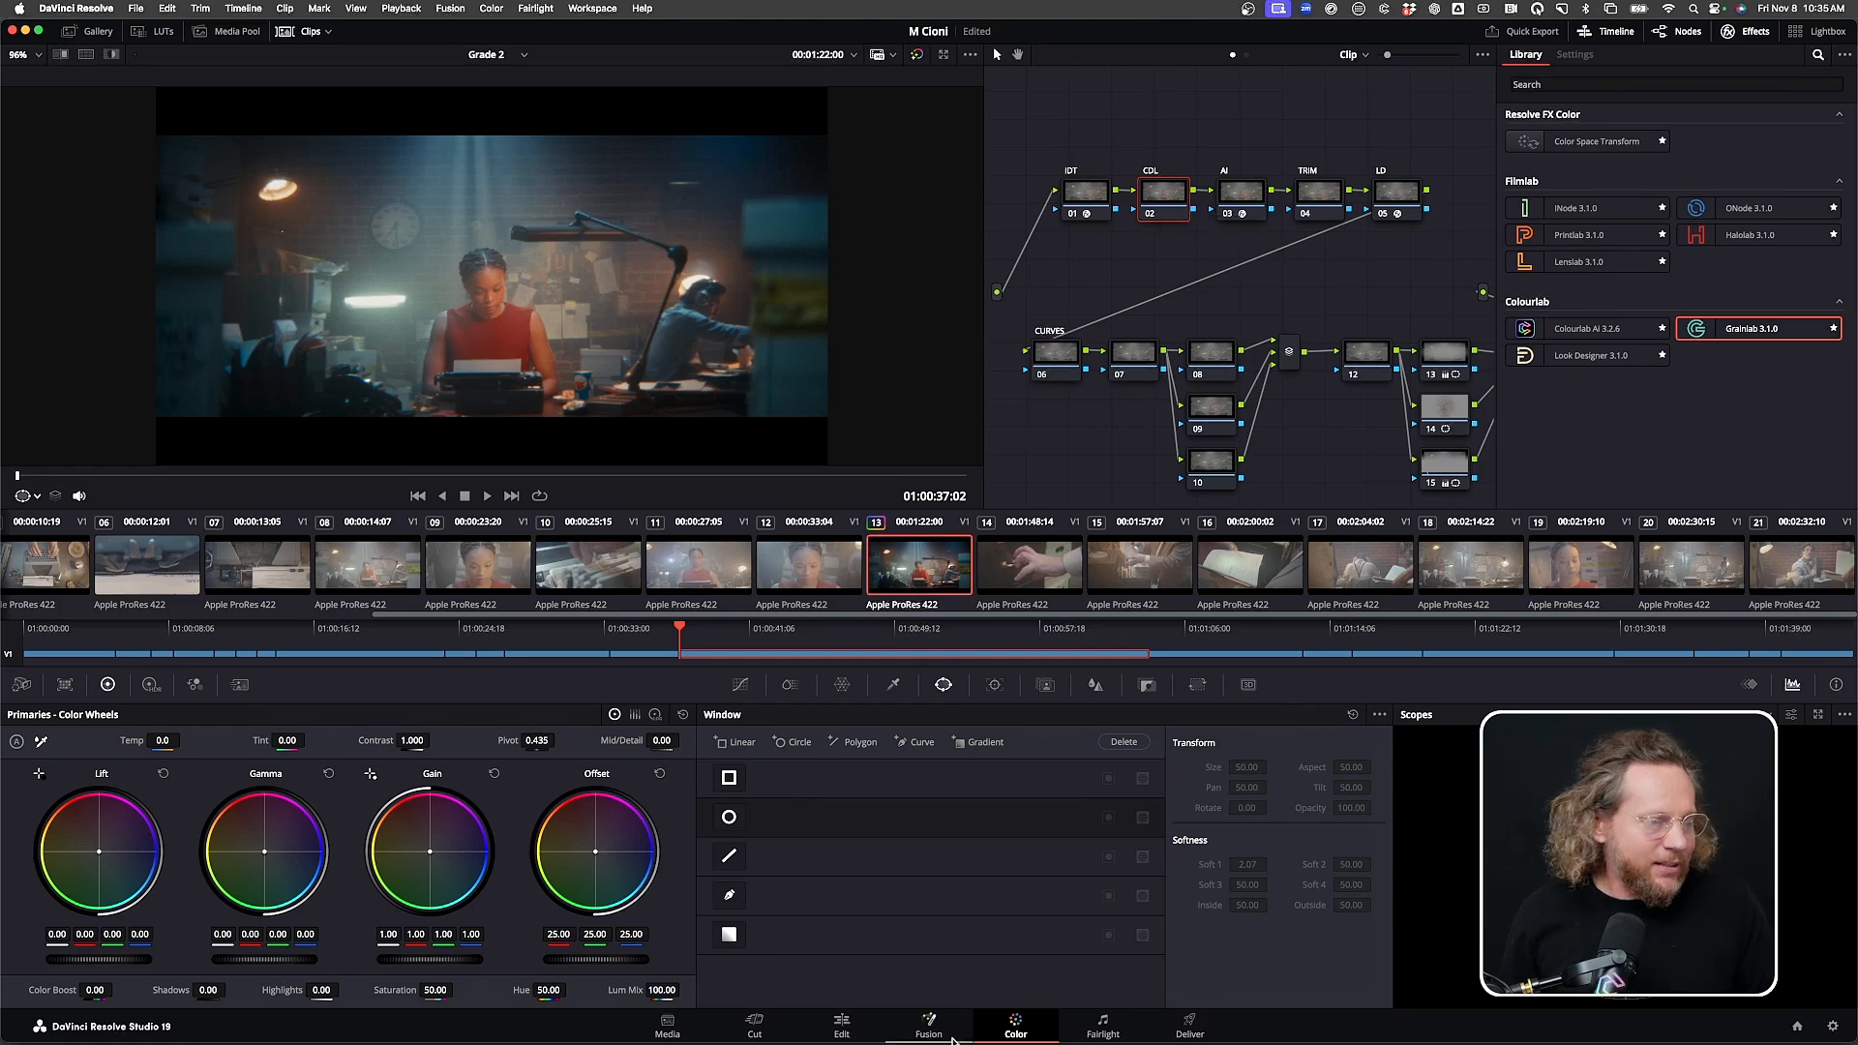
left_click(841, 1026)
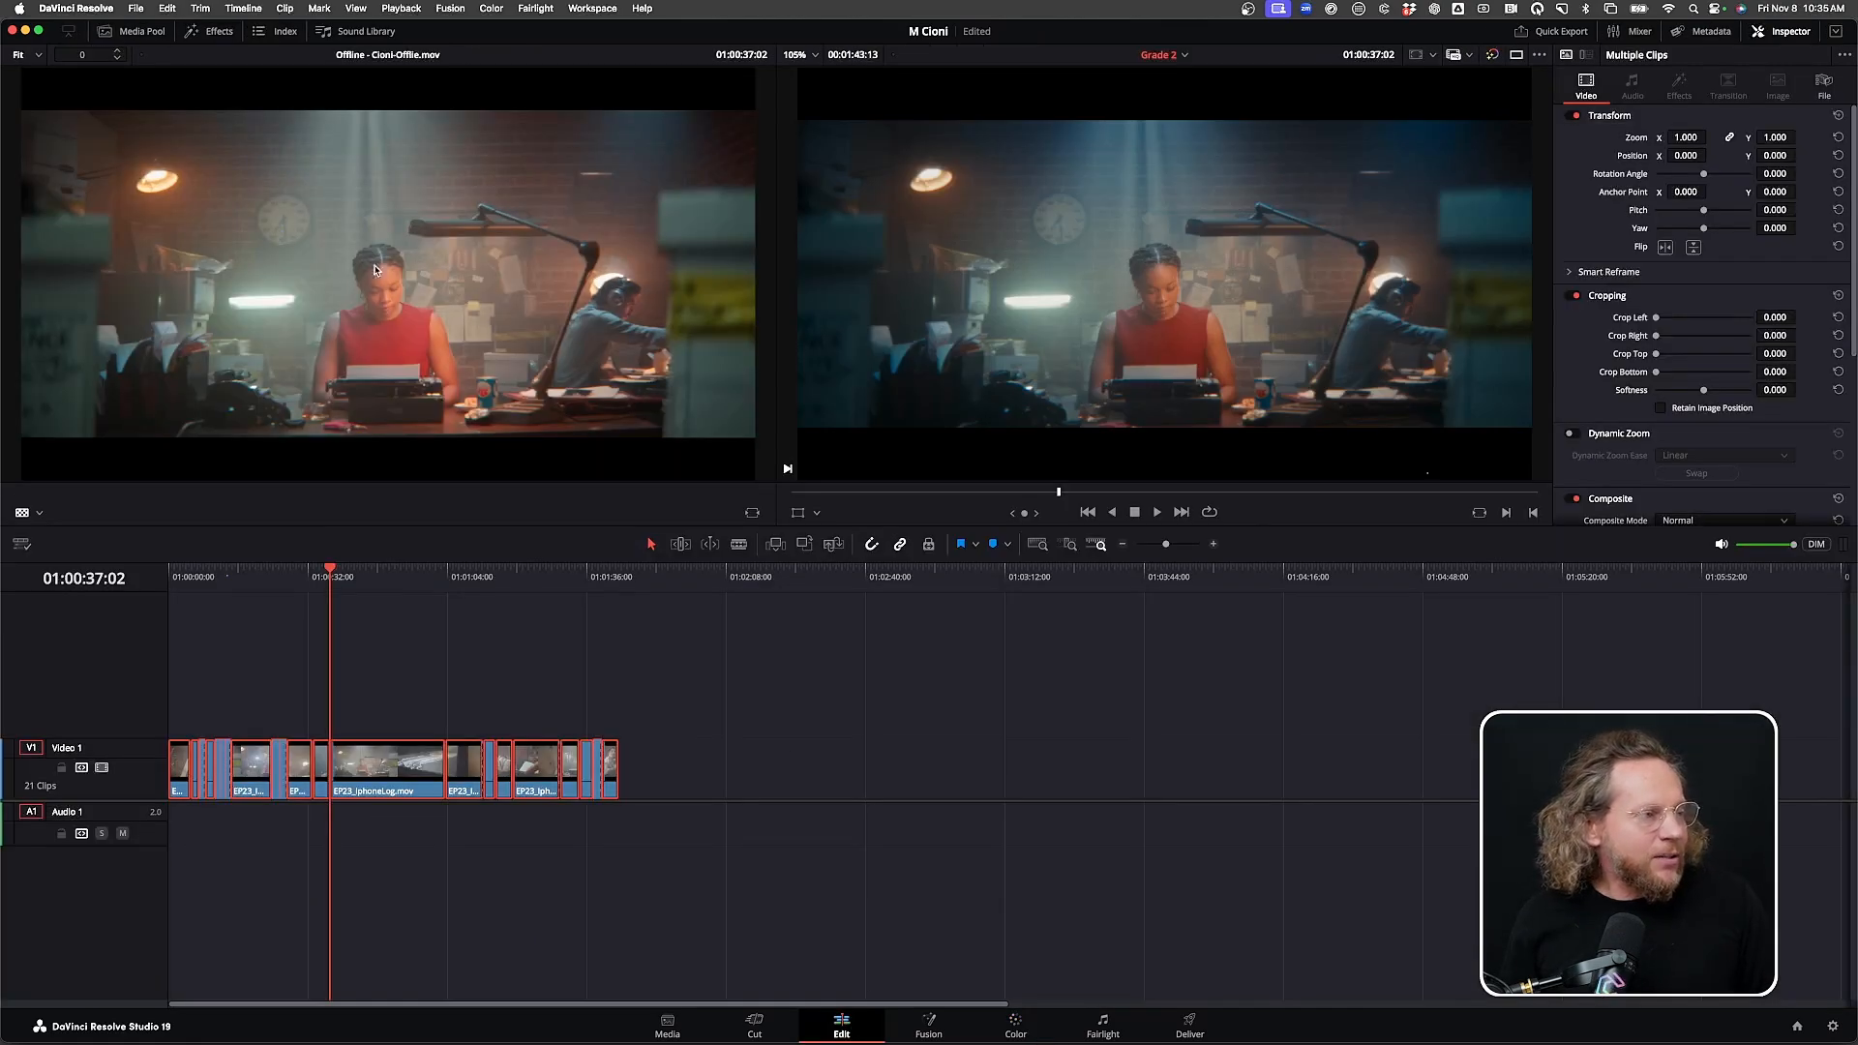
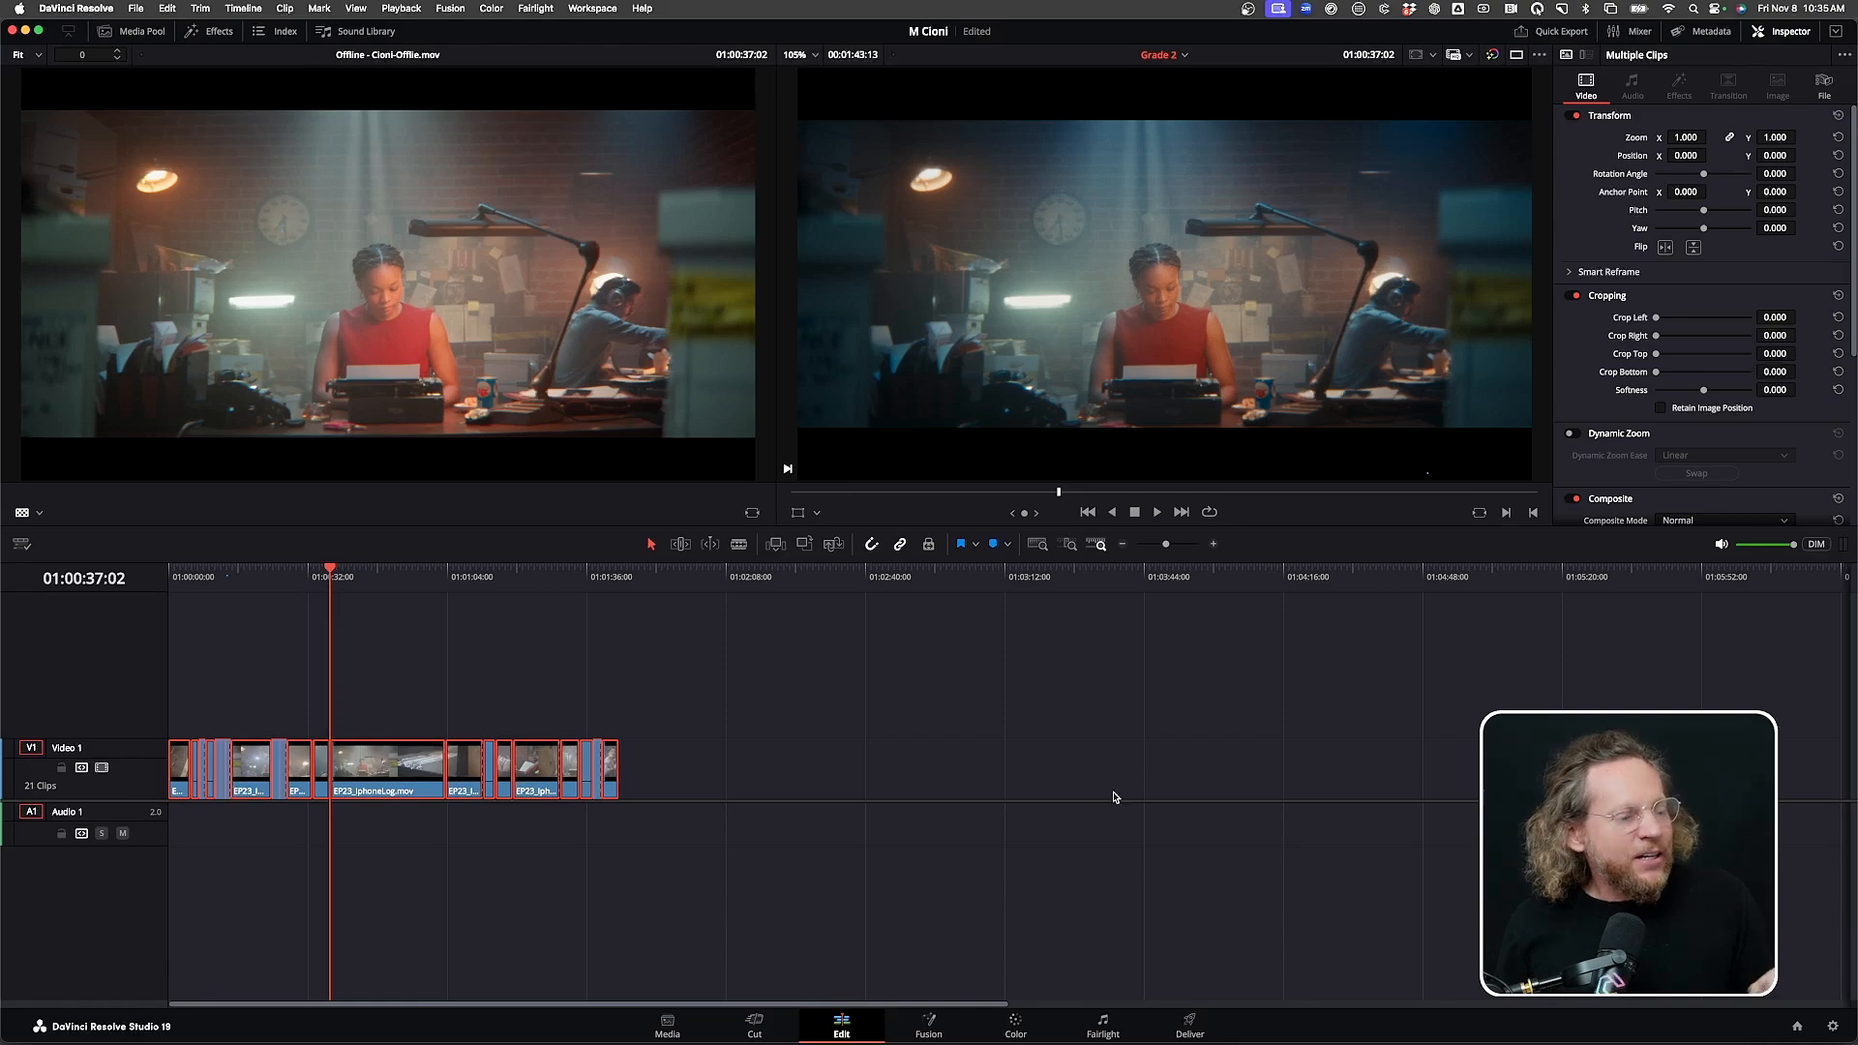
left_click(1015, 1026)
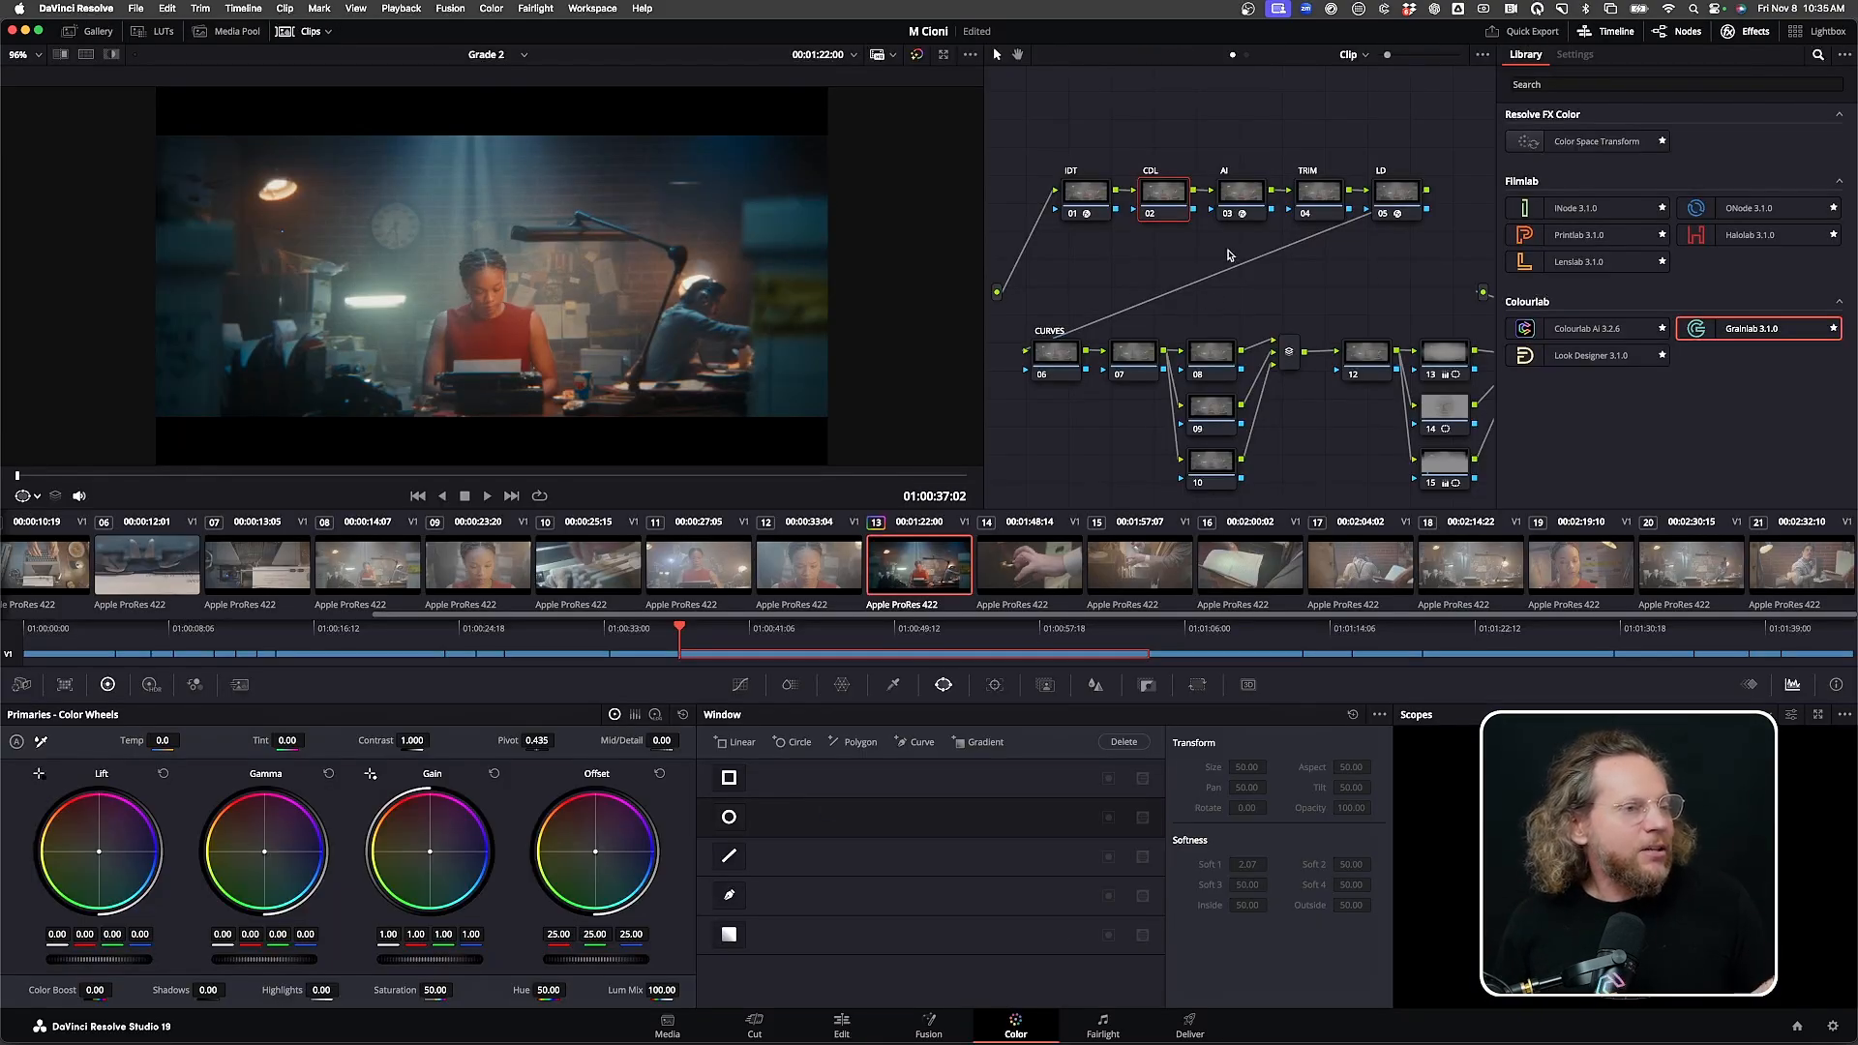
Save the graded typewriter shot as the match reference in the Colourlab Ai effect of the AI node
left_click(1239, 198)
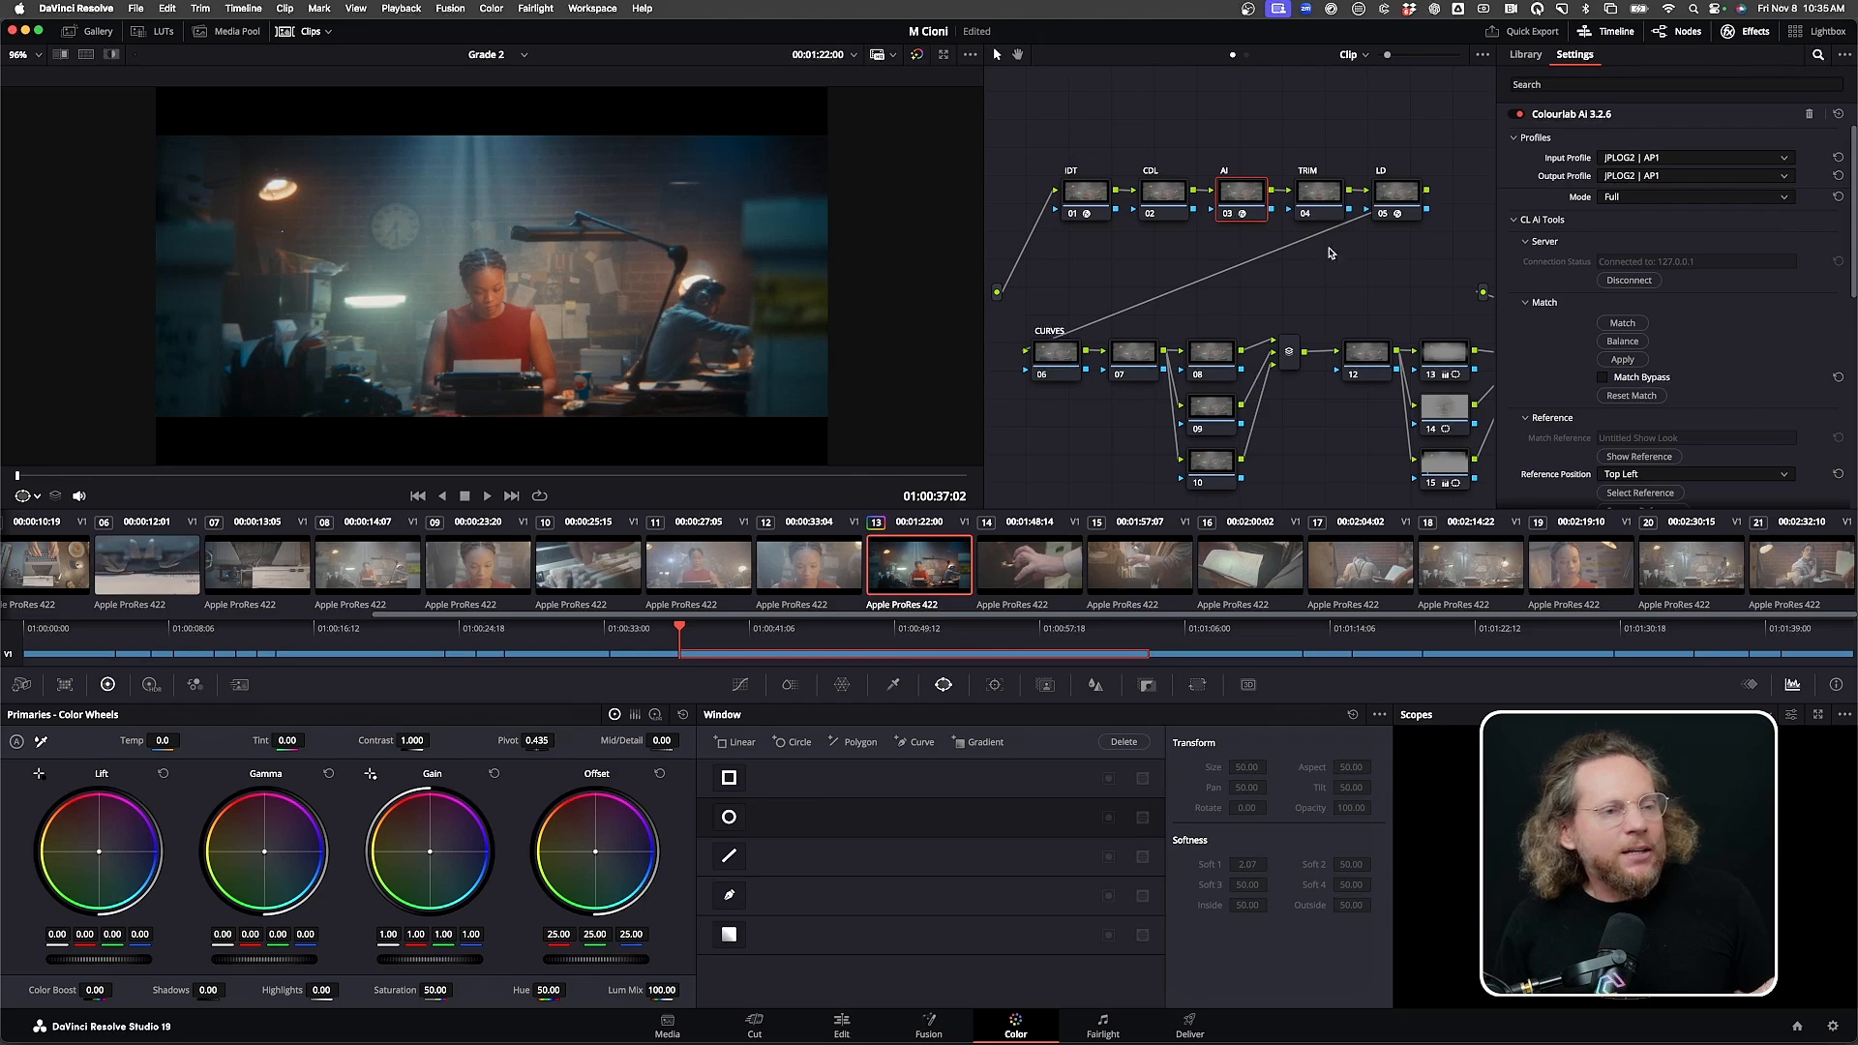
scroll(1708, 426, "down", 3)
left_click(1646, 381)
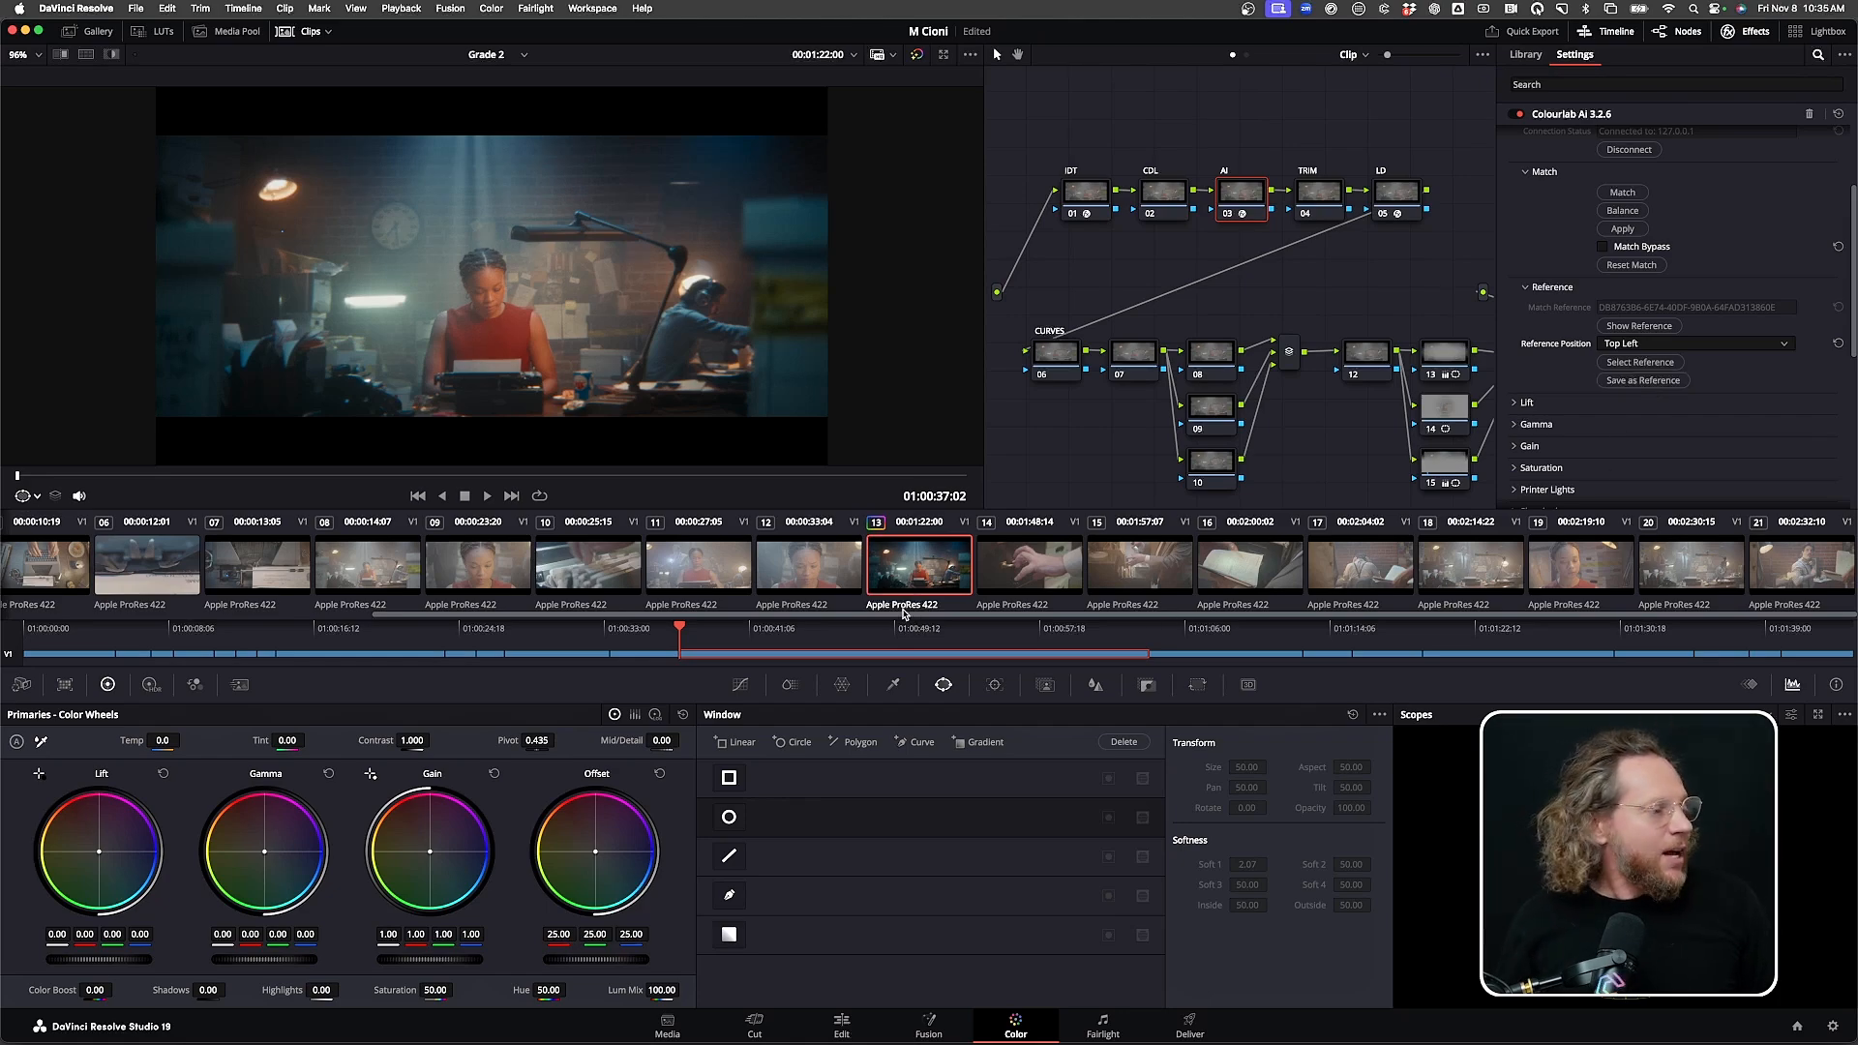
Copy the graded typewriter shot's node tree from clip 13 onto clips 1 through 12, replacing their active grades
left_click_drag(905, 619, 349, 615)
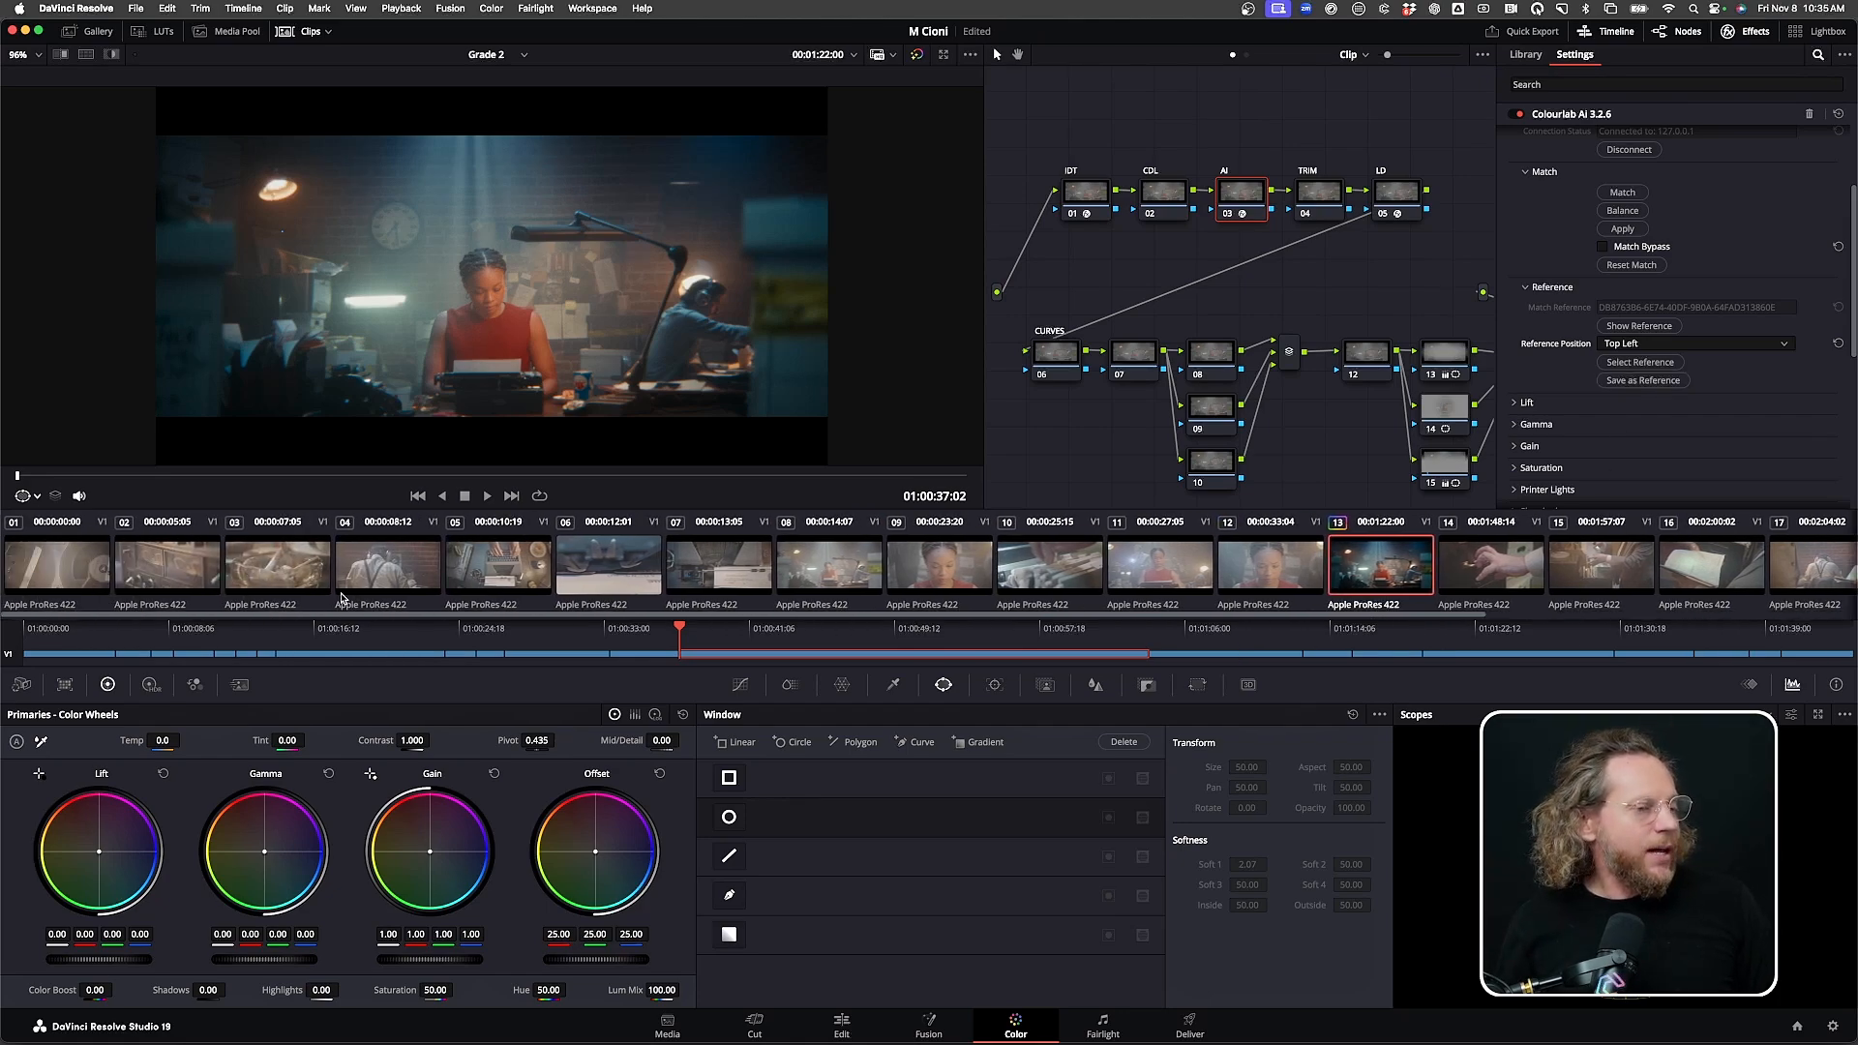
left_click(69, 584)
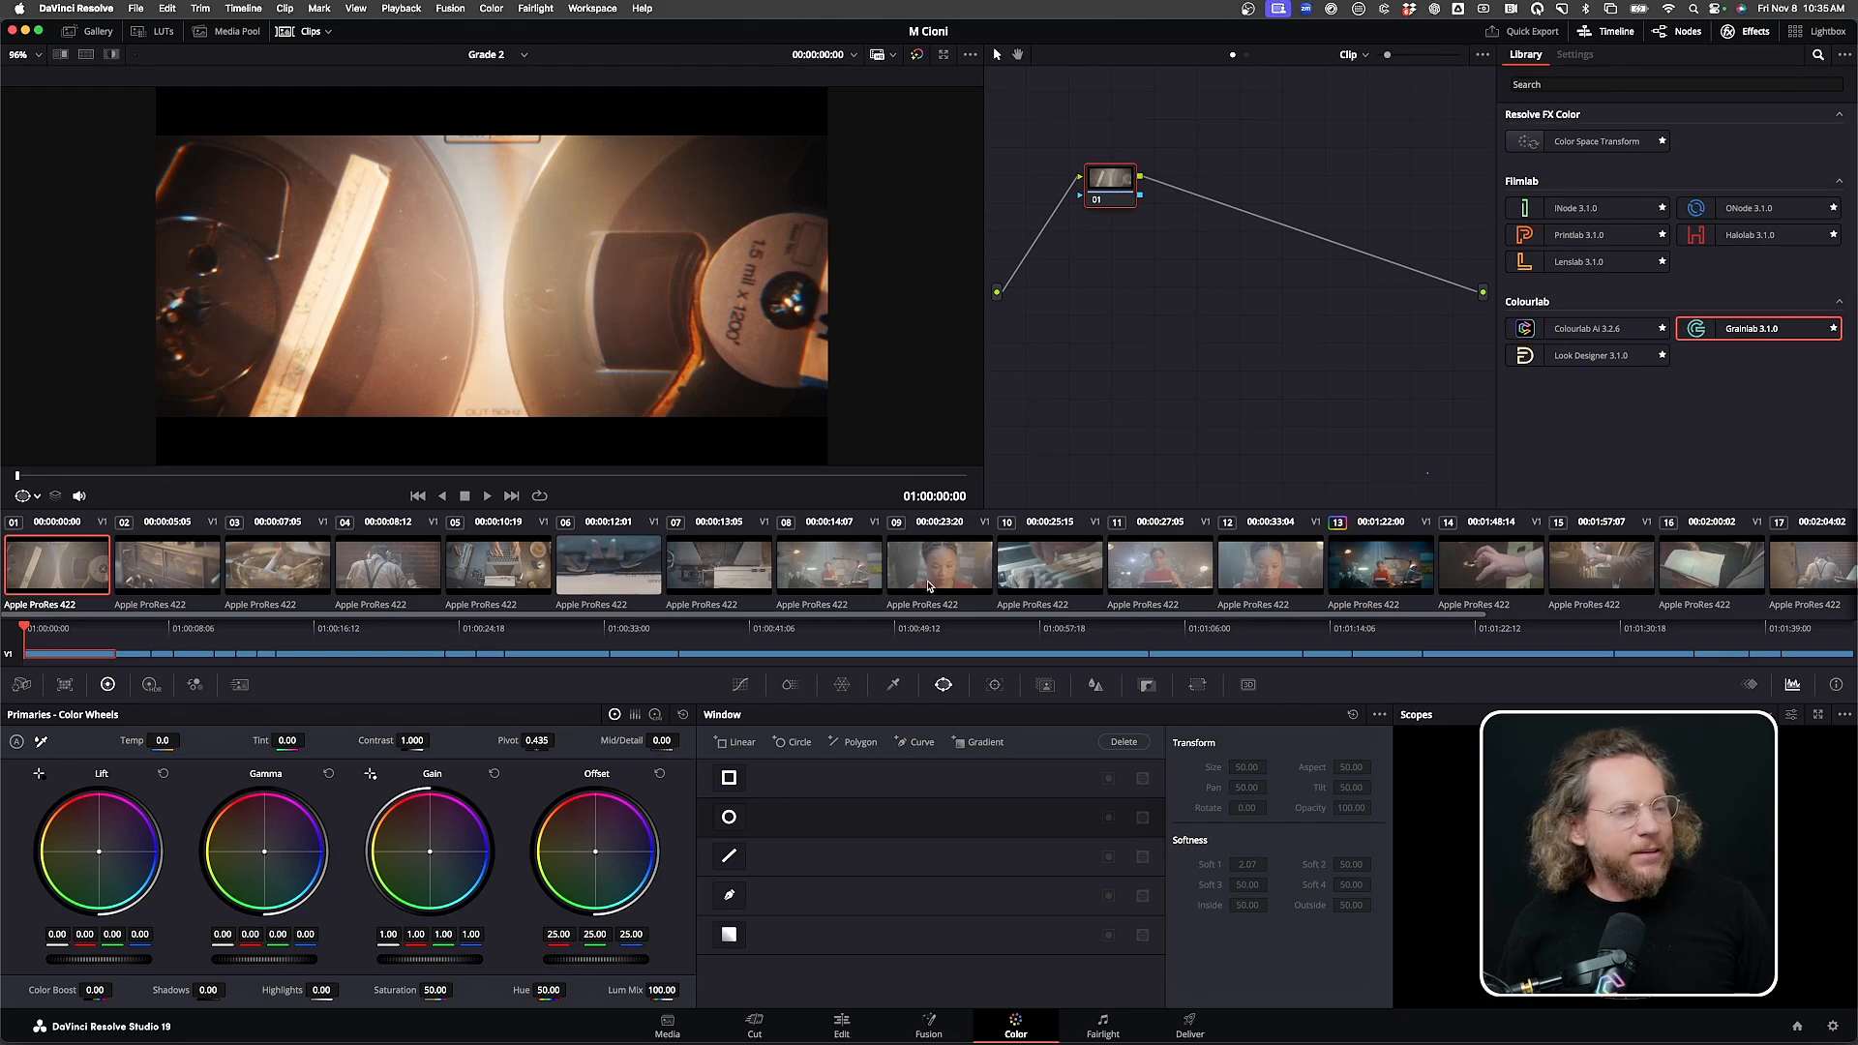
left_click(1222, 577, "shift")
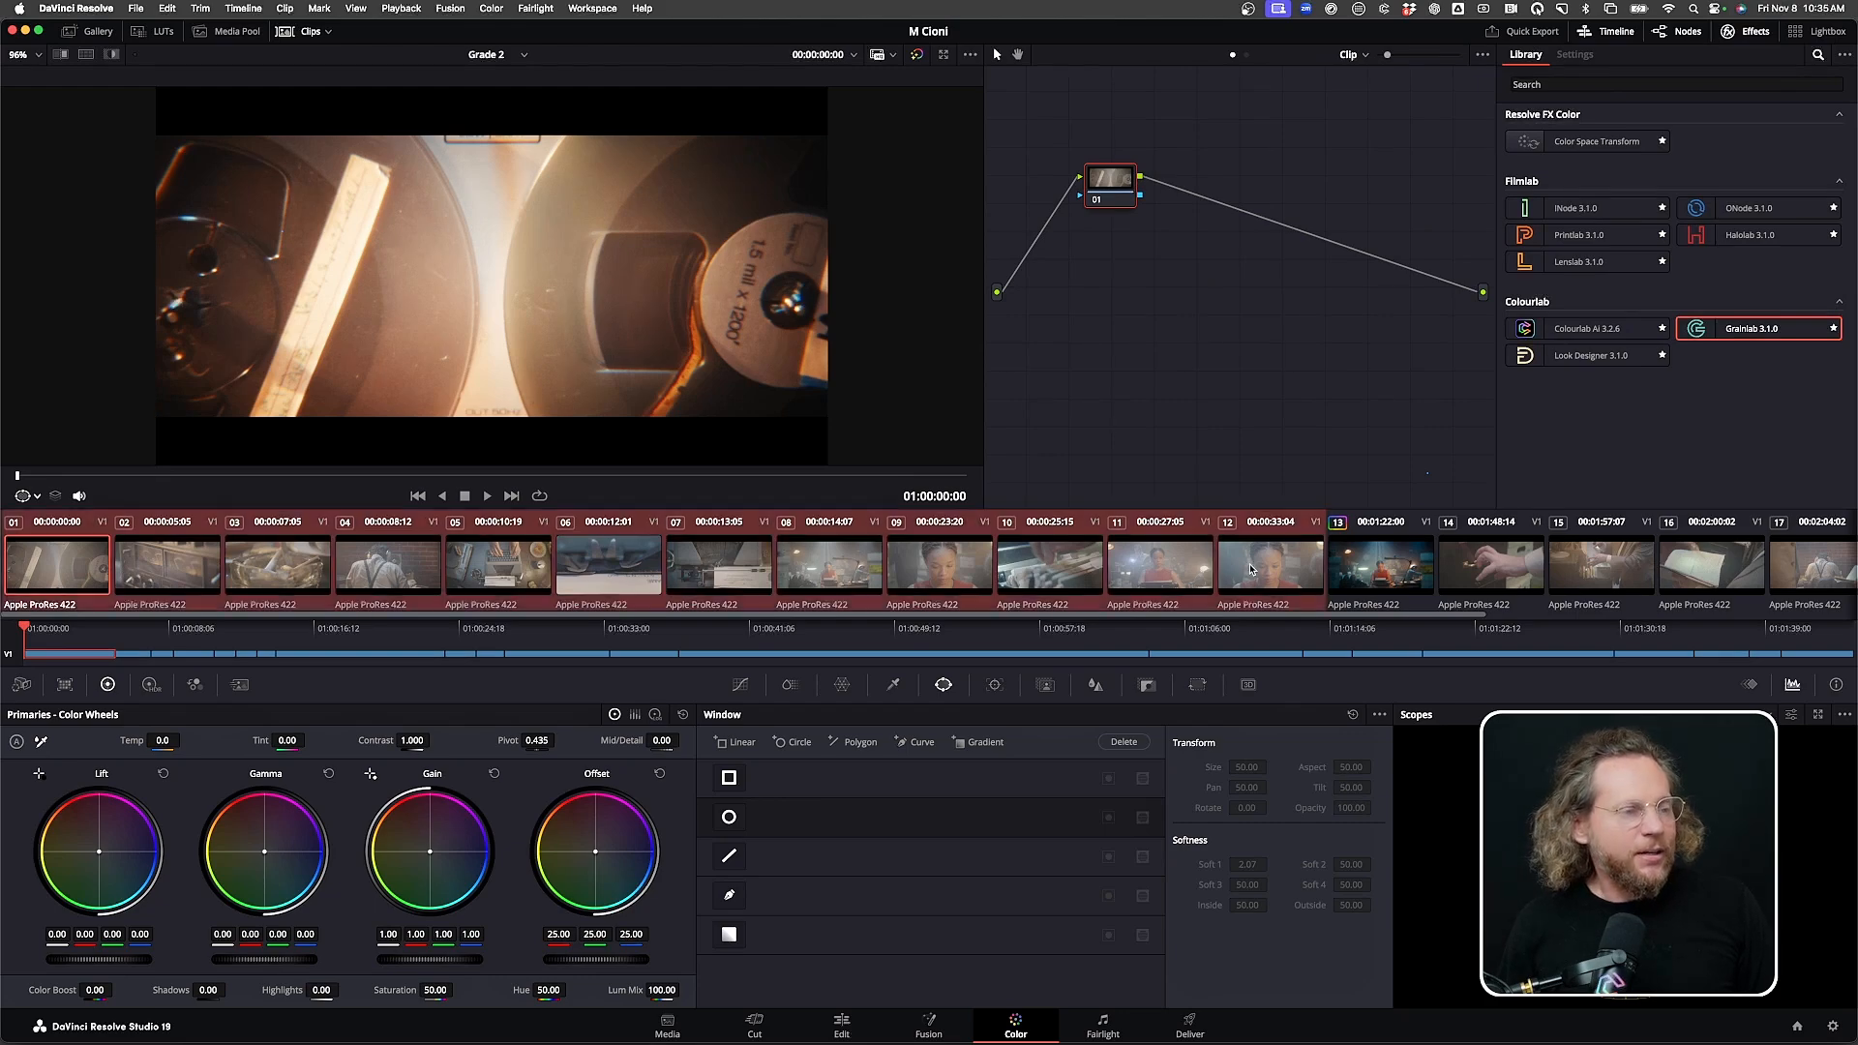
middle_click(1400, 573)
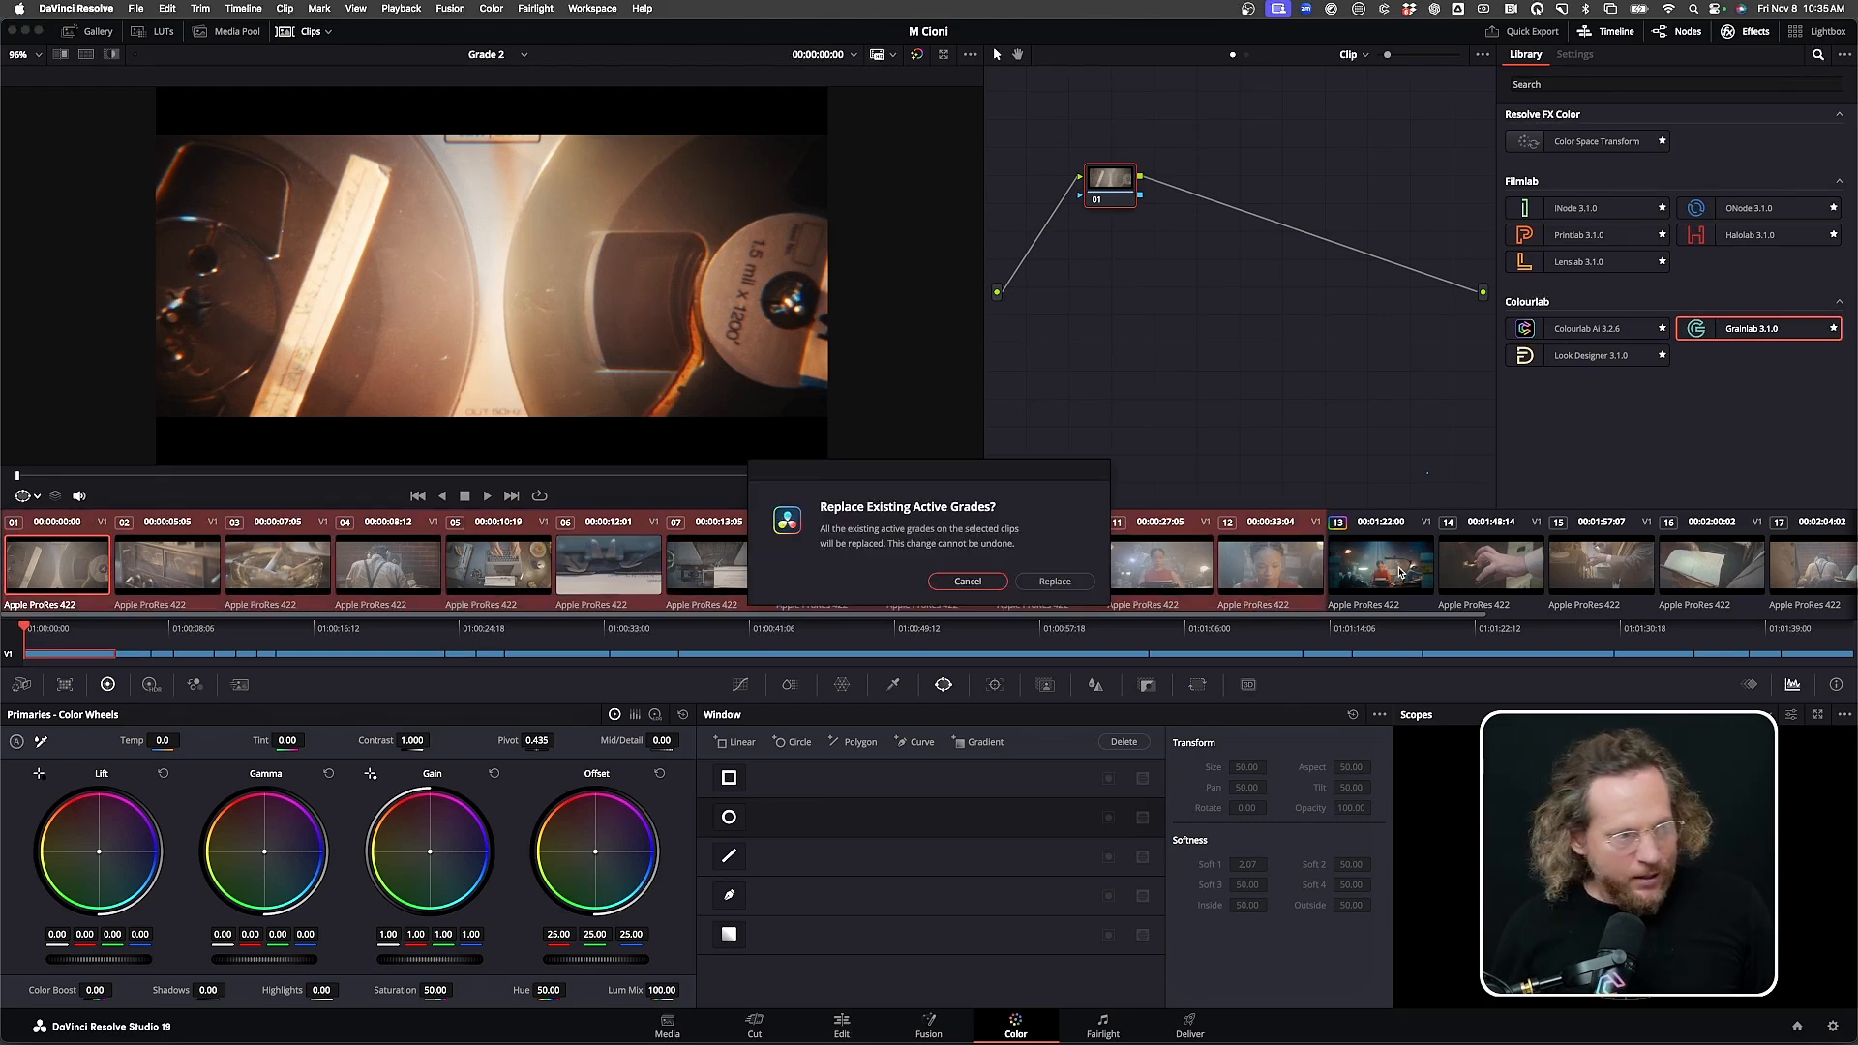
left_click(1045, 586)
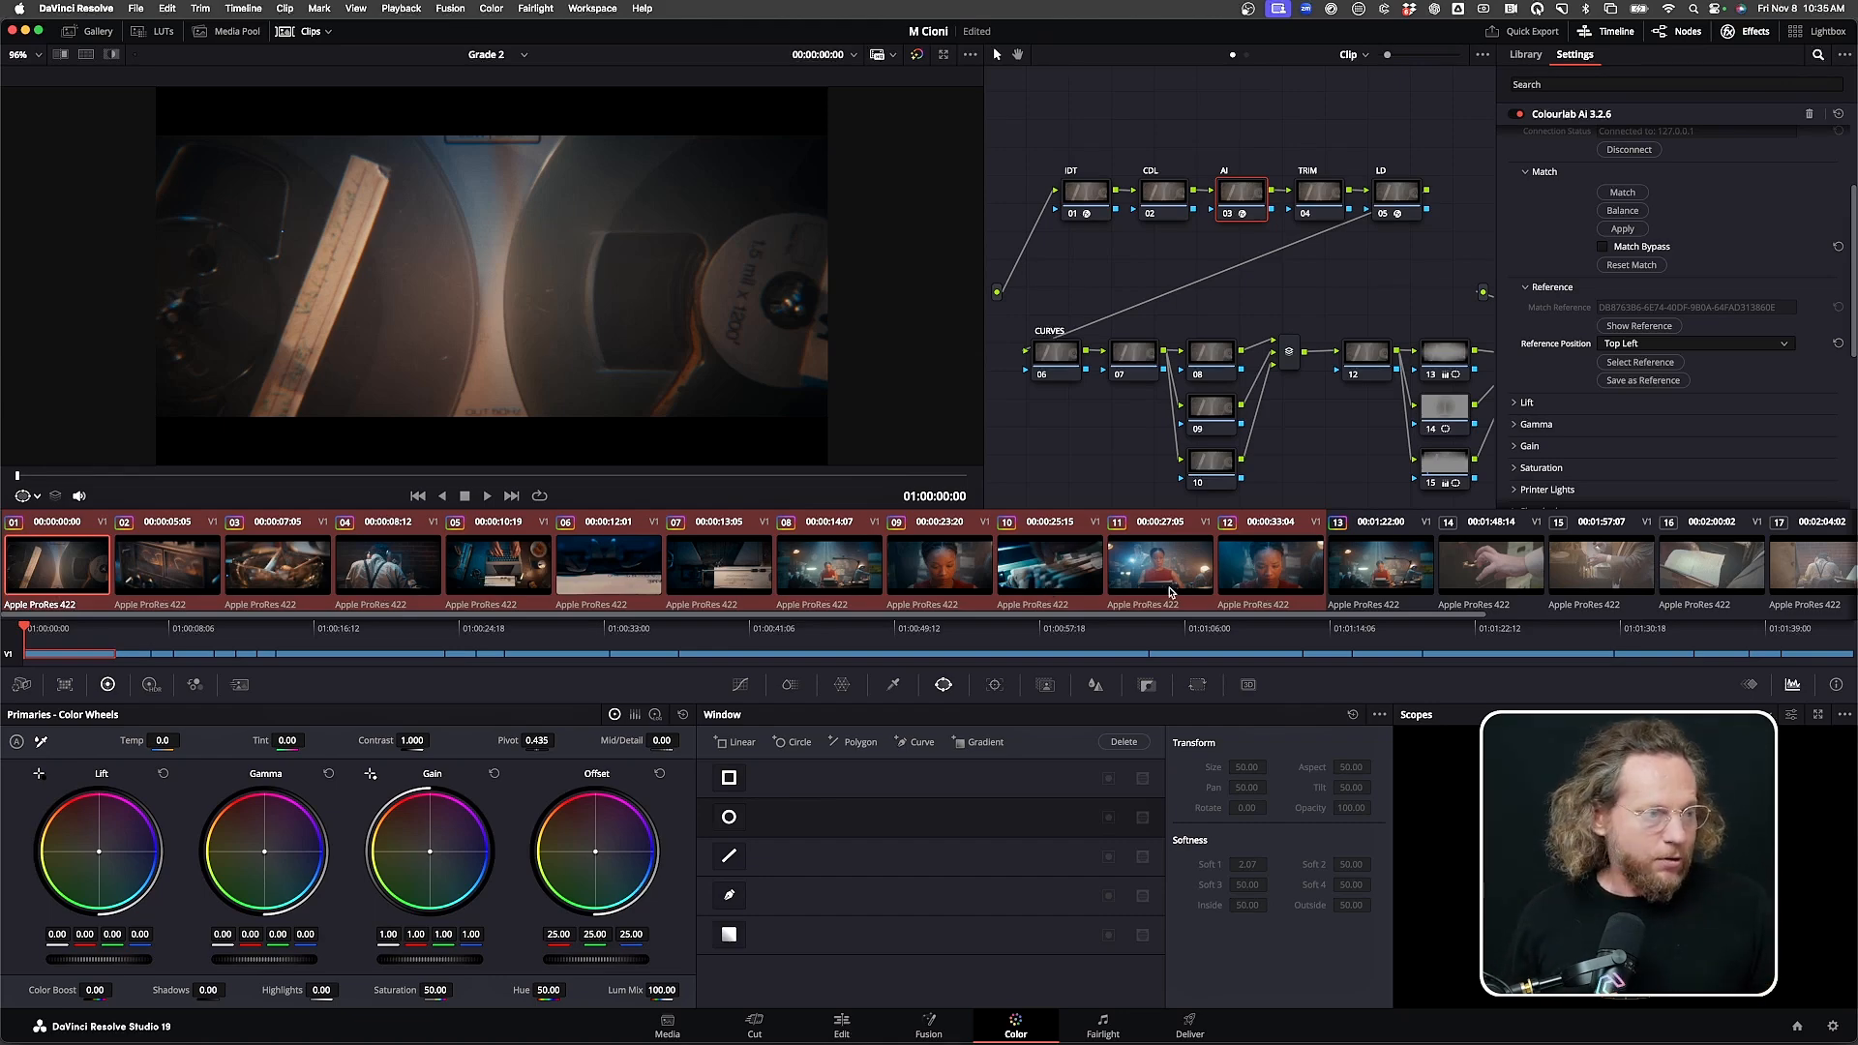
Match clips 12 and 11 to the saved reference shot with the Colourlab Ai effect
left_click(1274, 572)
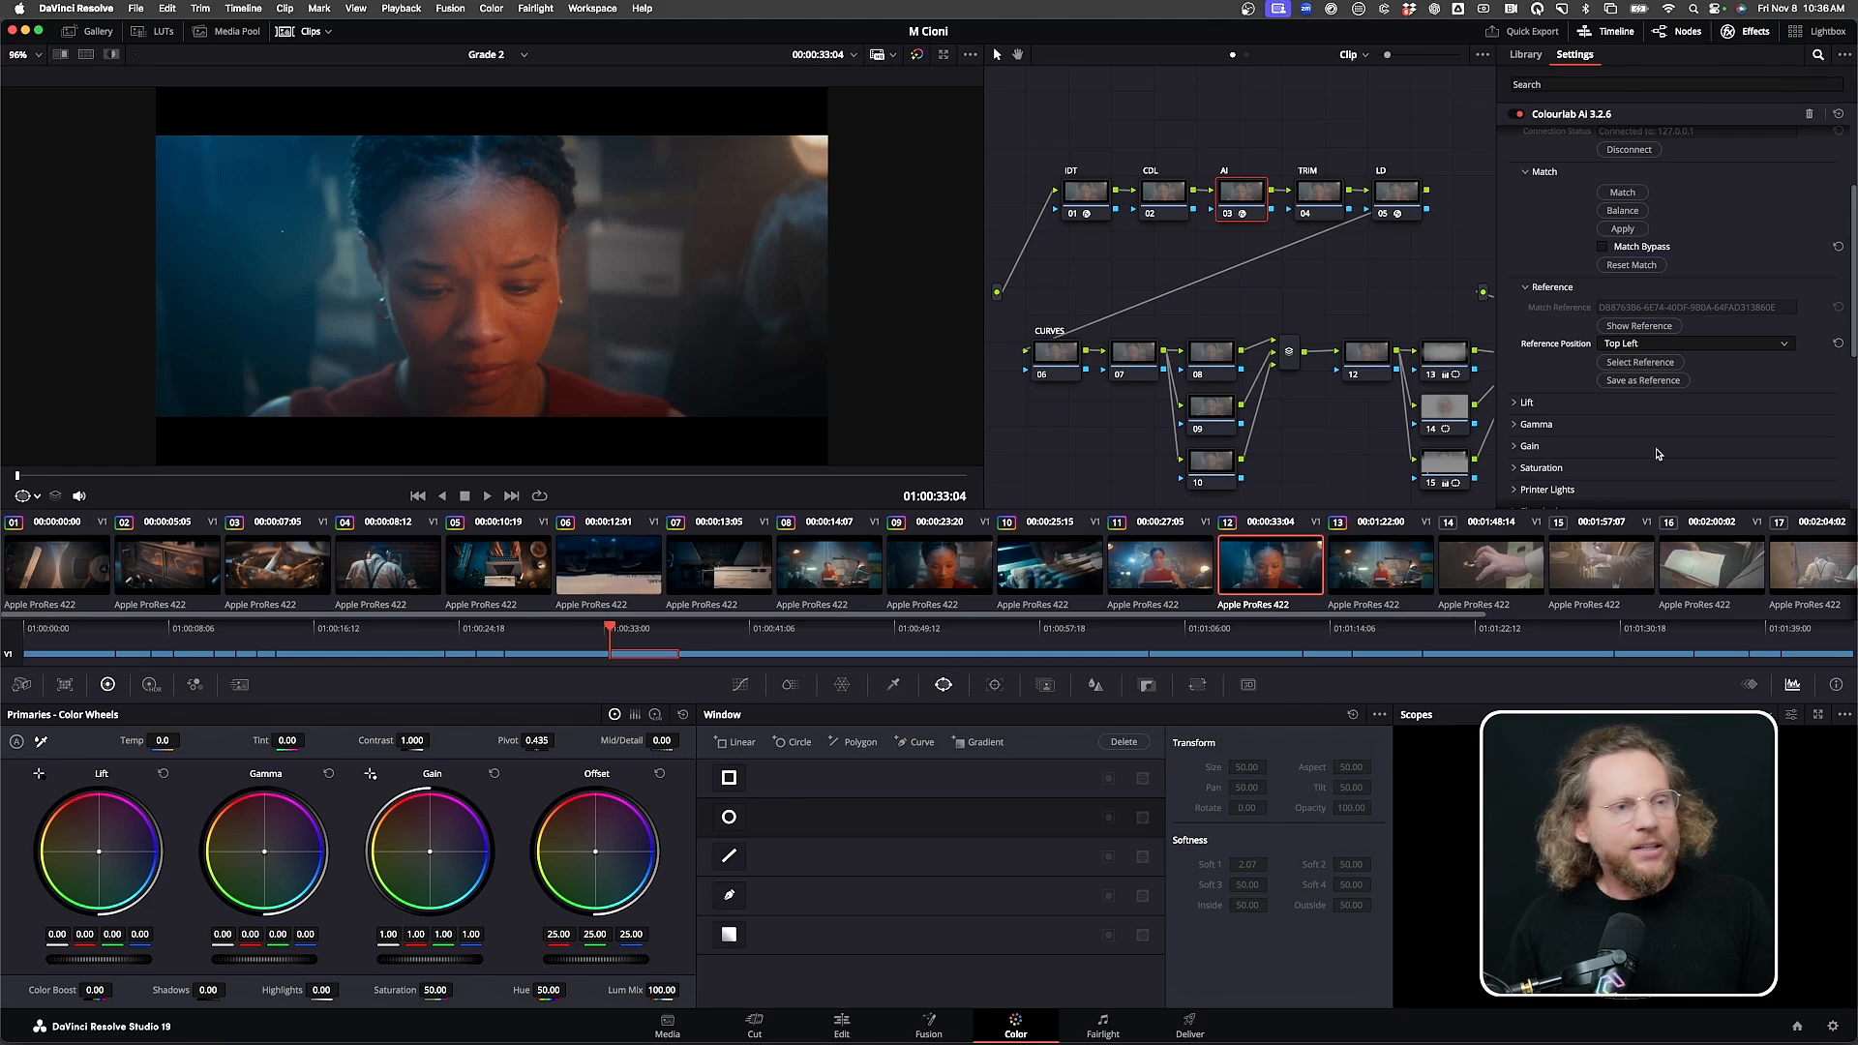
left_click(1624, 195)
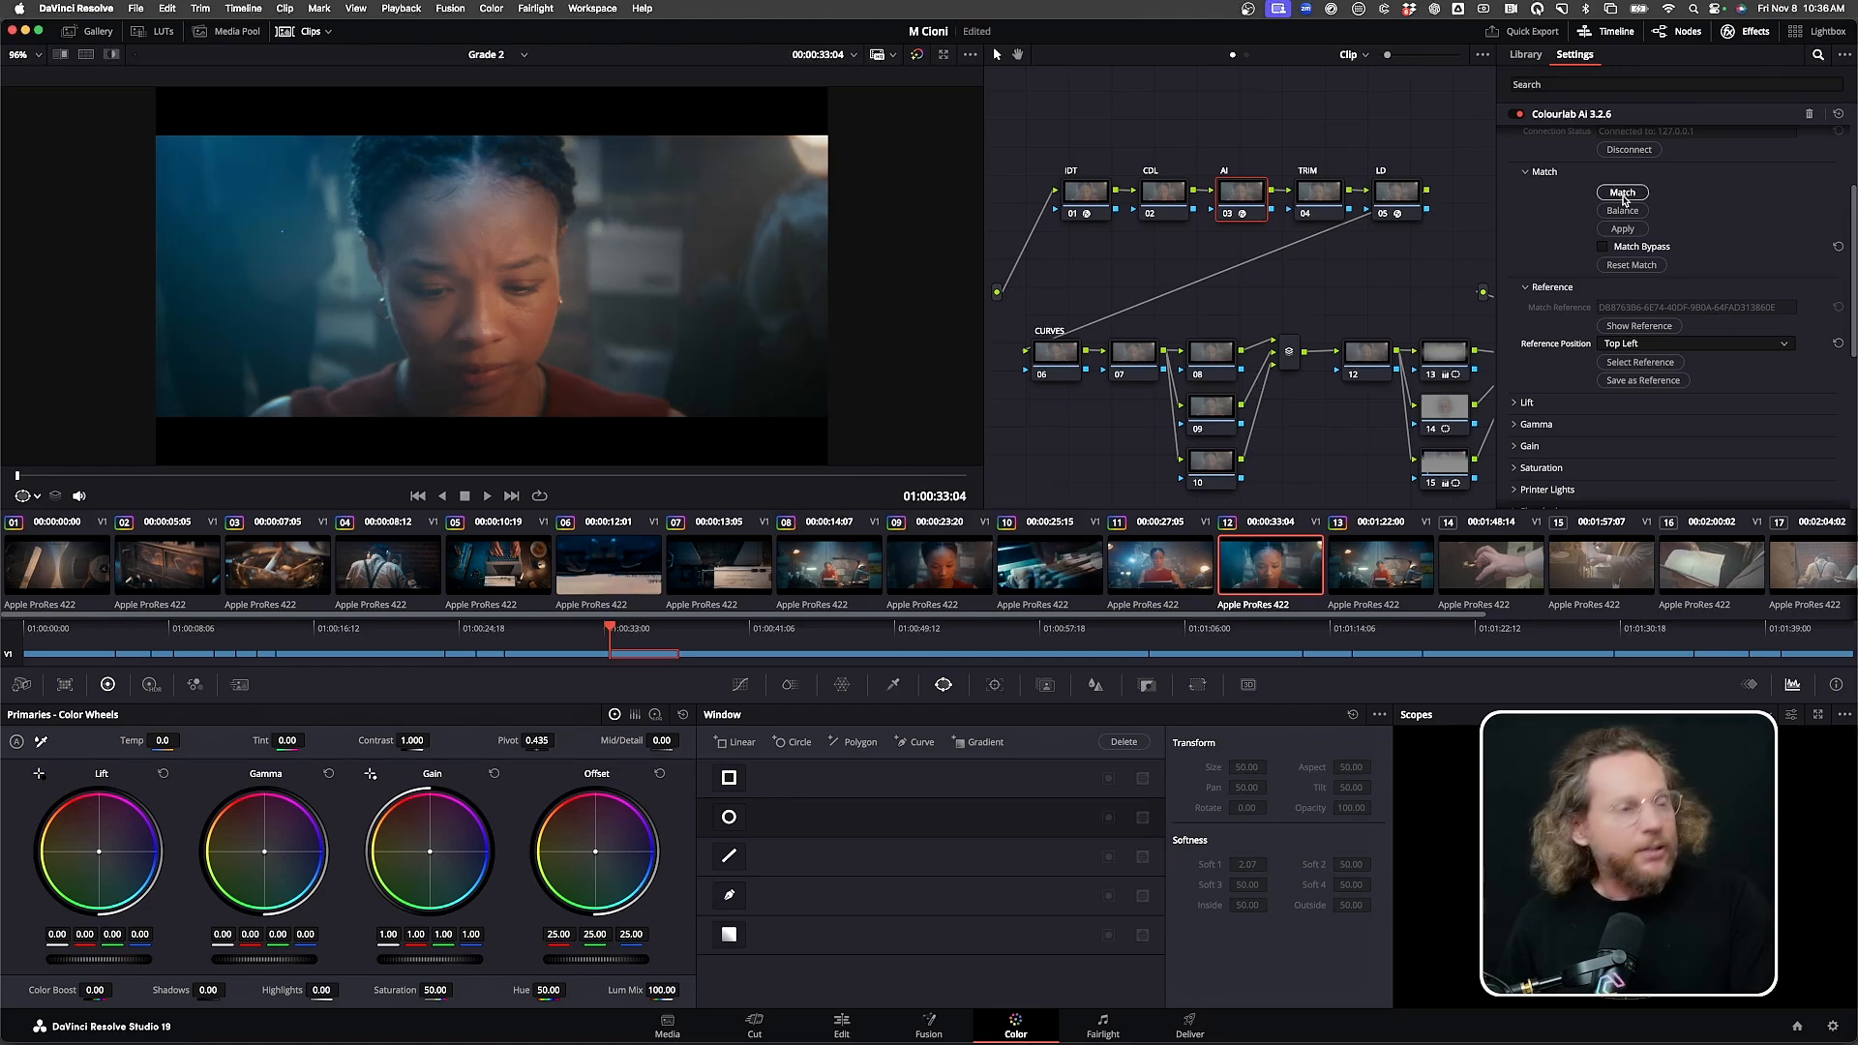
key("Up")
left_click(1624, 195)
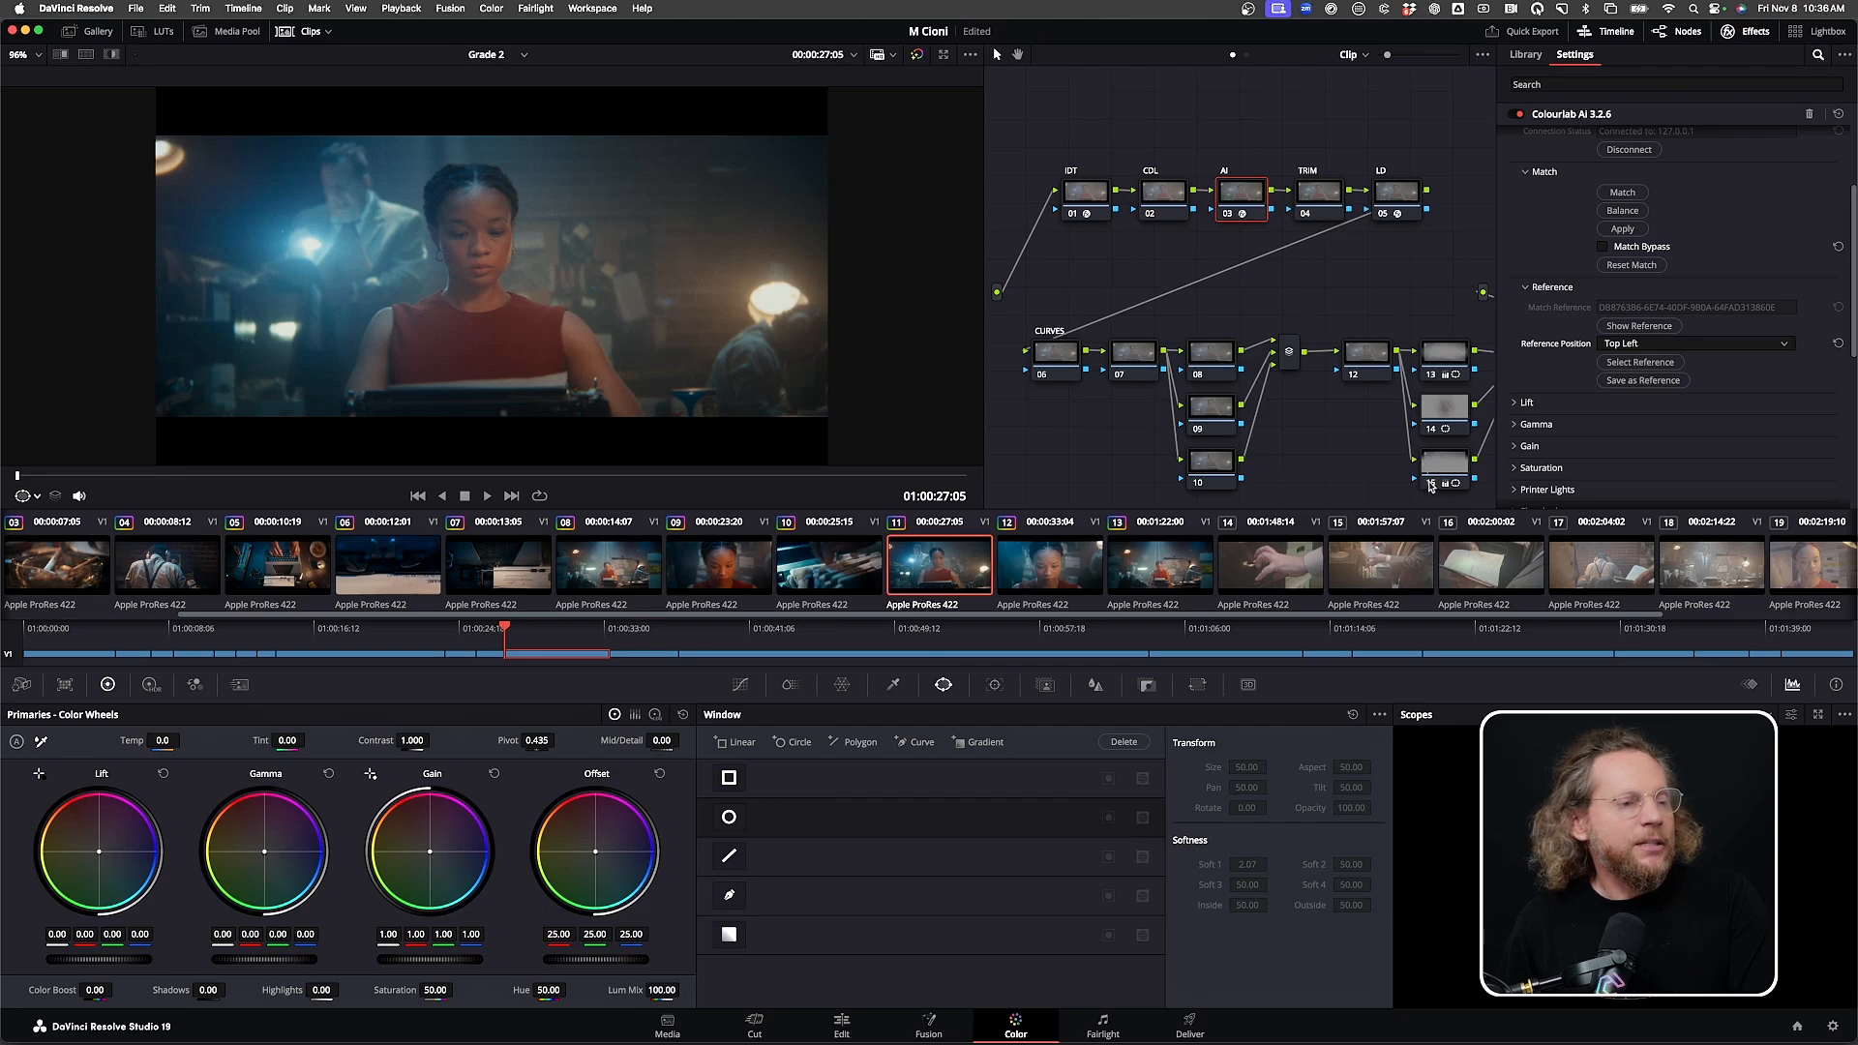
On clip 11, disable node 15 and raise the master gamma to 0.01 in the CDL node
left_click(1157, 193)
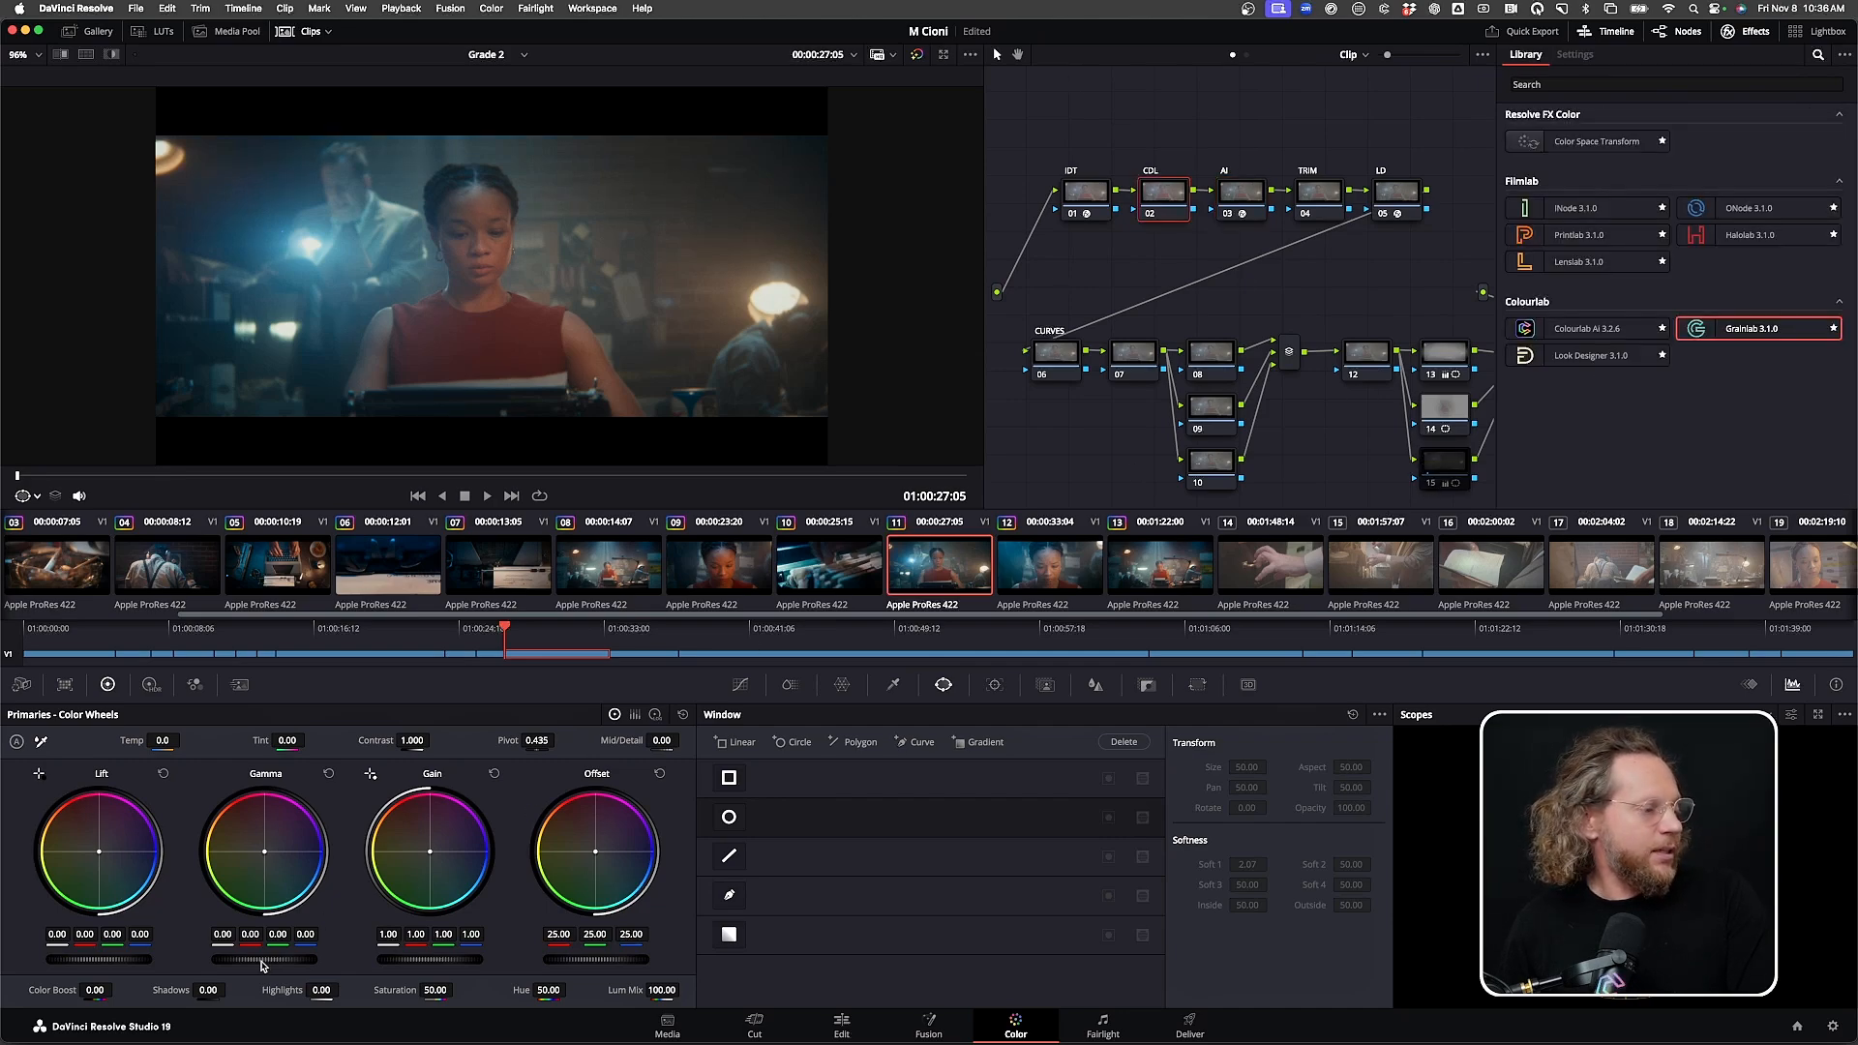
left_click_drag(257, 959, 266, 960)
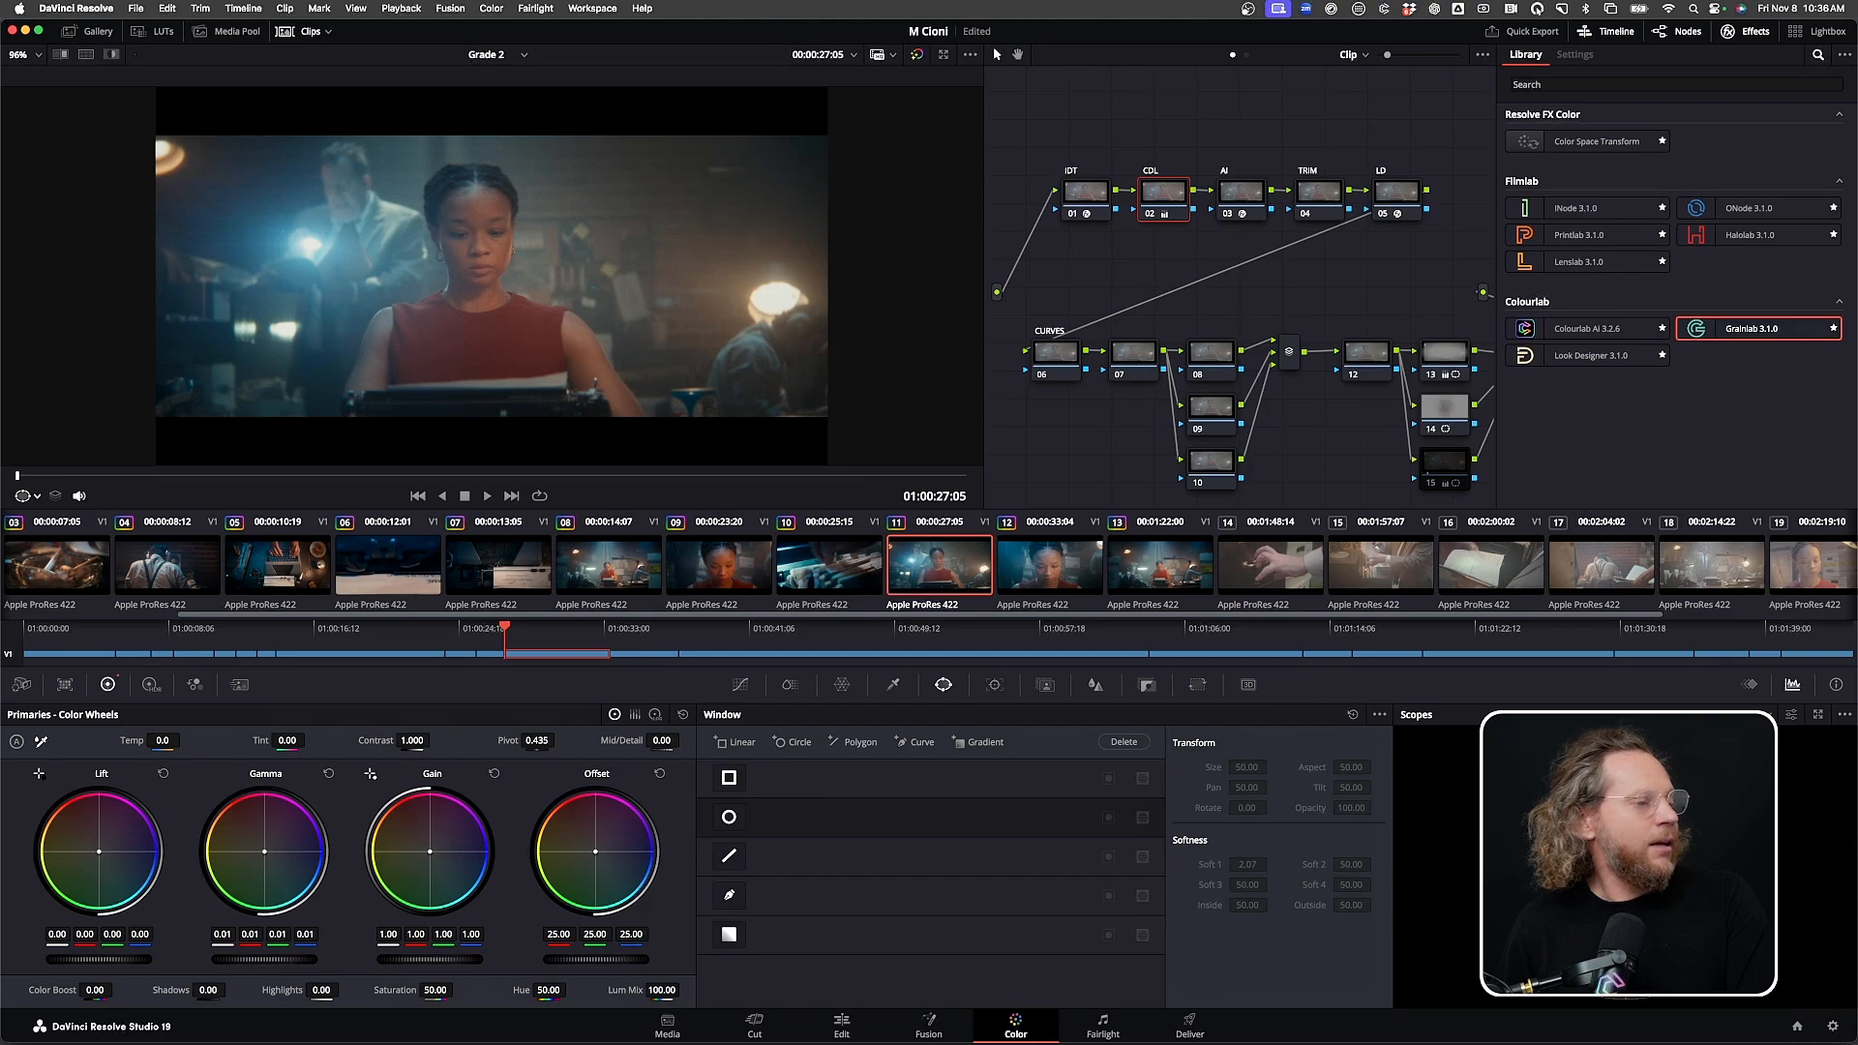
Match clips 10 and 9 to the saved reference shot using the AI node
left_click(1236, 198)
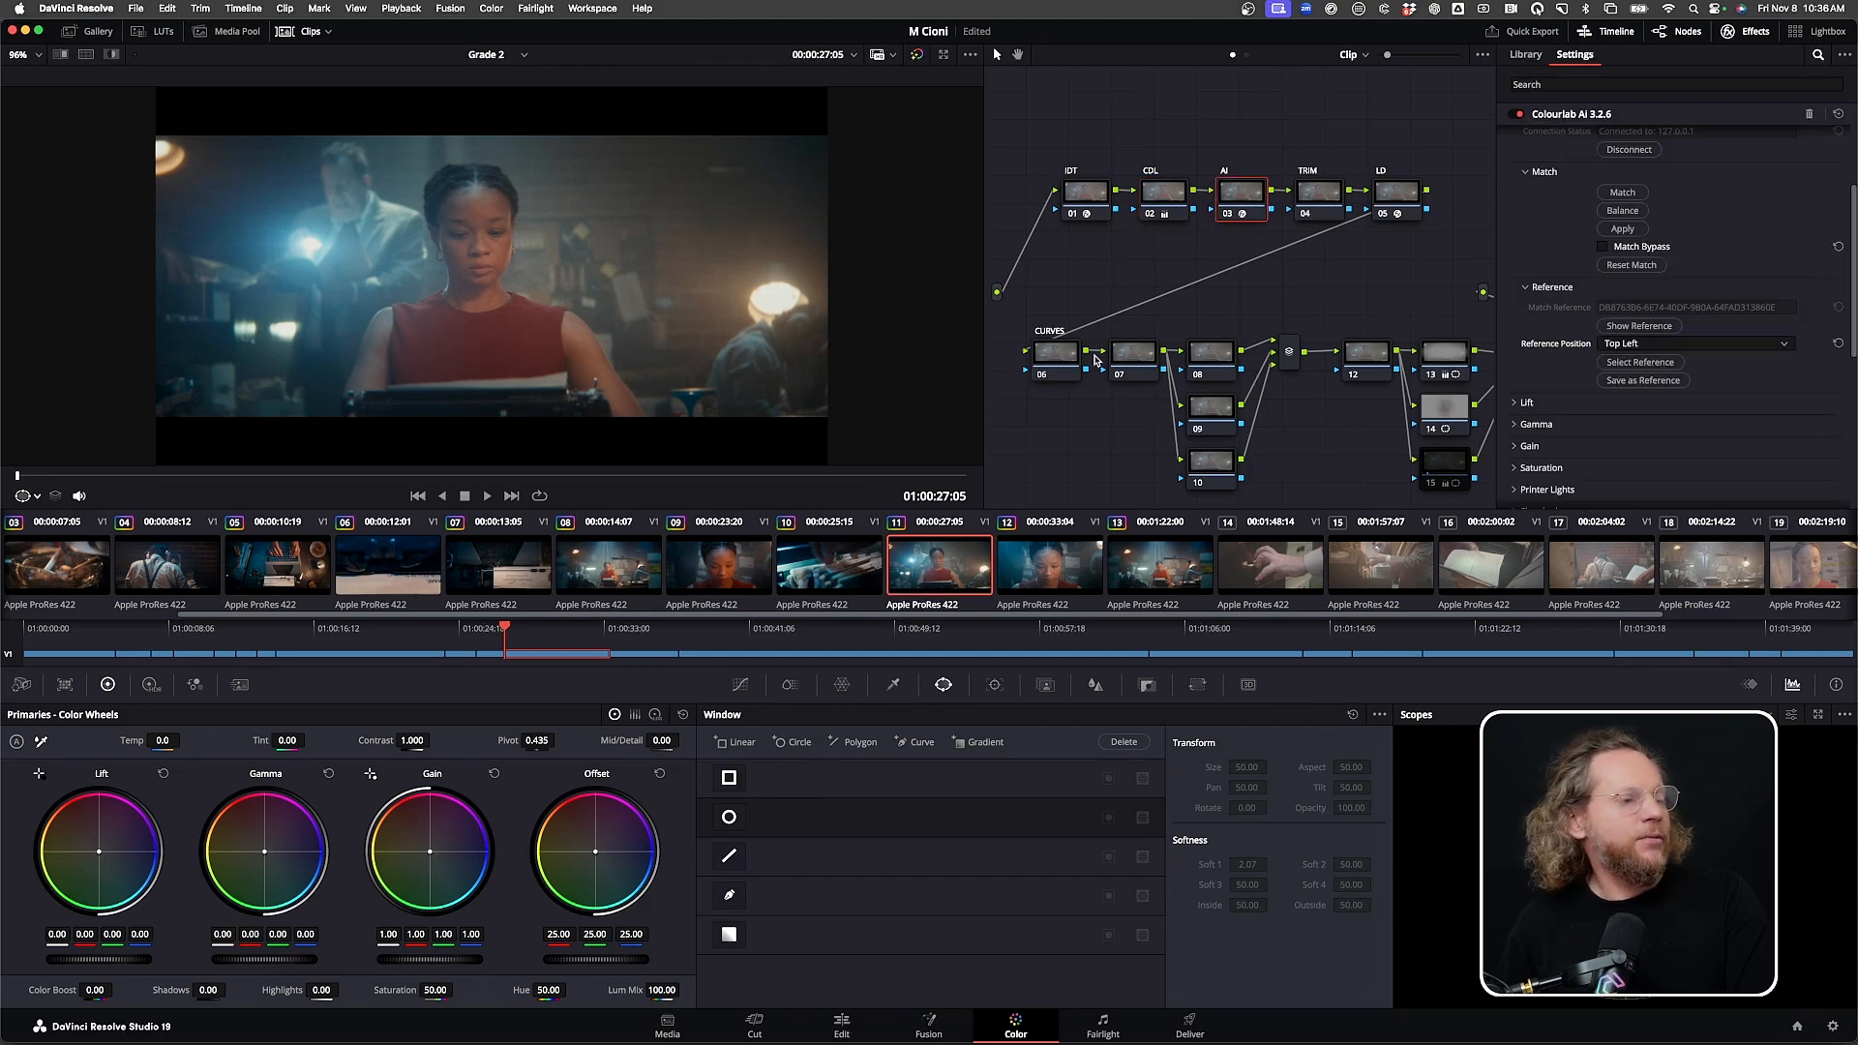
left_click(828, 576)
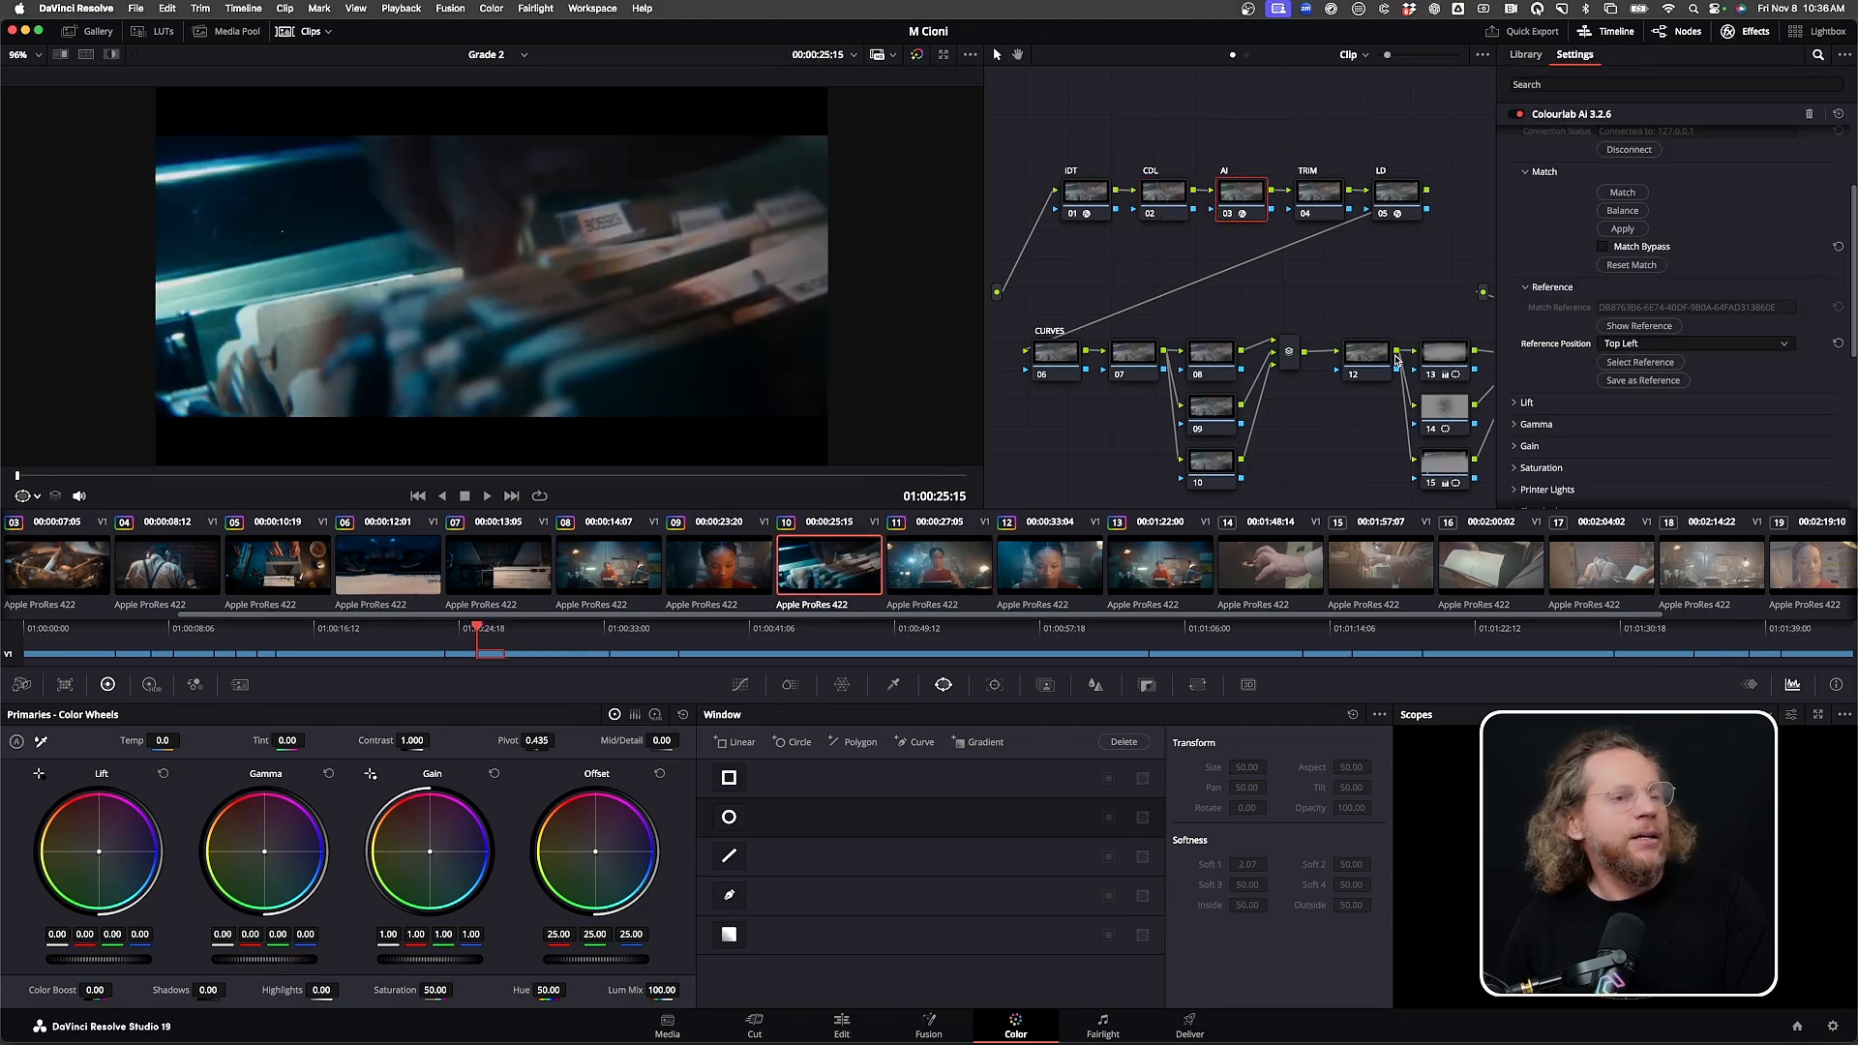
left_click(1621, 193)
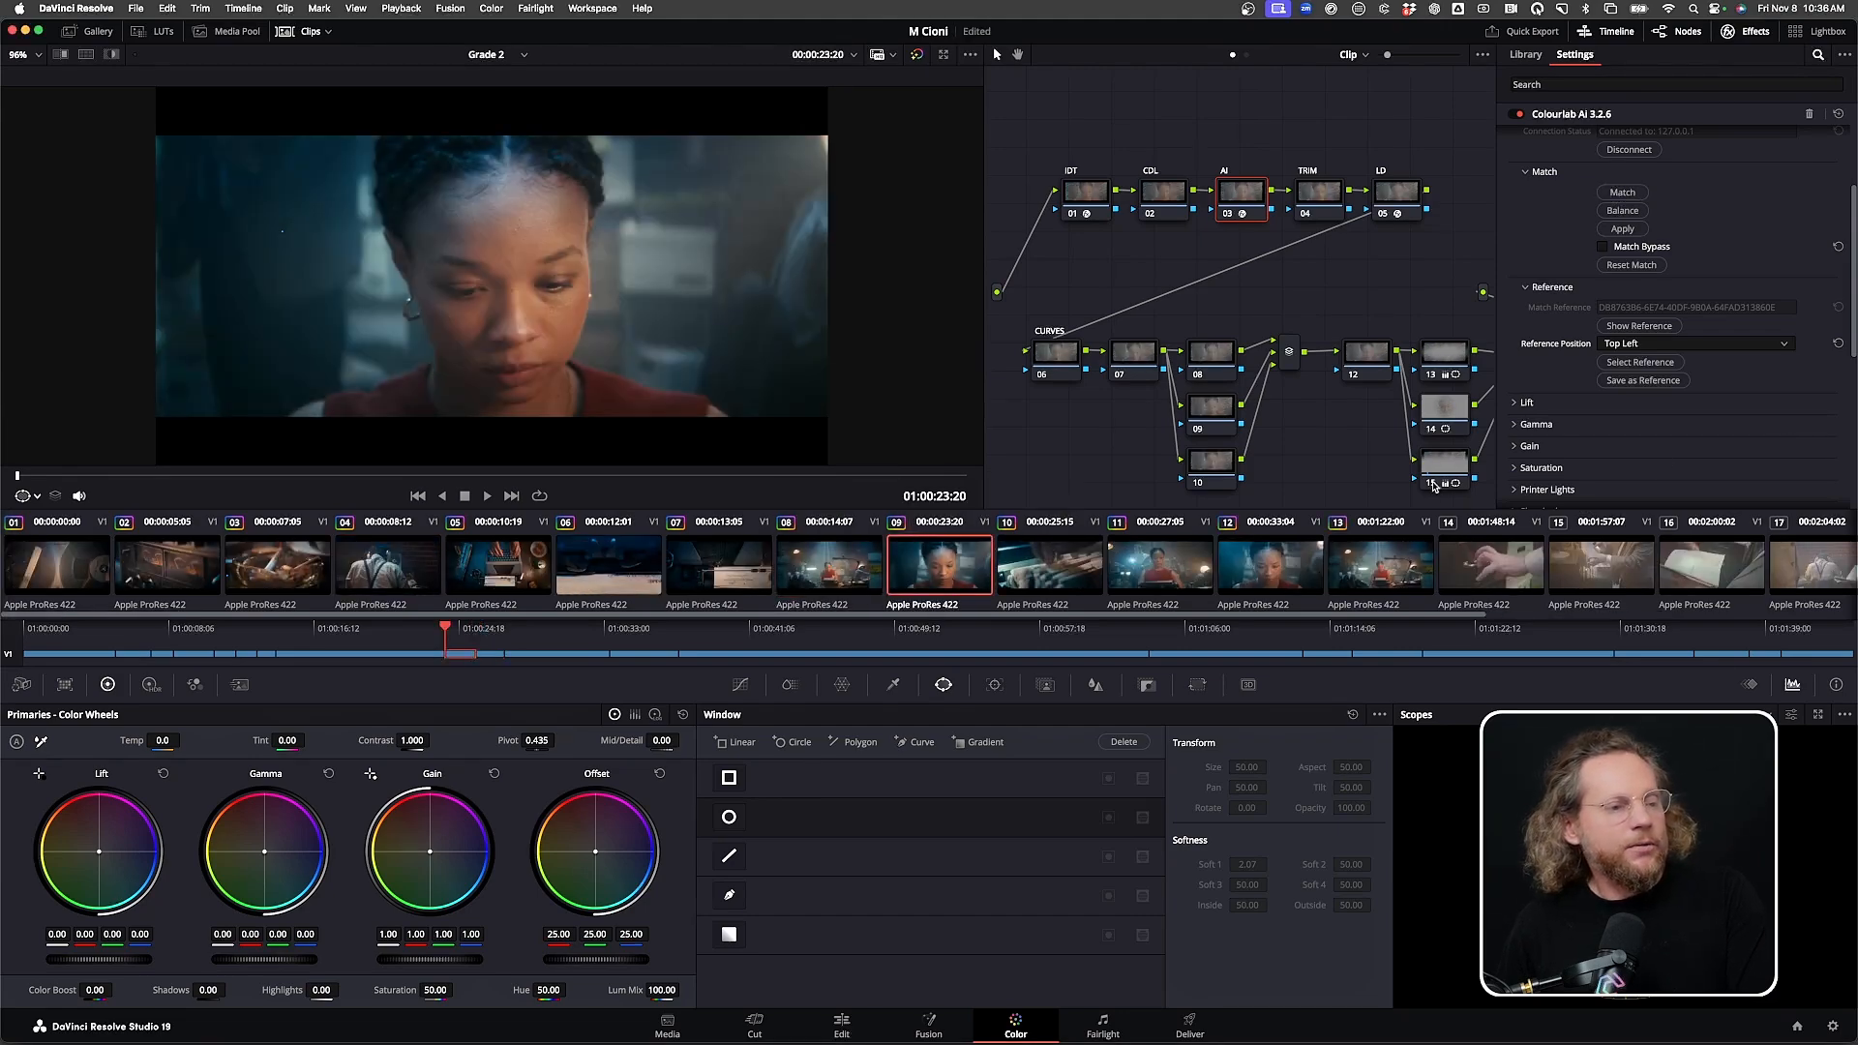
On clip 9, disable node 15 and lower the master gamma to -0.01 in the CDL node
left_click(1431, 483)
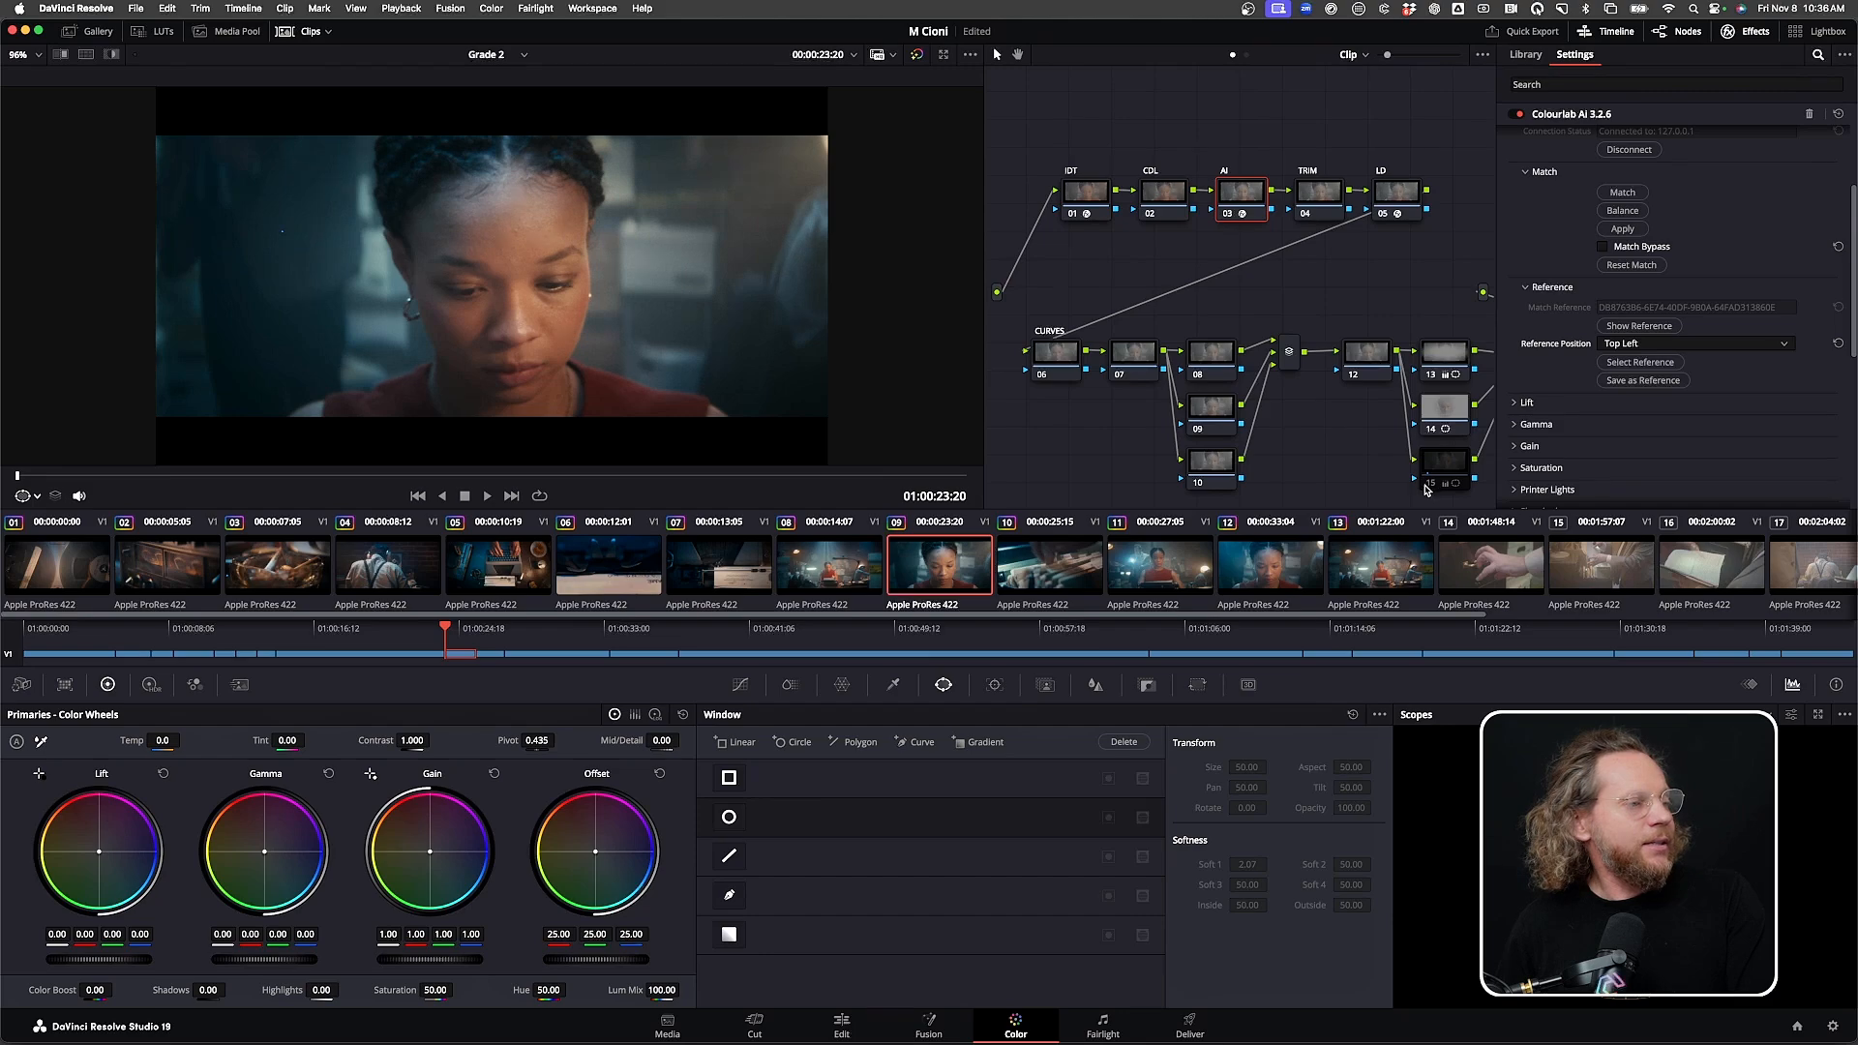
left_click(1166, 201)
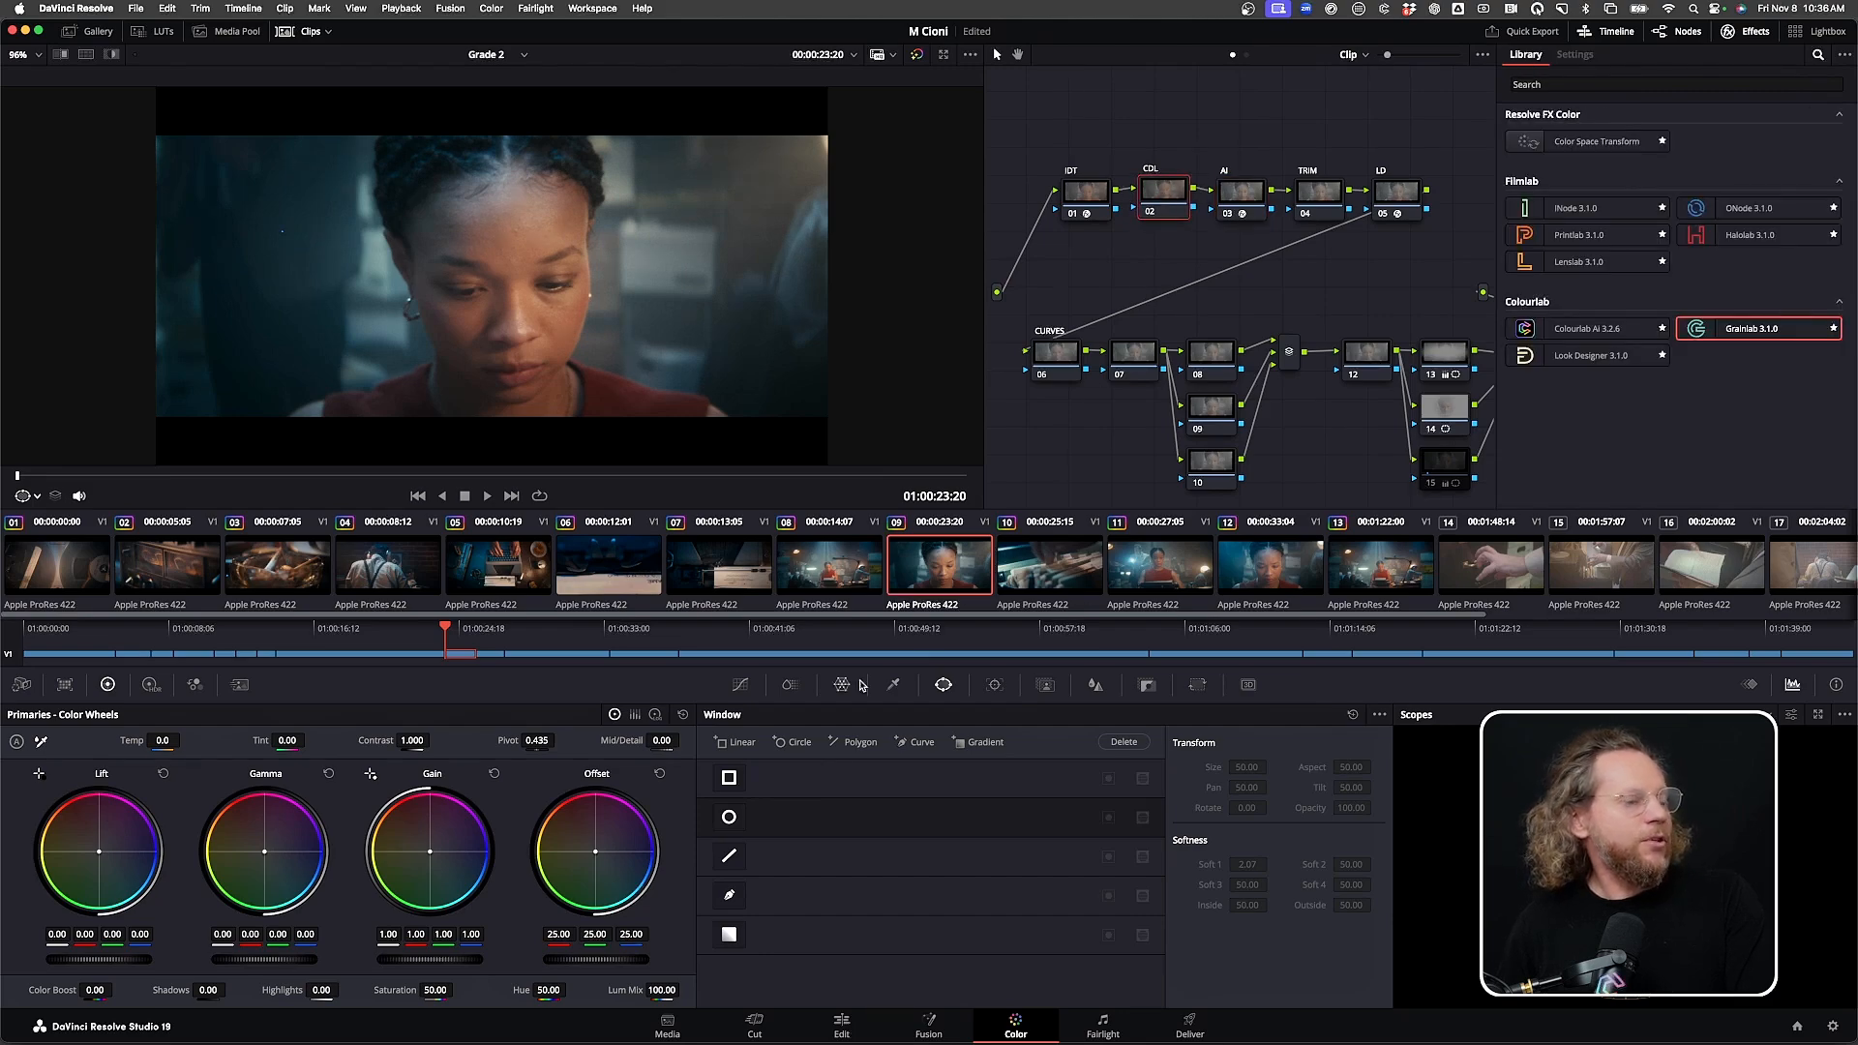
left_click_drag(273, 961, 264, 961)
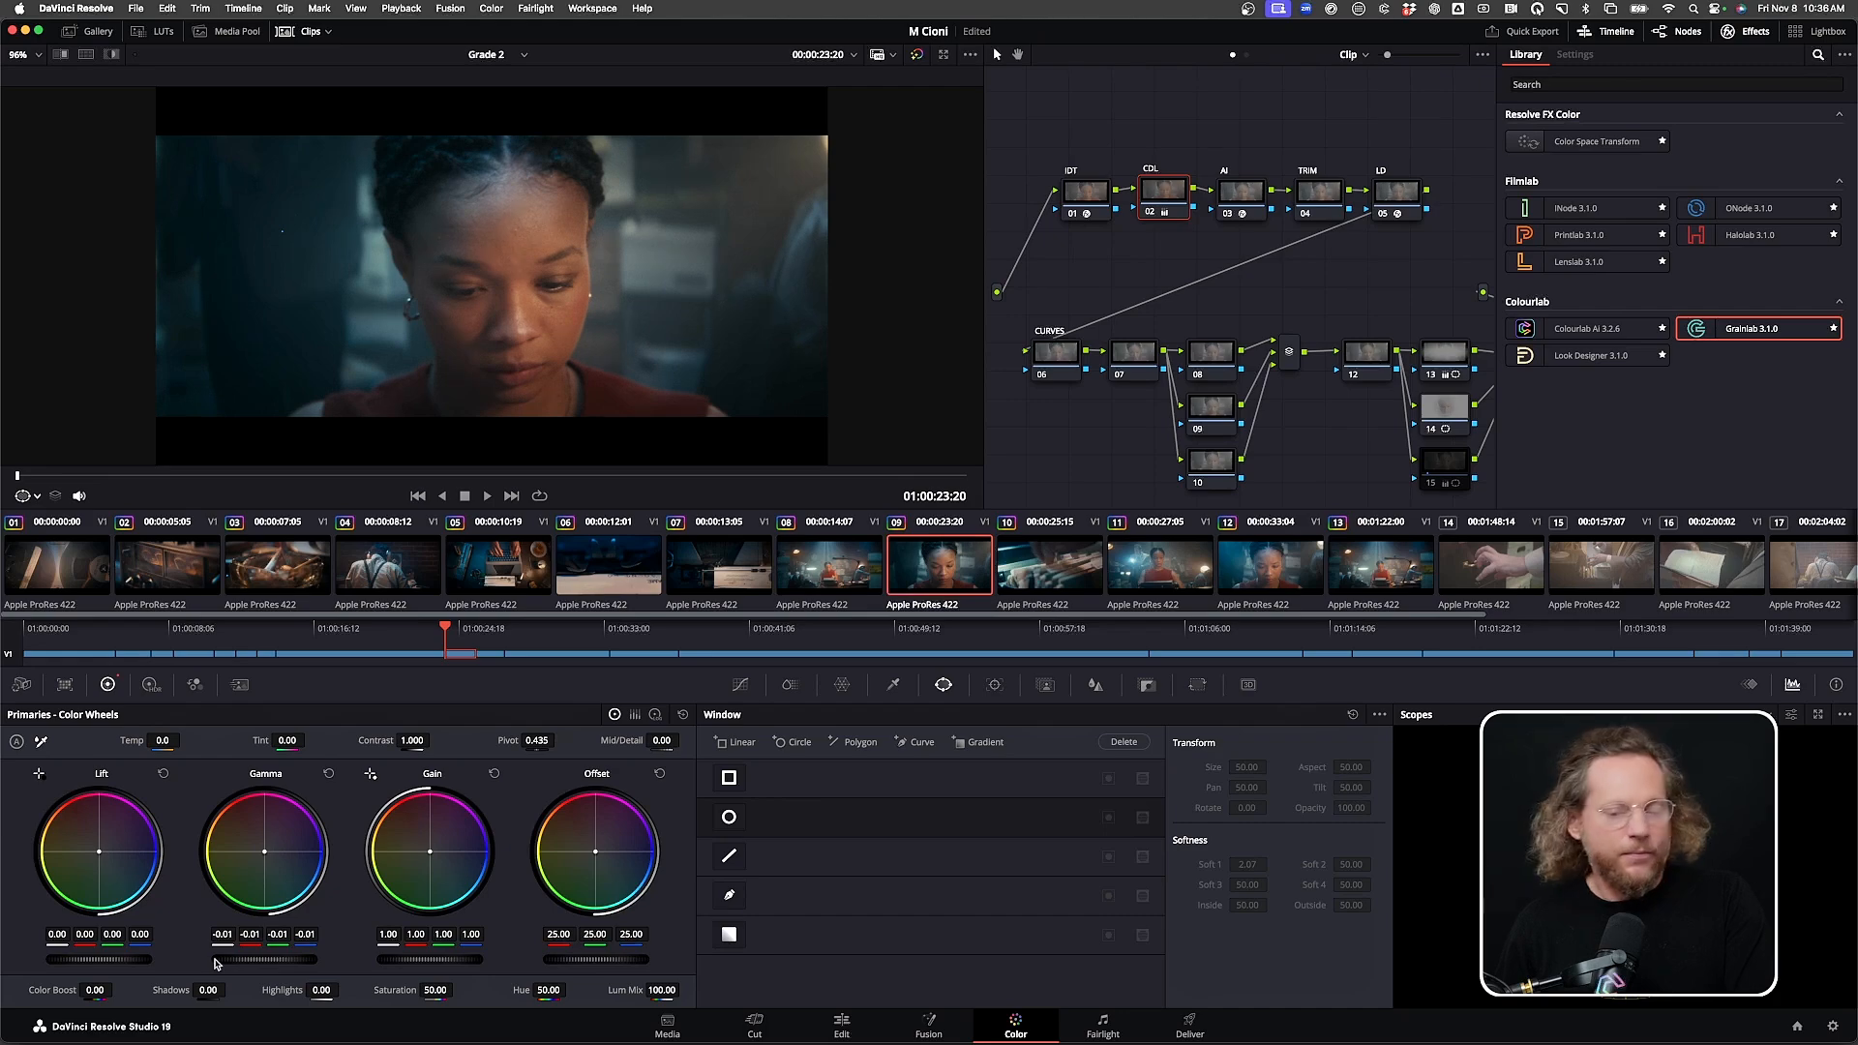
Match clip 8 and the preceding clips back to clip 1 to the saved reference shot using the AI node
left_click(822, 581)
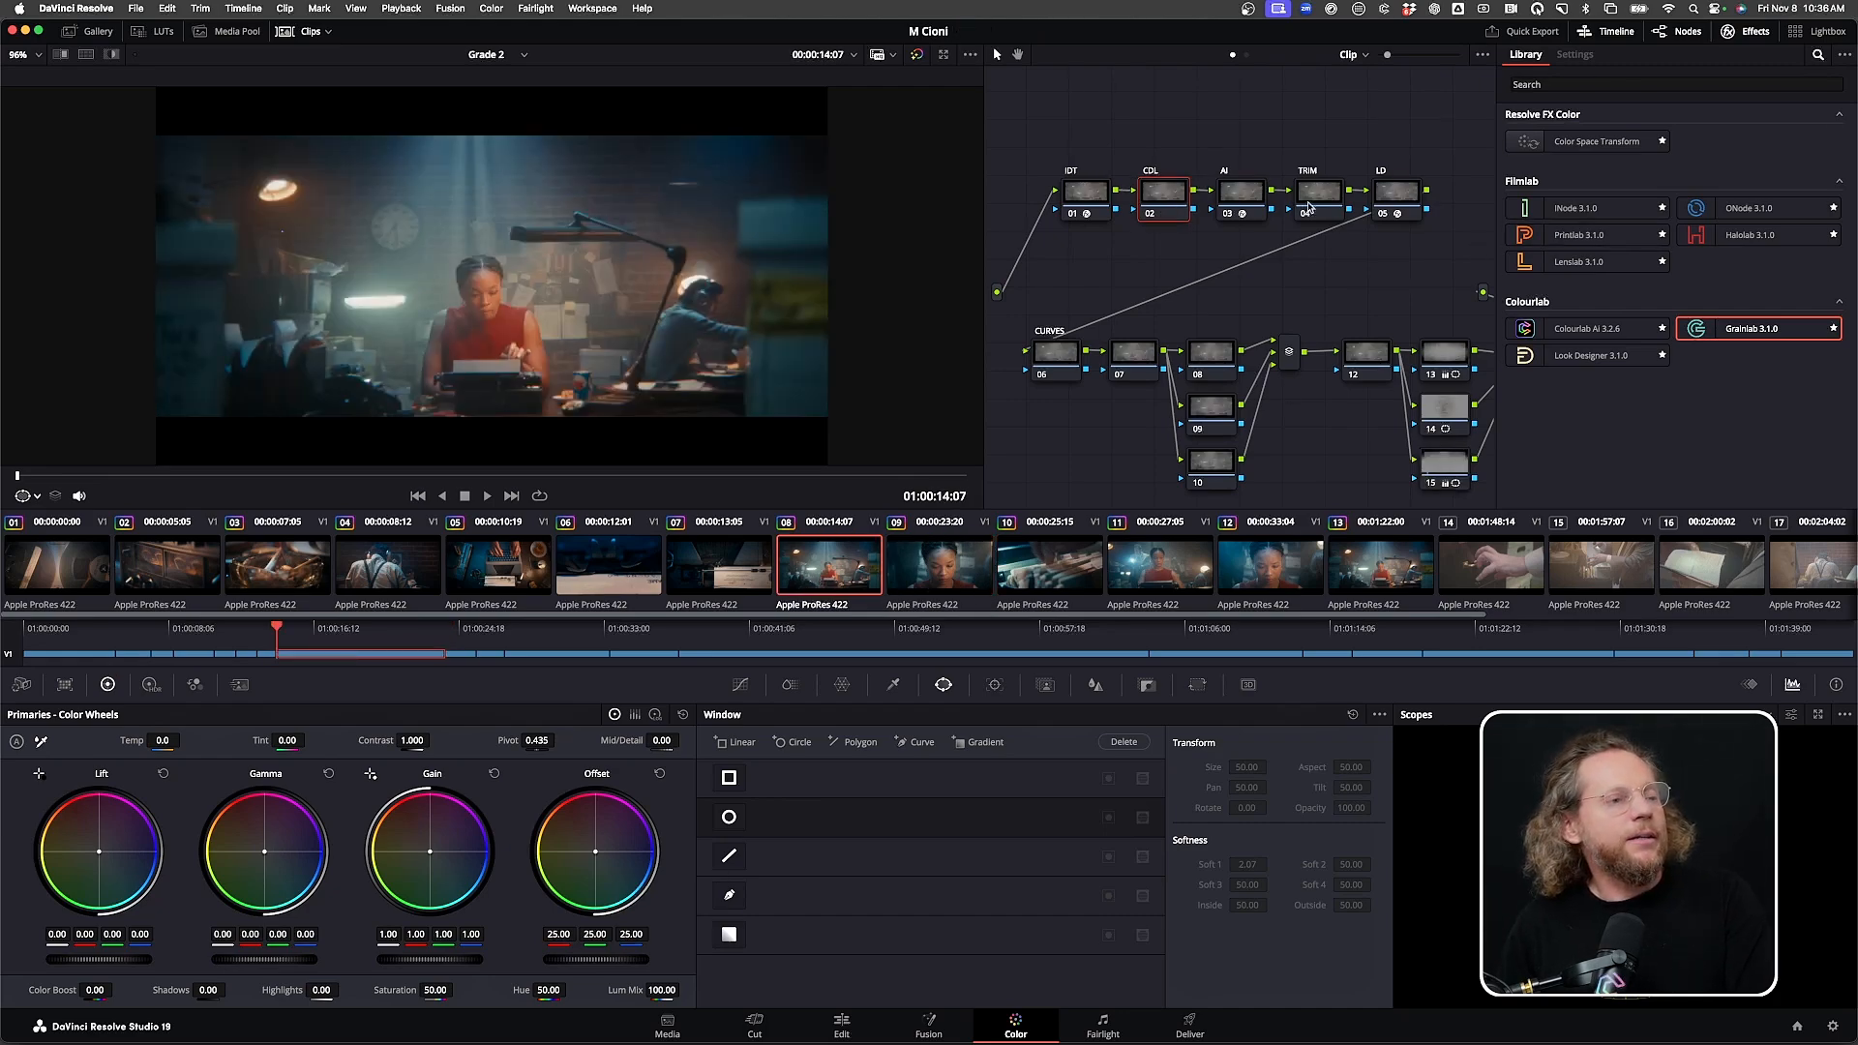
left_click(1261, 205)
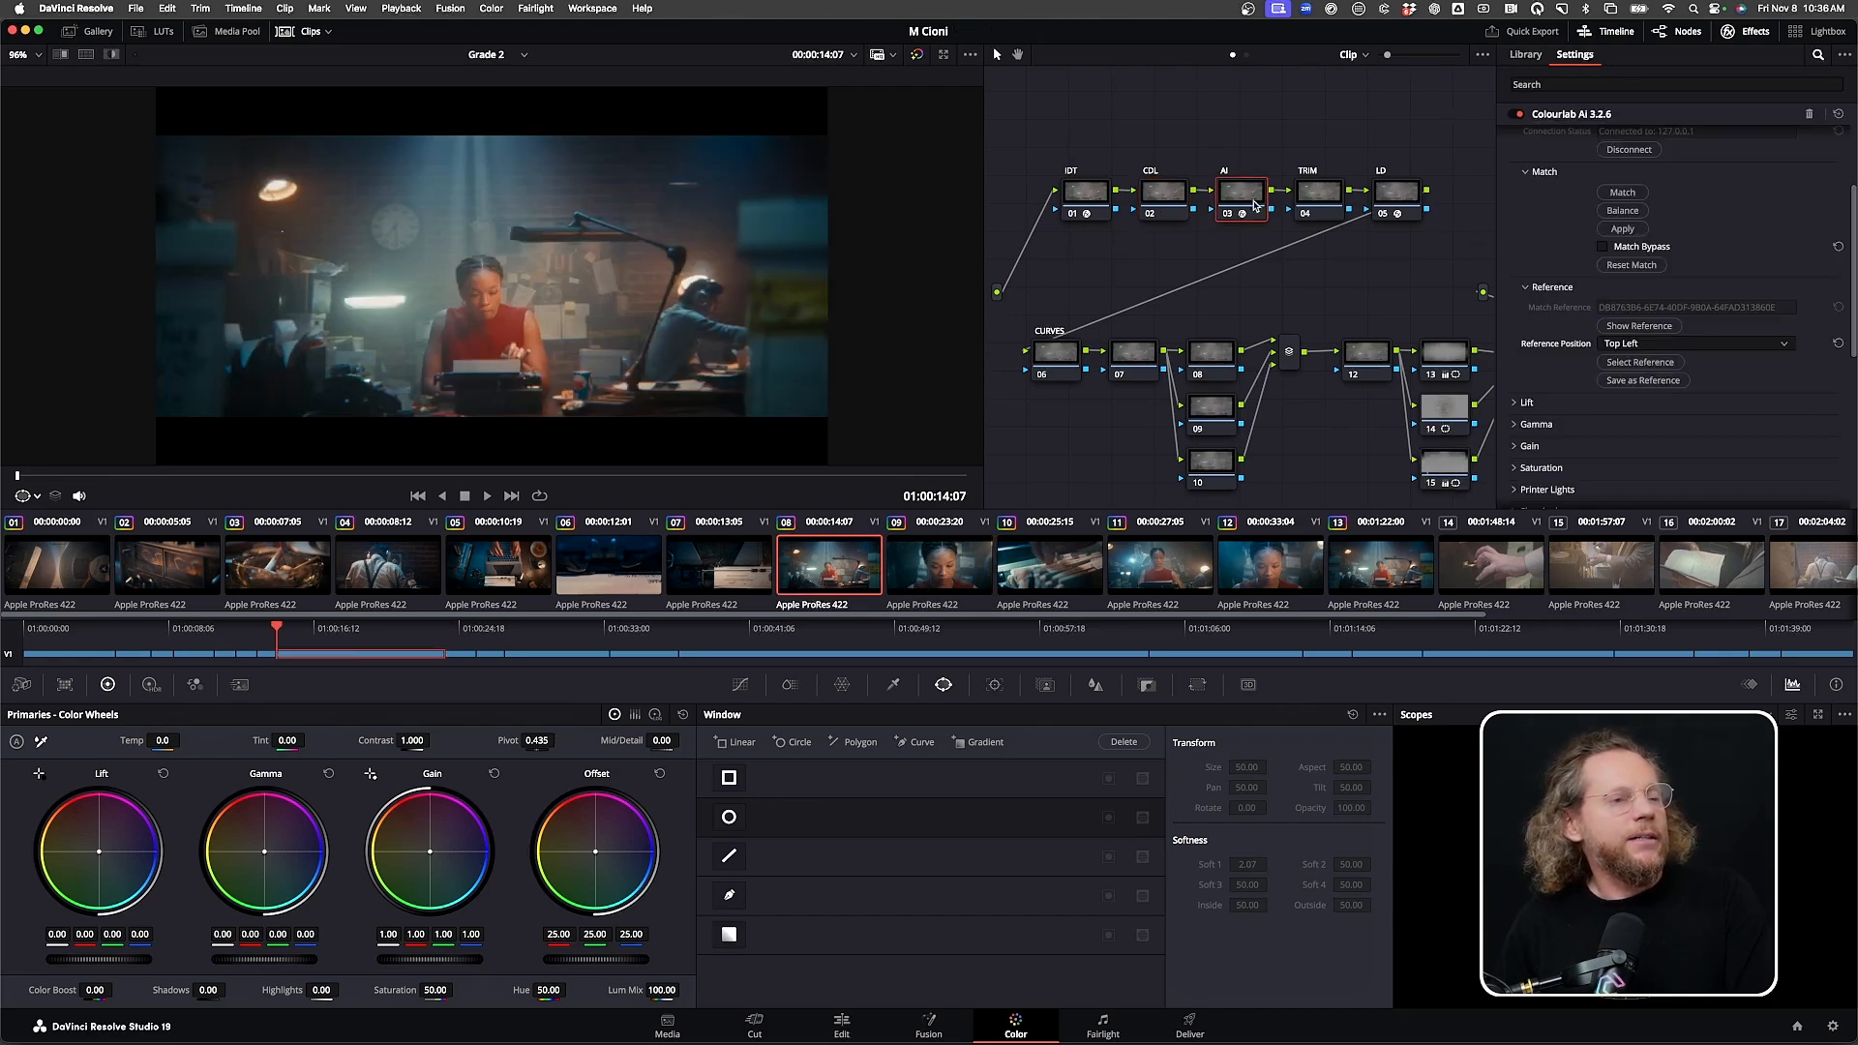
left_click(1622, 194)
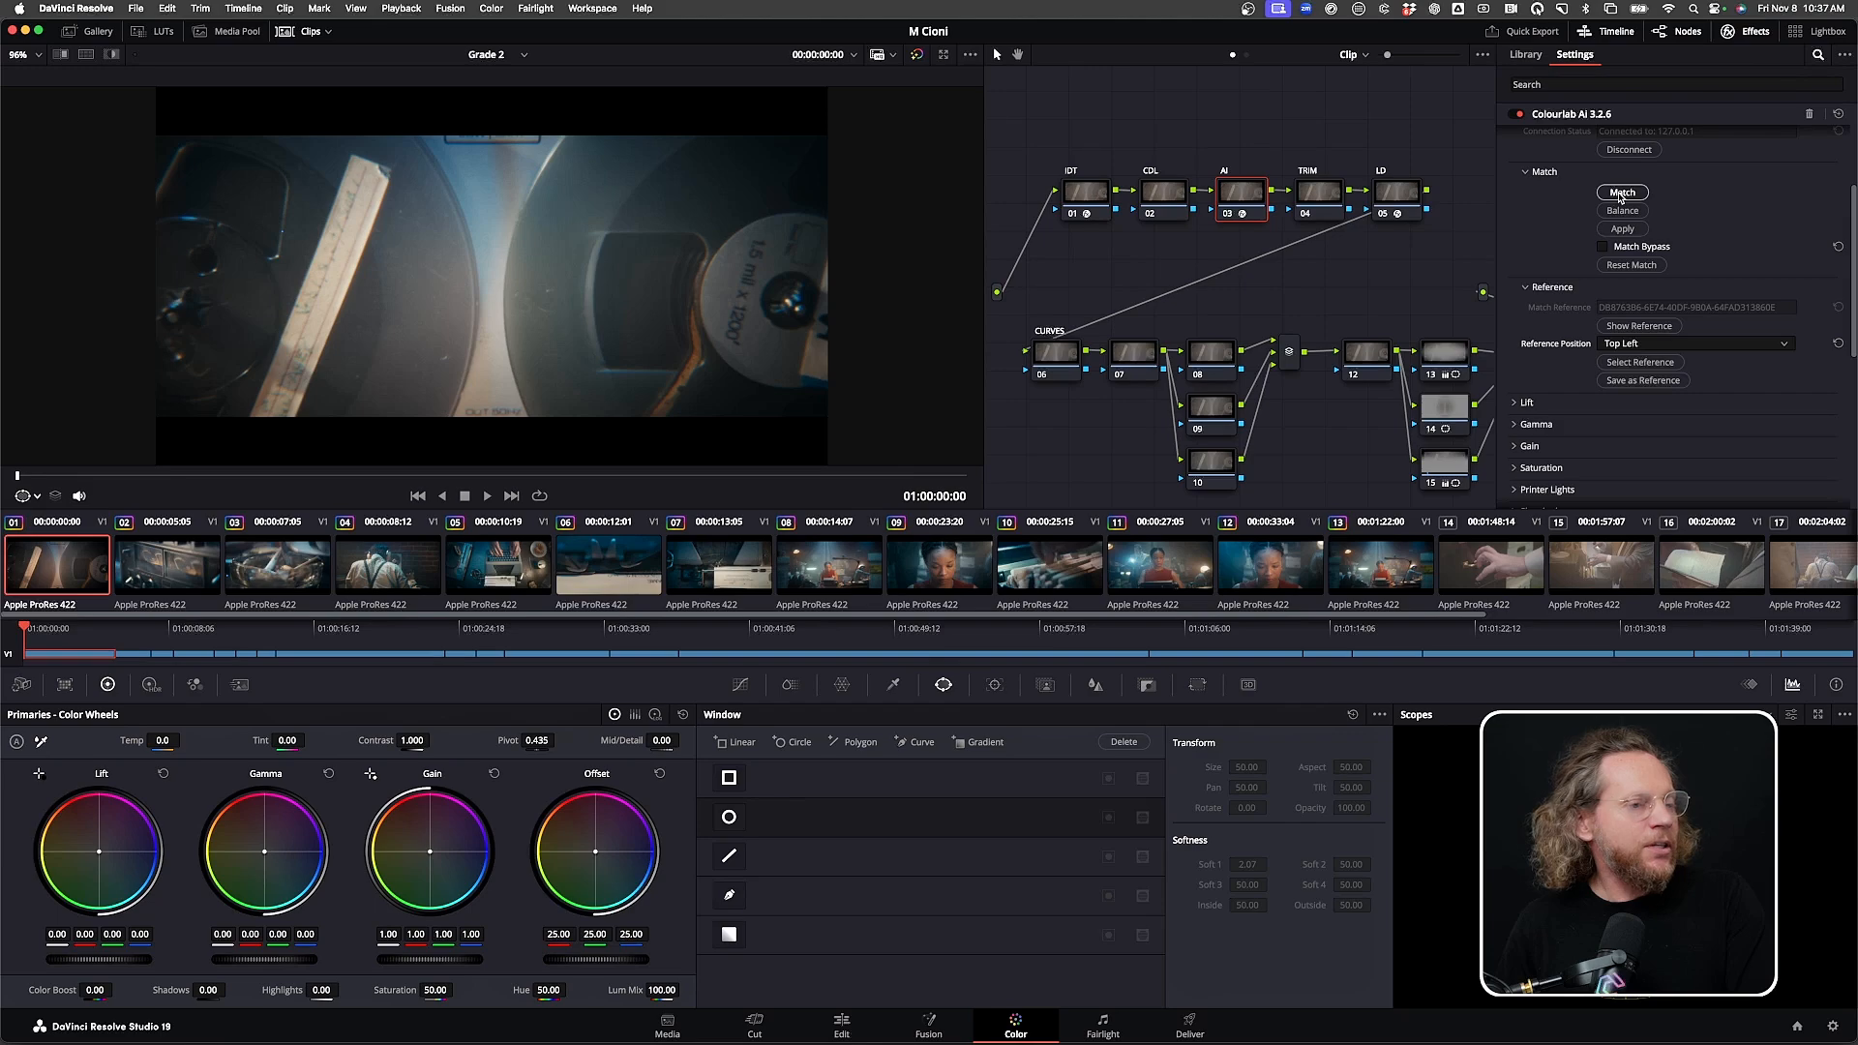
Compare clip 1 with the saved reference by toggling the reference display on and off
left_click(1656, 326)
left_click(1657, 327)
left_click(1657, 326)
left_click(1657, 326)
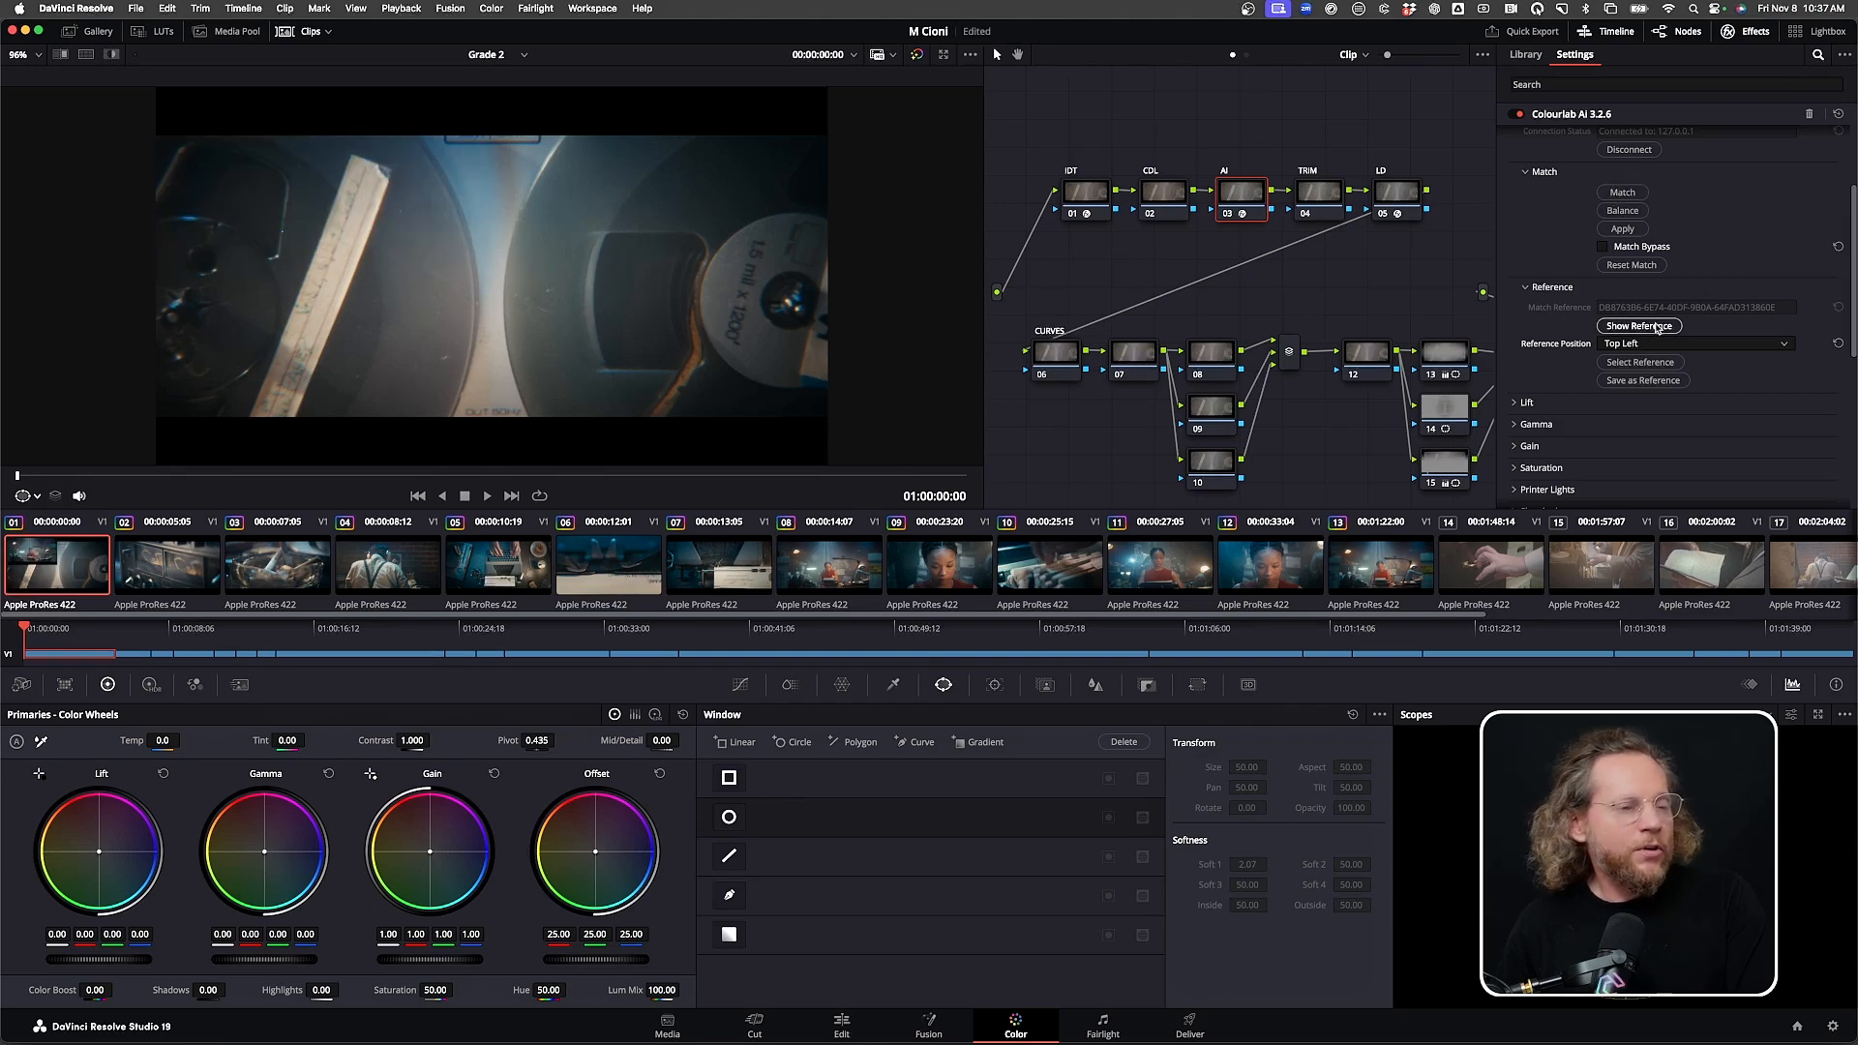
Copy the grade of clip 13 onto clips 14 through 21, replacing their active grades
left_click(1417, 579)
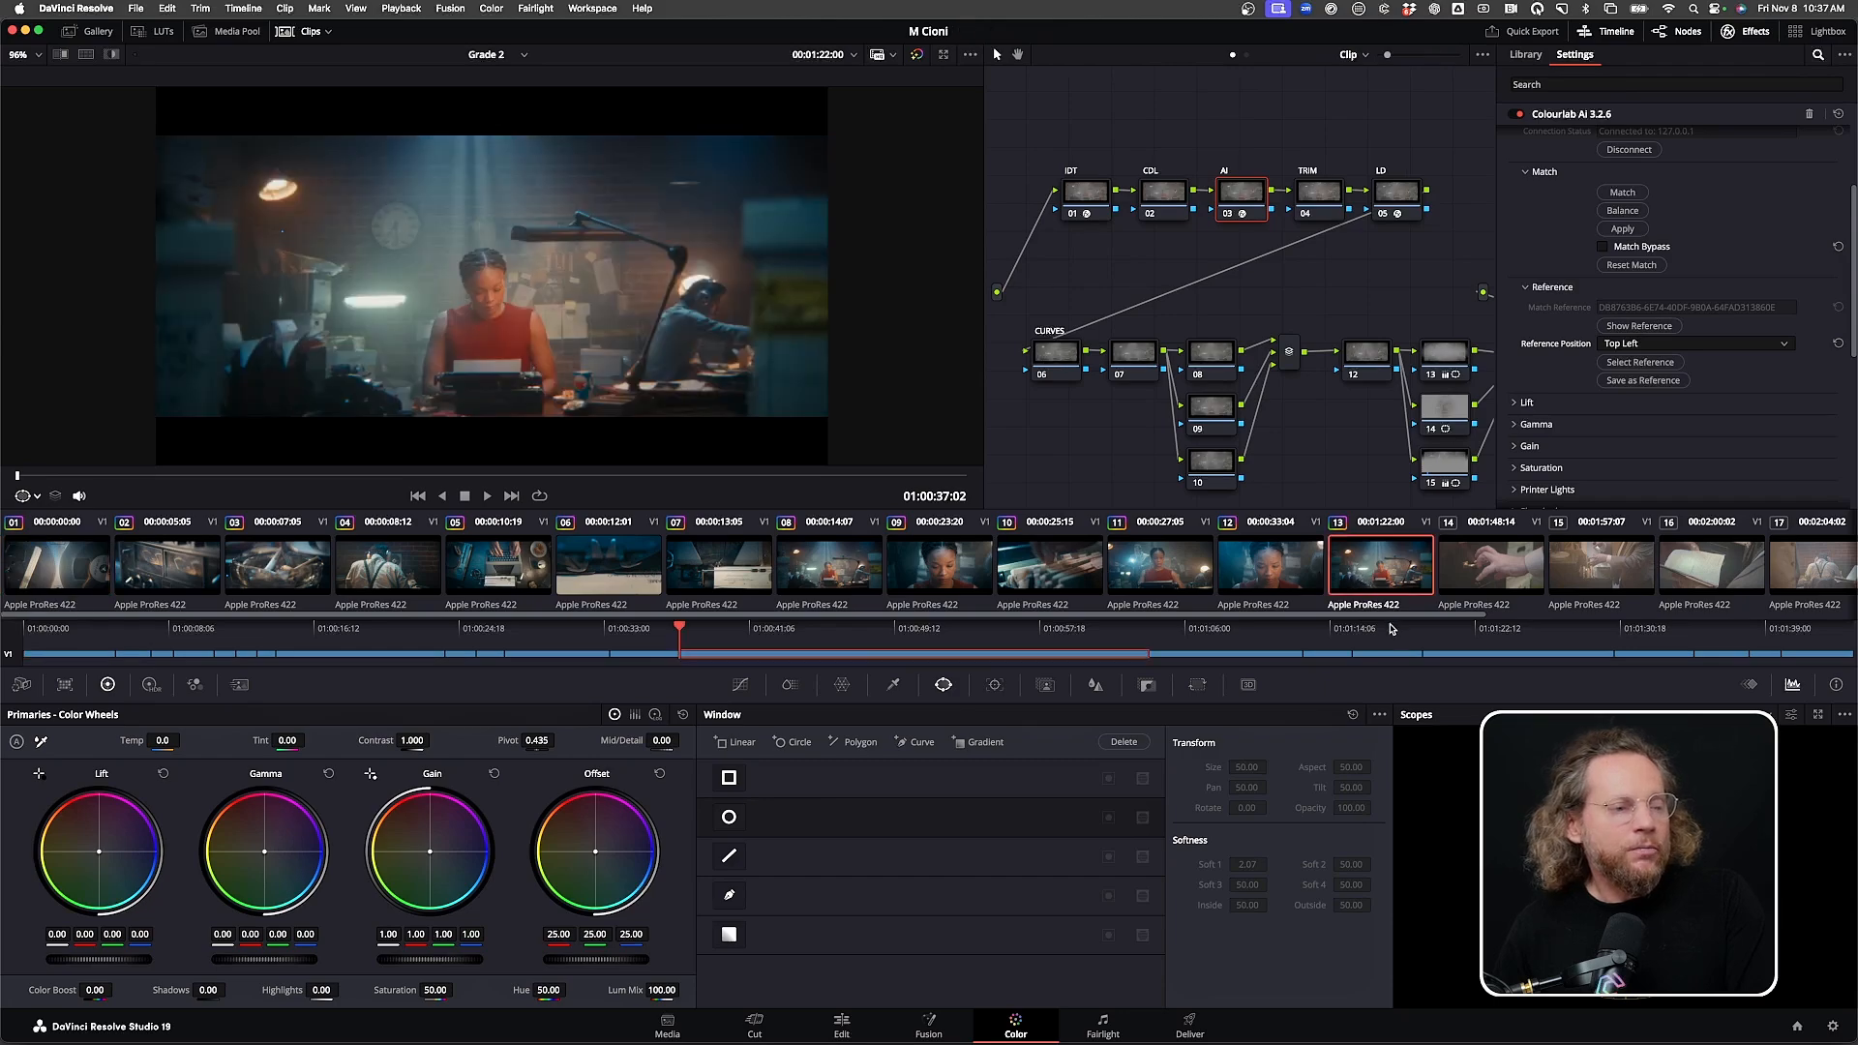
left_click_drag(1394, 615, 1849, 601)
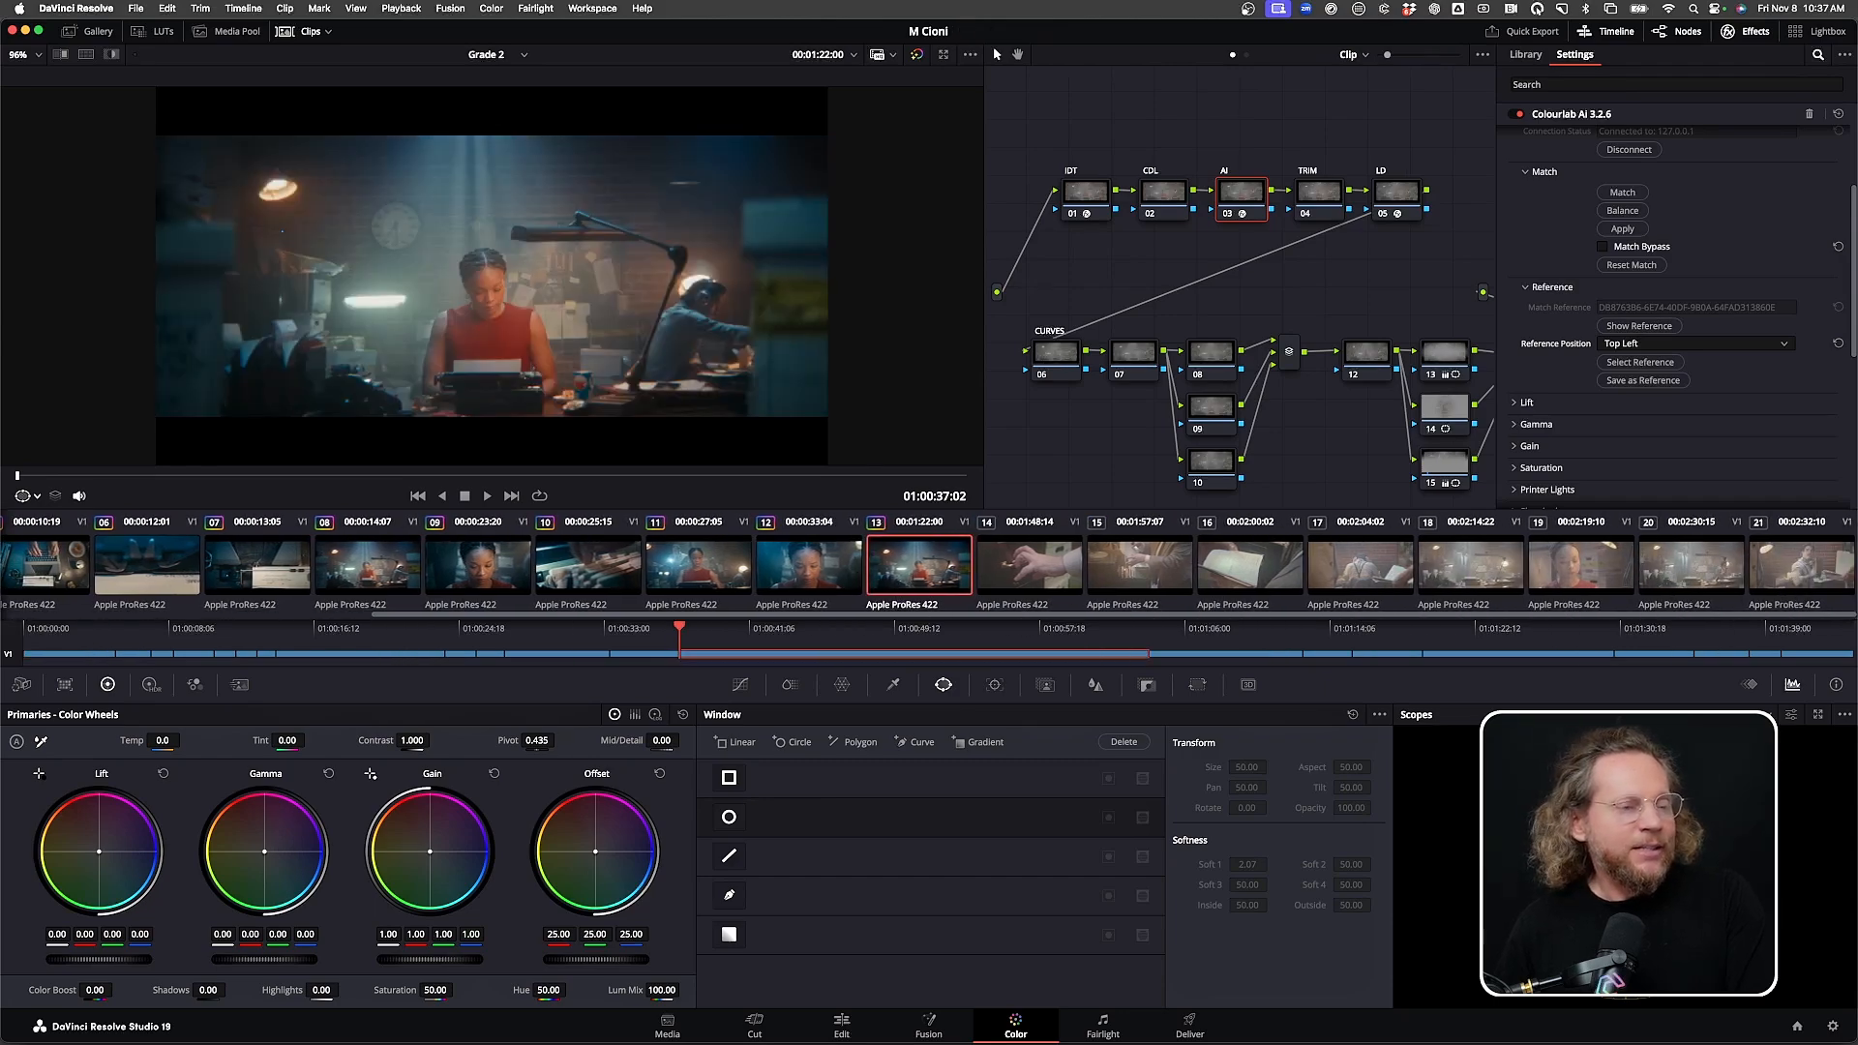
left_click(1029, 564)
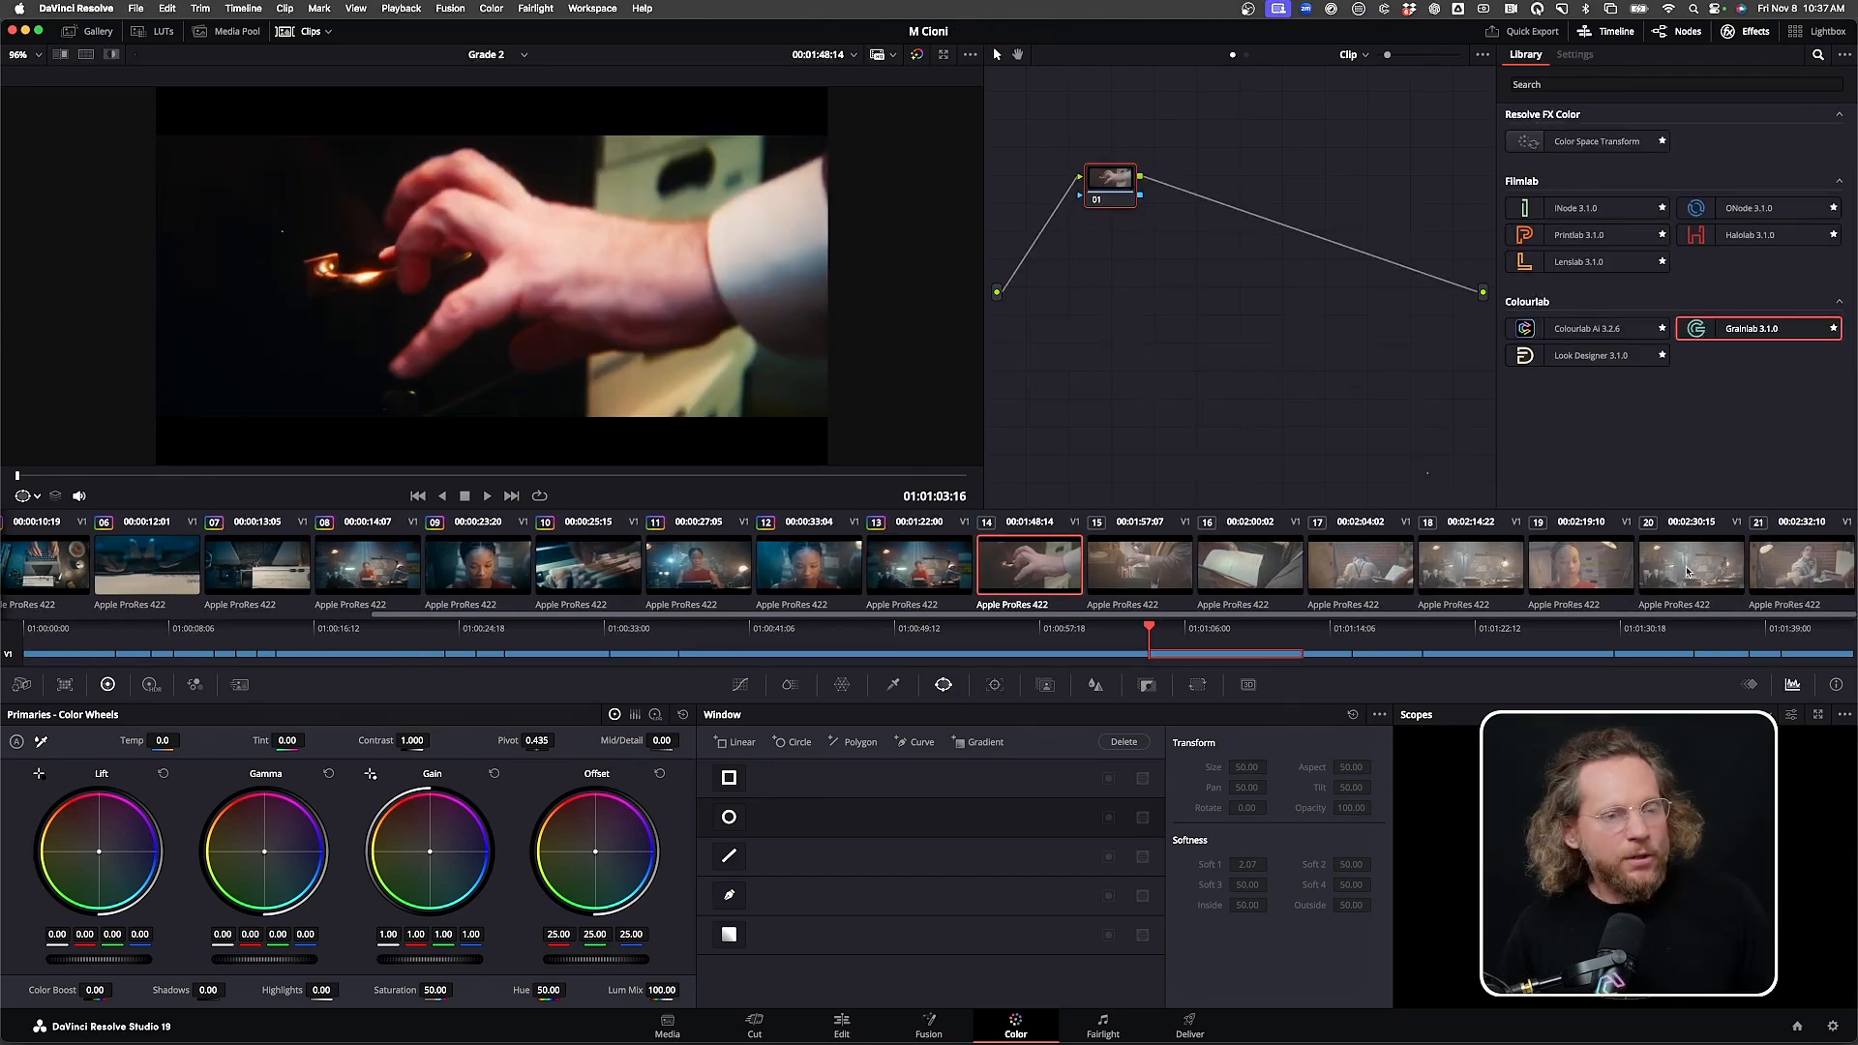
left_click(1721, 577, "shift")
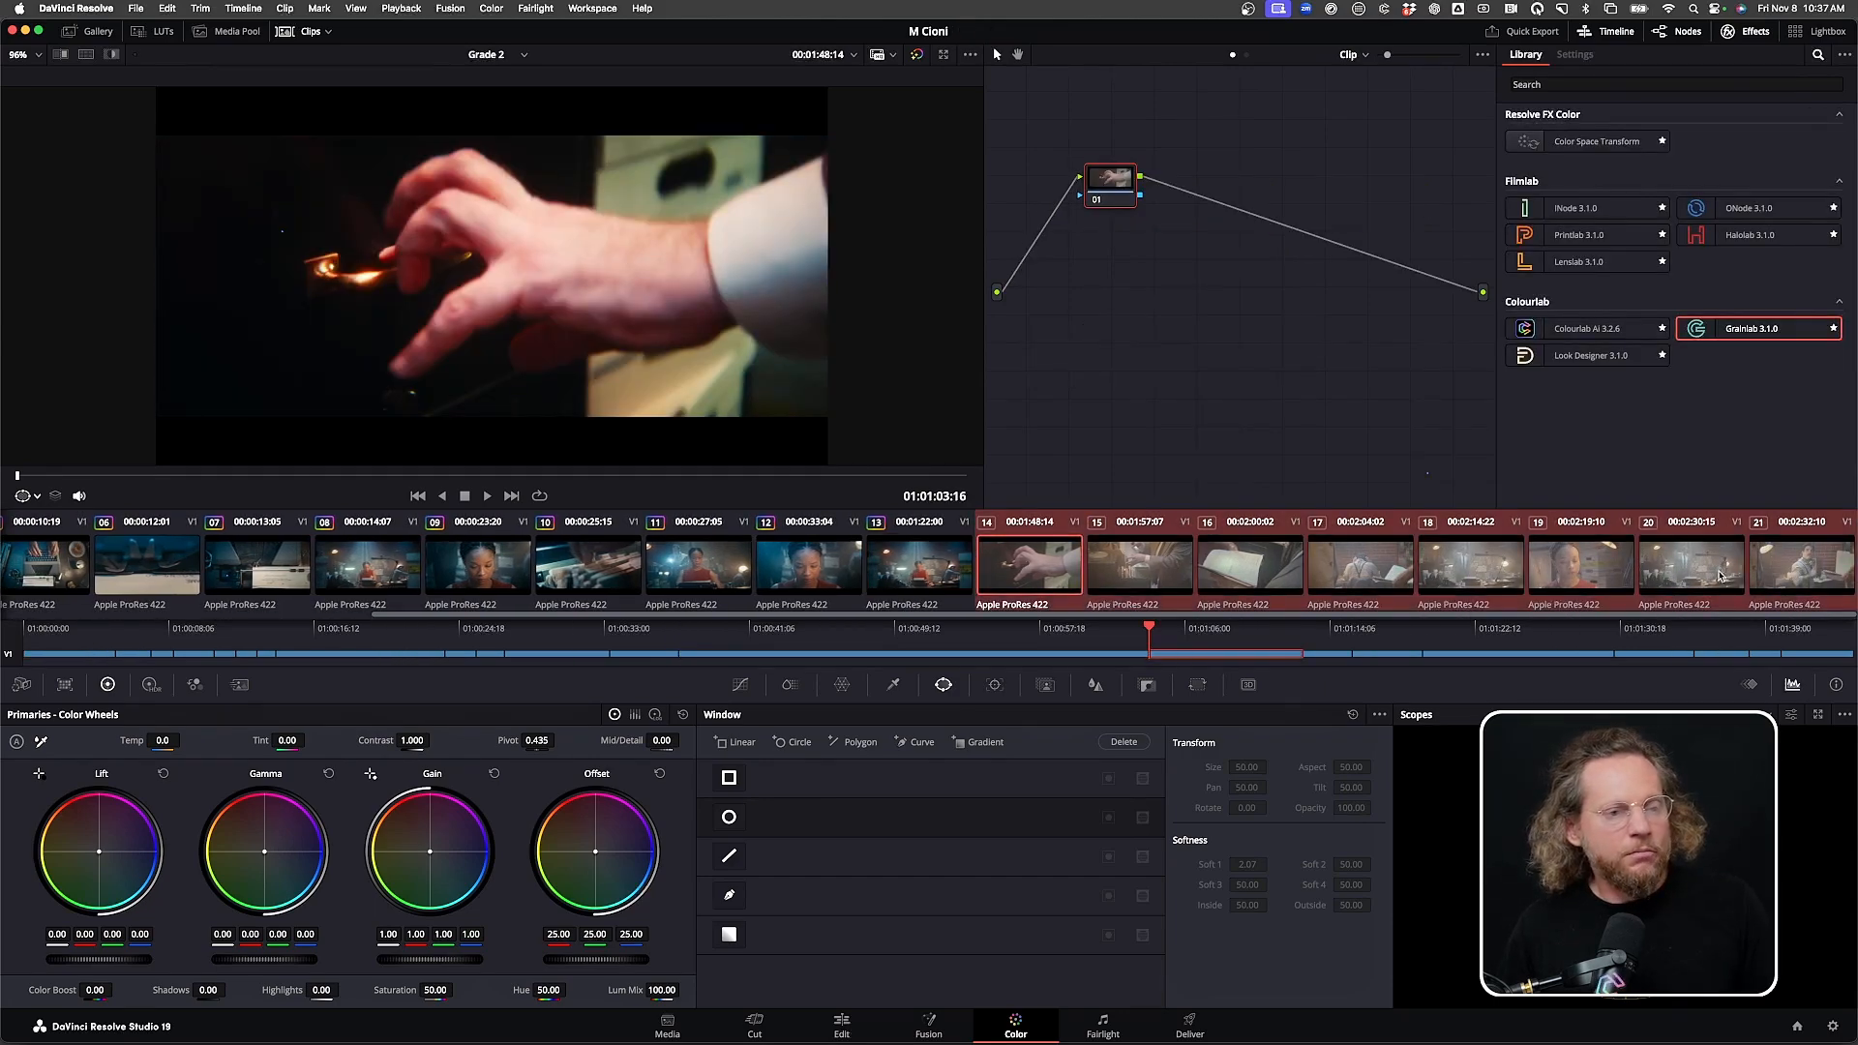
middle_click(920, 578)
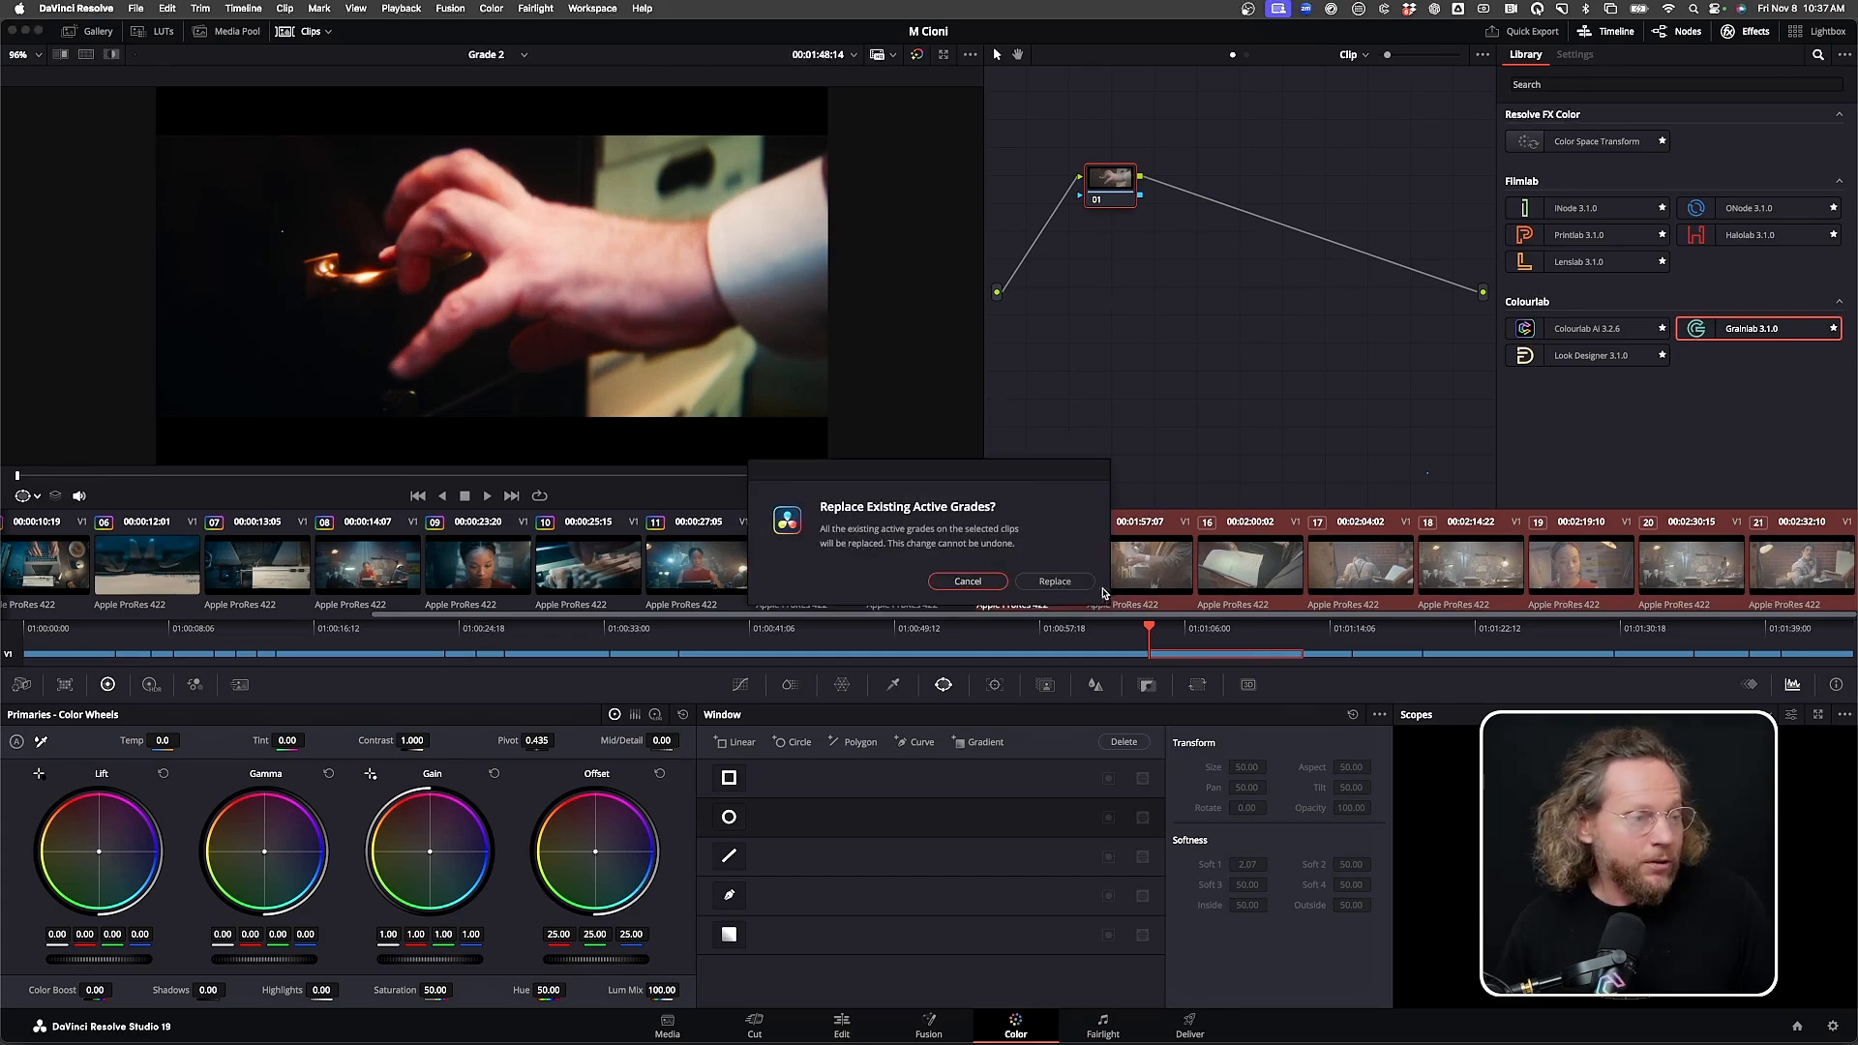
left_click(1054, 581)
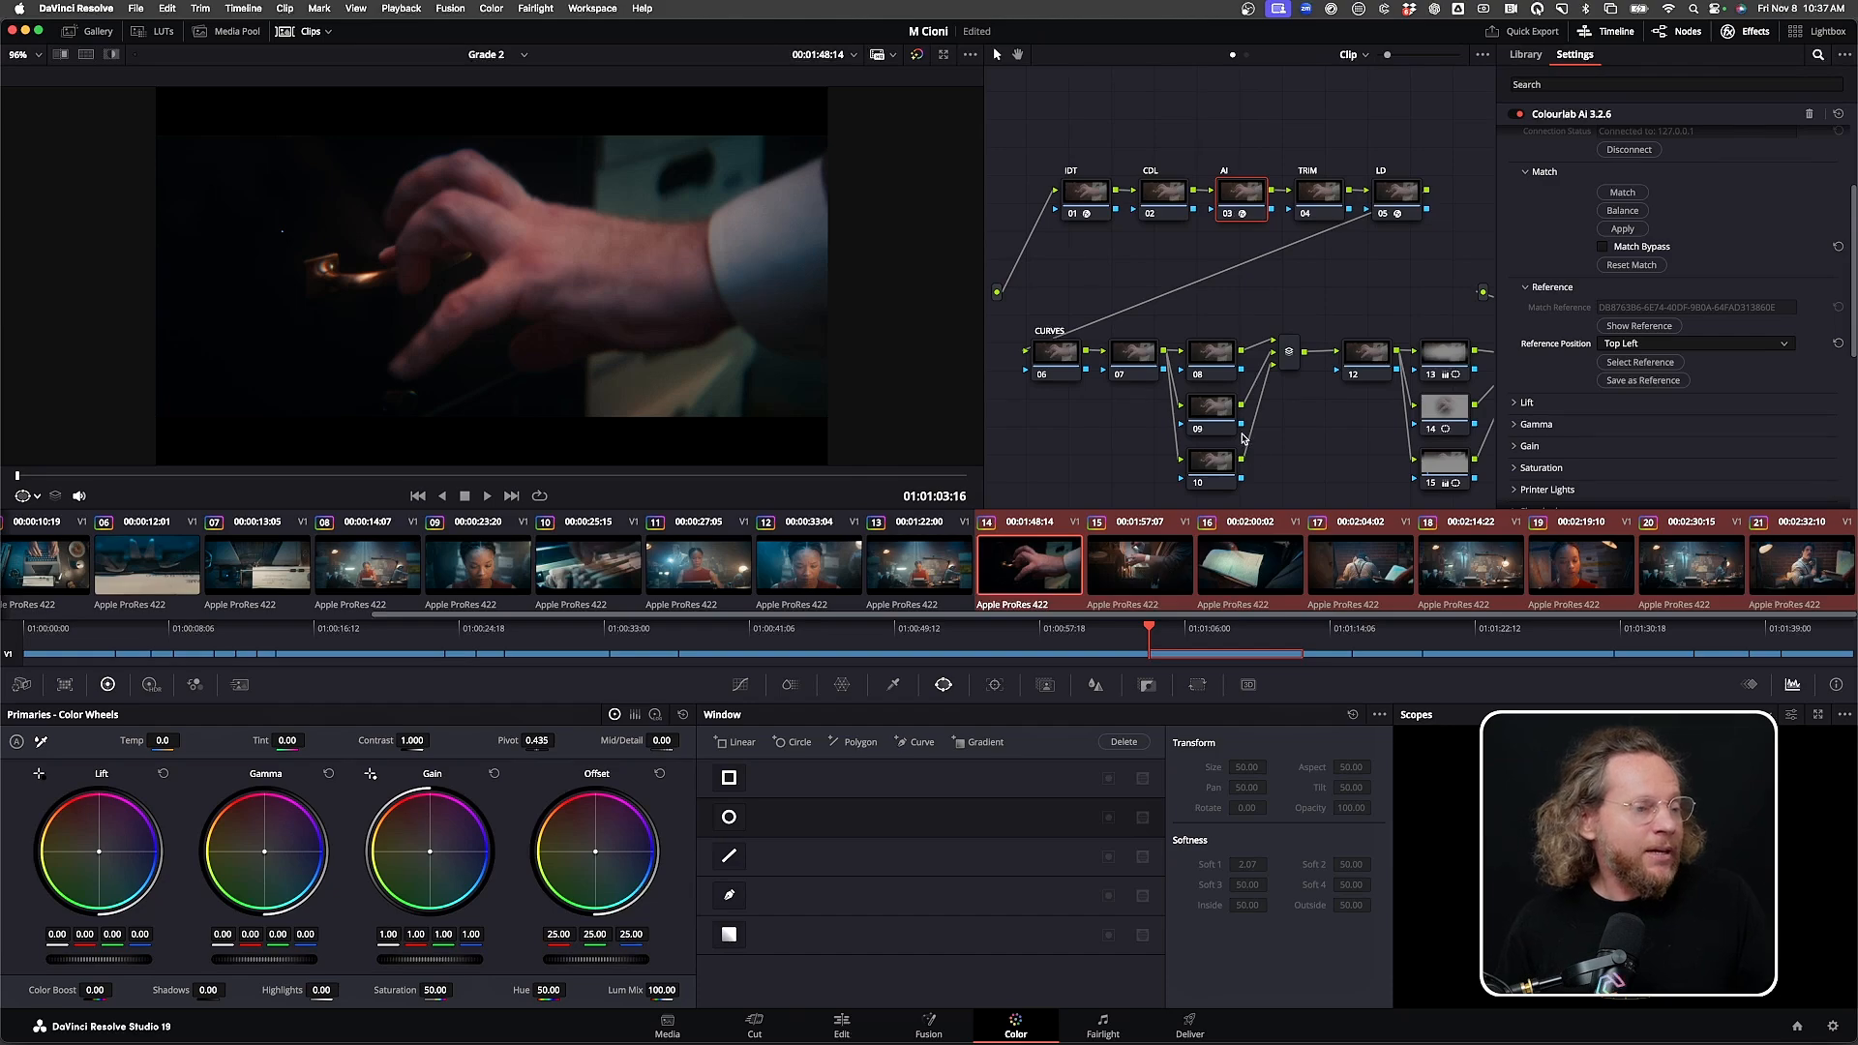
Match clips 14 through 18 one by one to the saved reference shot with Colourlab Ai
left_click(1635, 195)
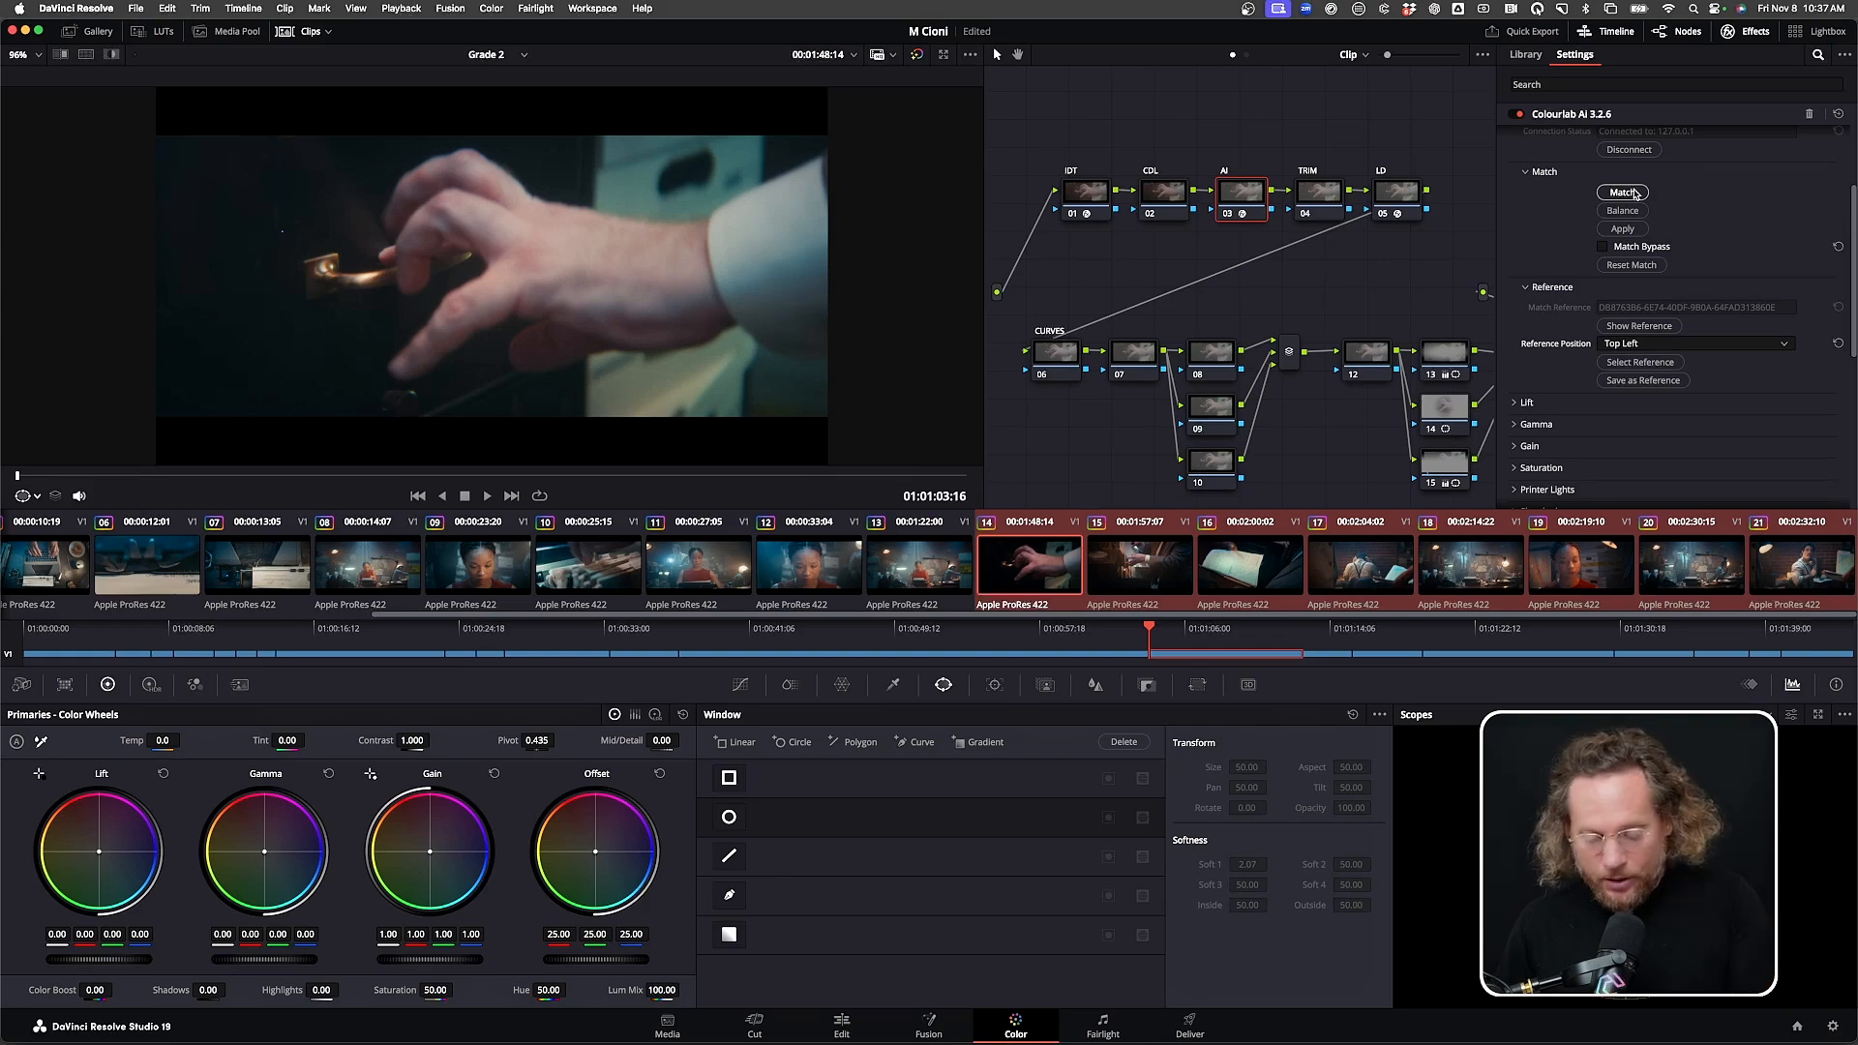
key("Down")
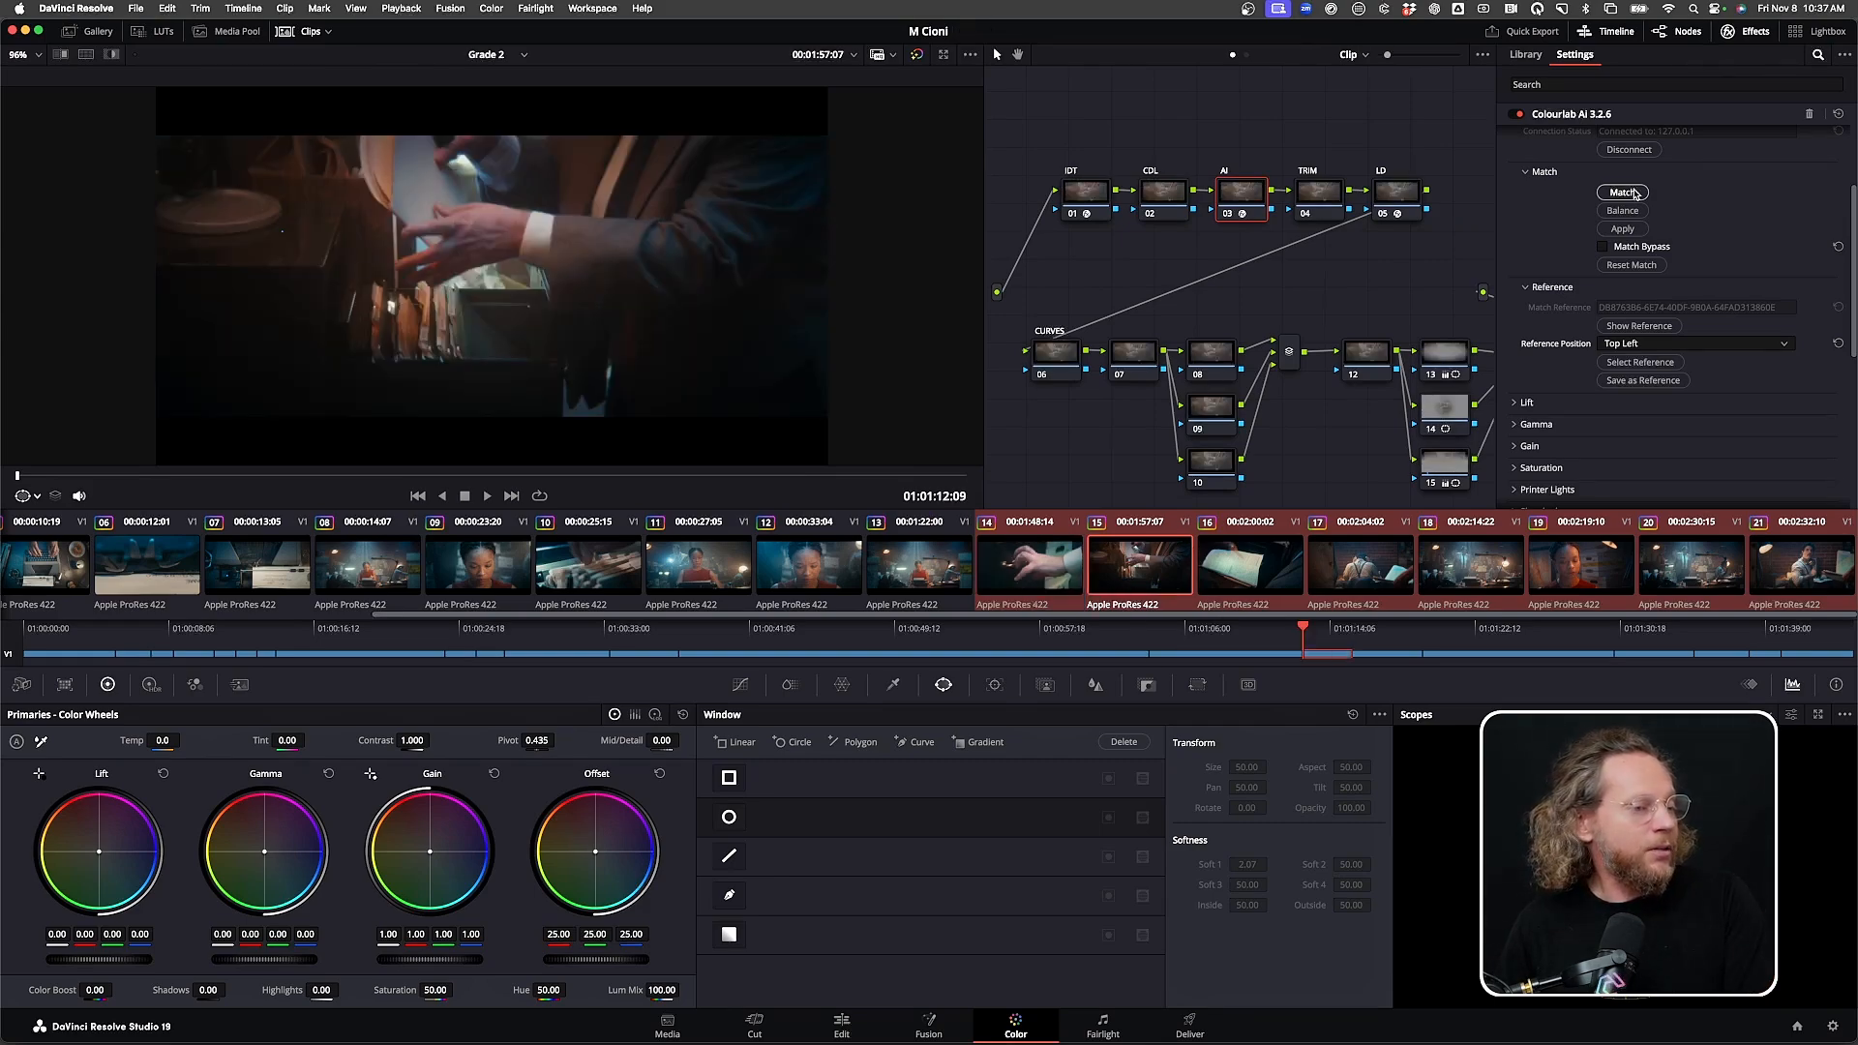
left_click(1636, 194)
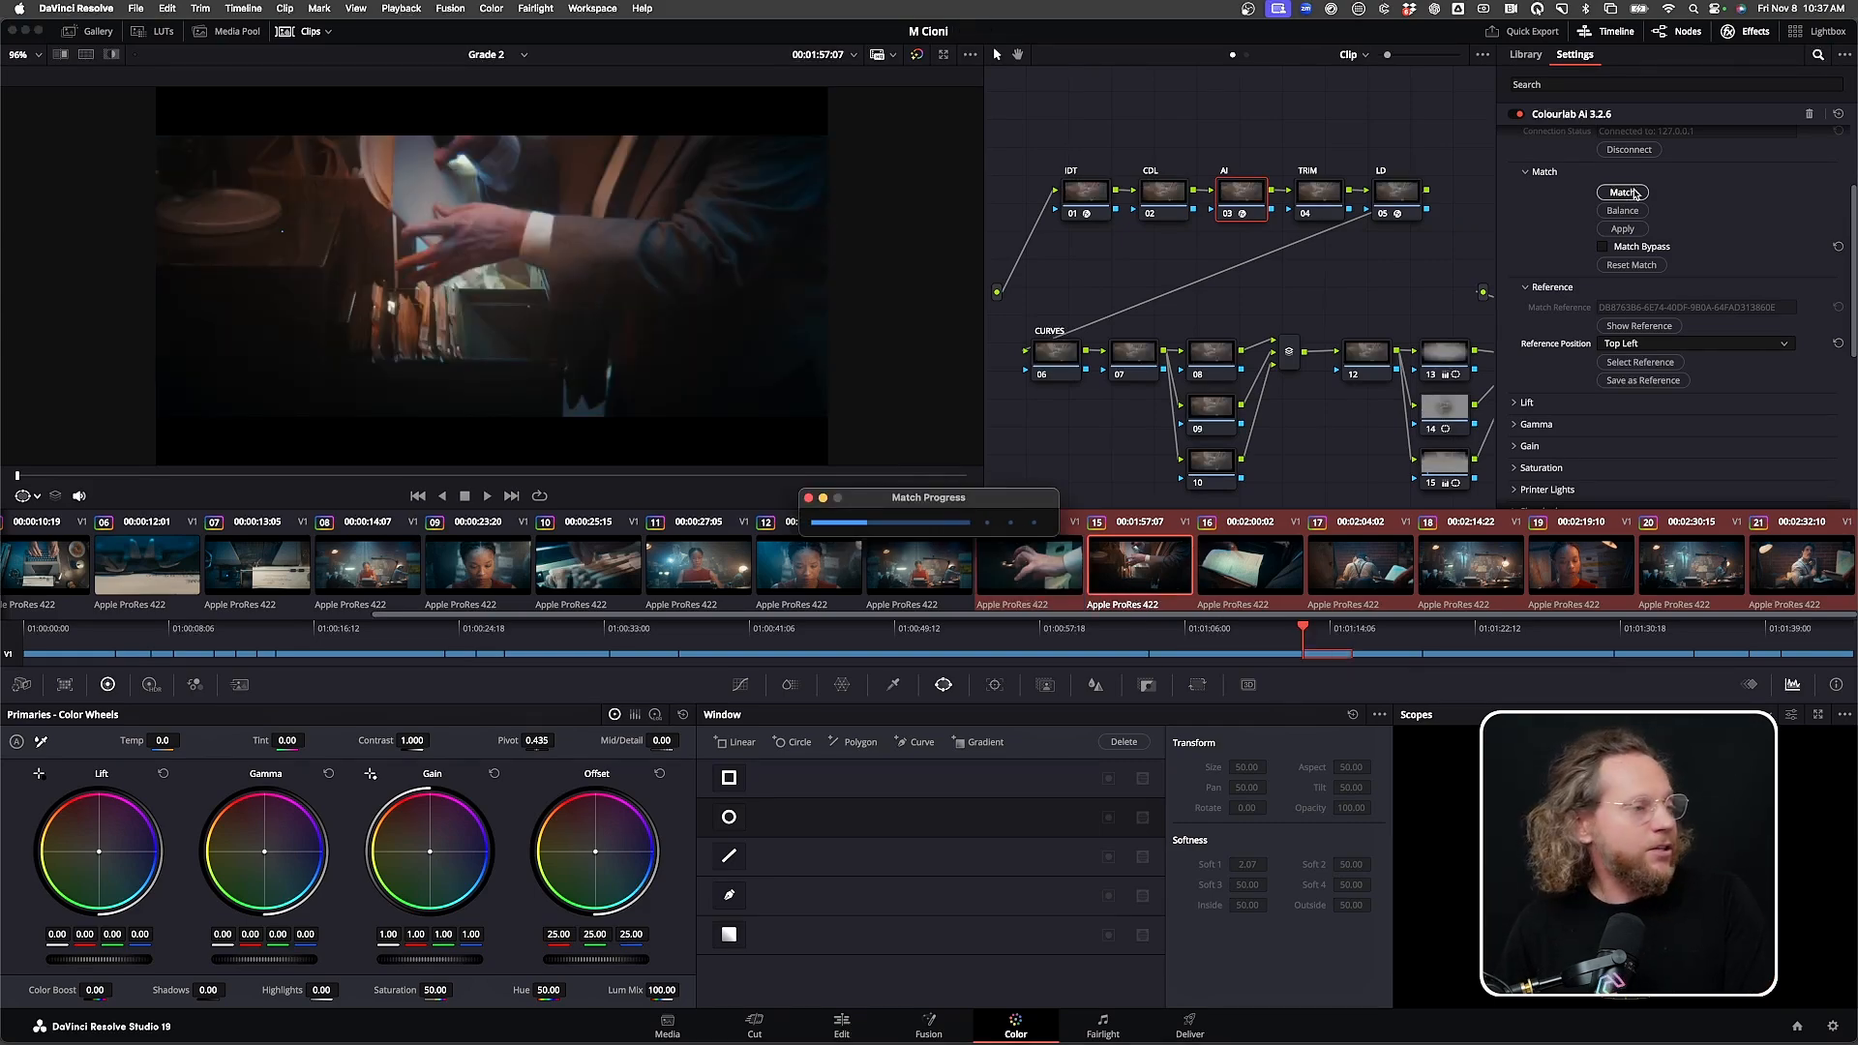
key("Down")
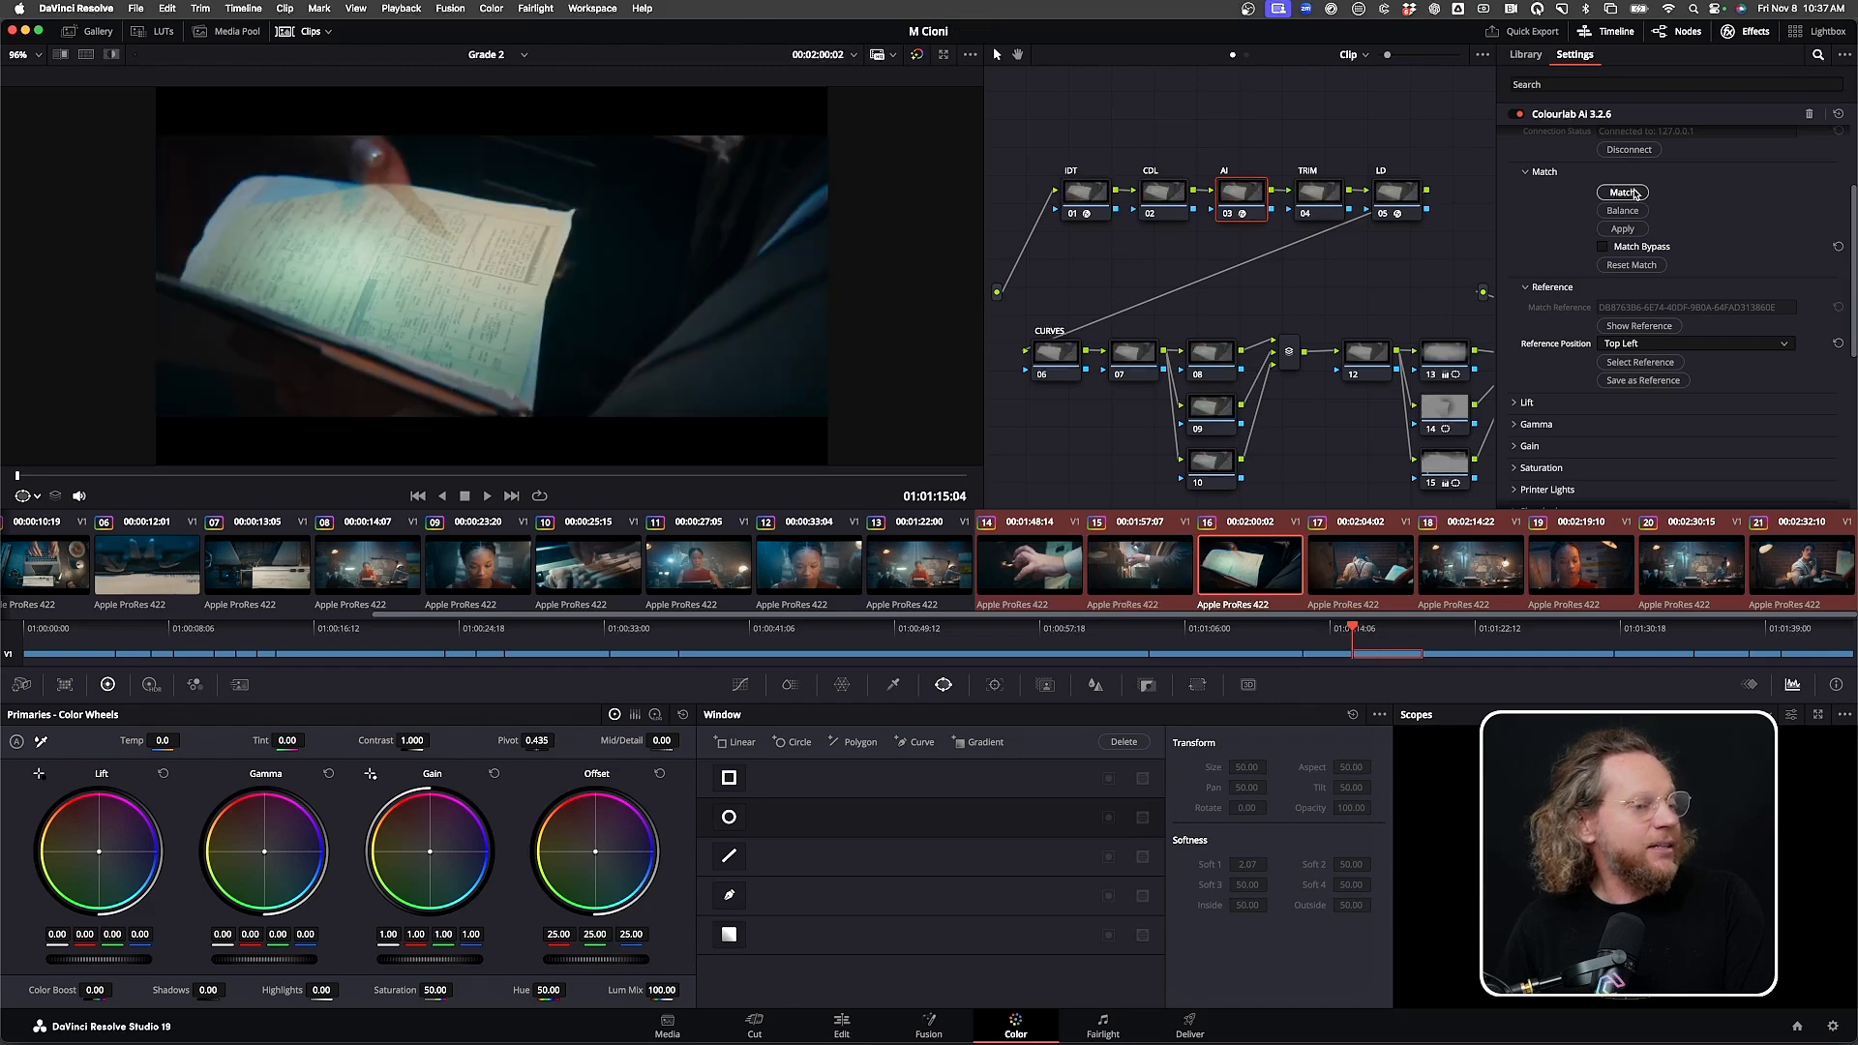
left_click(1636, 193)
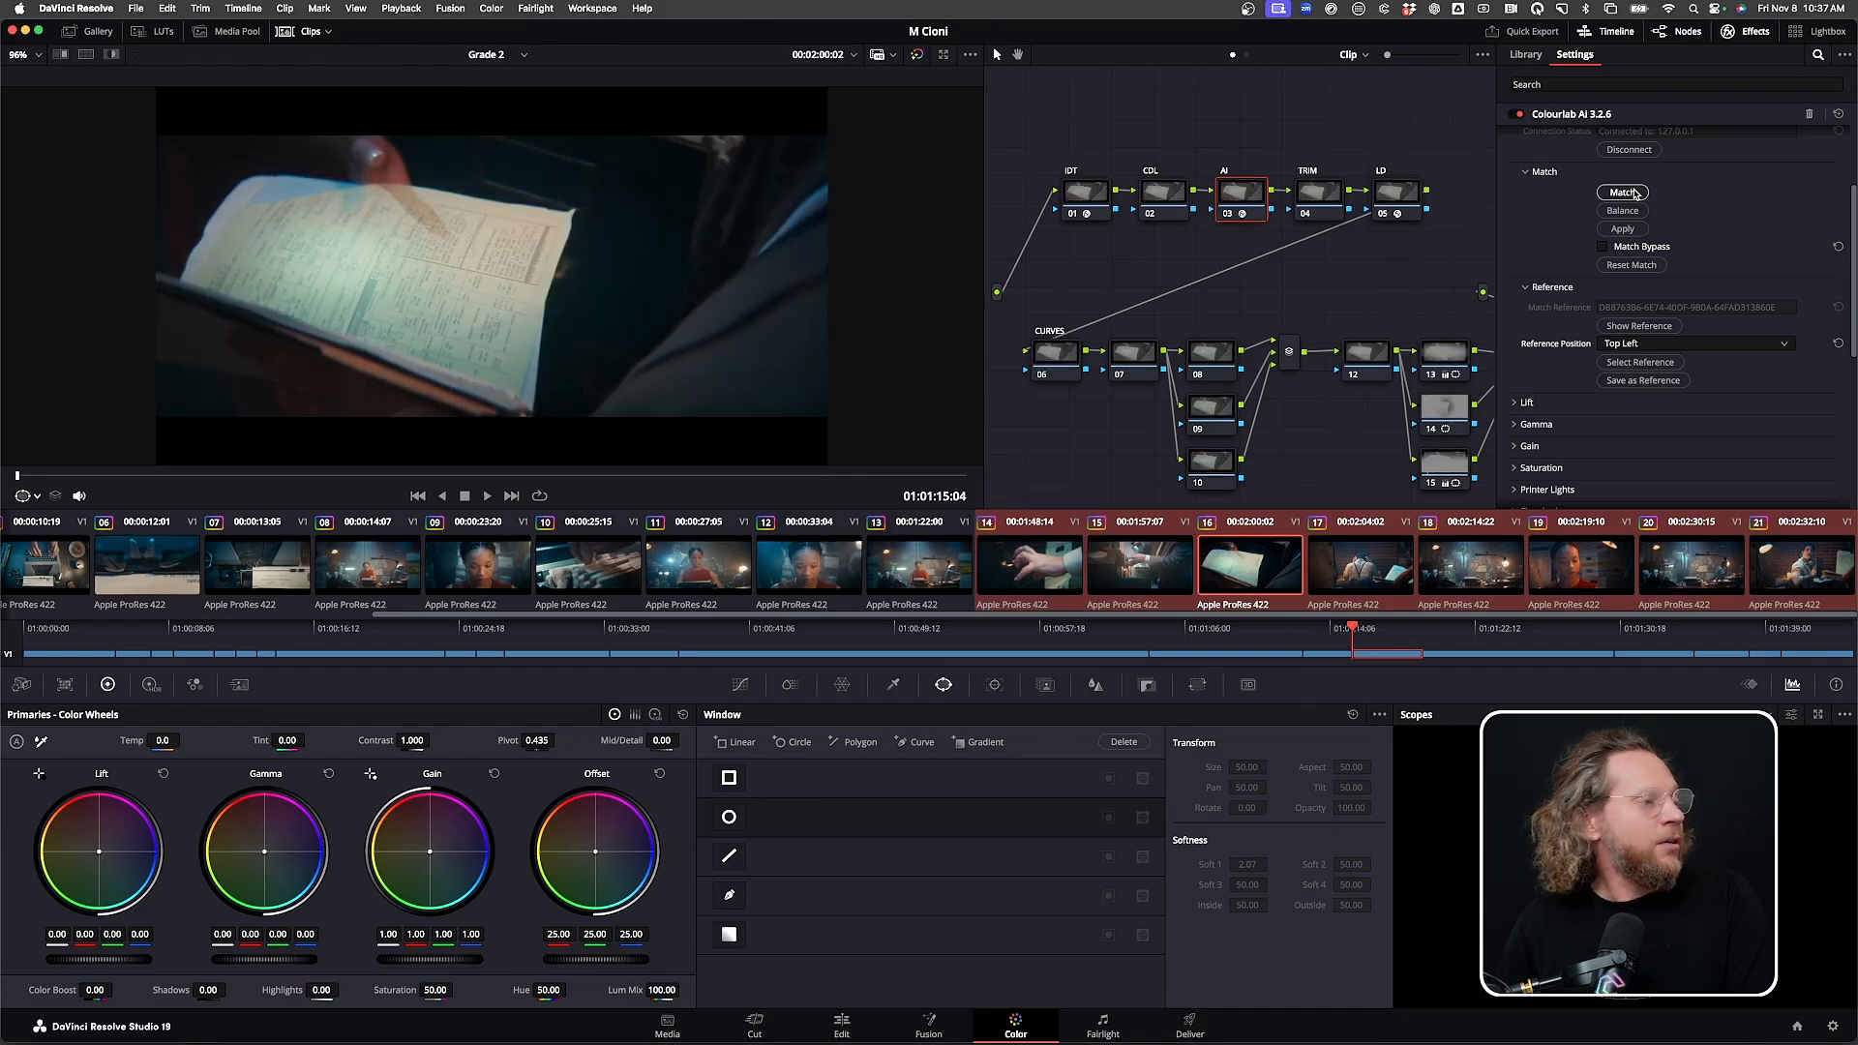
key("Down")
left_click(1636, 193)
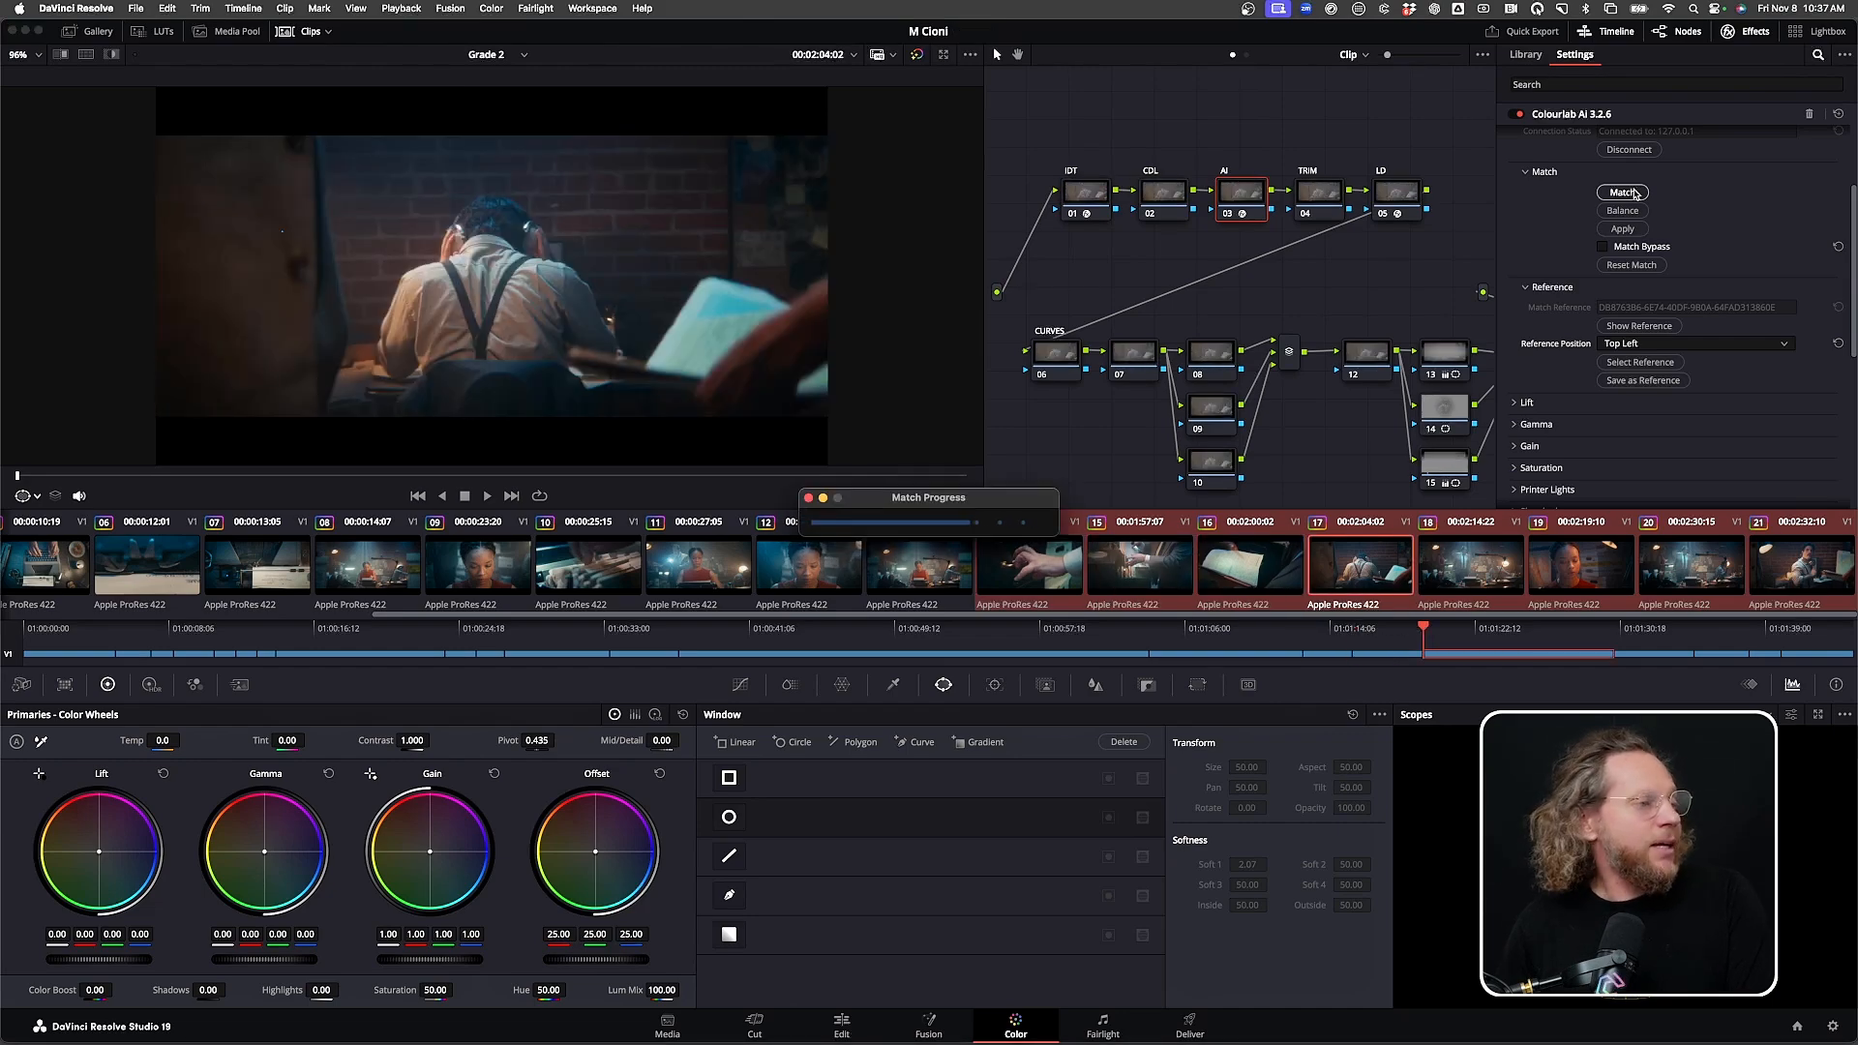
key("Down")
left_click(1636, 194)
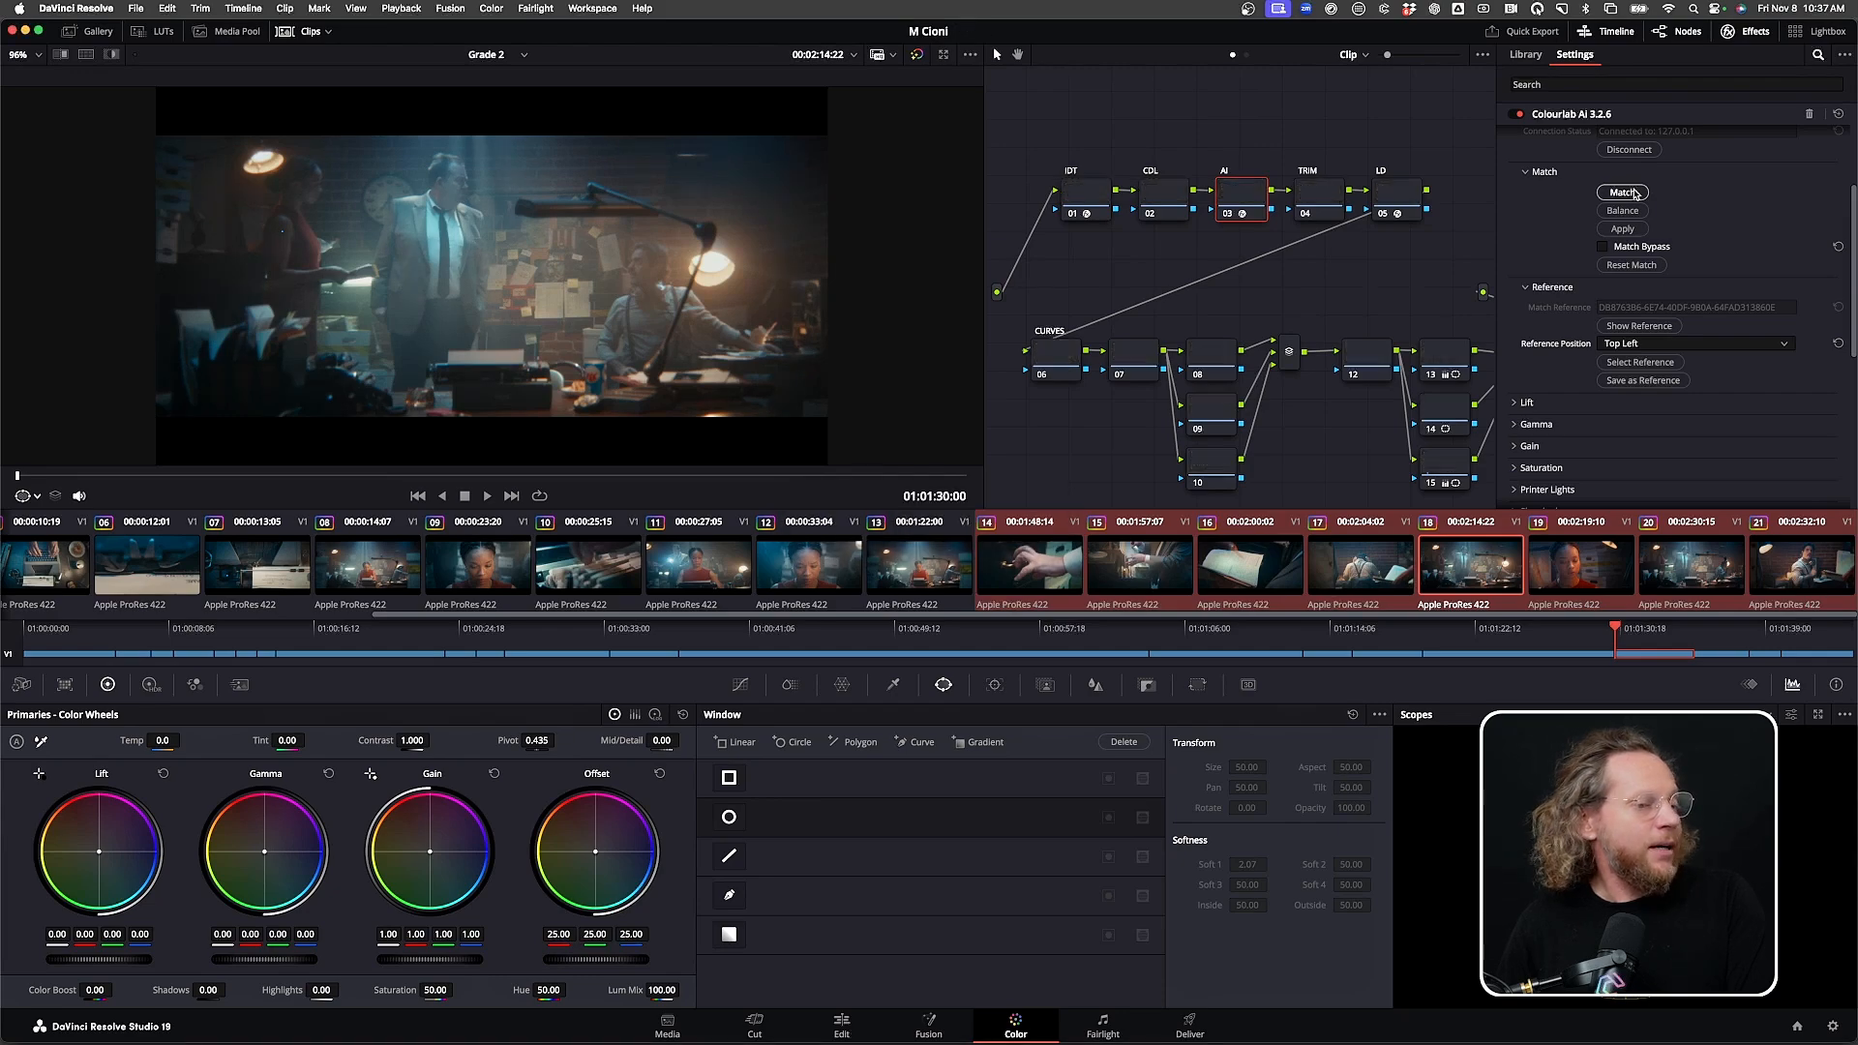
Match clips 19, 20 and 21 one by one to the saved reference shot with Colourlab Ai
key("Down")
left_click(1635, 193)
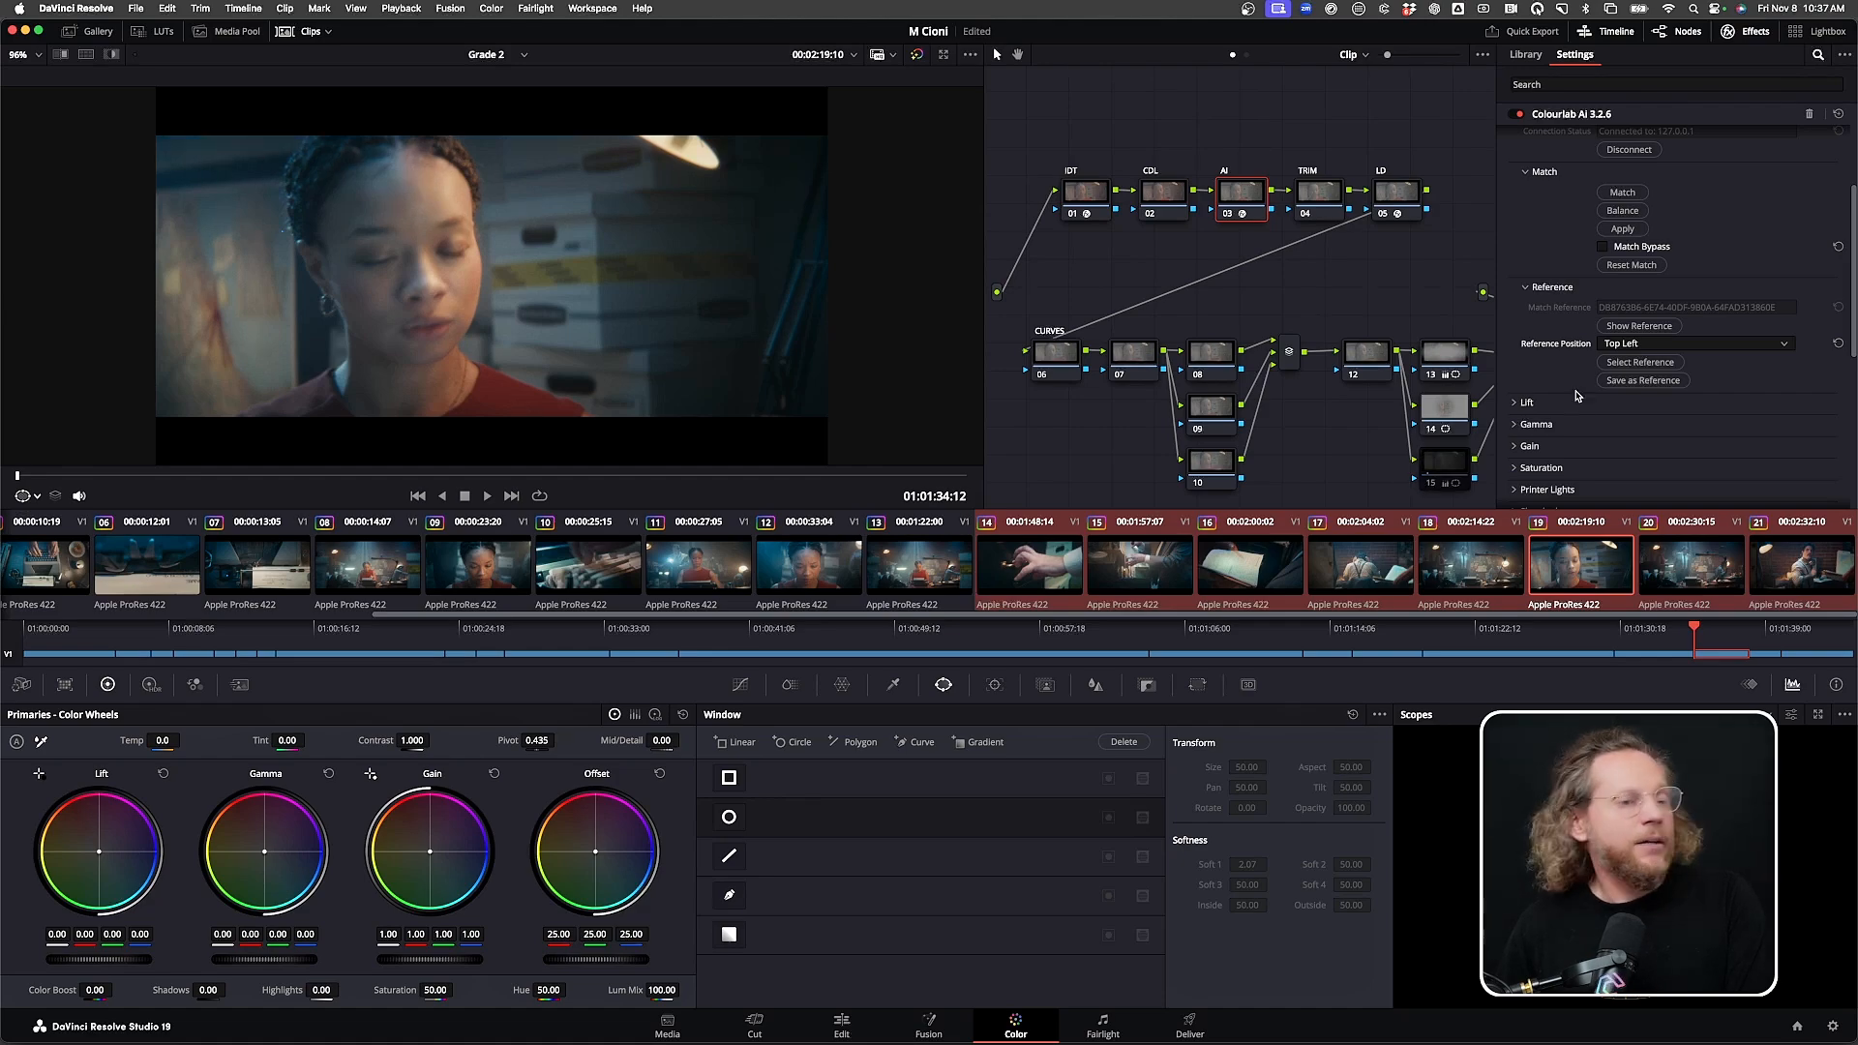
key("Down")
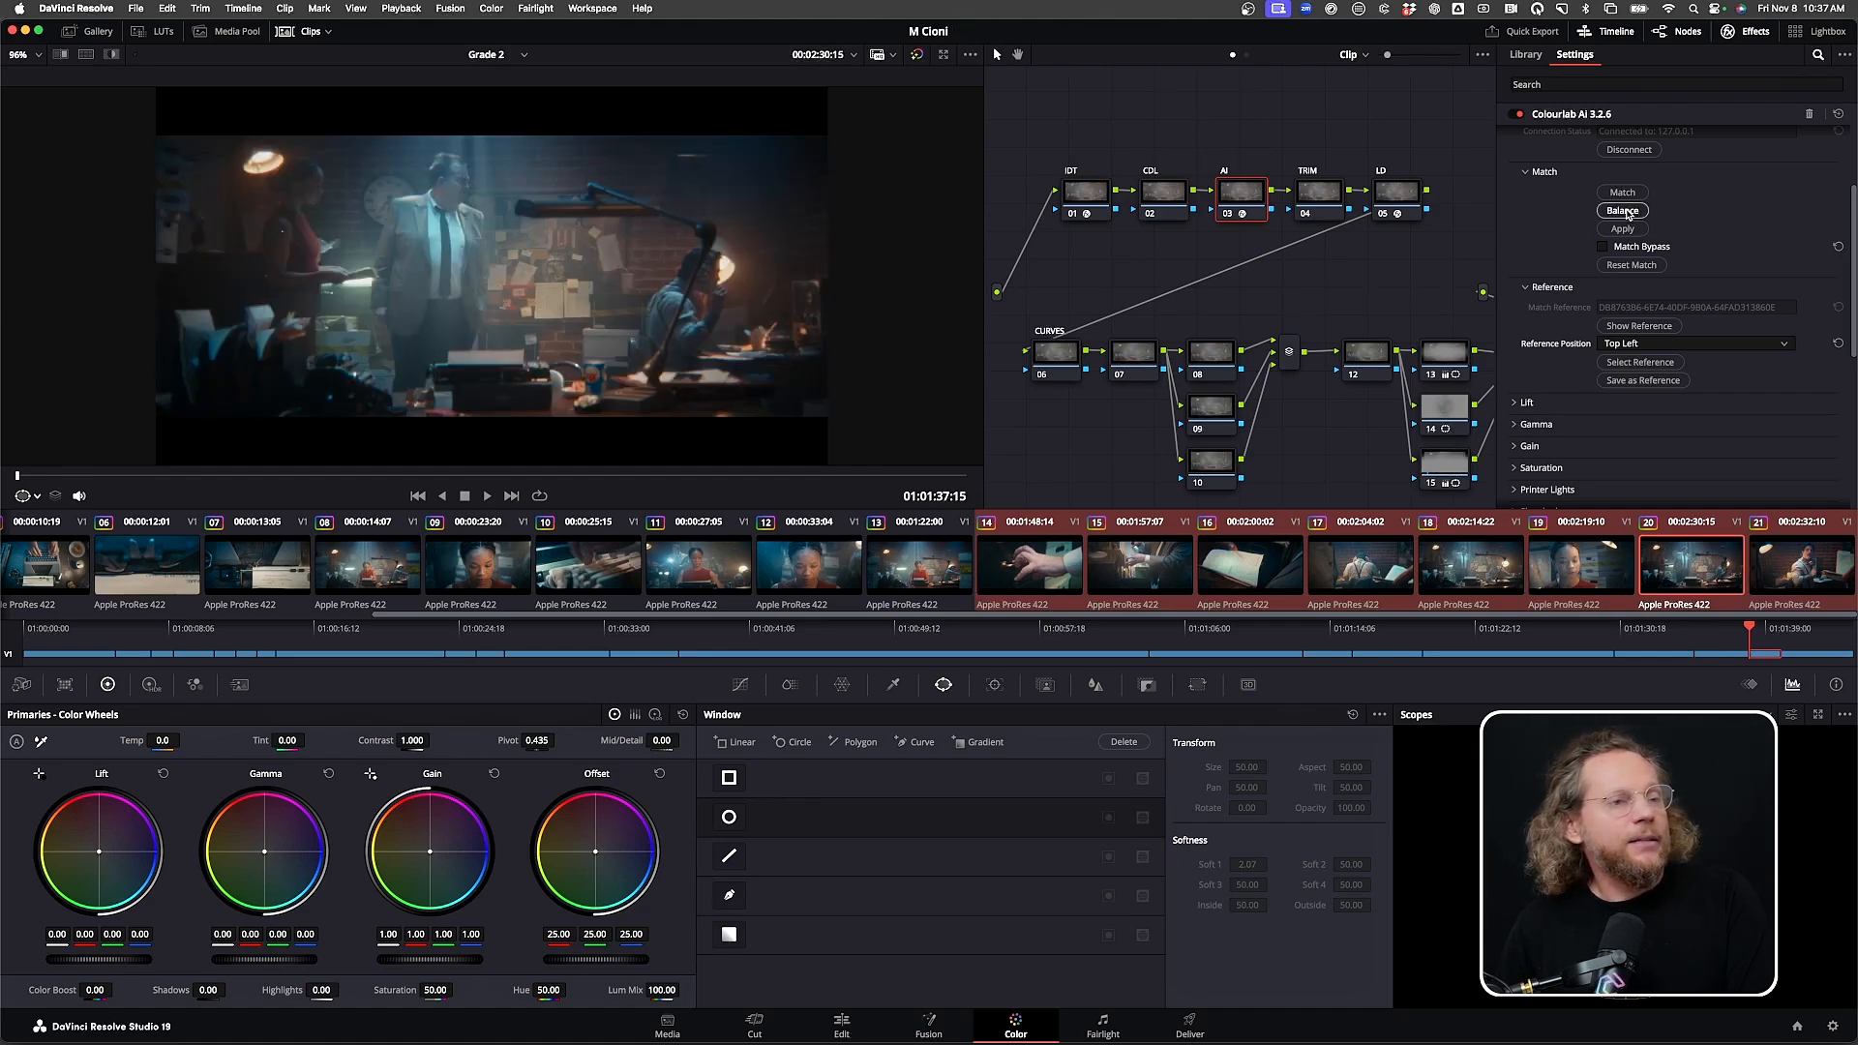
left_click(1629, 192)
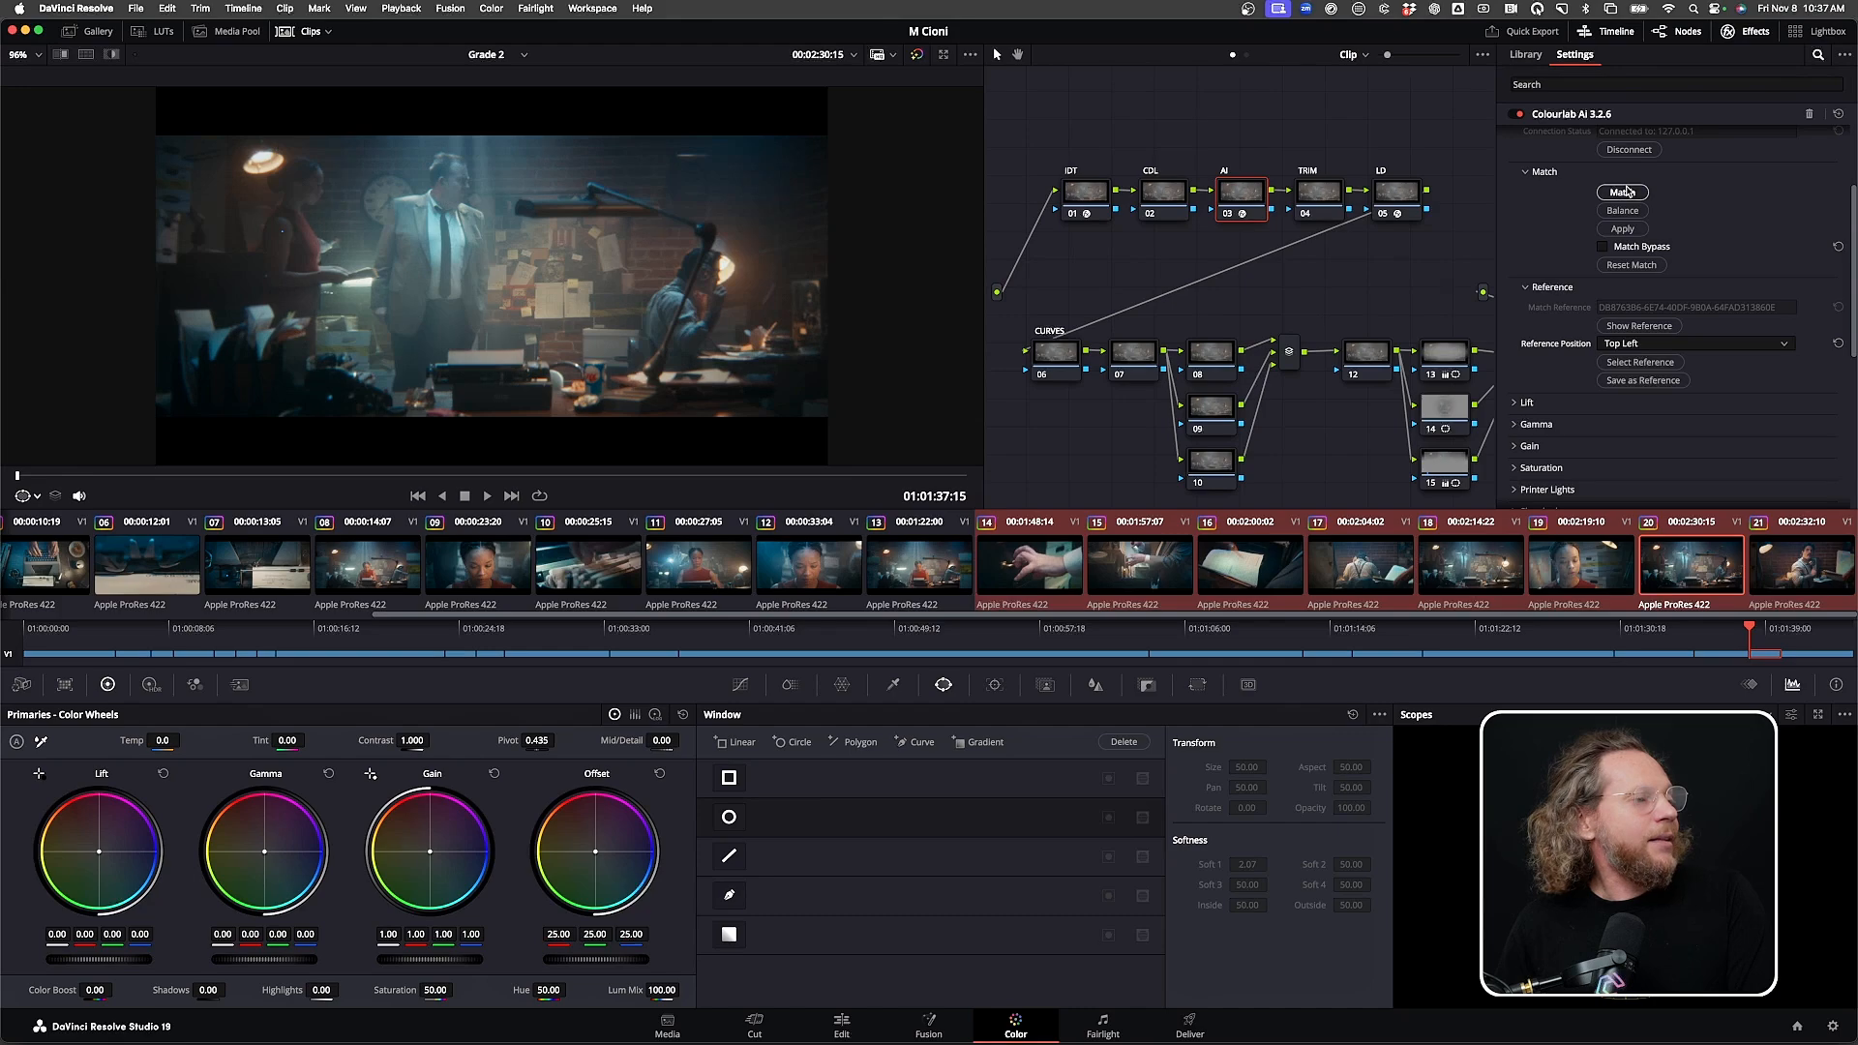
key("Down")
left_click(1628, 191)
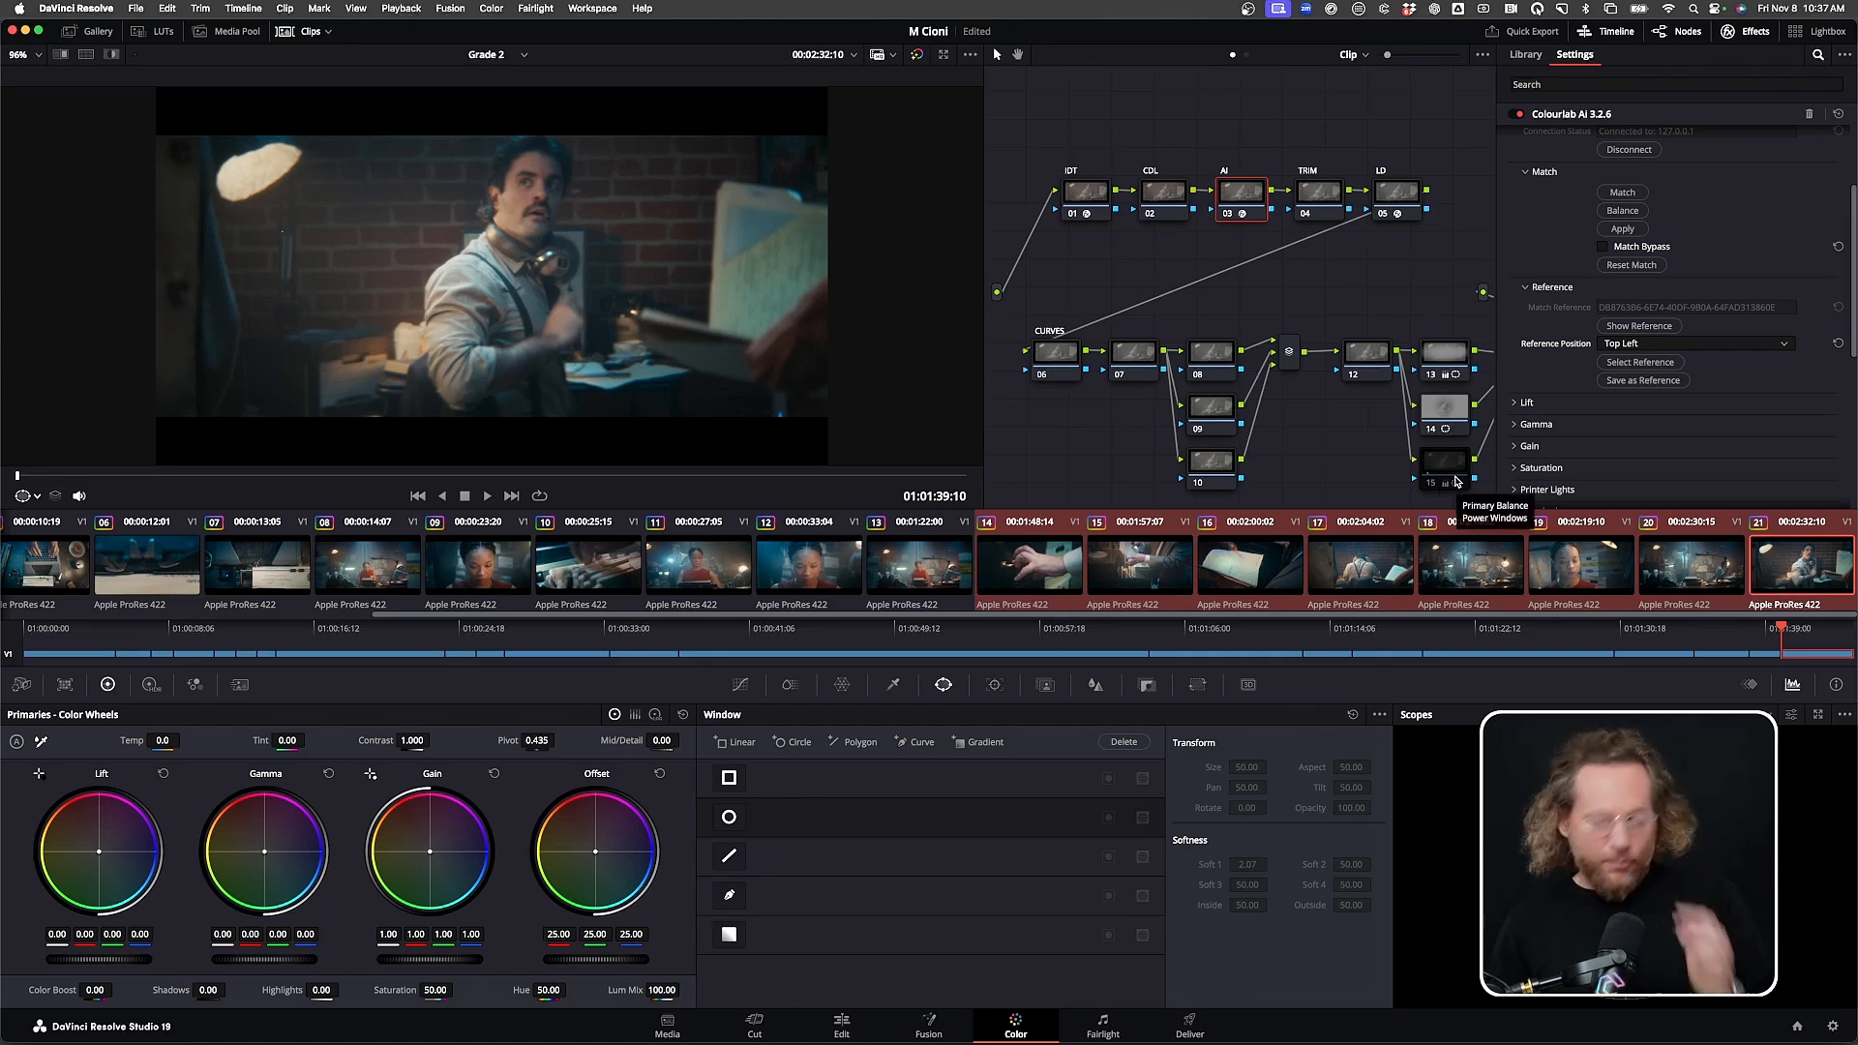
Warm the woman's face on clip 19 to temperature 170 through node 14's circular window, positioned over her face and tracked forward
key("Up")
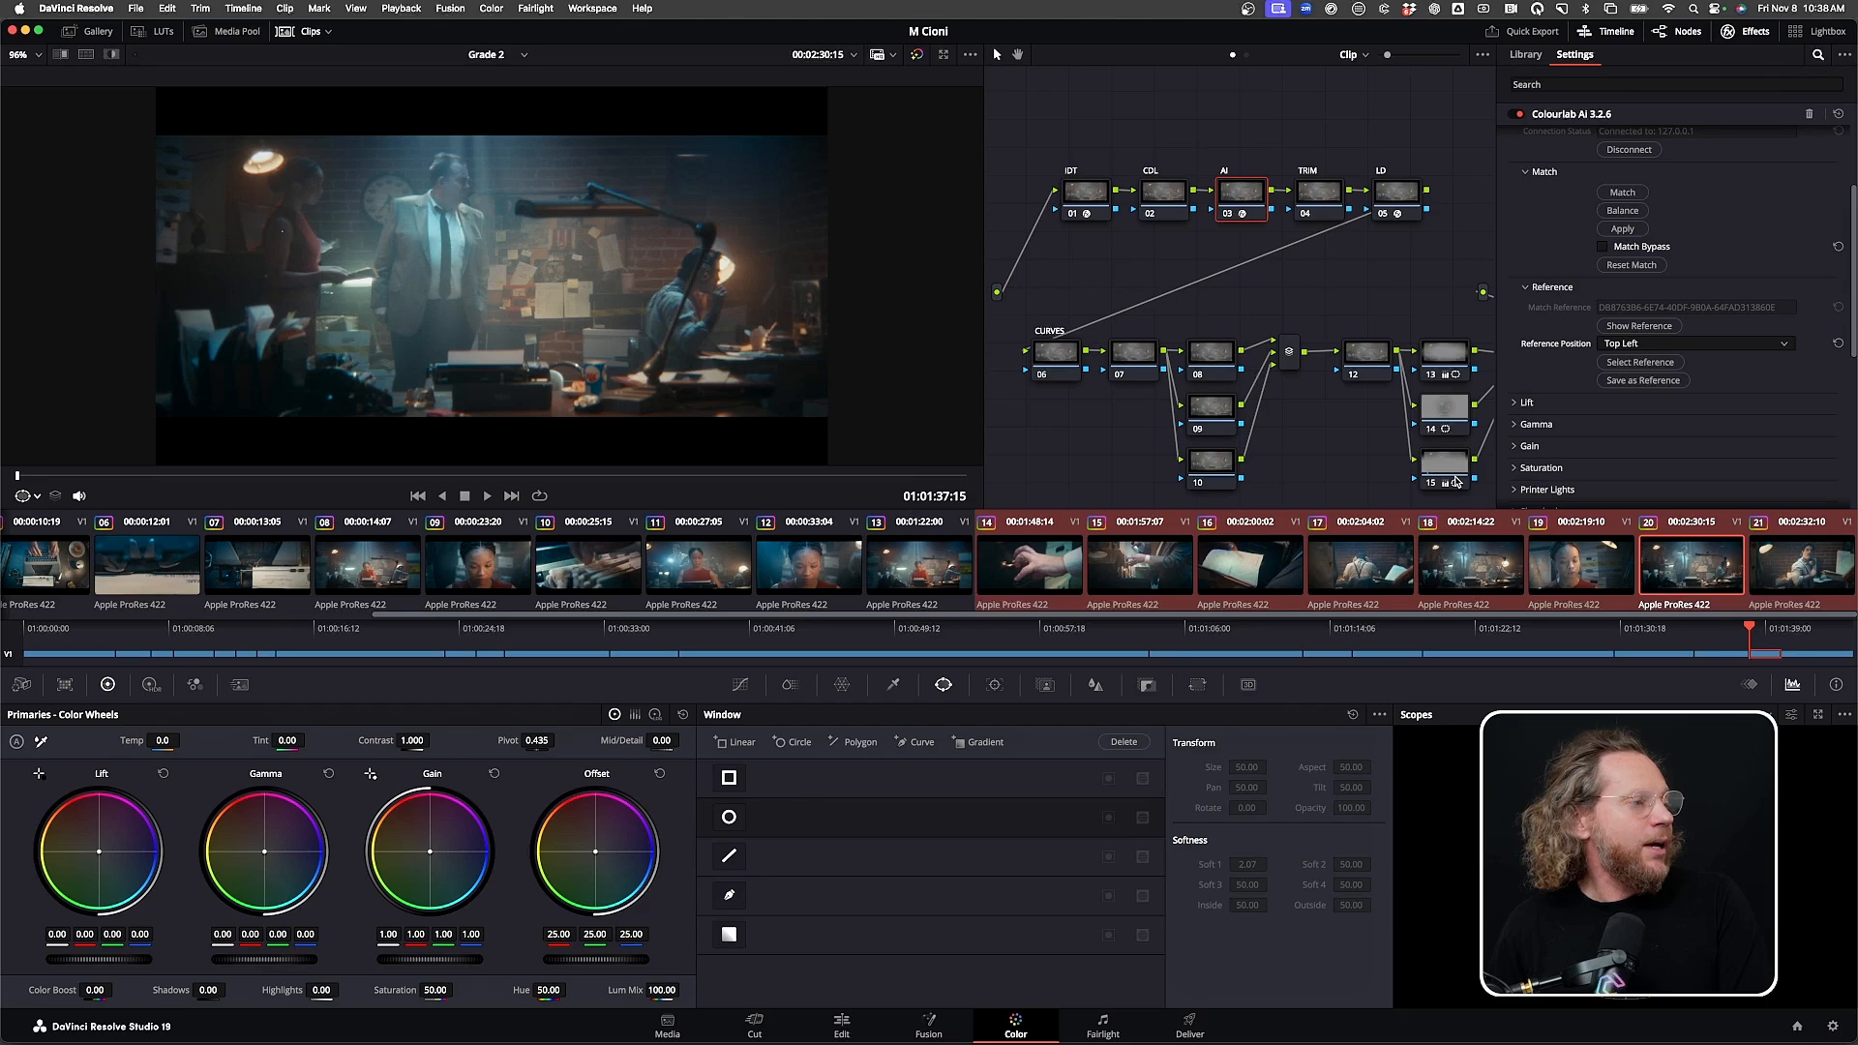
key("Up")
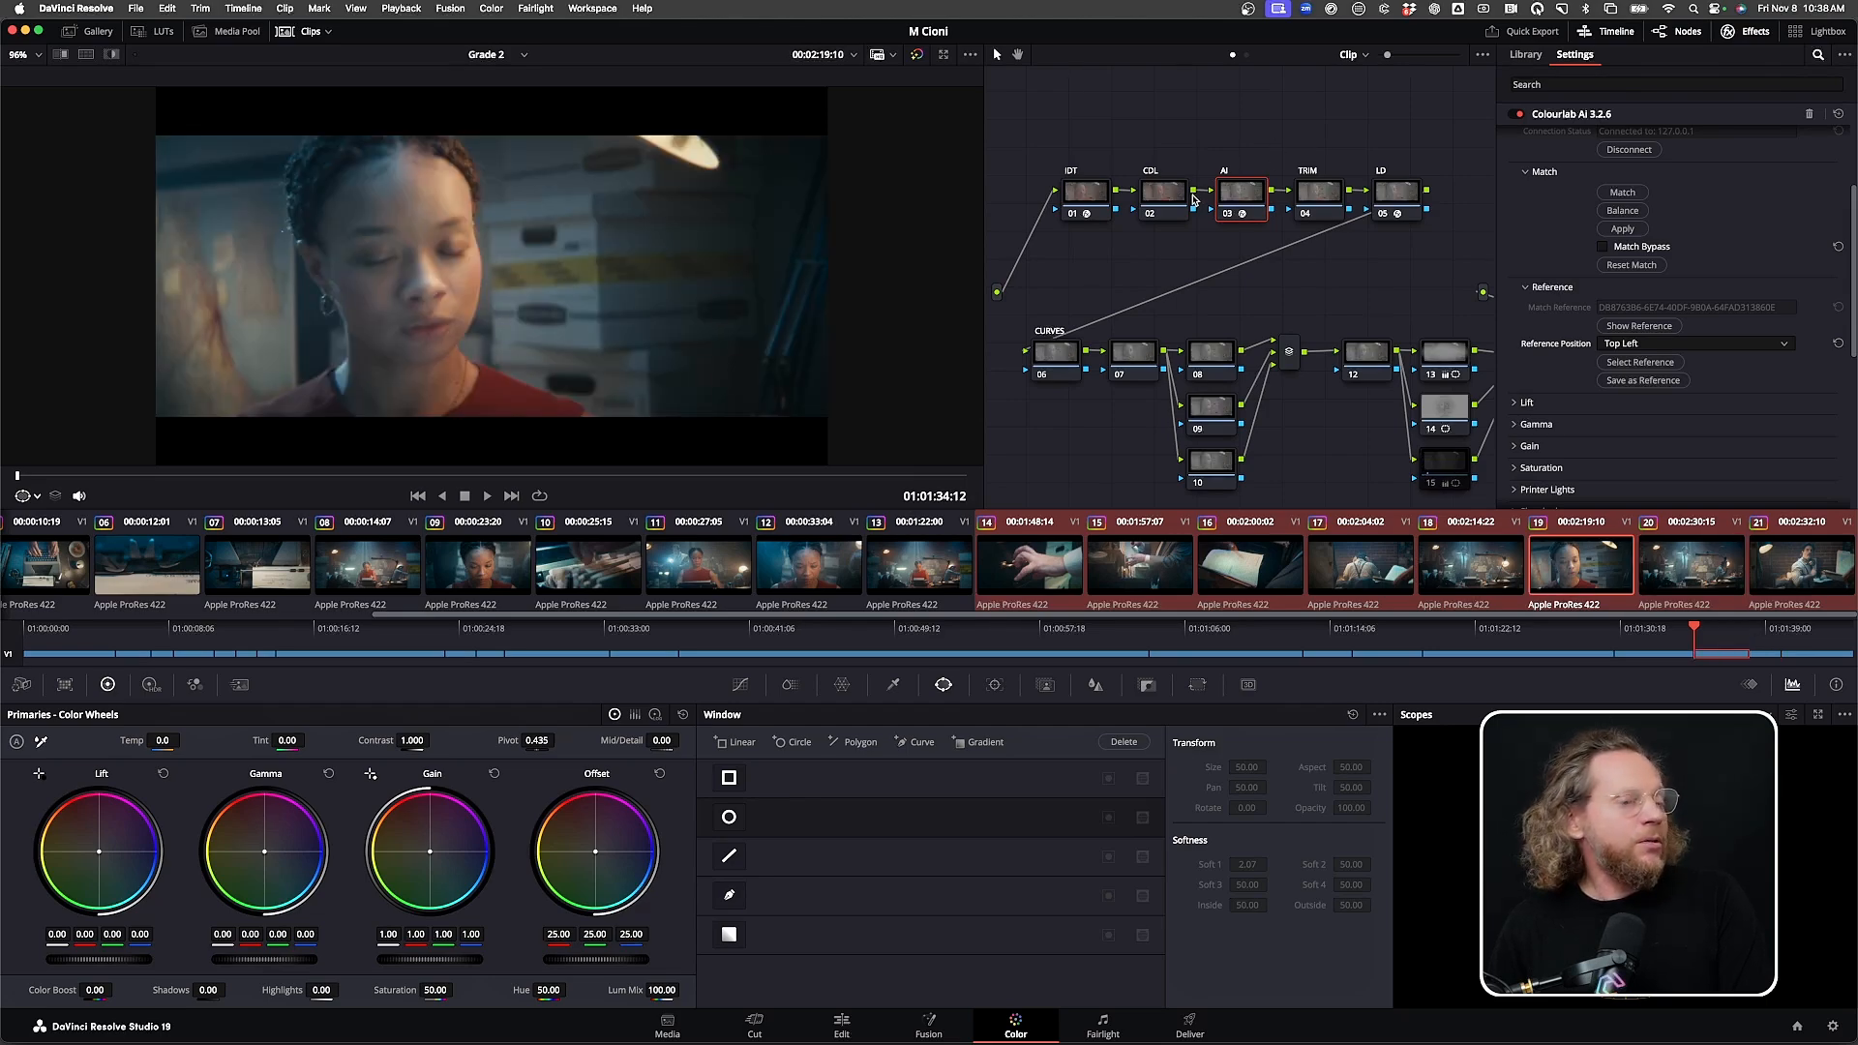
left_click(1442, 418)
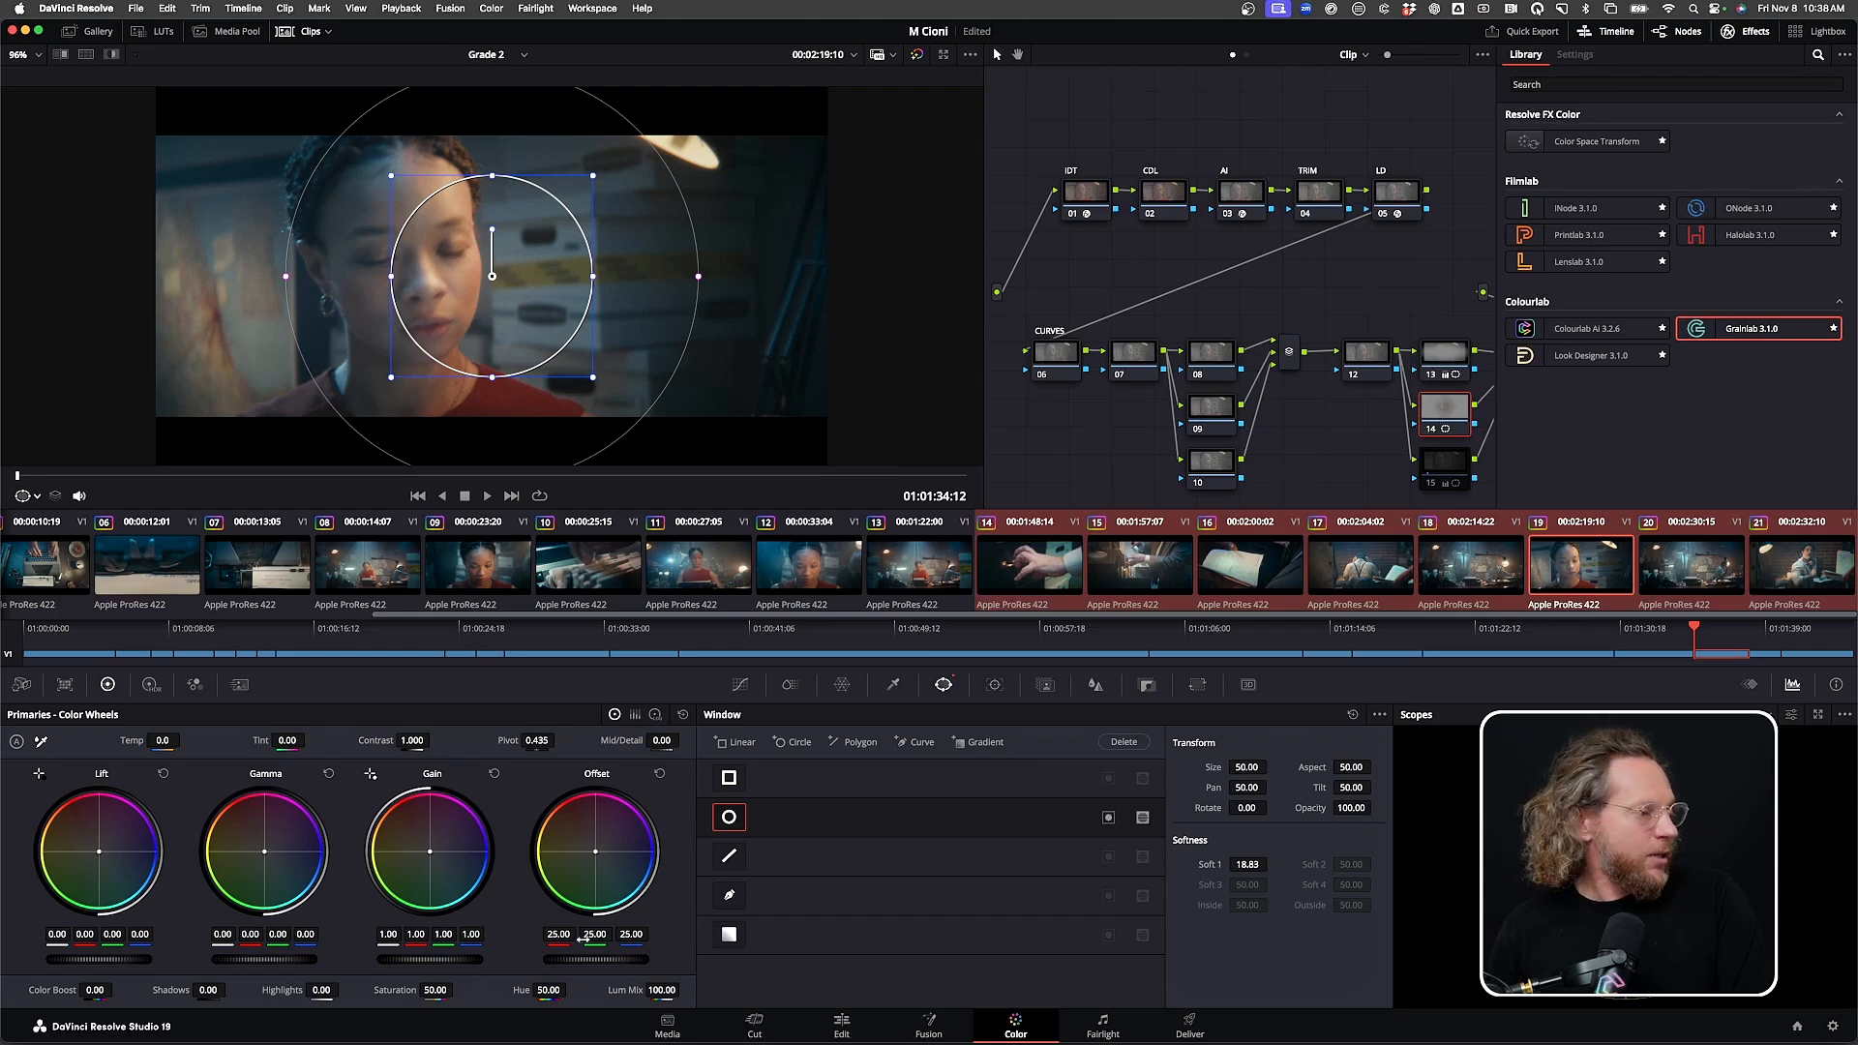
left_click_drag(489, 283, 412, 316)
left_click(994, 685)
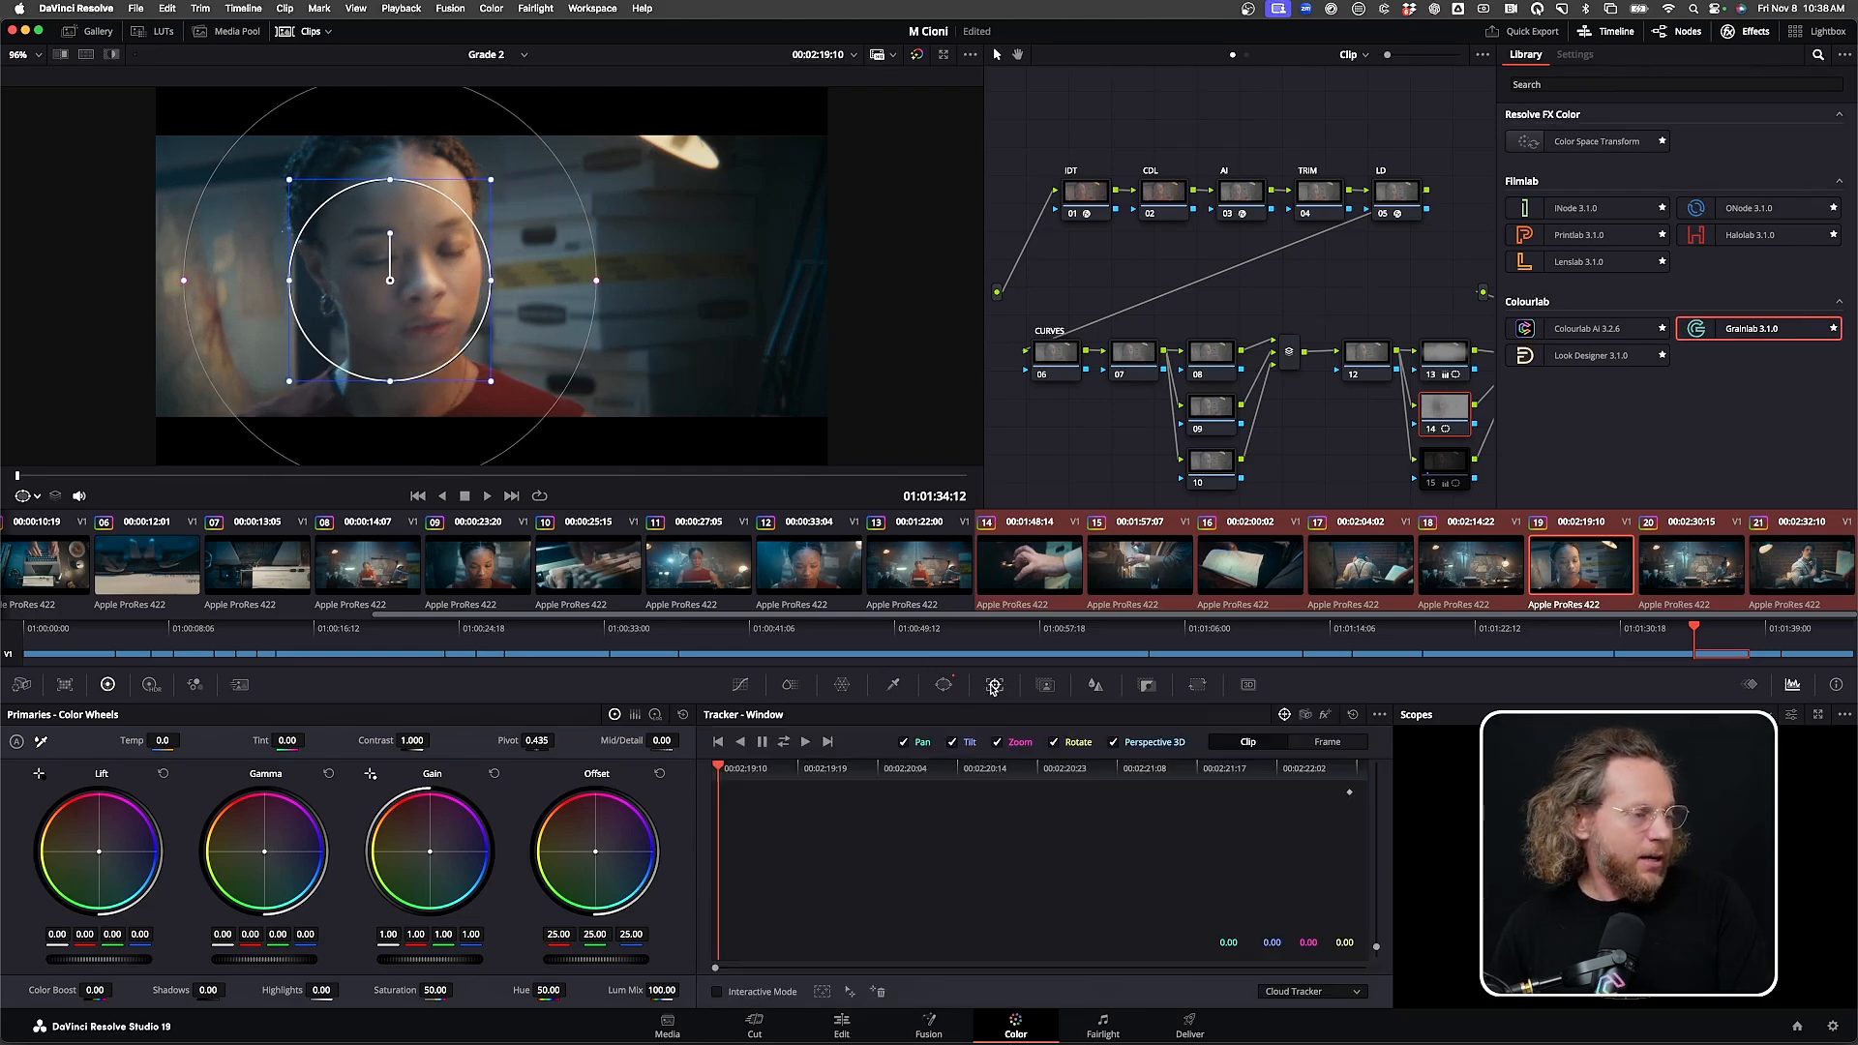
left_click(805, 741)
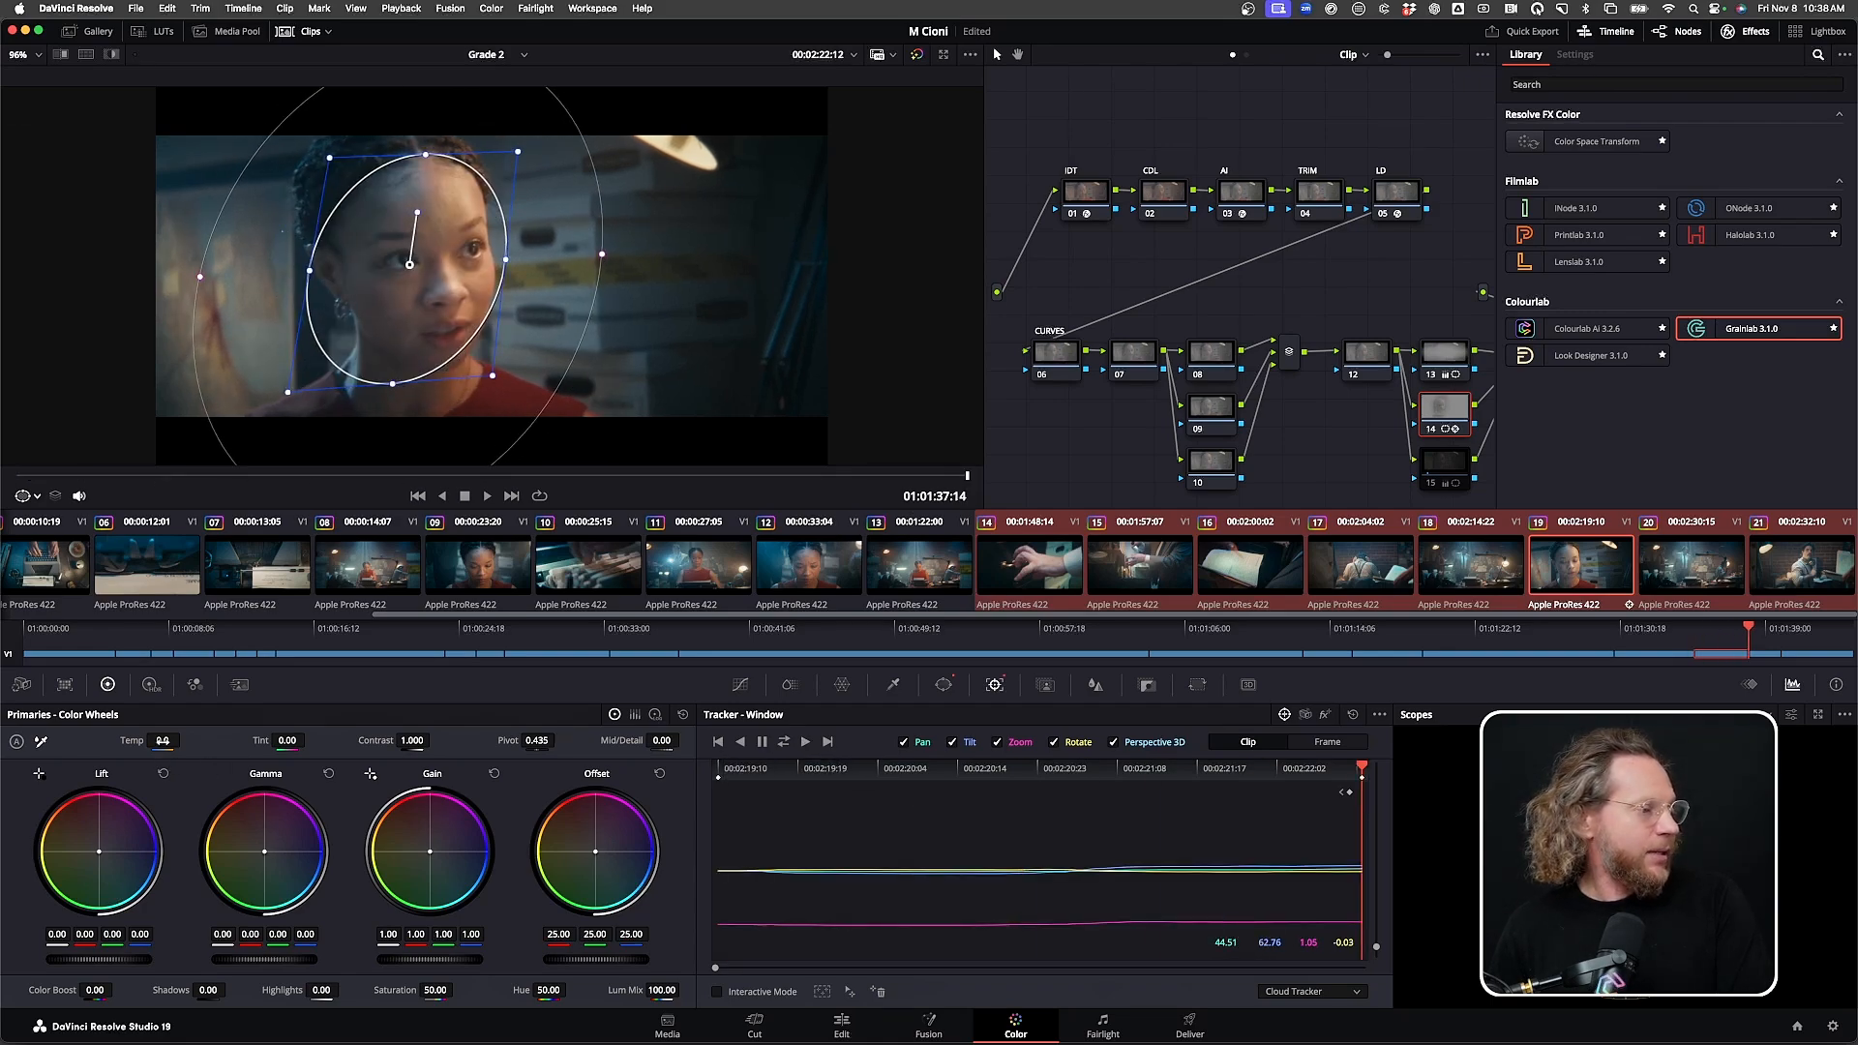
left_click_drag(168, 740, 178, 740)
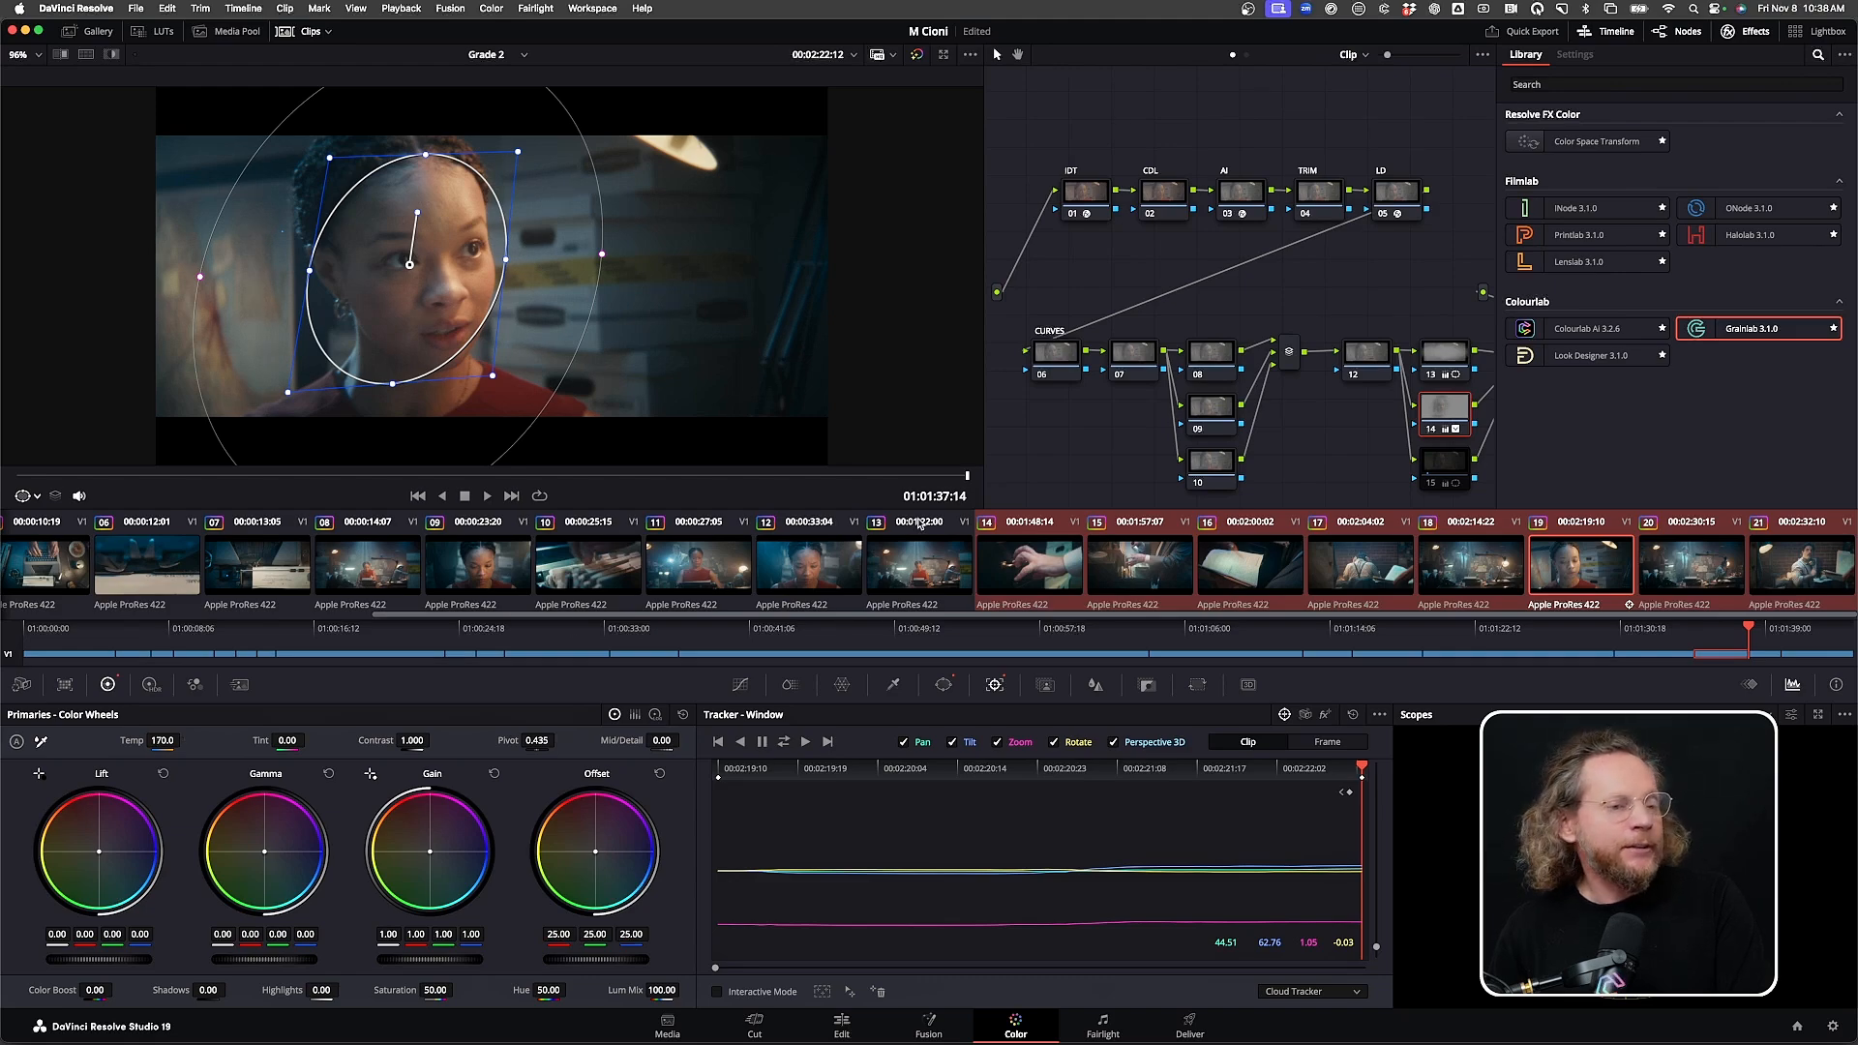
On clip 18, set node 14's temperature to 220 and widen its window into a horizontal oval over the noticeboard and seated man
key("Up")
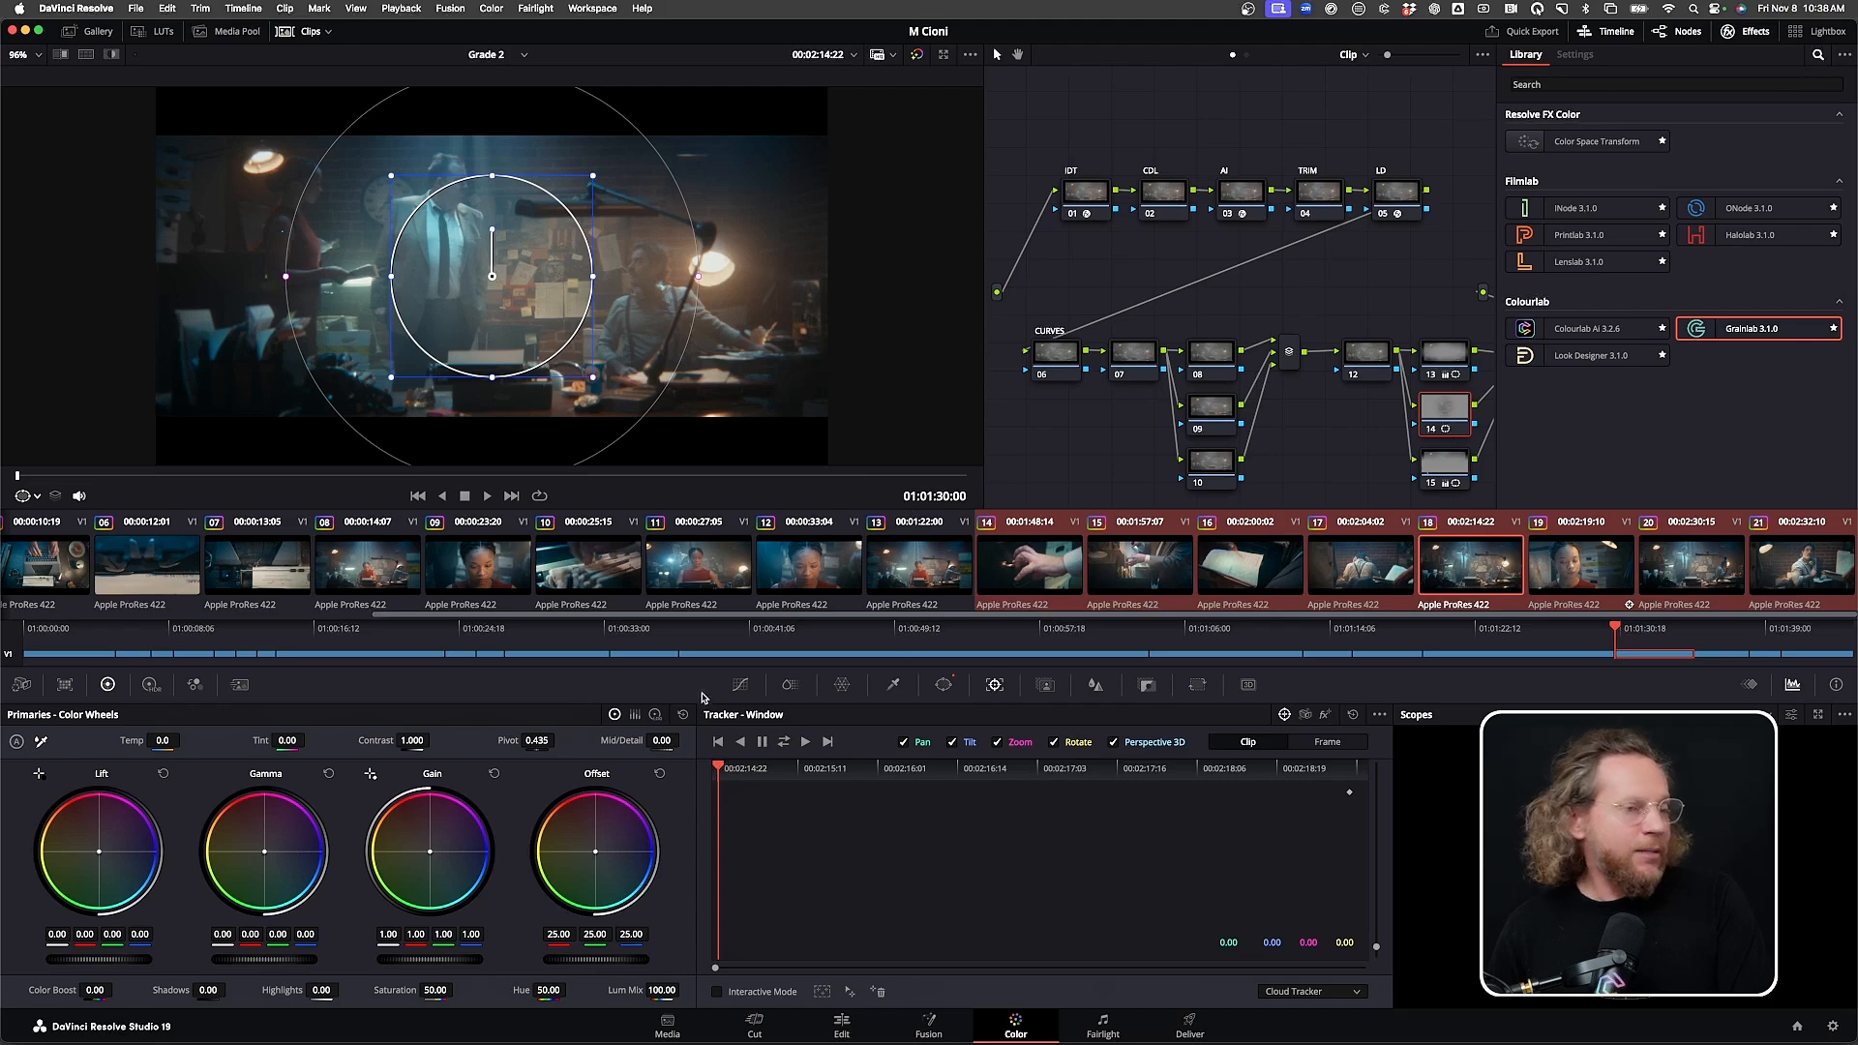
left_click_drag(163, 741, 152, 740)
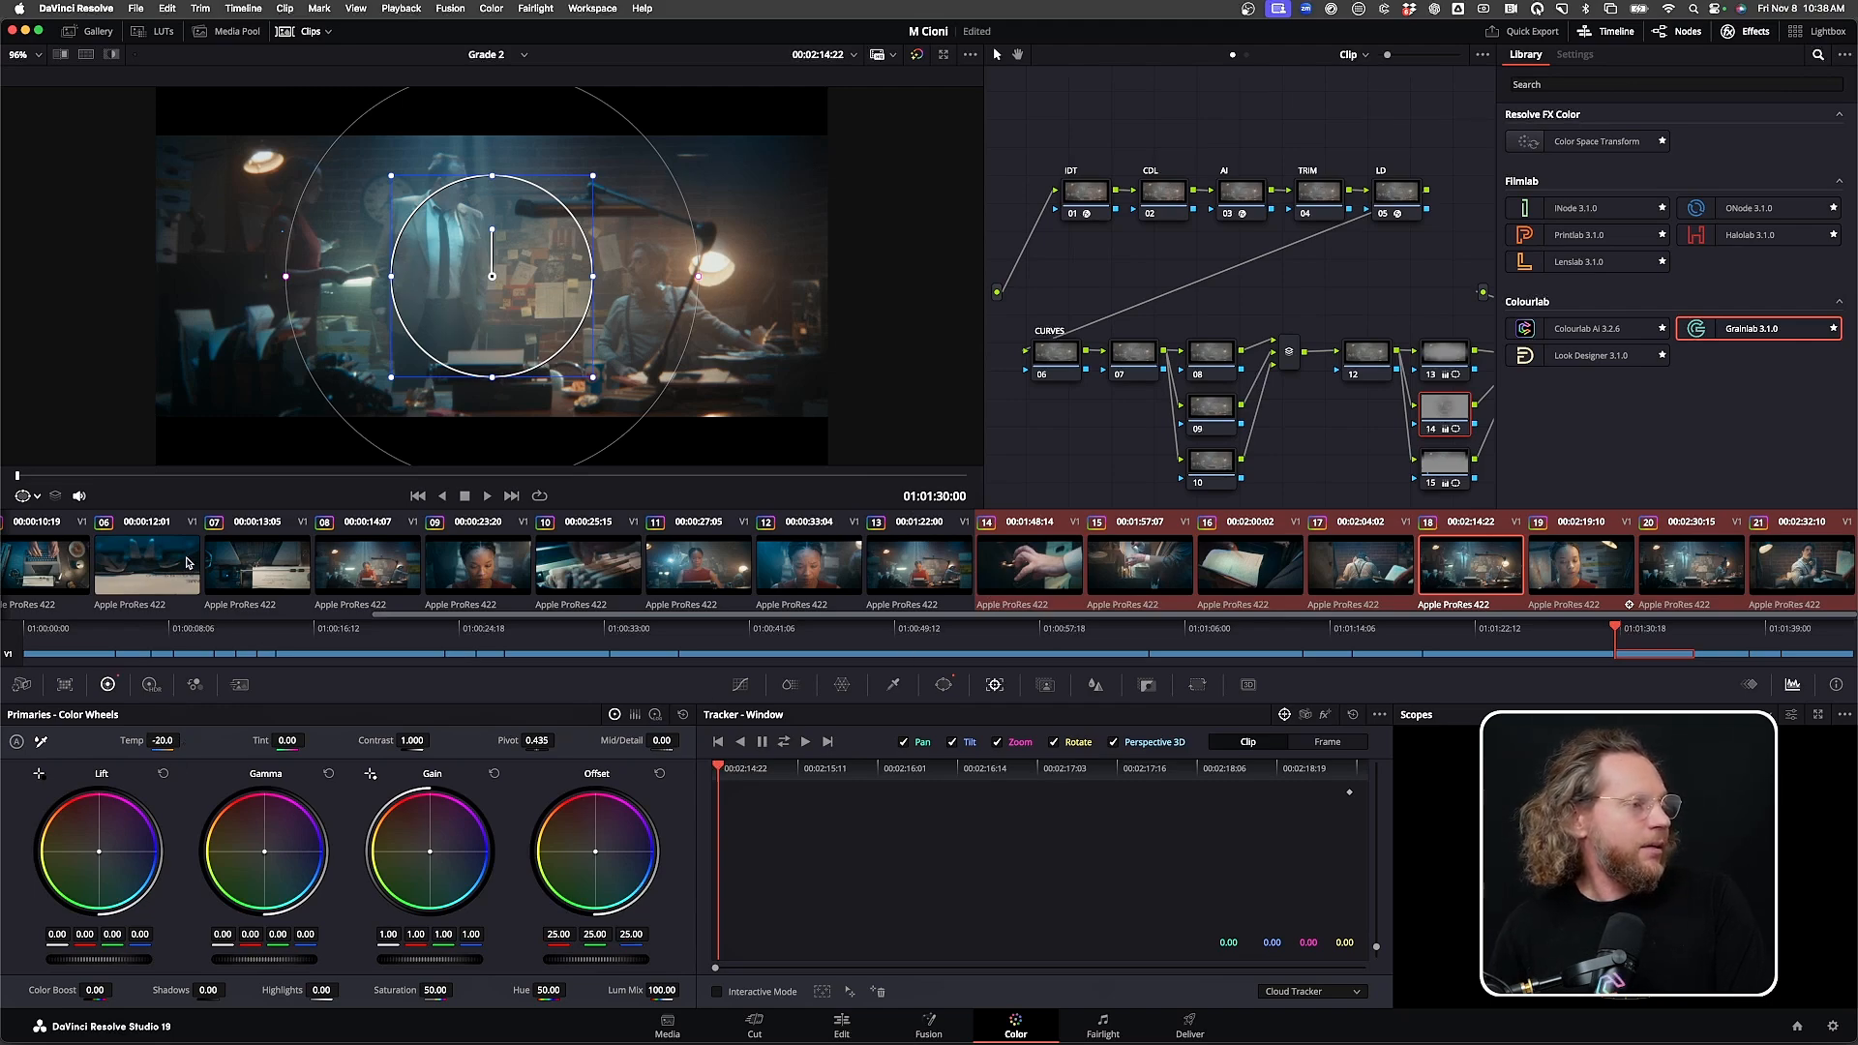
left_click_drag(392, 280, 281, 277)
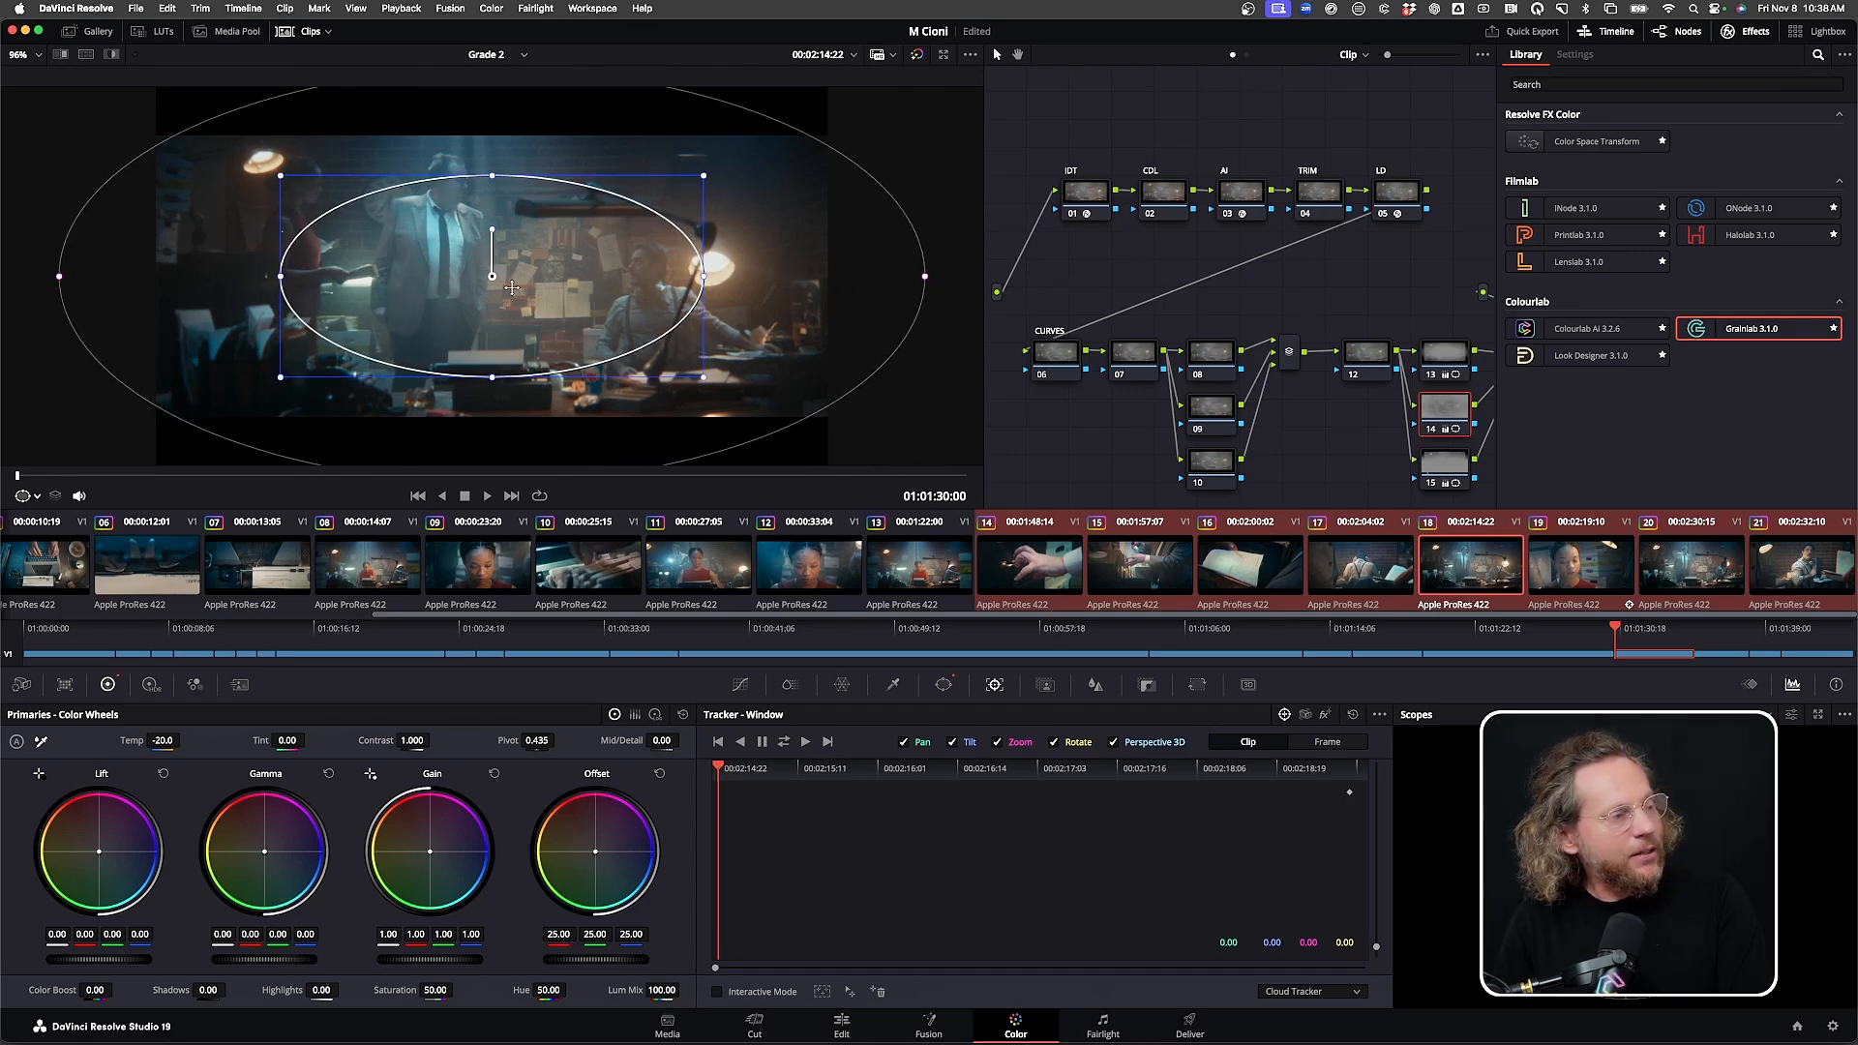
left_click_drag(491, 276, 526, 281)
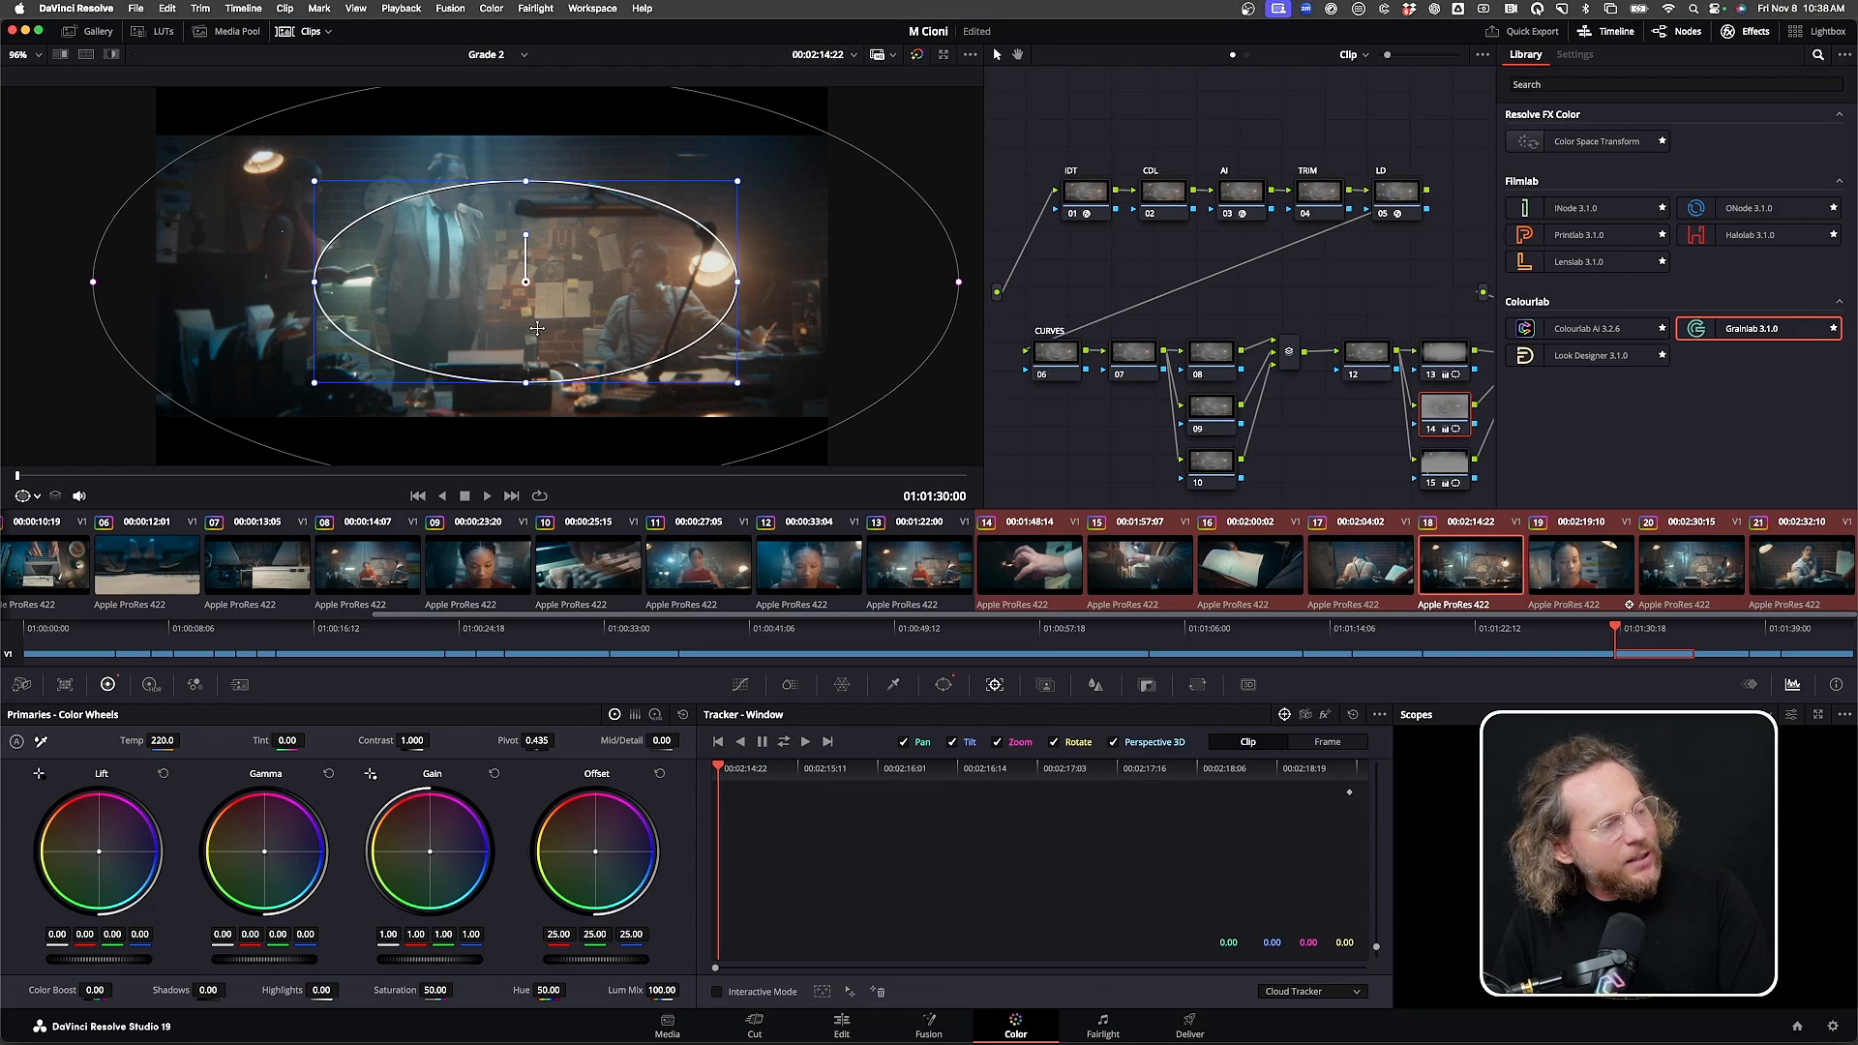
left_click_drag(529, 281, 572, 298)
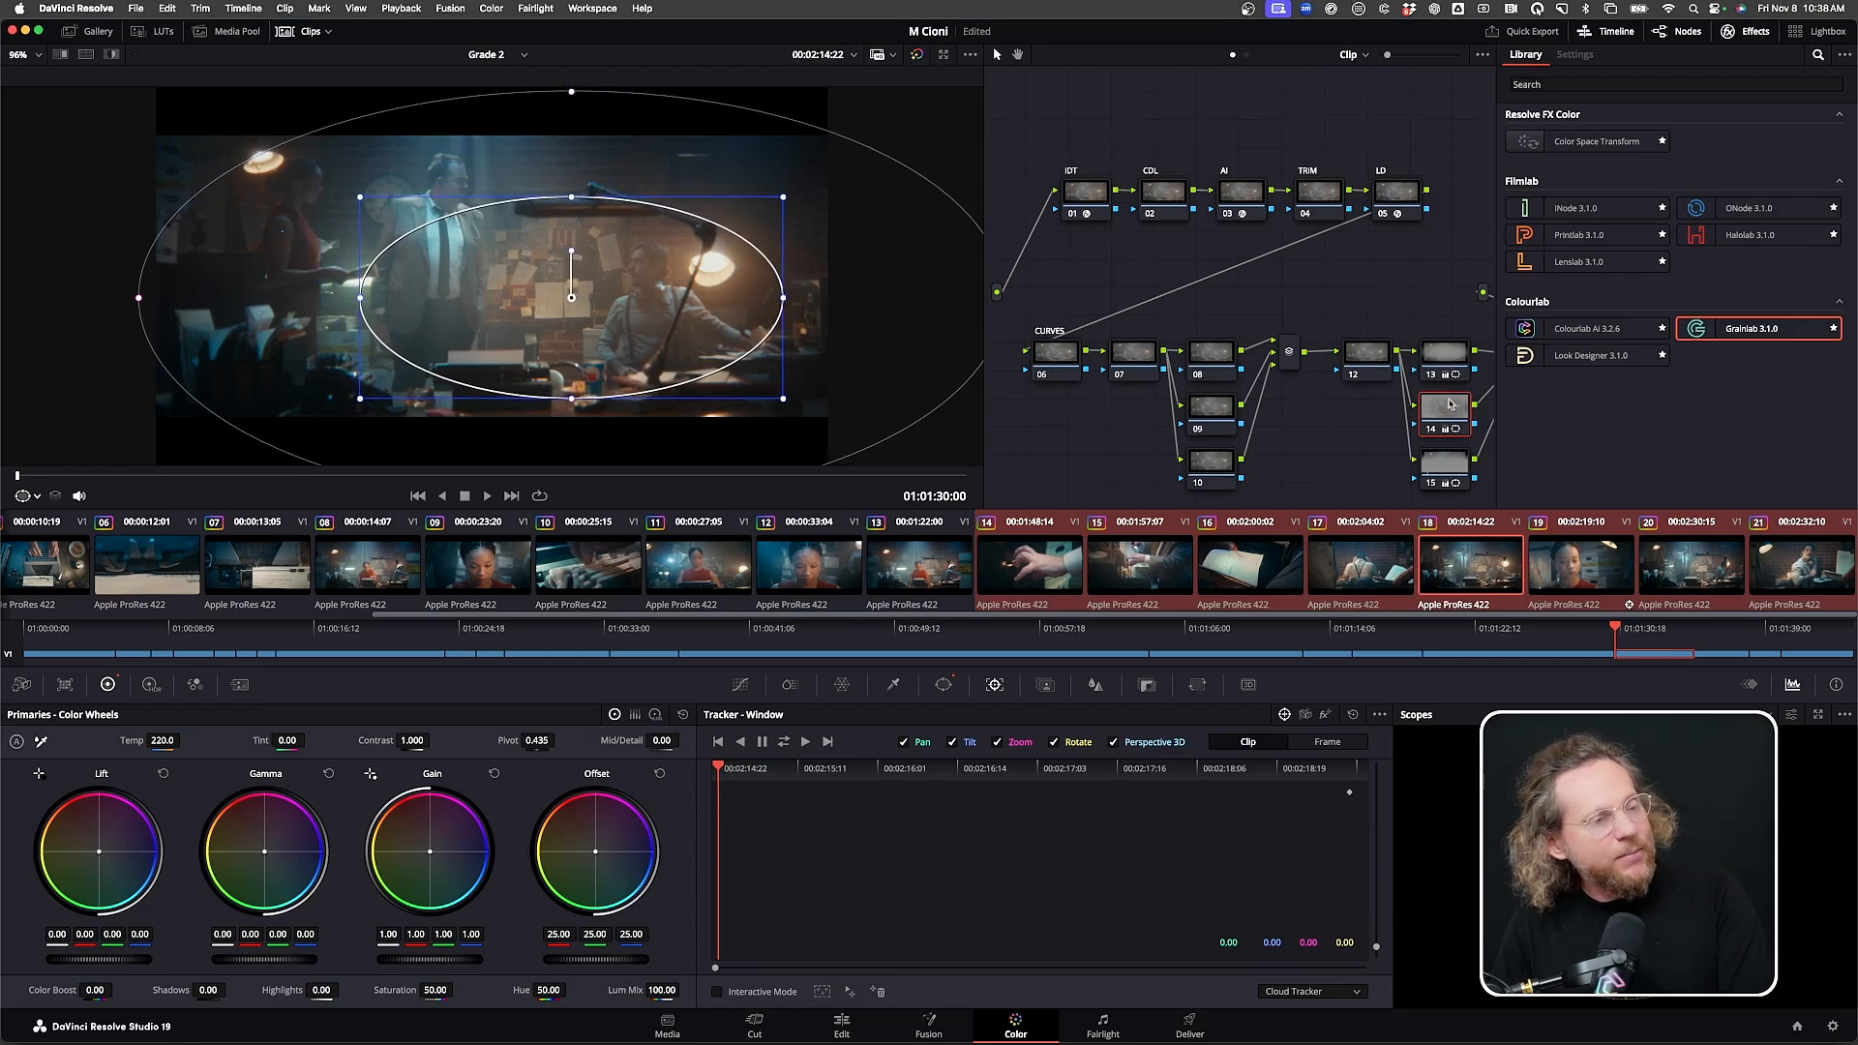
left_click(1432, 431)
left_click(1434, 431)
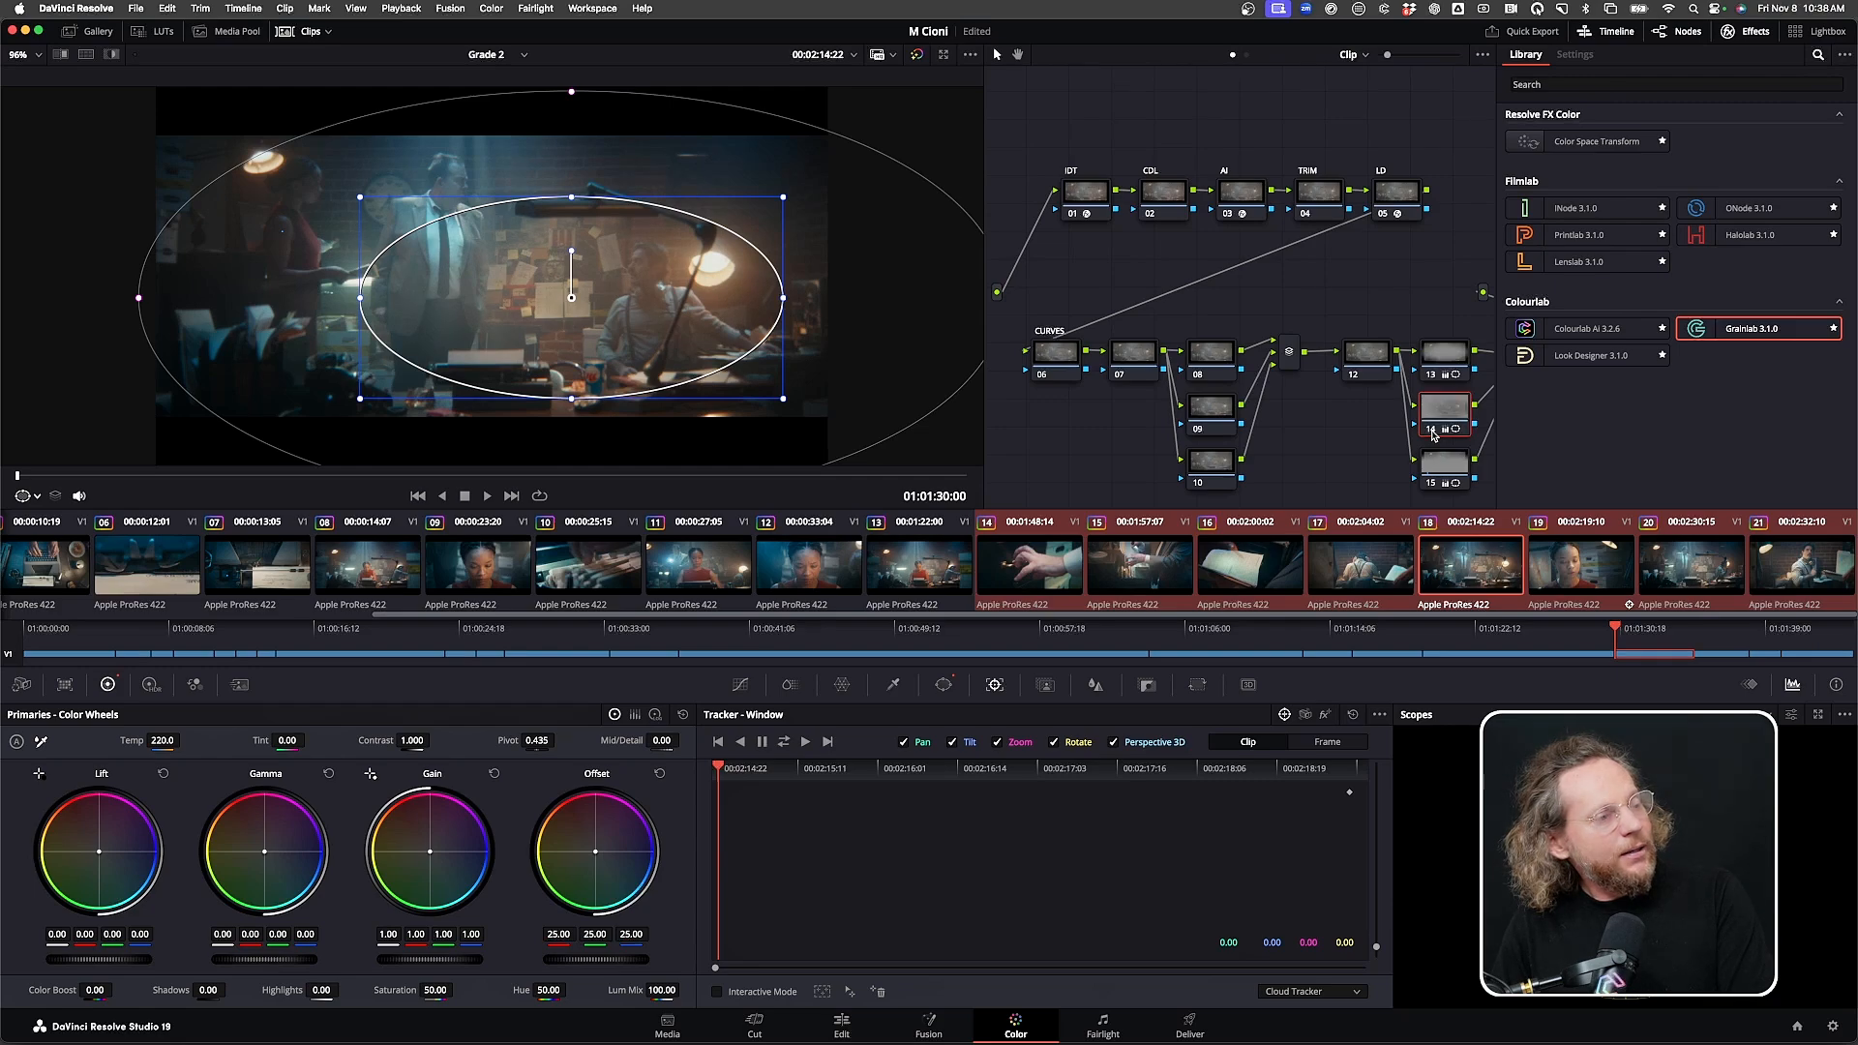
Reduce the key output gain of node 14 on clip 18 to 0.821
left_click(1198, 686)
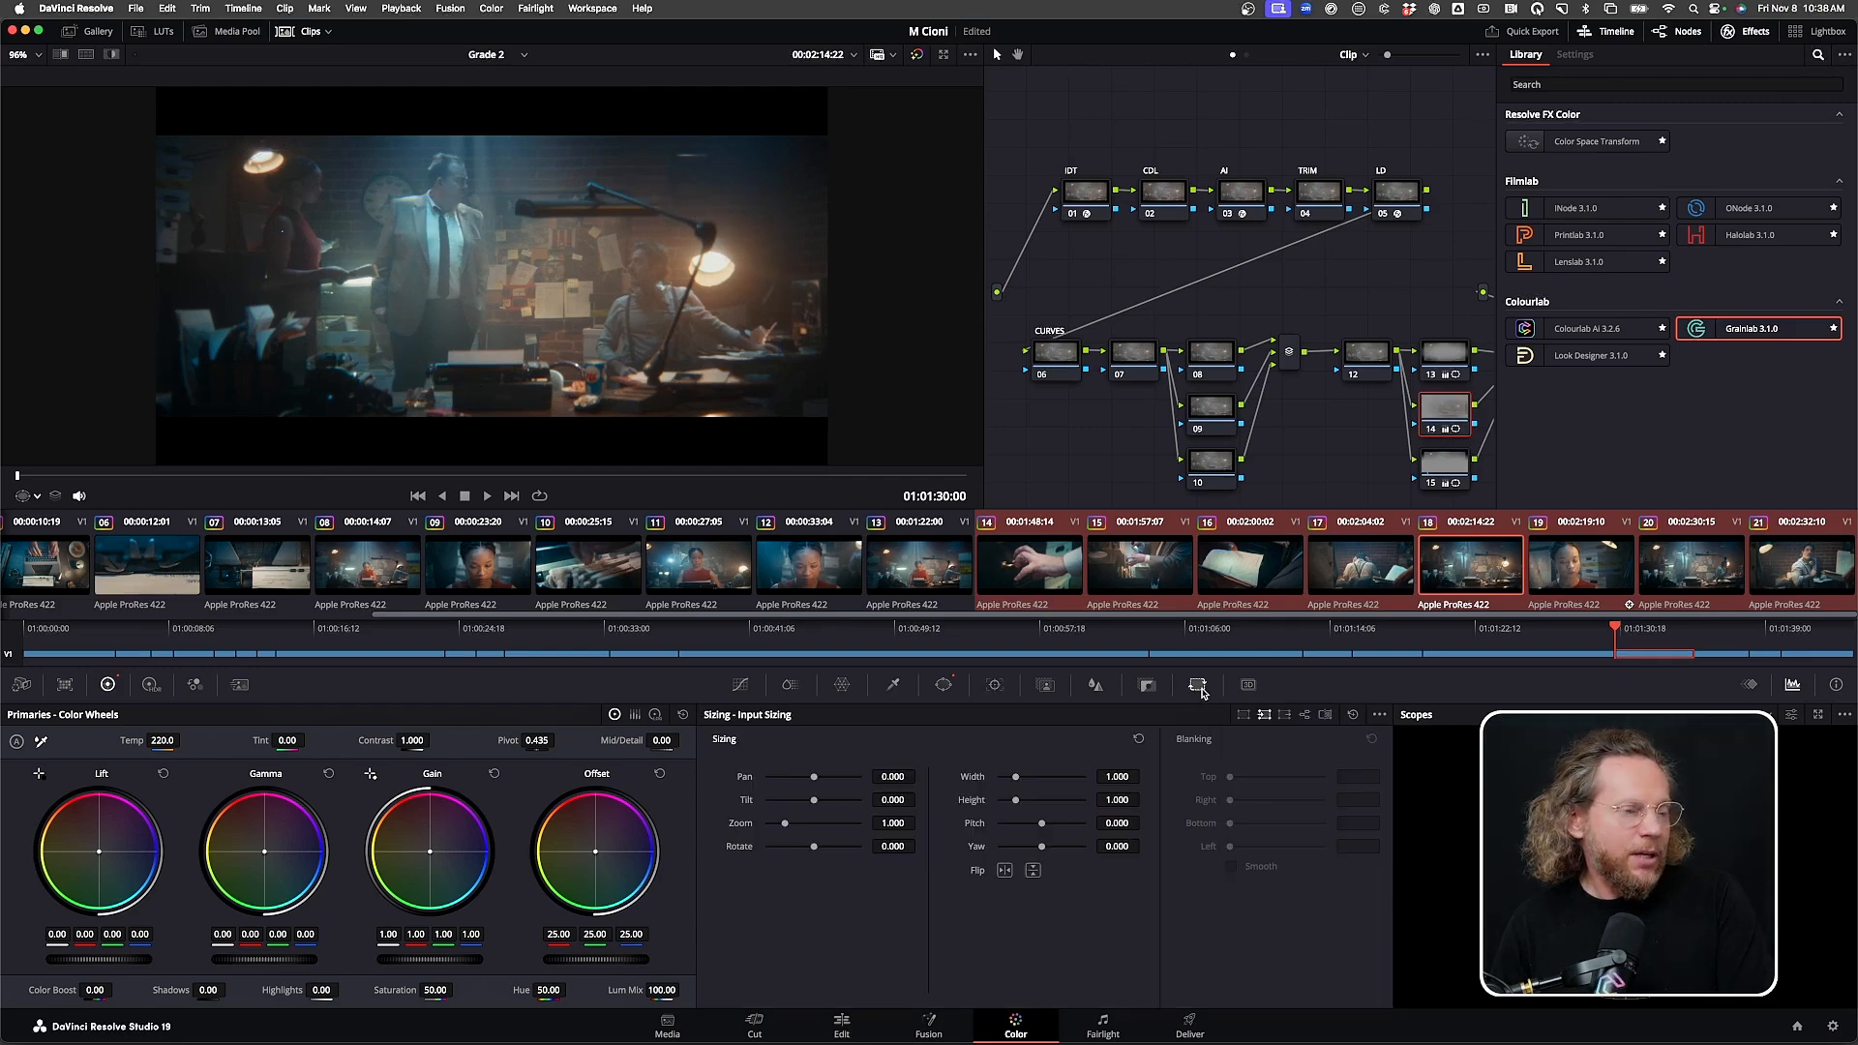
left_click(1147, 685)
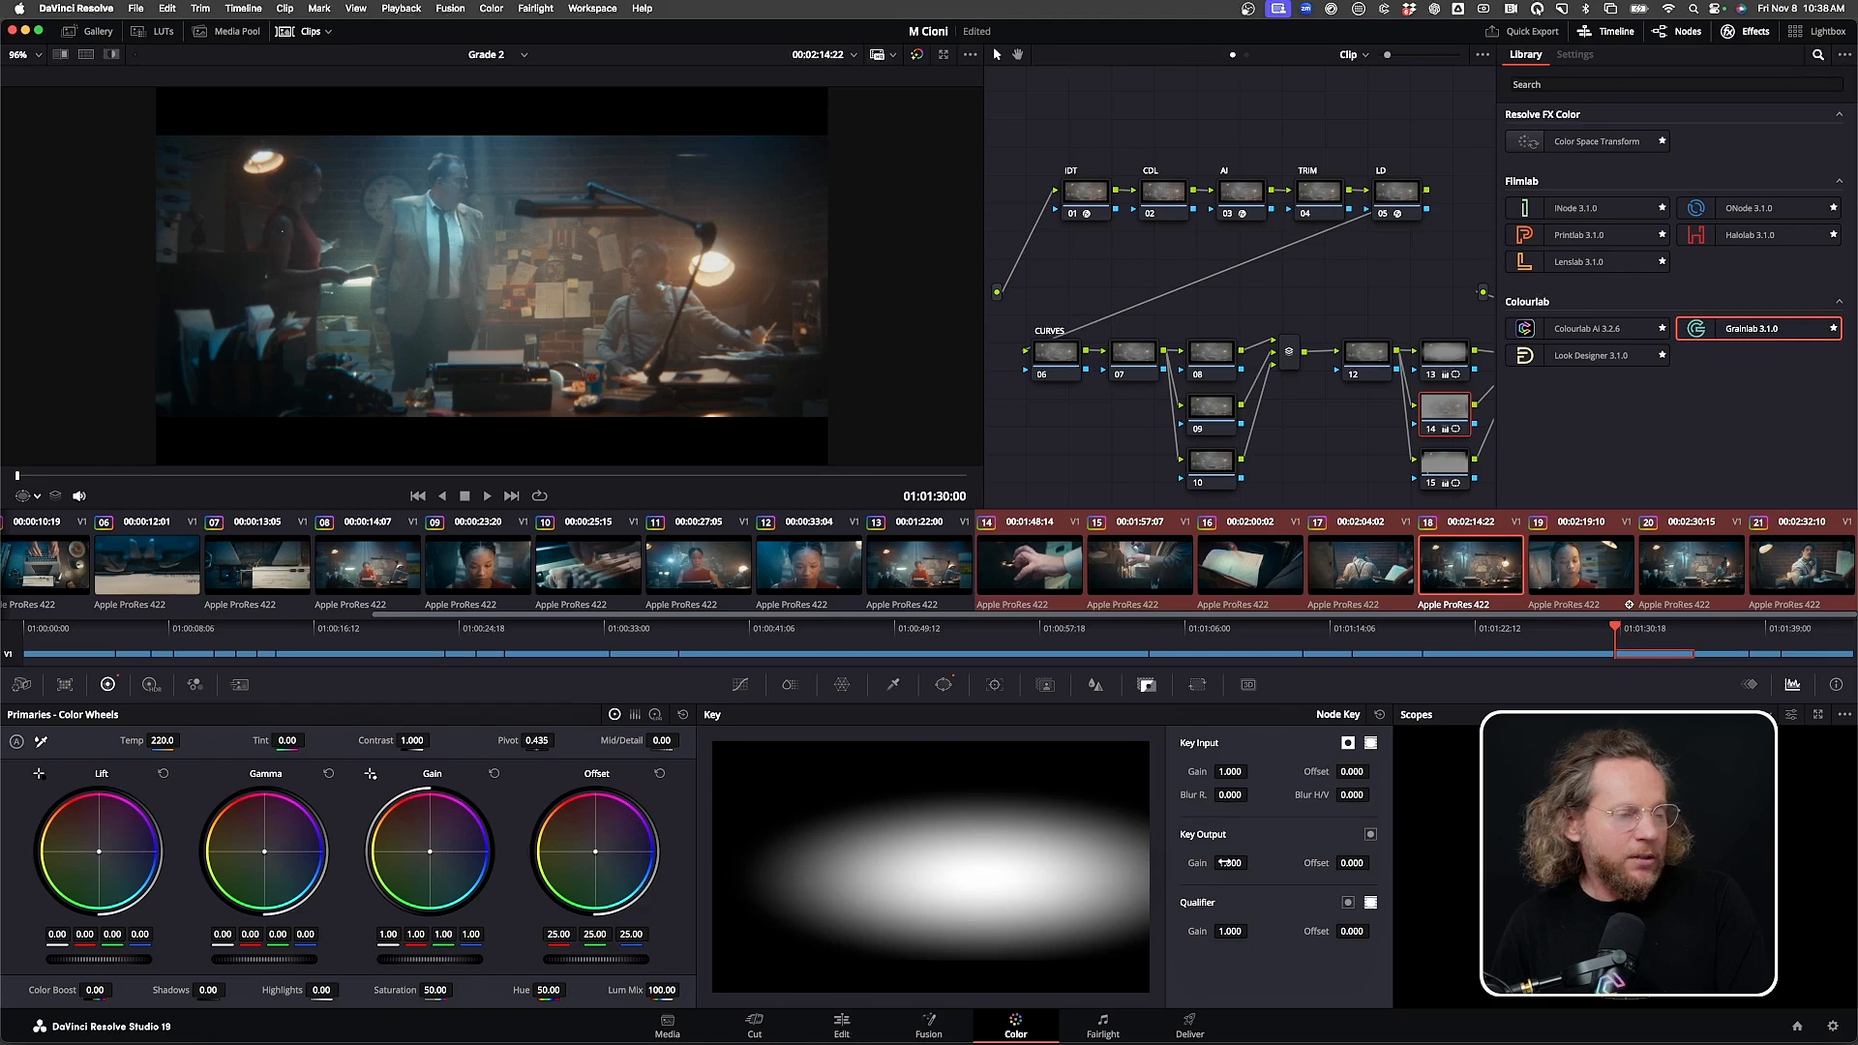
left_click_drag(1246, 863, 1252, 863)
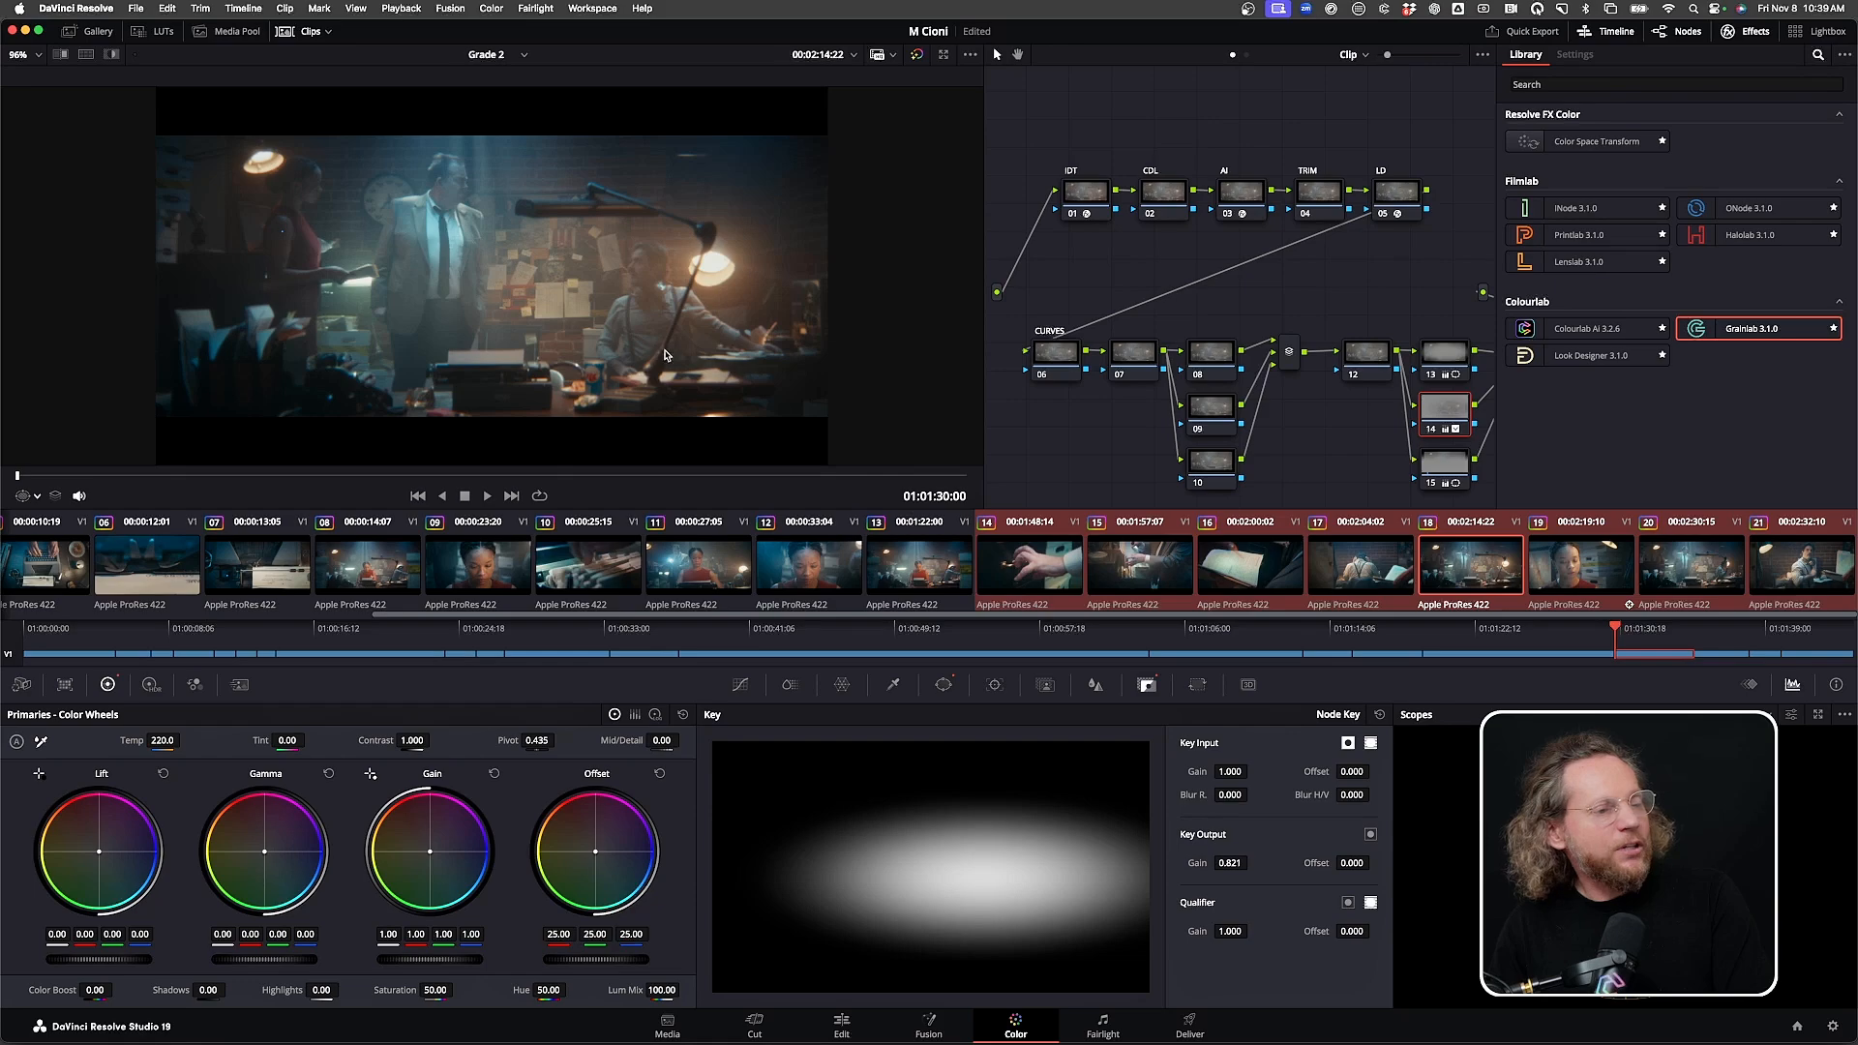
Disable node 15 on clip 17, and compare clip 16 with node 15 off and on
key("Up")
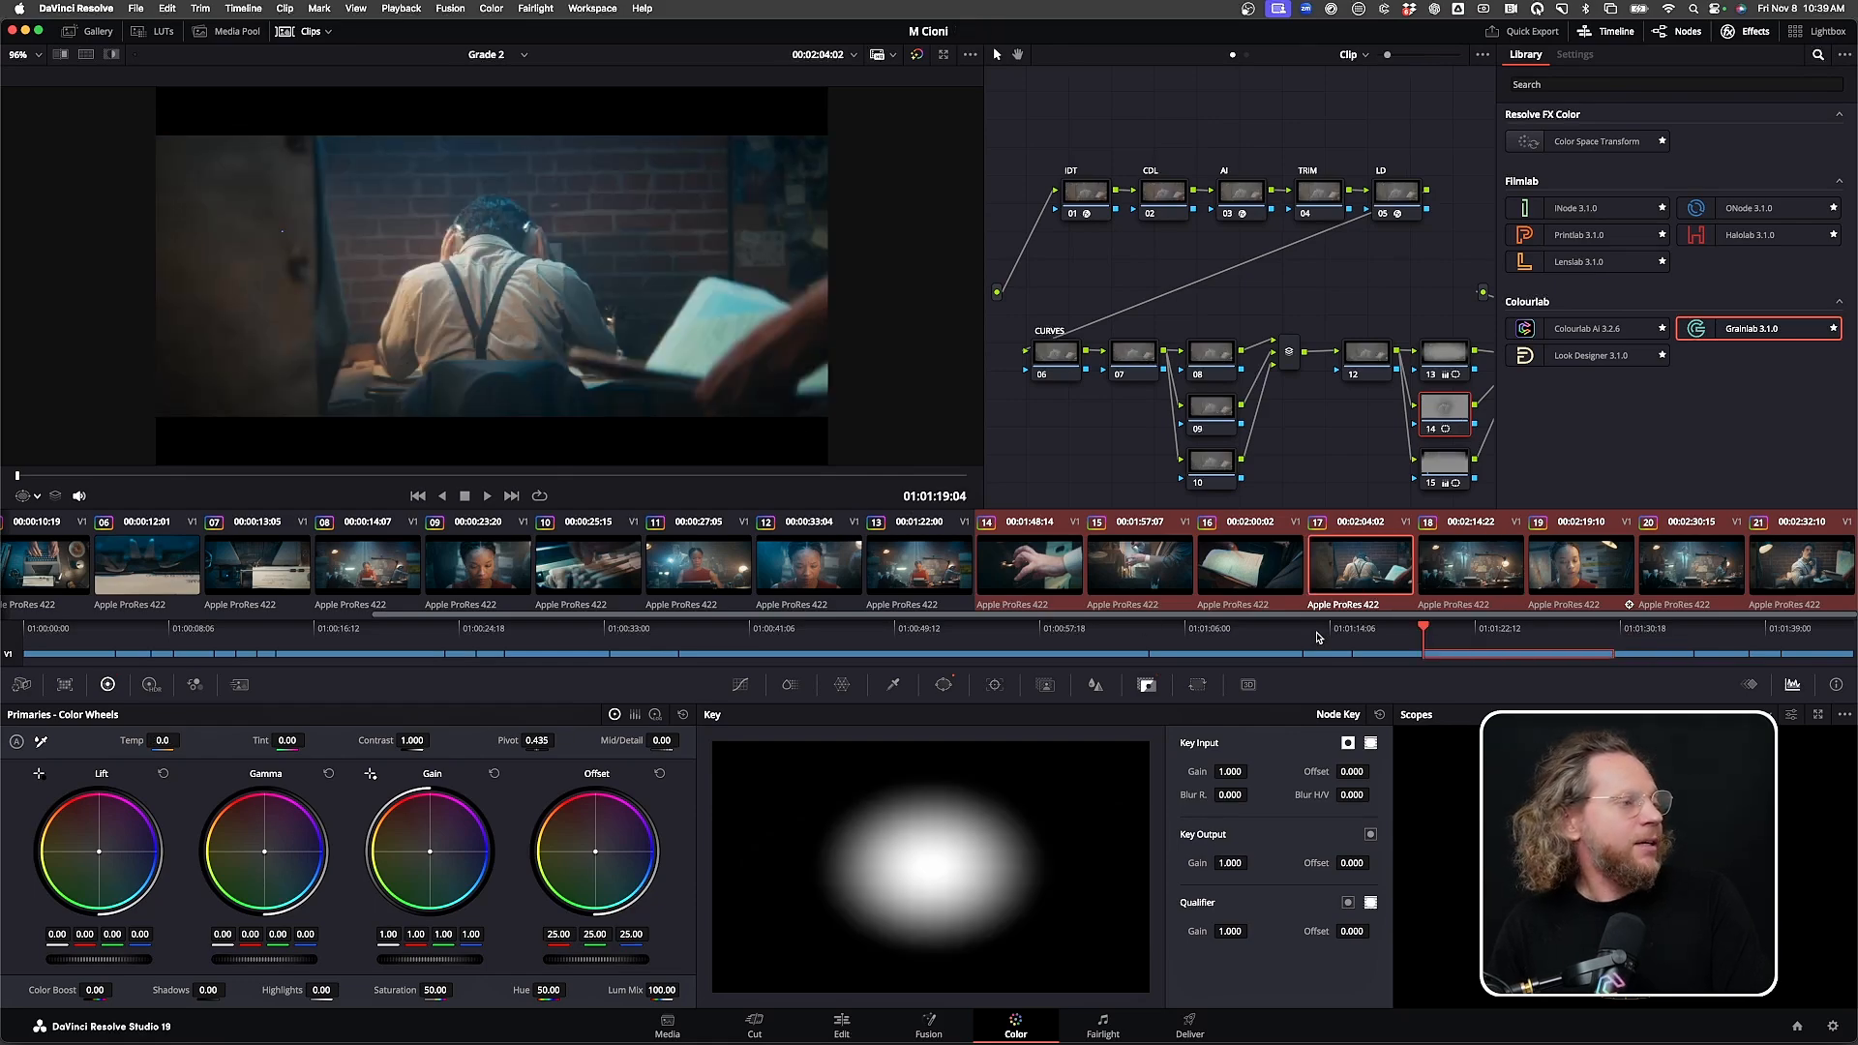
left_click(1431, 484)
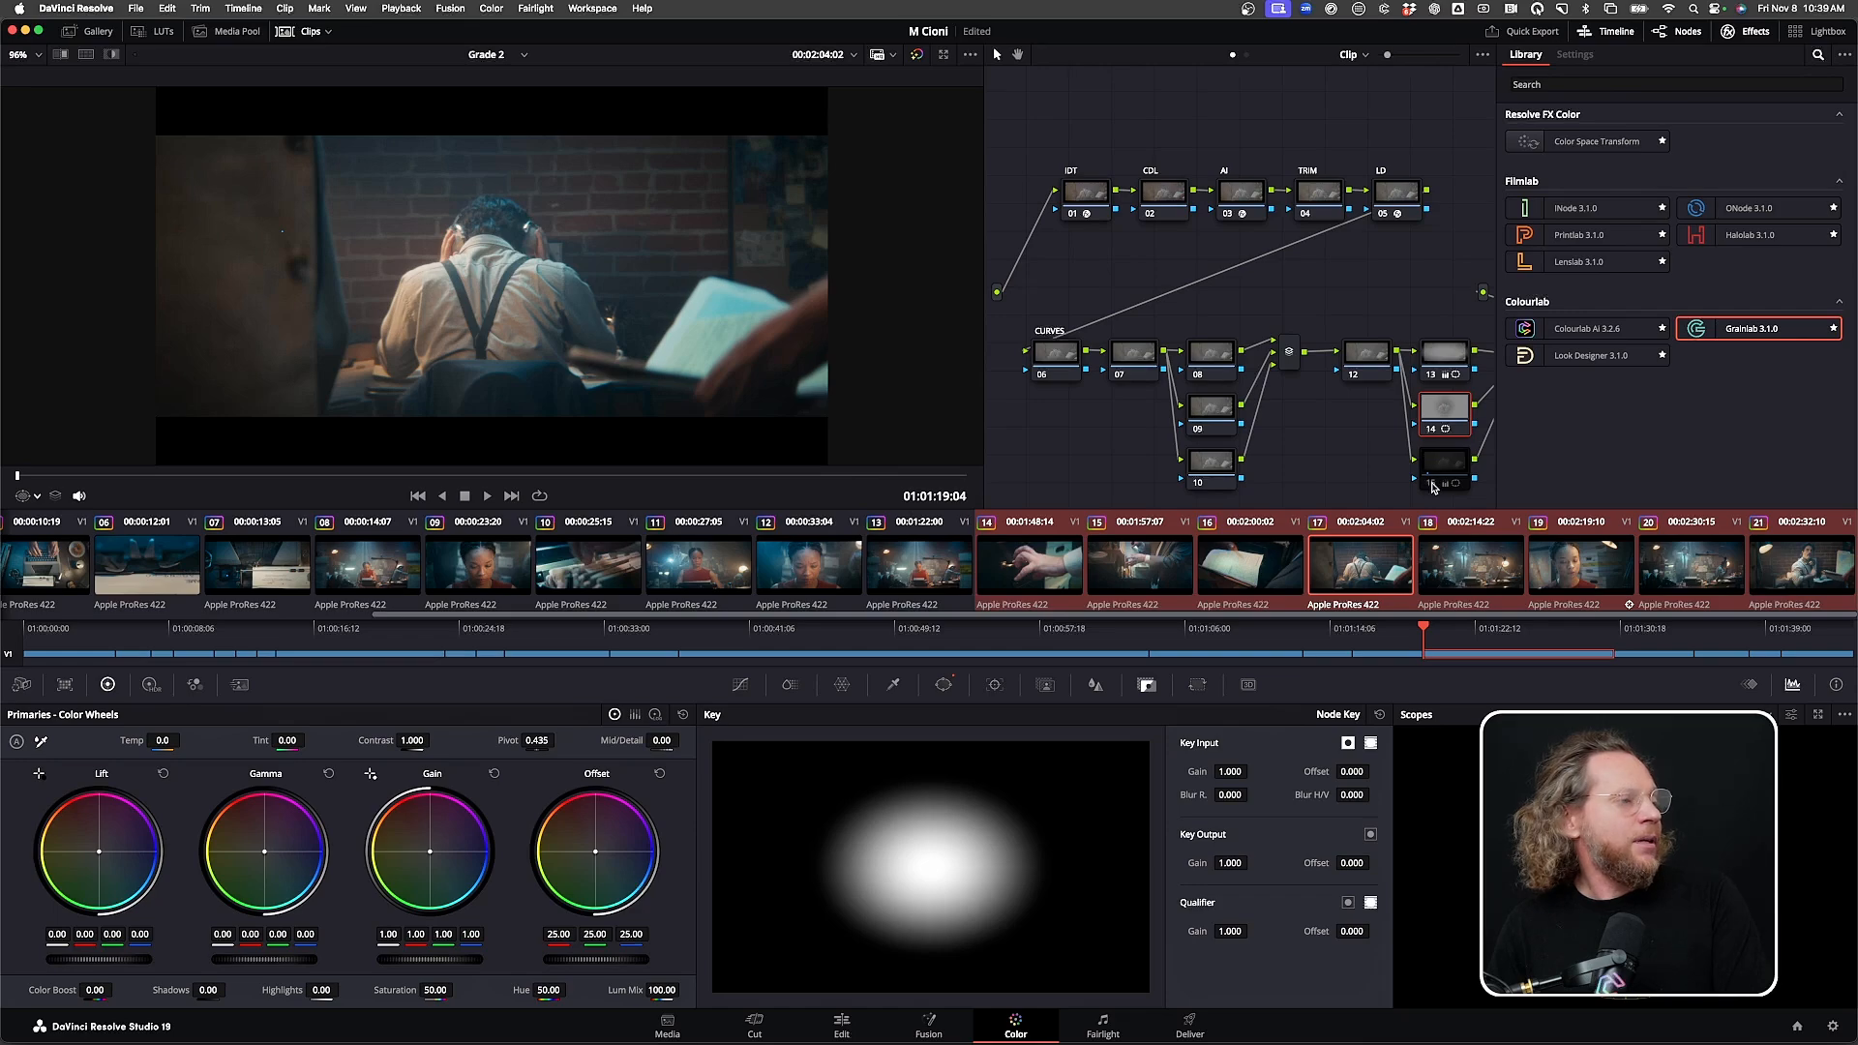
key("Up")
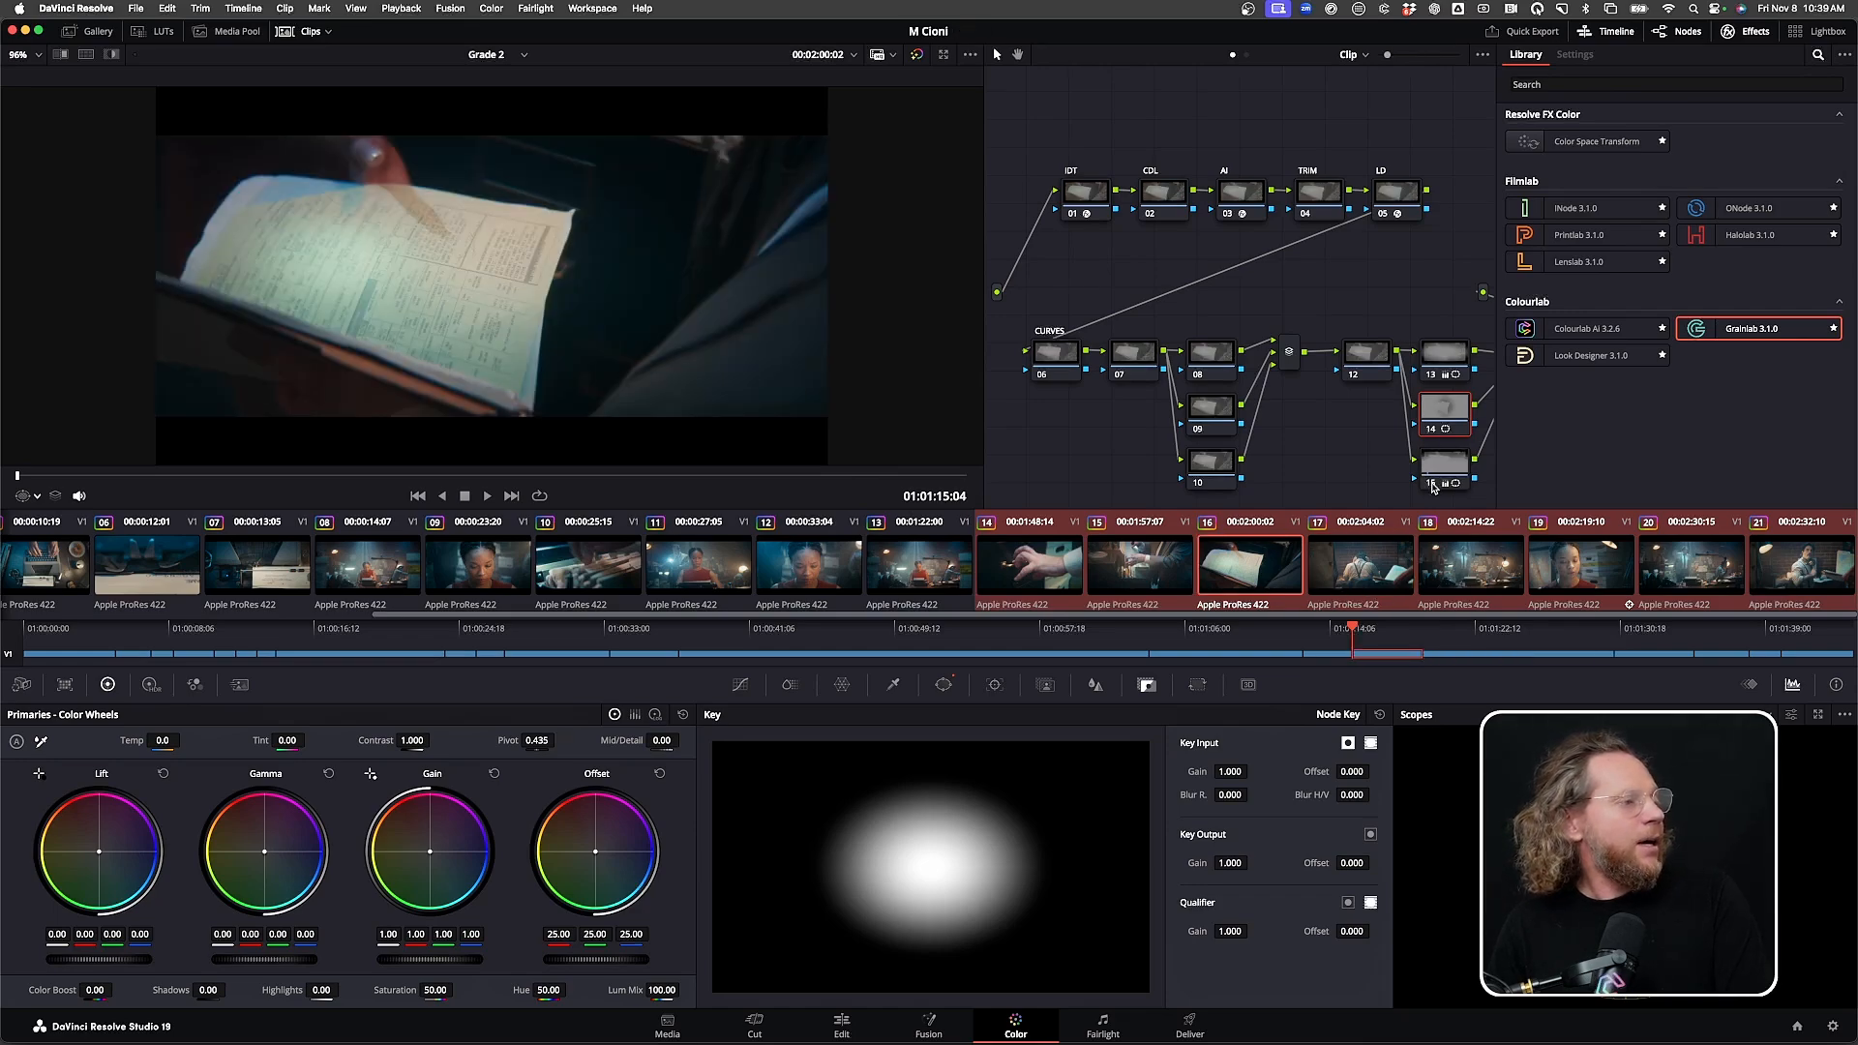
left_click(1431, 484)
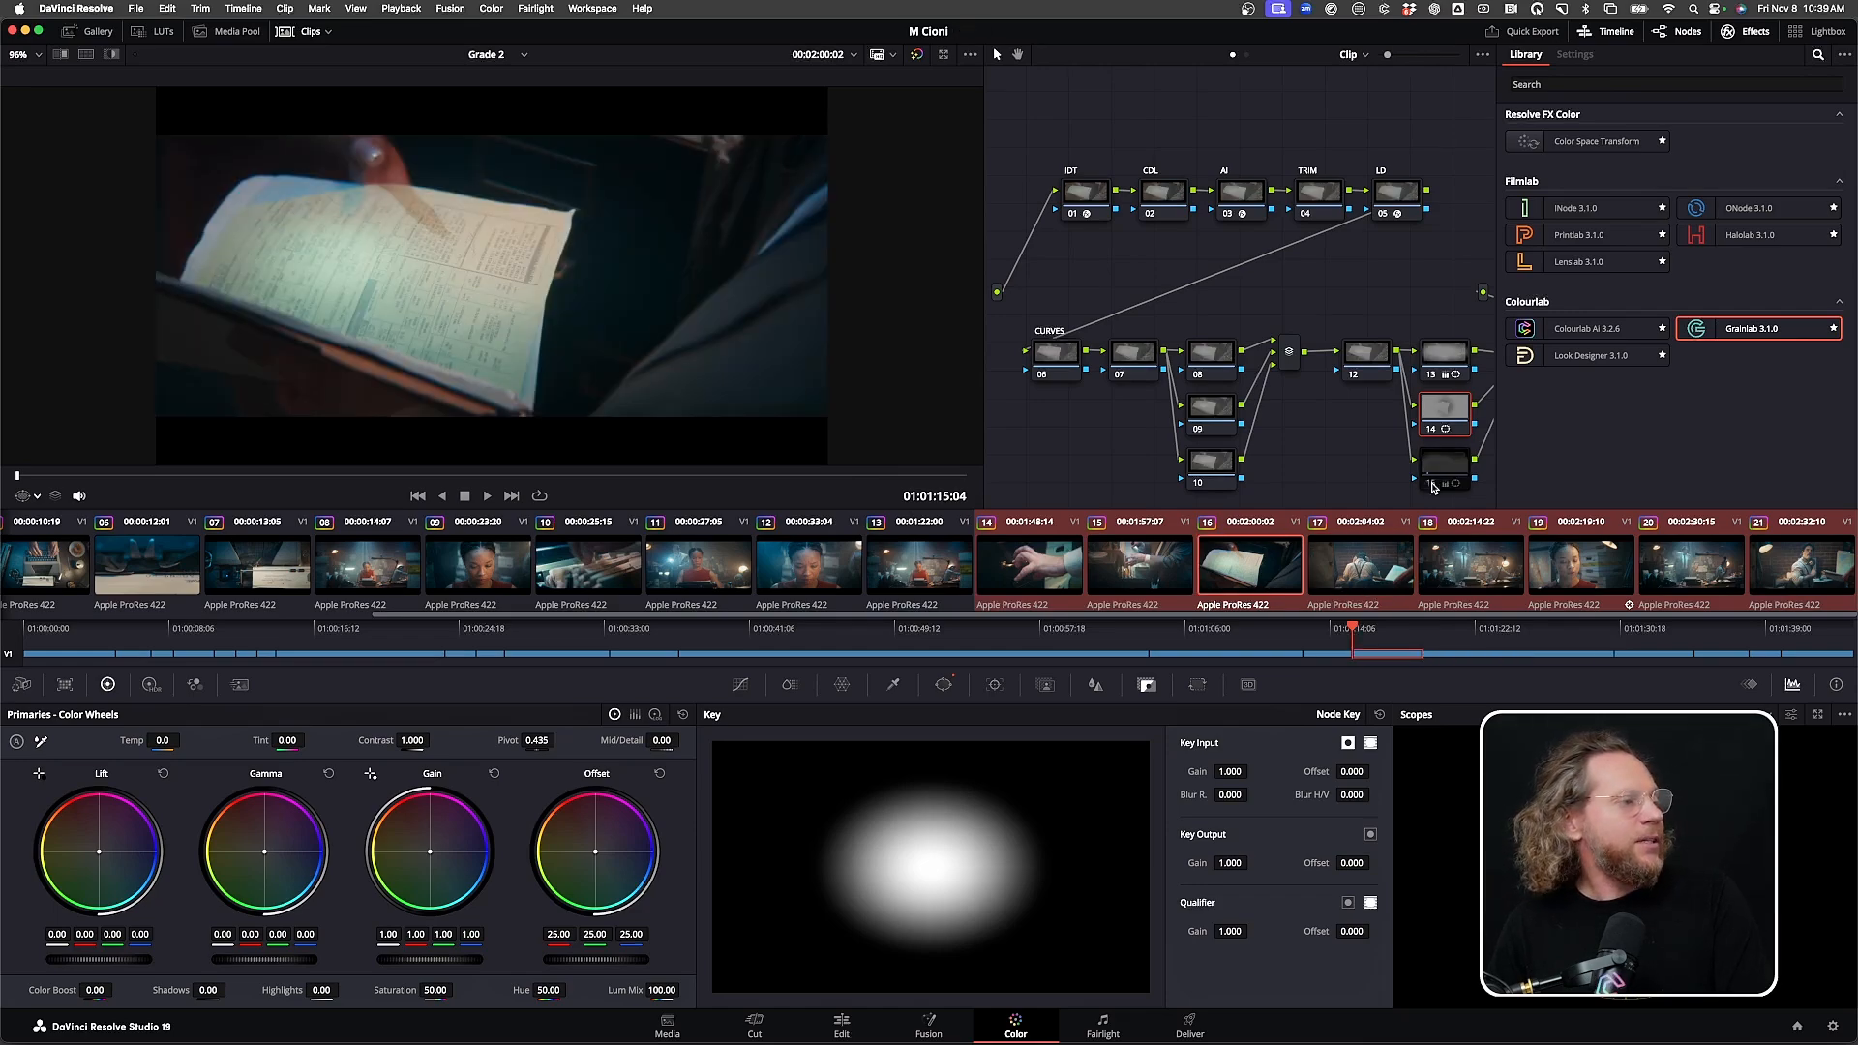
left_click(1432, 484)
Lower the lift to -0.01 on the TRIM node of clip 15
key("Up")
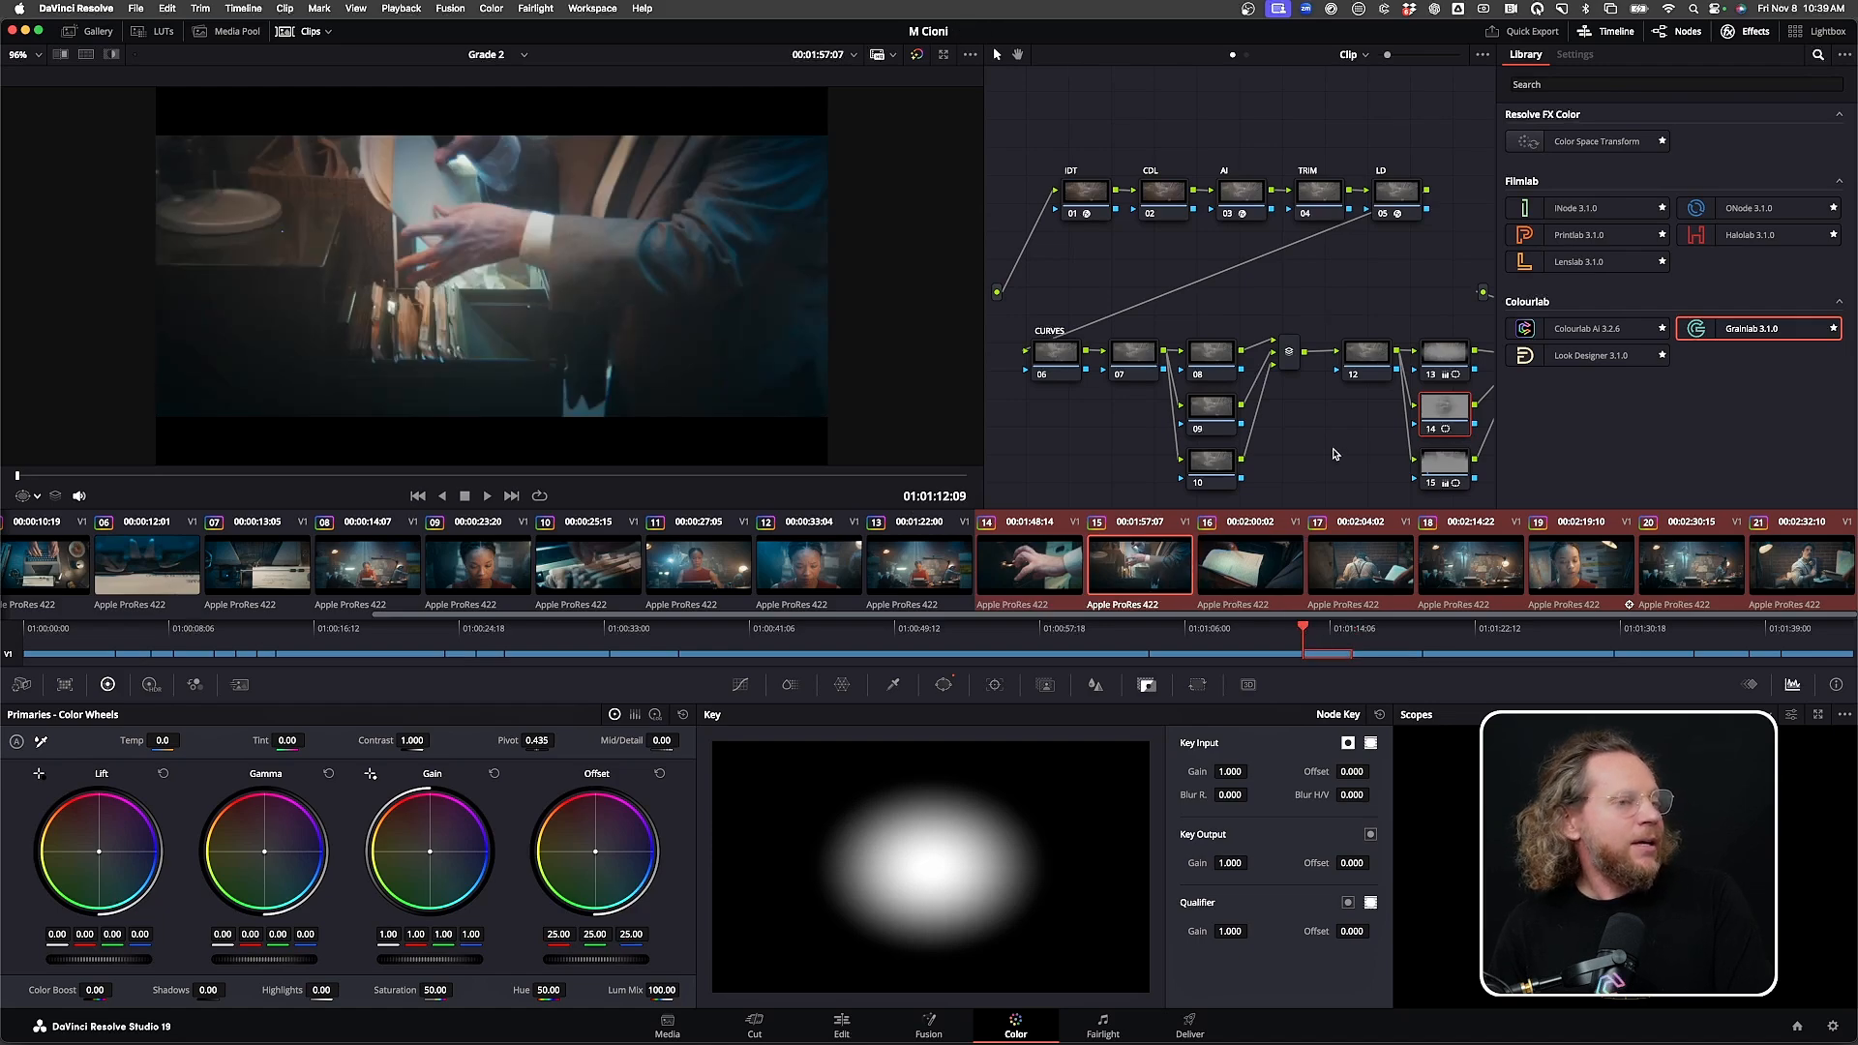
left_click(1310, 194)
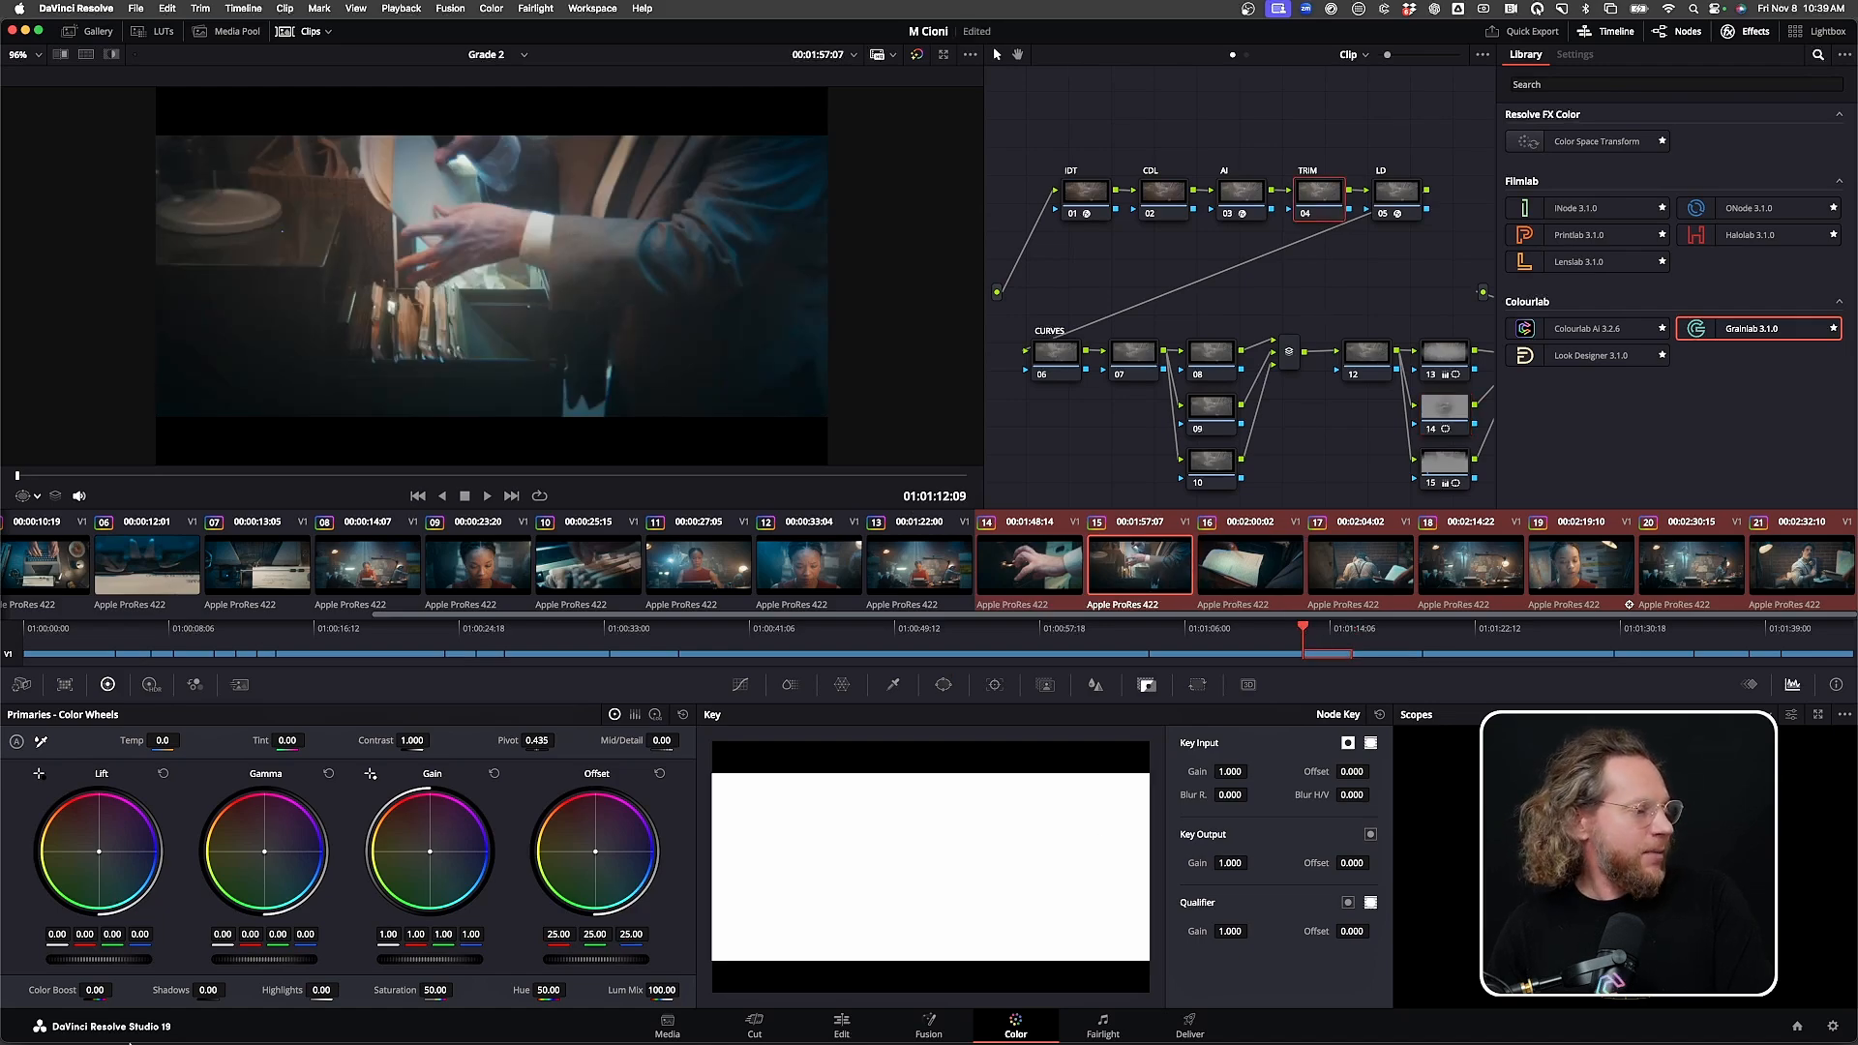
left_click_drag(98, 959, 95, 959)
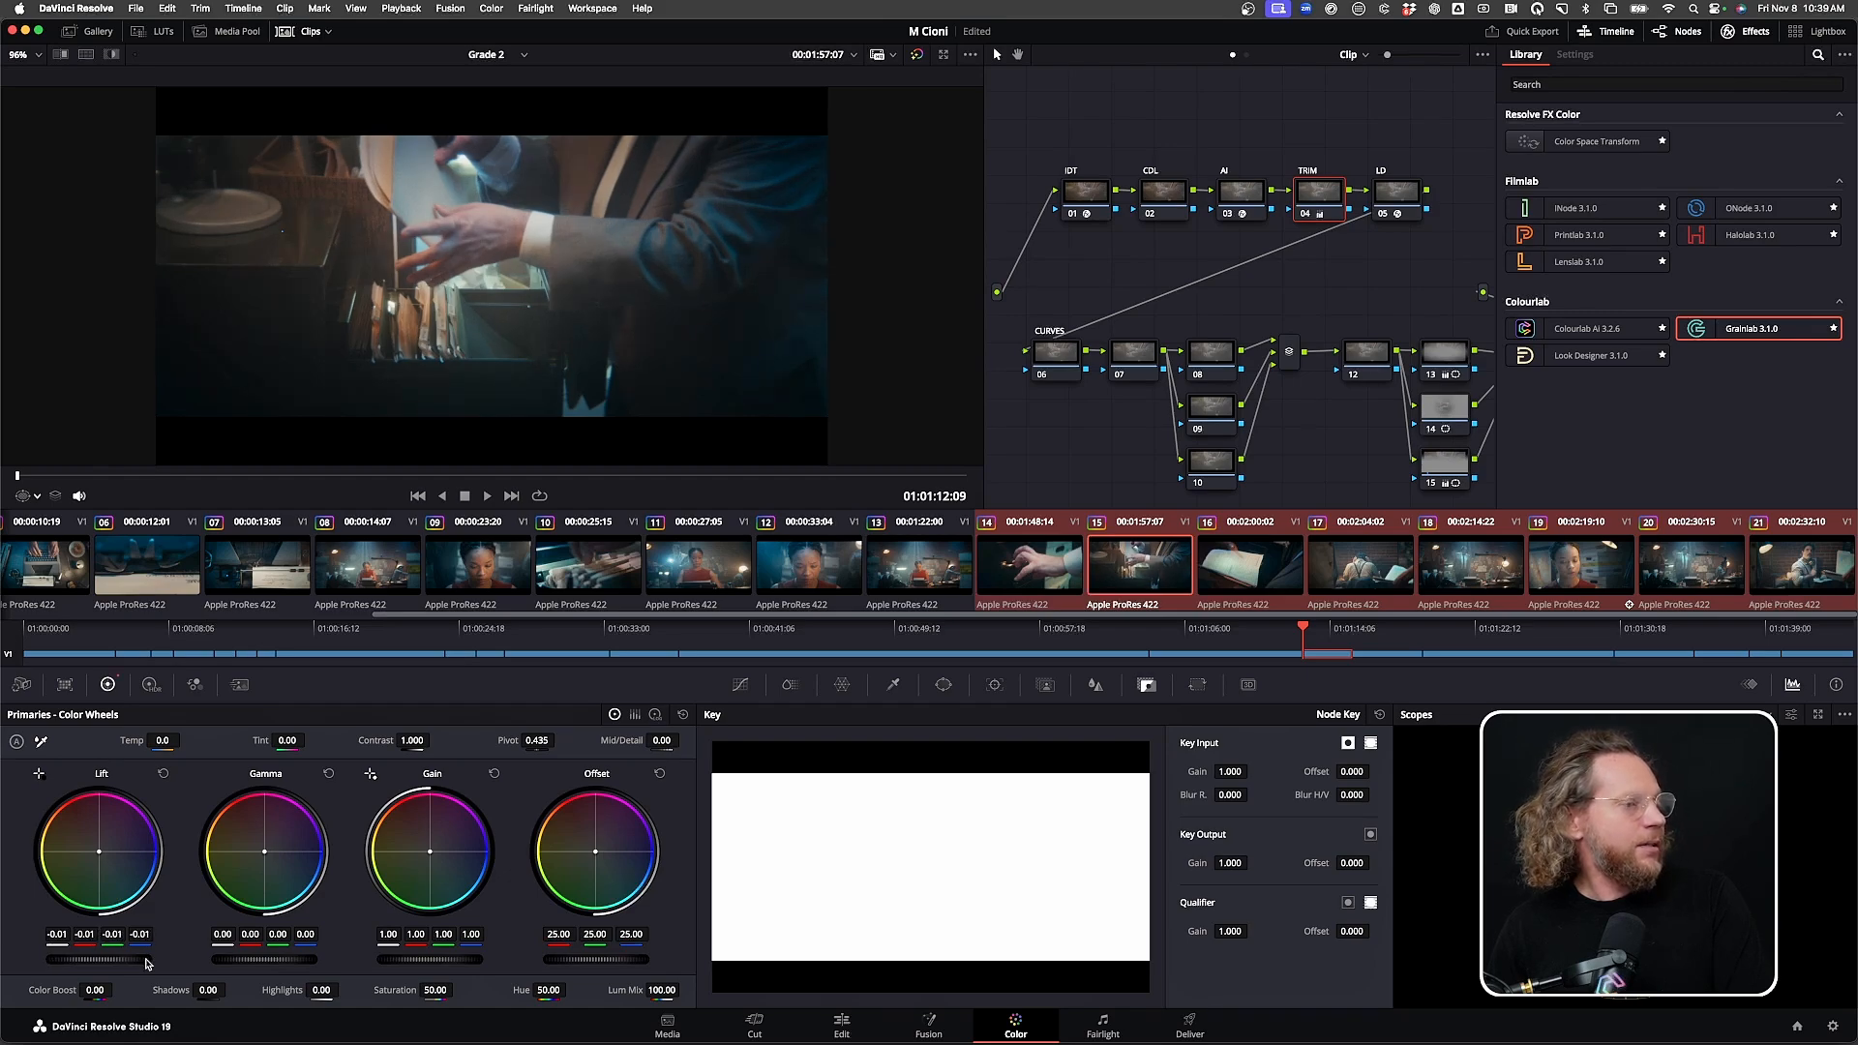
On clip 12, disable node 15 and raise node 14's temperature to 30
left_click(1013, 557)
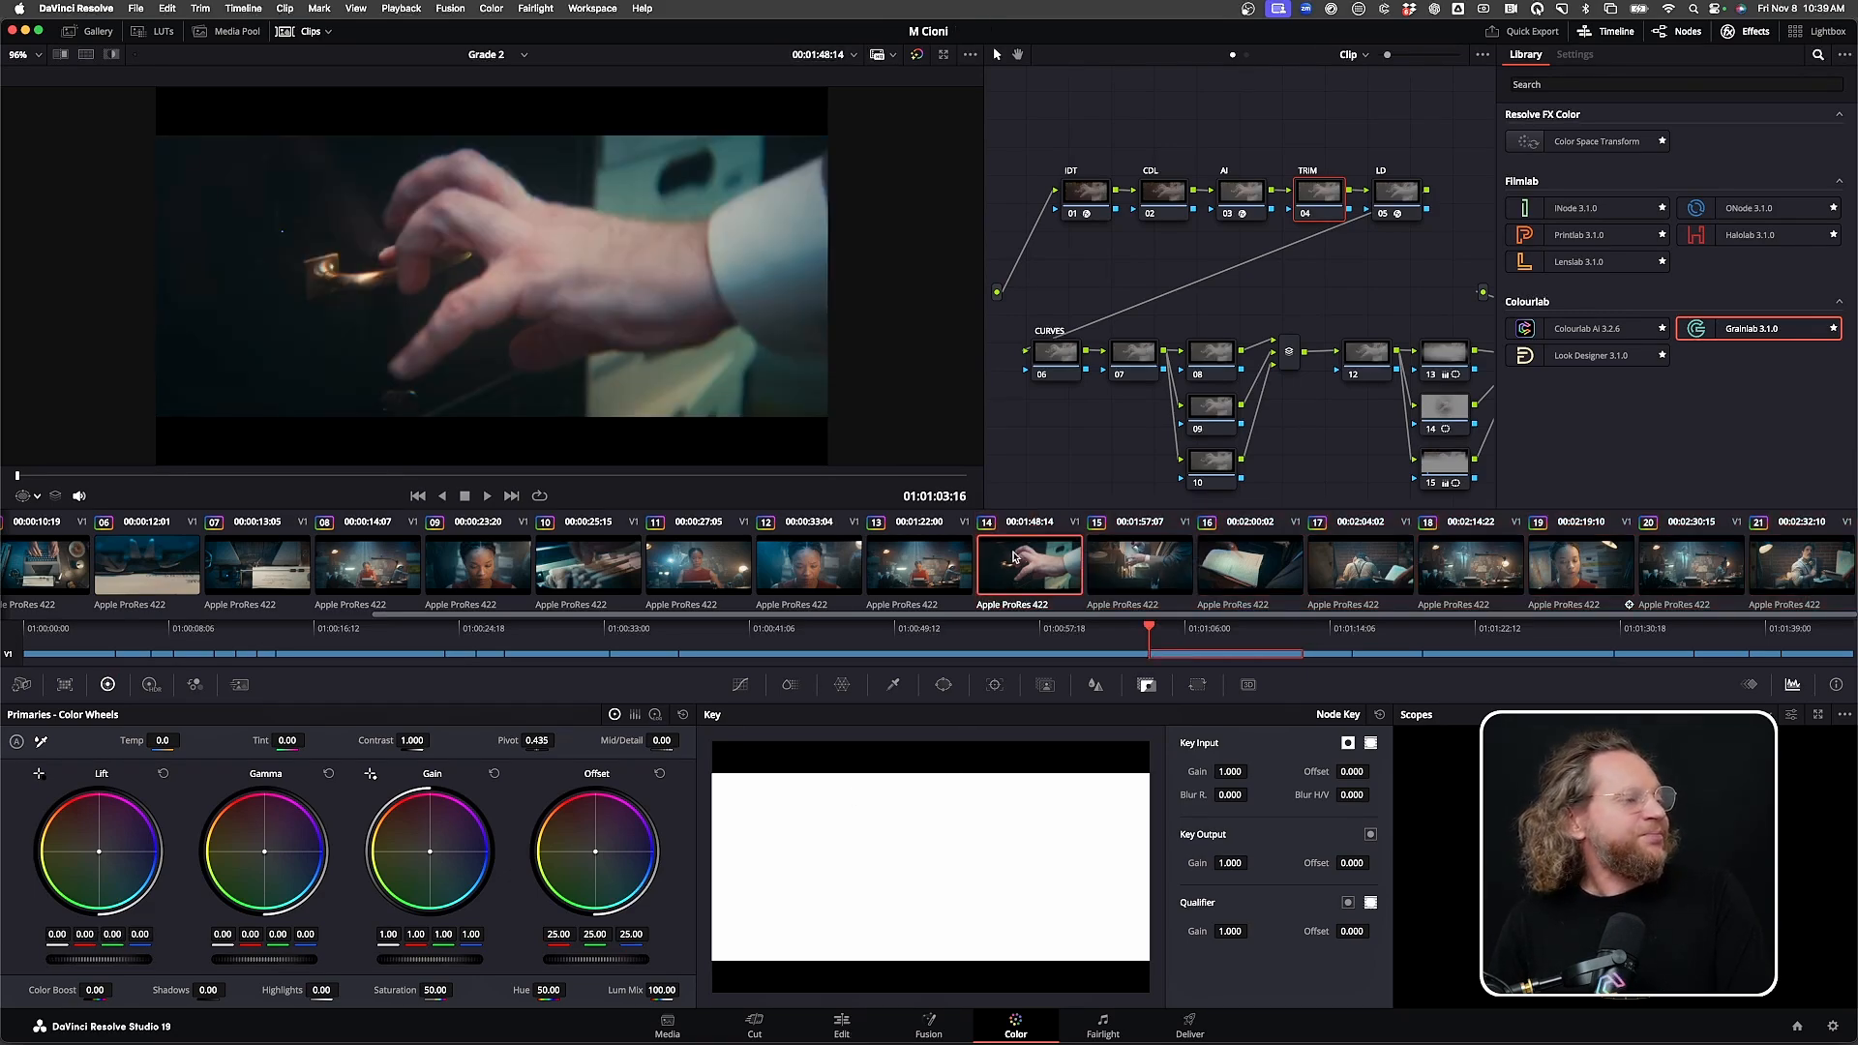
key("Up")
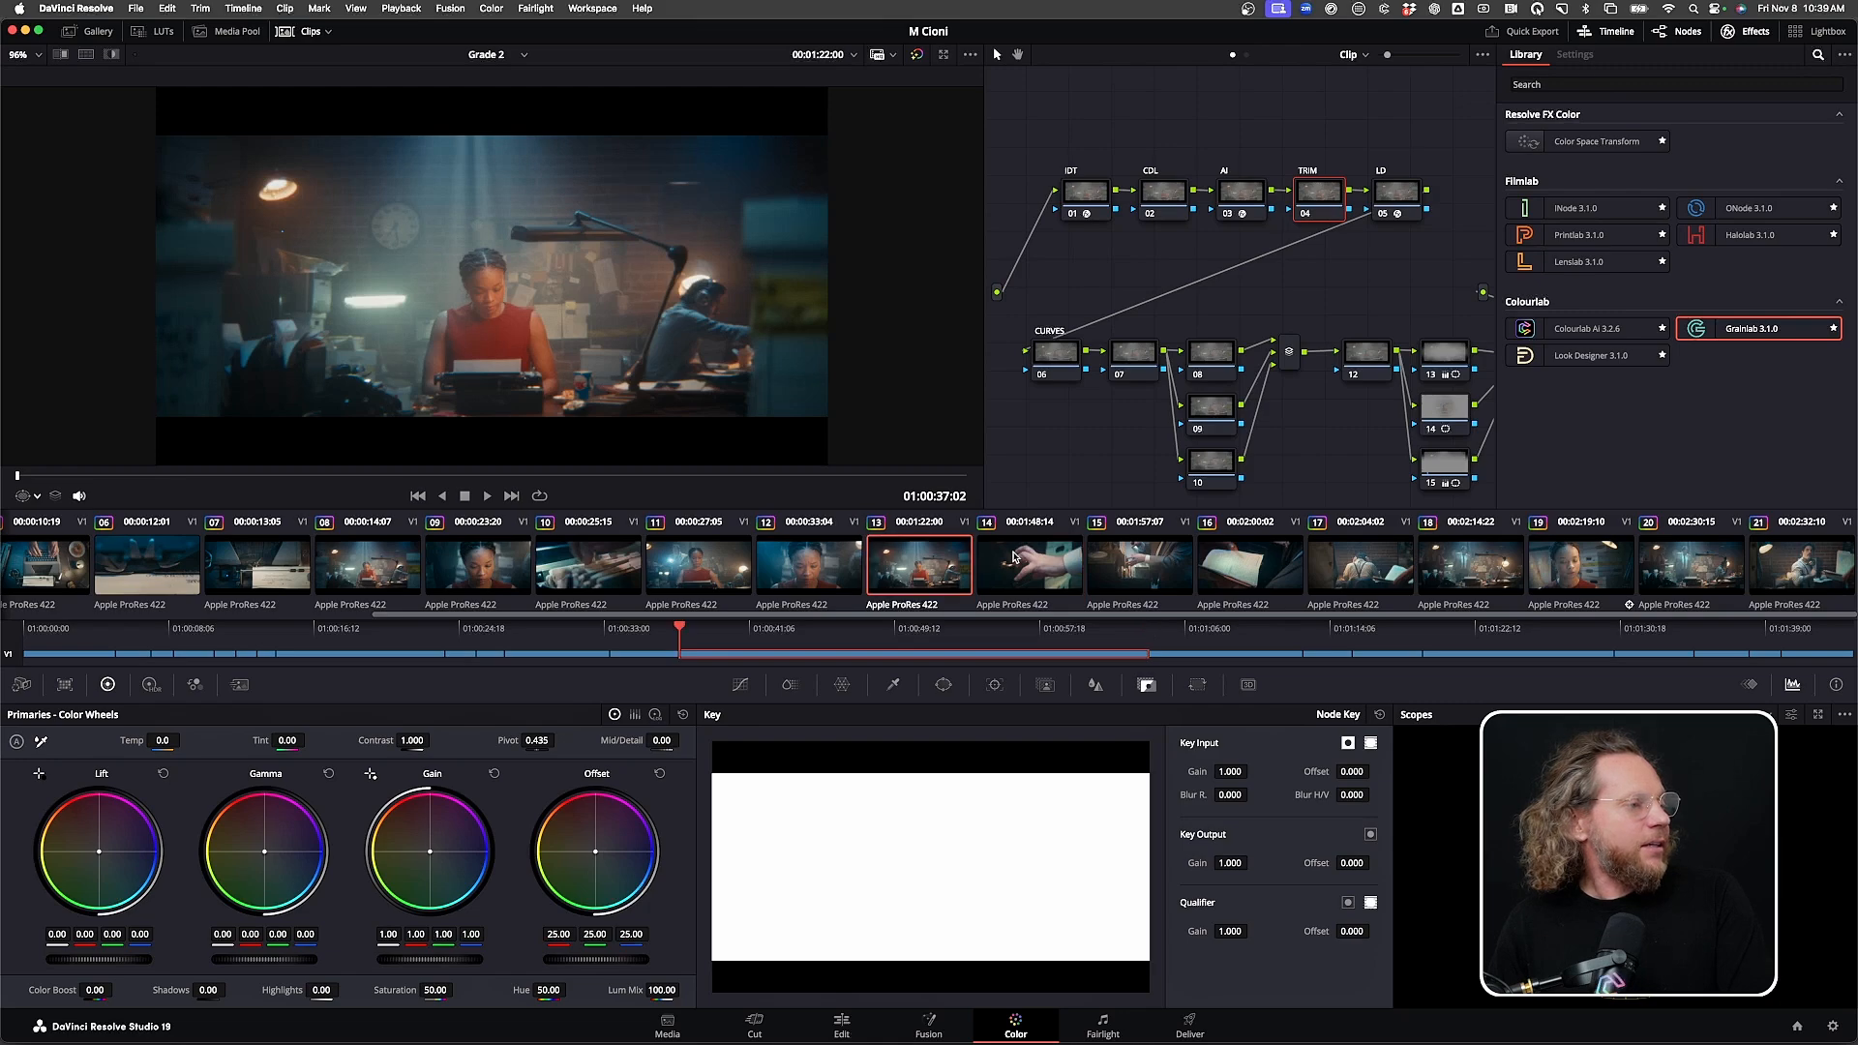
key("Up")
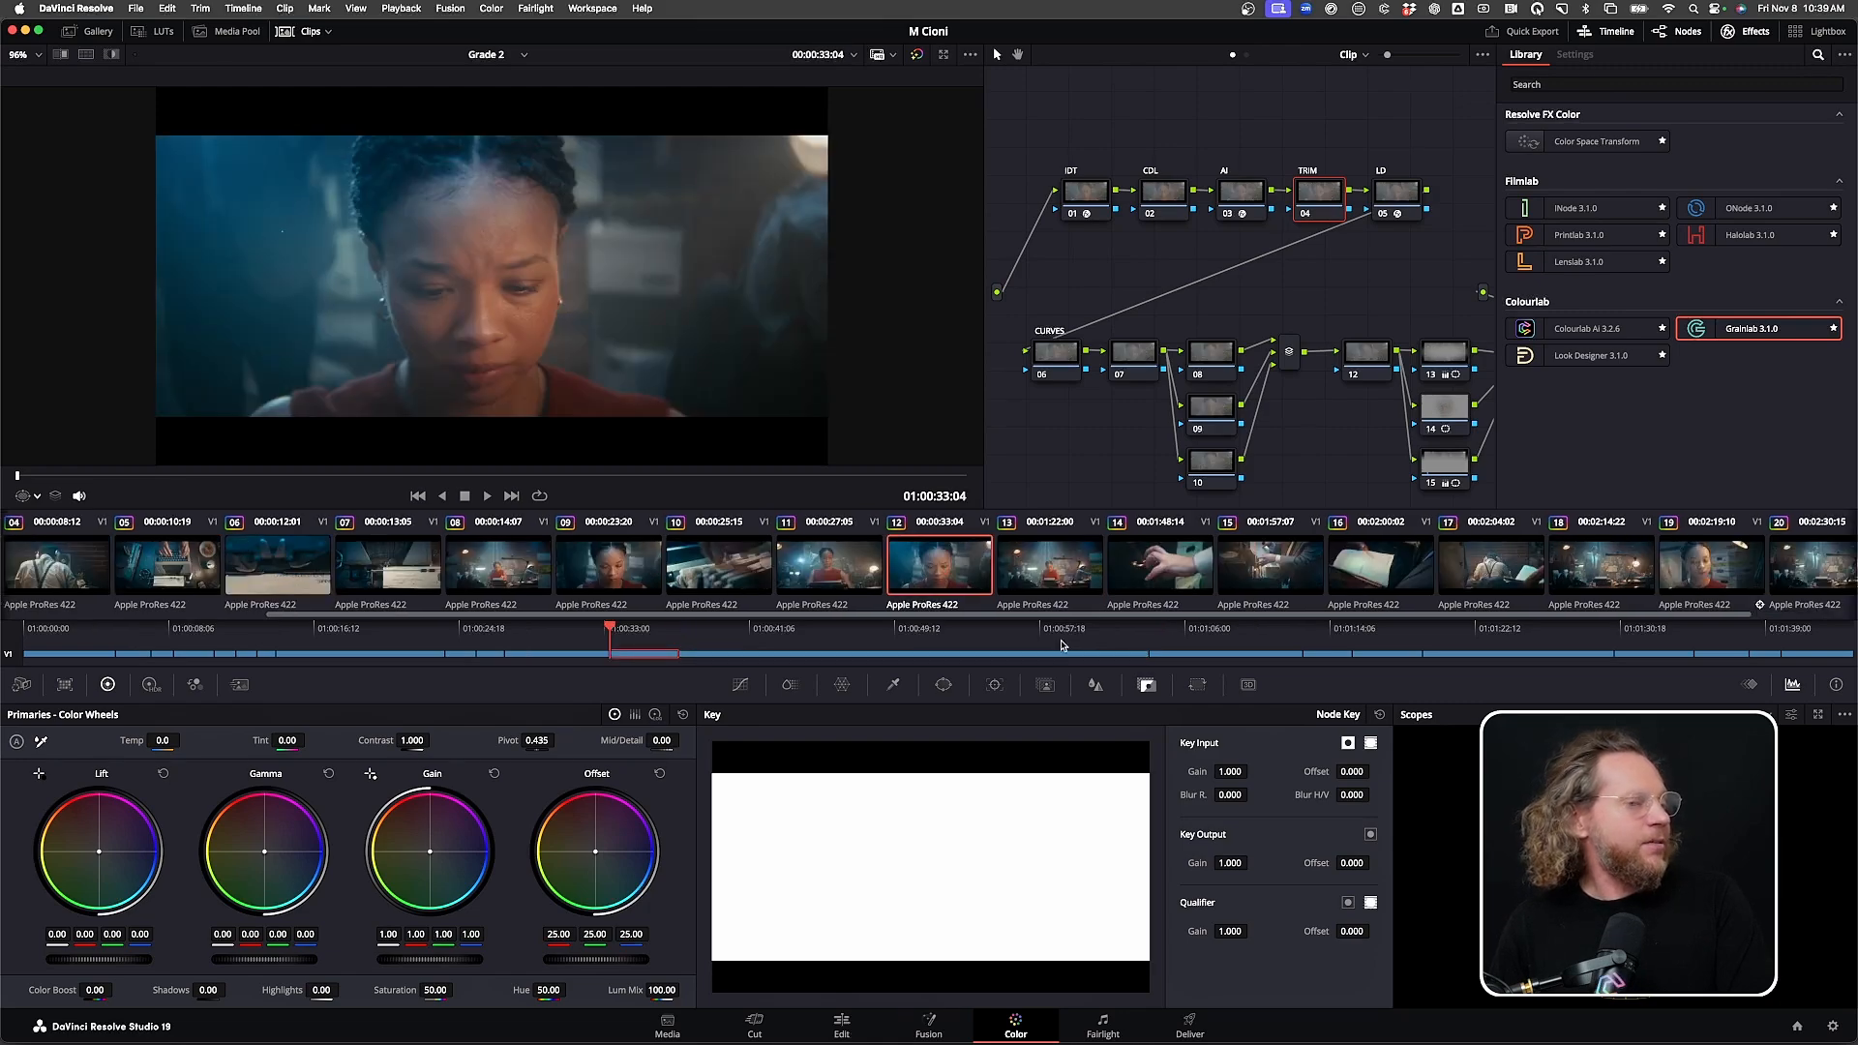
left_click(1432, 484)
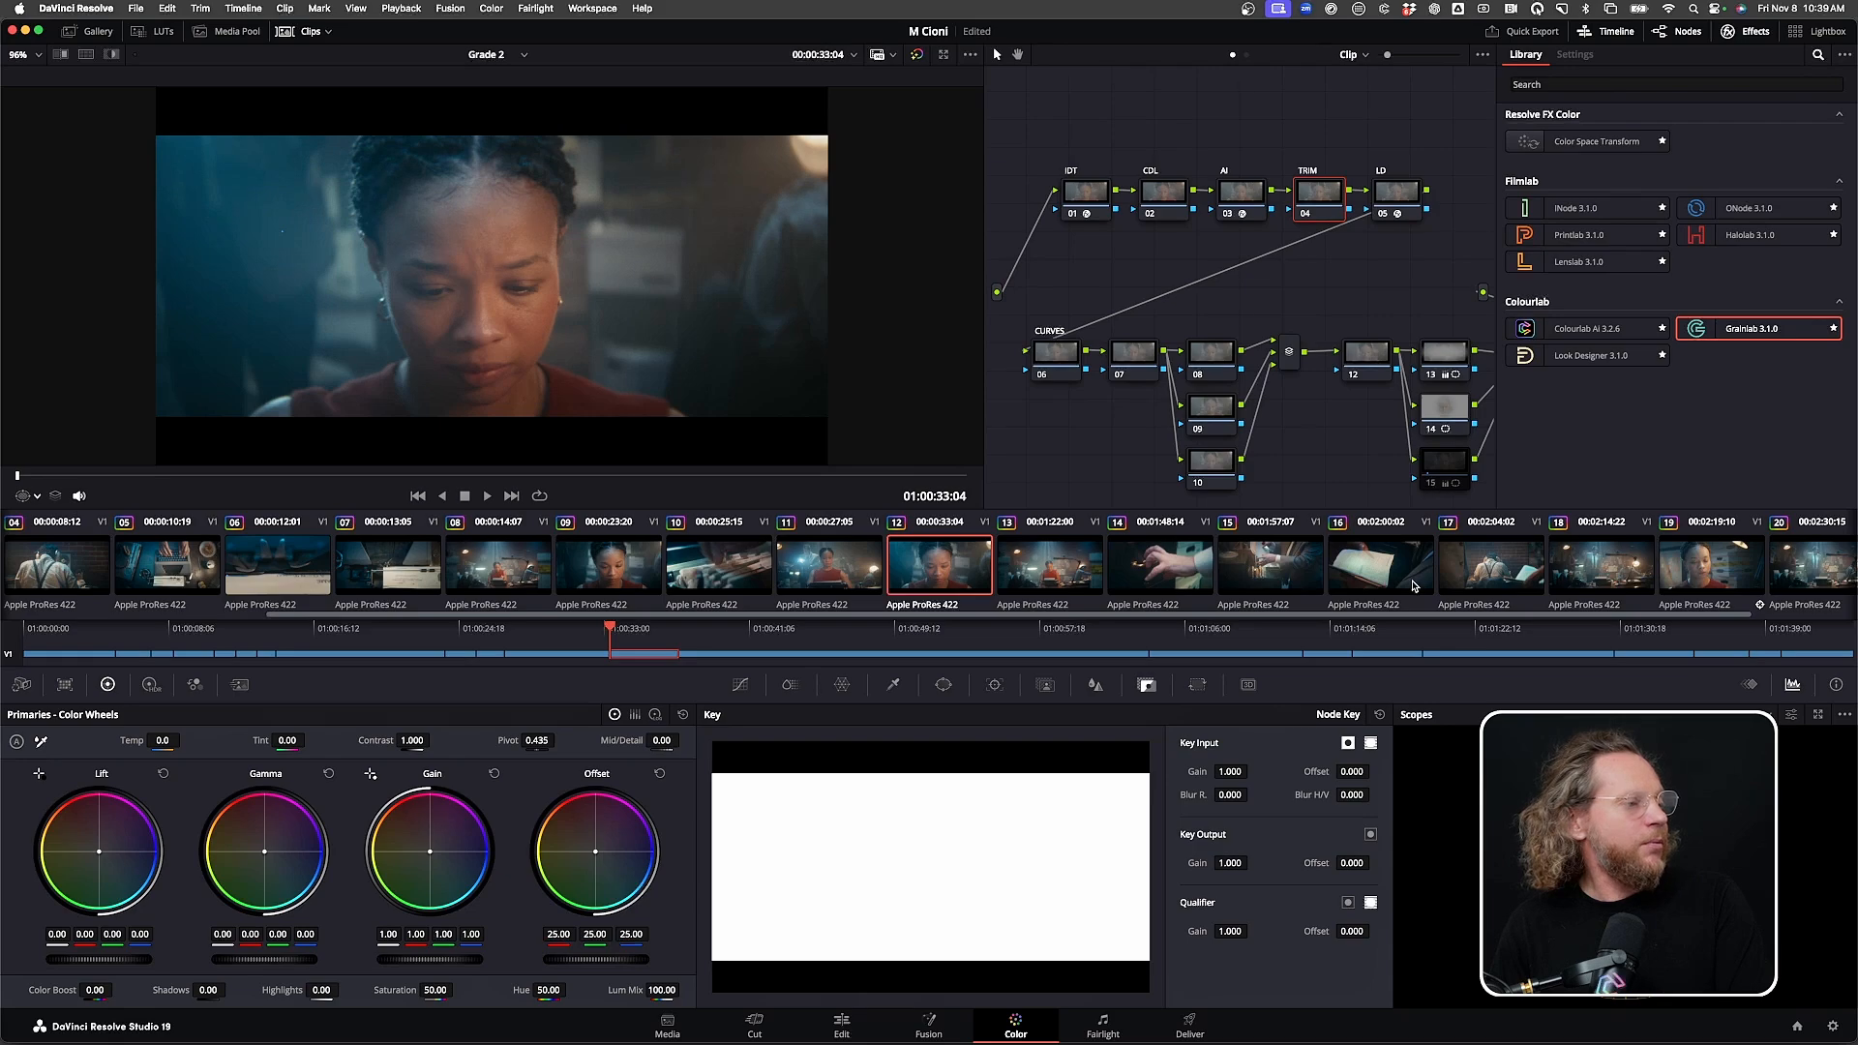
left_click(1454, 405)
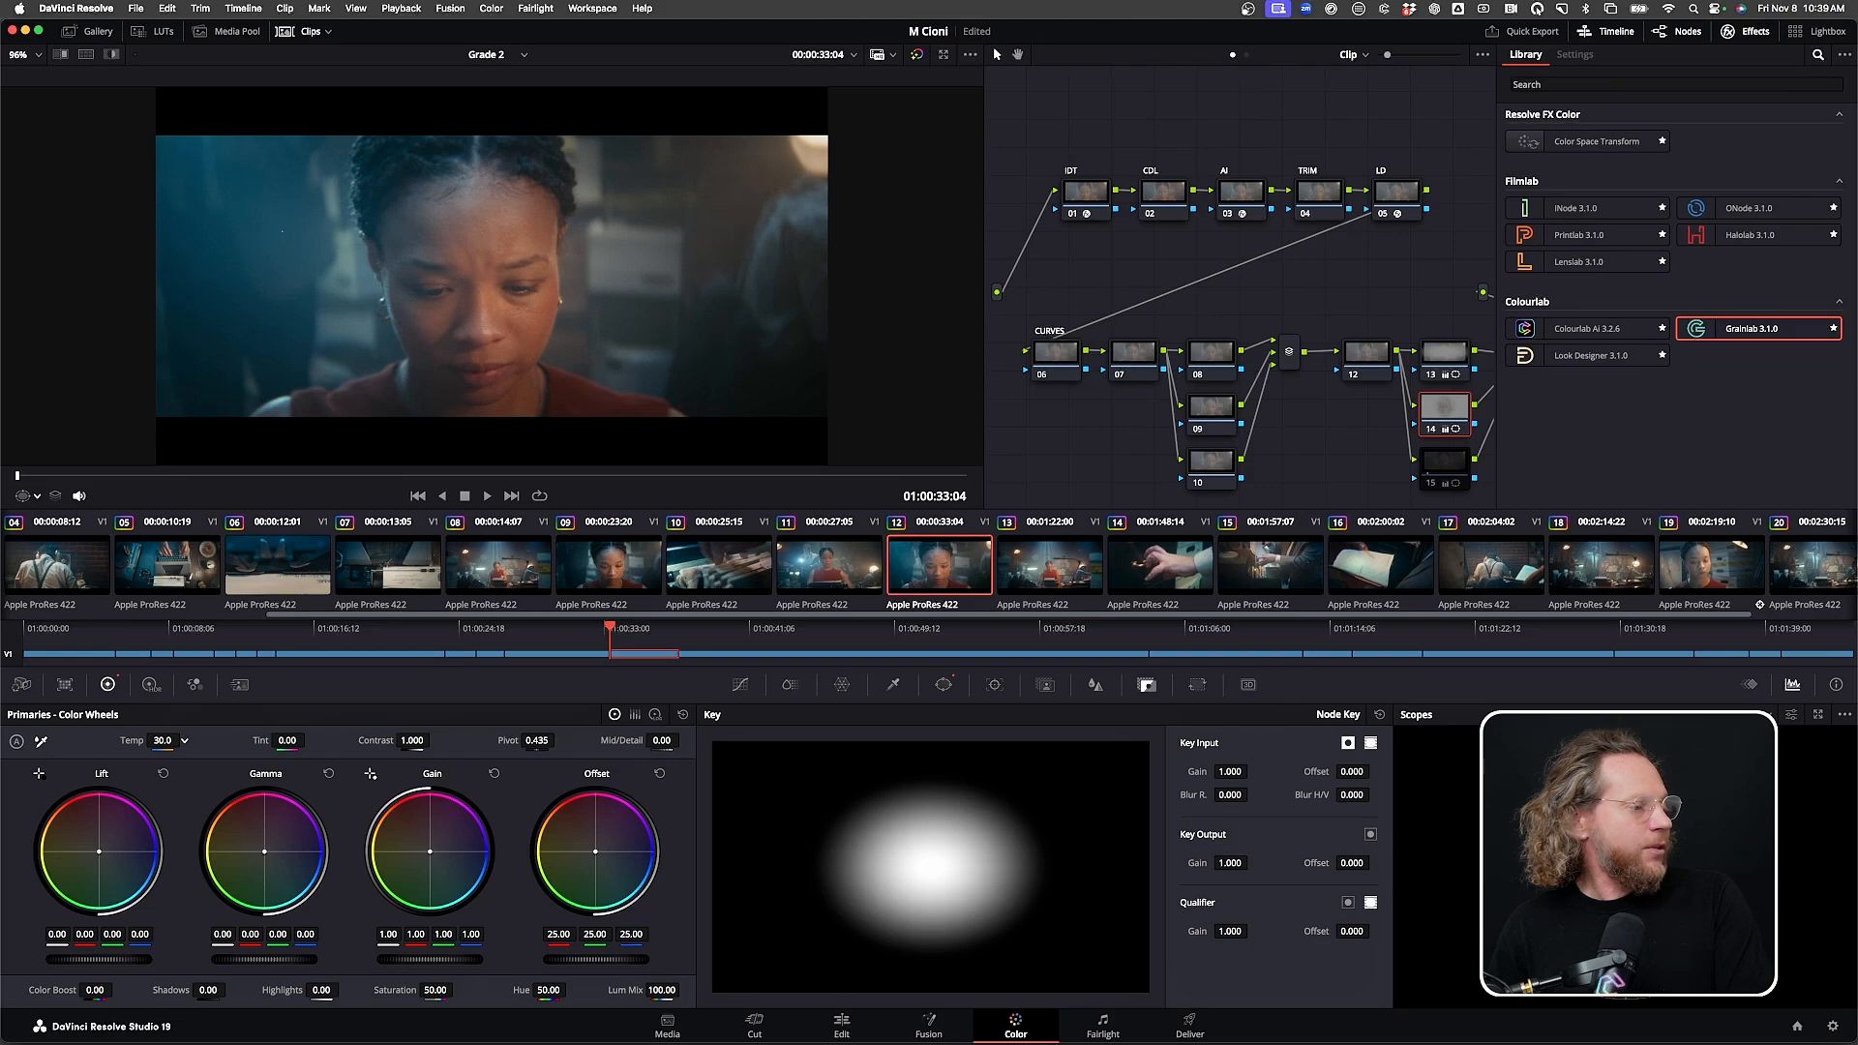
Set node 14 on clip 11 to temperature 140 and gamma 0.01, and check clips 10, 9 and 8
key("Up")
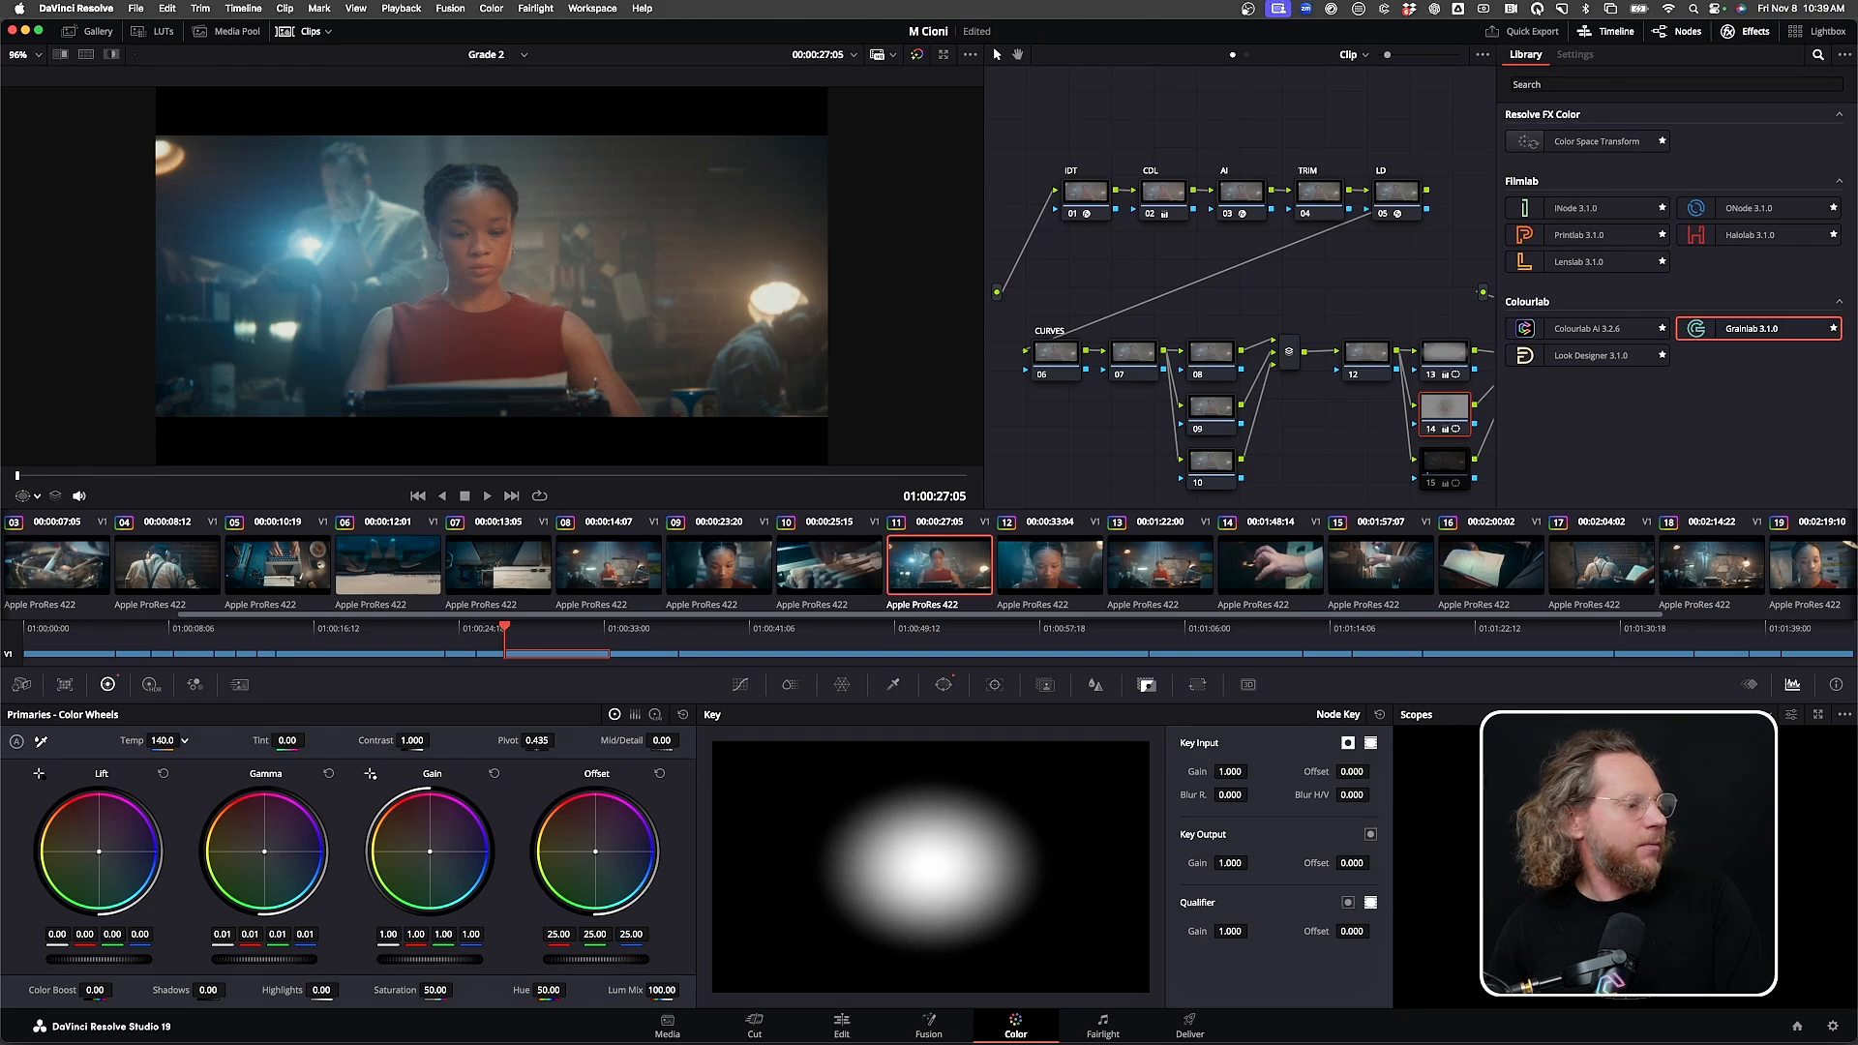
key("Up")
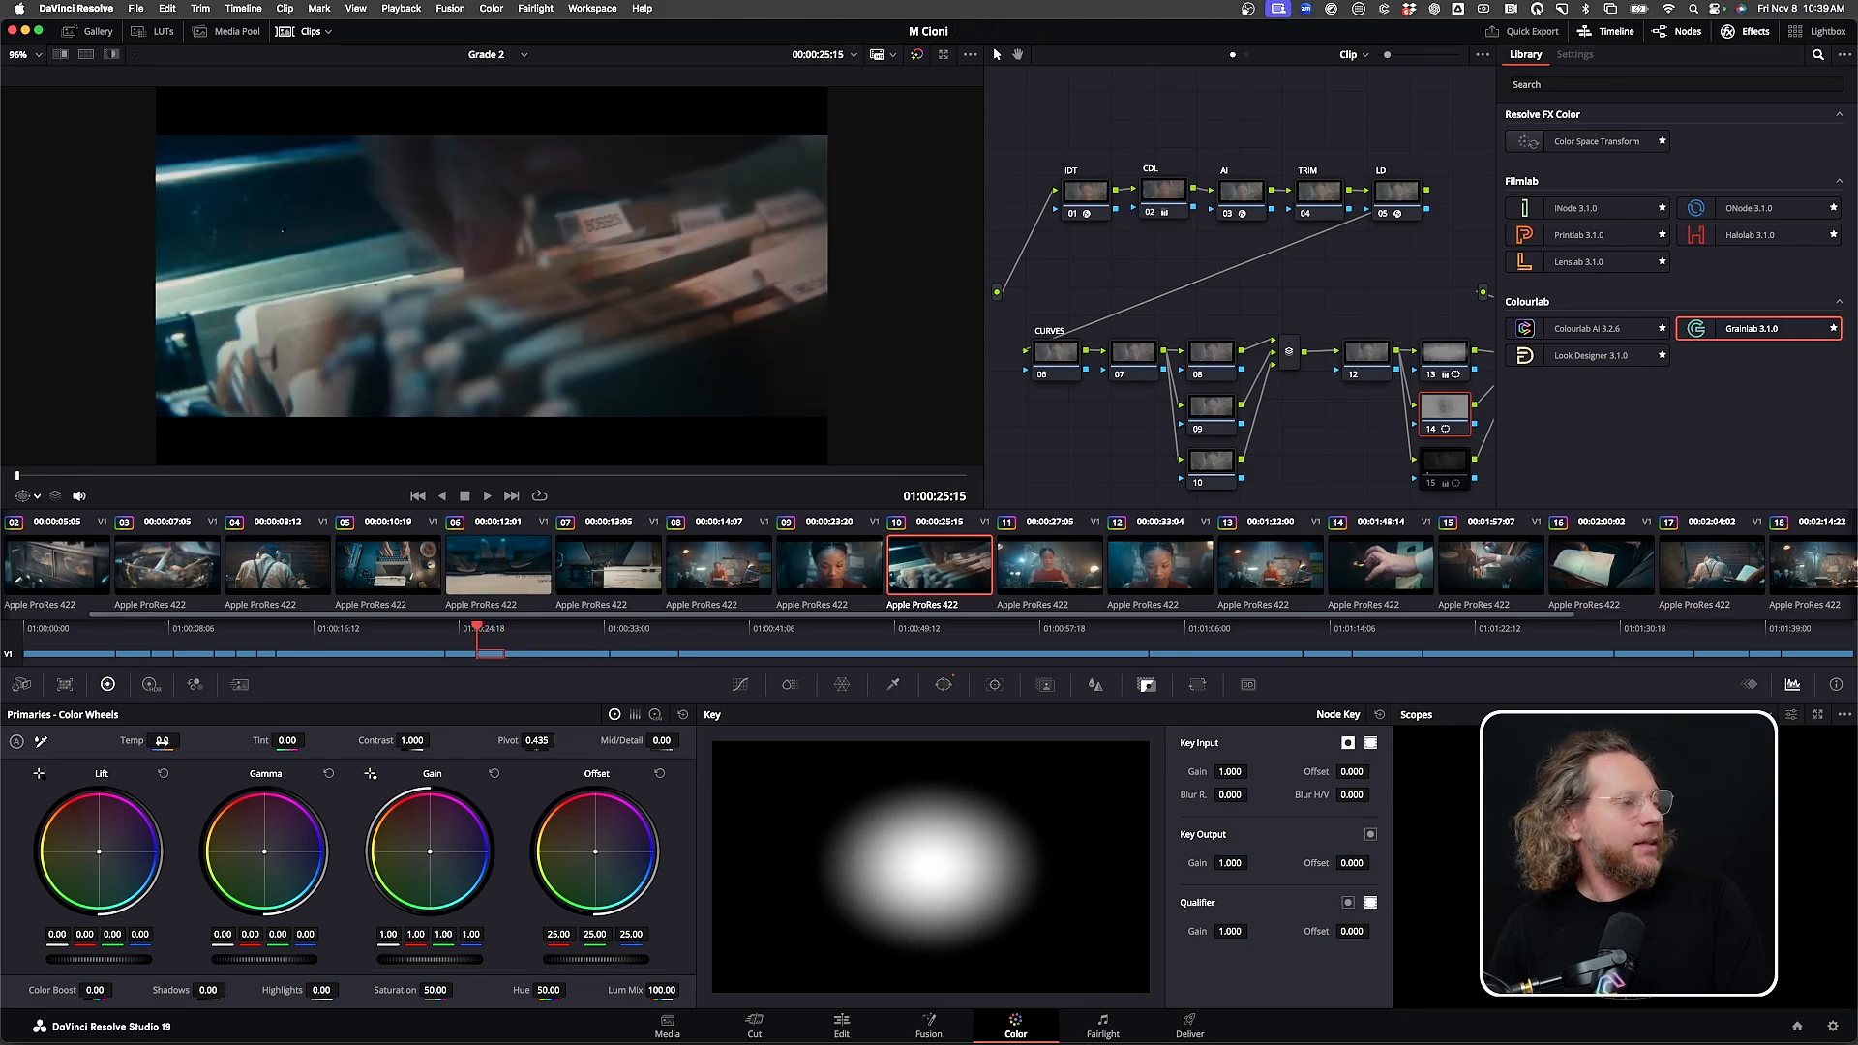
key("Up")
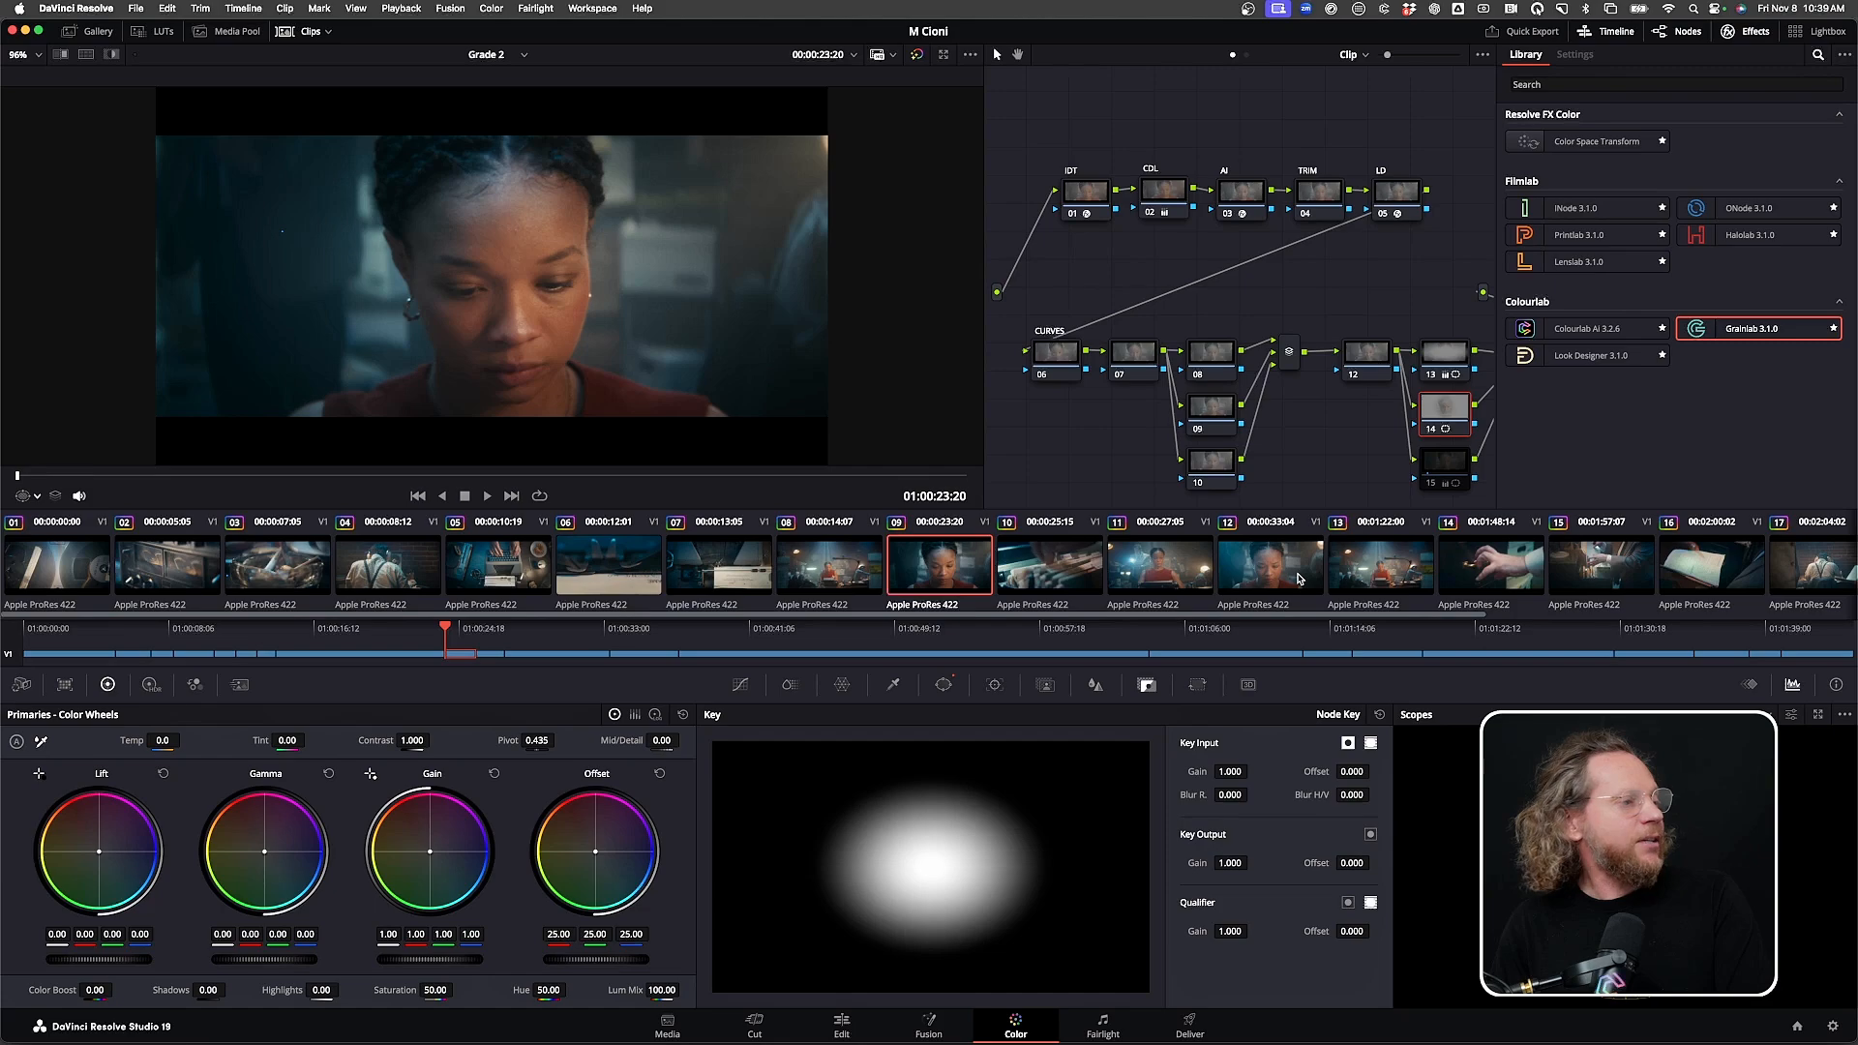
key("Up")
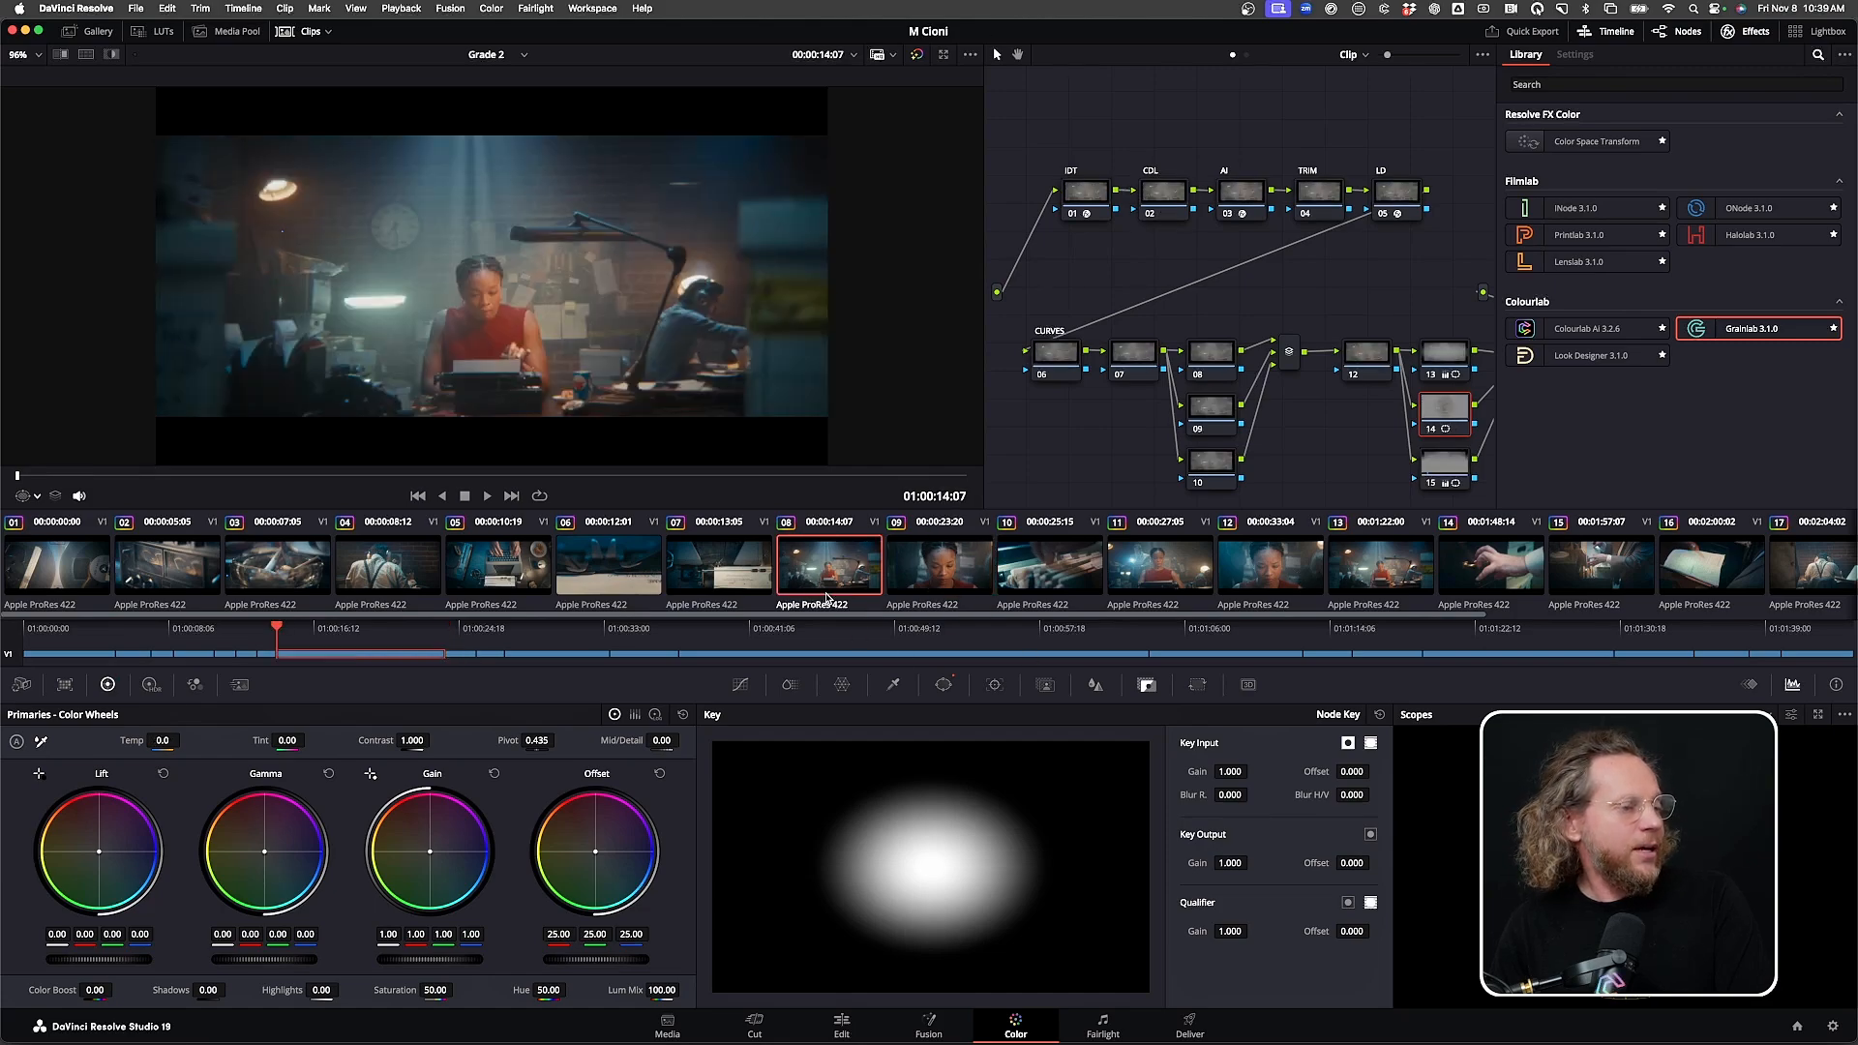
Disable node 15 on clip 5, and compare clip 4 with node 15 off and on
key("Up")
key("Up")
key("Up")
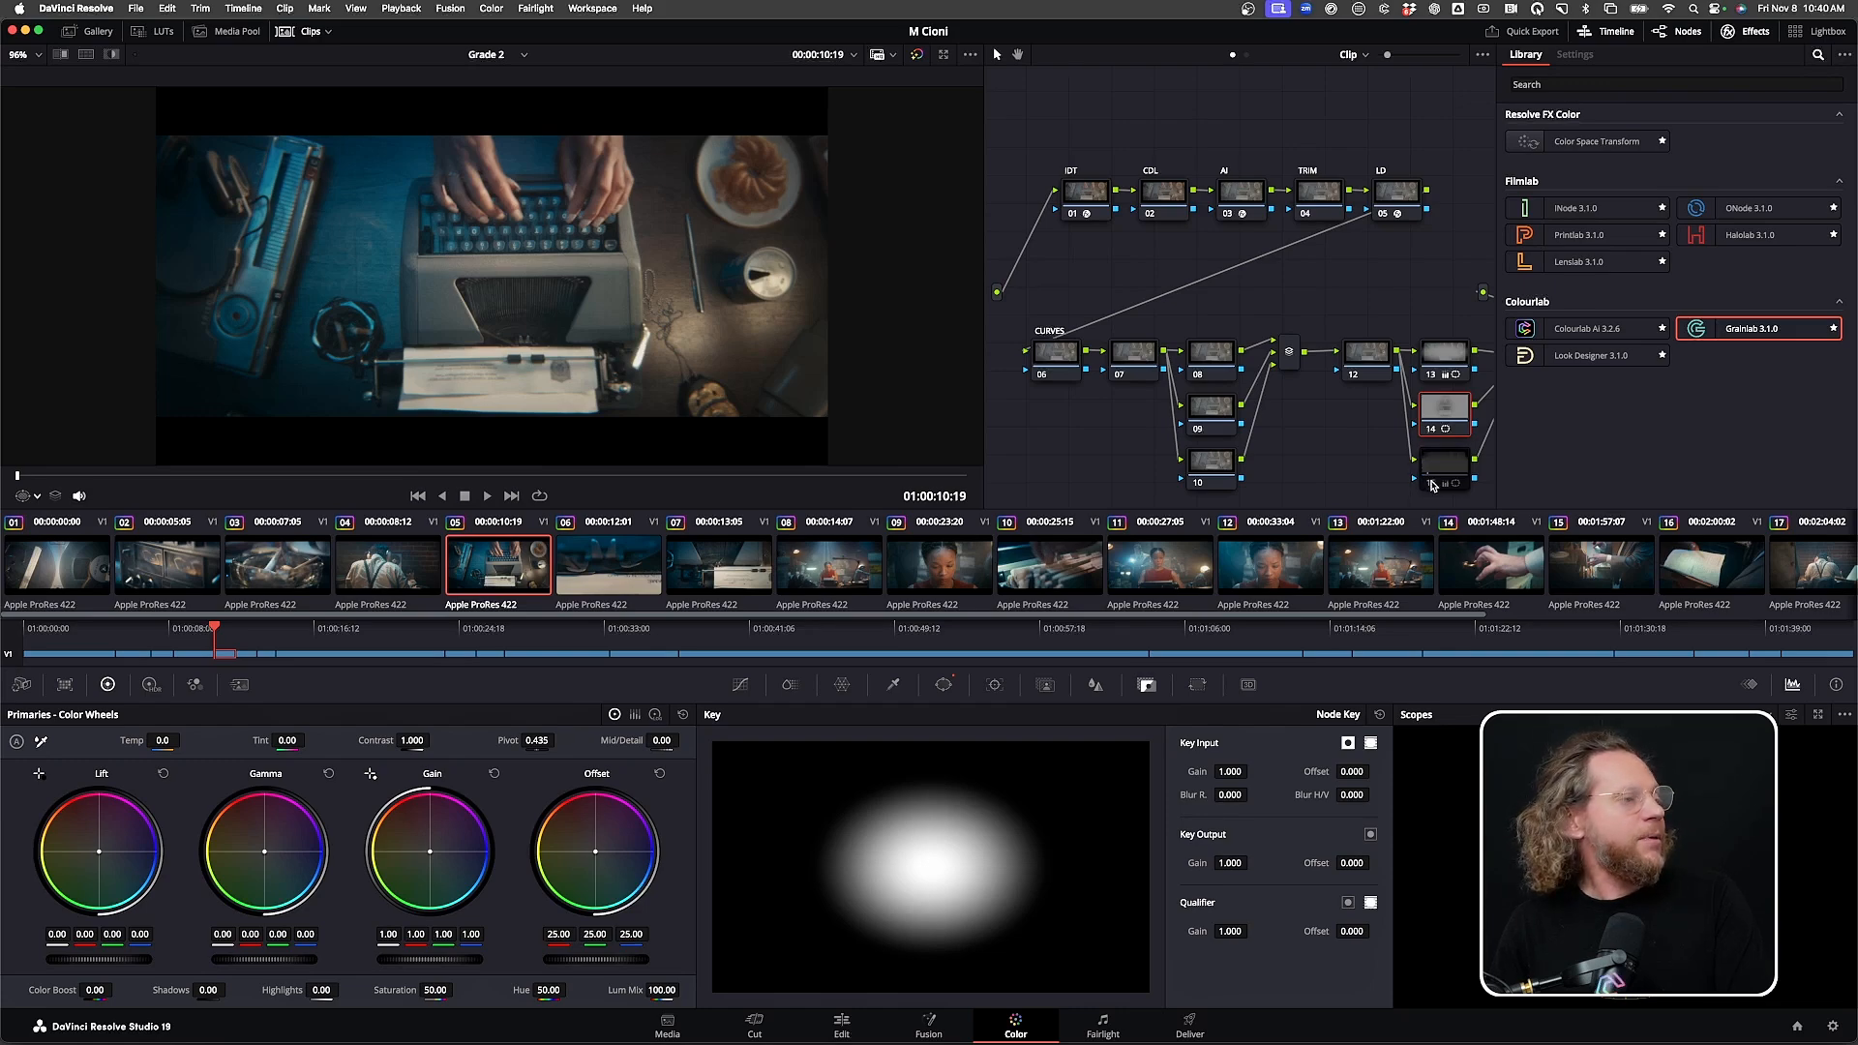
key("Up")
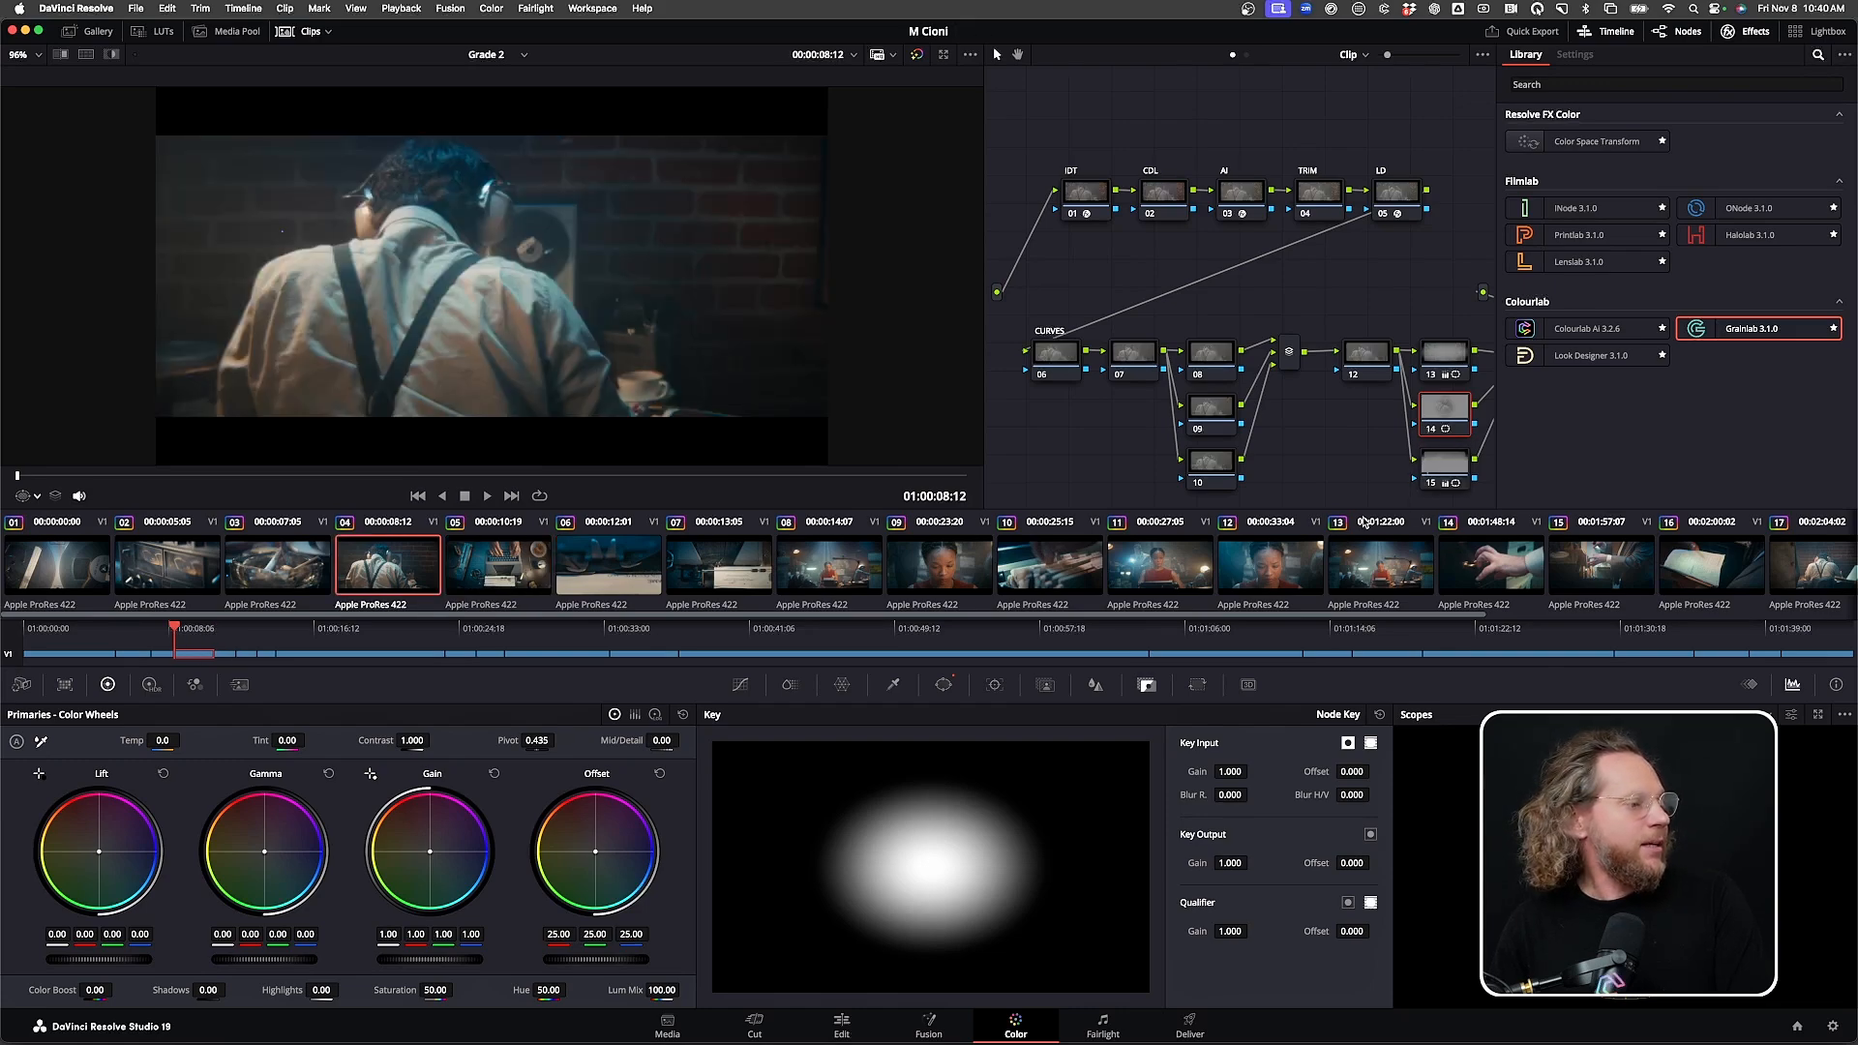
left_click(1431, 483)
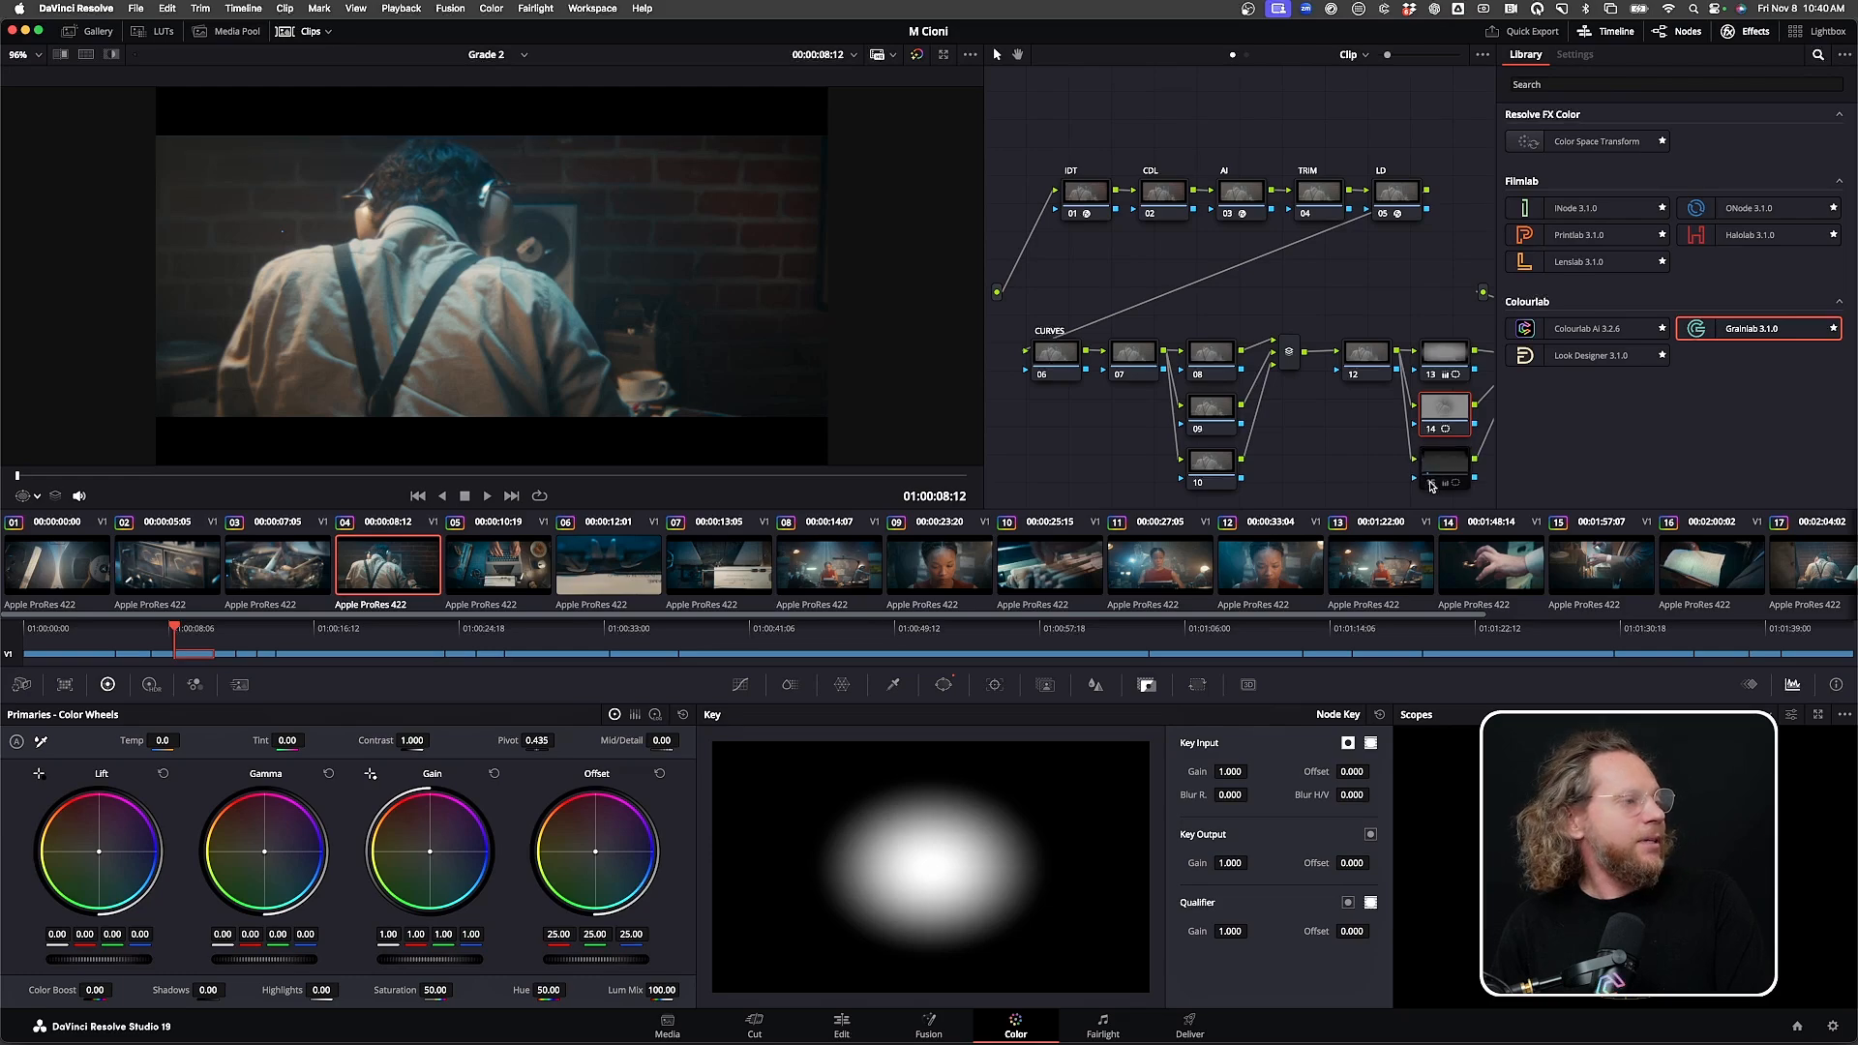
left_click(1432, 483)
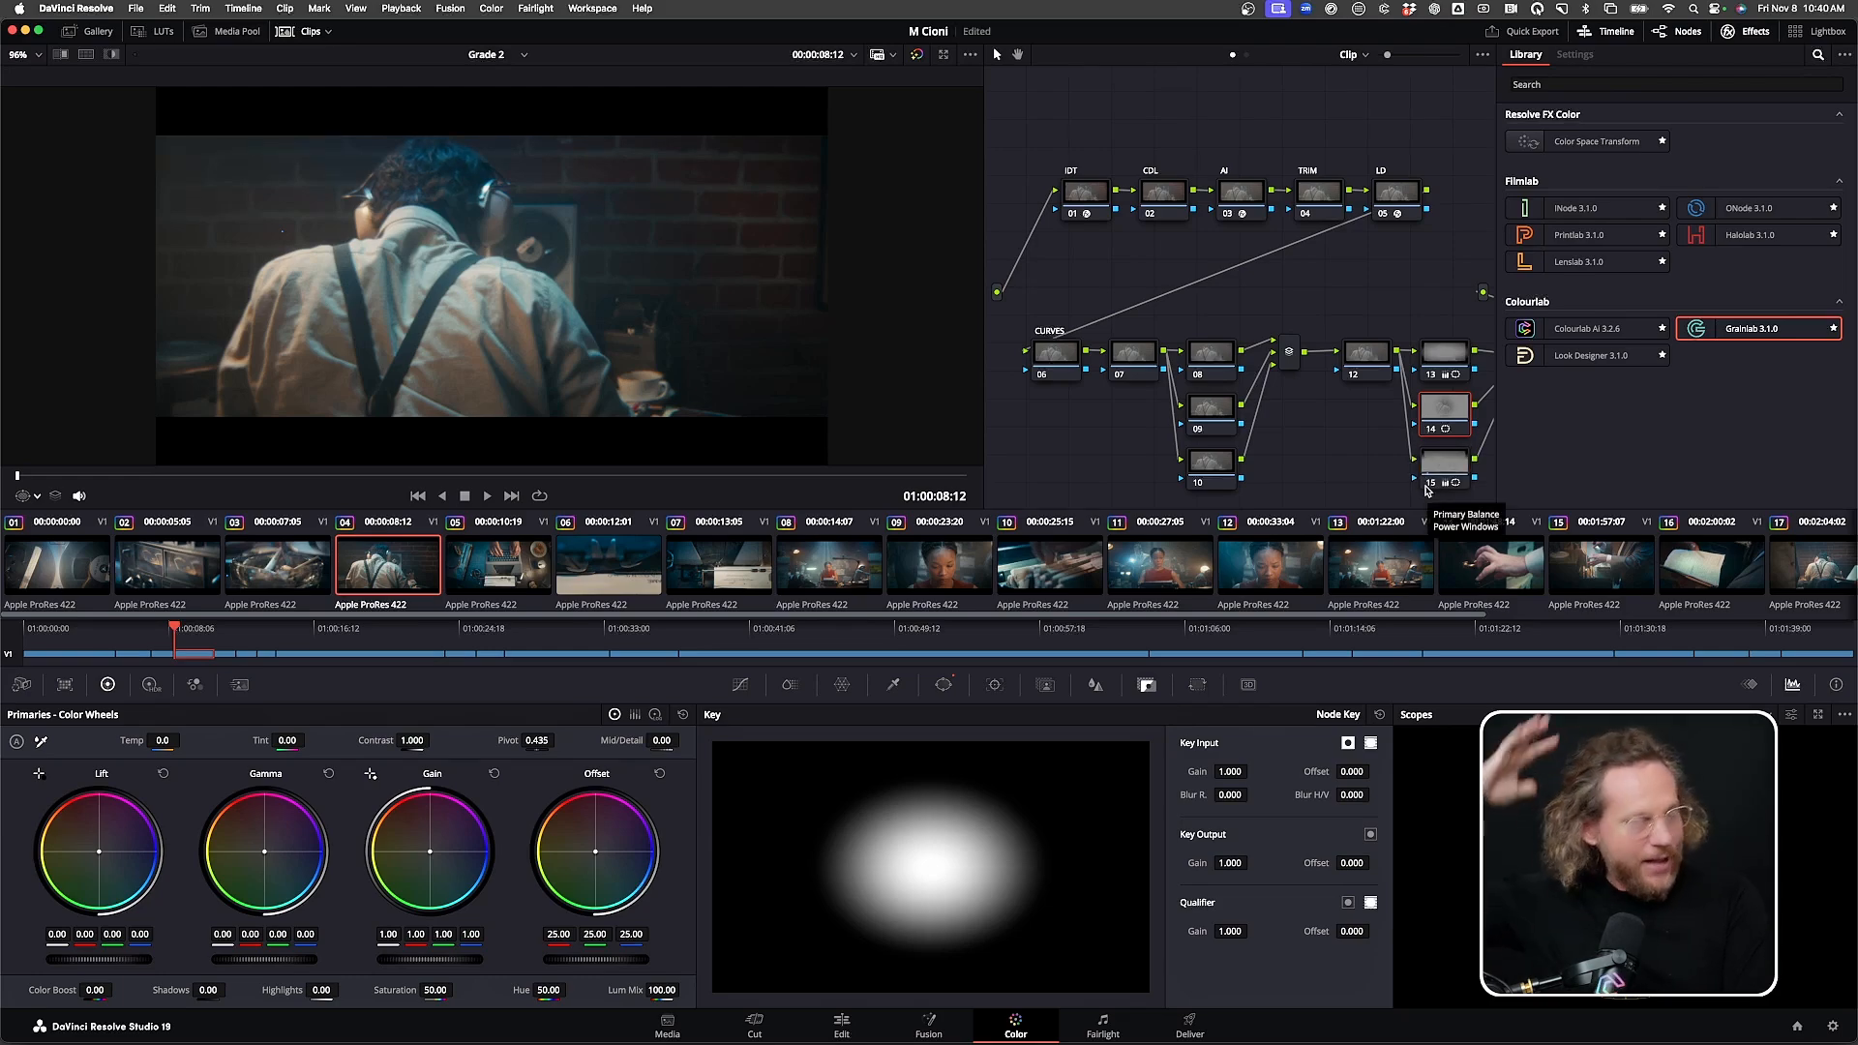
Check clips 3, 2 and 1, and play the graded timeline from the start in an enlarged viewer
key("Up")
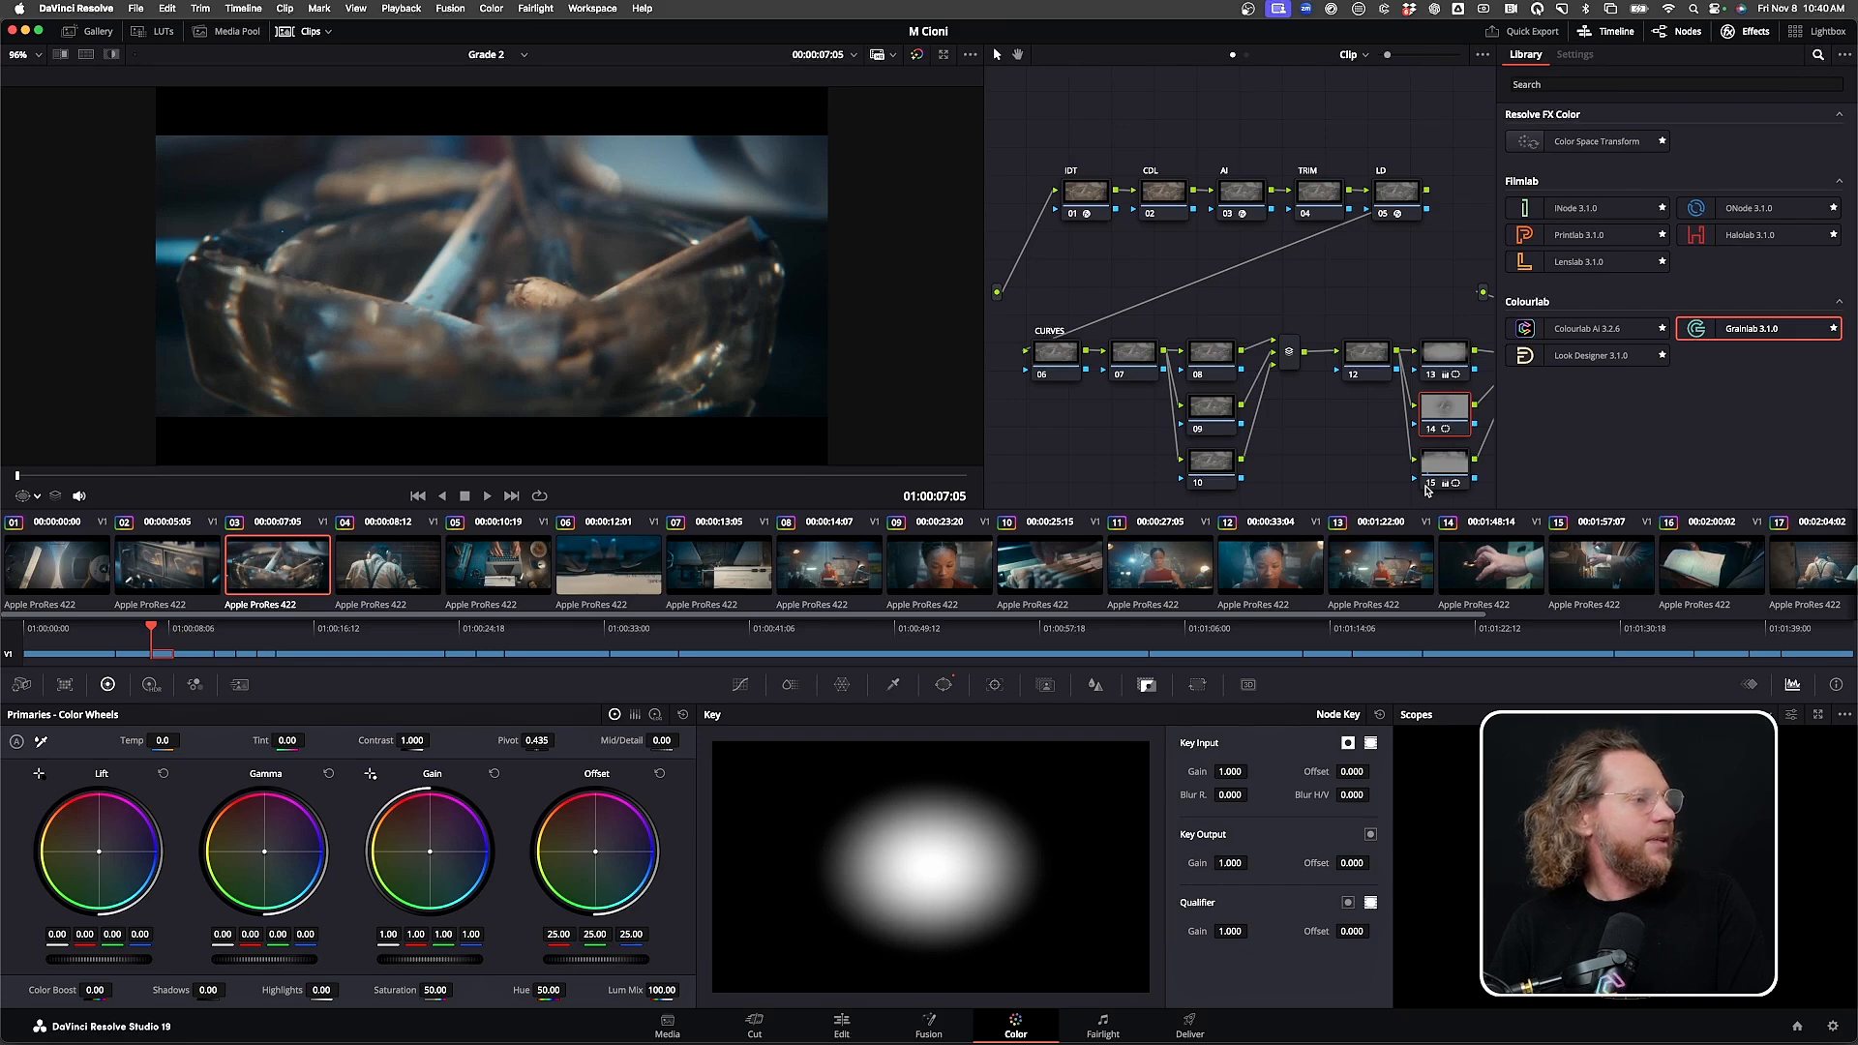
key("Up")
key("Up")
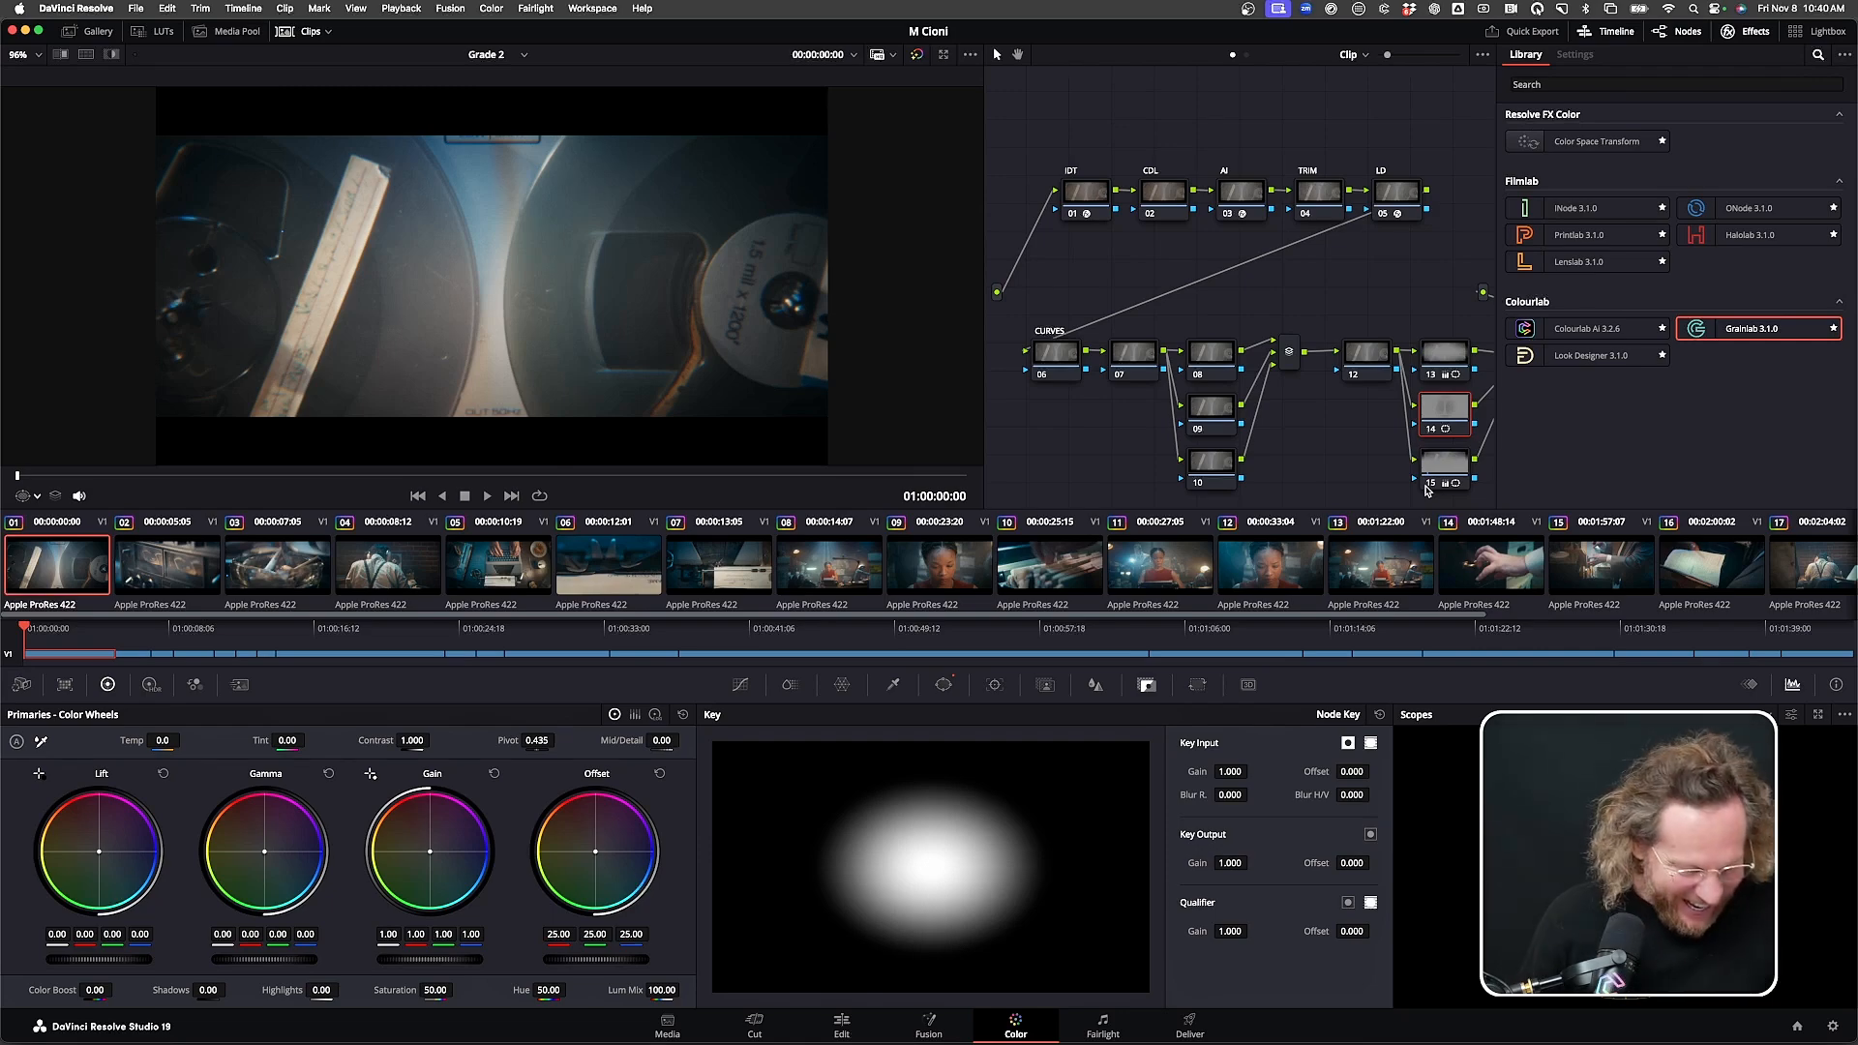
key("alt+f")
key("space")
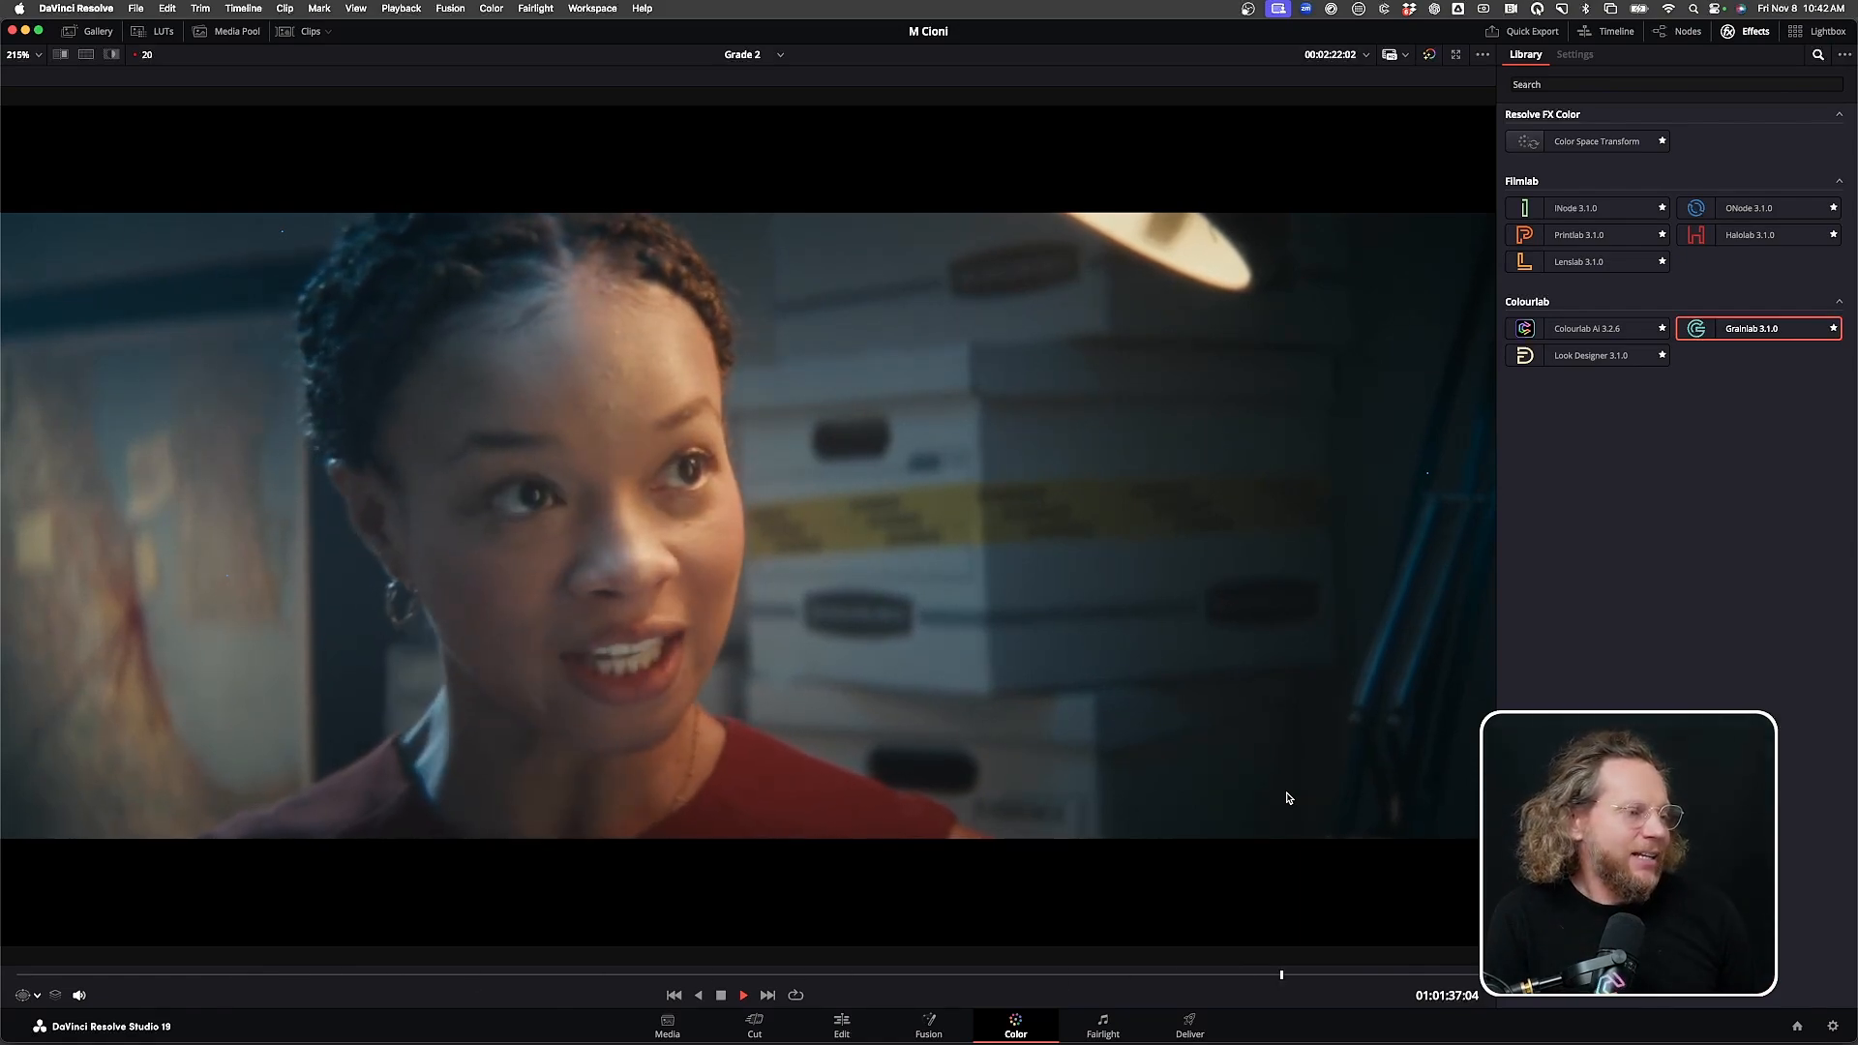
key("space")
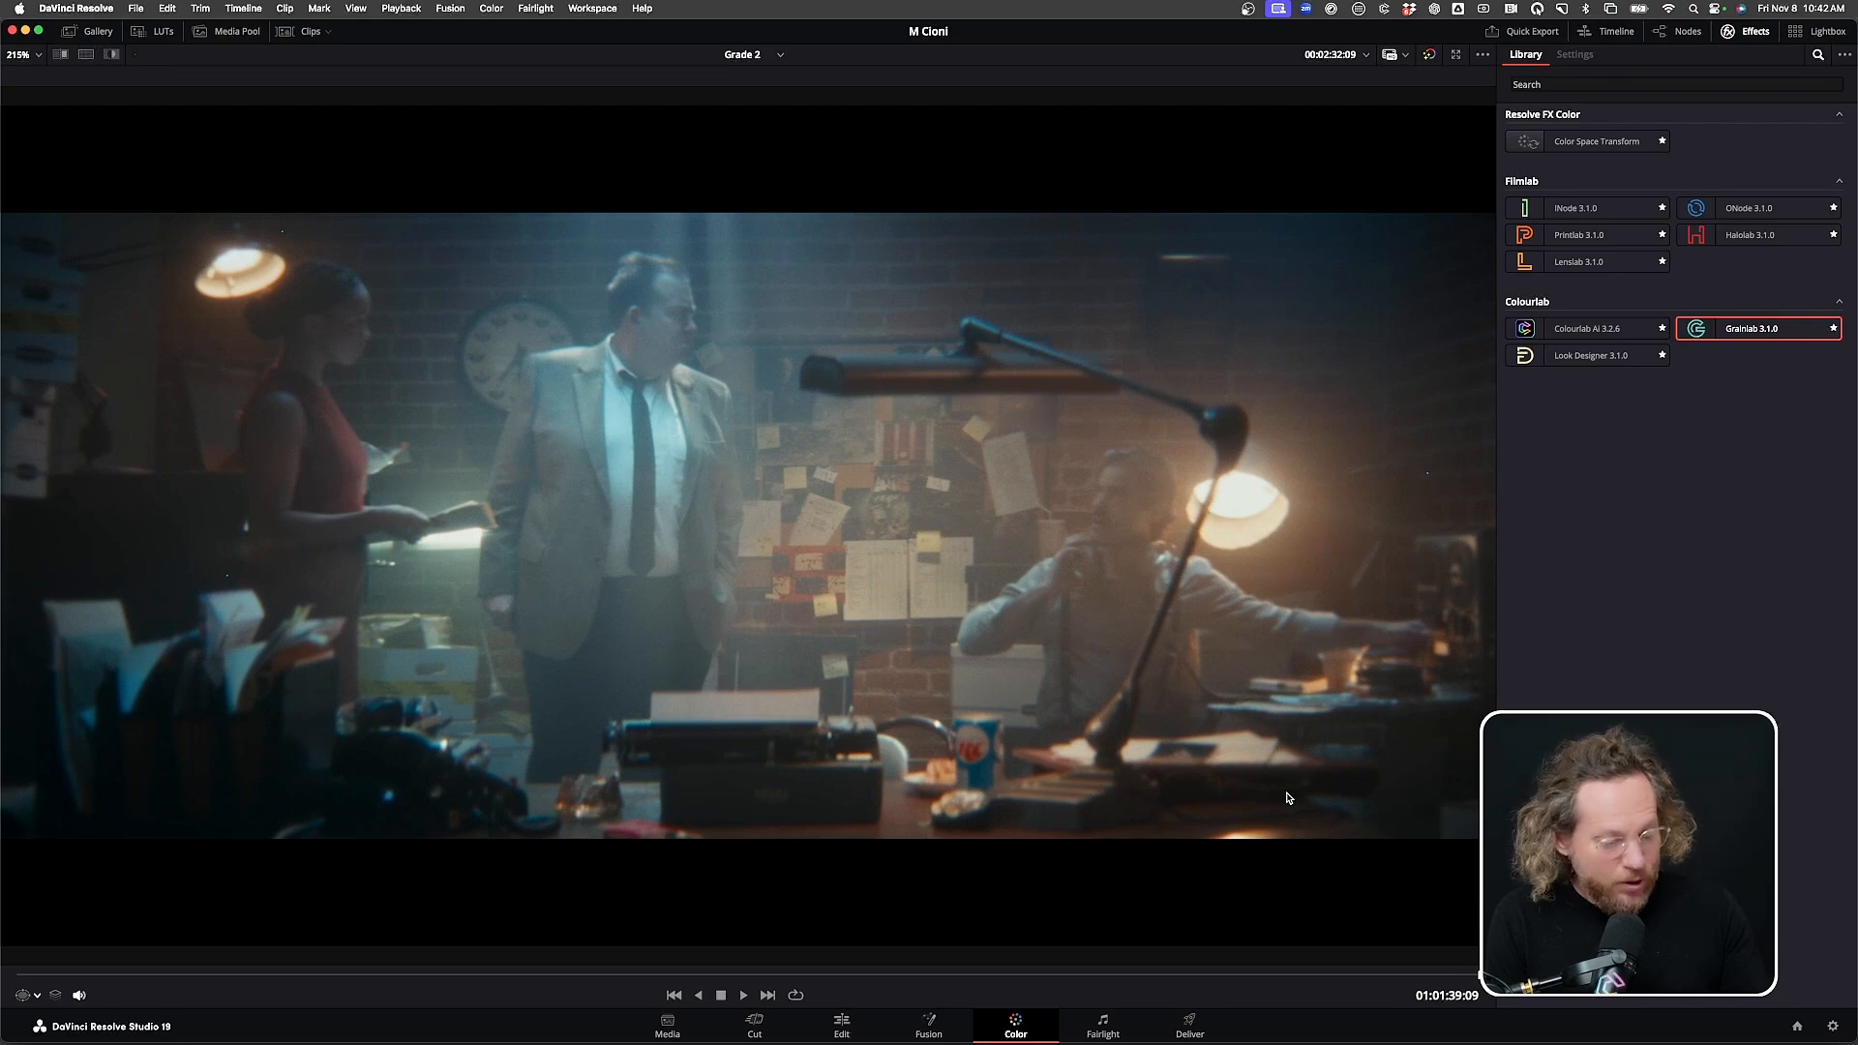
key("alt+f")
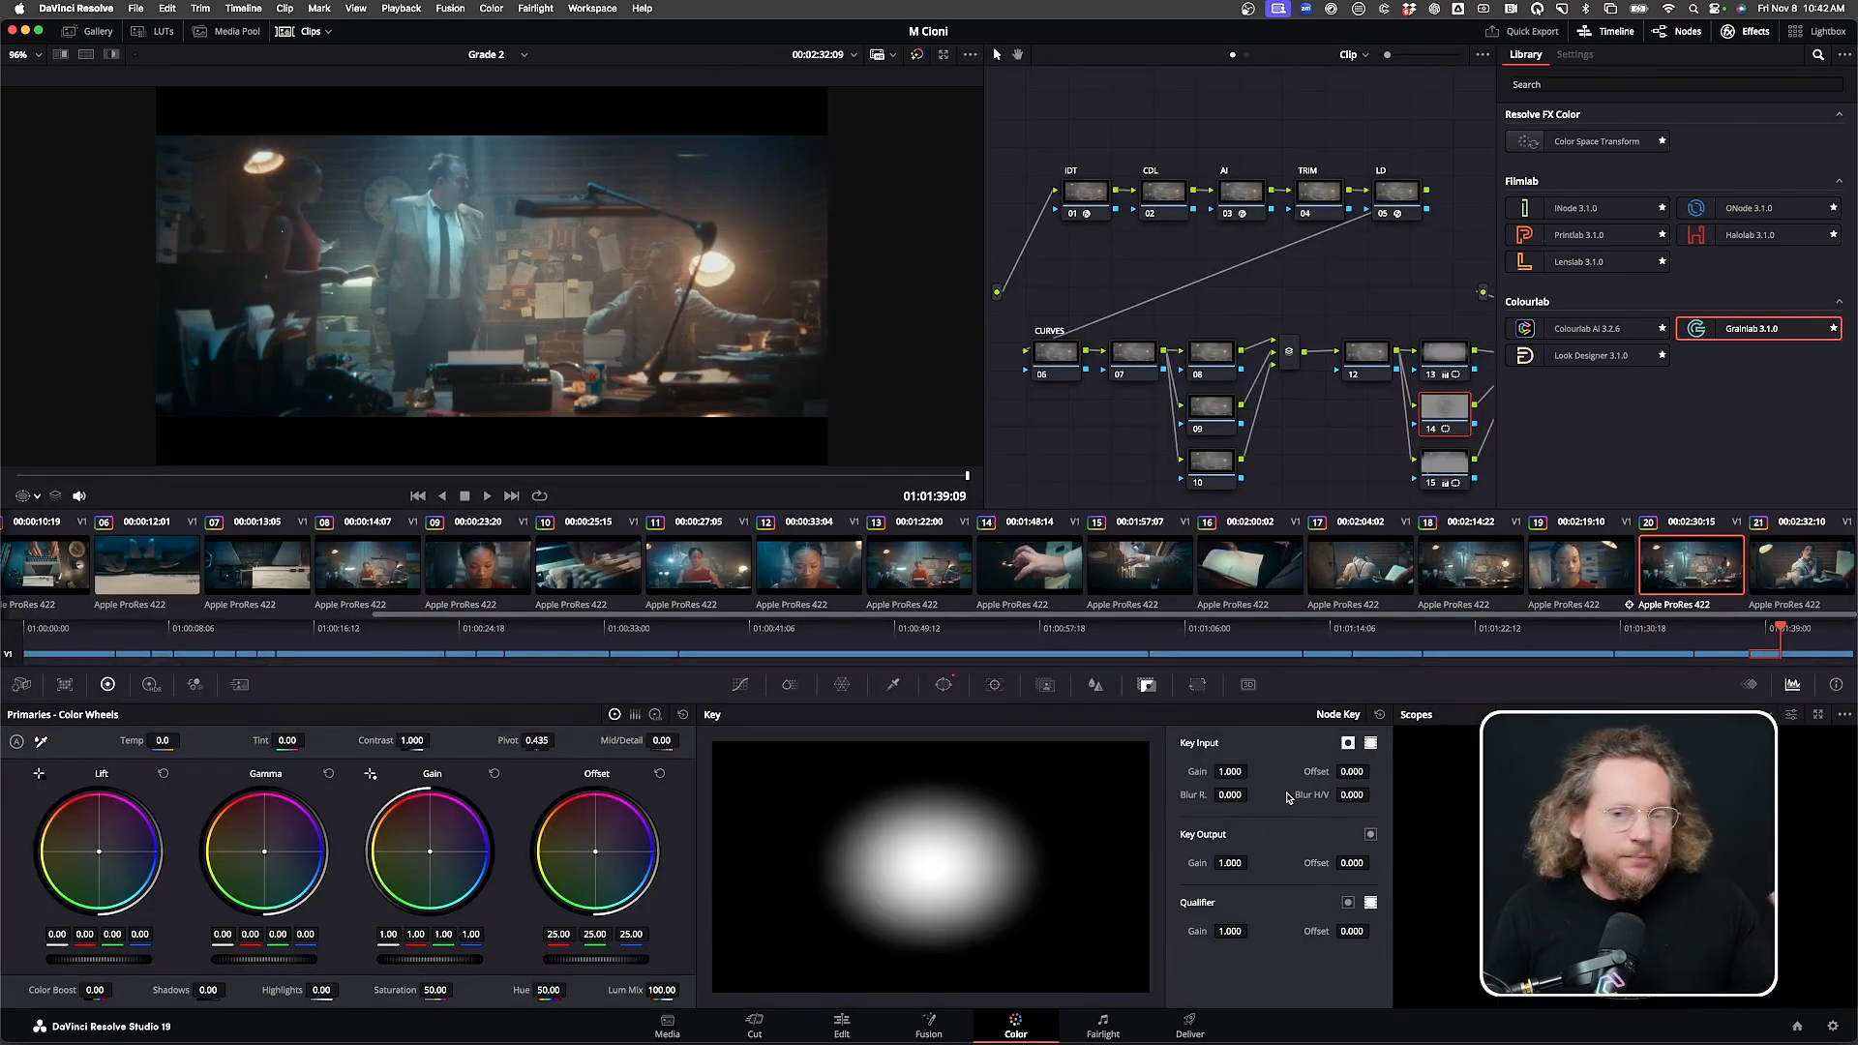
Compare the grade with the offline reference side by side on the Edit page, stepping back clip by clip from the last shots to clip 10
left_click(837, 1024)
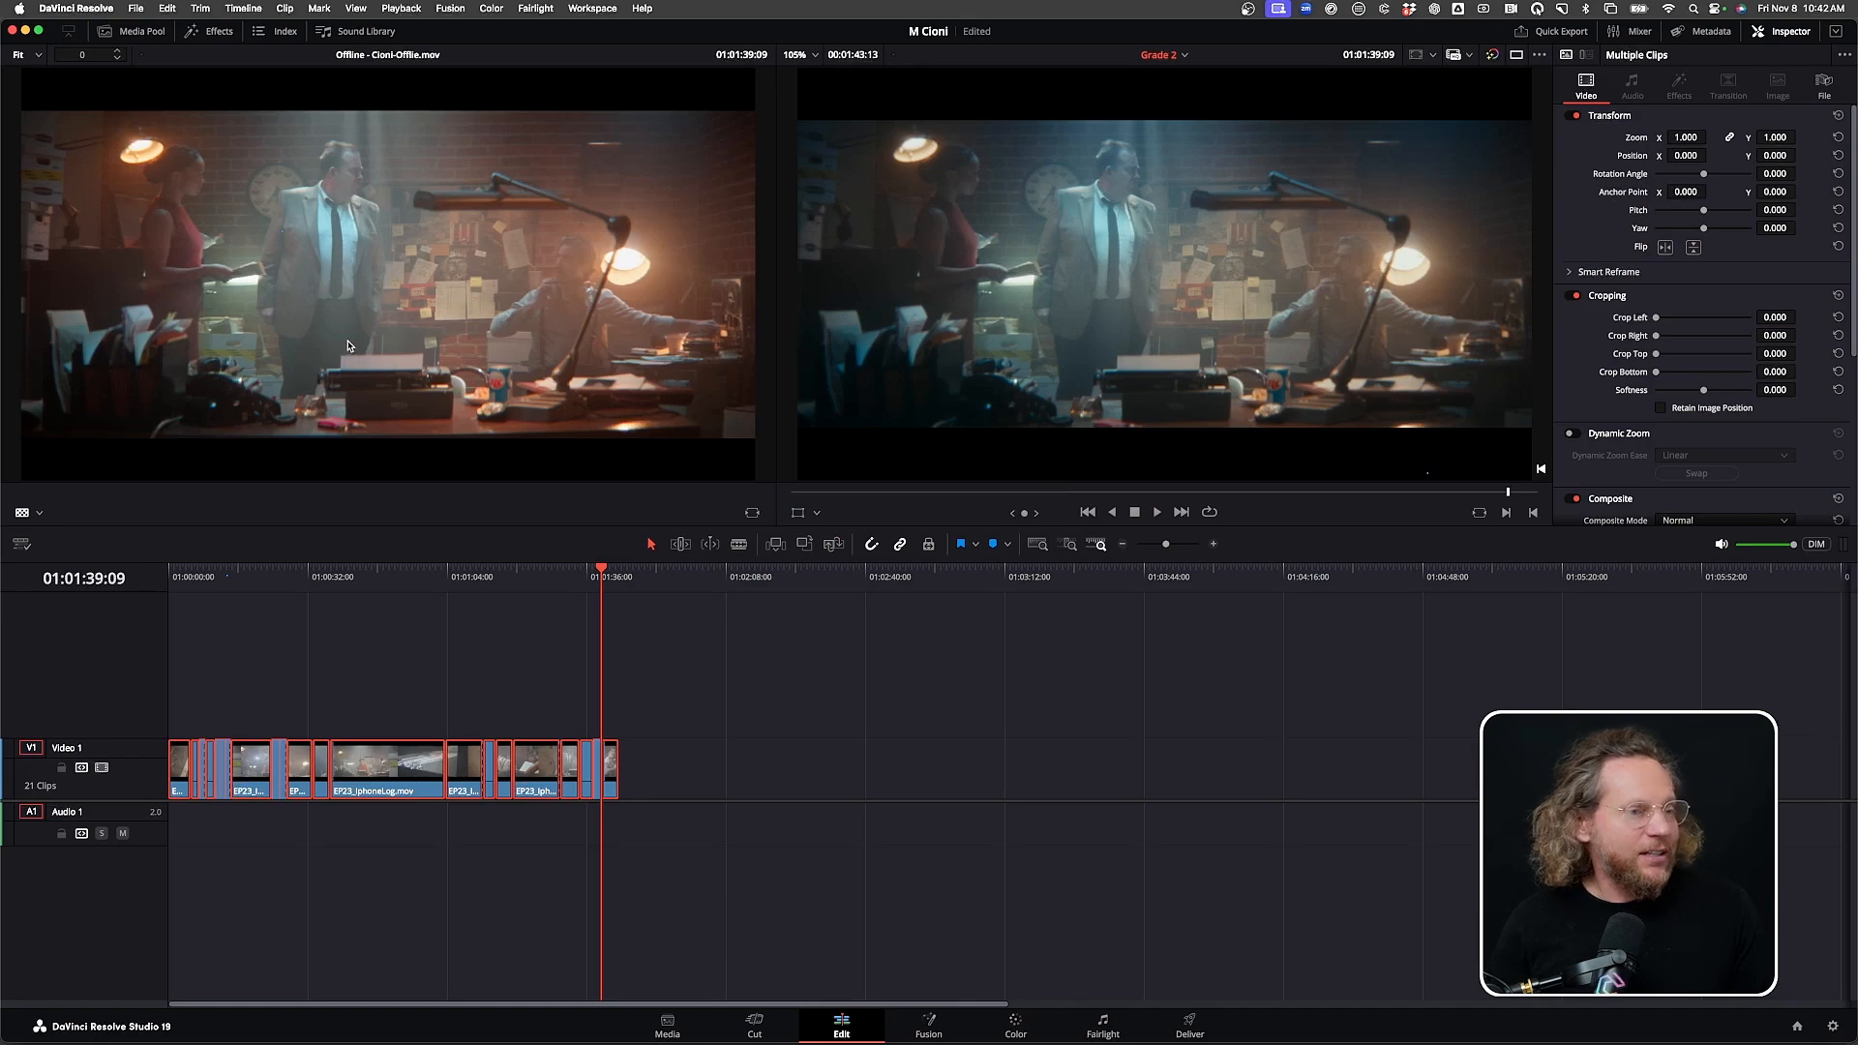
key("space")
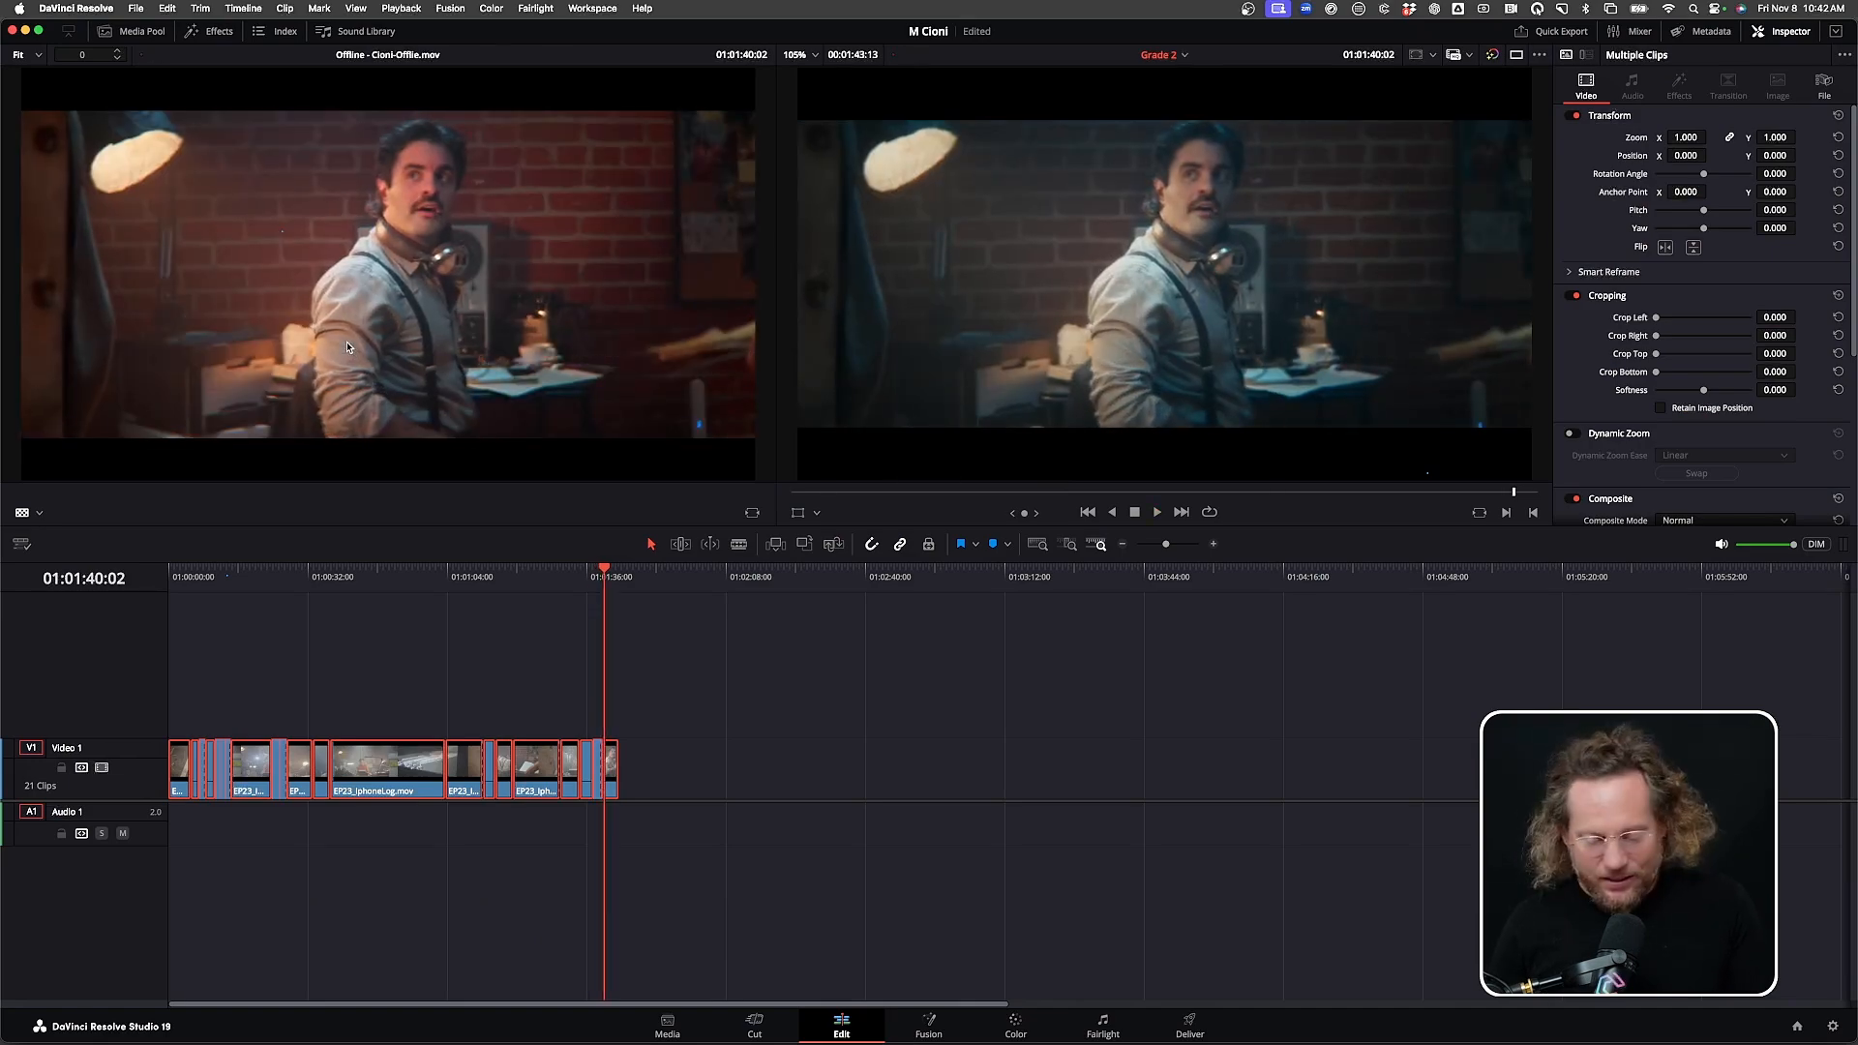
key("Up")
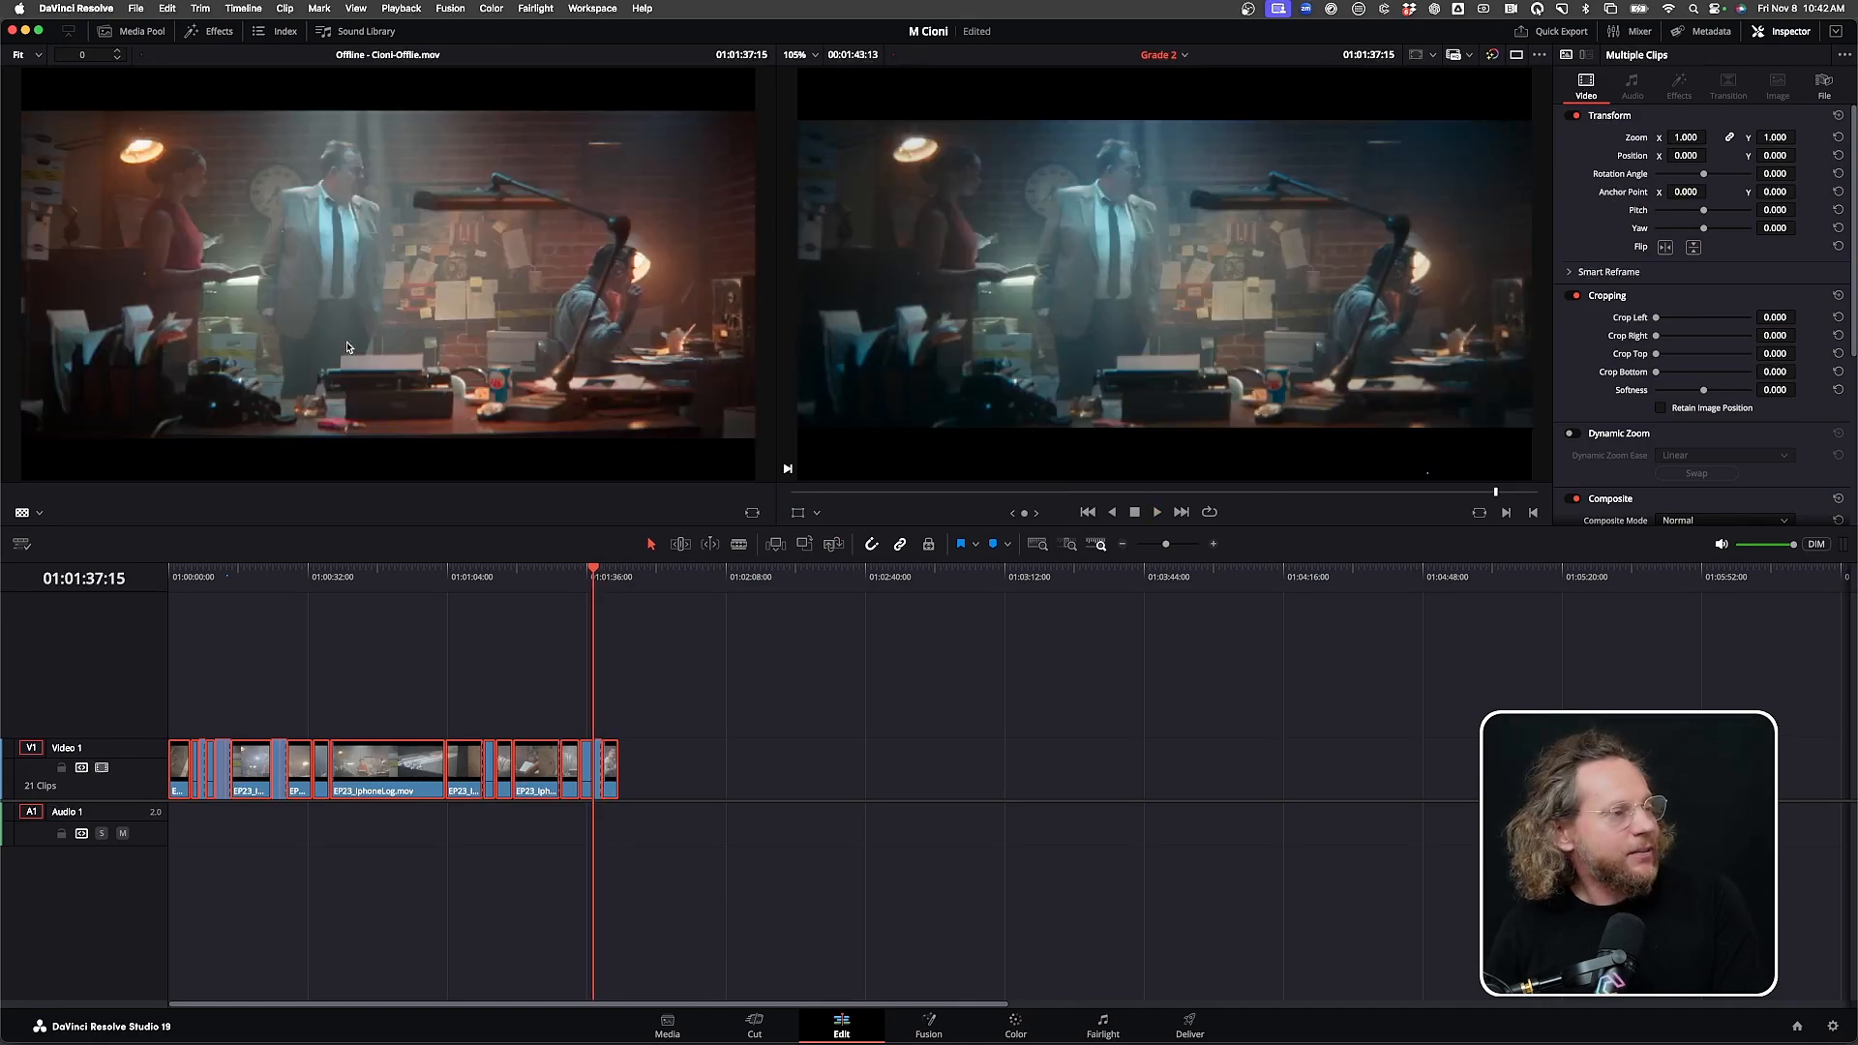
key("Up")
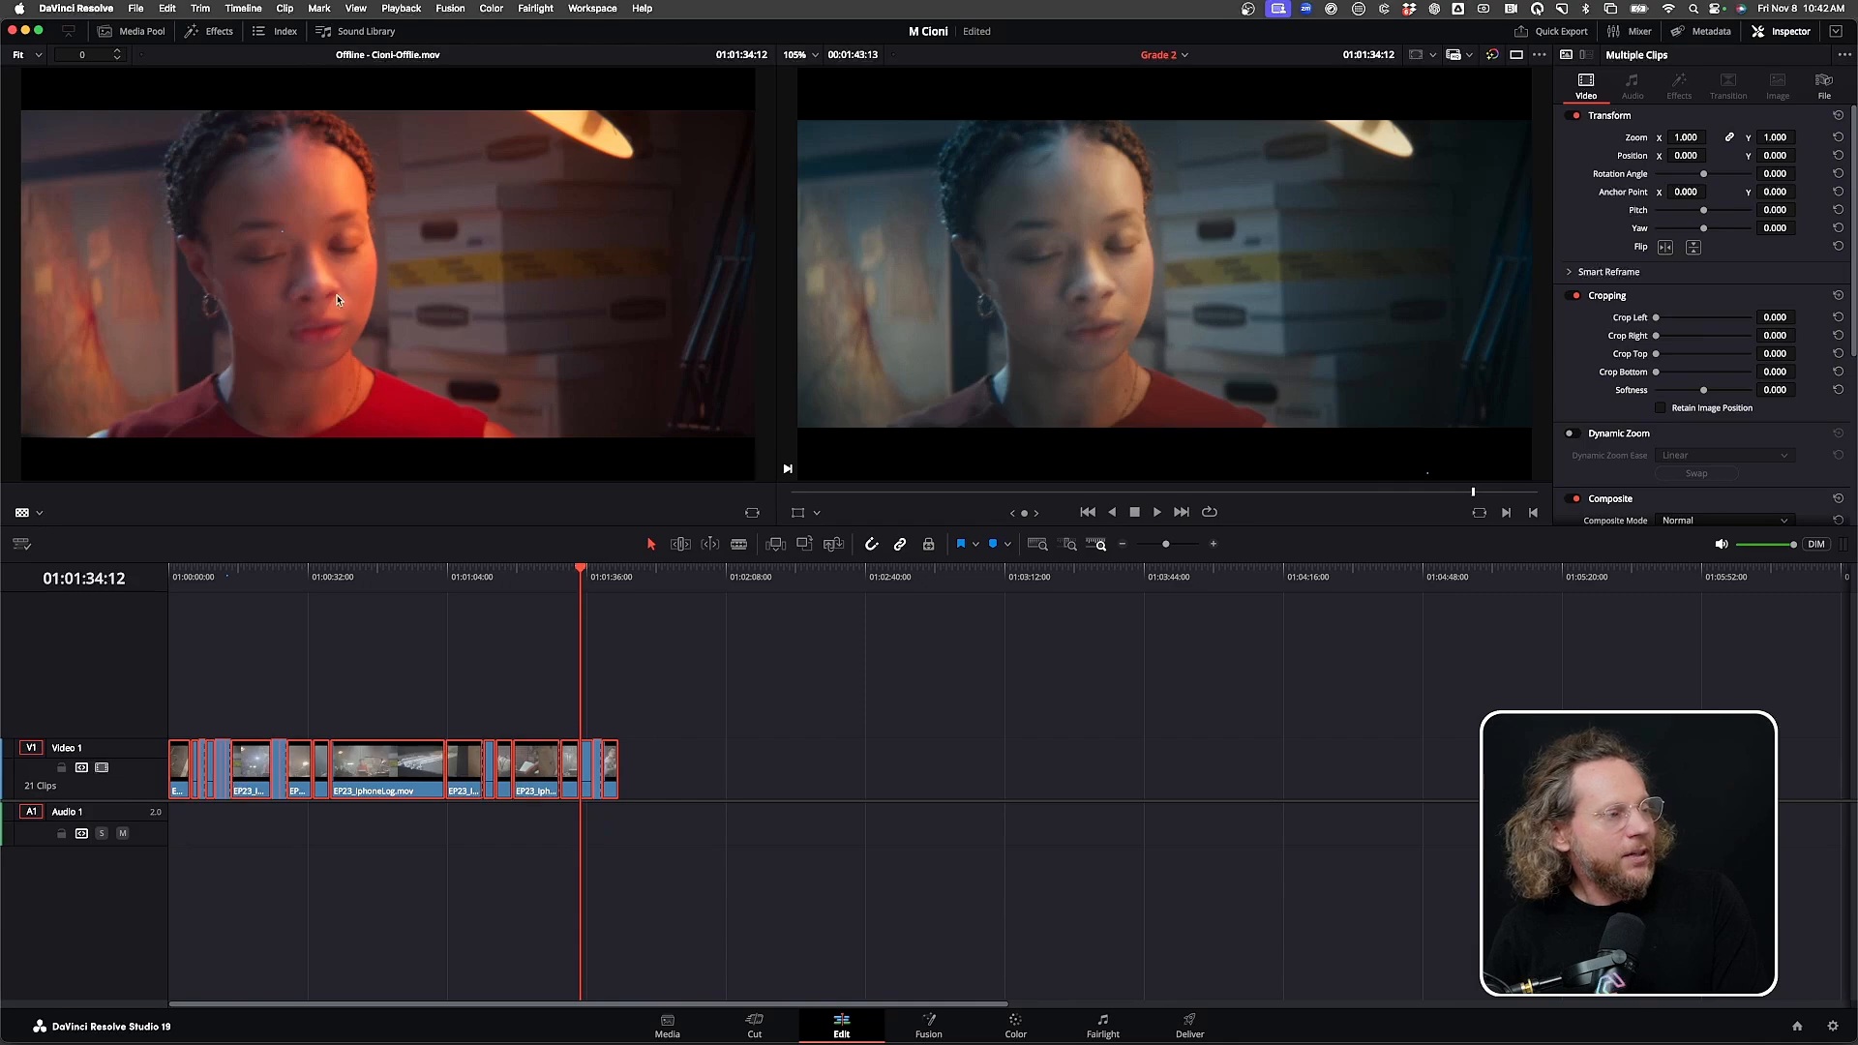
key("Up")
key("Up")
key("Up")
key("Up")
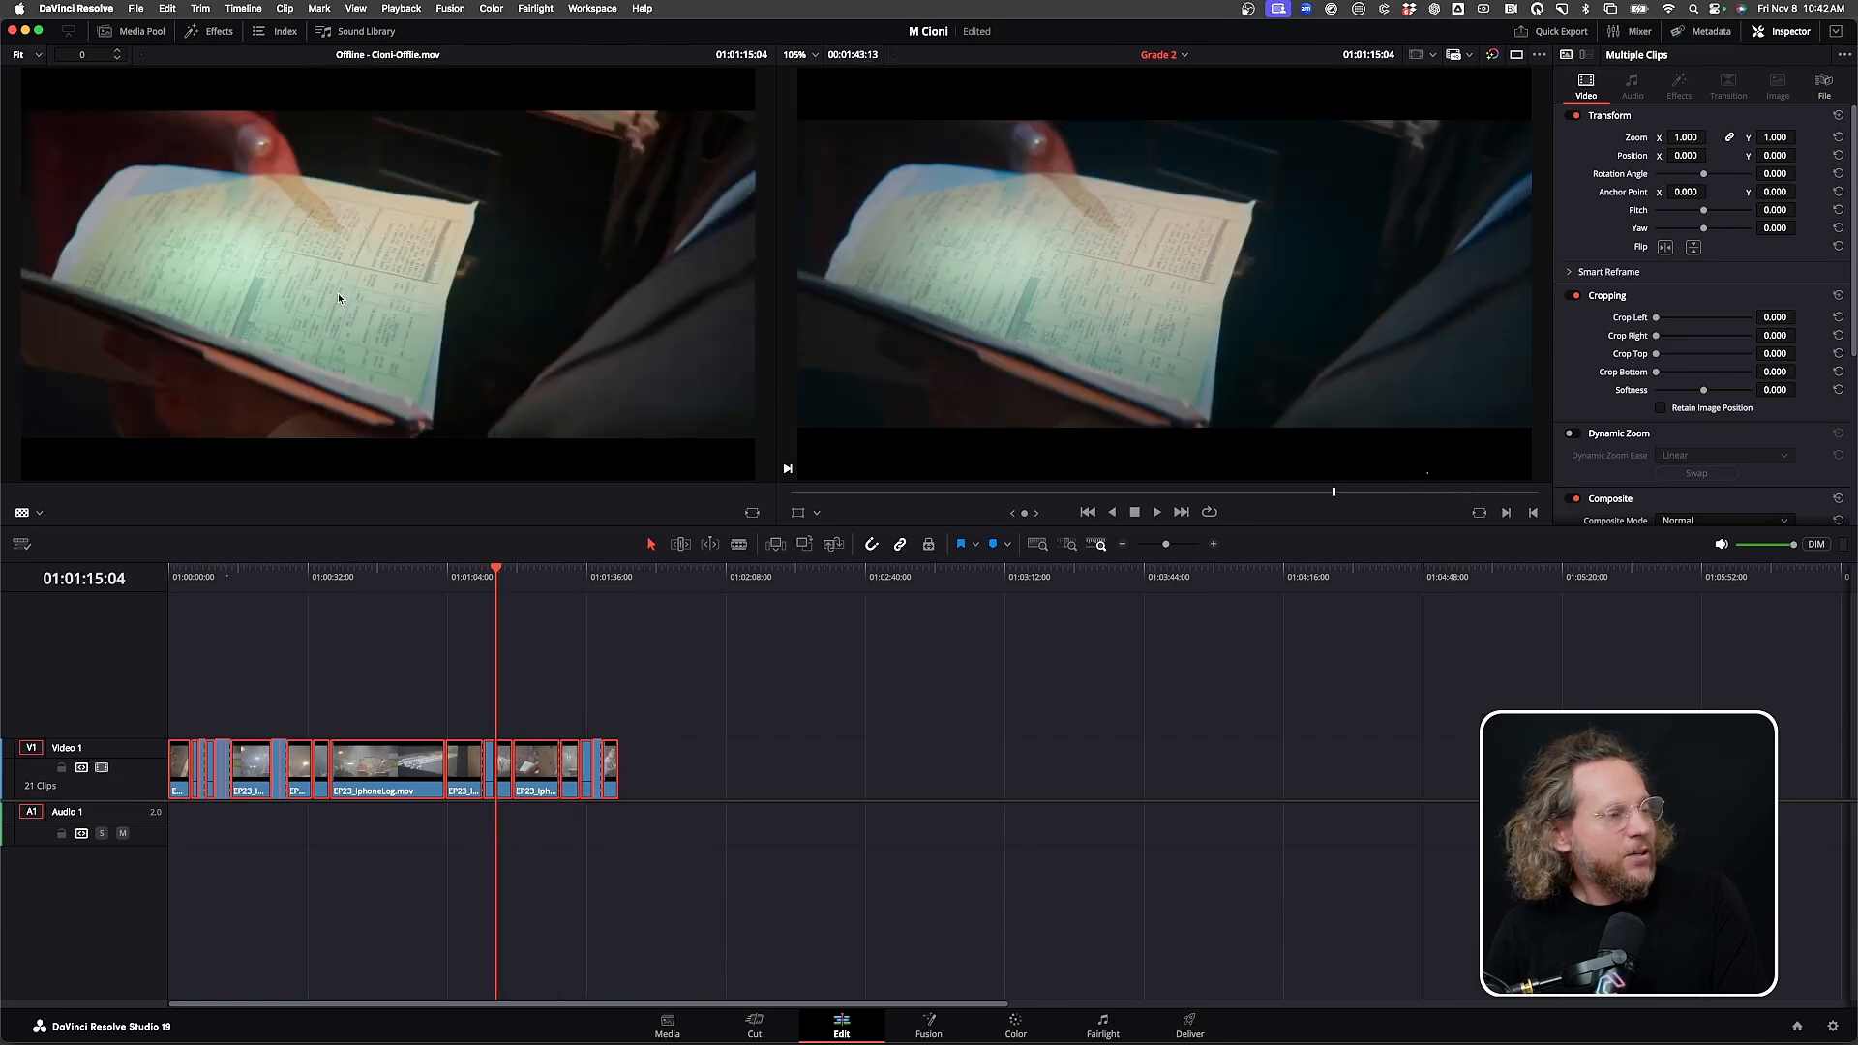
key("Up")
key("Up")
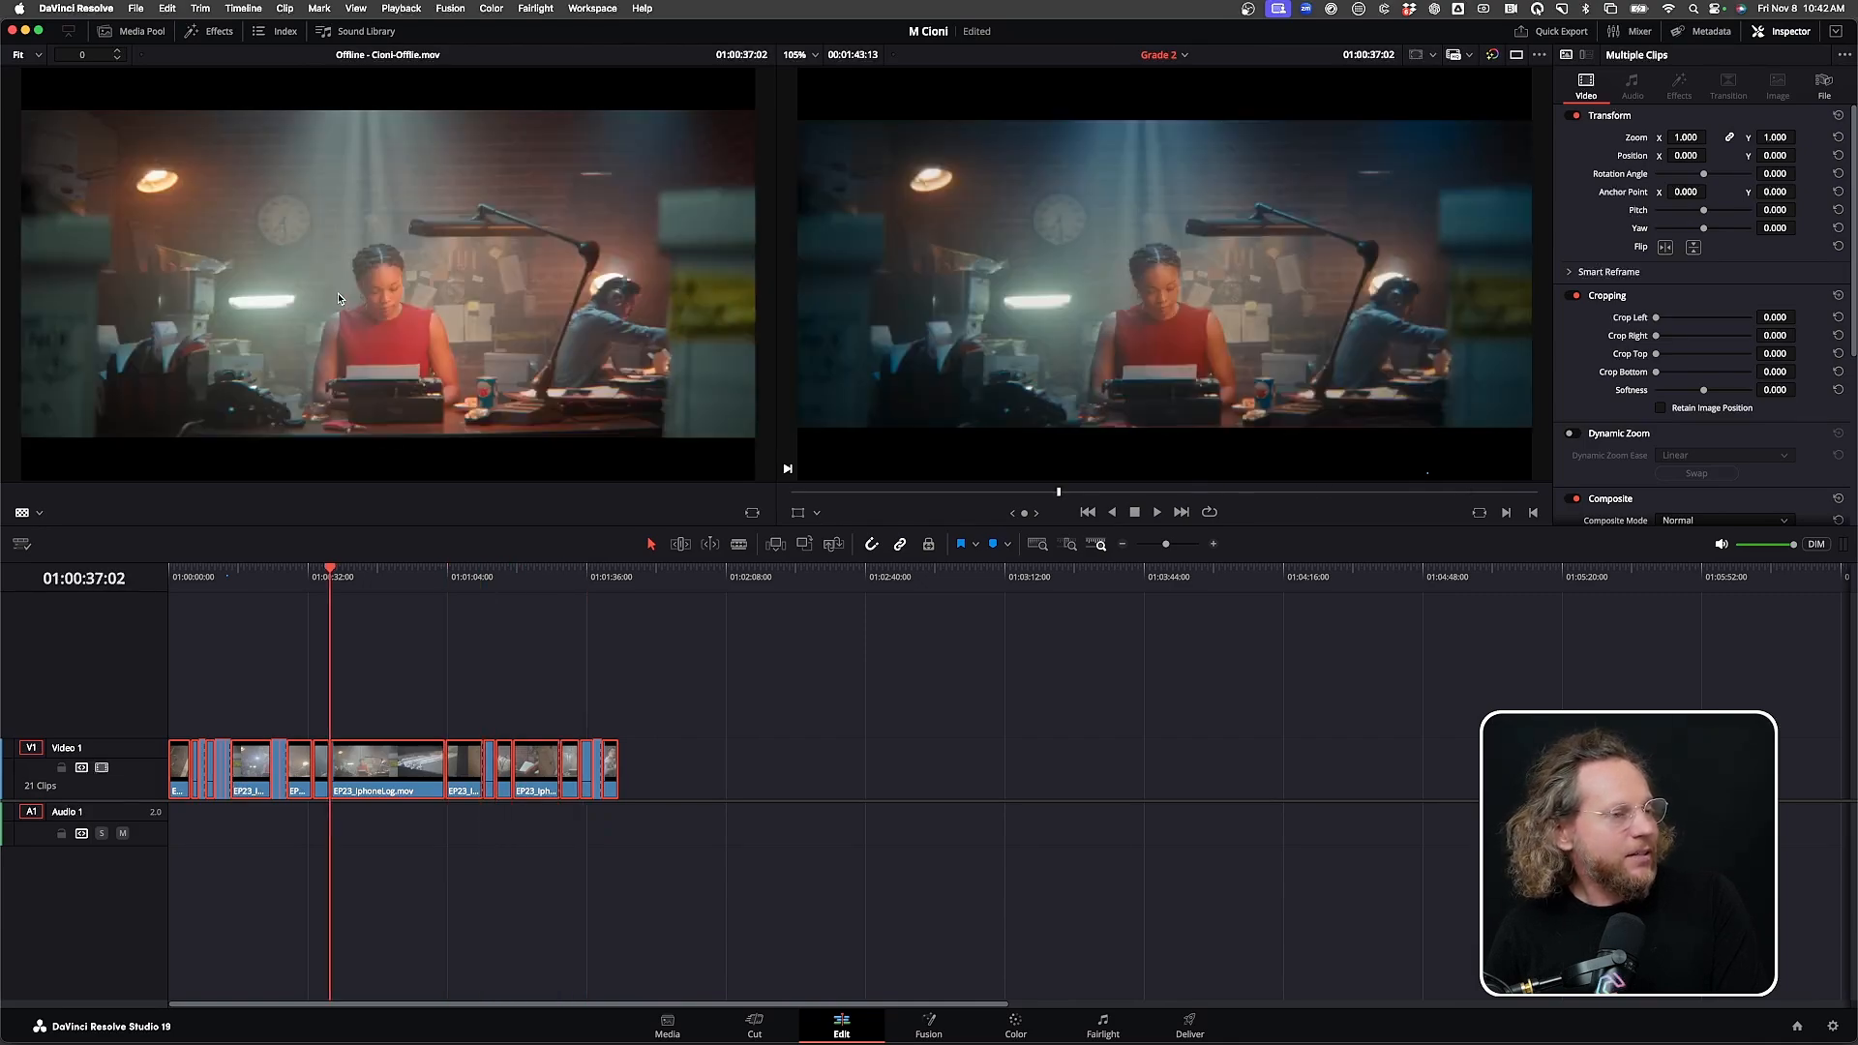
key("Up")
key("Up")
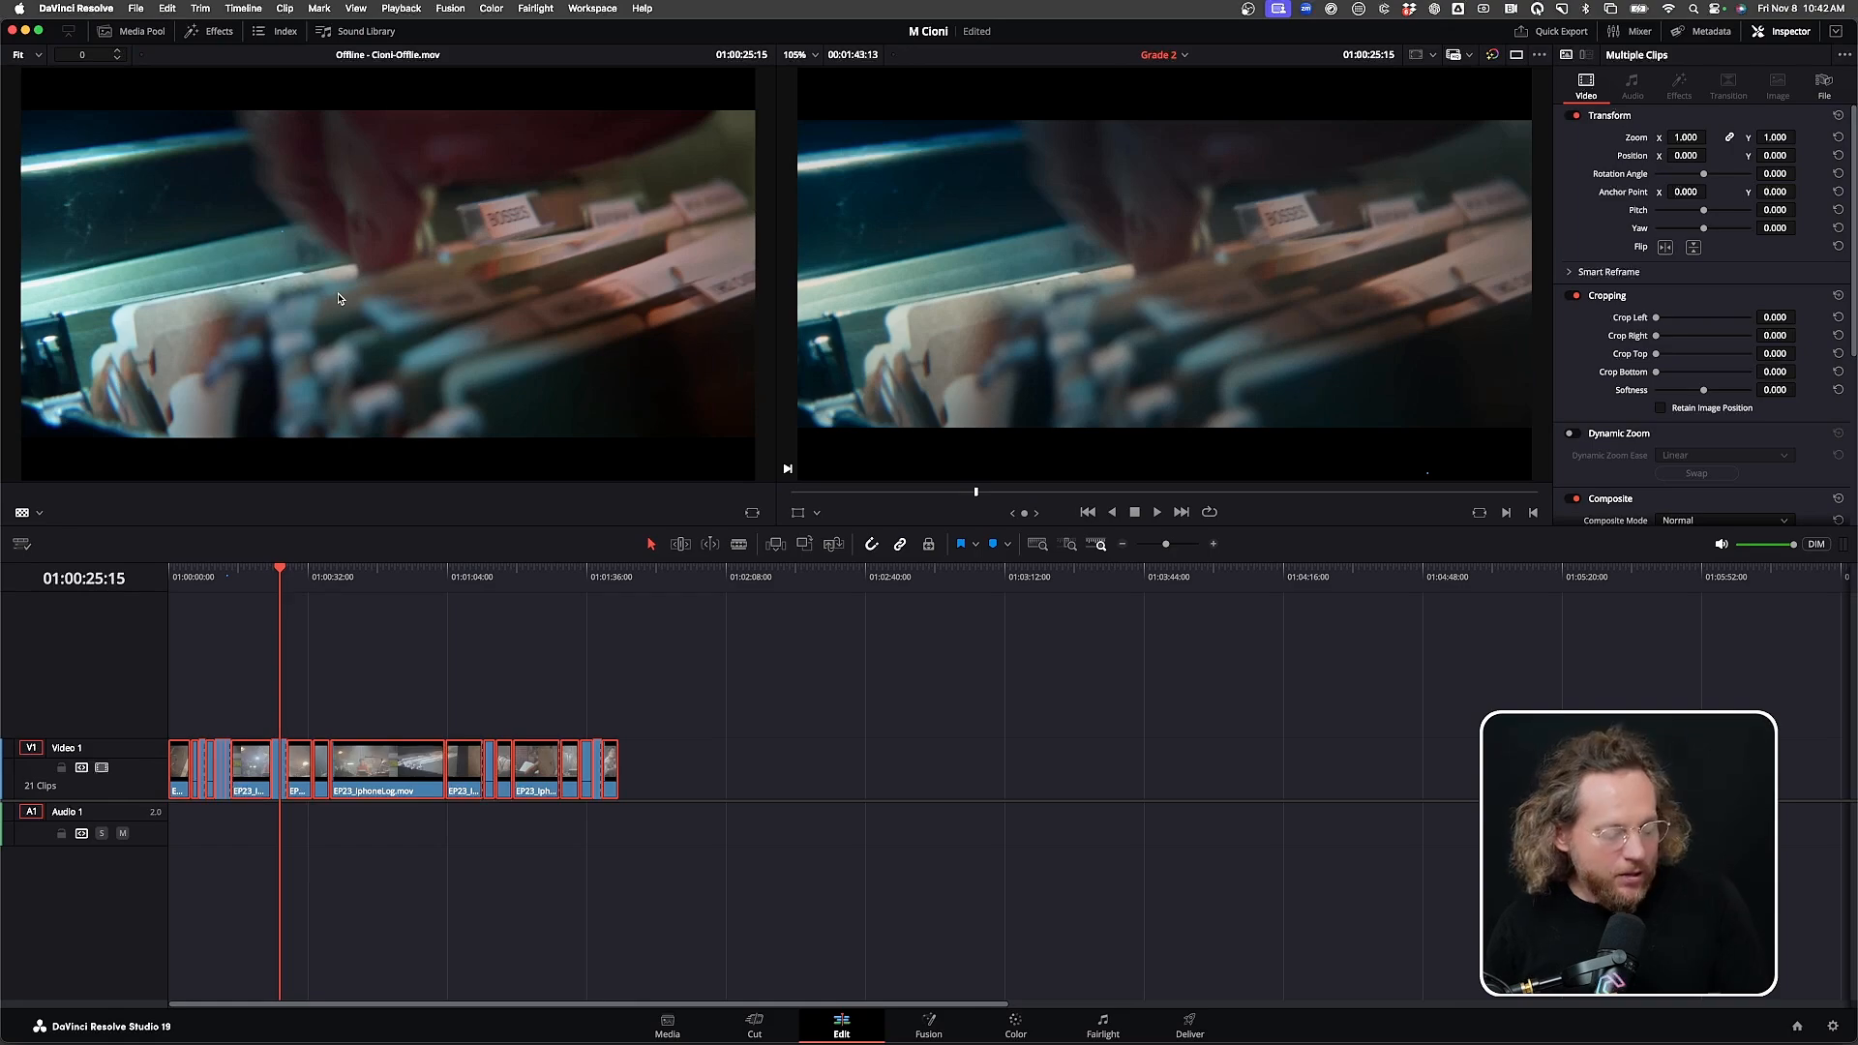
On clip 10's CDL node in the Color page, show the custom curves and lower the offset to 23.45
left_click(1013, 1034)
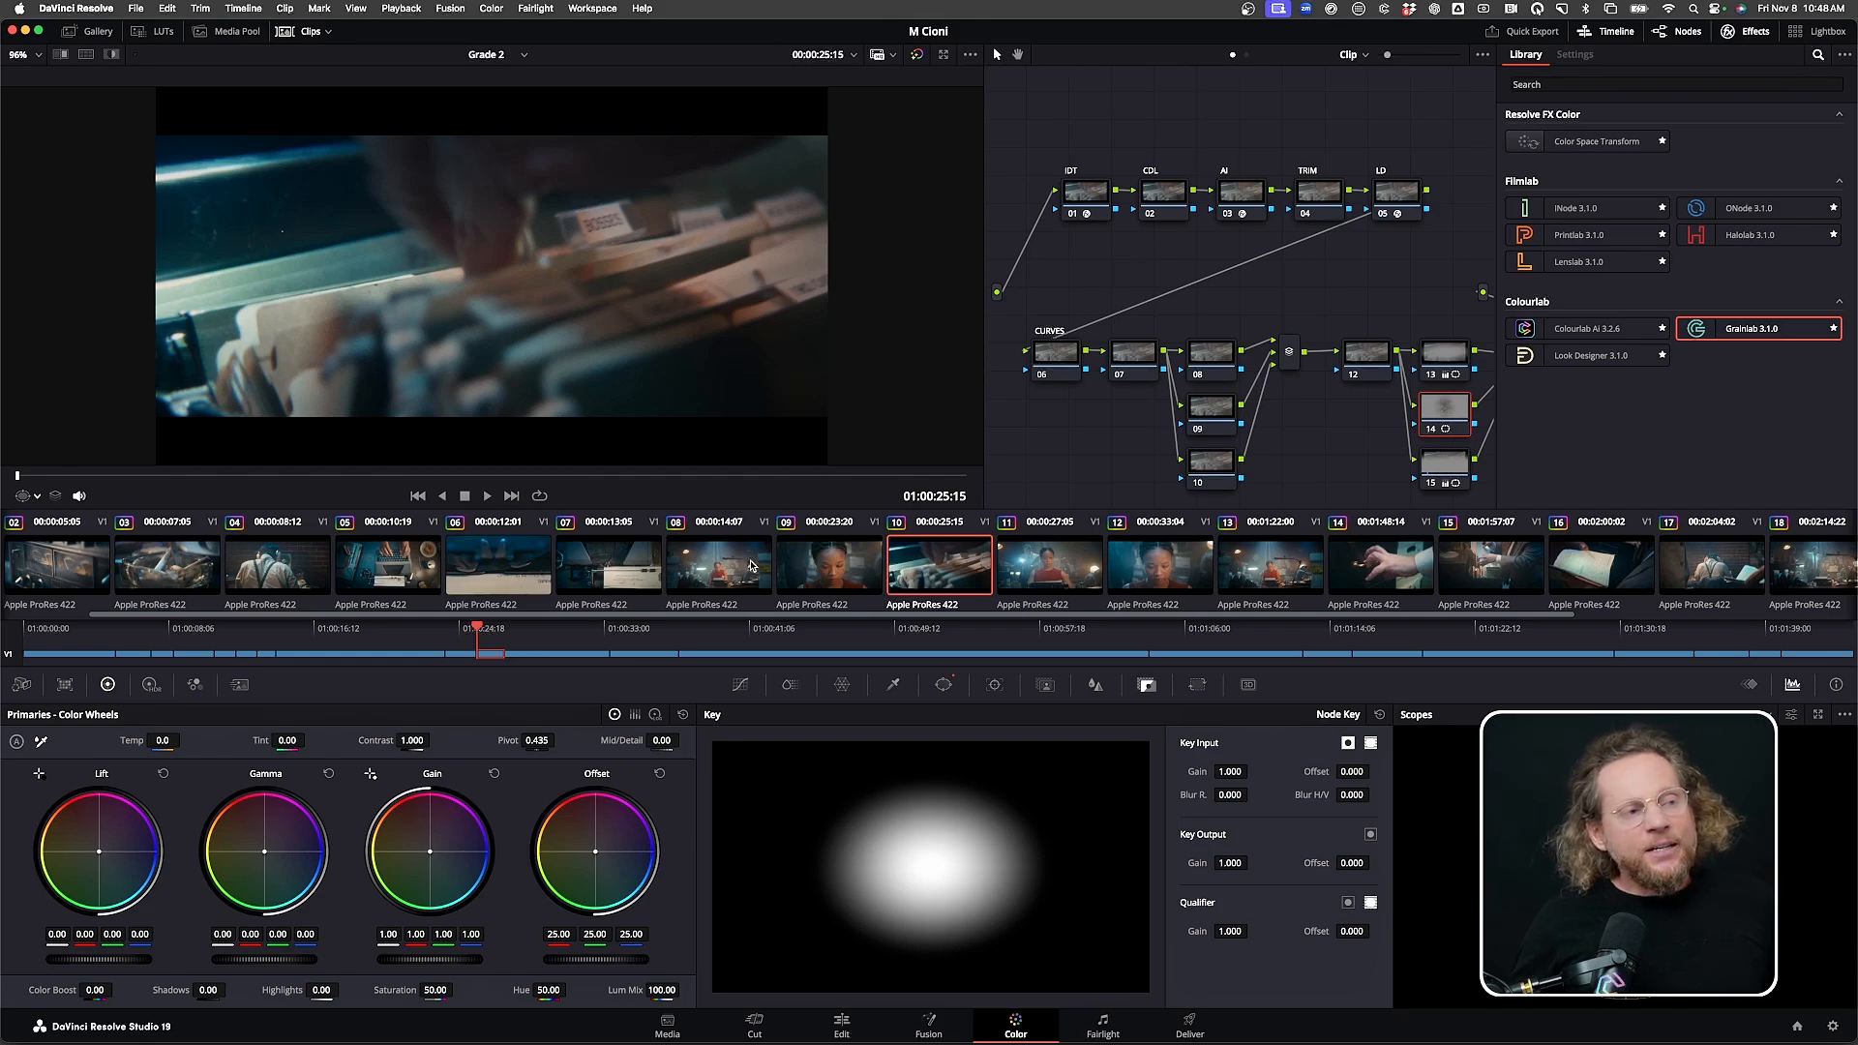
left_click(1170, 213)
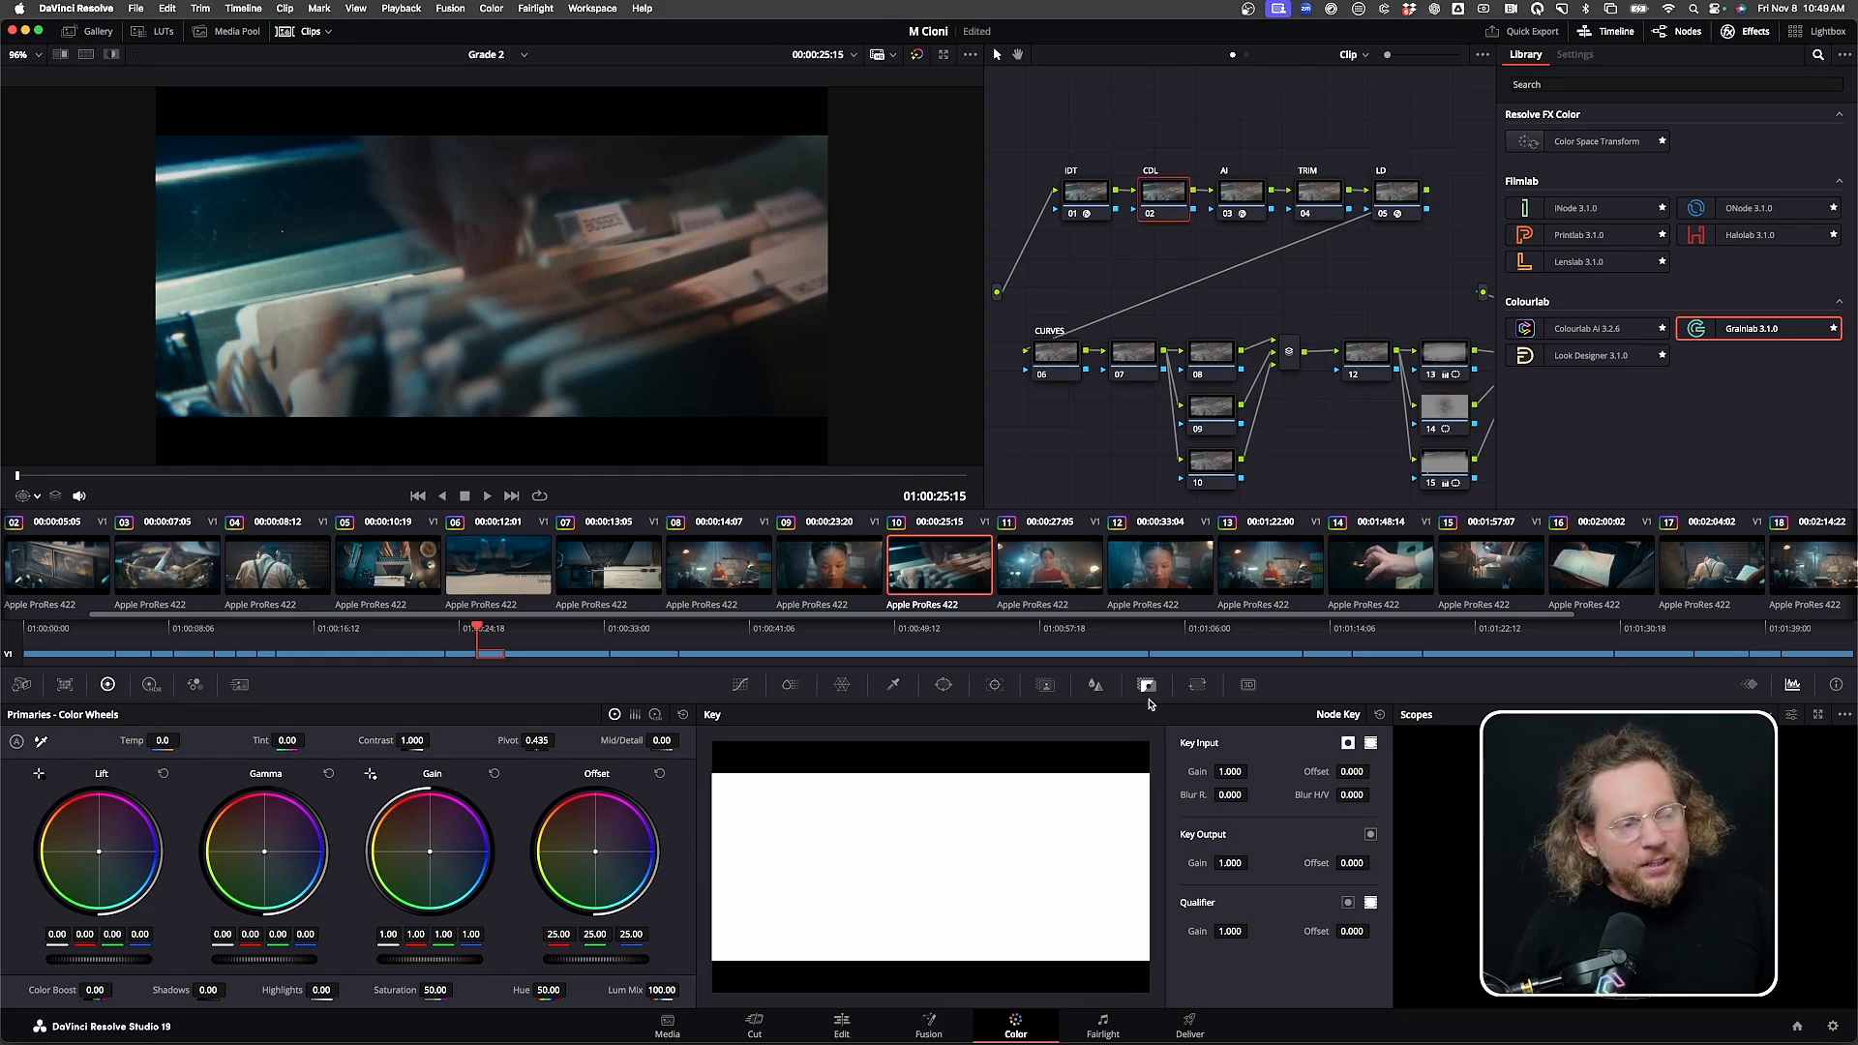
left_click(742, 686)
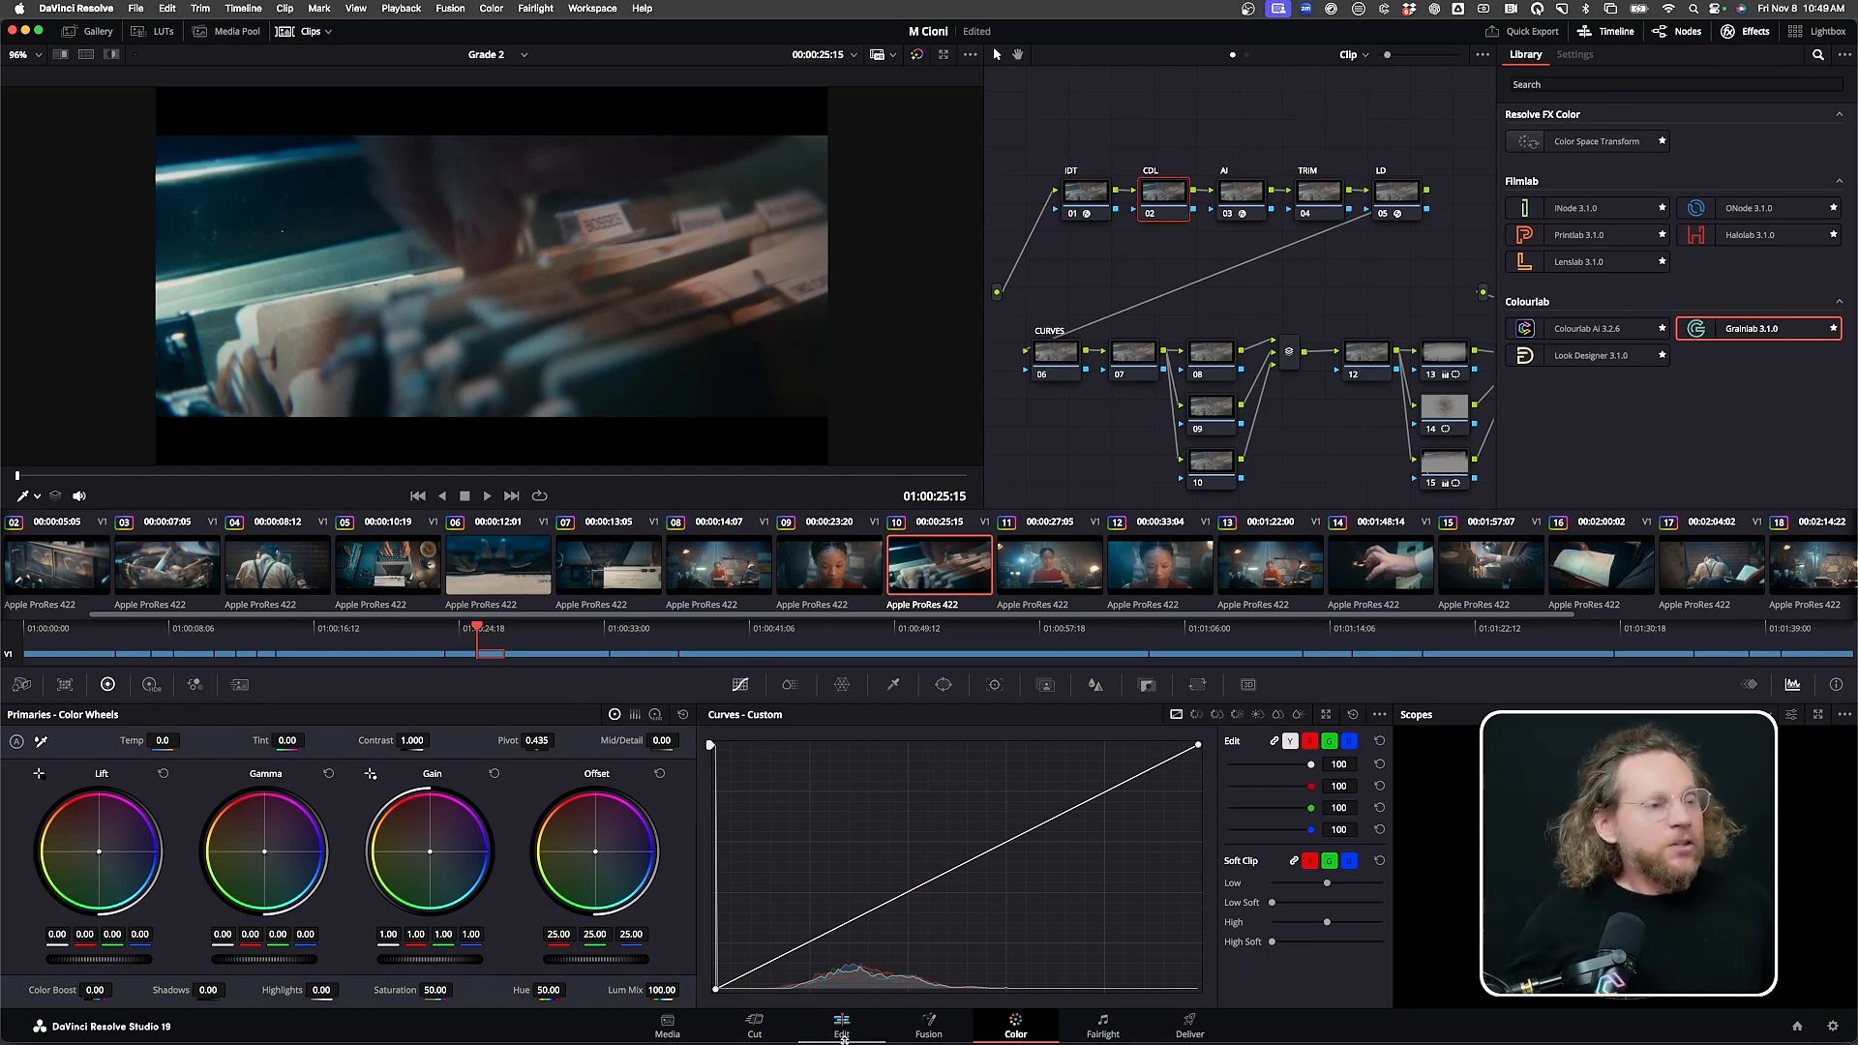
left_click_drag(611, 960, 615, 959)
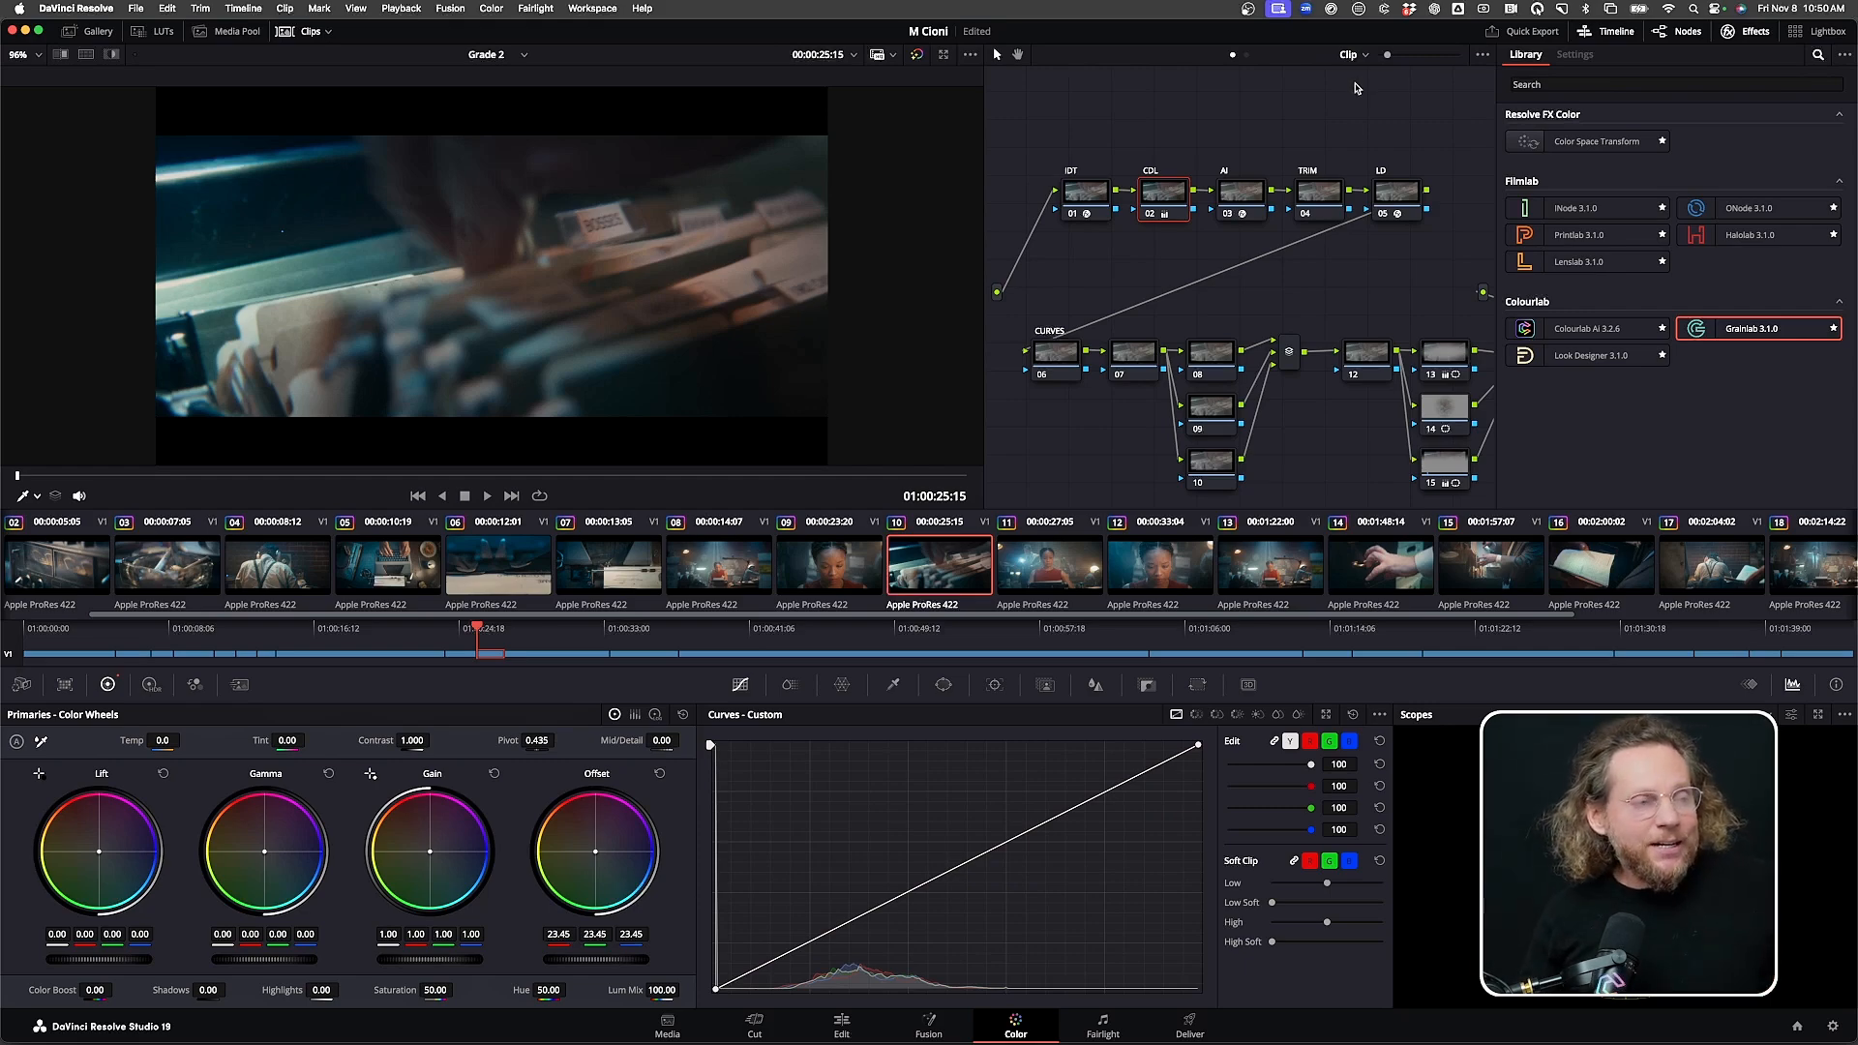
Examine the timeline-level node tree, including the Lenslab settings on the LENS node and the upper parallel node 03
left_click(1247, 55)
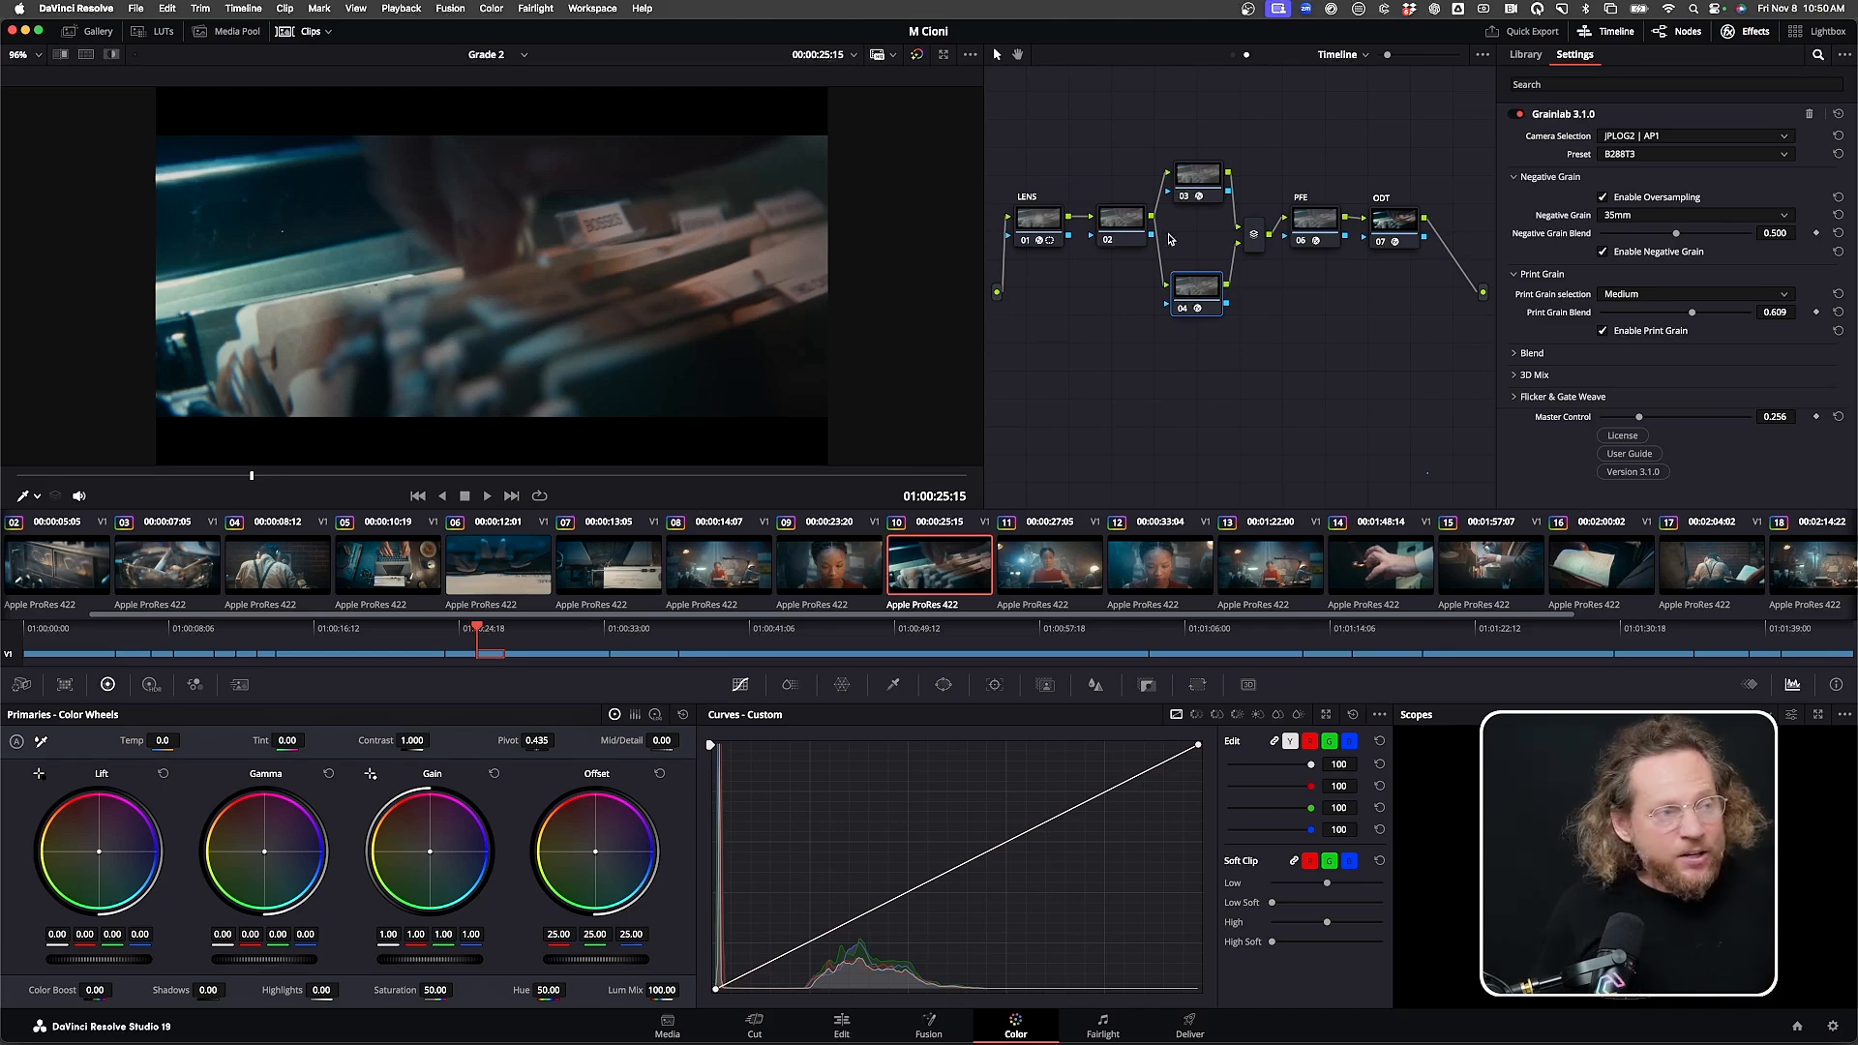
left_click(1041, 225)
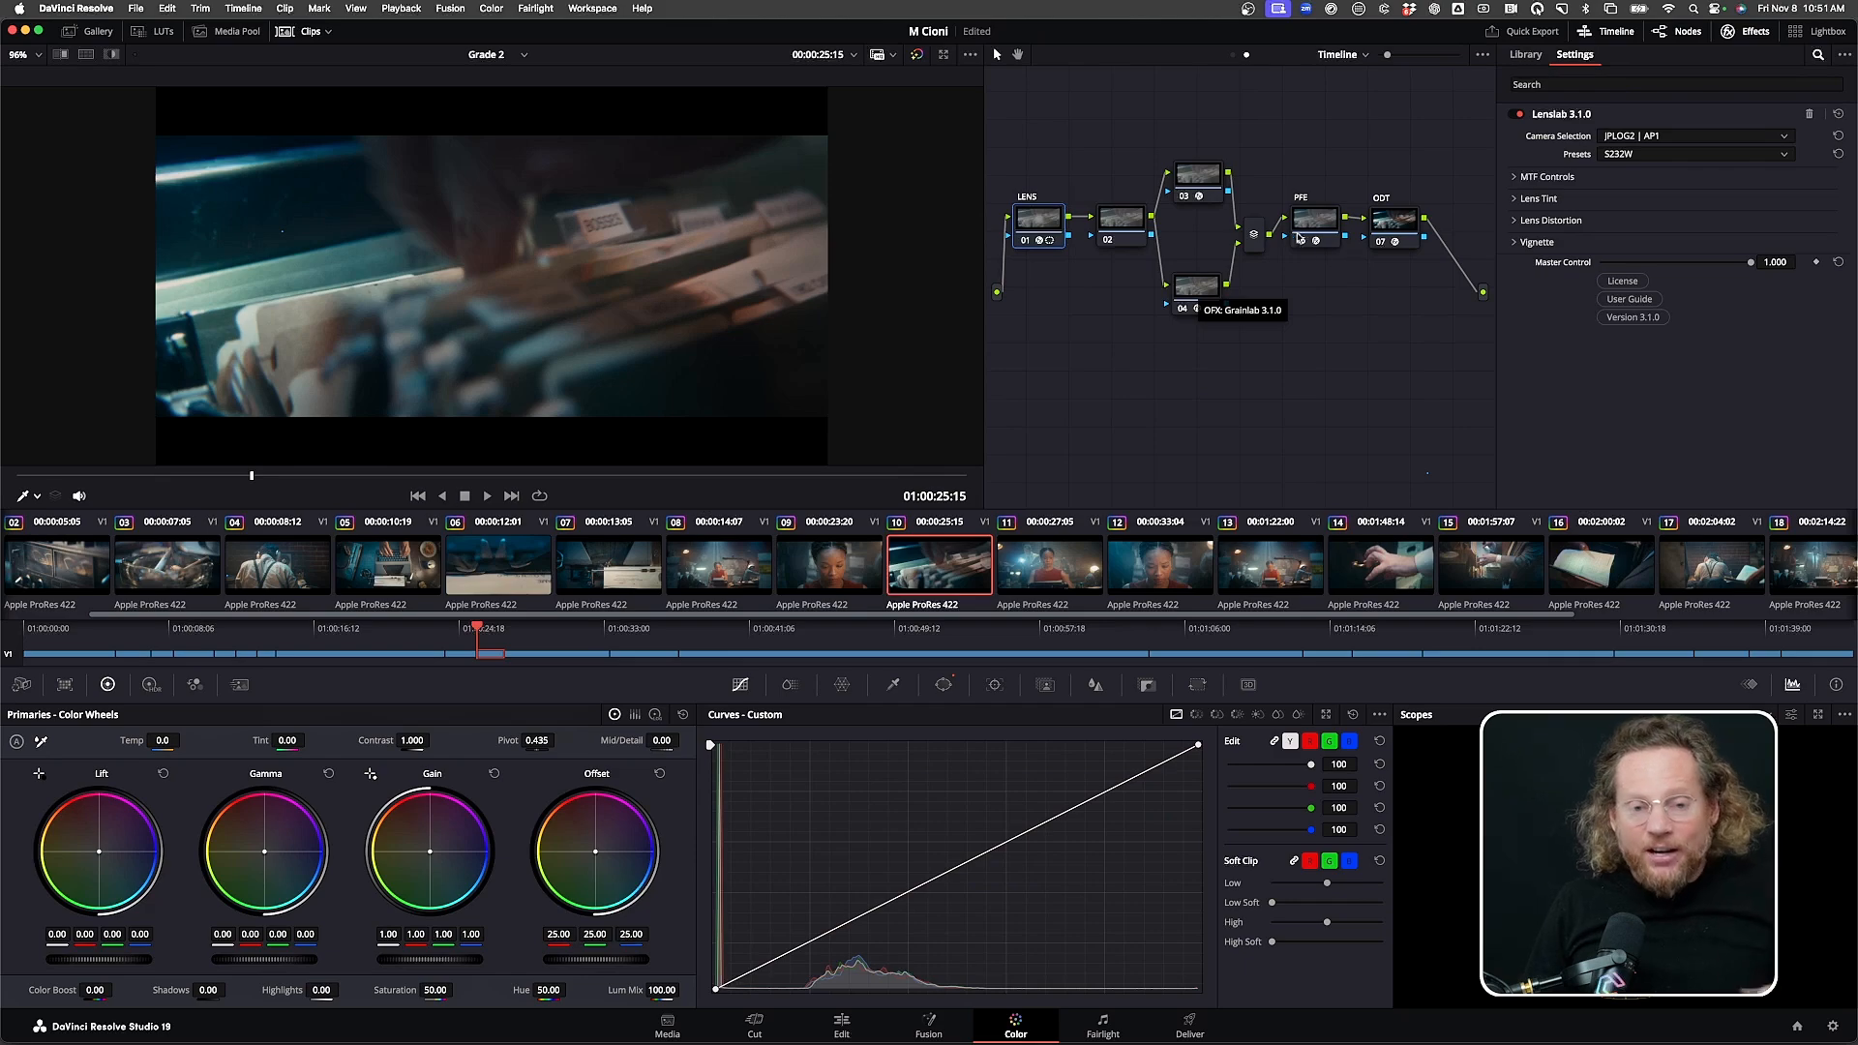
left_click(1207, 184)
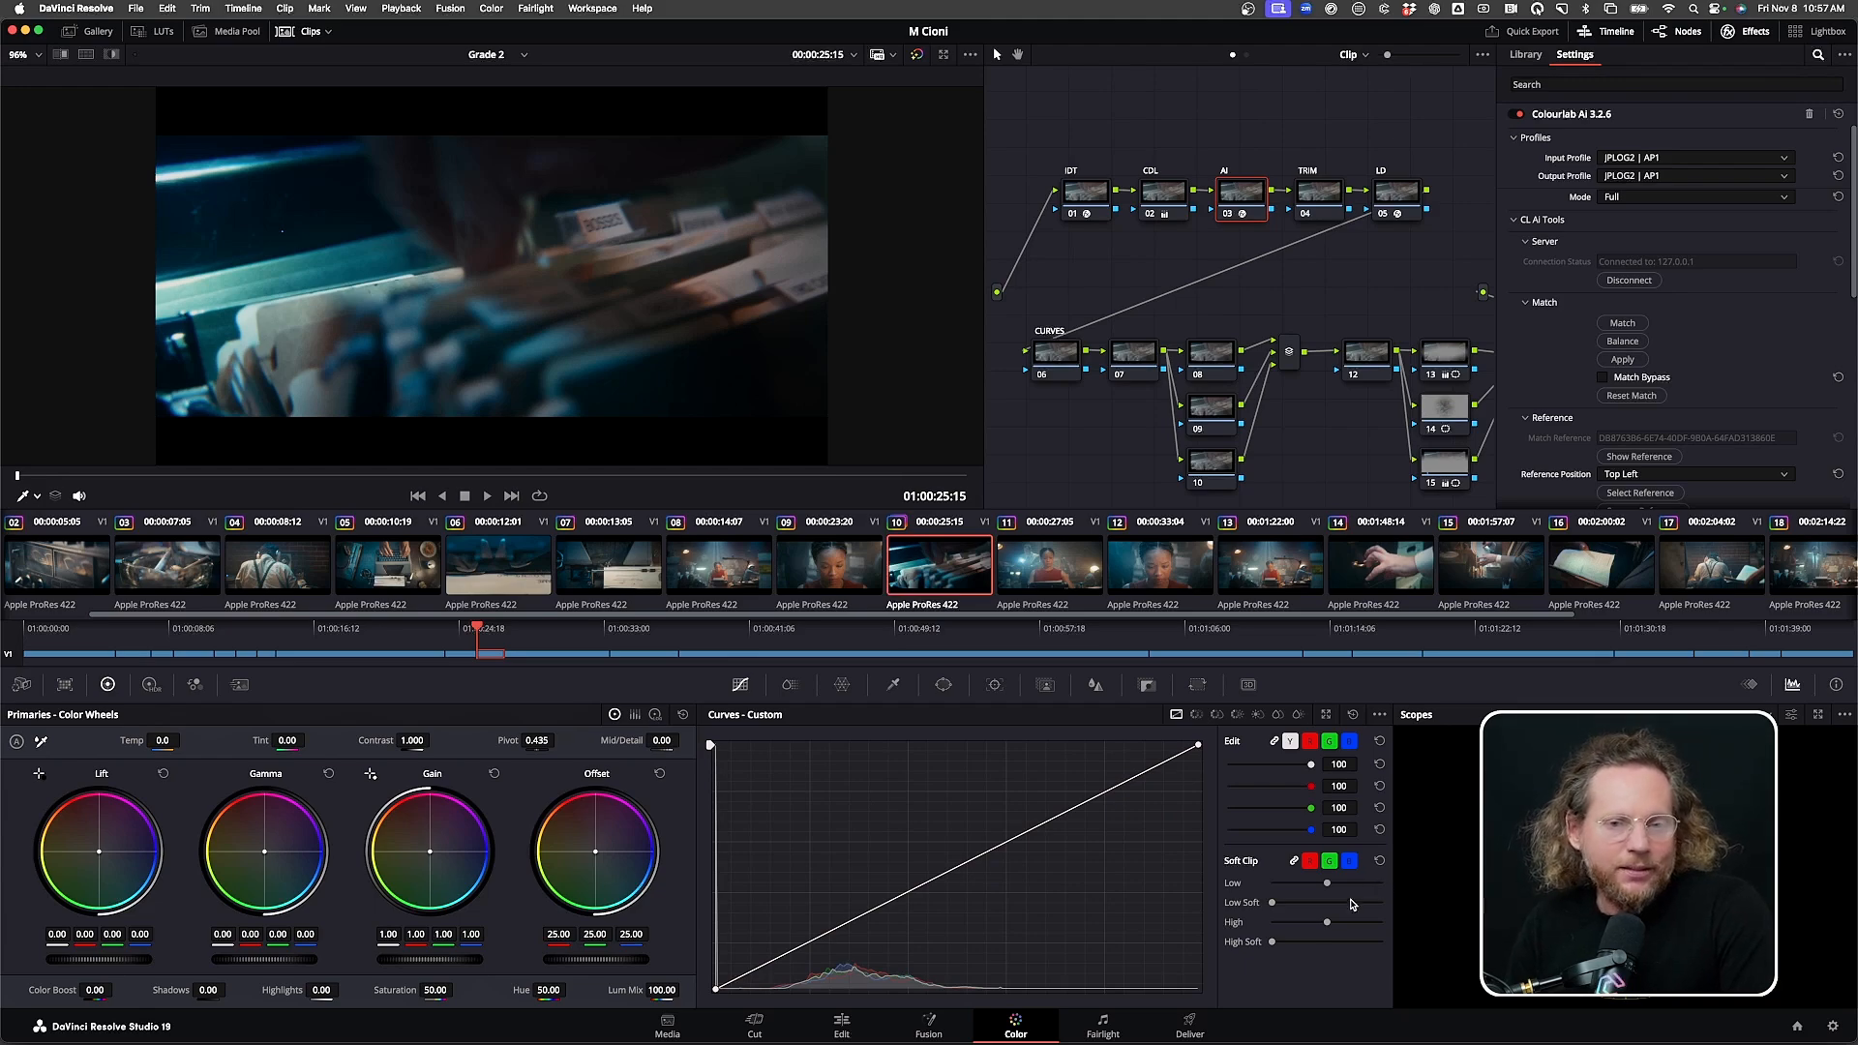
Find the Adjustment Clip effect on the Edit page and place it on a new Video 2 track, spanning all clips of Video 1
left_click(842, 1028)
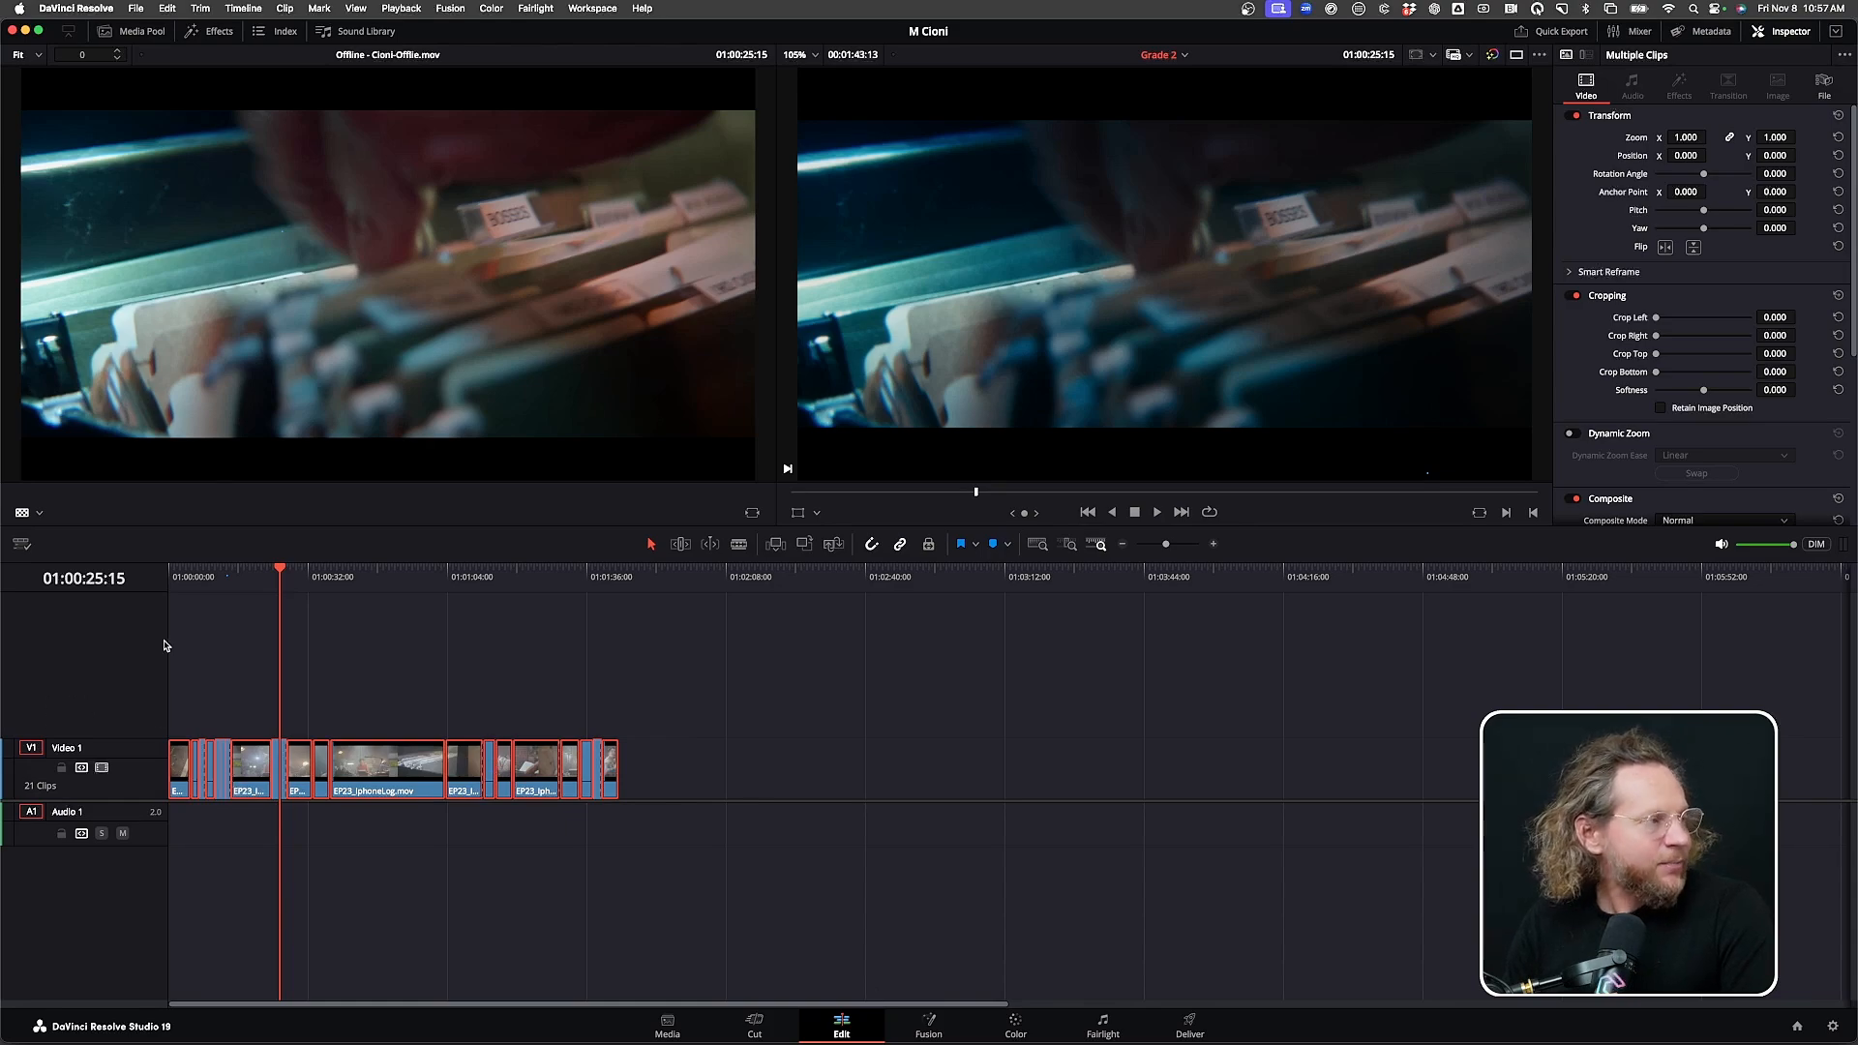
left_click(211, 31)
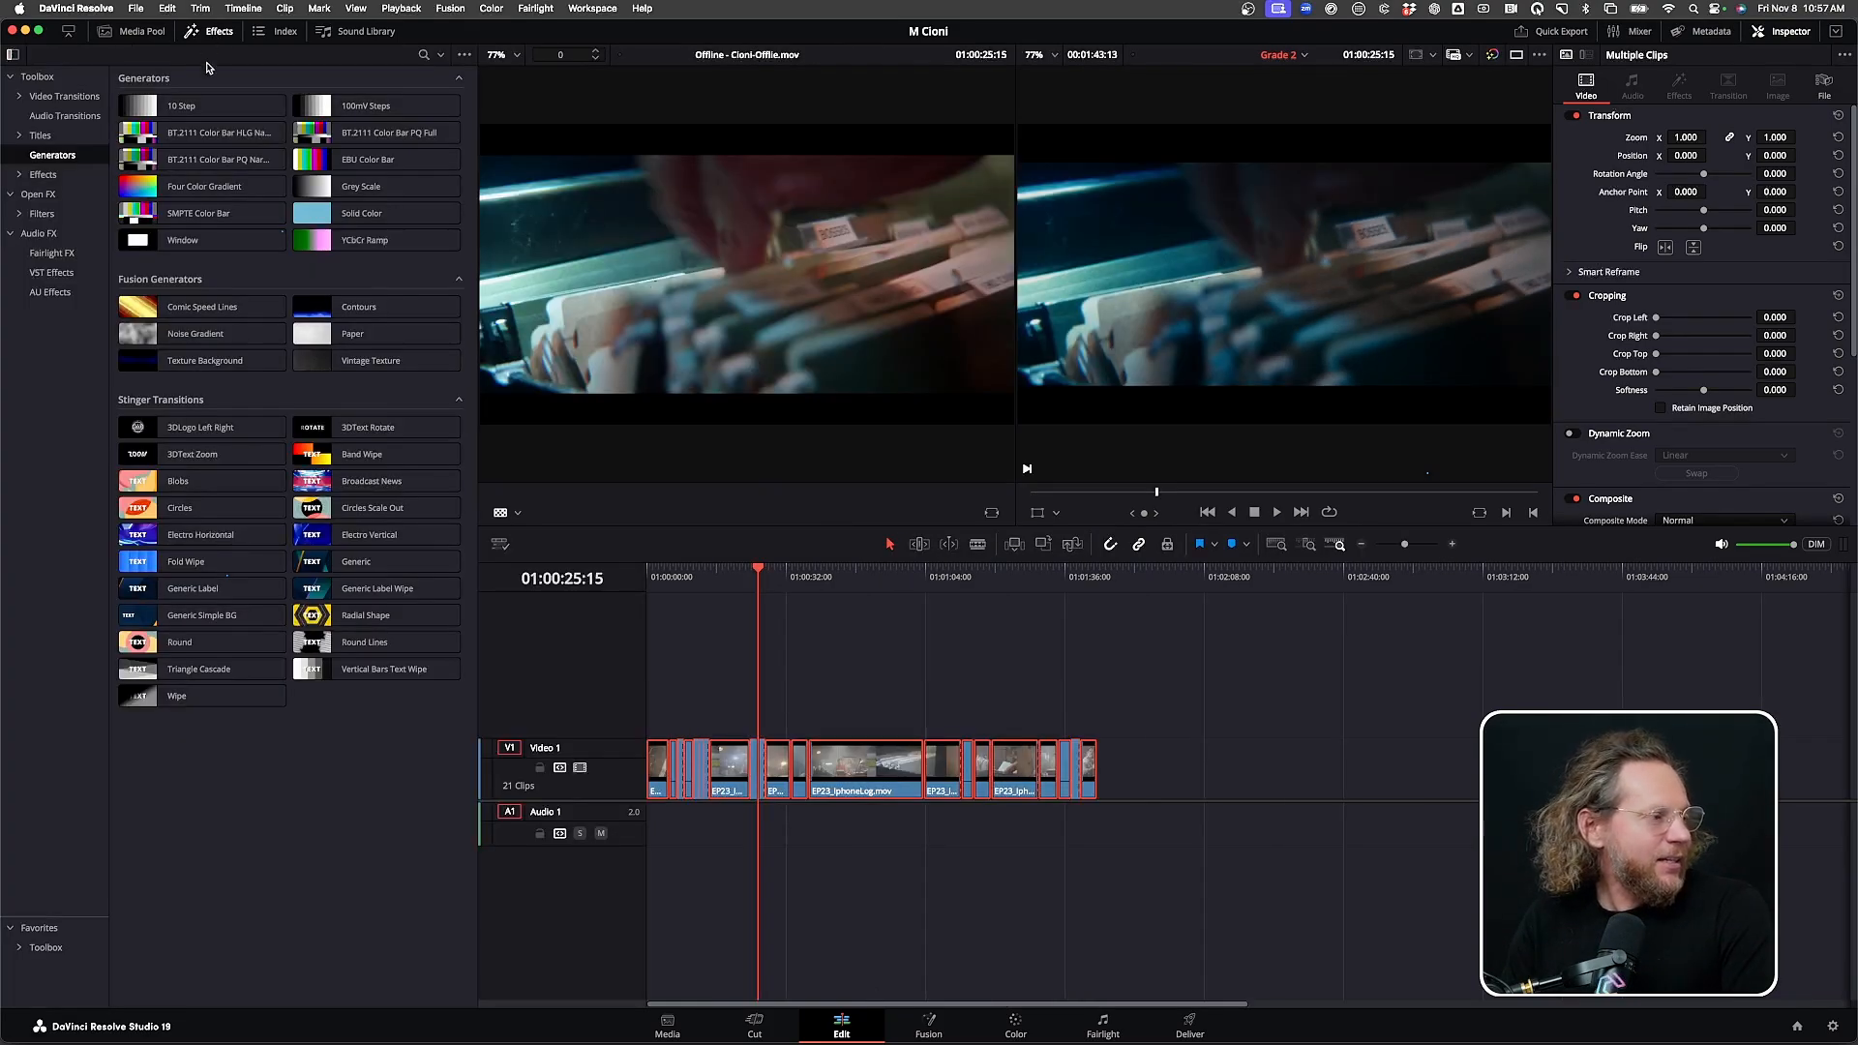
left_click(424, 55)
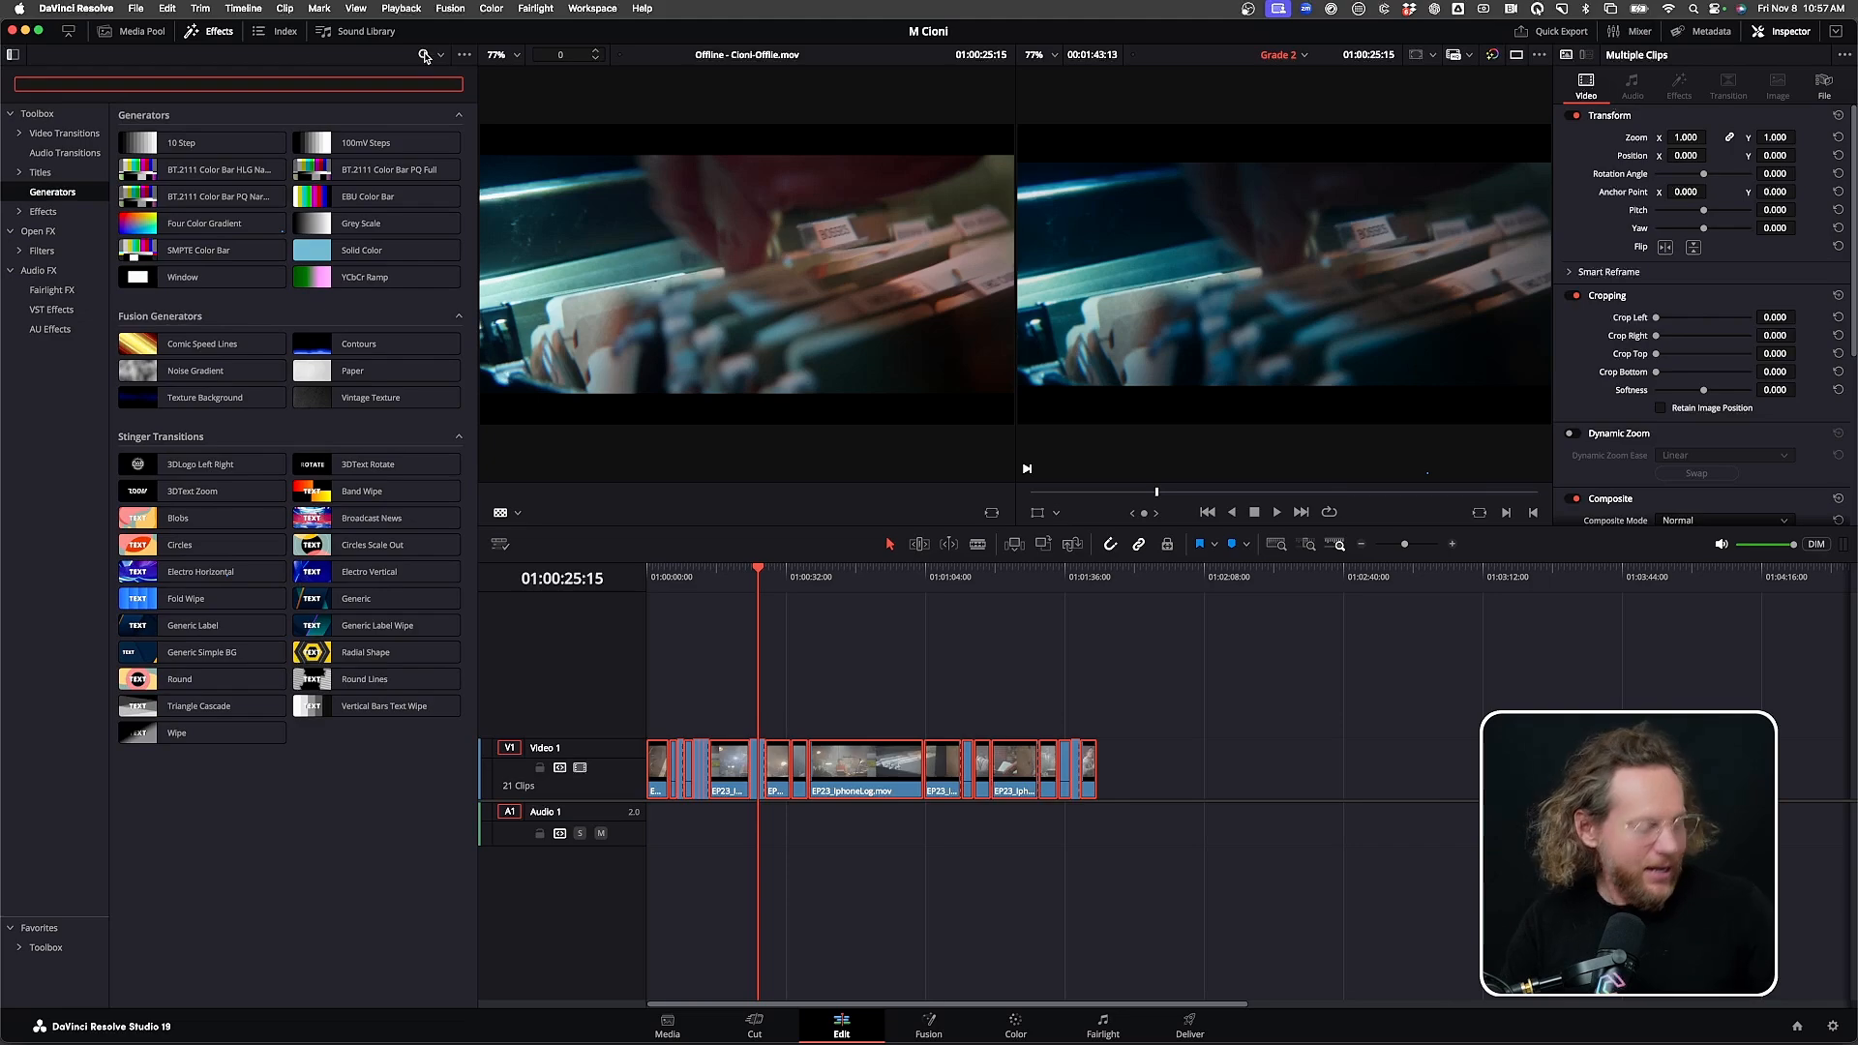
type("adju")
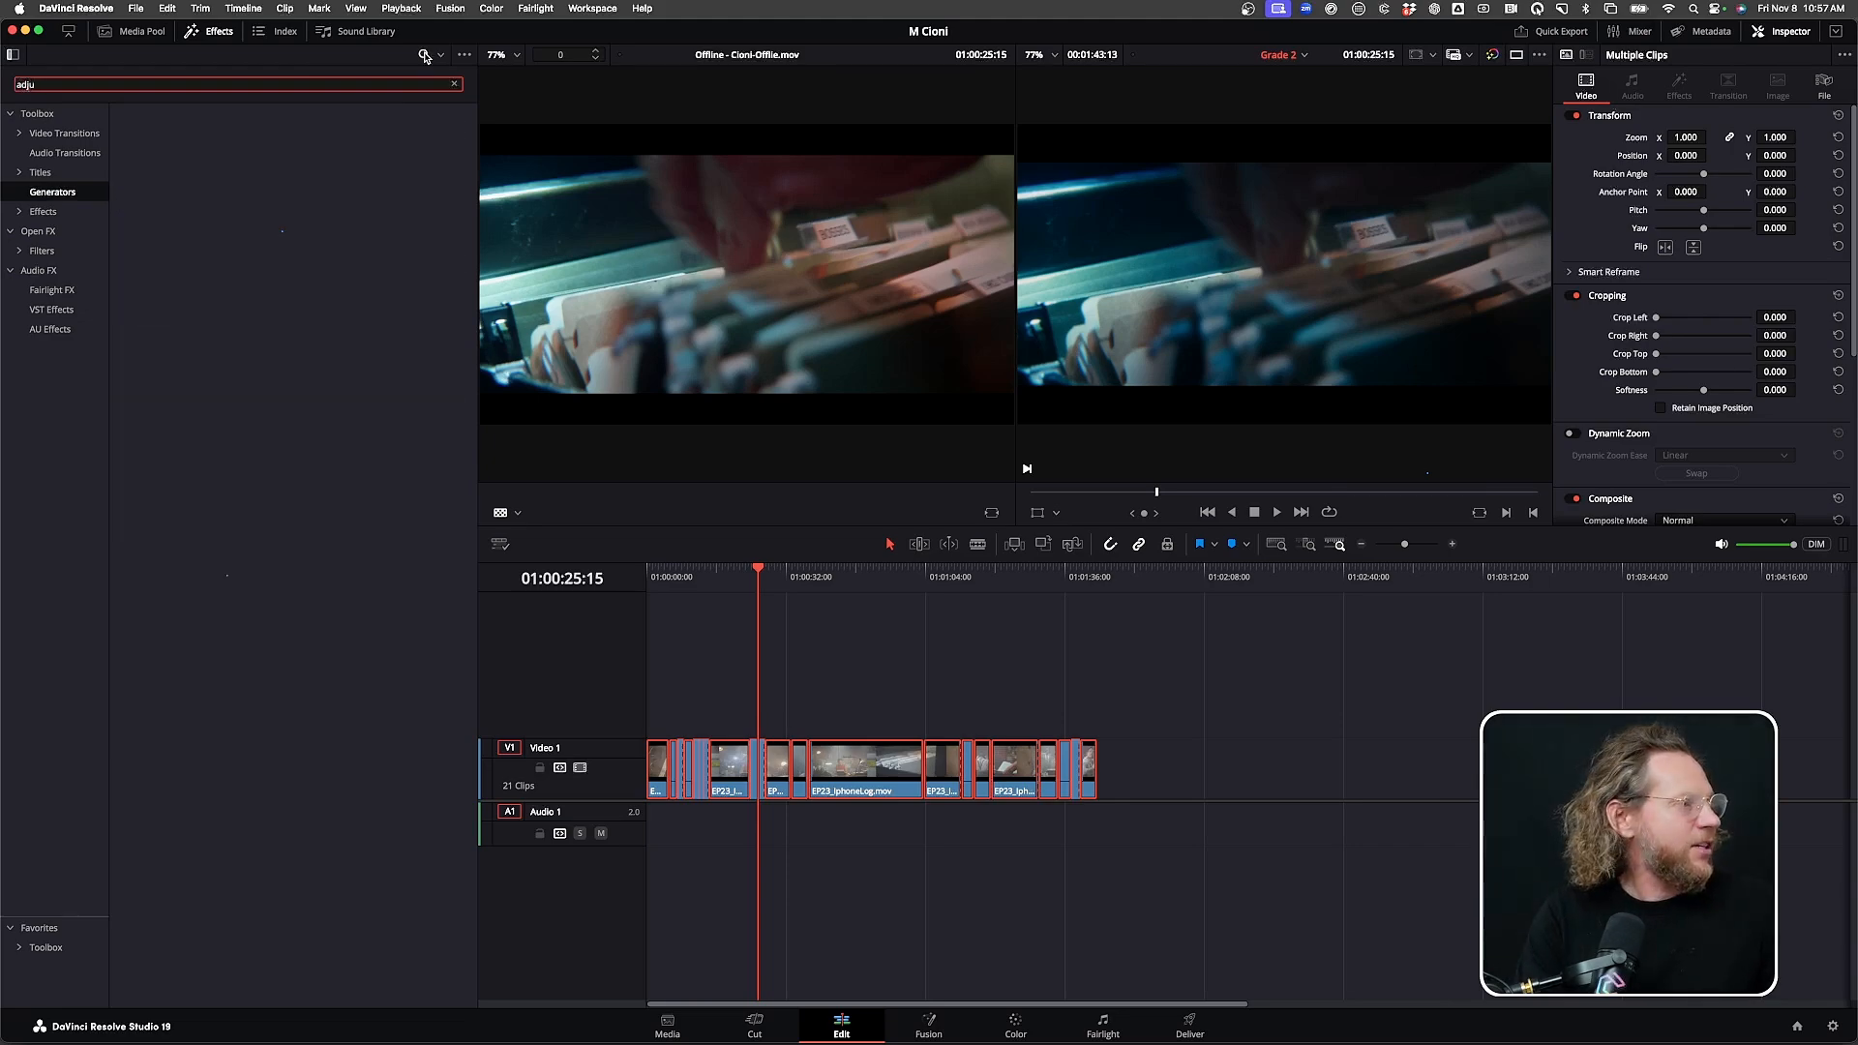
left_click(64, 114)
left_click_drag(177, 145, 1096, 728)
left_click(954, 723)
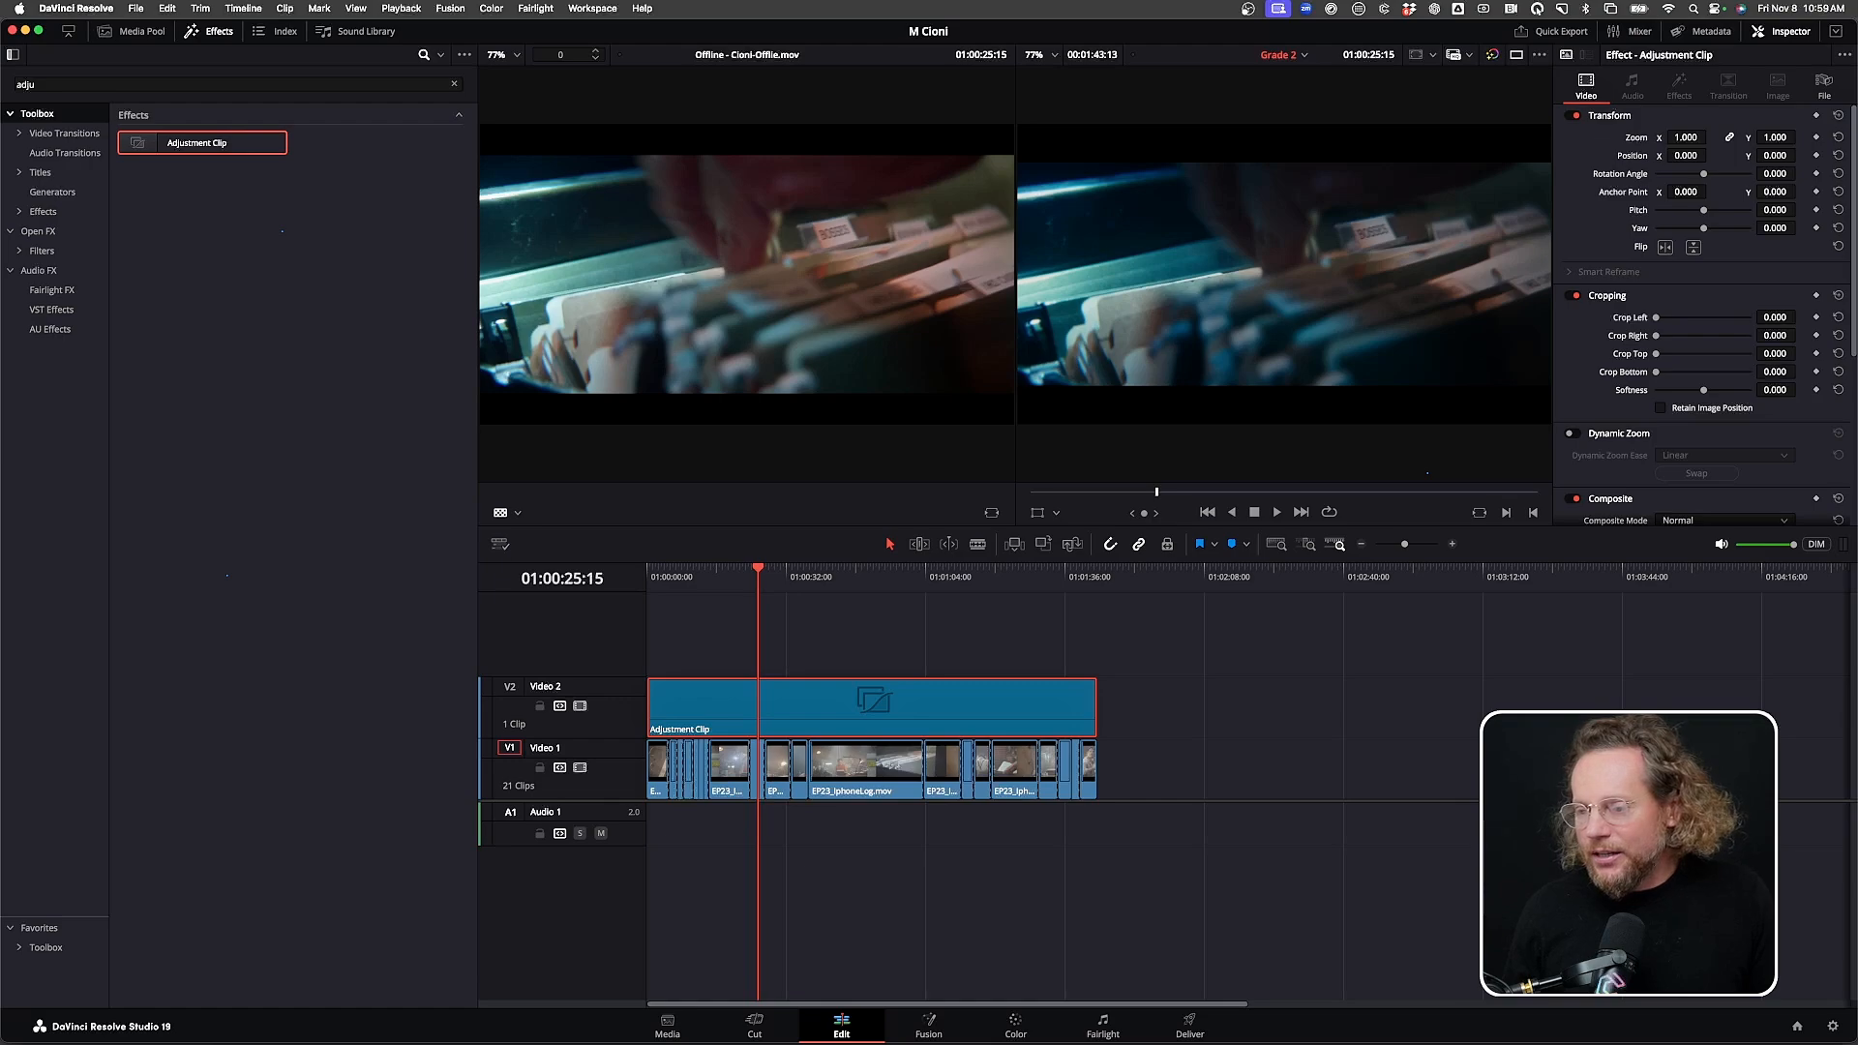
Inspect the adjustment clip's node tree in the Color page, and examine the Colourlab Ai input profiles on clip 3's AI node, including DaVinci Wide Gamut
left_click(1016, 1023)
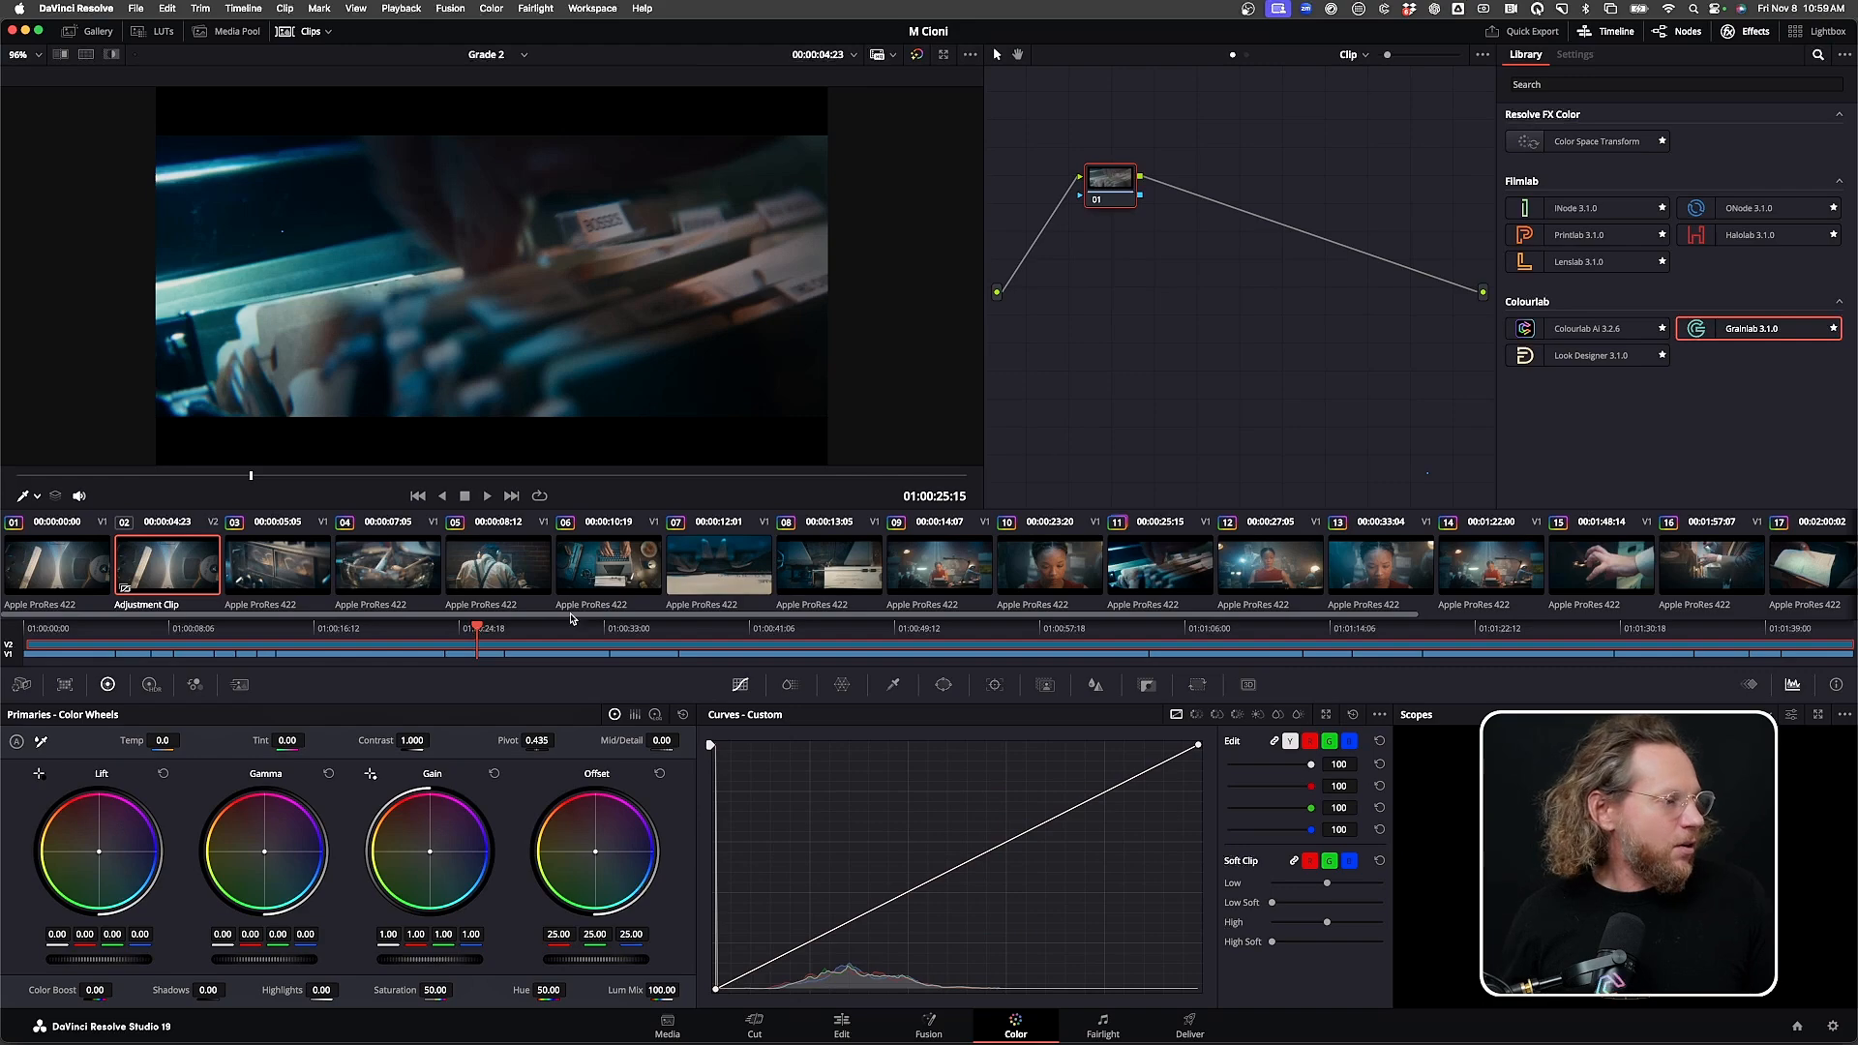
left_click(266, 571)
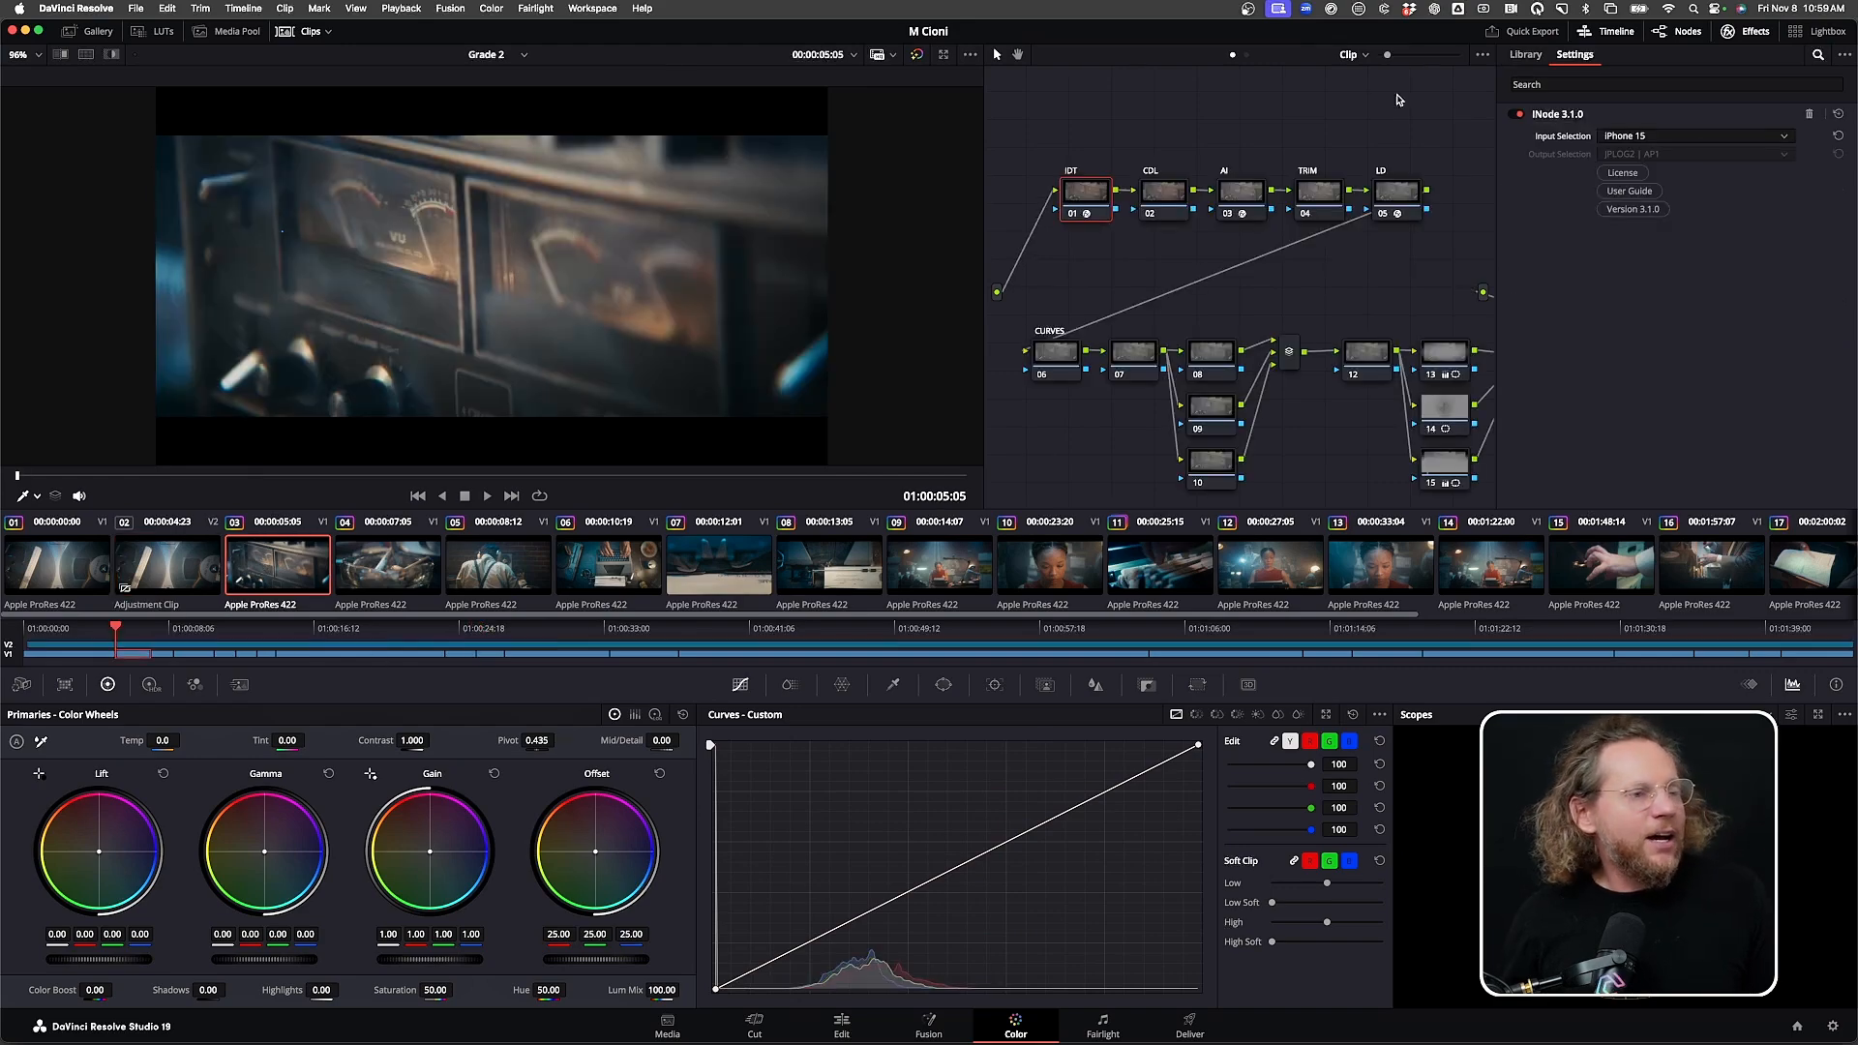
left_click(1246, 205)
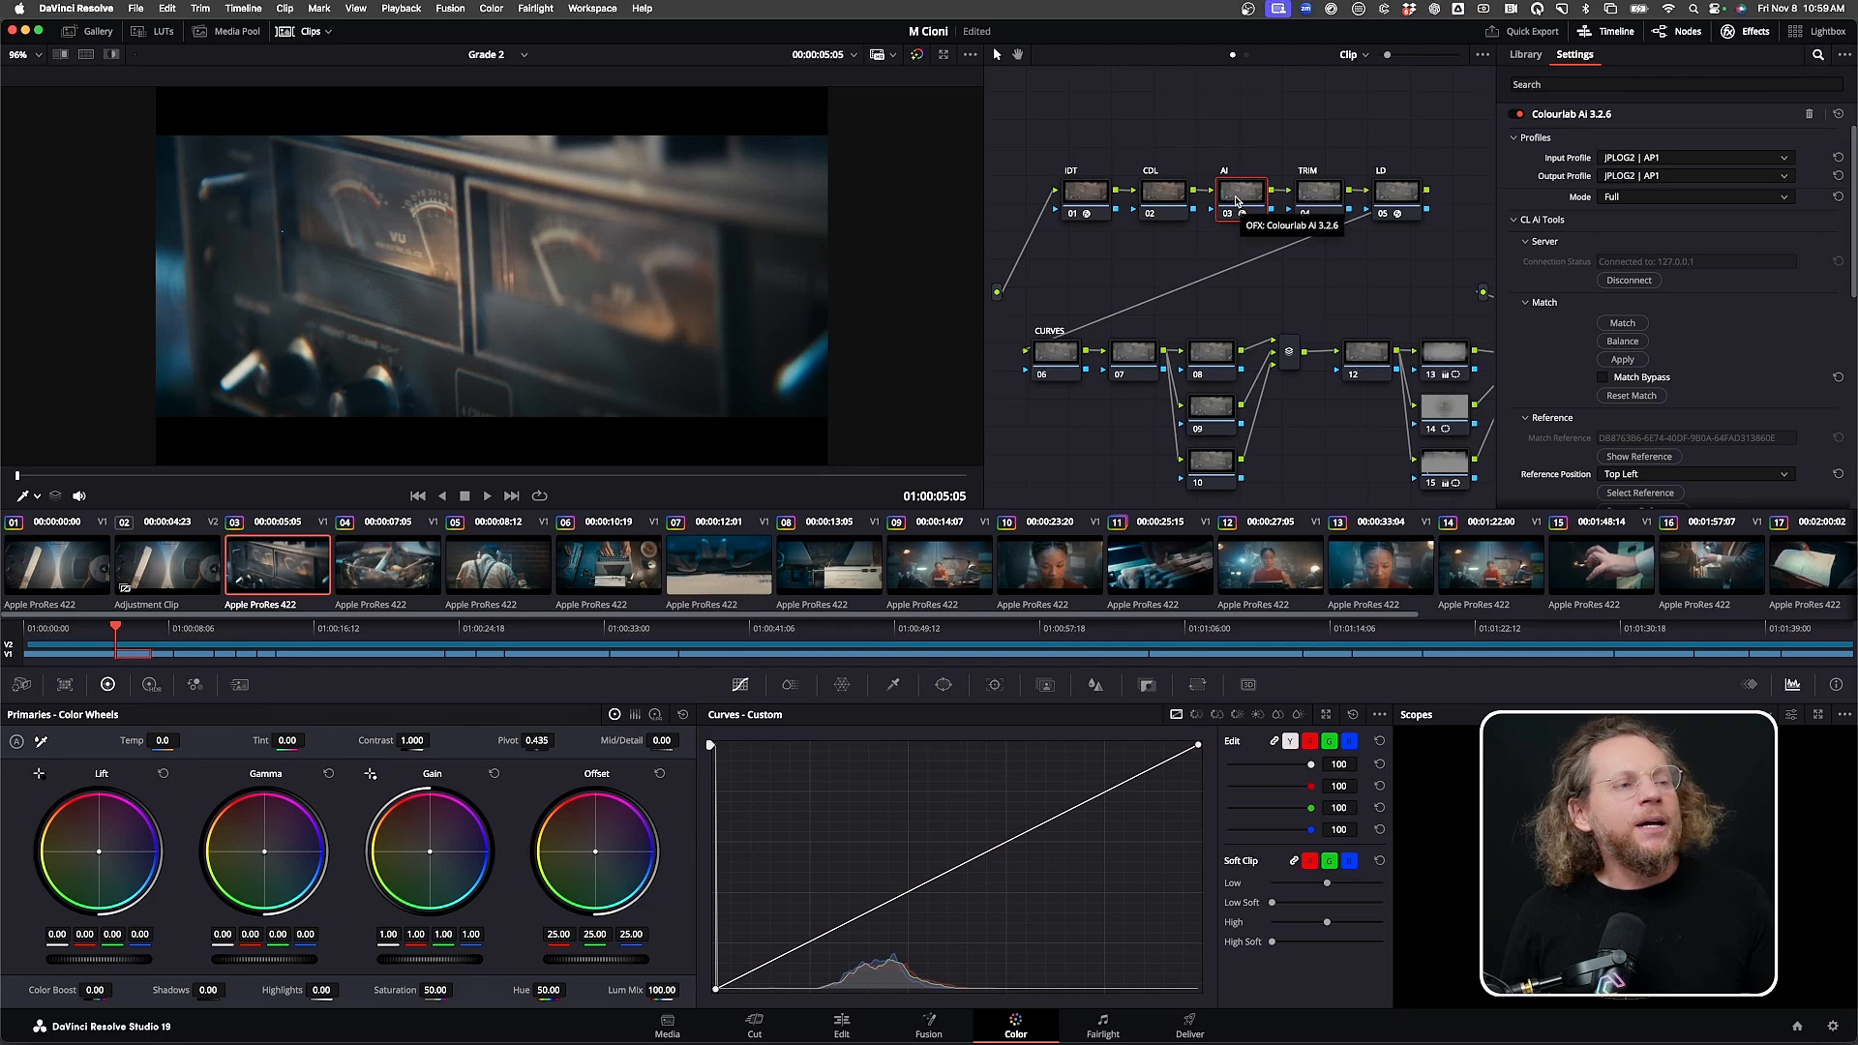
left_click(1666, 158)
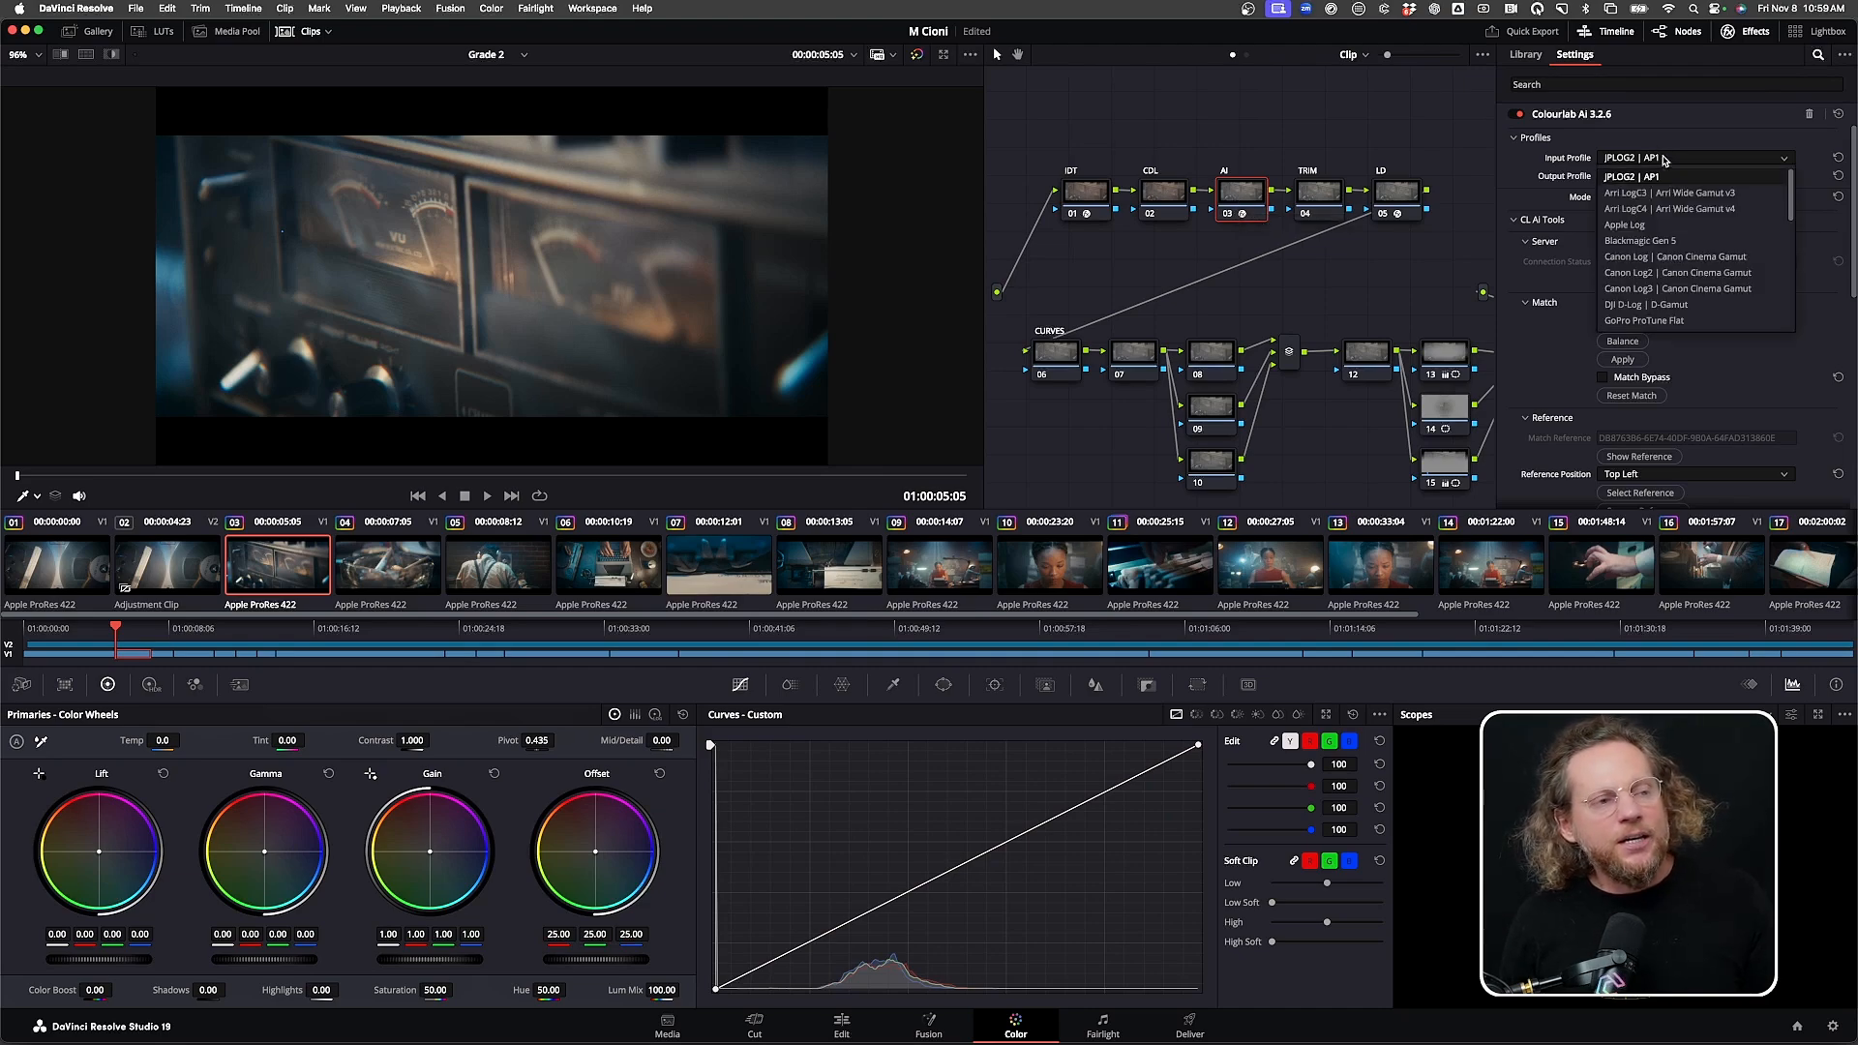
scroll(1680, 249, "down", 5)
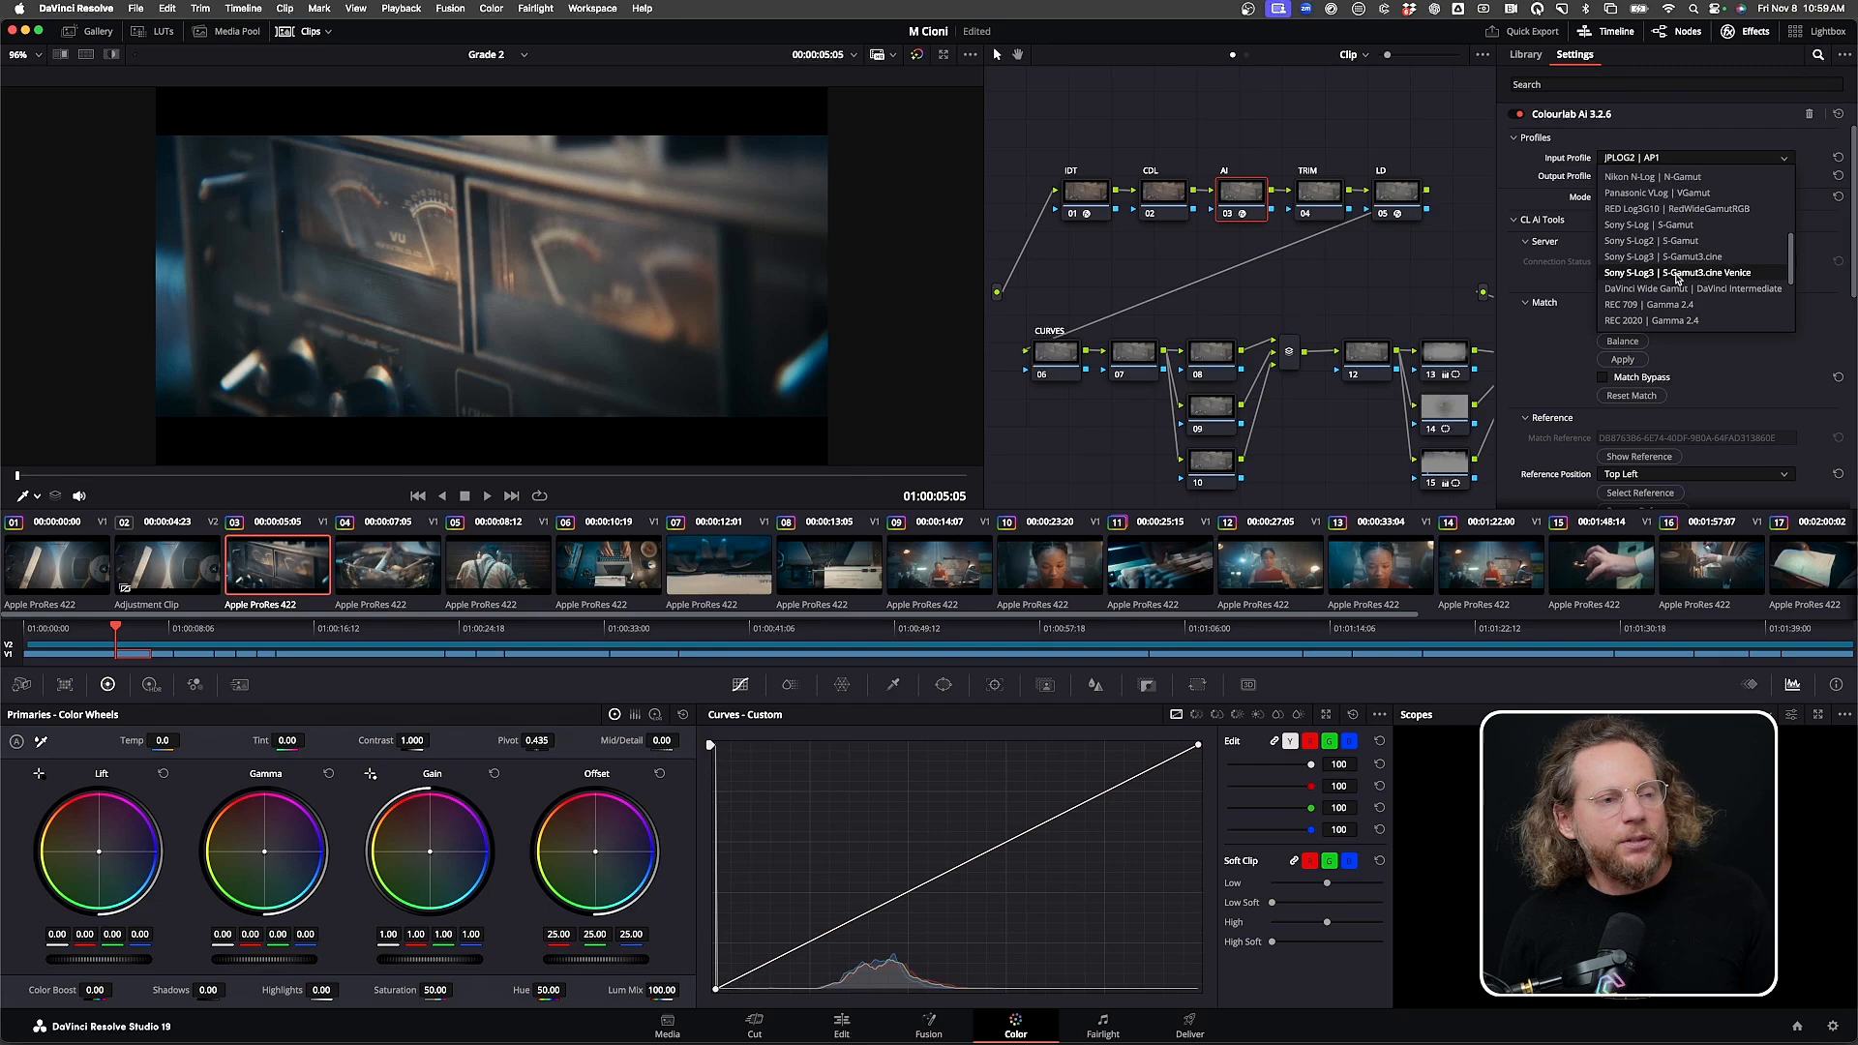
left_click(1679, 288)
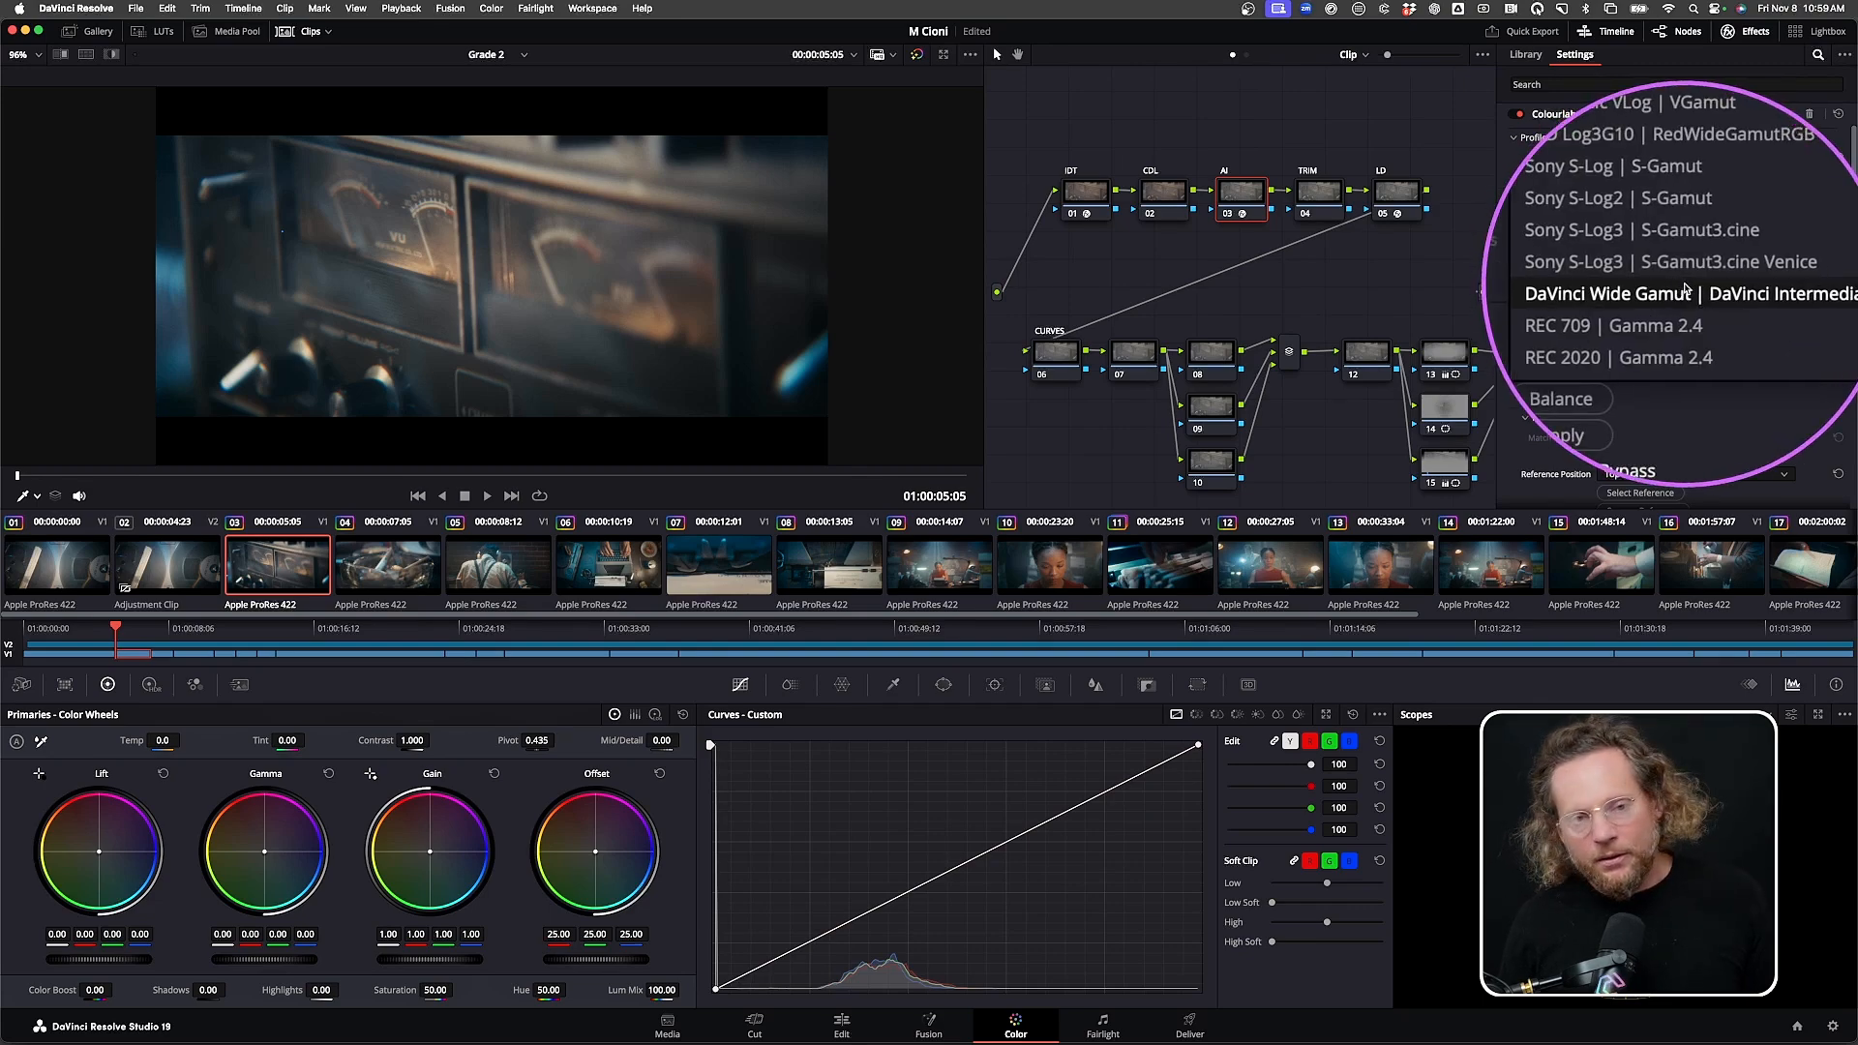
left_click(1324, 123)
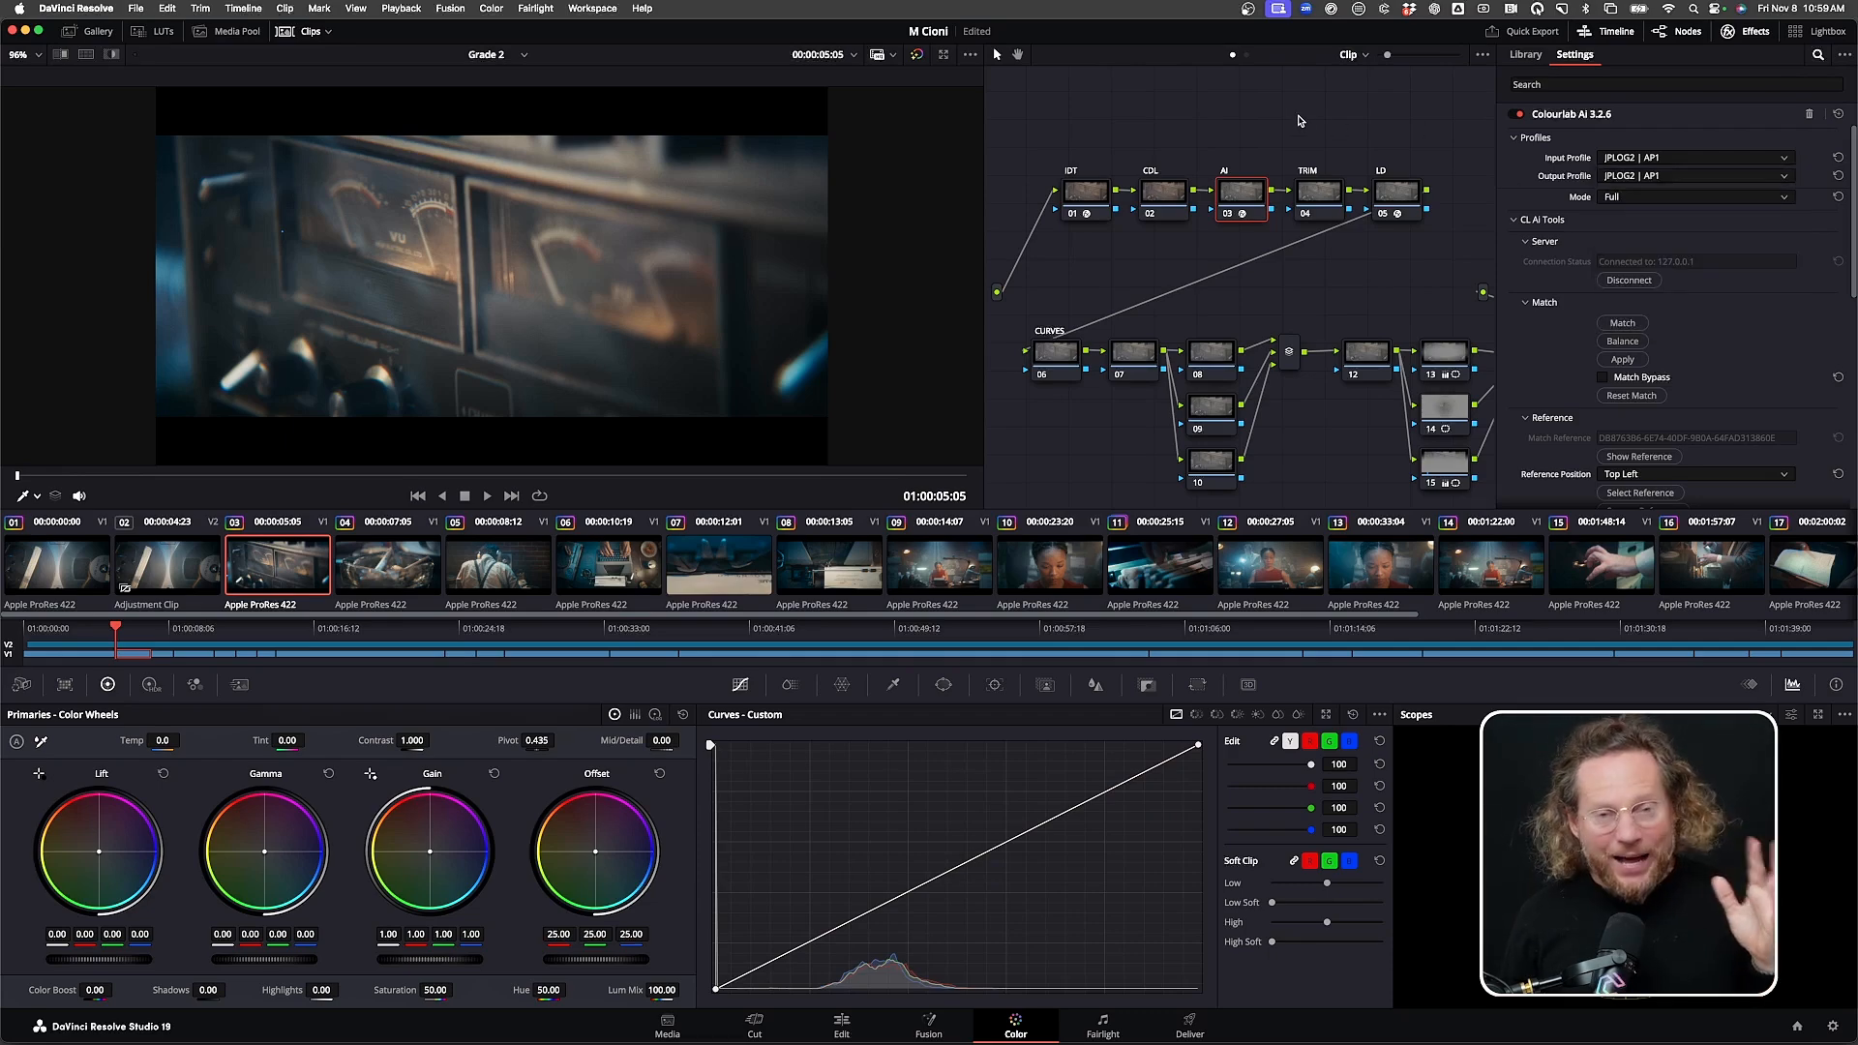
Show the timeline-level node tree and inspect its LENS node's Lenslab settings, shifting the first two nodes slightly
left_click(1247, 55)
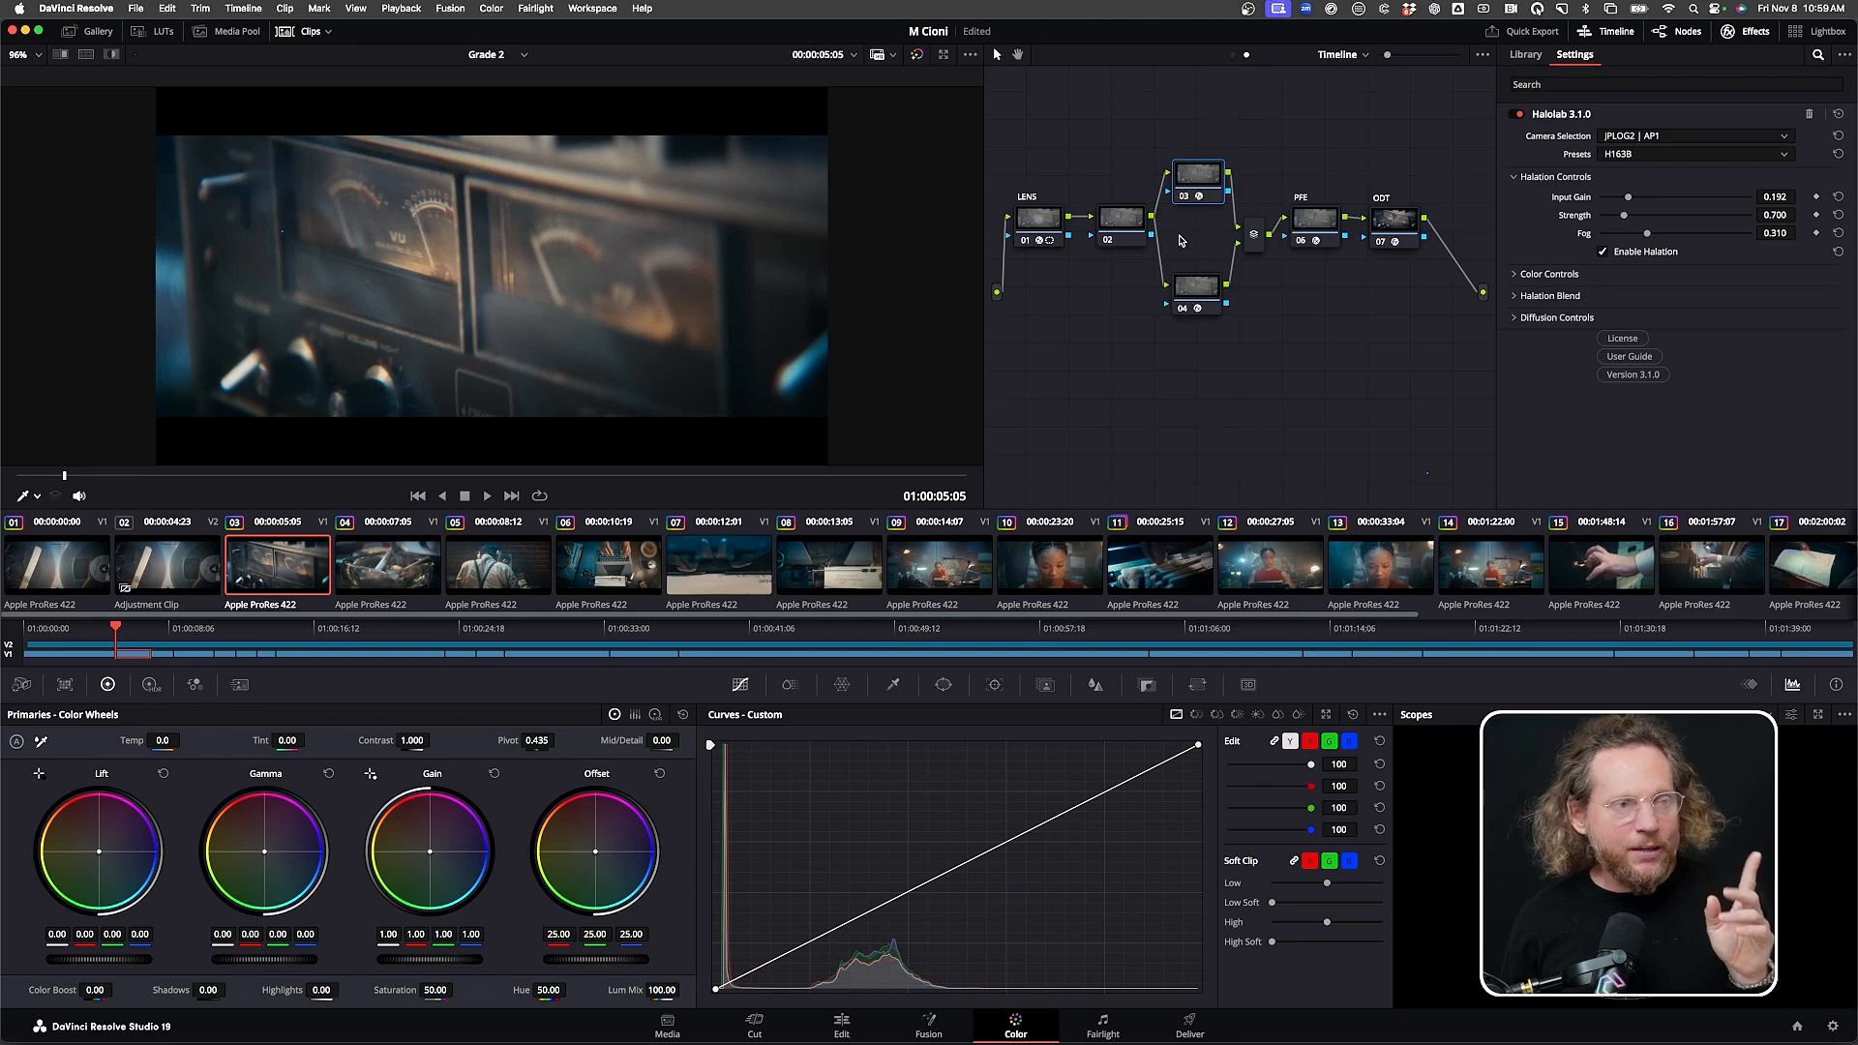
left_click(1042, 239)
left_click_drag(1043, 239, 1048, 235)
left_click(1116, 236)
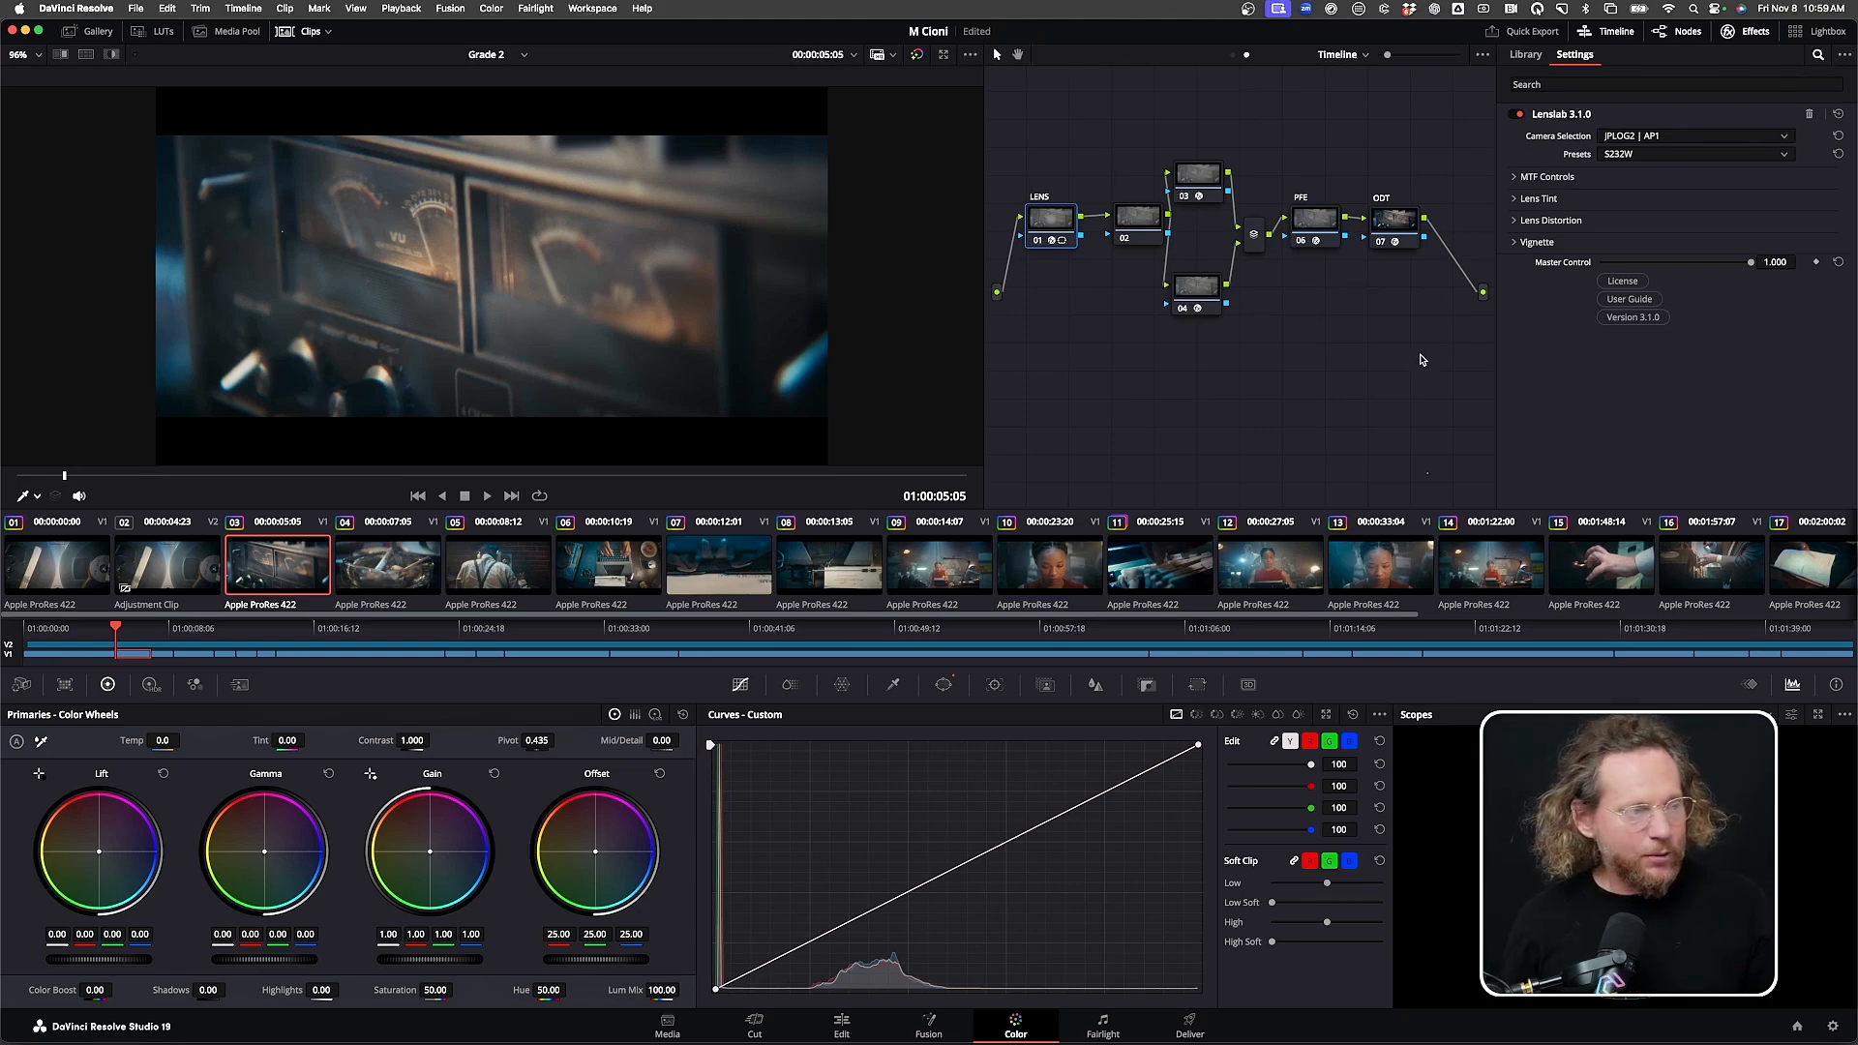
Examine the INode input profiles on clip 3's IDT node, from the camera formats through DaVinci Wide Gamut, keeping iPhone 15
left_click(1233, 55)
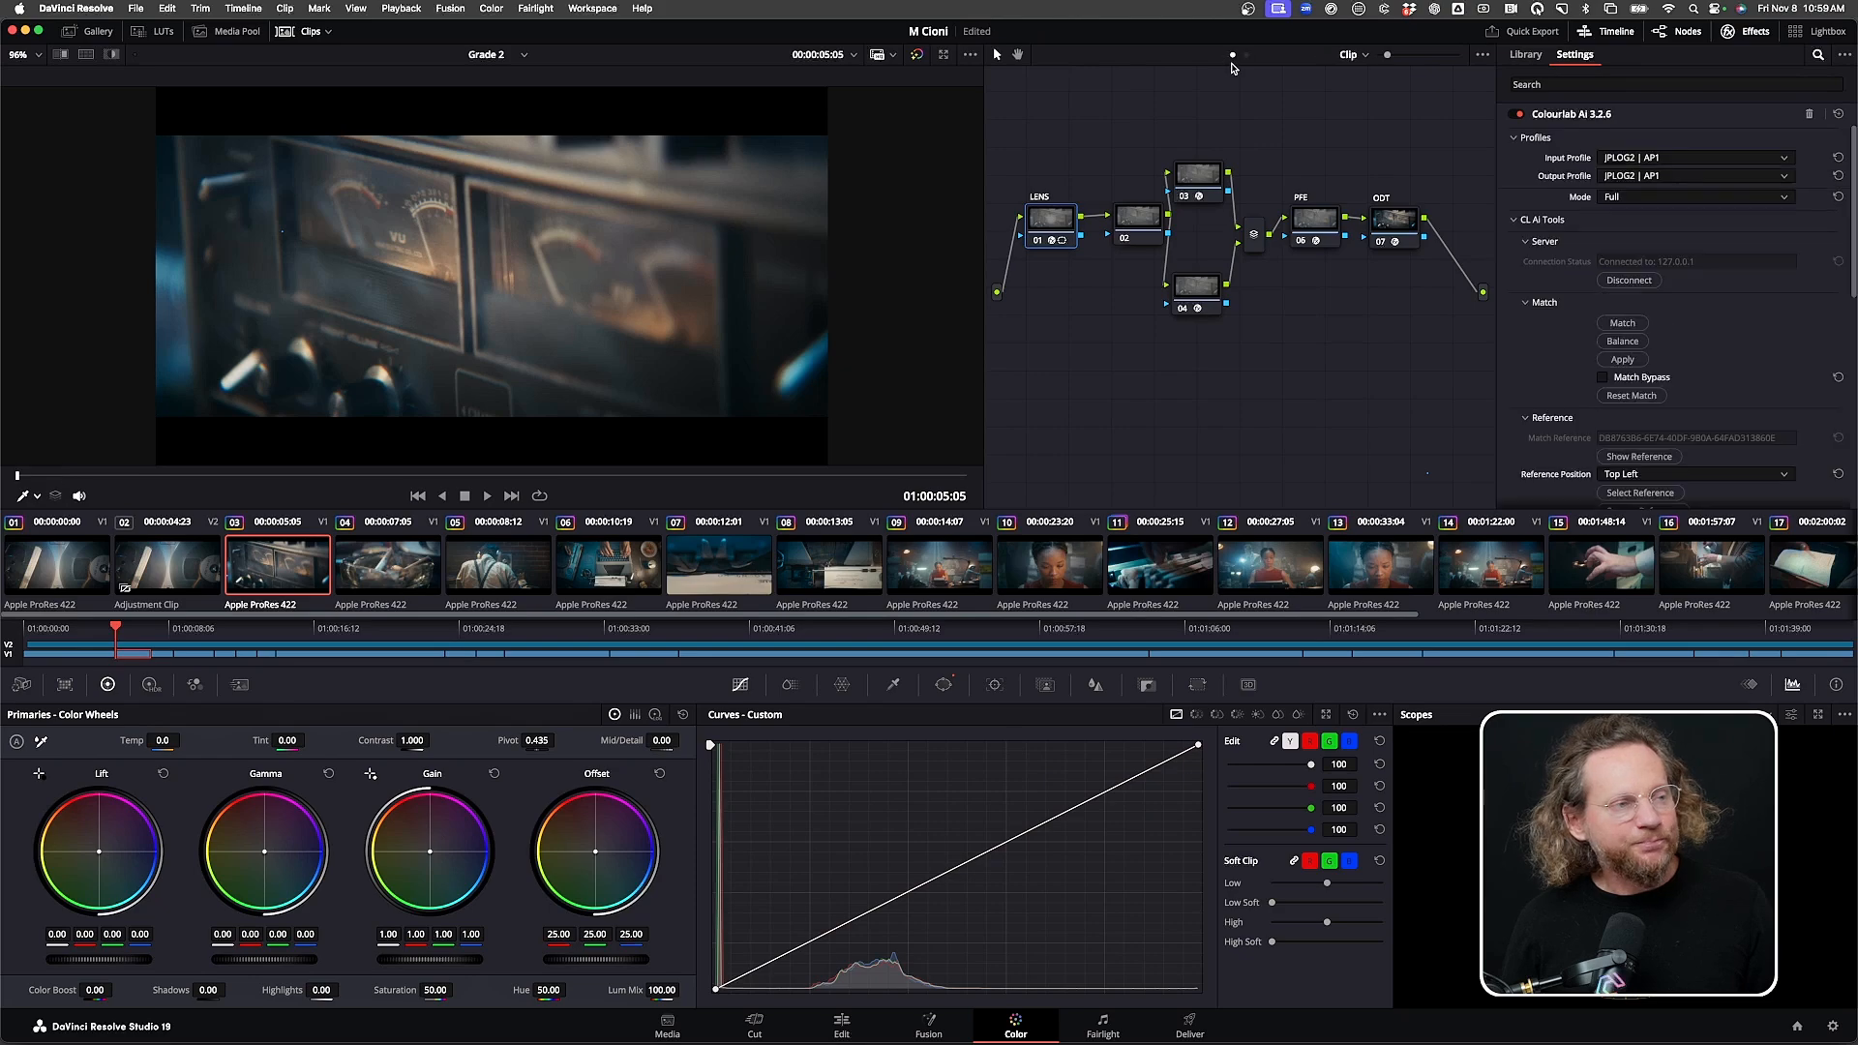
left_click(1078, 207)
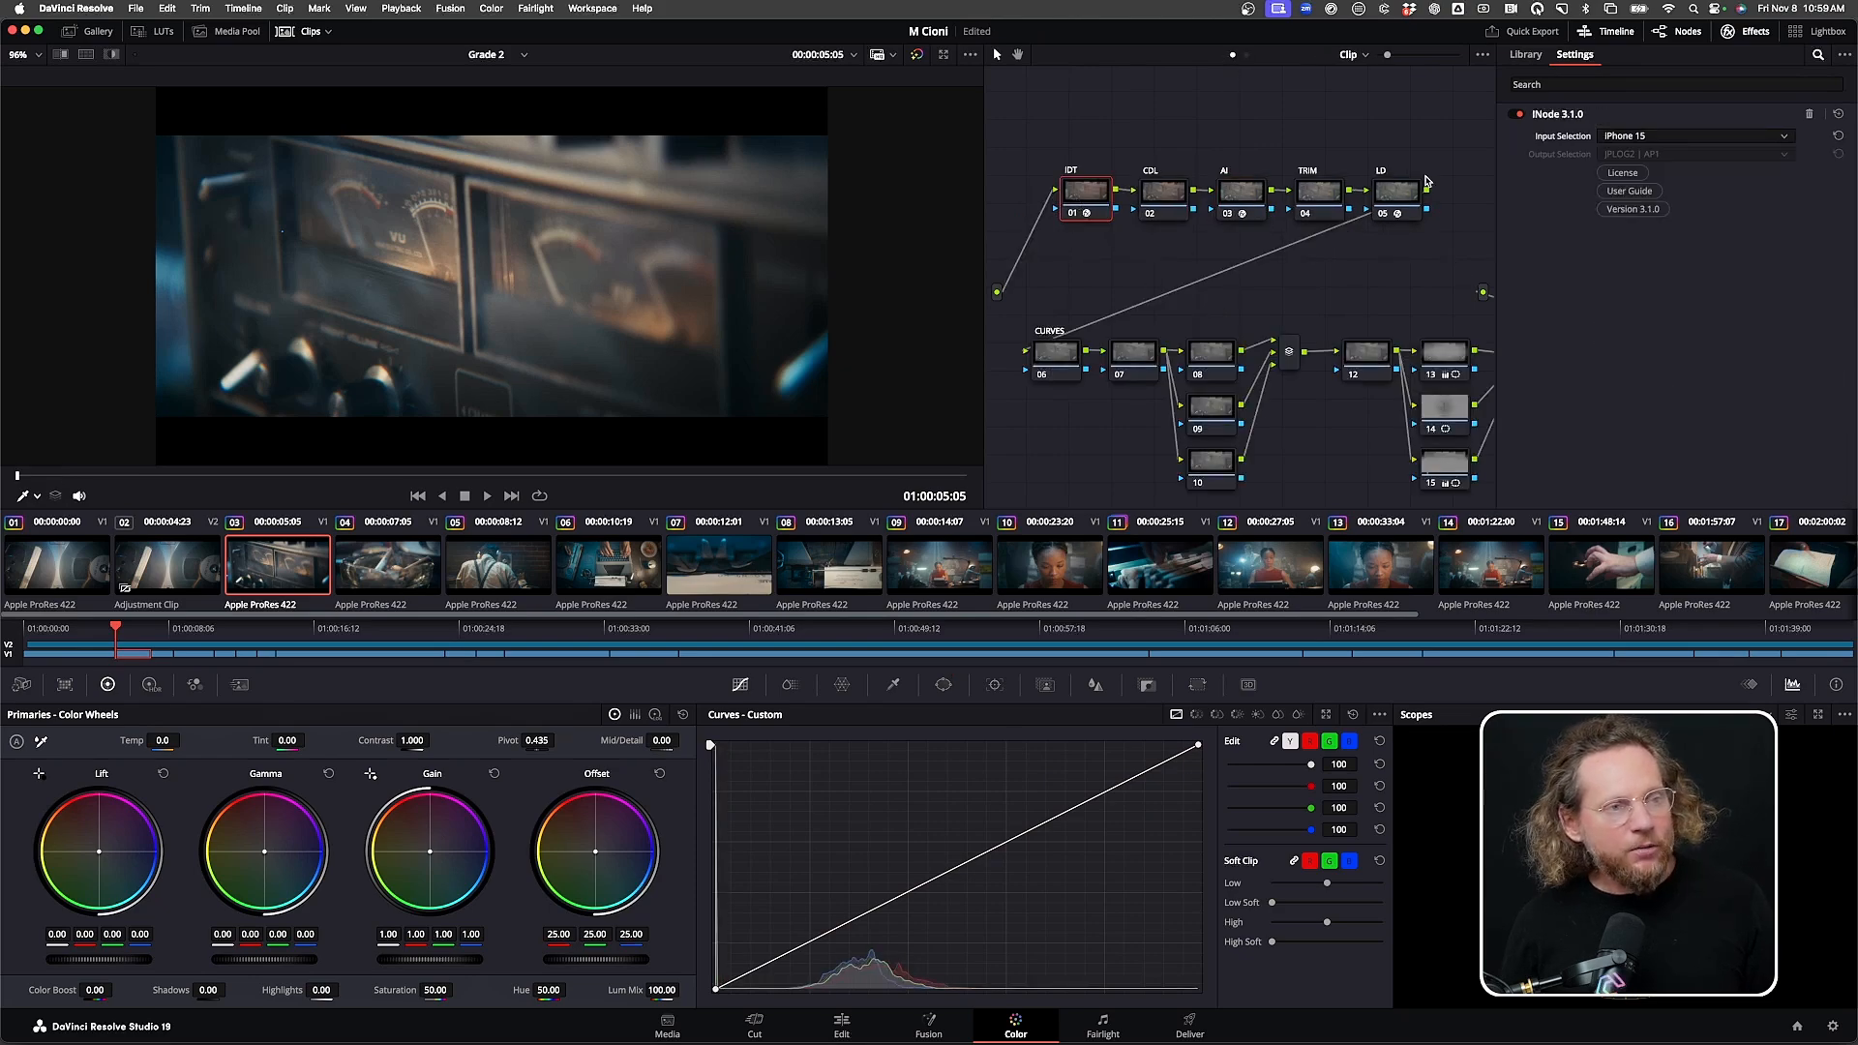
left_click(1665, 137)
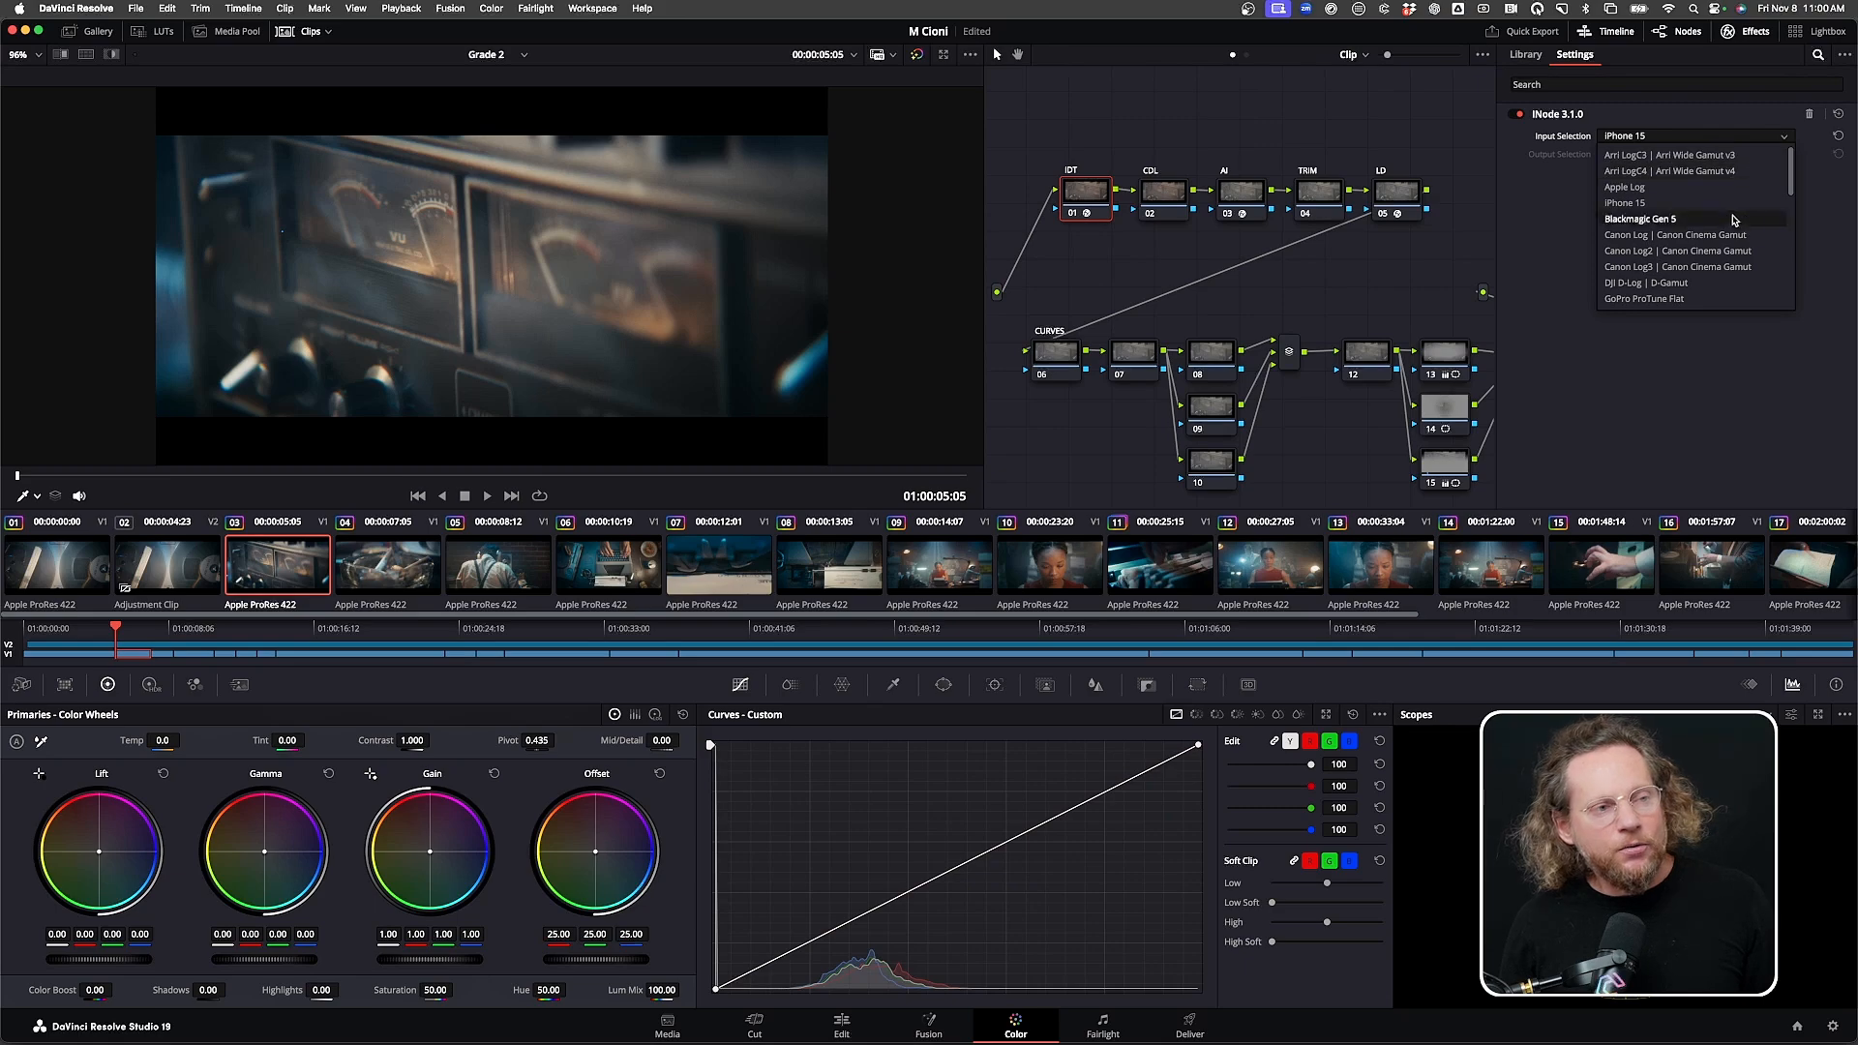
scroll(1705, 287, "down", 3)
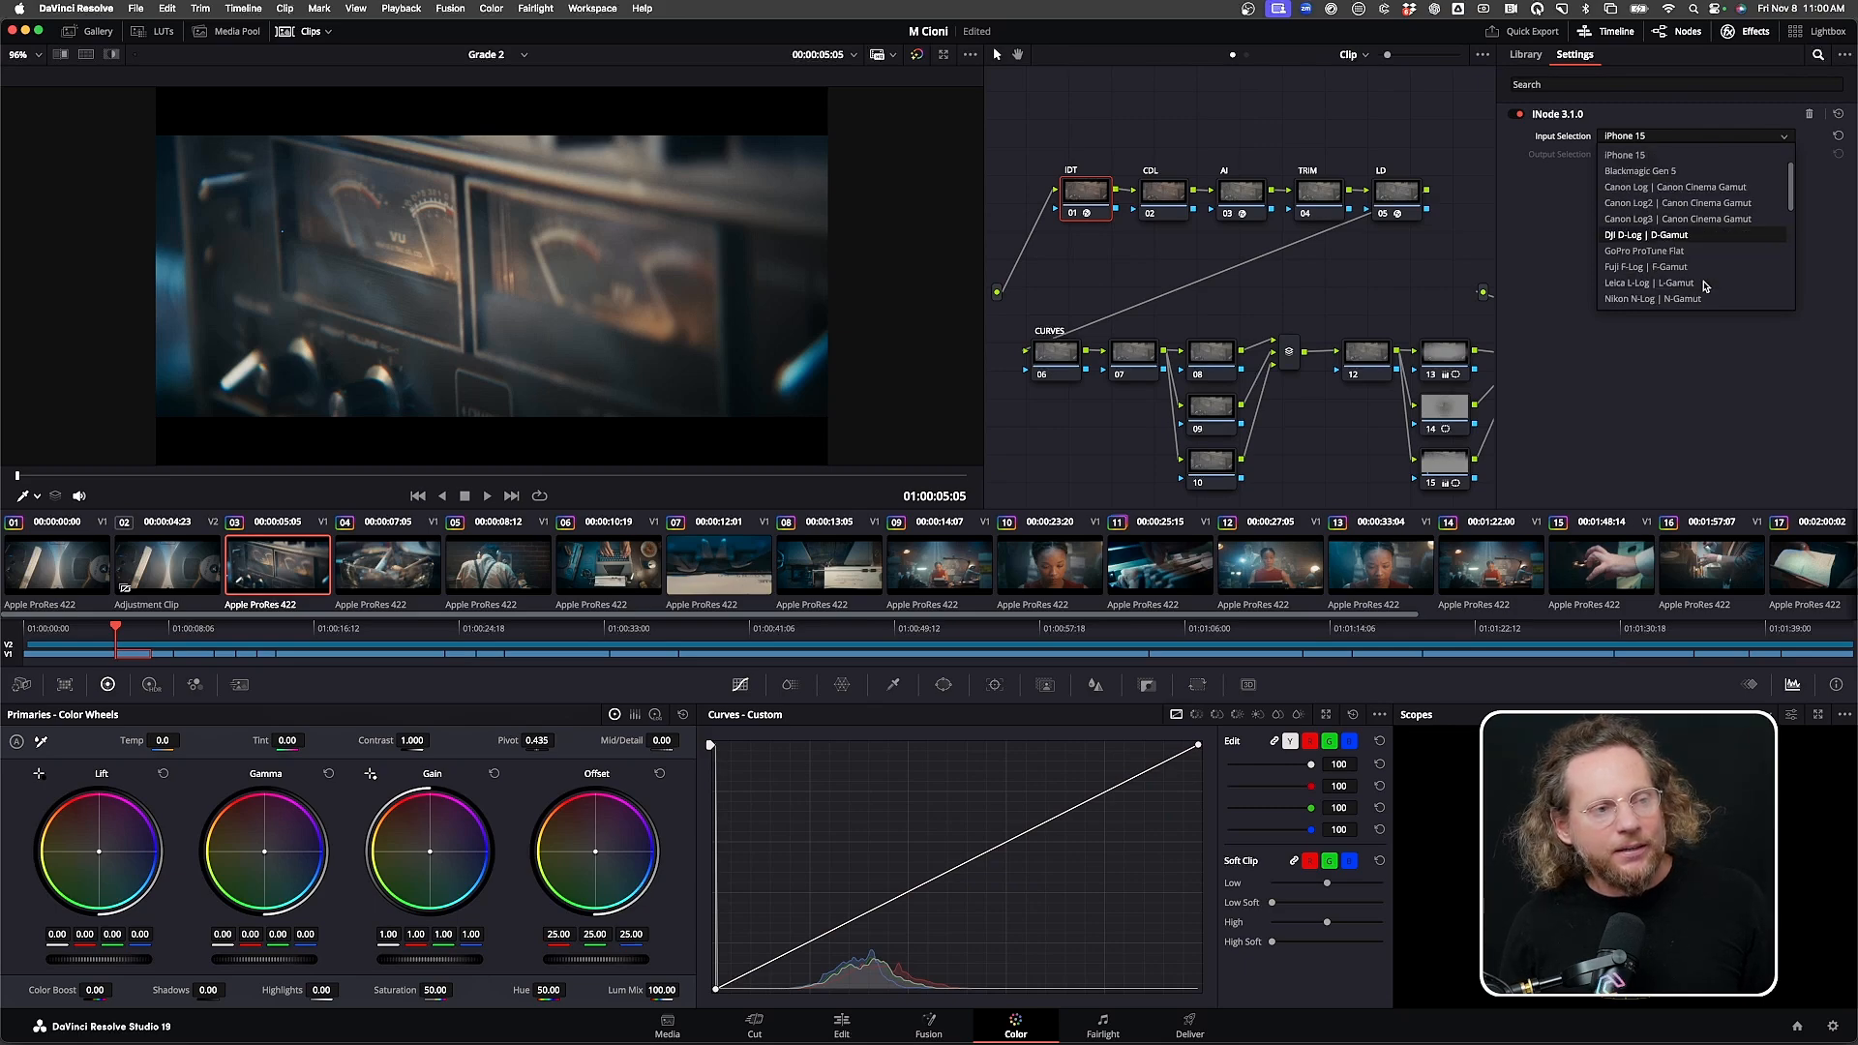
scroll(1705, 286, "down", 10)
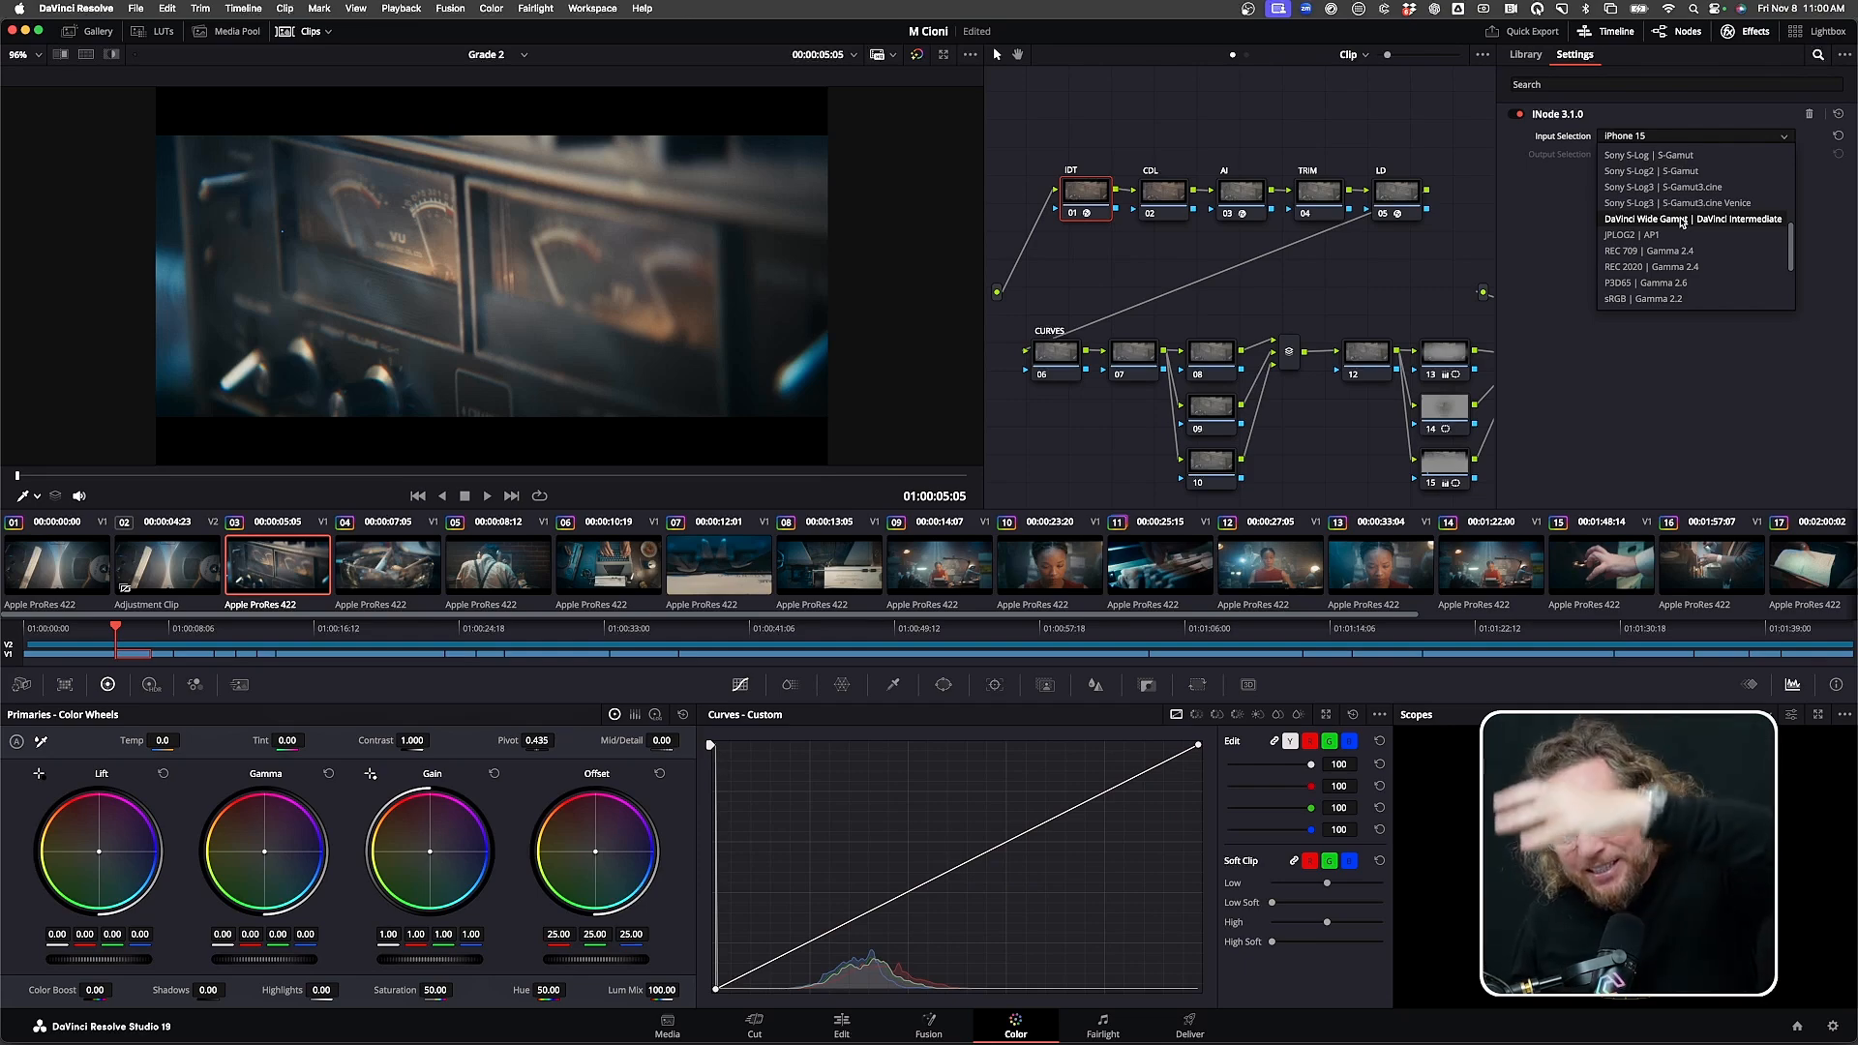
left_click(1645, 234)
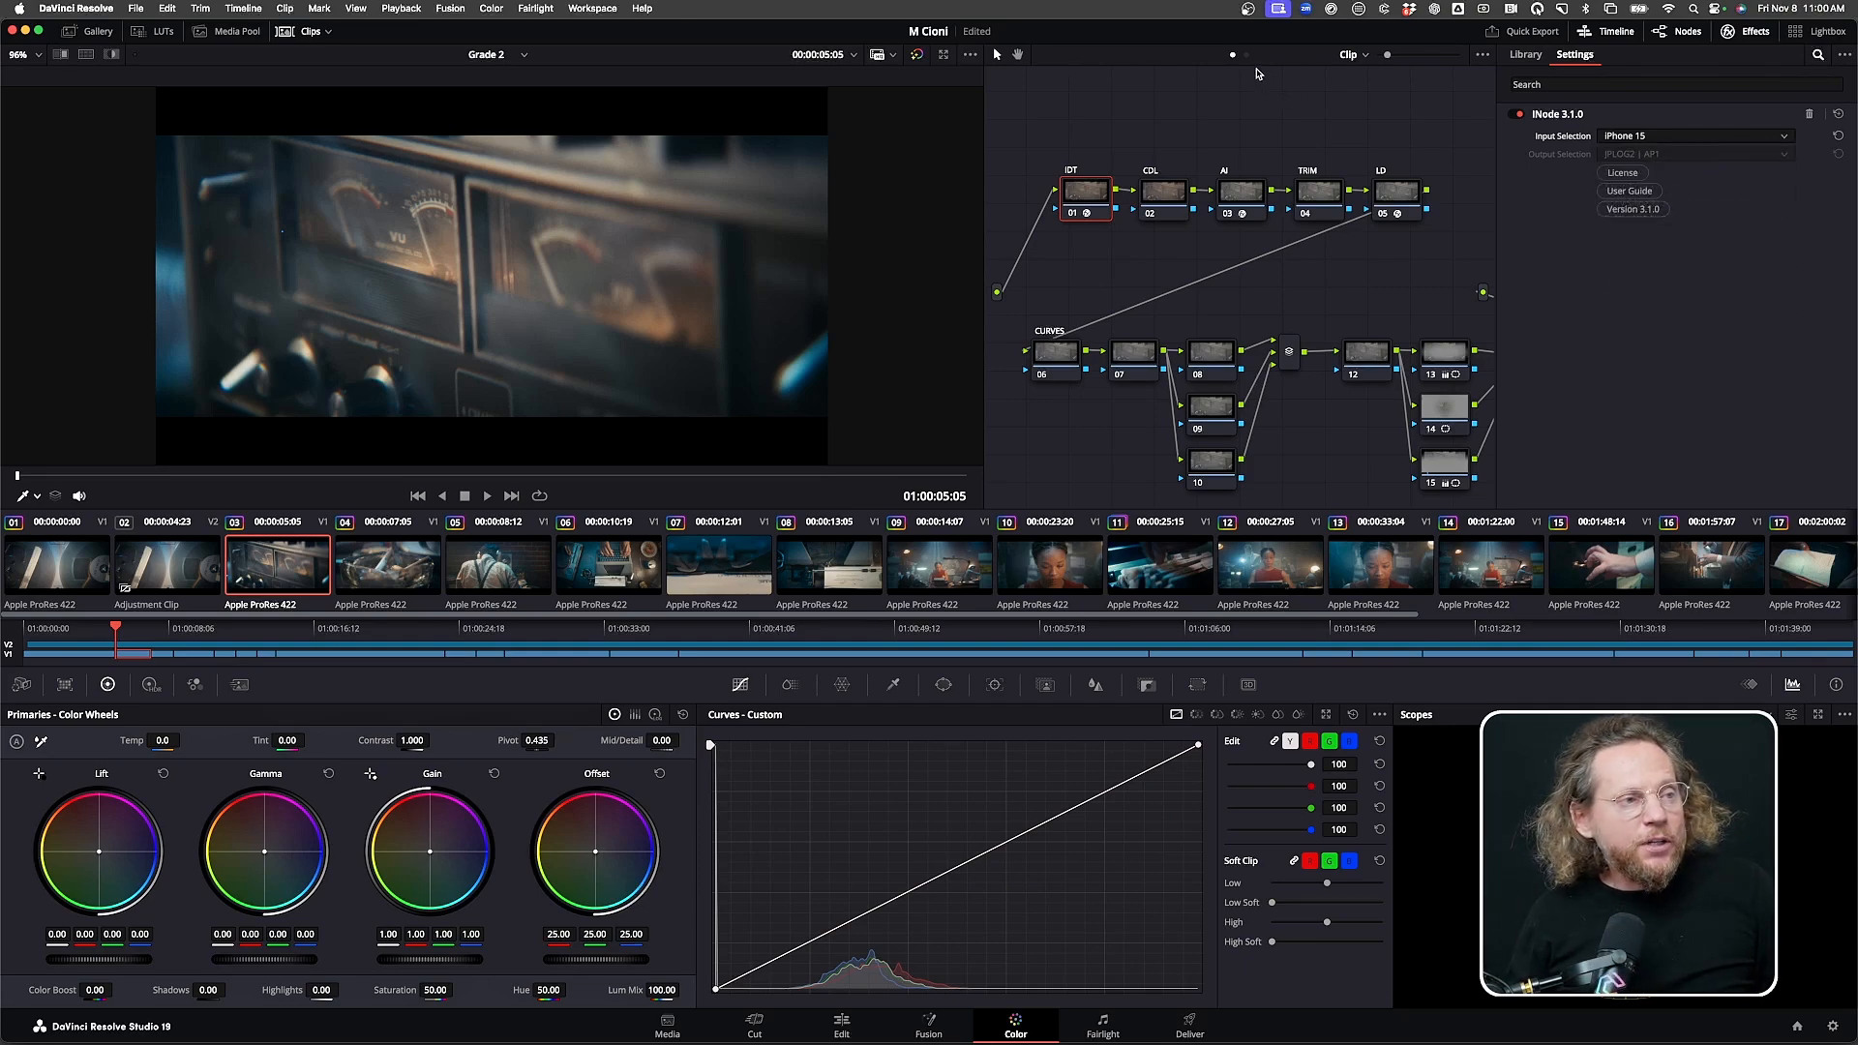
Inspect the timeline-level ODT node and review the SDR output transforms offered by ONode, keeping Rec709 JP 7525
left_click(1246, 54)
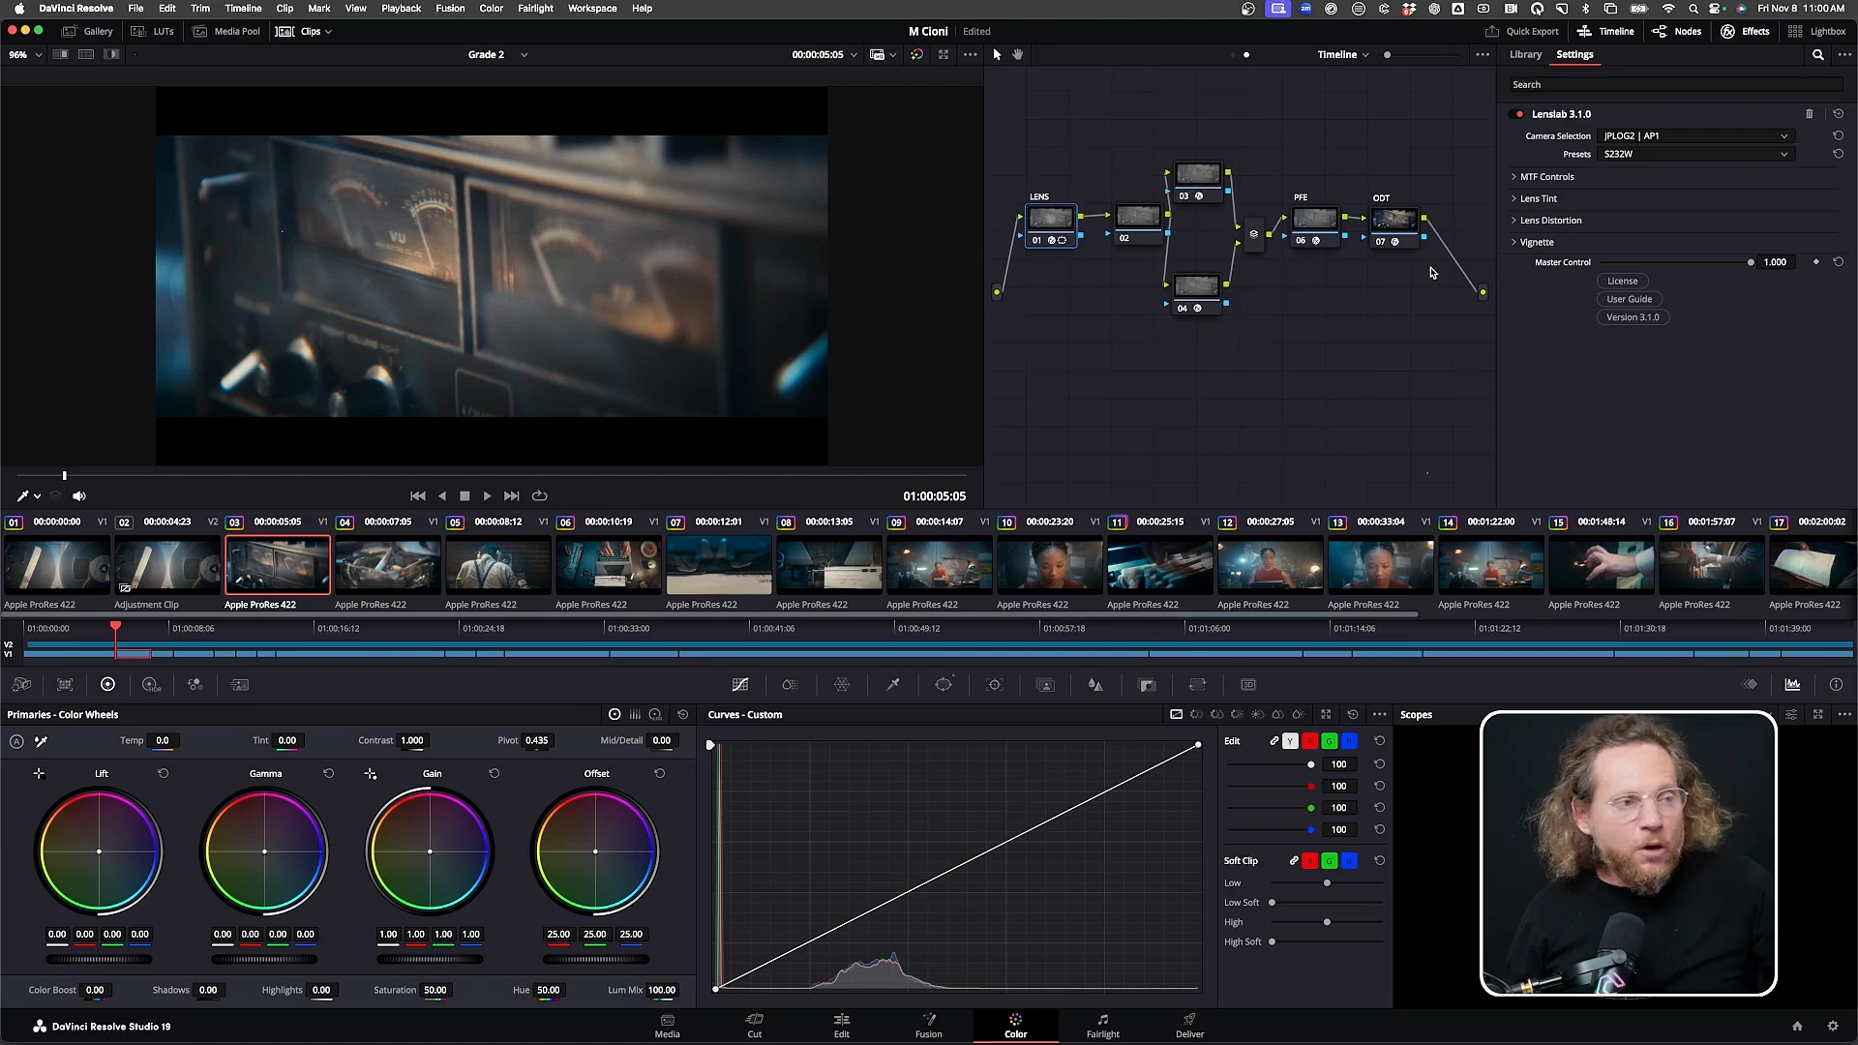
left_click(1411, 240)
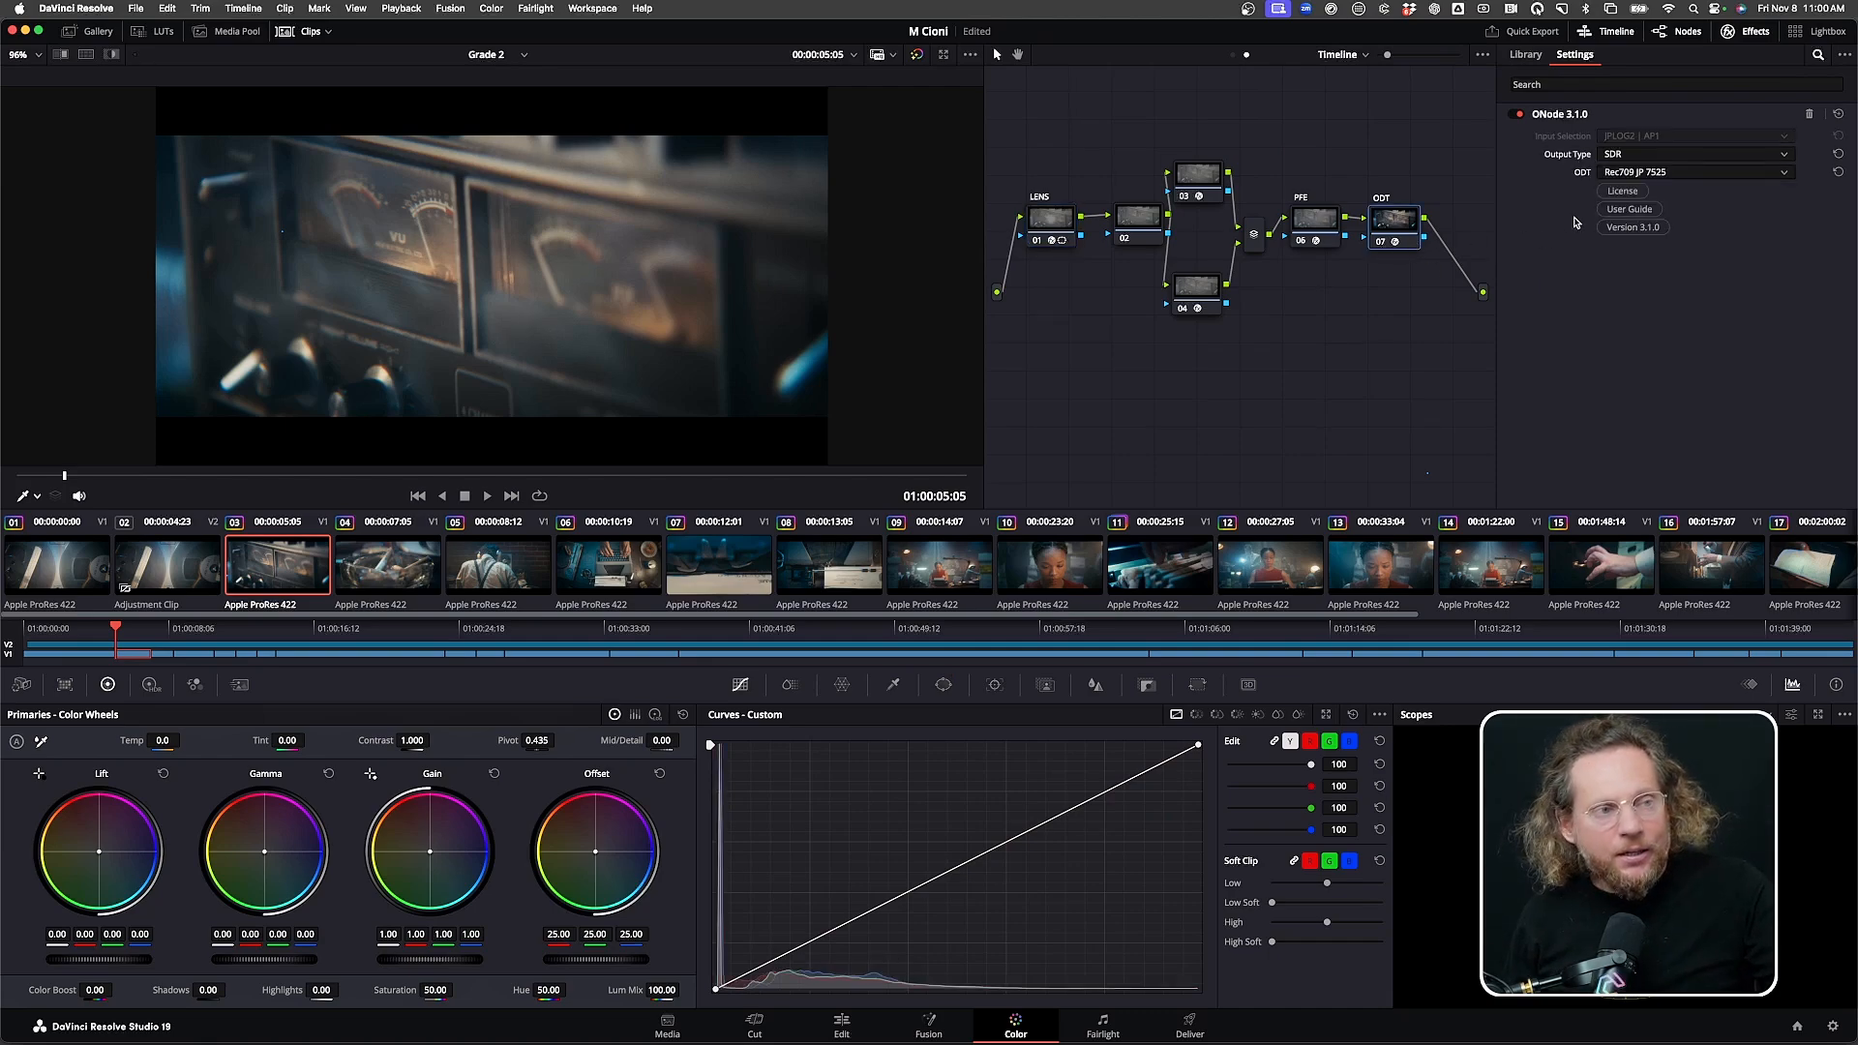
left_click(1708, 175)
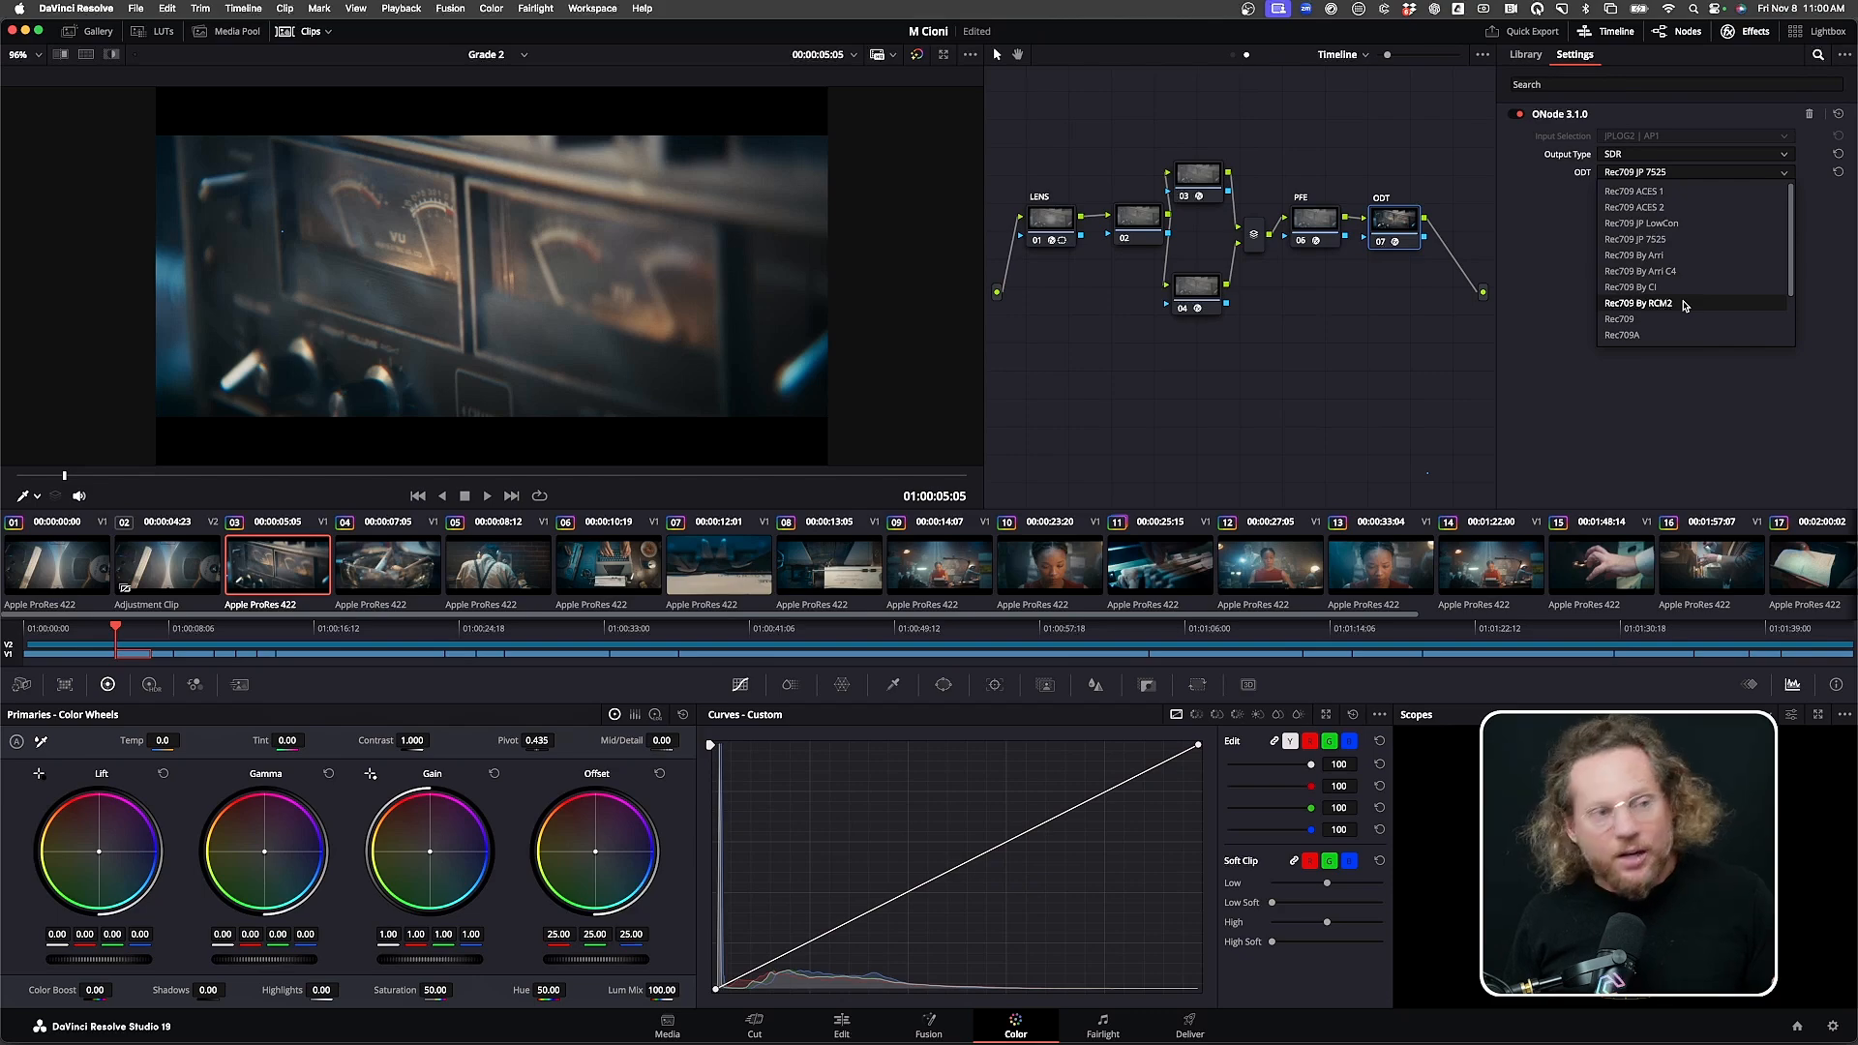
left_click(1582, 275)
Set the timeline ODT node's output type to Scene and its ODT to DaVinci Wide Gamut | DaVinci Intermediate
left_click(1668, 156)
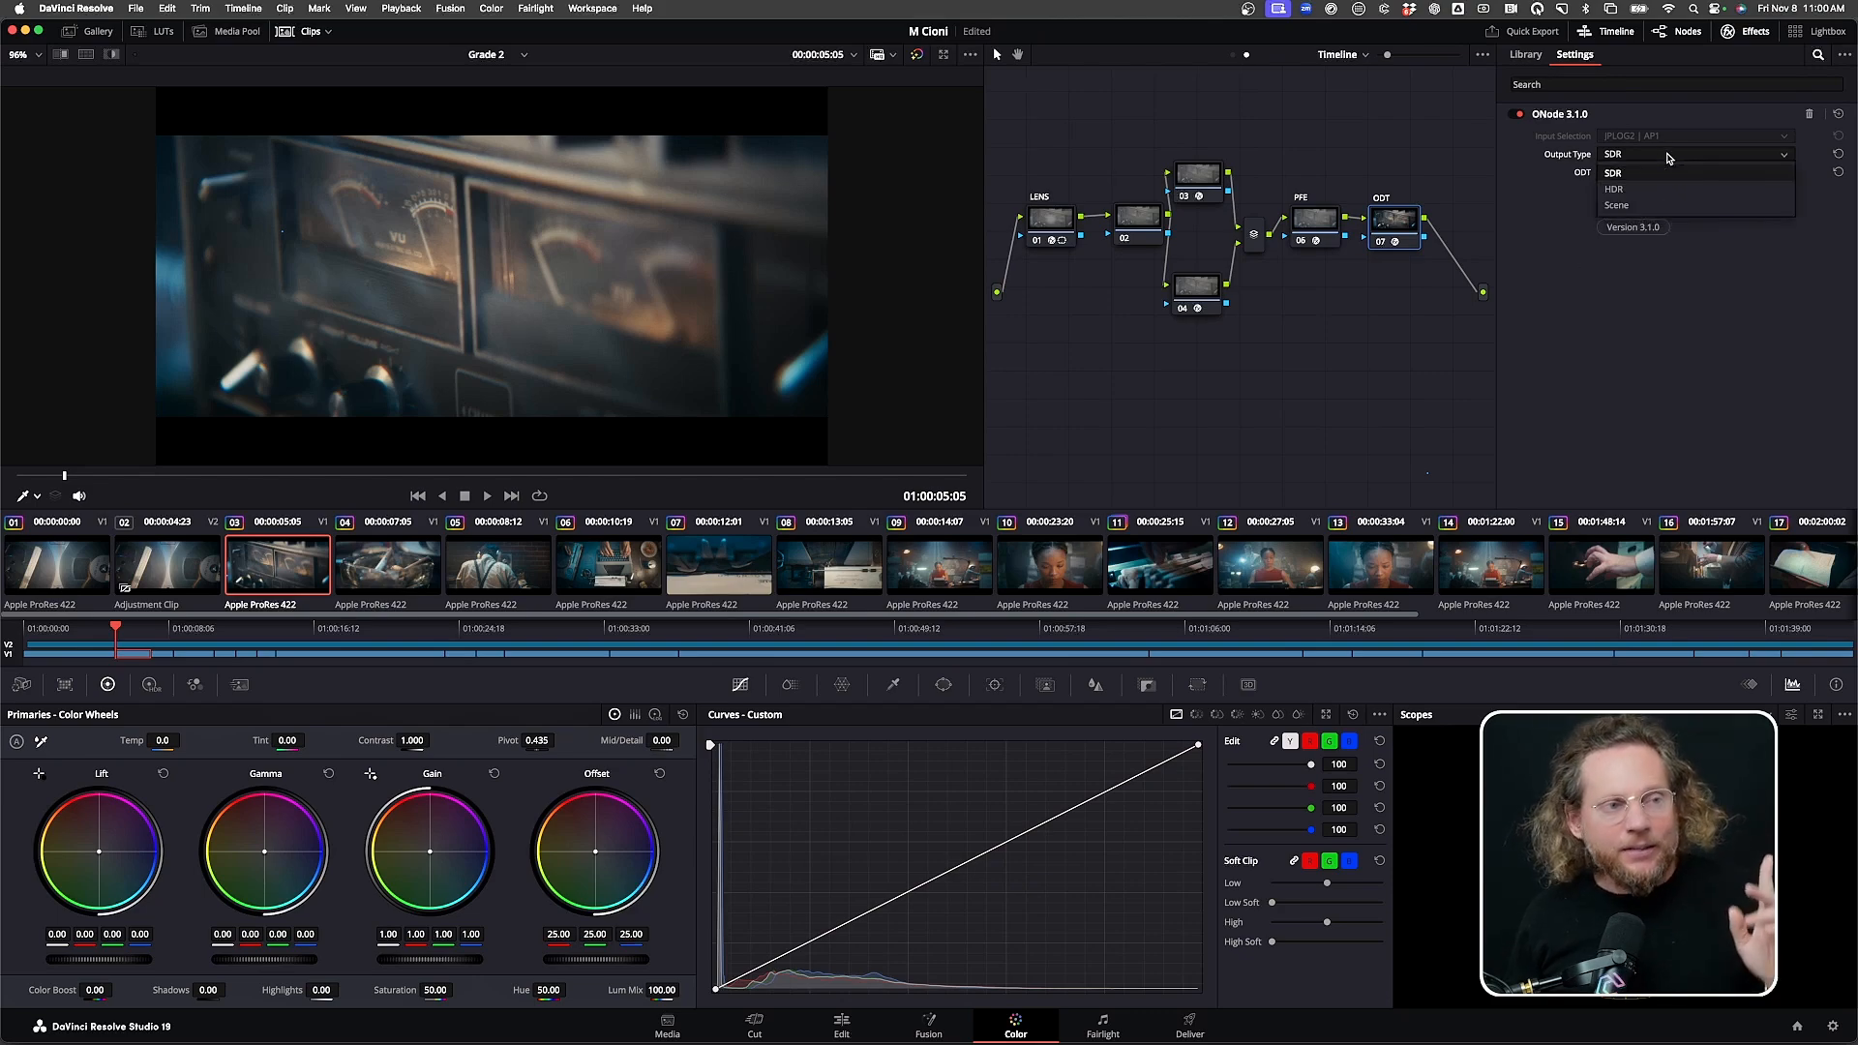
left_click(1655, 208)
left_click(1658, 179)
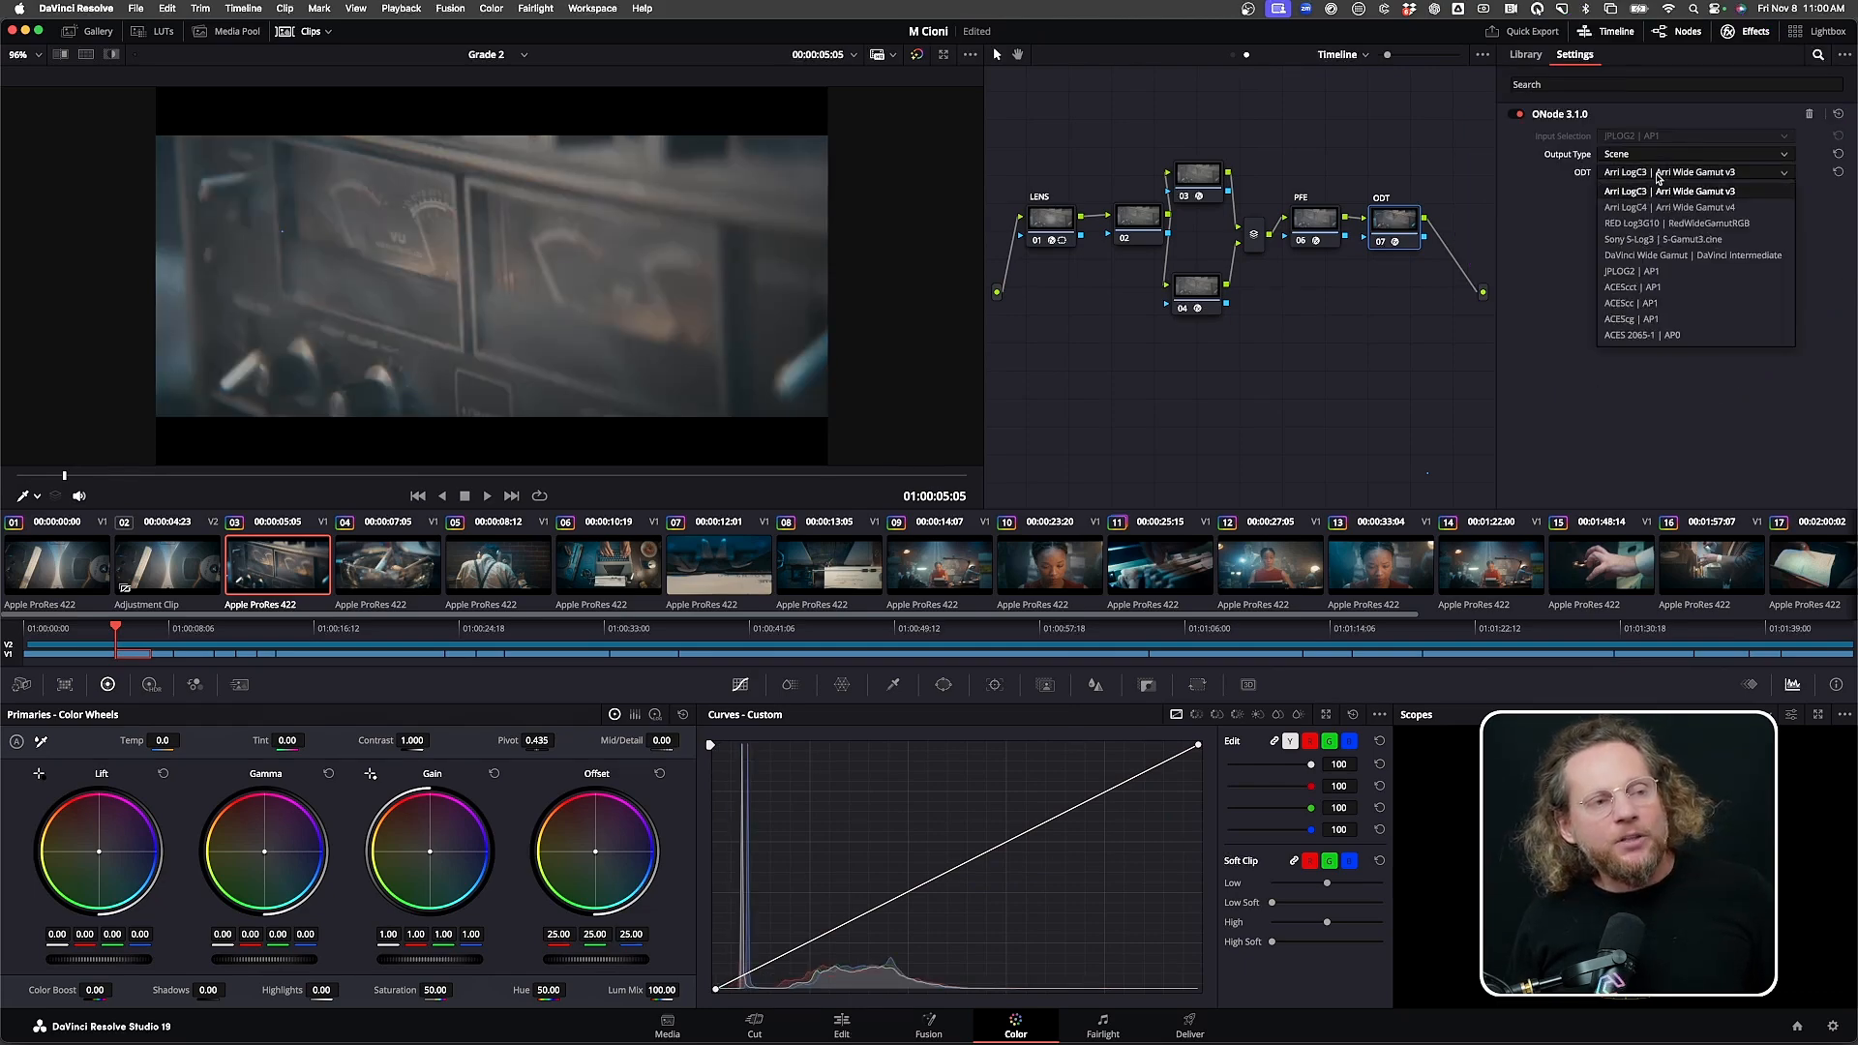
left_click(1666, 254)
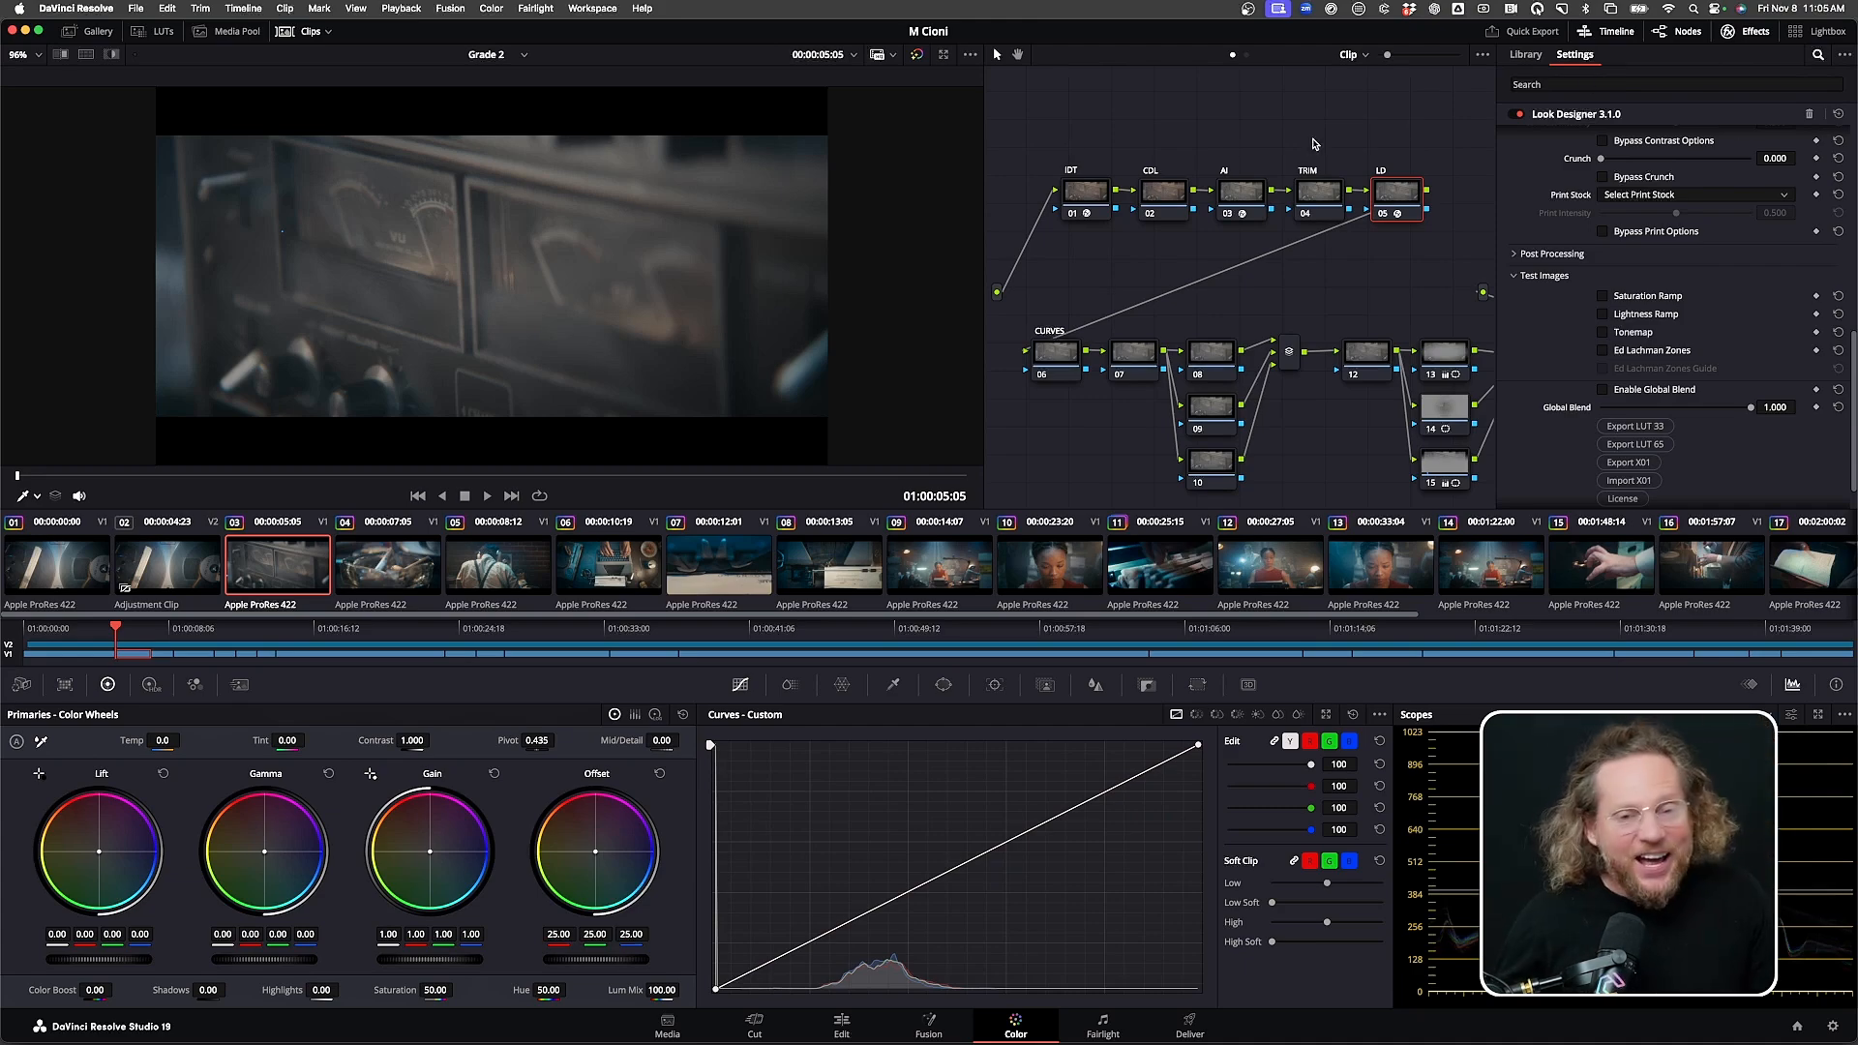
Review the INode input profiles on clip 3's IDT node through the ACES entries, ending with ACES 2065-1 | AP0, keeping iPhone 15
left_click(1085, 198)
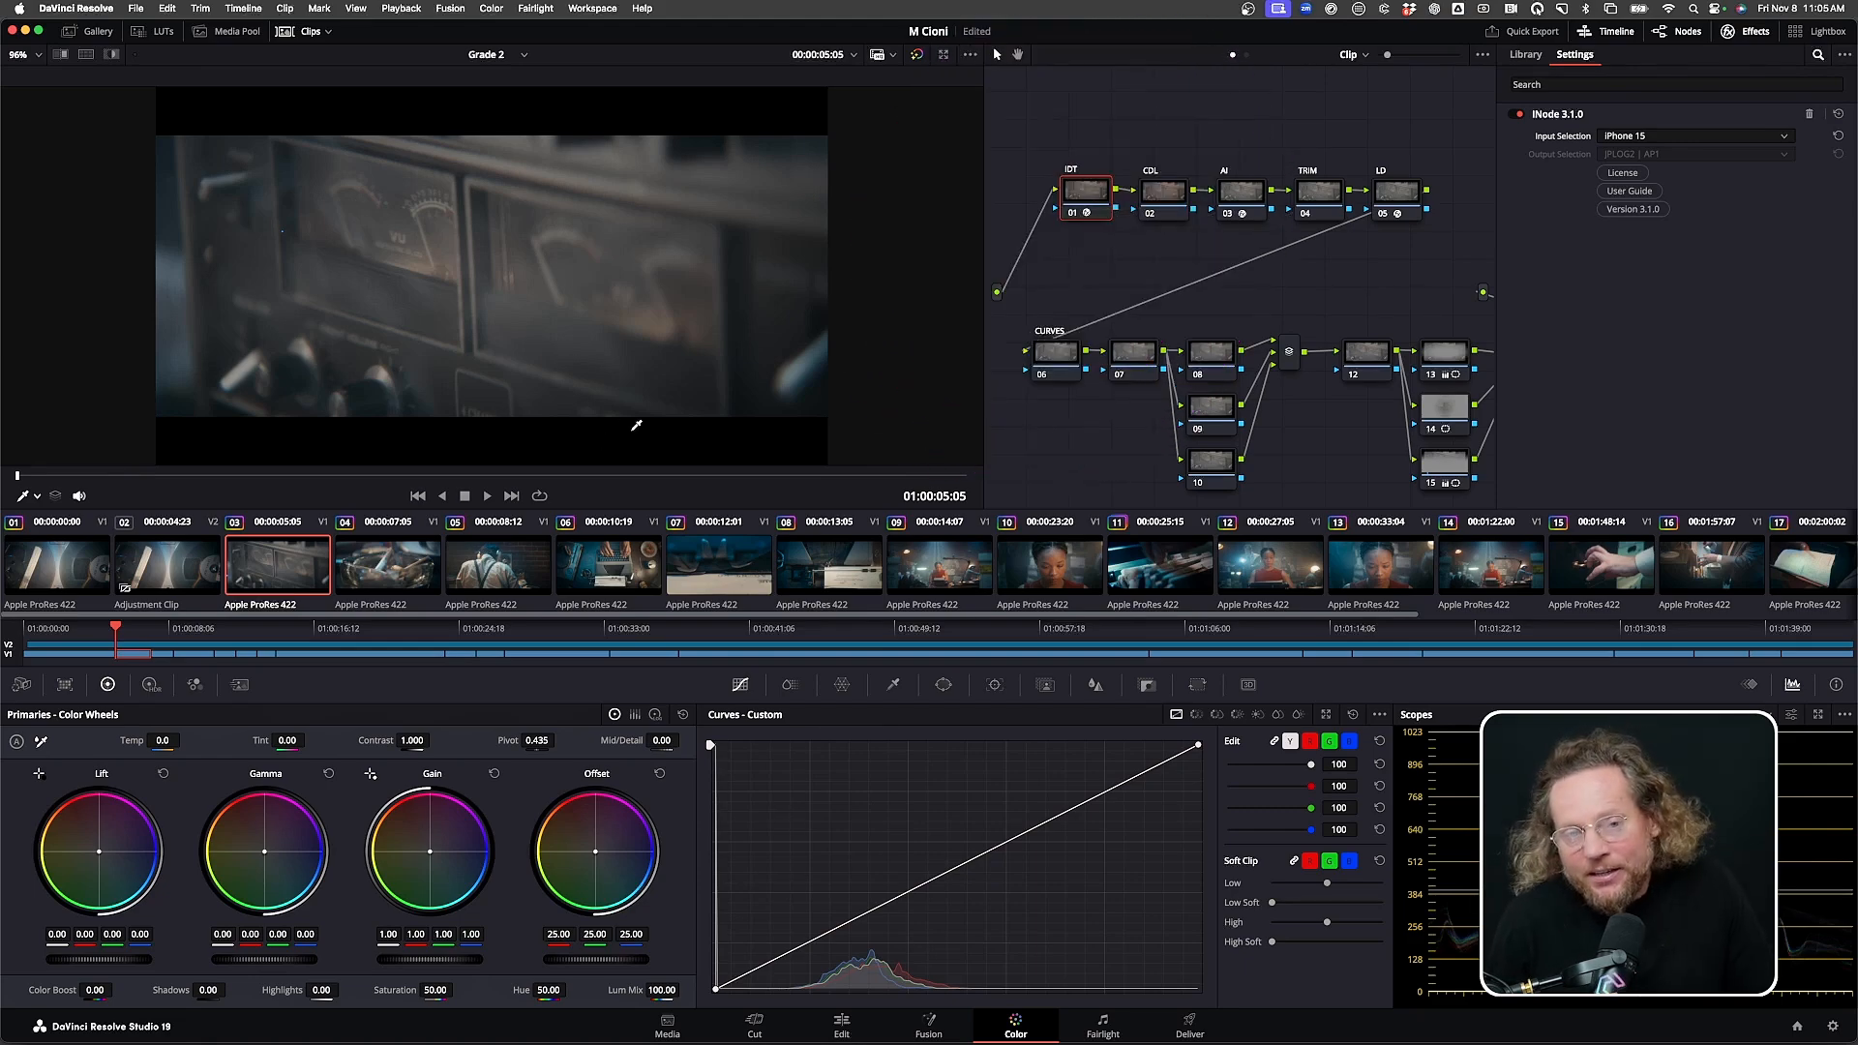
left_click(1635, 138)
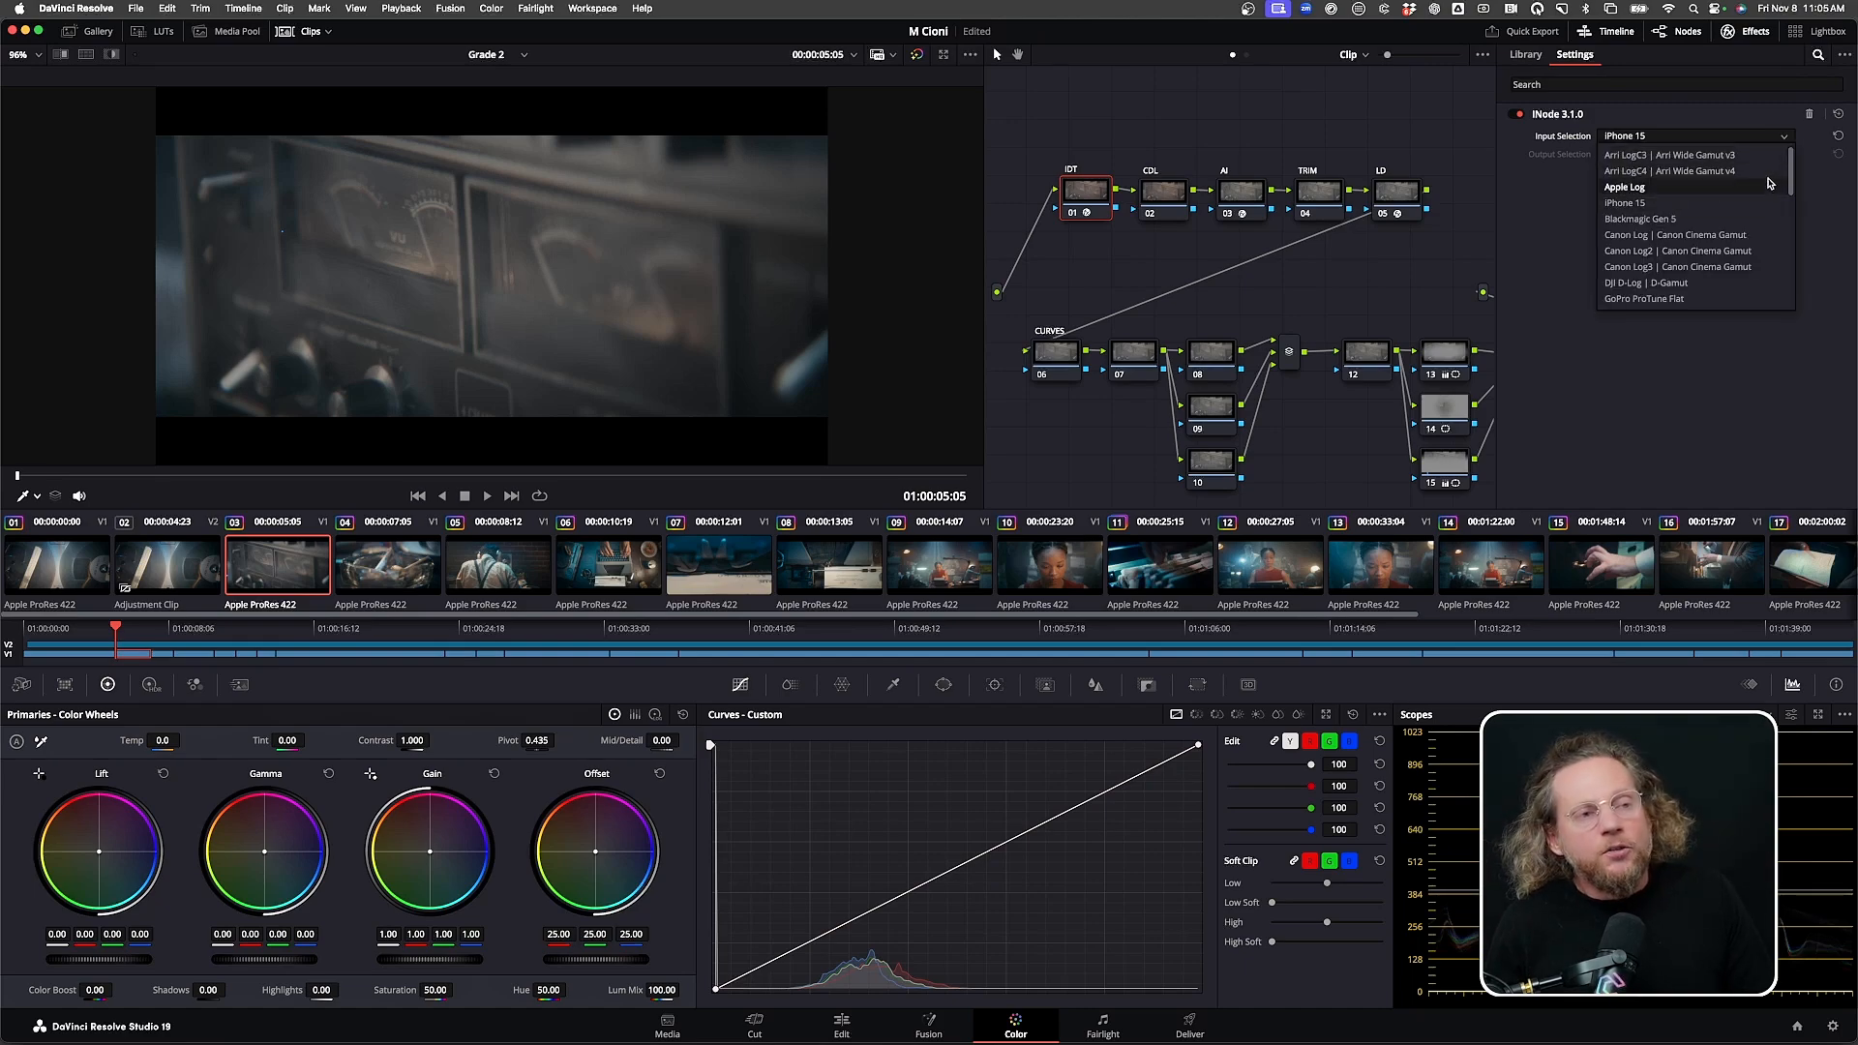
left_click_drag(1789, 182, 1798, 337)
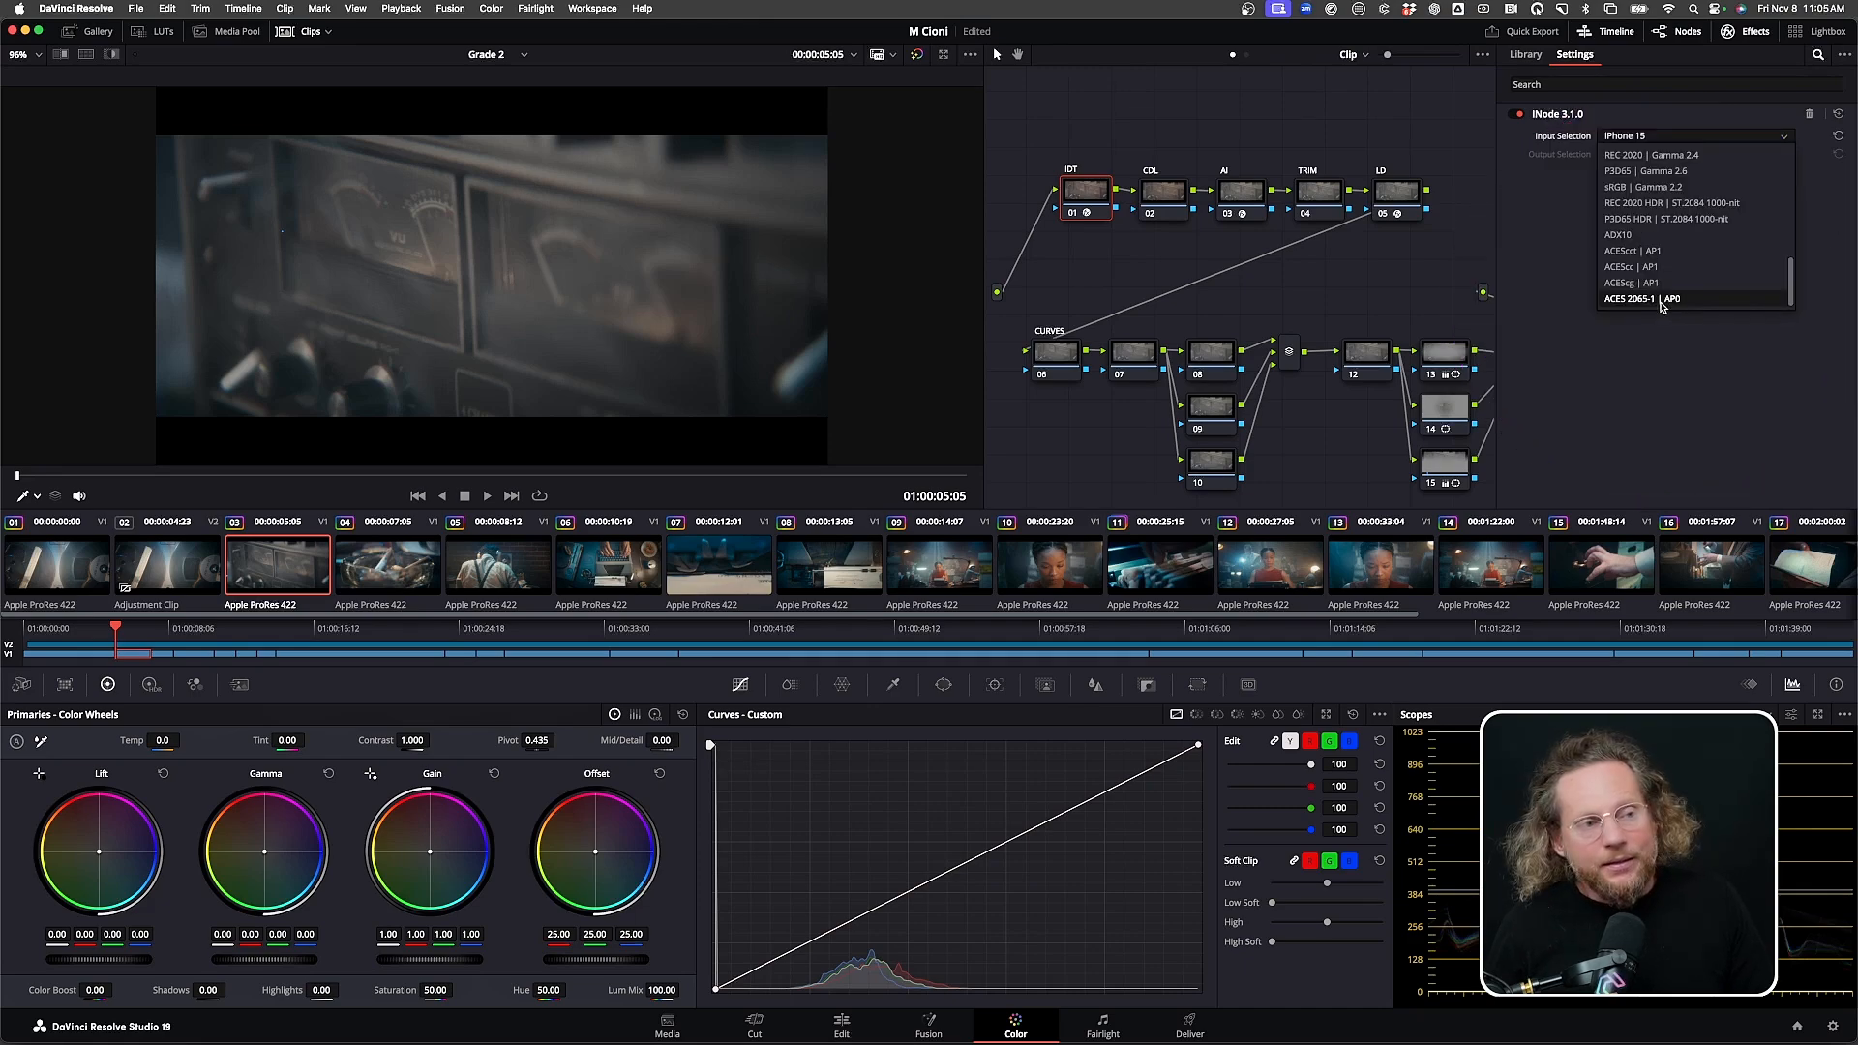
left_click(1669, 341)
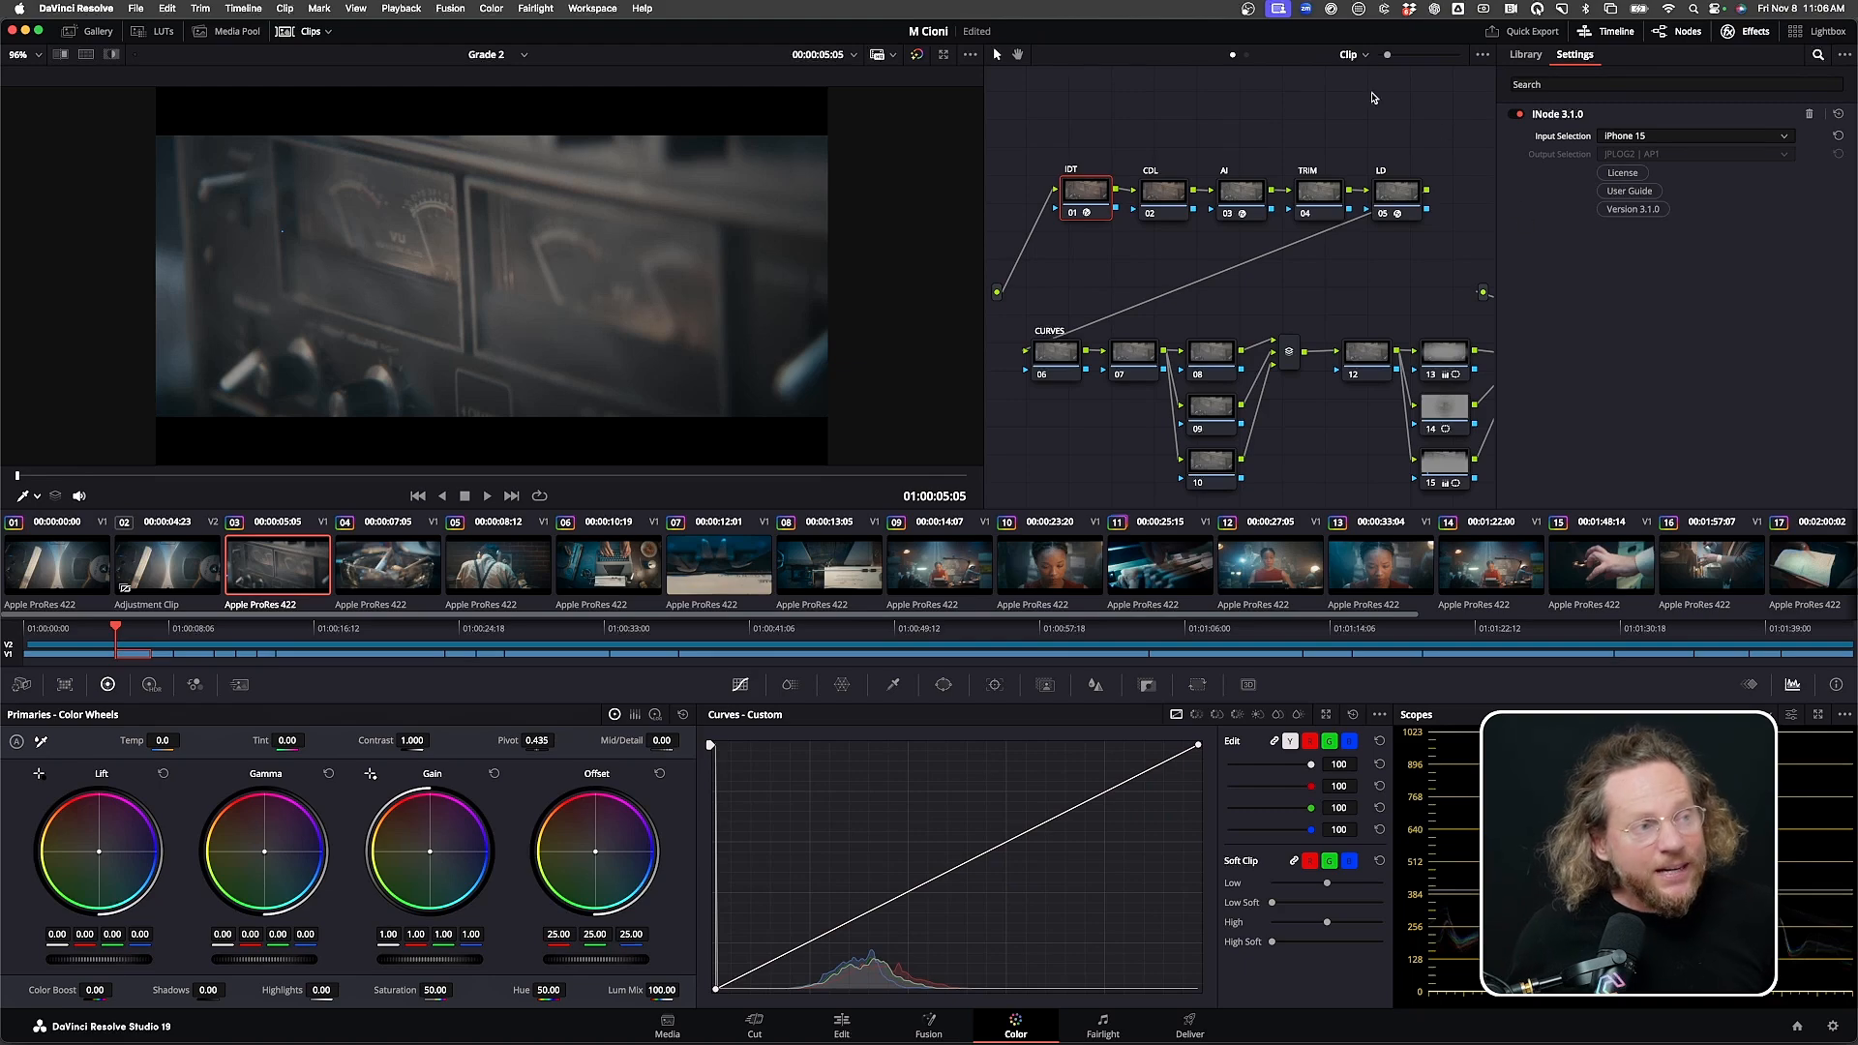
Review the Scene output transforms on the timeline-level ODT node, including ACES 2065-1 | AP0, and open its output type options
left_click(1247, 54)
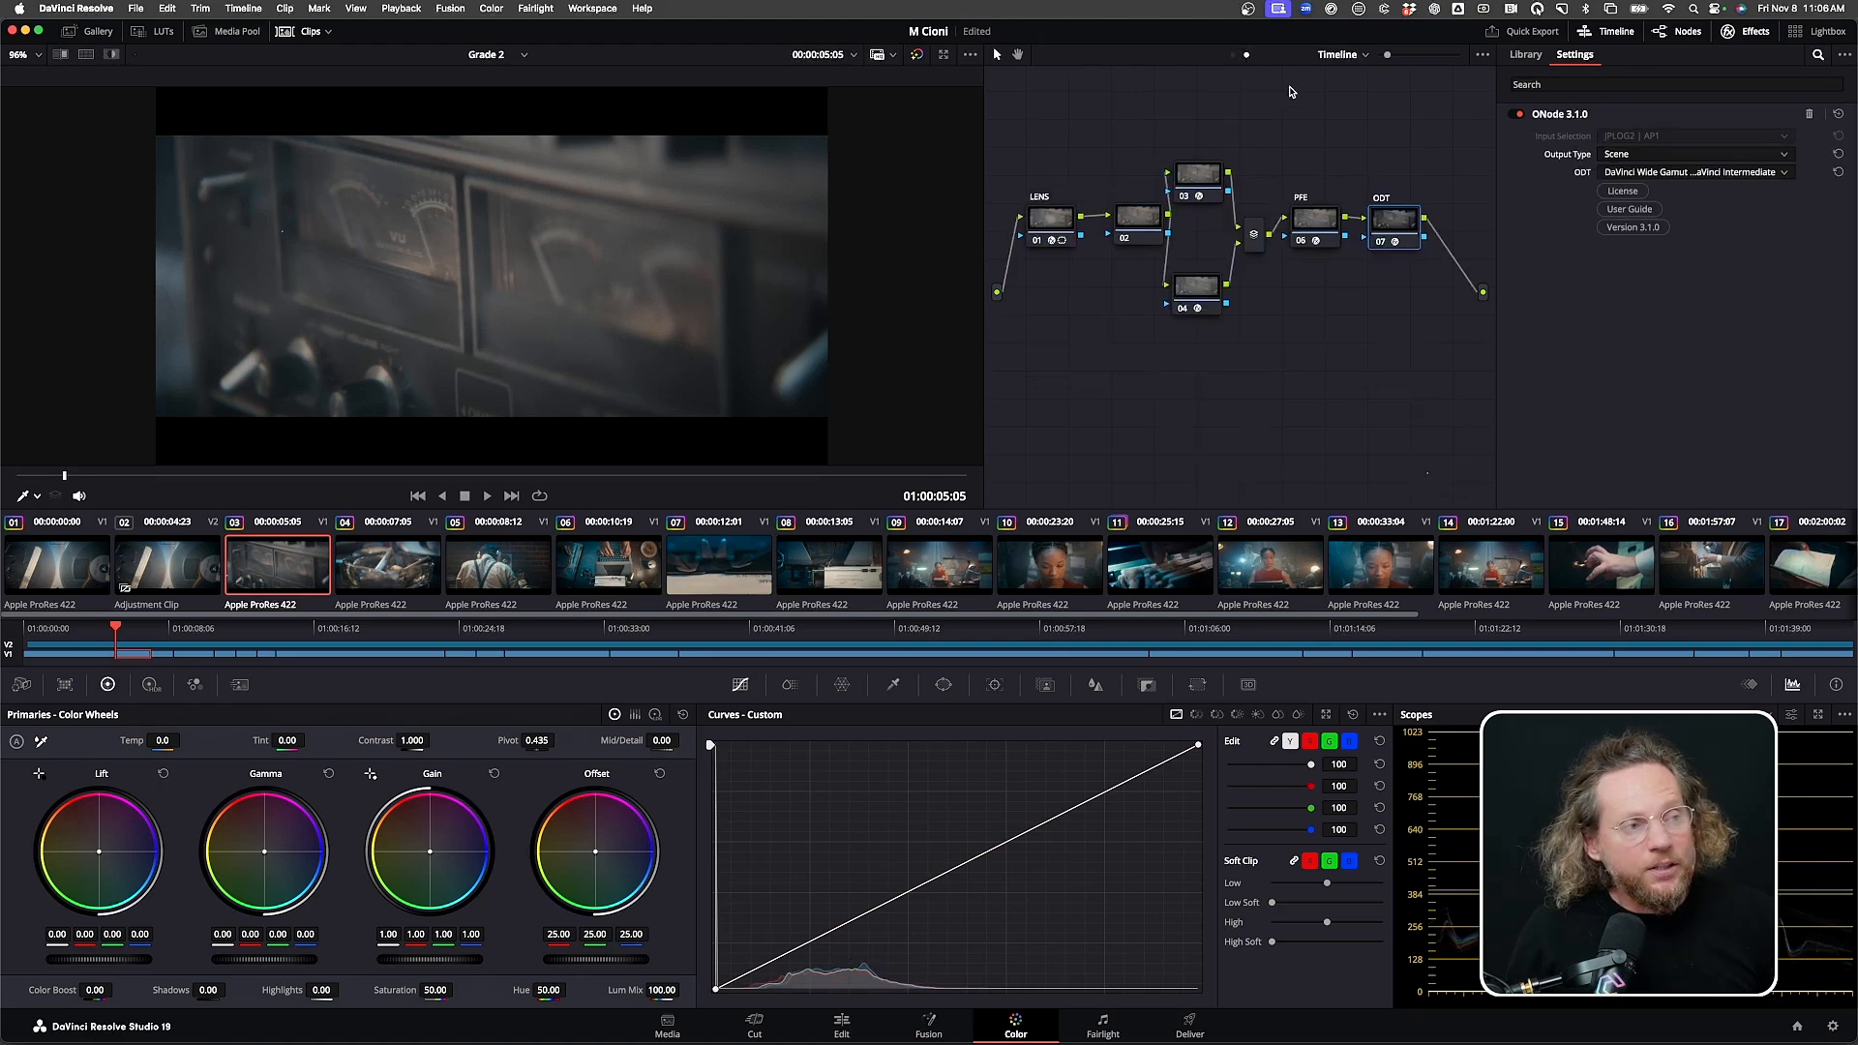
left_click(1646, 174)
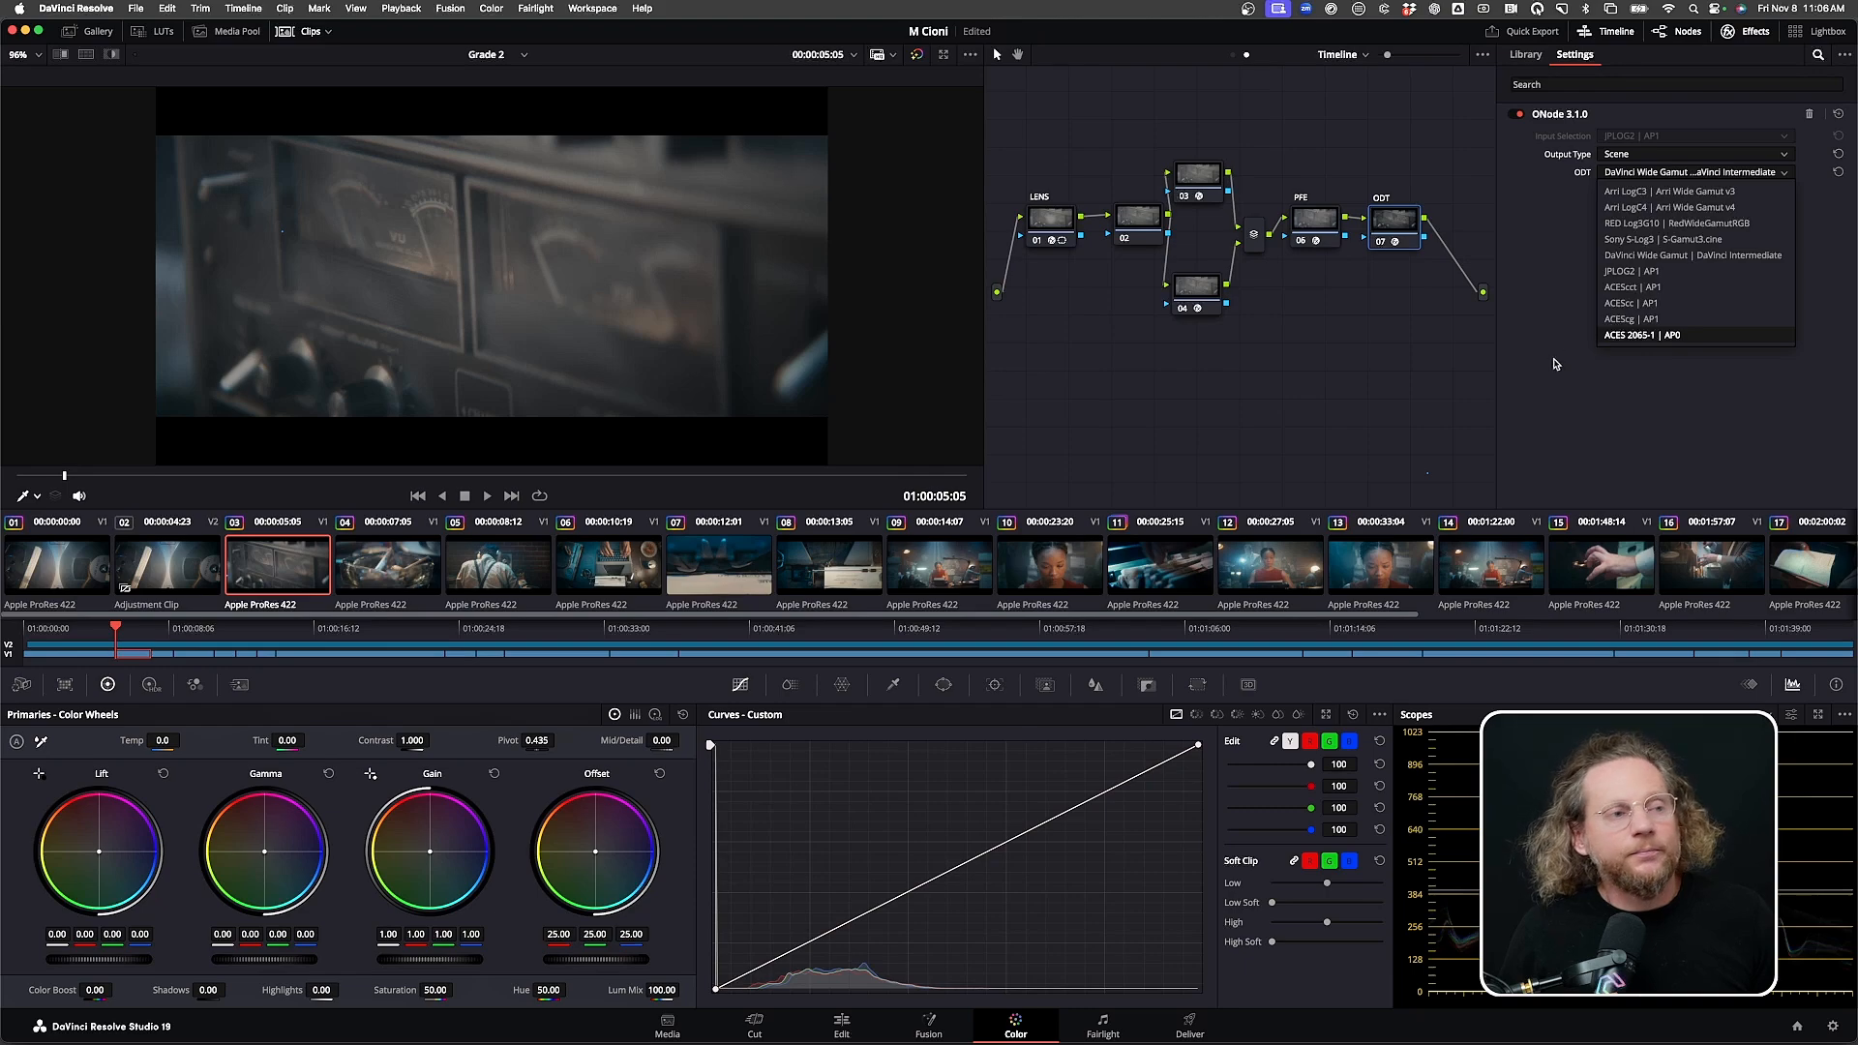
left_click(1618, 172)
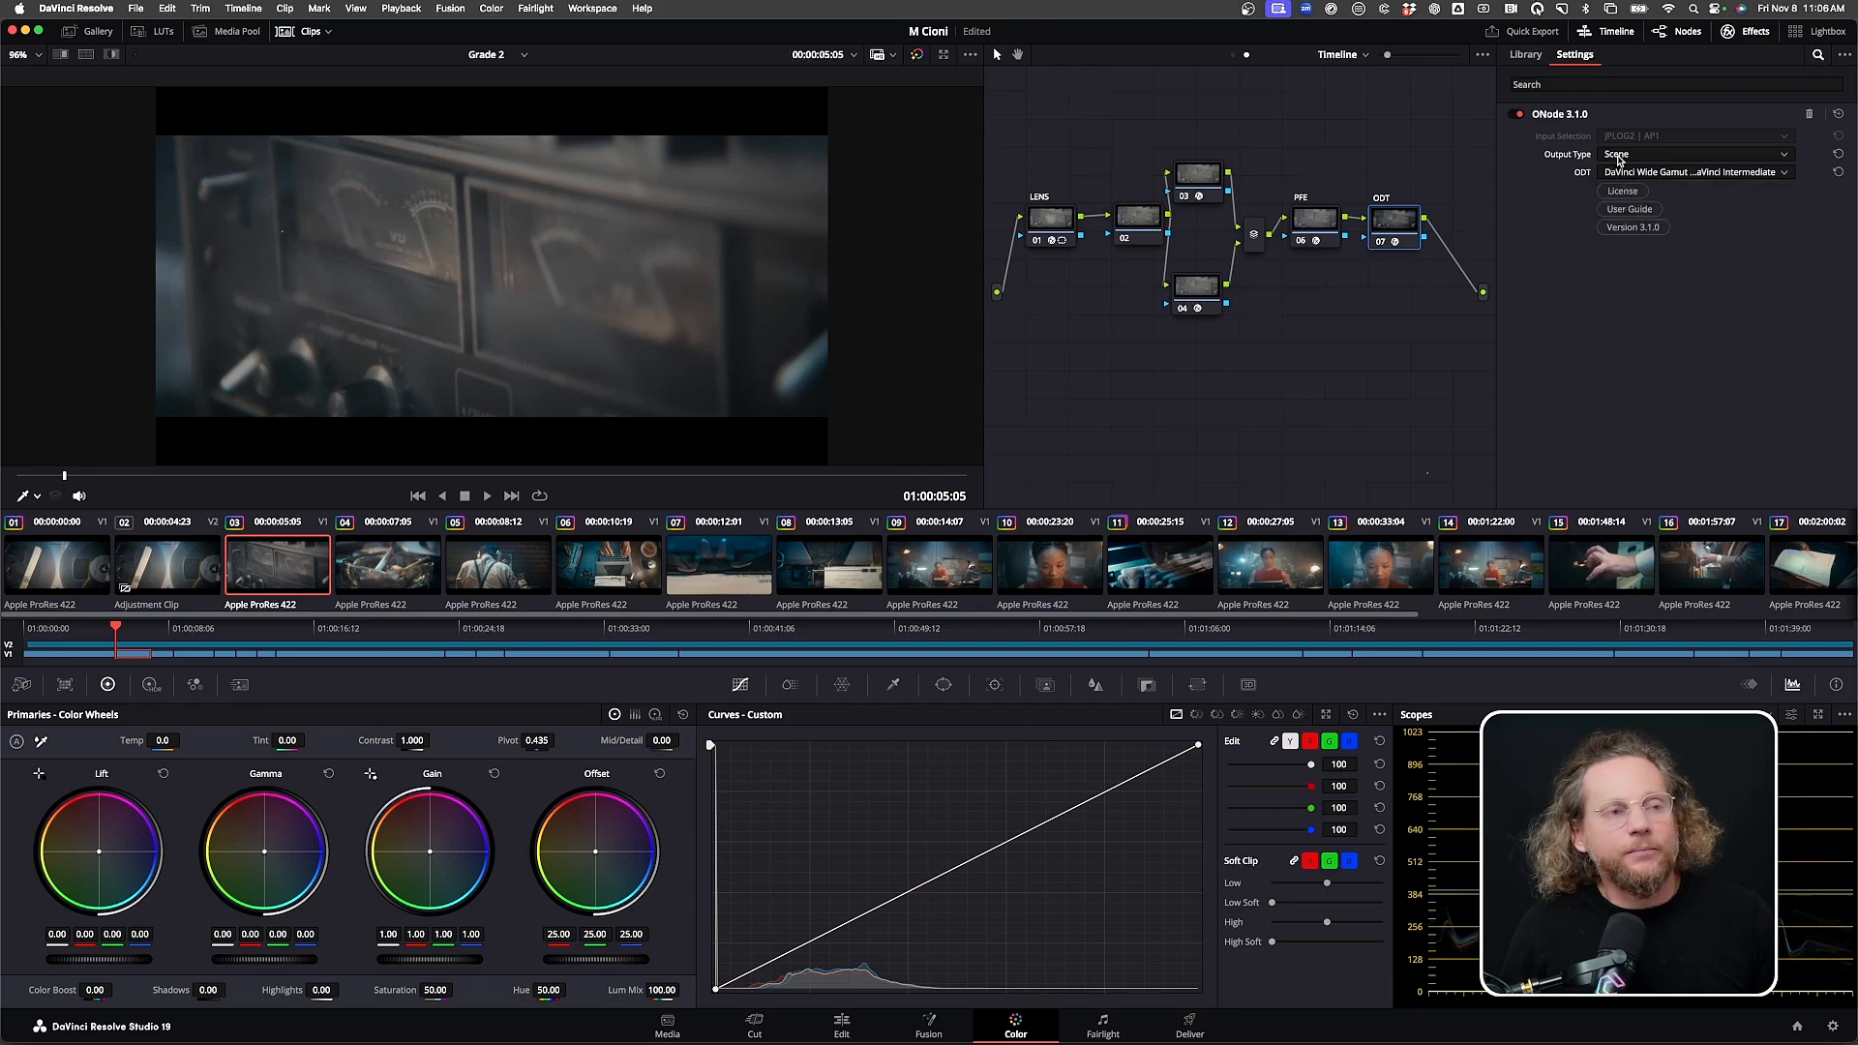
left_click(1623, 155)
left_click(1623, 172)
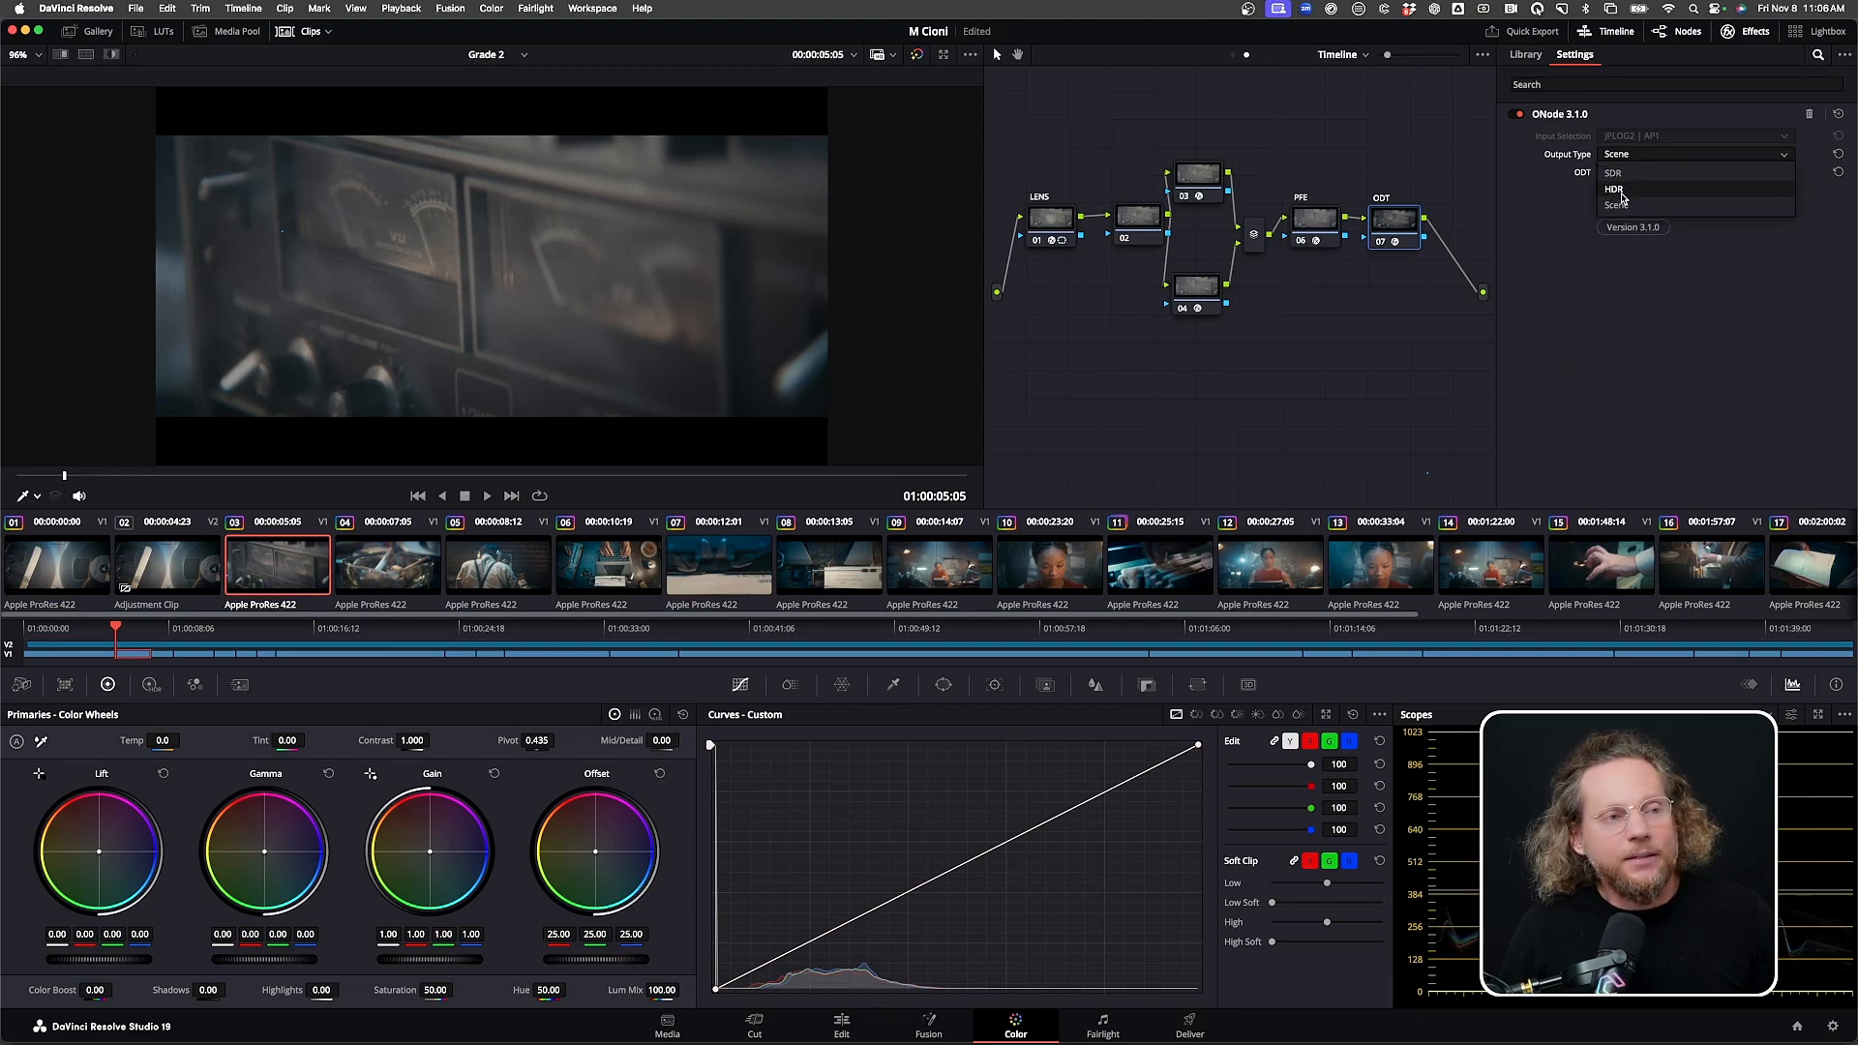